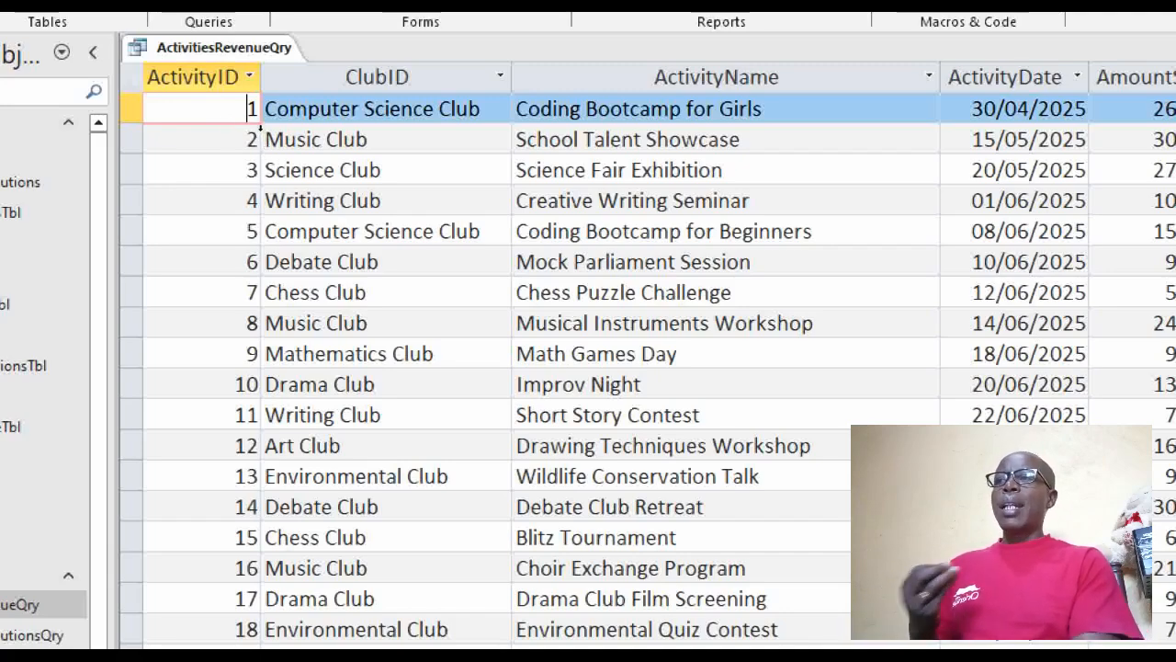
Step: Review the ClubID, ActivityName, ActivityDate, AmountSpent, SumOfContributions and SumOfRevenue columns of ActivitiesRevenueQry
{"action": "left_click", "coordinate": [276, 79]}
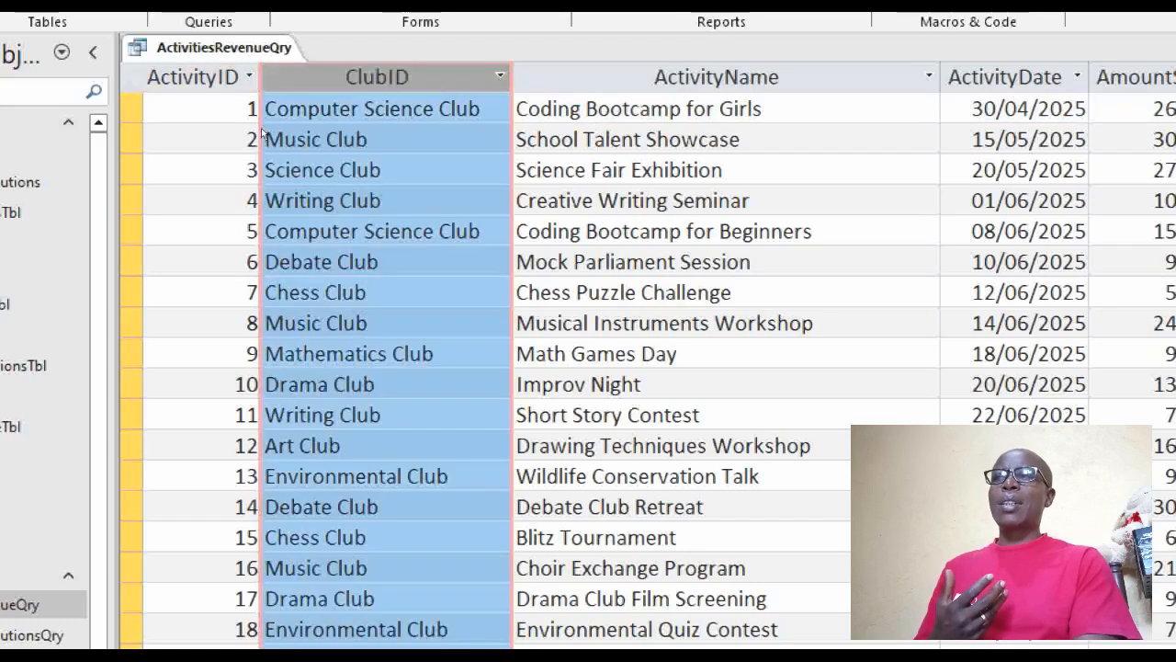
{"action": "key", "text": "Right"}
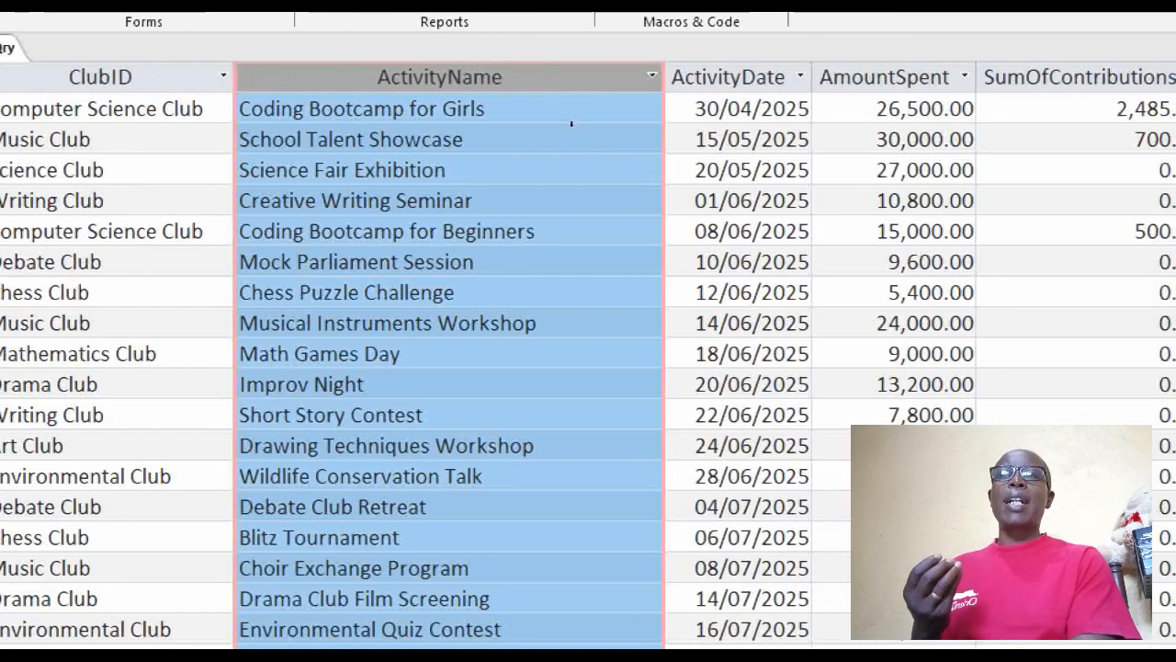
{"action": "left_click", "coordinate": [727, 77]}
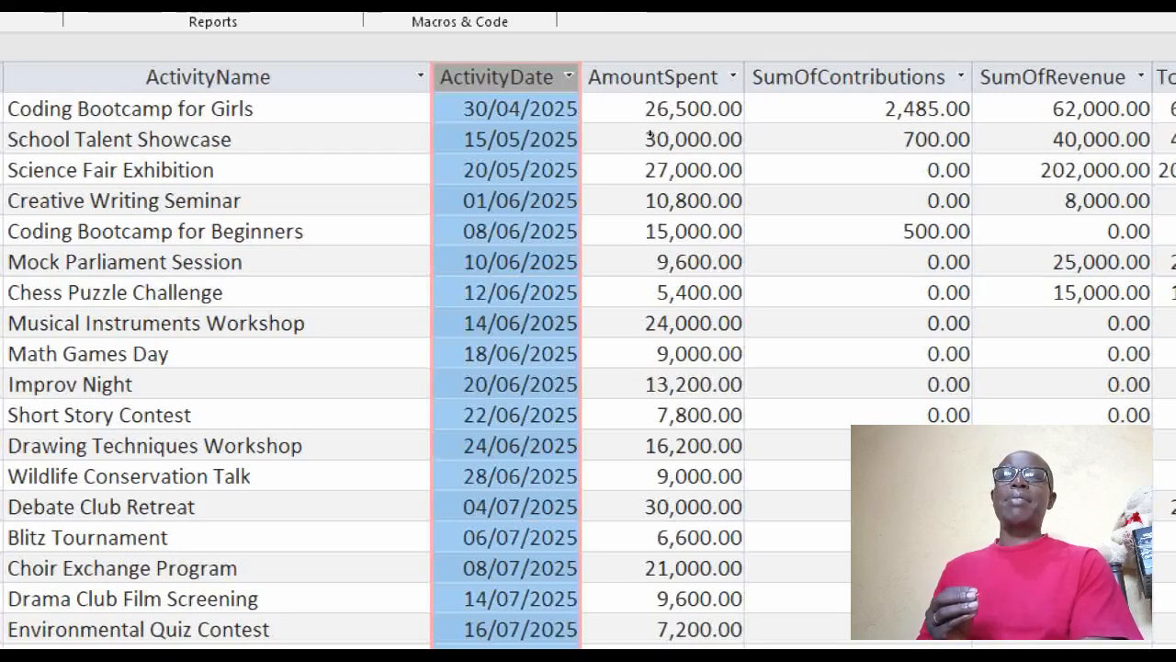
{"action": "left_click", "coordinate": [651, 135]}
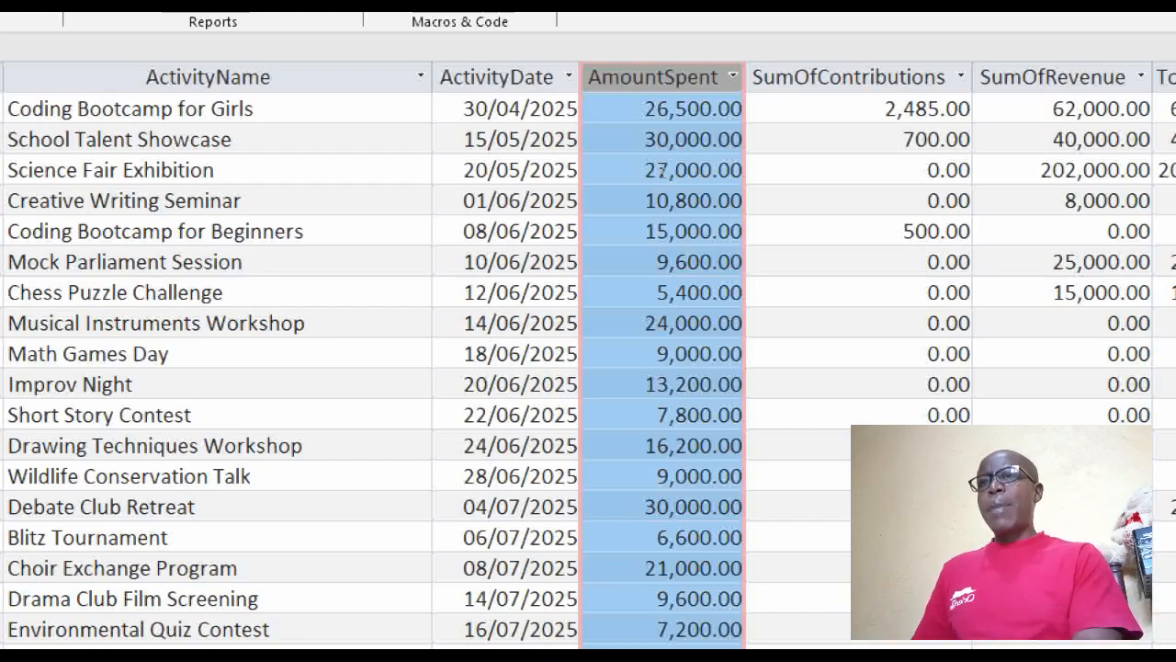
{"action": "scroll", "coordinate": [866, 171], "scroll_direction": "right", "scroll_amount": 5}
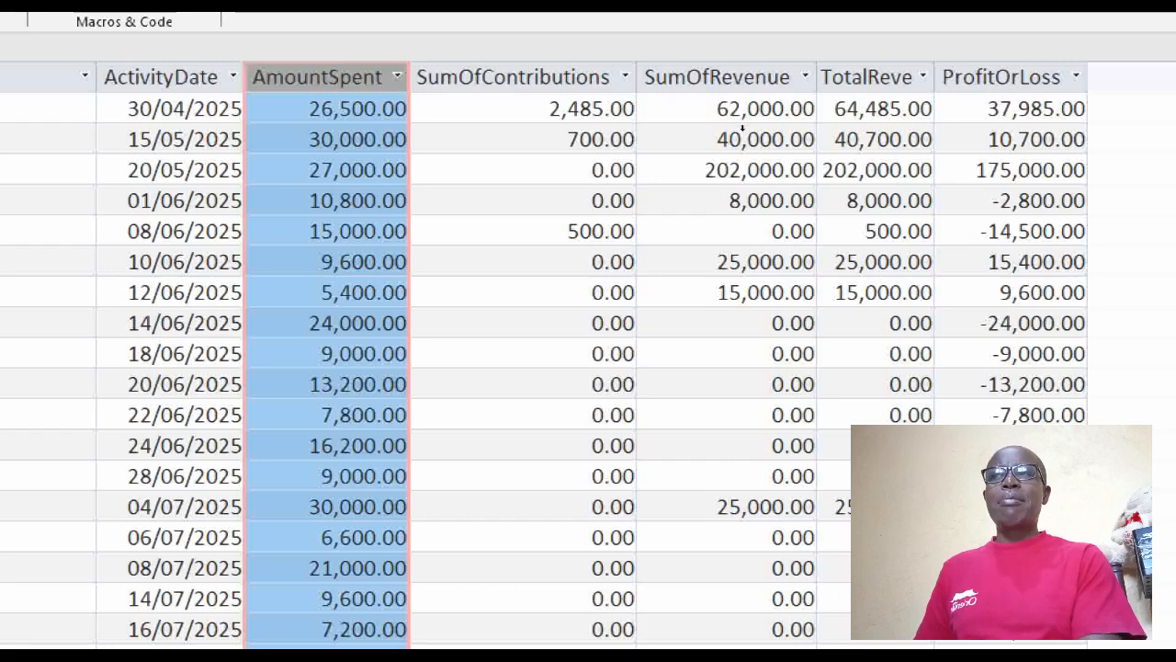
{"action": "left_click", "coordinate": [514, 77]}
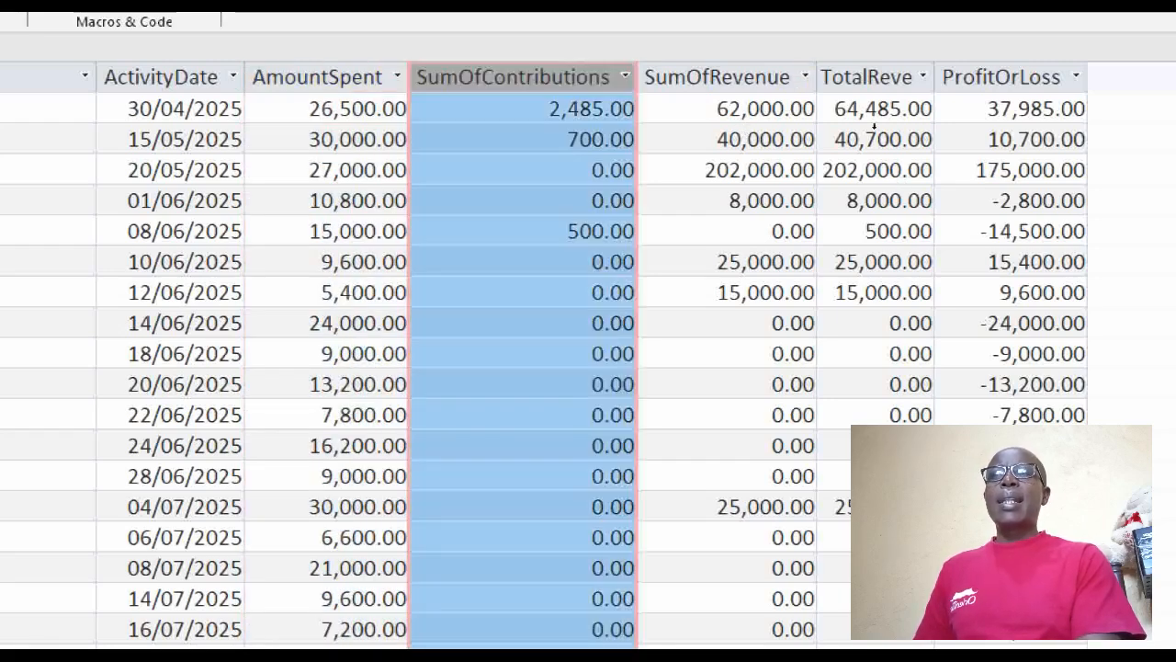
{"action": "left_click_drag", "start_coordinate": [749, 77], "coordinate": [578, 78]}
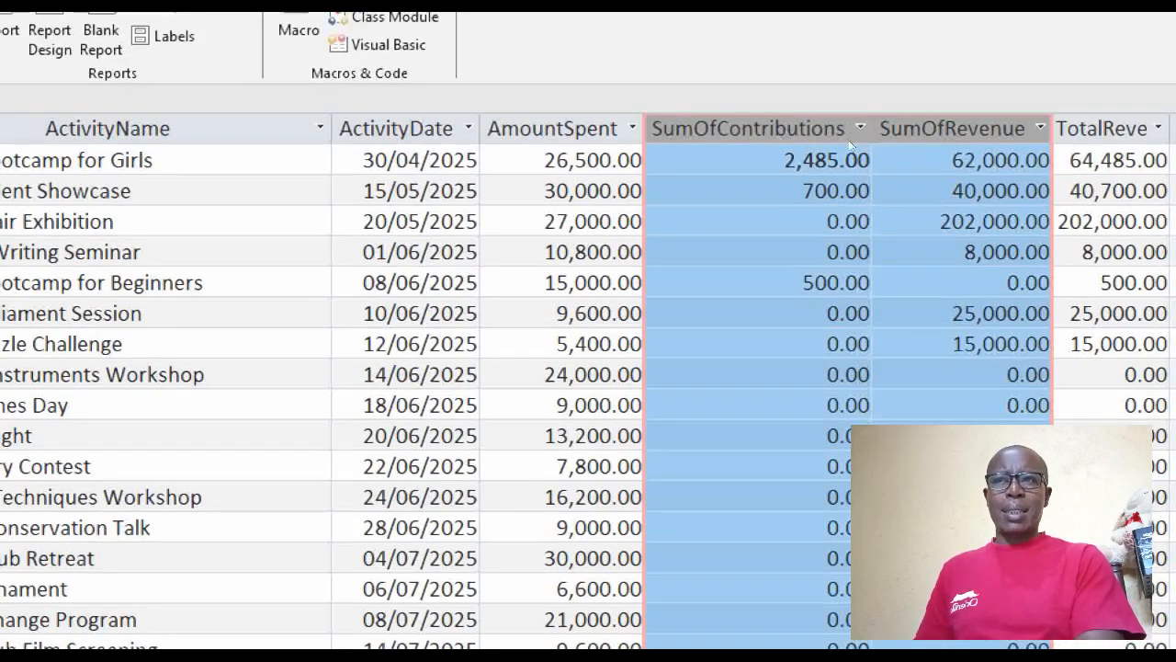
{"action": "left_click", "coordinate": [909, 159]}
{"action": "left_click", "coordinate": [790, 132]}
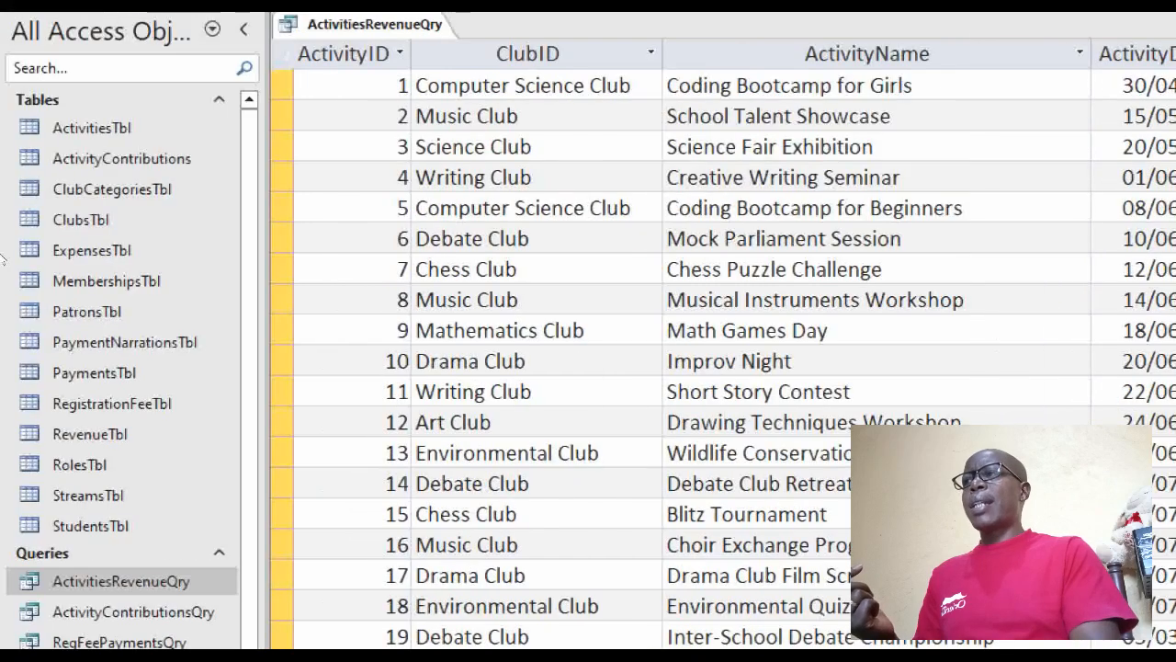
Step: Open the ActivityContributions table and compare its member contributions with the first activity's SumOfContributions in ActivitiesRevenueQry
{"action": "left_click", "coordinate": [60, 183]}
{"action": "key", "text": "Return"}
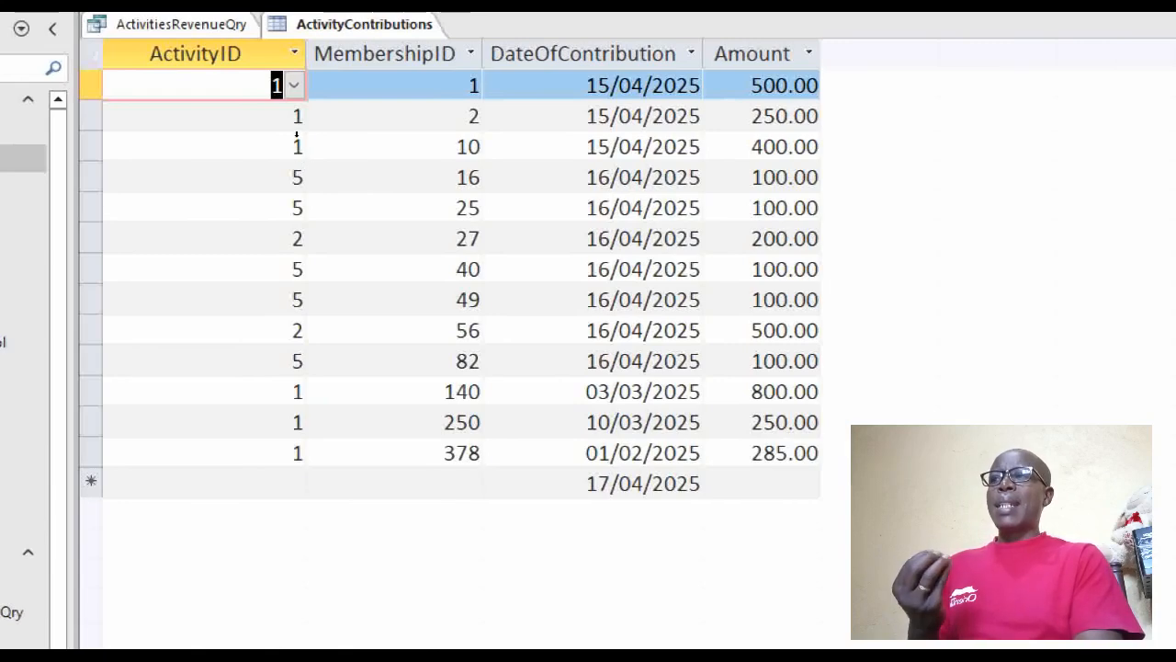
{"action": "left_click", "coordinate": [386, 53]}
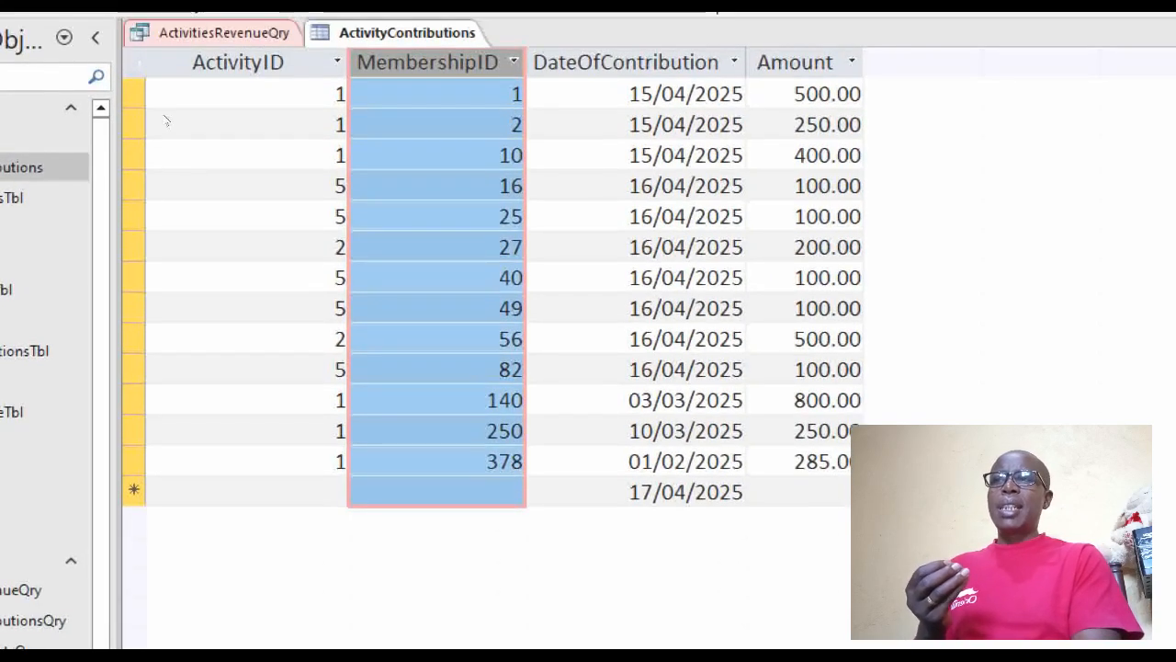
{"action": "left_click", "coordinate": [216, 28]}
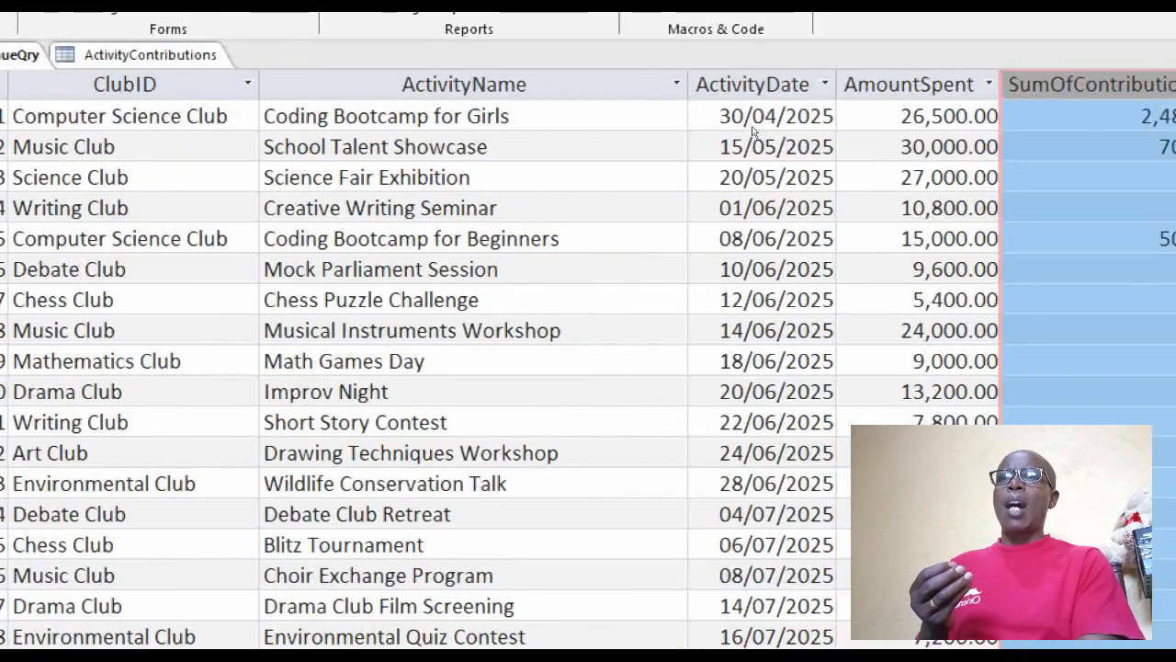
{"action": "left_click", "coordinate": [1060, 116]}
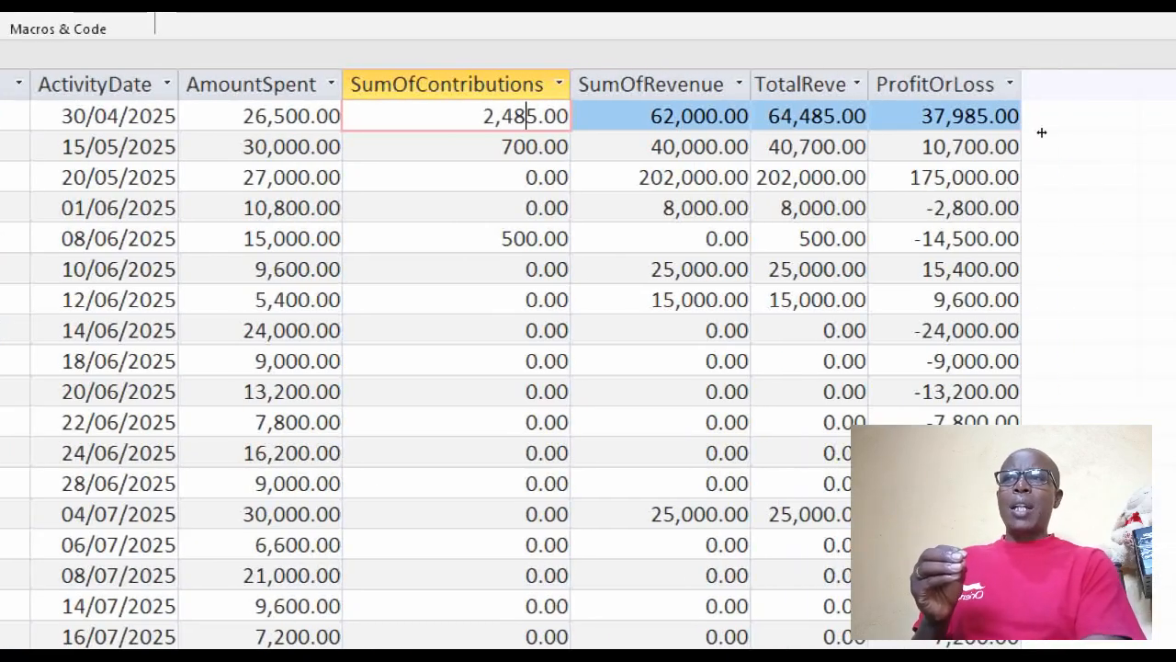
Step: Open RevenueTbl and compare its entries with the first activity's SumOfRevenue and total revenue in ActivitiesRevenueQry
{"action": "left_click", "coordinate": [682, 116]}
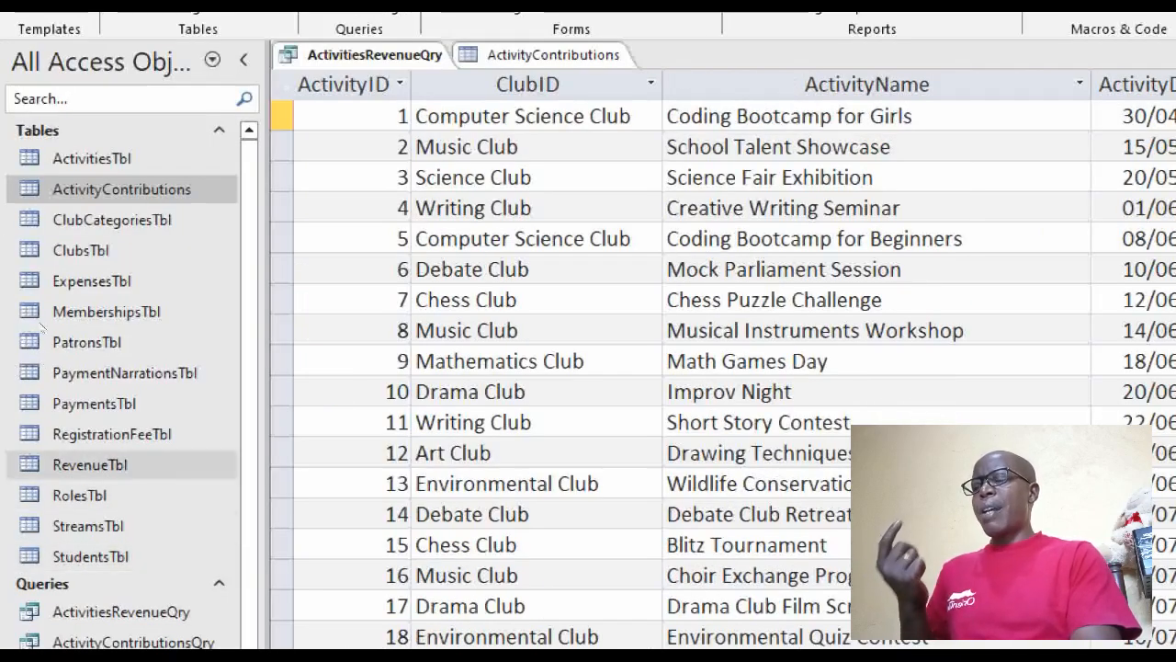
{"action": "left_click", "coordinate": [90, 464]}
{"action": "double_click", "coordinate": [90, 464]}
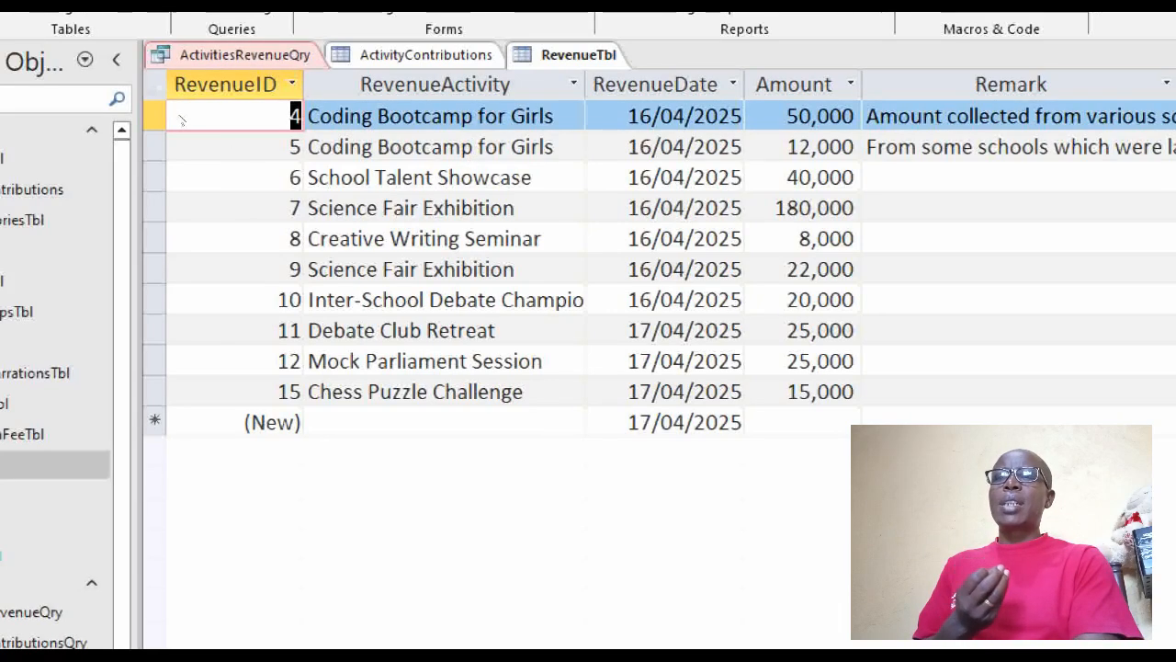
{"action": "left_click", "coordinate": [244, 54]}
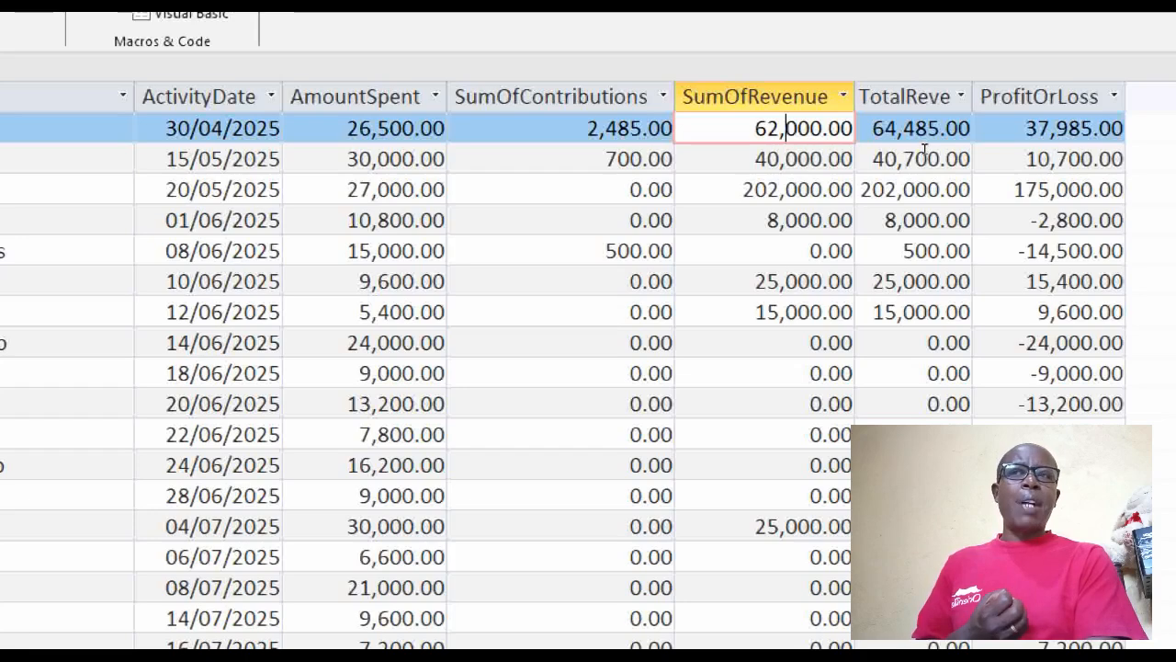
{"action": "key", "text": "Tab"}
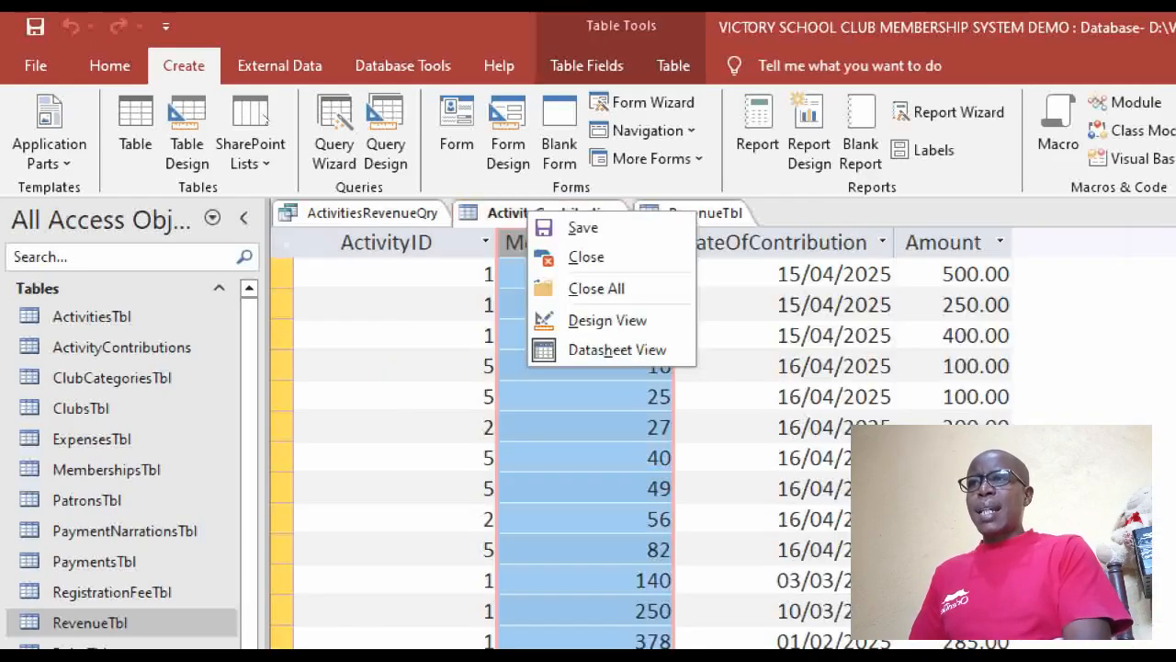
Step: Close the ActivityContributions and RevenueTbl tables, leaving ActivitiesRevenueQry open
{"action": "left_click", "coordinate": [585, 256]}
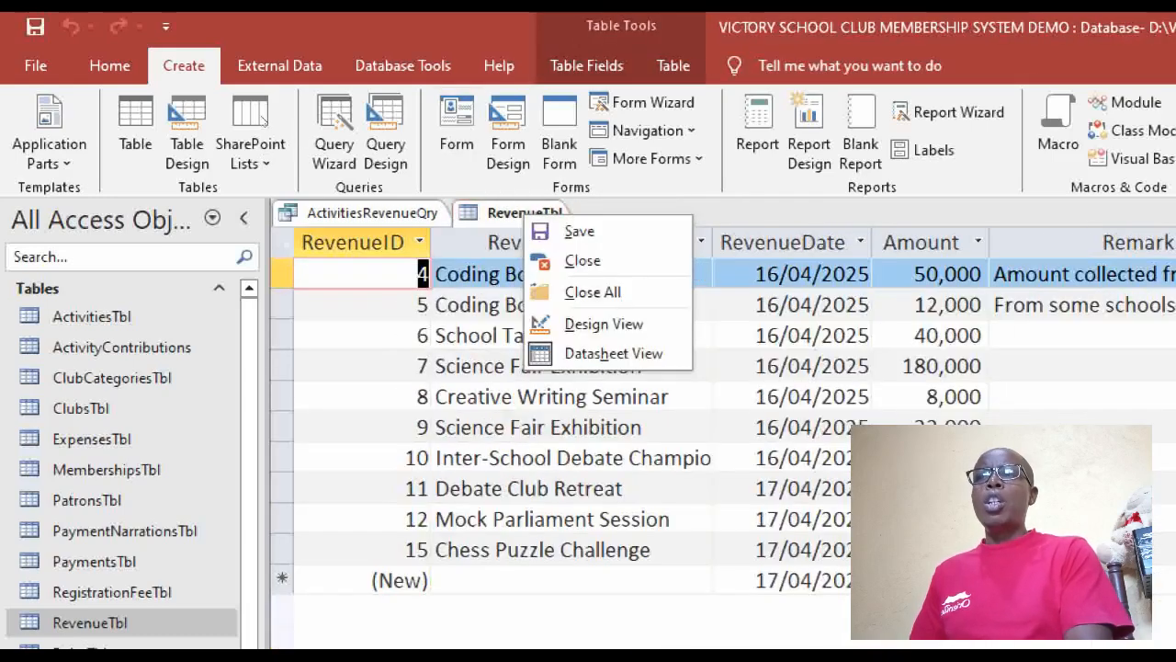
{"action": "key", "text": "Down"}
{"action": "key", "text": "Down"}
{"action": "key", "text": "Down"}
{"action": "key", "text": "Down"}
{"action": "key", "text": "Down"}
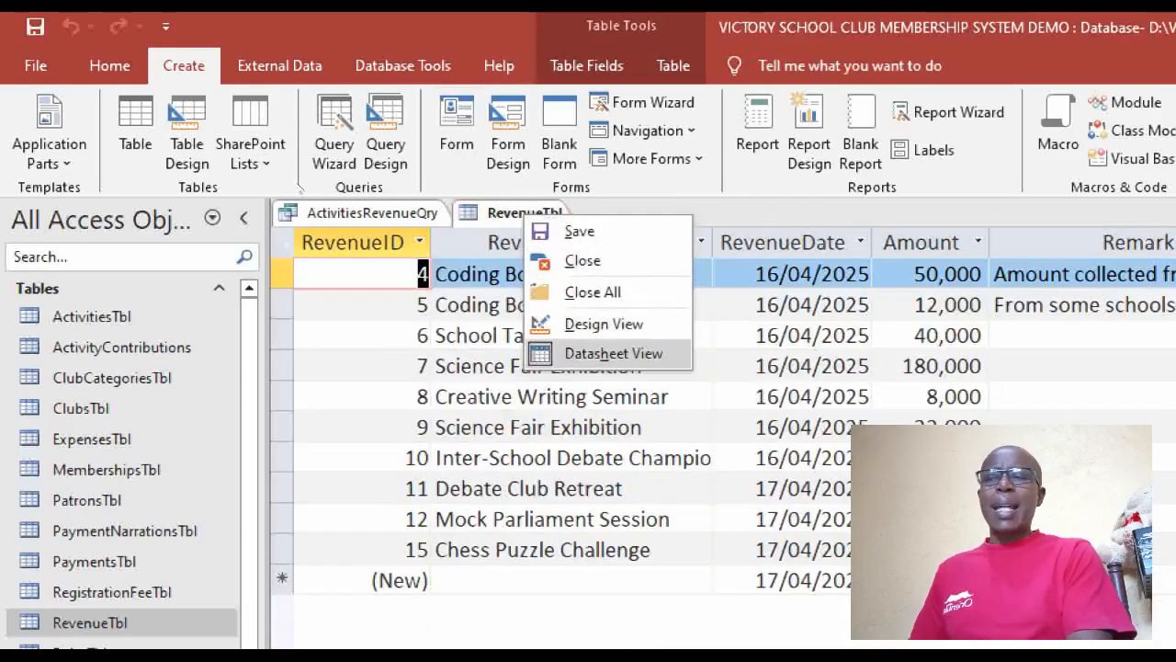
{"action": "key", "text": "Up"}
{"action": "key", "text": "Up"}
{"action": "key", "text": "Up"}
{"action": "key", "text": "Return"}
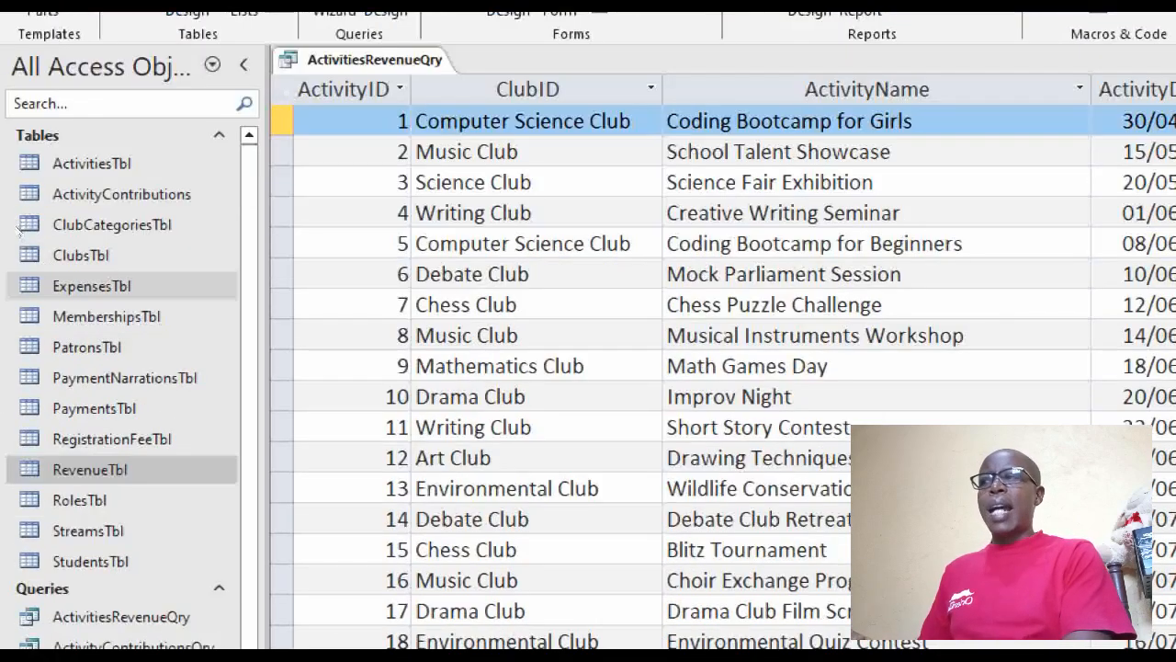
Step: Start a Form Wizard form based on ExpensesTbl, include all its fields and choose the Tabular layout
{"action": "left_click", "coordinate": [91, 286]}
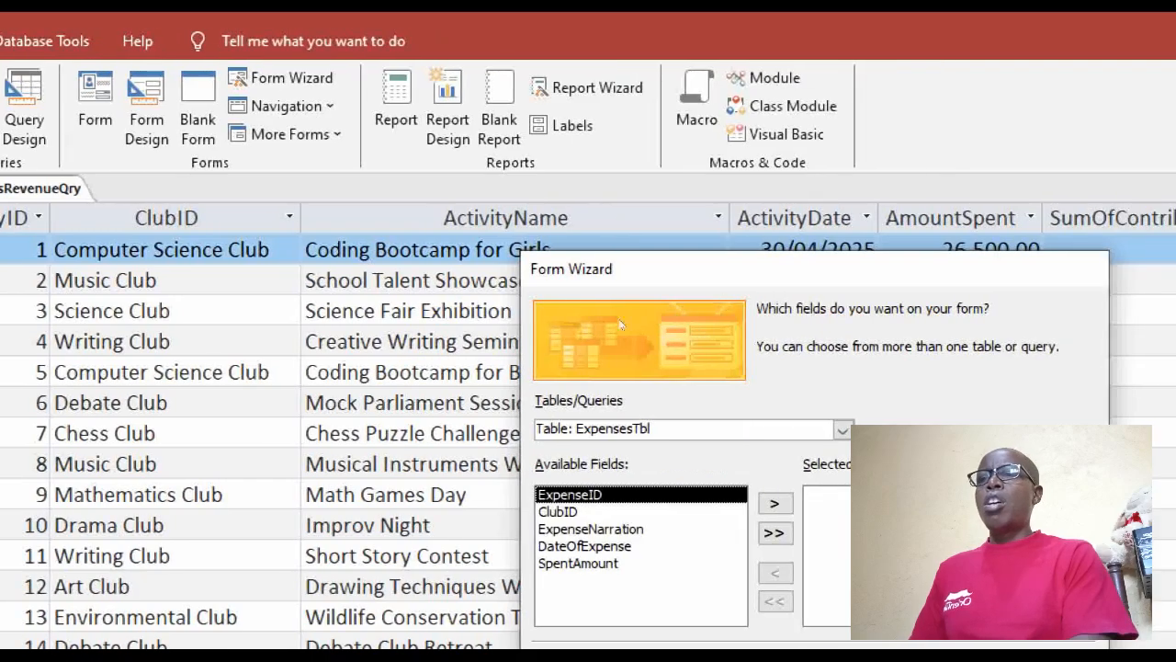
{"action": "left_click", "coordinate": [776, 533]}
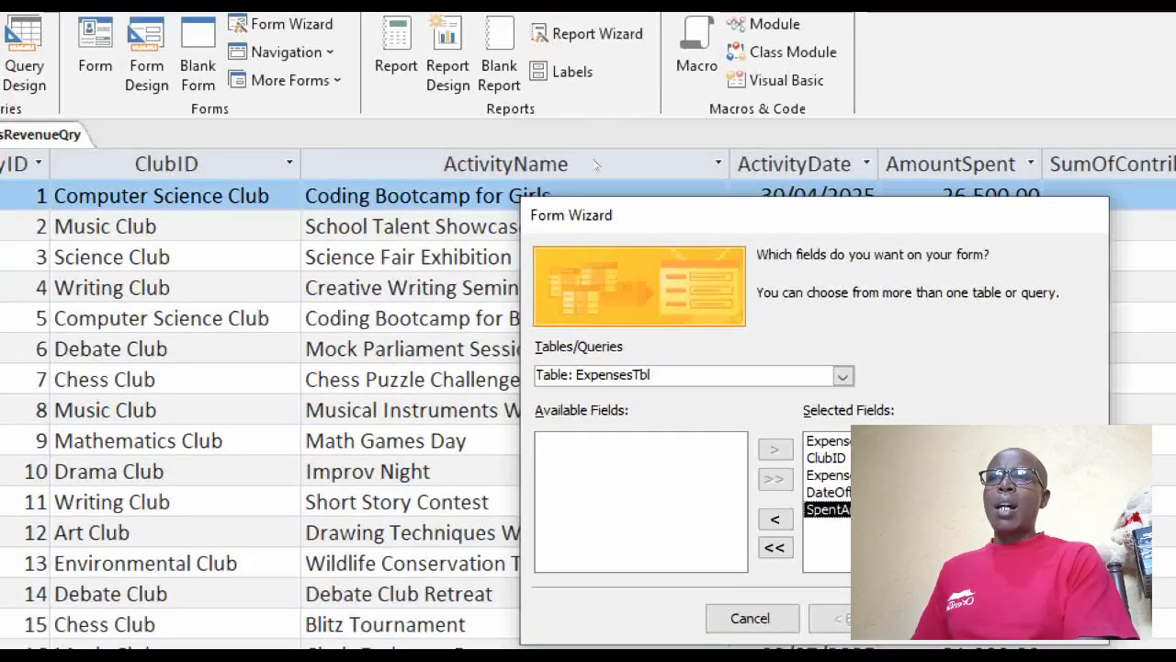
{"action": "left_click_drag", "start_coordinate": [809, 206], "coordinate": [381, 112]}
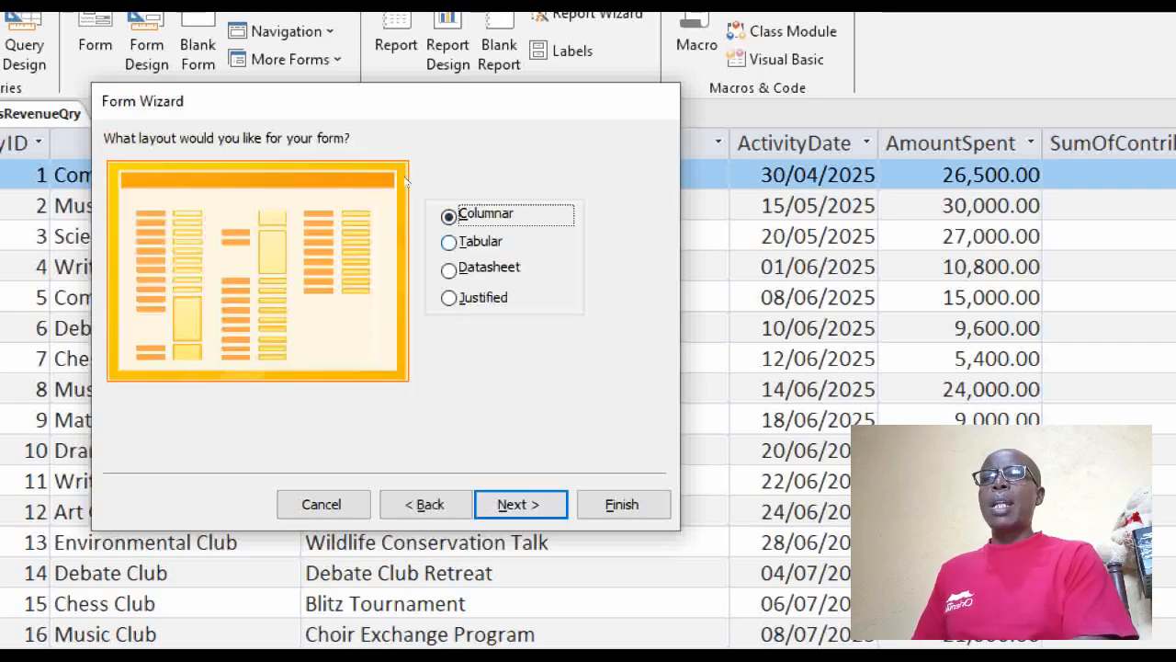
{"action": "key", "text": "Down"}
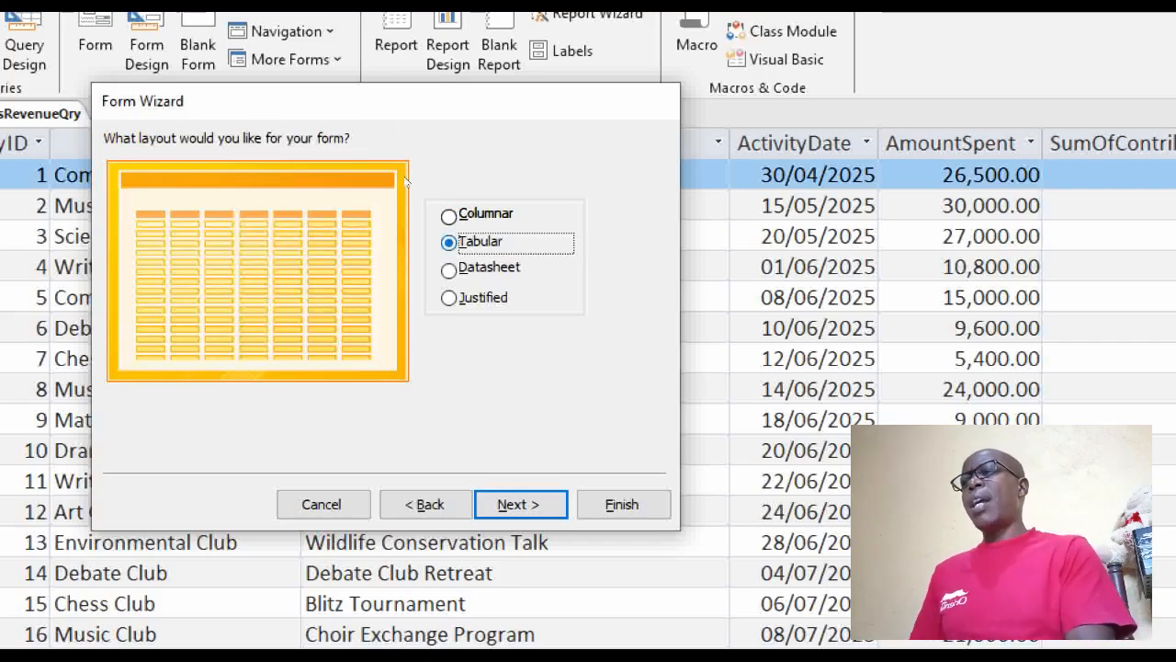
{"action": "key", "text": "Return"}
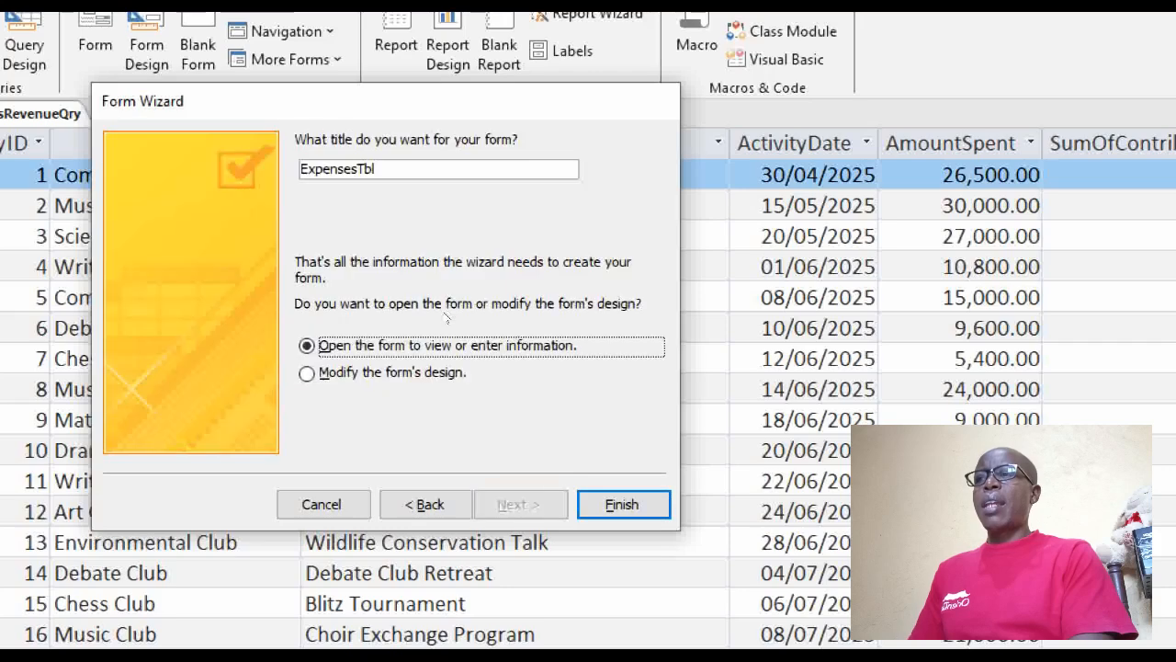
Step: Title the new form ExpensesFrm and finish the wizard, opening the form to view or enter information
{"action": "left_click", "coordinate": [372, 142]}
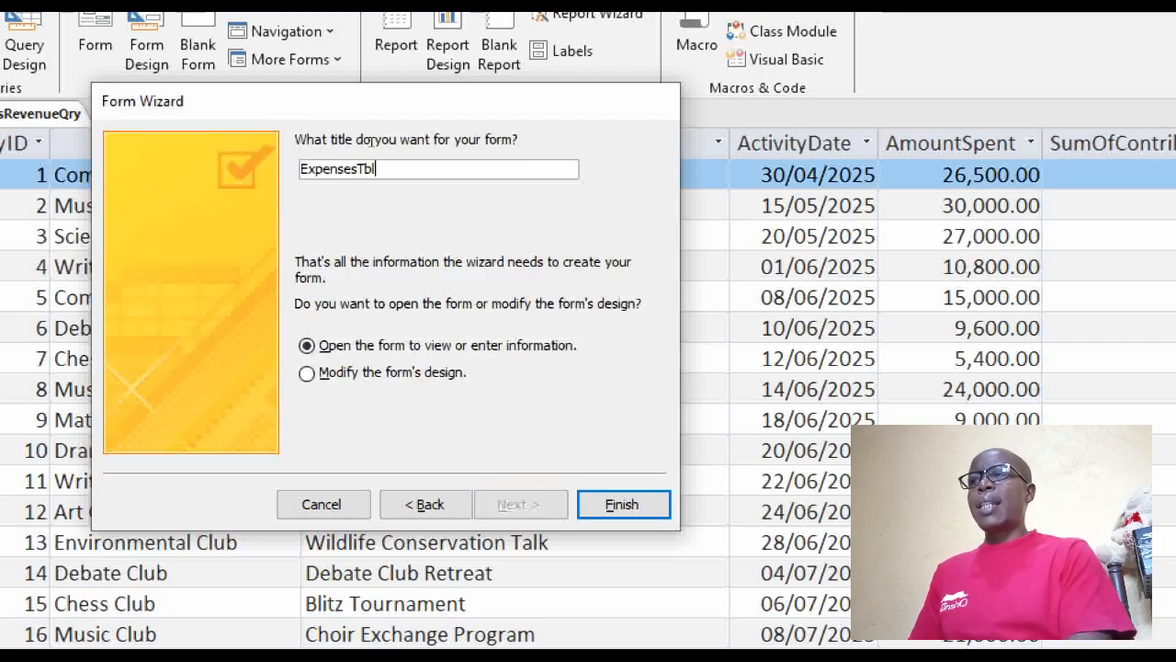
{"action": "key", "text": "BackSpace"}
{"action": "key", "text": "BackSpace"}
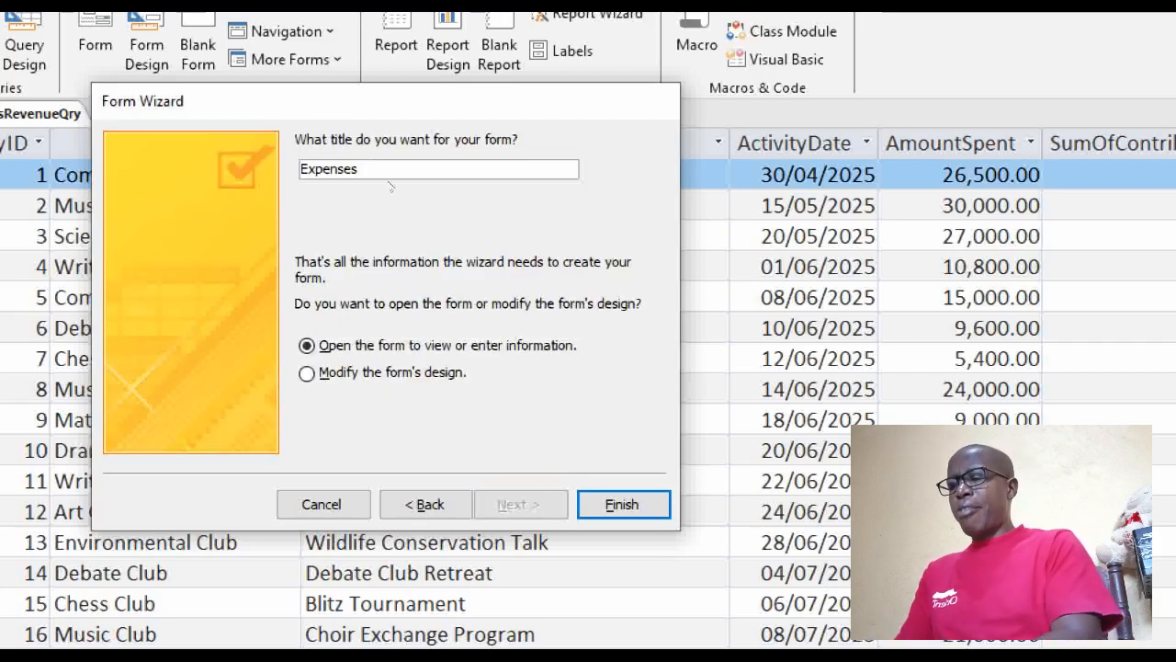
{"action": "type", "text": "Frm"}
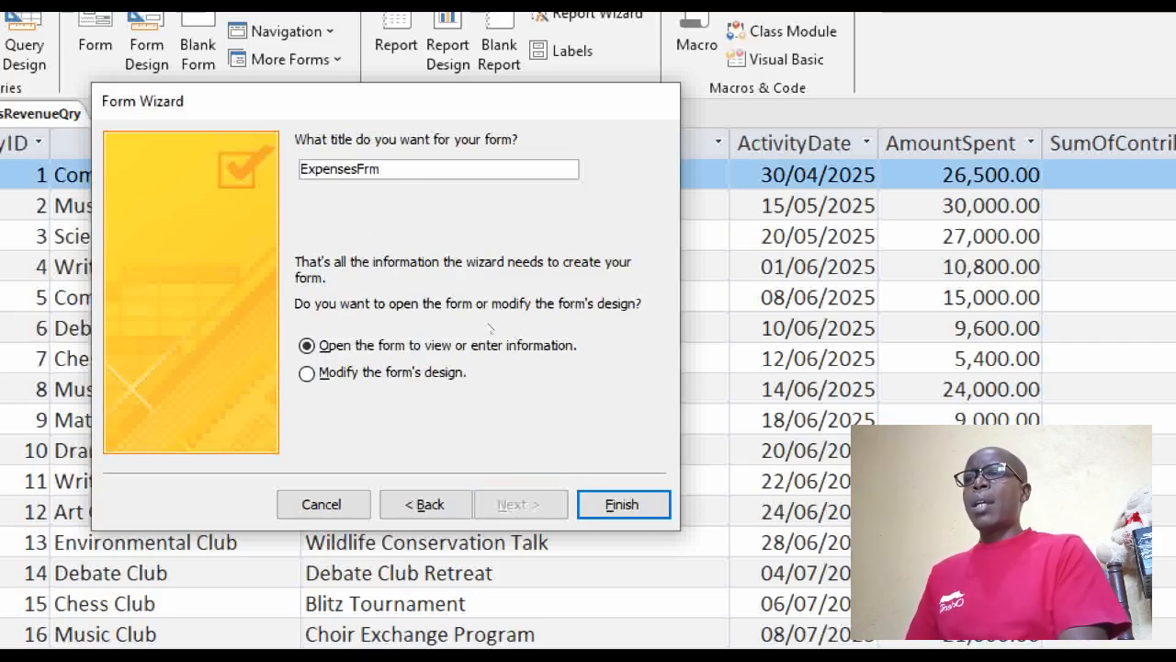
{"action": "key", "text": "Return"}
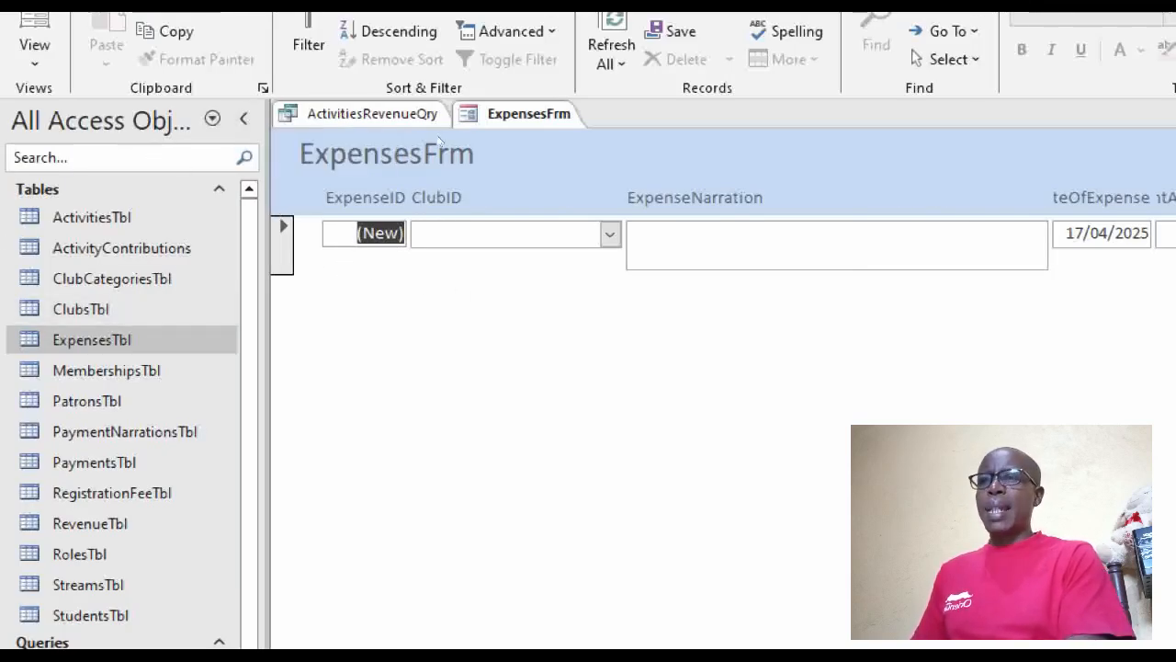
Step: In ExpensesFrm's Design View, size all Detail controls to the shortest and shrink the Detail section to fit their height
{"action": "right_click", "coordinate": [864, 147]}
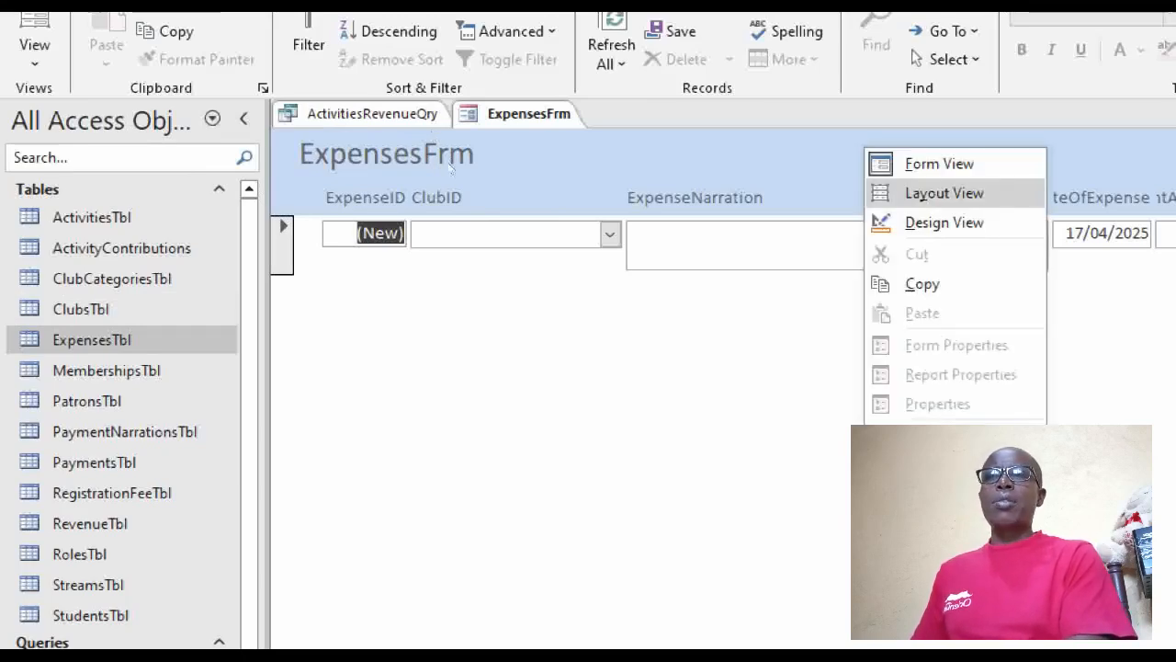
{"action": "left_click", "coordinate": [899, 222]}
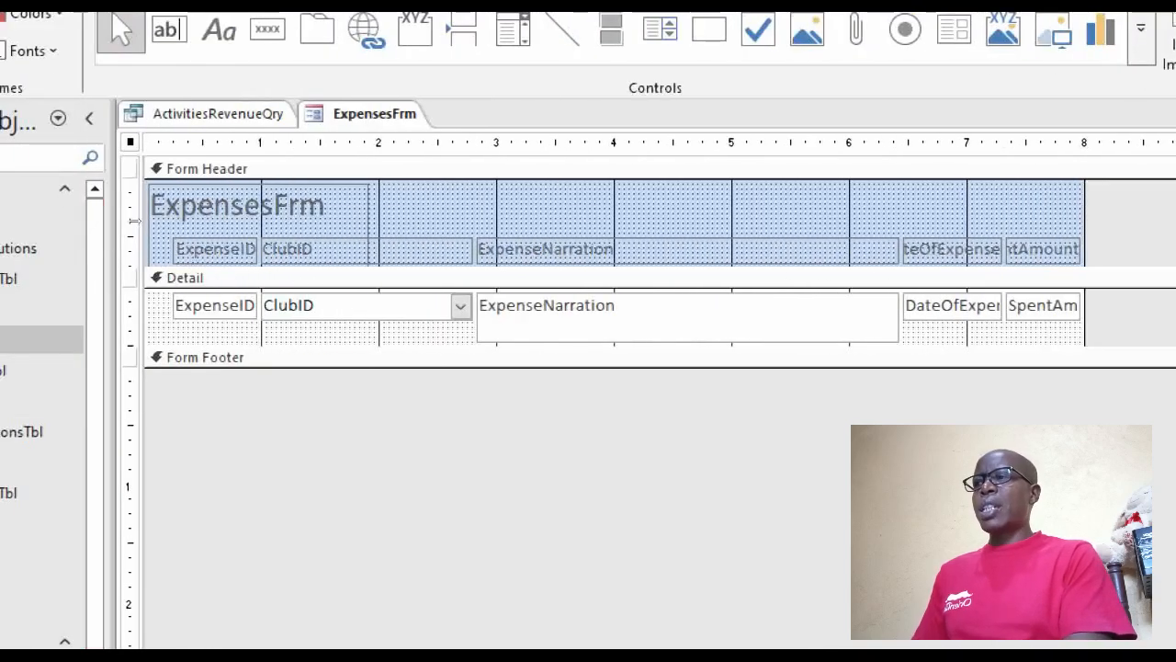
{"action": "left_click", "coordinate": [133, 310]}
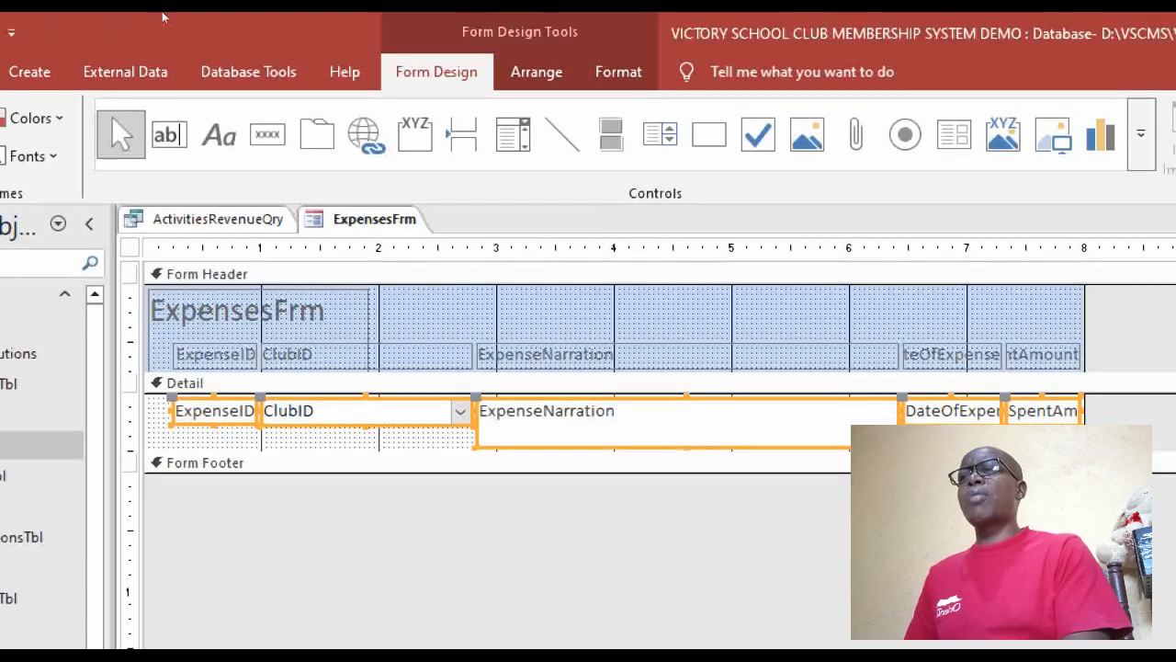
{"action": "left_click", "coordinate": [536, 72]}
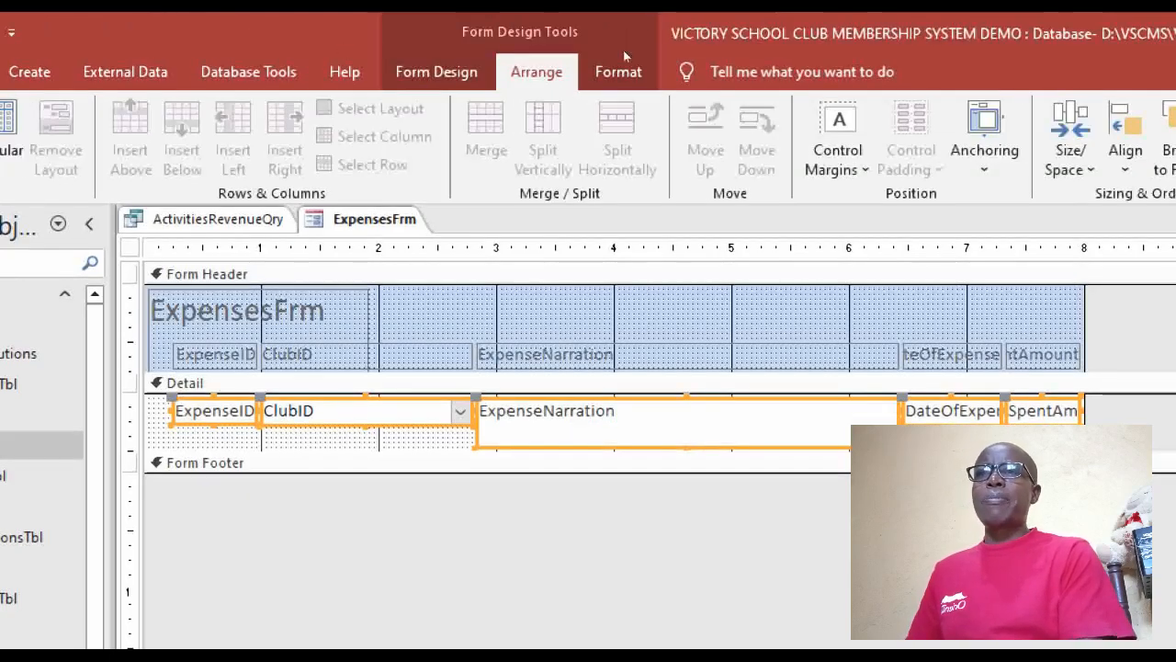
{"action": "left_click", "coordinate": [967, 138]}
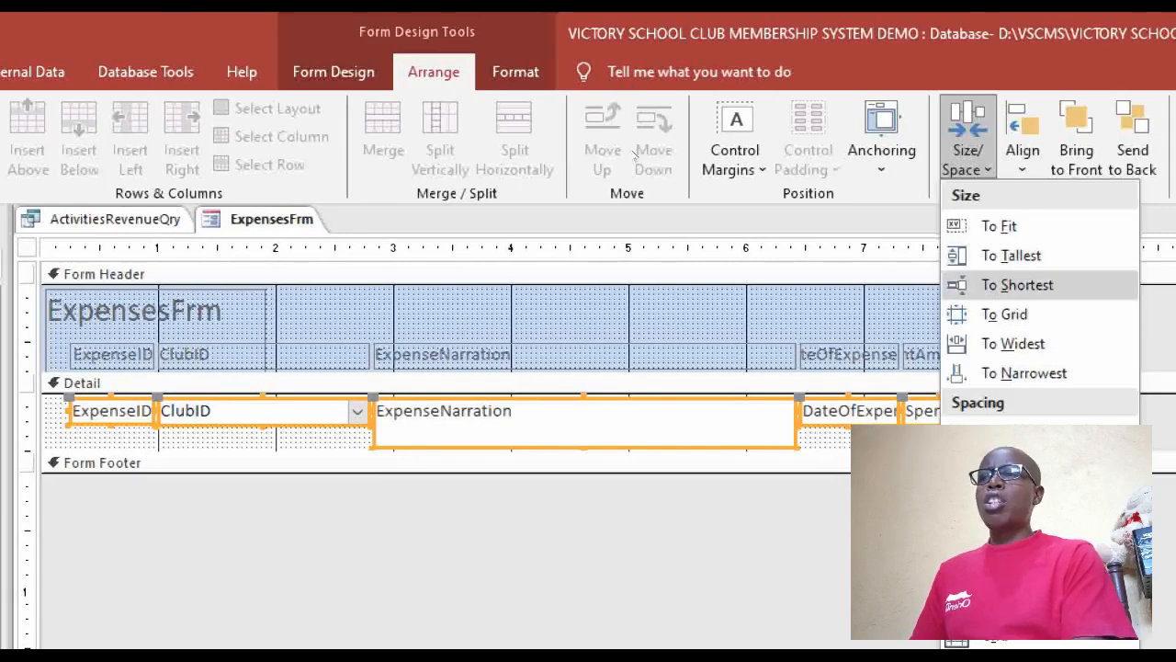
{"action": "left_click", "coordinate": [1017, 285]}
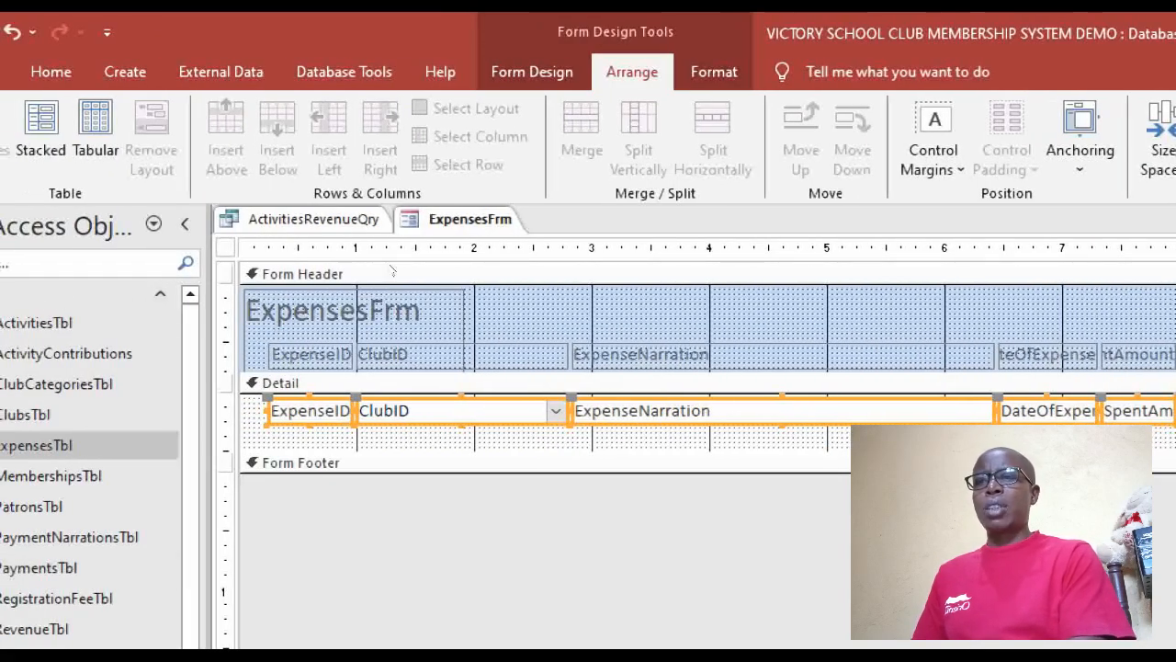
{"action": "left_click_drag", "start_coordinate": [426, 451], "coordinate": [424, 425]}
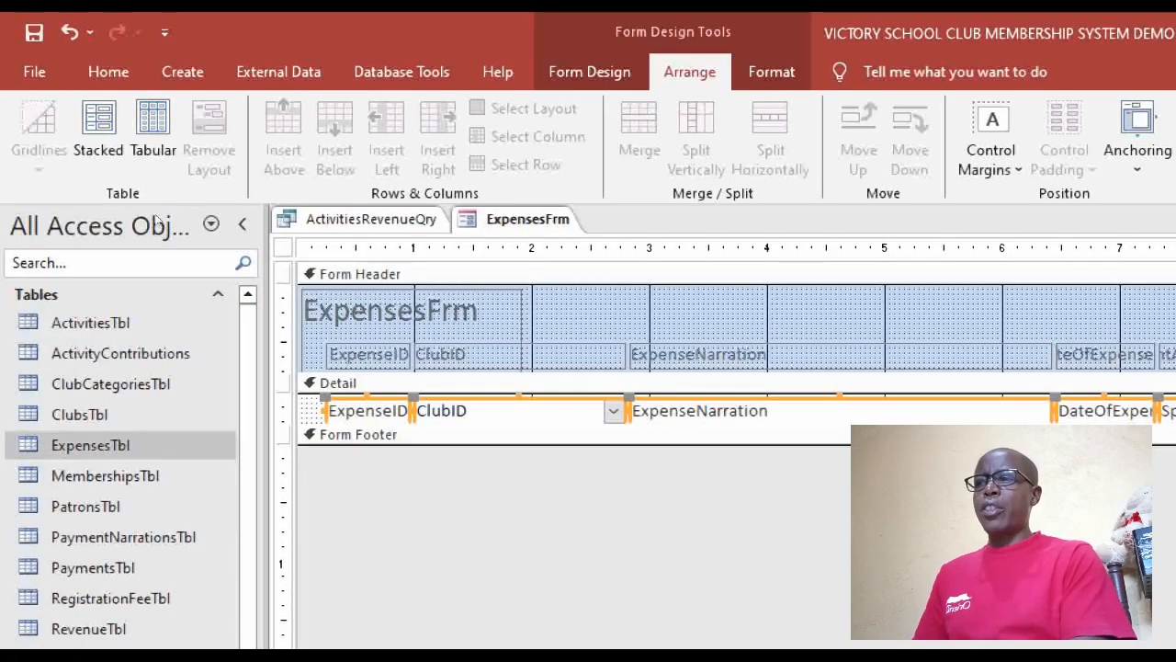
Step: Make the Detail controls slightly taller and shorten the form header's title label so it ends above the column headings
{"action": "left_click_drag", "start_coordinate": [312, 424], "coordinate": [313, 429]}
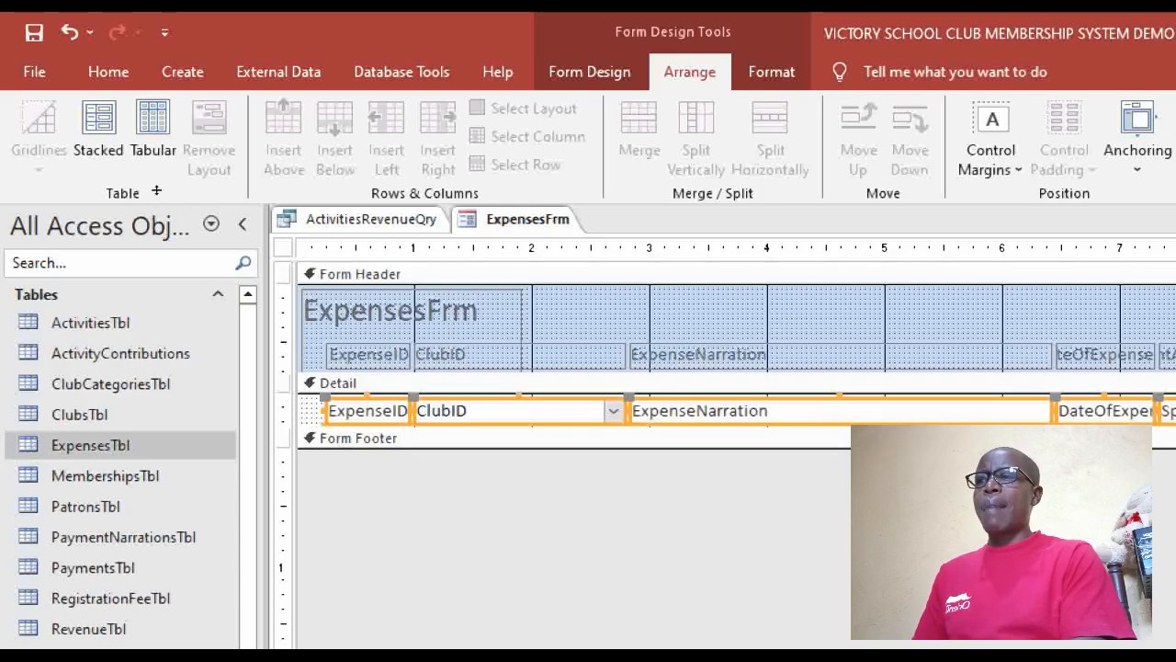
{"action": "left_click", "coordinate": [313, 342]}
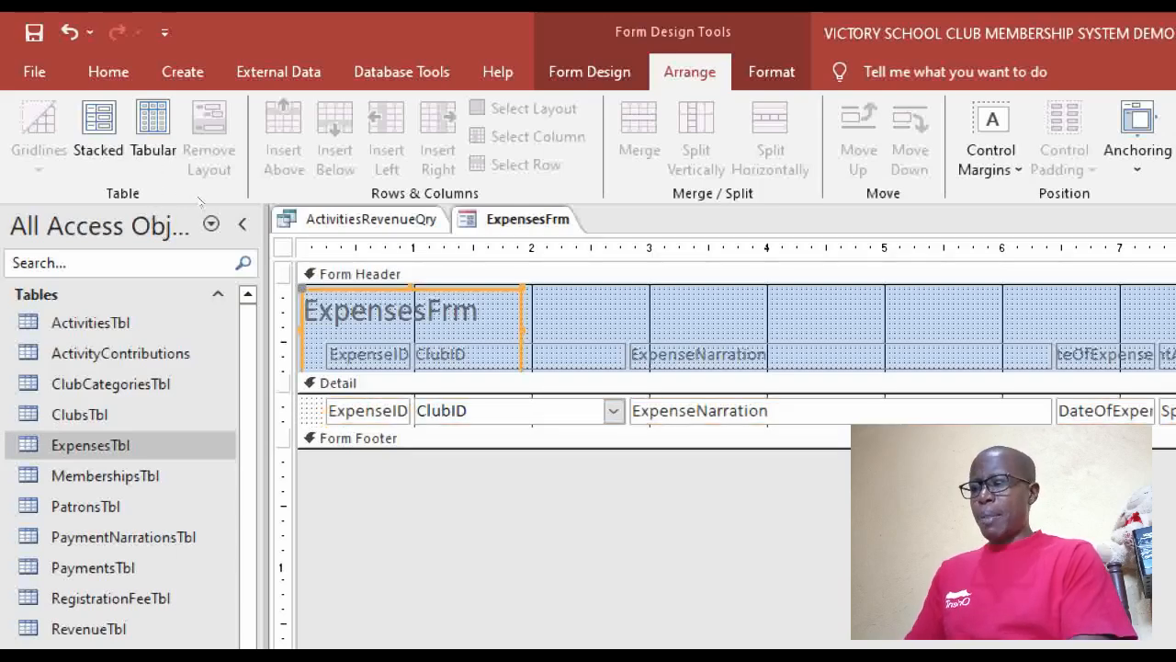
{"action": "key", "text": "shift+Up"}
{"action": "key", "text": "shift+Up"}
{"action": "key", "text": "shift+Up"}
{"action": "key", "text": "shift+Up"}
{"action": "key", "text": "shift+Up"}
{"action": "key", "text": "shift+Up"}
{"action": "key", "text": "shift+Up"}
{"action": "key", "text": "shift+Up"}
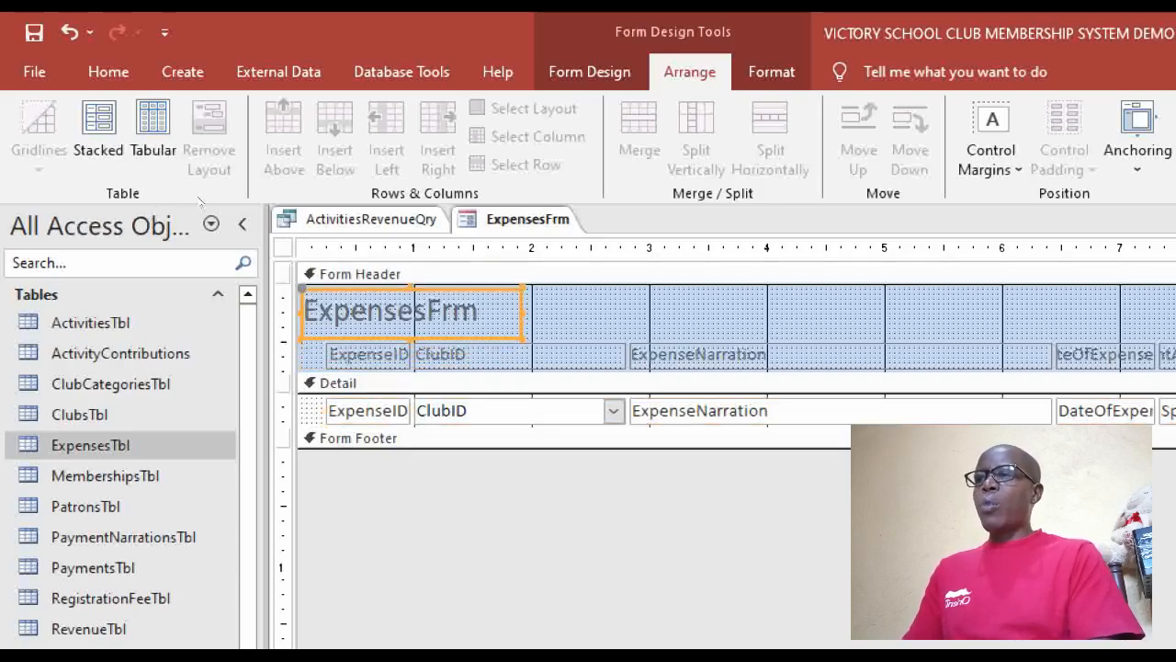
{"action": "key", "text": "shift+Up"}
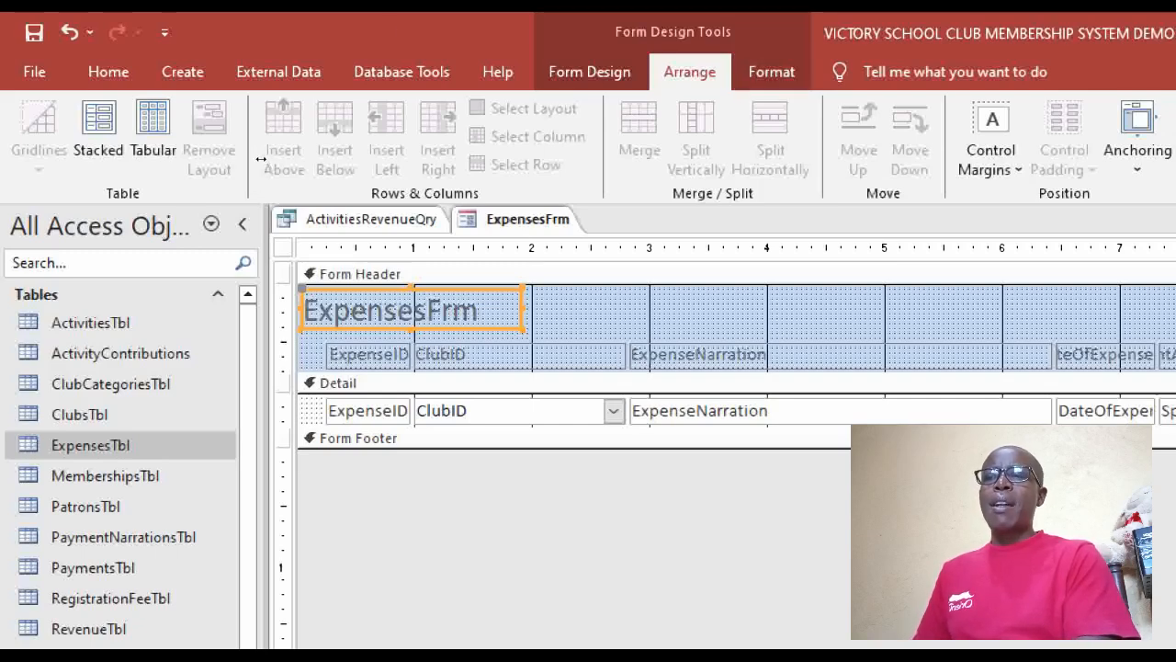
Step: Widen the title label in the form header to about the 4.8 mark on the horizontal ruler
{"action": "key", "text": "shift+Right"}
{"action": "key", "text": "shift+Right"}
{"action": "key", "text": "shift+Right"}
{"action": "key", "text": "shift+Right"}
{"action": "key", "text": "shift+Right"}
{"action": "key", "text": "shift+Right"}
{"action": "key", "text": "shift+Right"}
{"action": "key", "text": "shift+Right"}
{"action": "key", "text": "shift+Right"}
{"action": "key", "text": "shift+Right"}
{"action": "key", "text": "shift+Right"}
{"action": "key", "text": "shift+Right"}
{"action": "key", "text": "shift+Right"}
{"action": "key", "text": "shift+Right"}
{"action": "key", "text": "shift+Right"}
{"action": "key", "text": "shift+Right"}
{"action": "key", "text": "shift+Right"}
{"action": "key", "text": "shift+Right"}
{"action": "key", "text": "shift+Right"}
{"action": "key", "text": "shift+Right"}
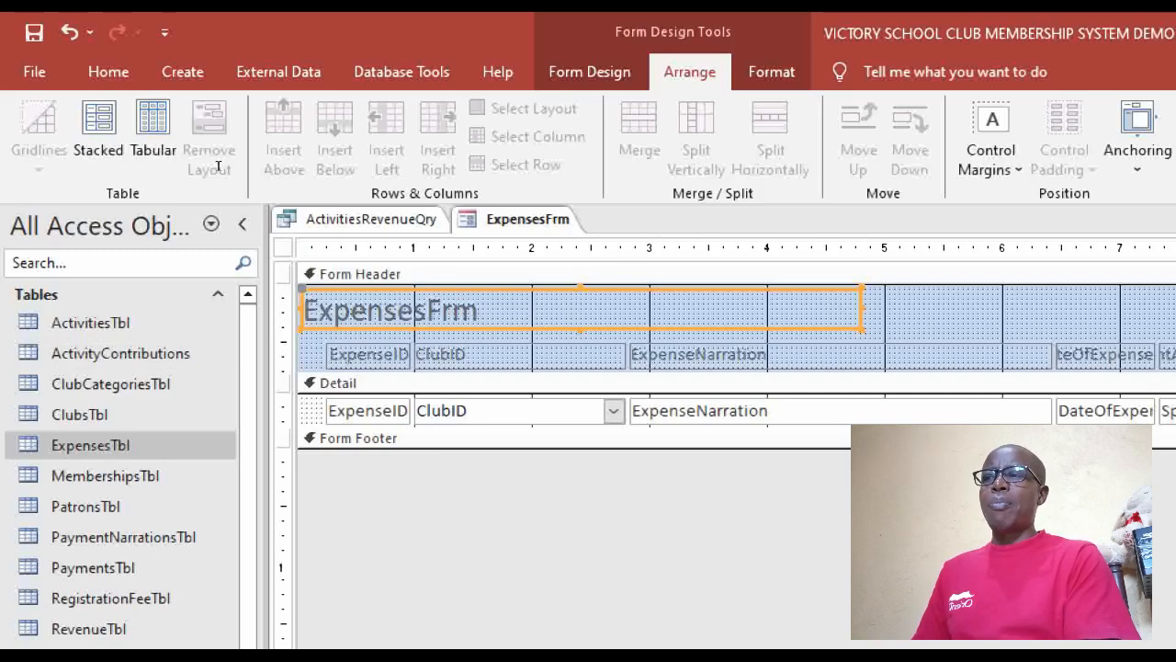
Step: Change the form header's title text to "Expenses Recording Form"
{"action": "key", "text": "F2"}
{"action": "key", "text": "BackSpace"}
{"action": "key", "text": "BackSpace"}
{"action": "key", "text": "BackSpace"}
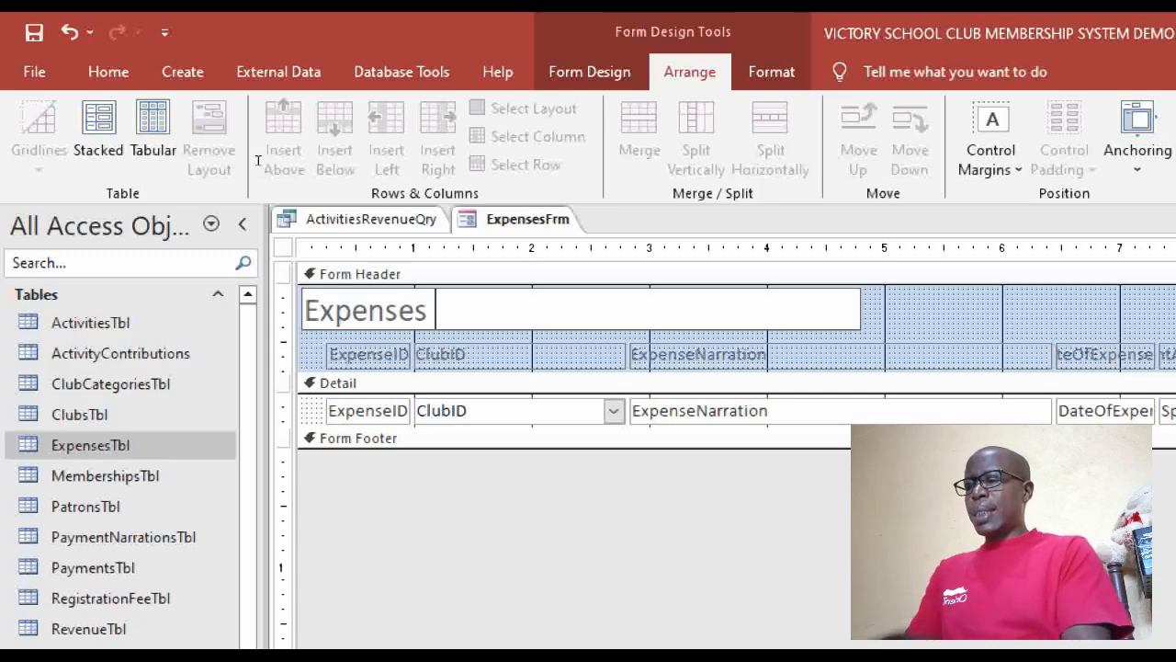
{"action": "type", "text": "Record"}
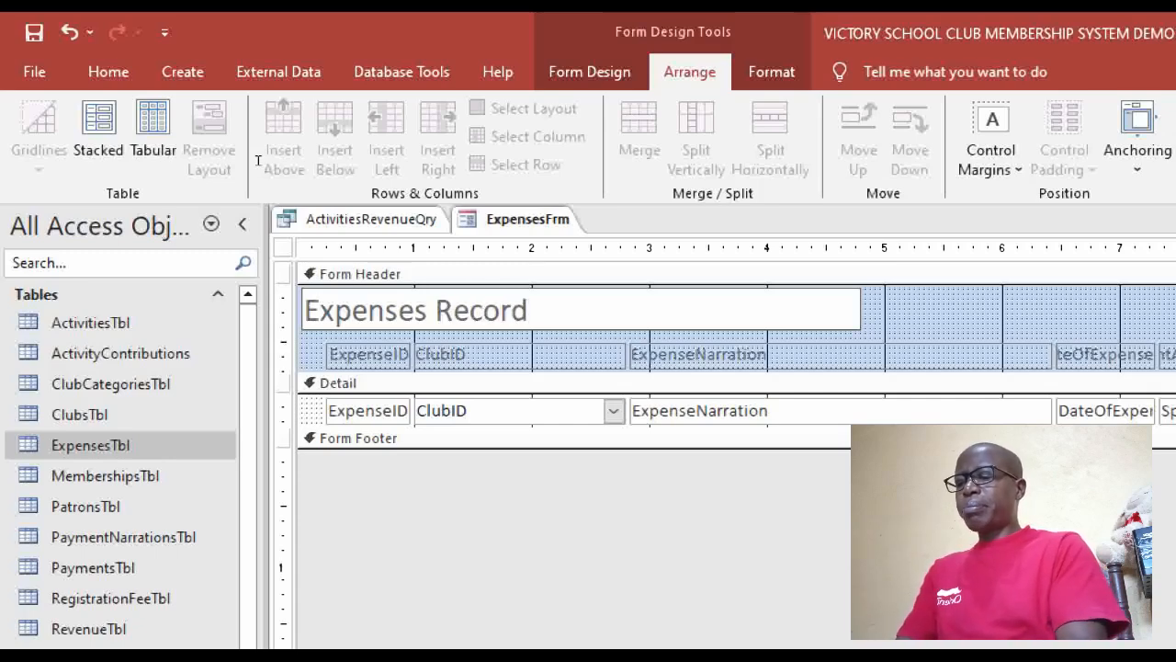
{"action": "type", "text": "ing Form"}
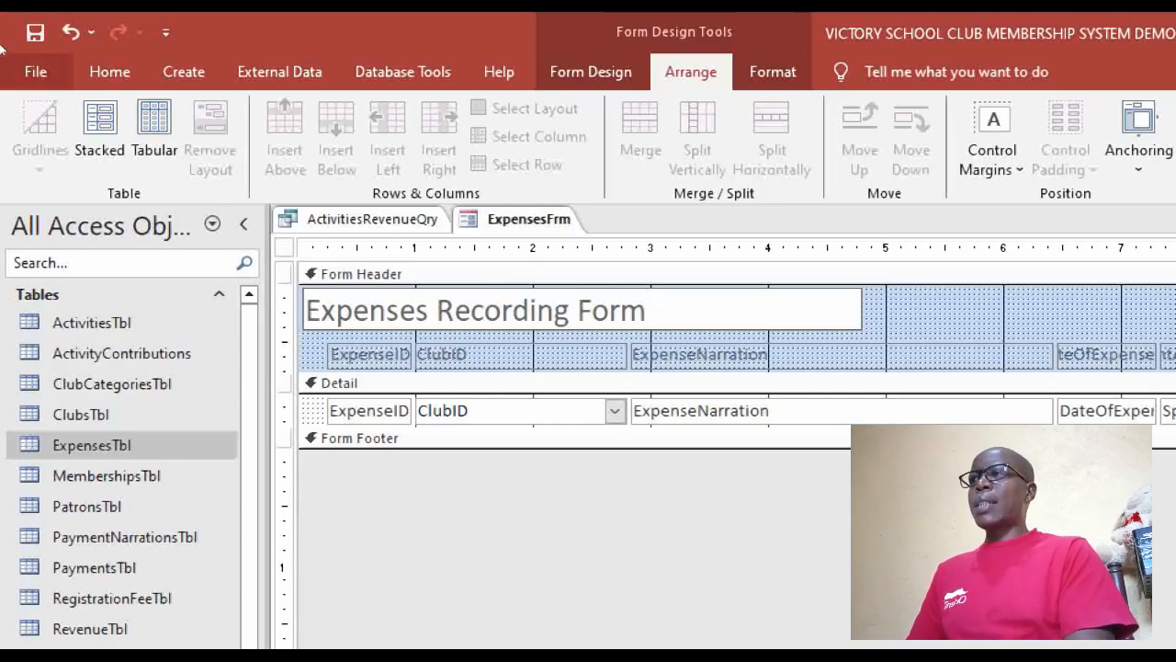
Step: Display ExpensesFrm in Form View and collapse the Navigation Pane
{"action": "left_click", "coordinate": [30, 61]}
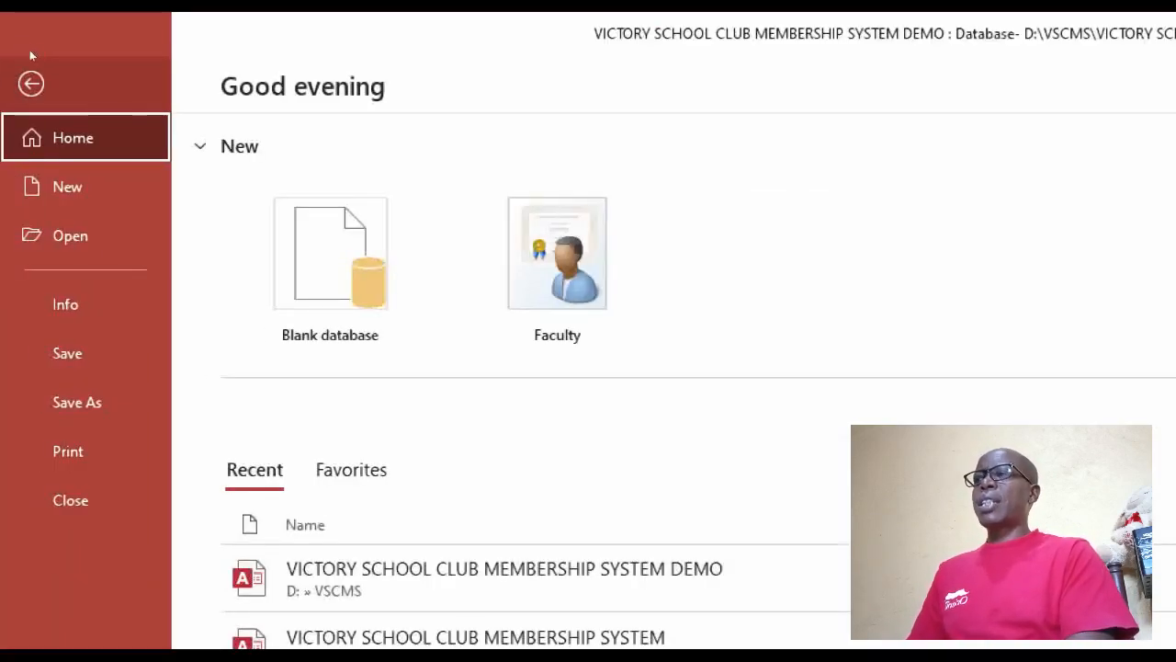
{"action": "key", "text": "Escape"}
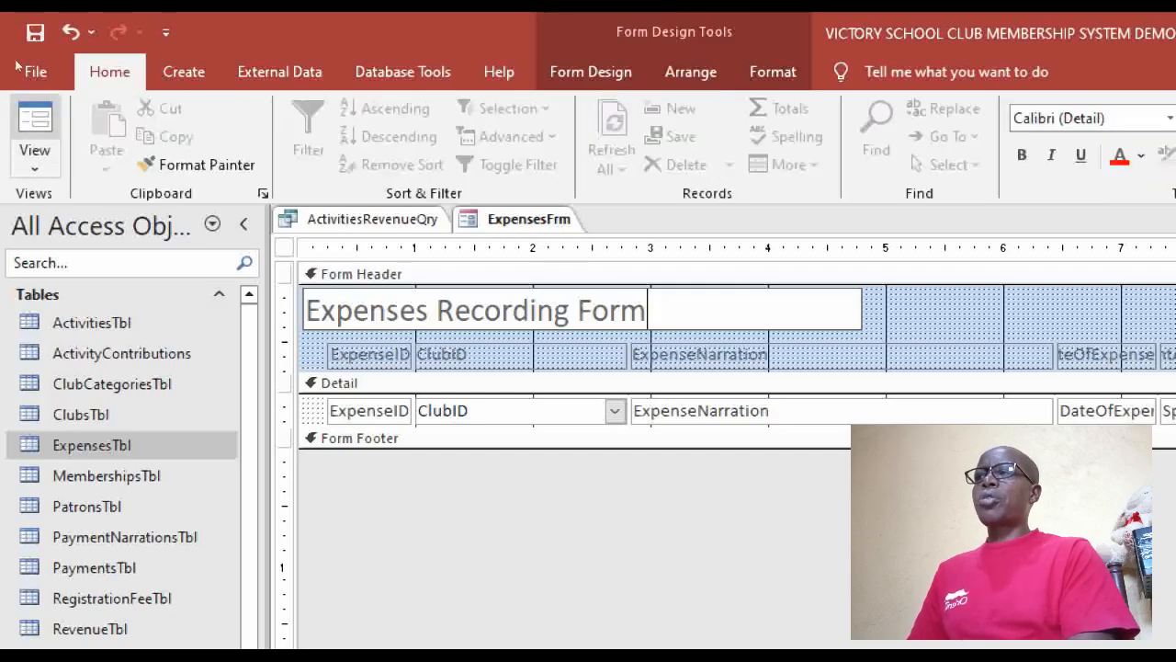
{"action": "left_click", "coordinate": [35, 125]}
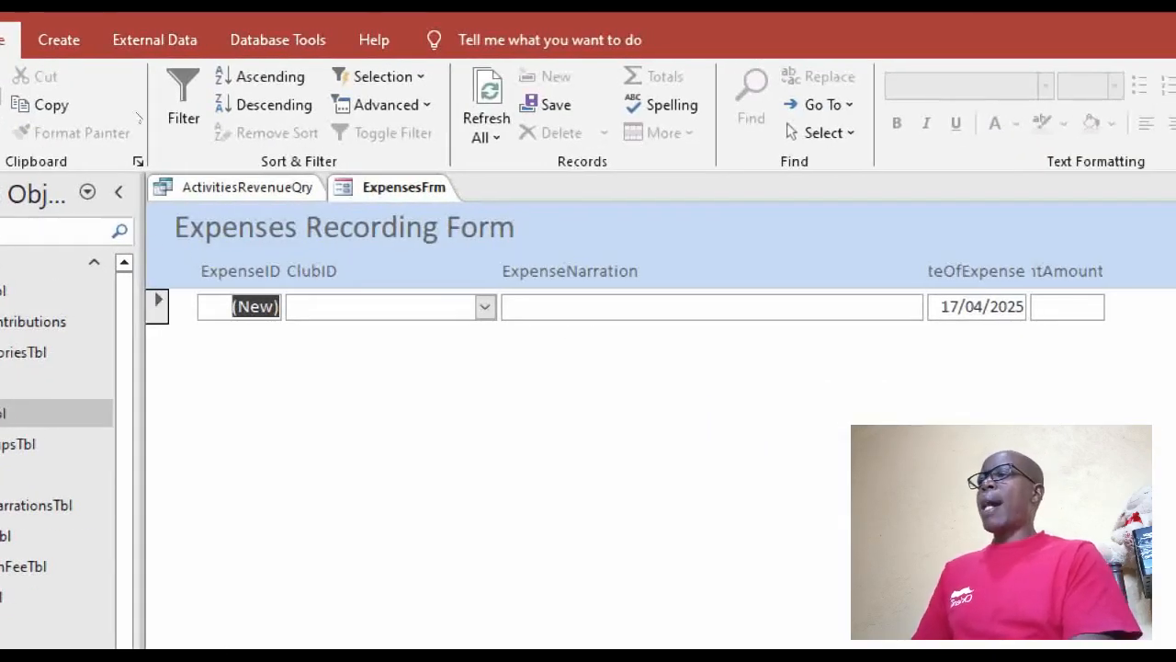
{"action": "left_click", "coordinate": [117, 191]}
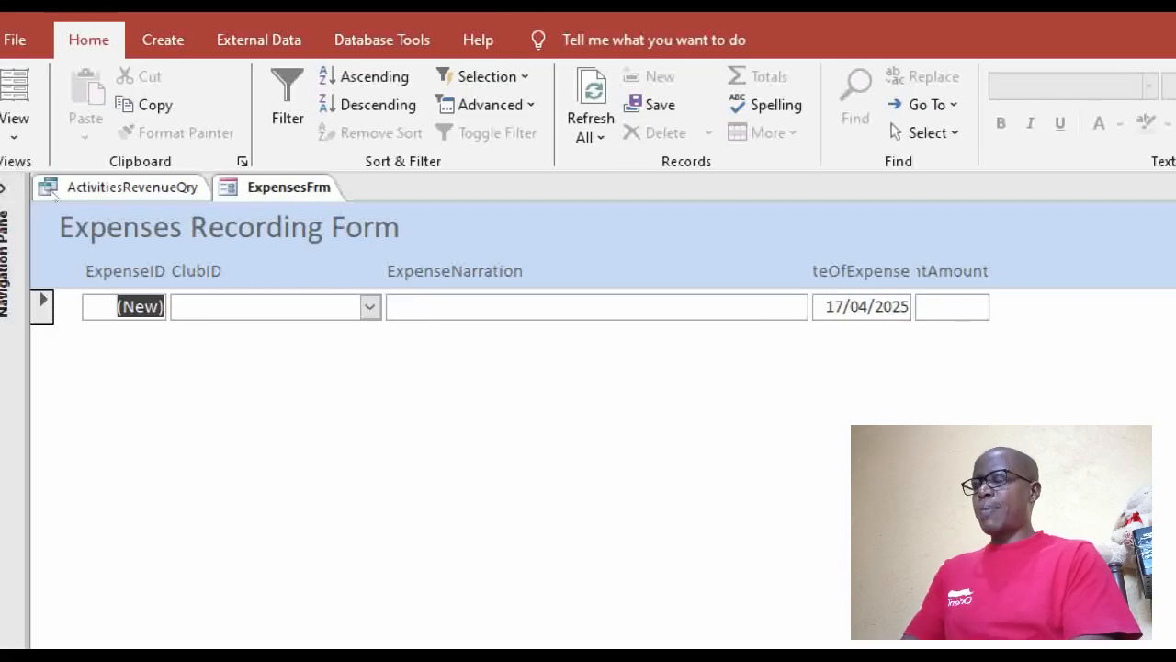
Step: Start the first expense record for Computer Science Club with the narration "Buying of stationery"
{"action": "key", "text": "Tab"}
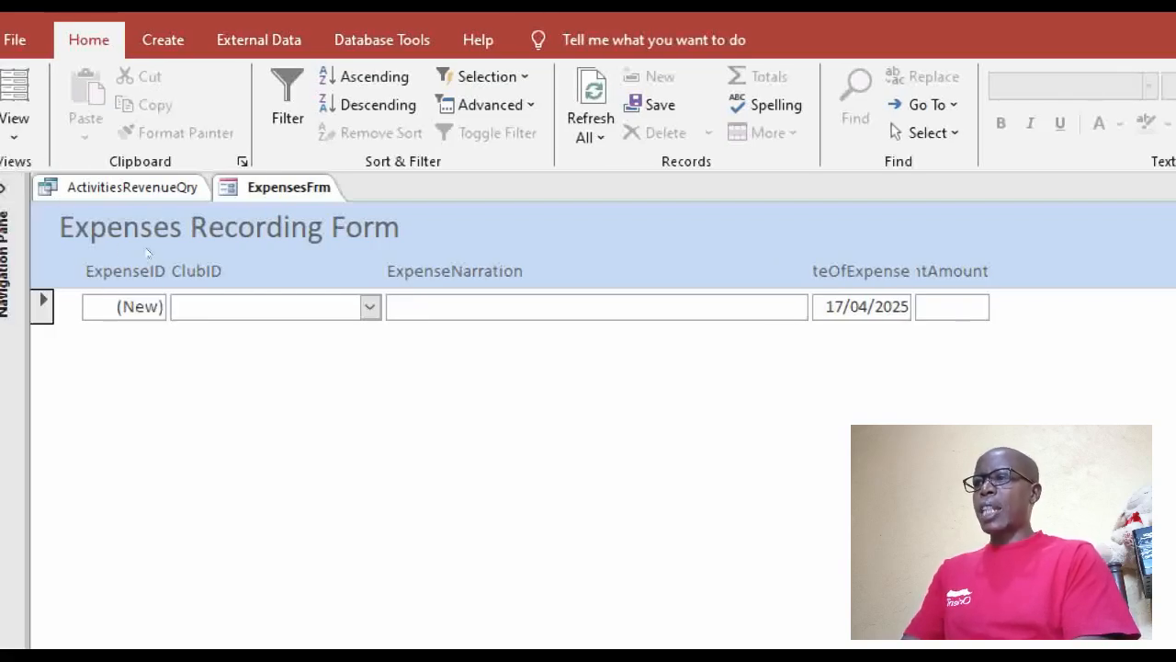
{"action": "left_click", "coordinate": [369, 306]}
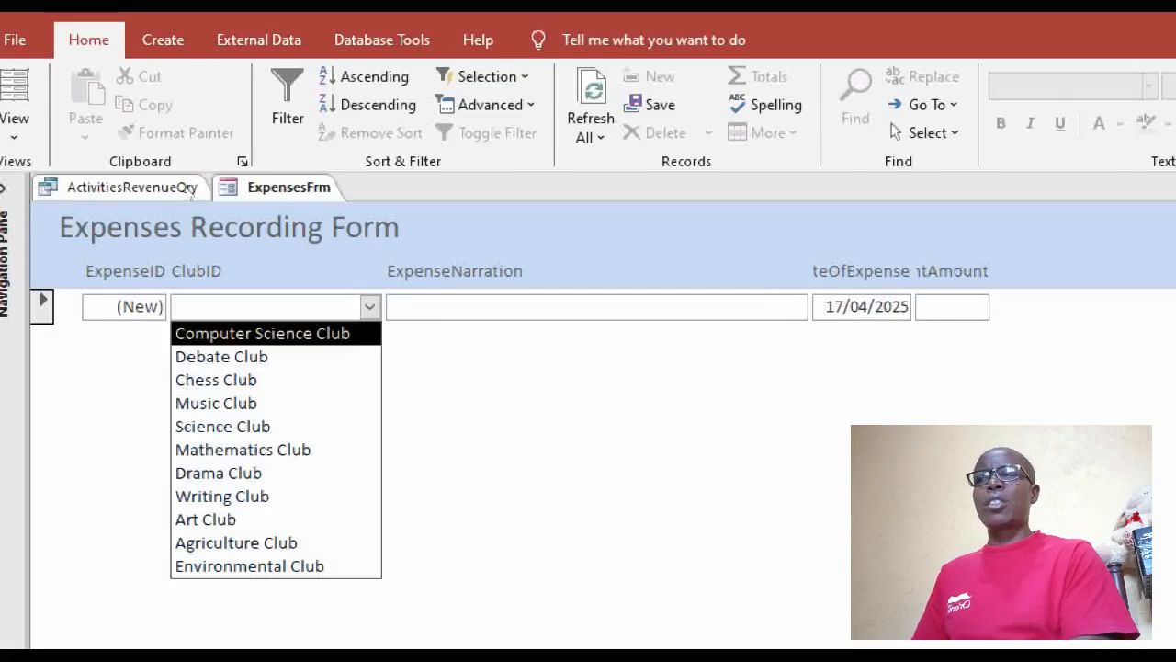
{"action": "key", "text": "Return"}
{"action": "key", "text": "Tab"}
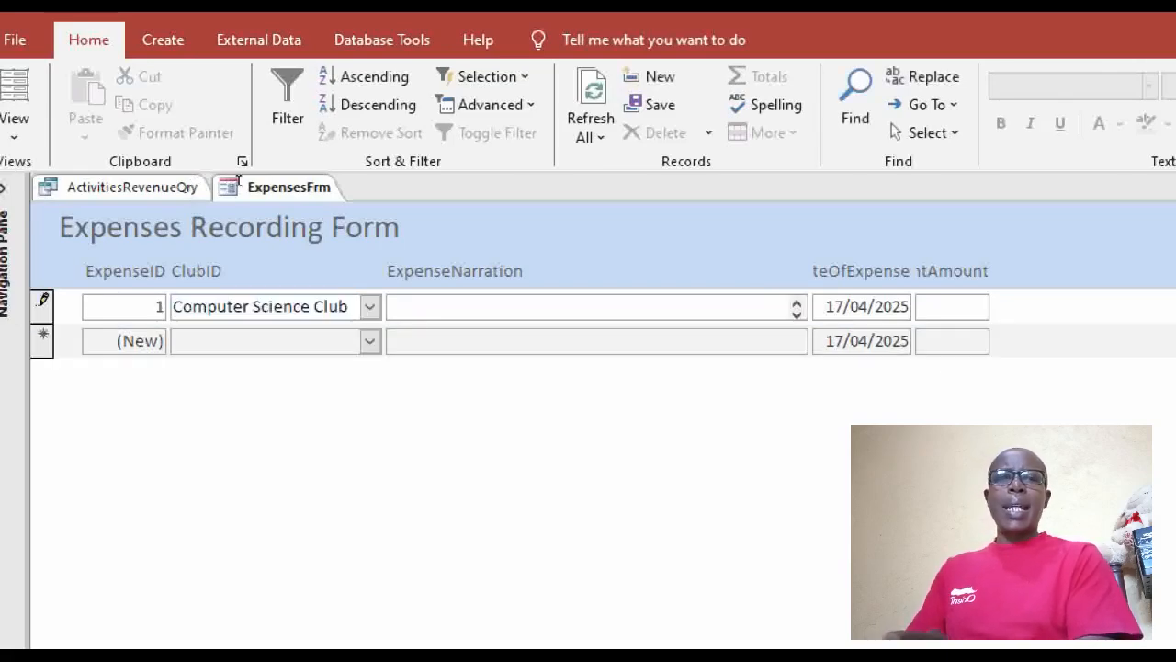
{"action": "type", "text": "Pu"}
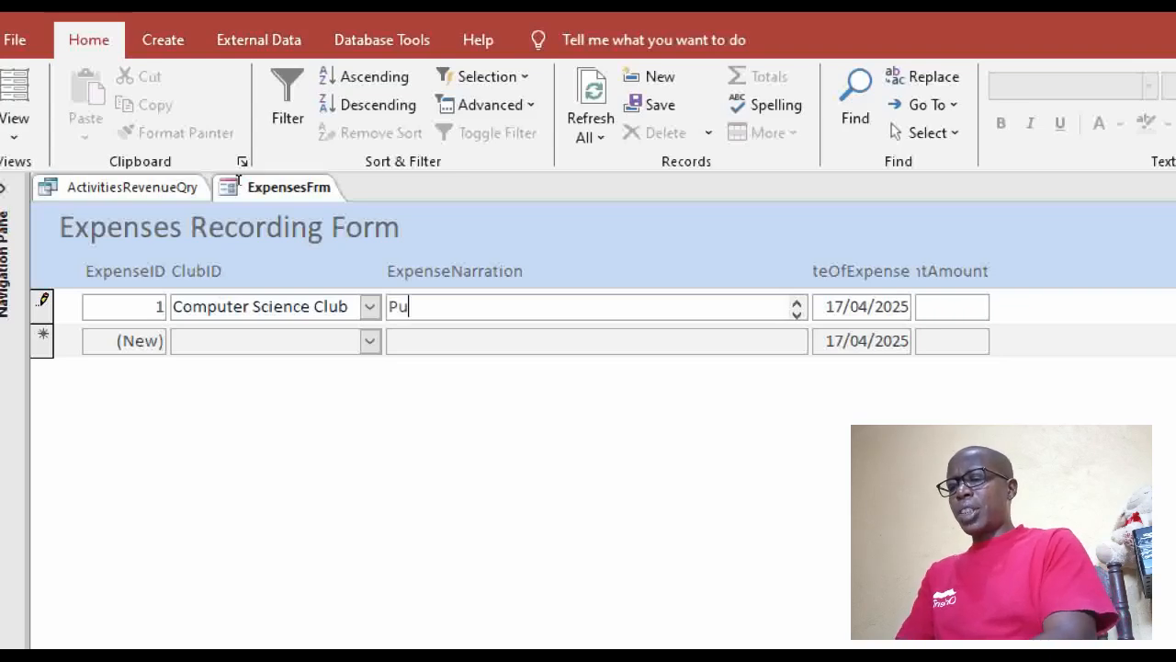
{"action": "key", "text": "BackSpace"}
{"action": "key", "text": "BackSpace"}
{"action": "type", "text": "B"}
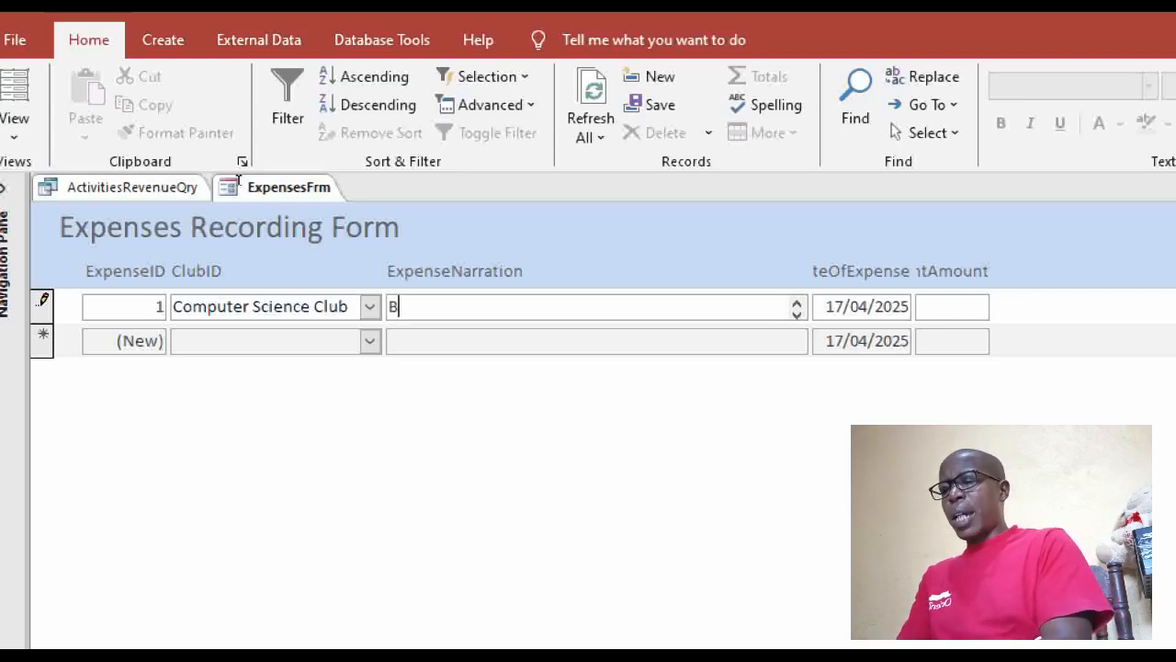
{"action": "type", "text": "u"}
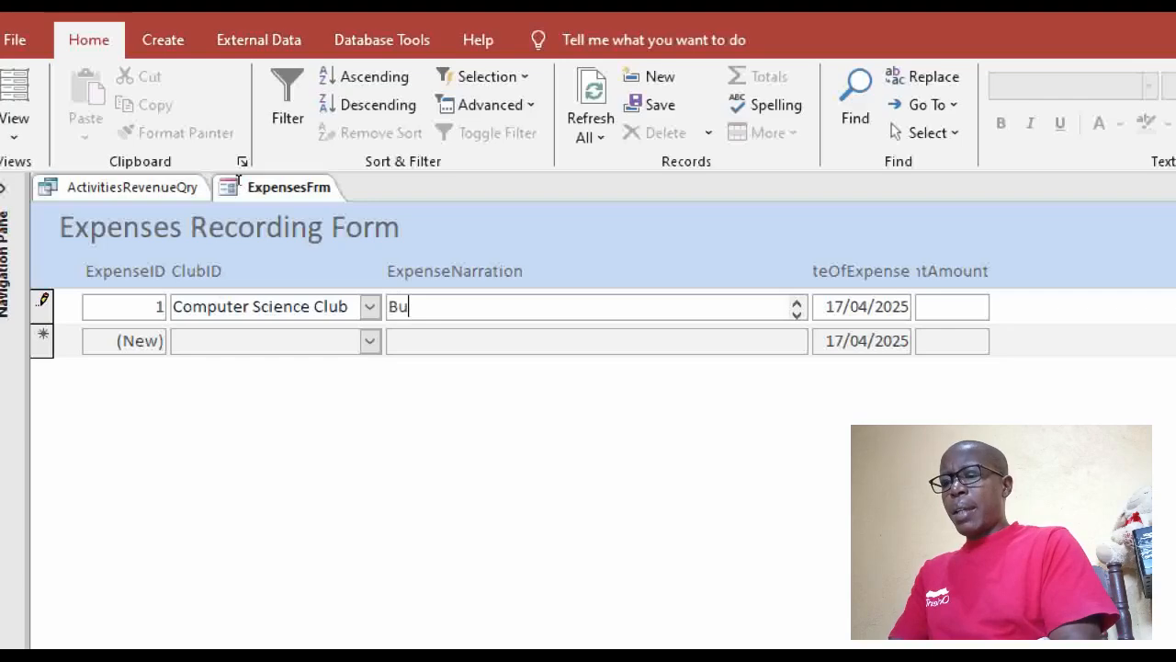
{"action": "type", "text": "ying of "}
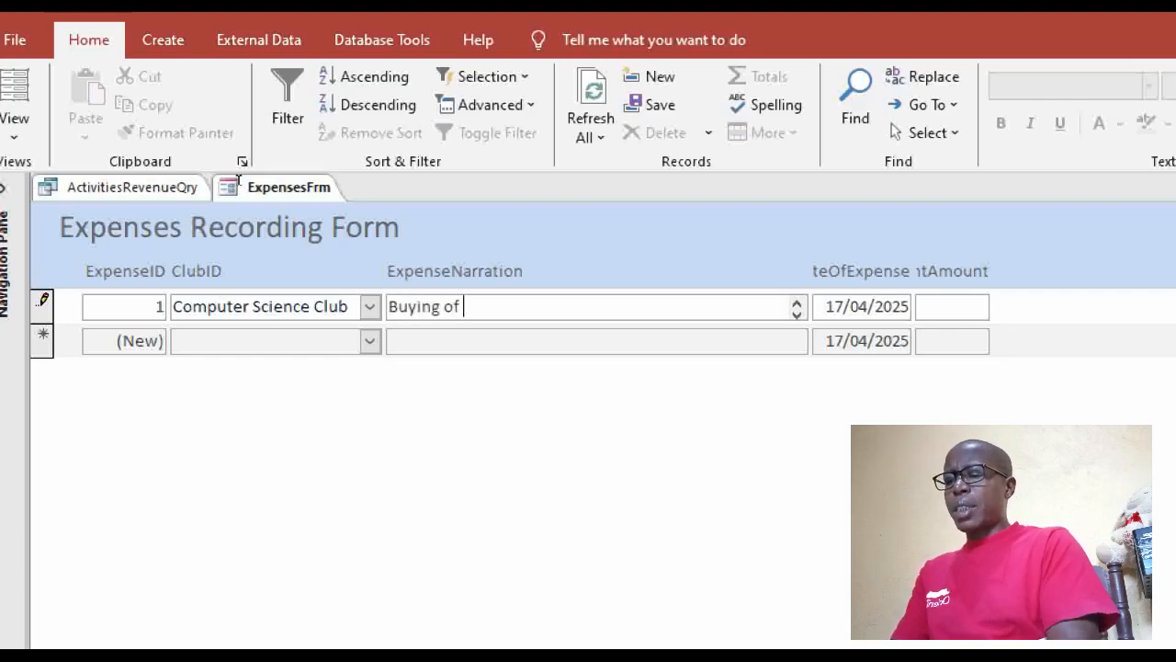
{"action": "type", "text": "stati"}
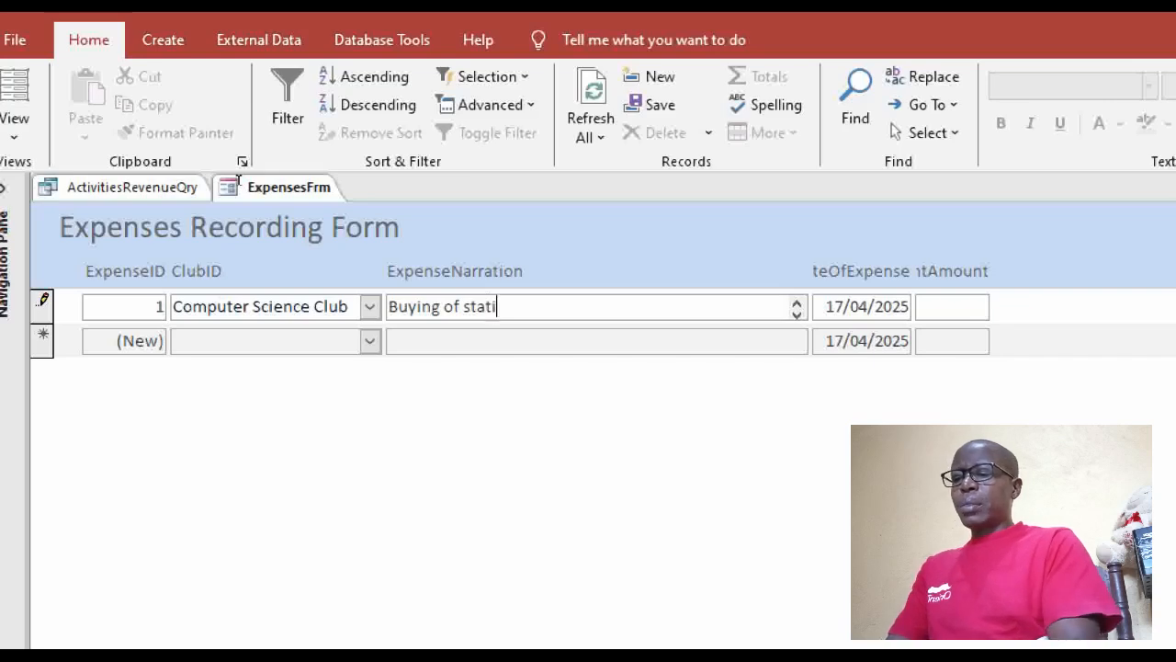
{"action": "type", "text": "onery"}
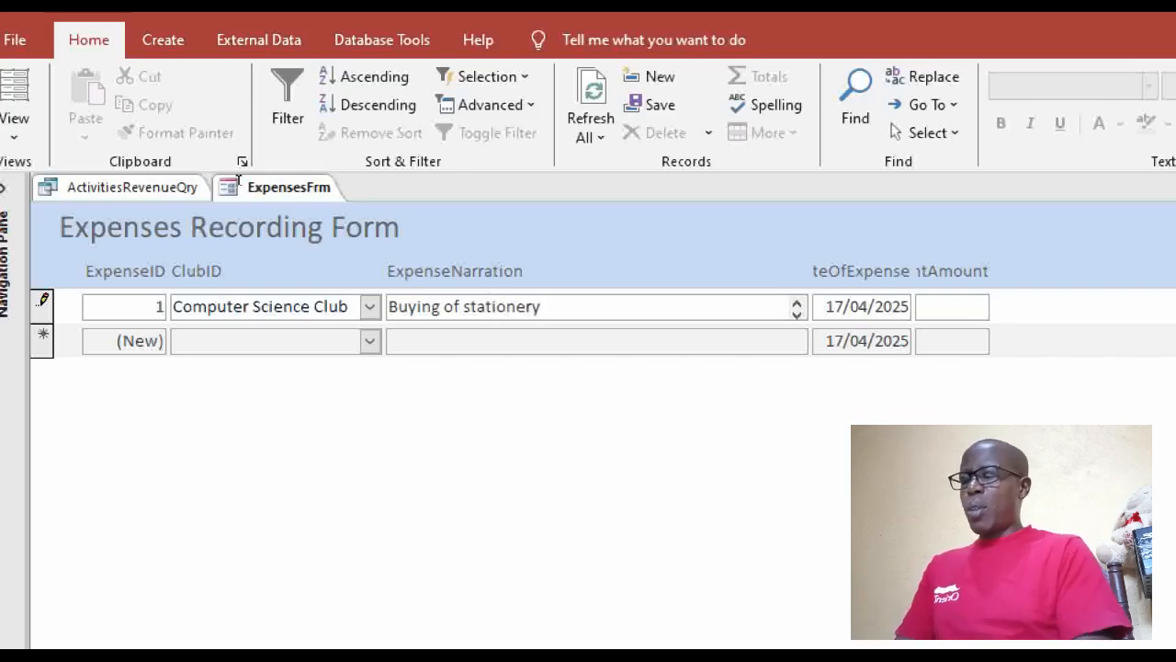
Step: Keep the default expense date, enter 1500 as the stationery expense's amount and move on to a new record
{"action": "key", "text": "Tab"}
{"action": "key", "text": "Tab"}
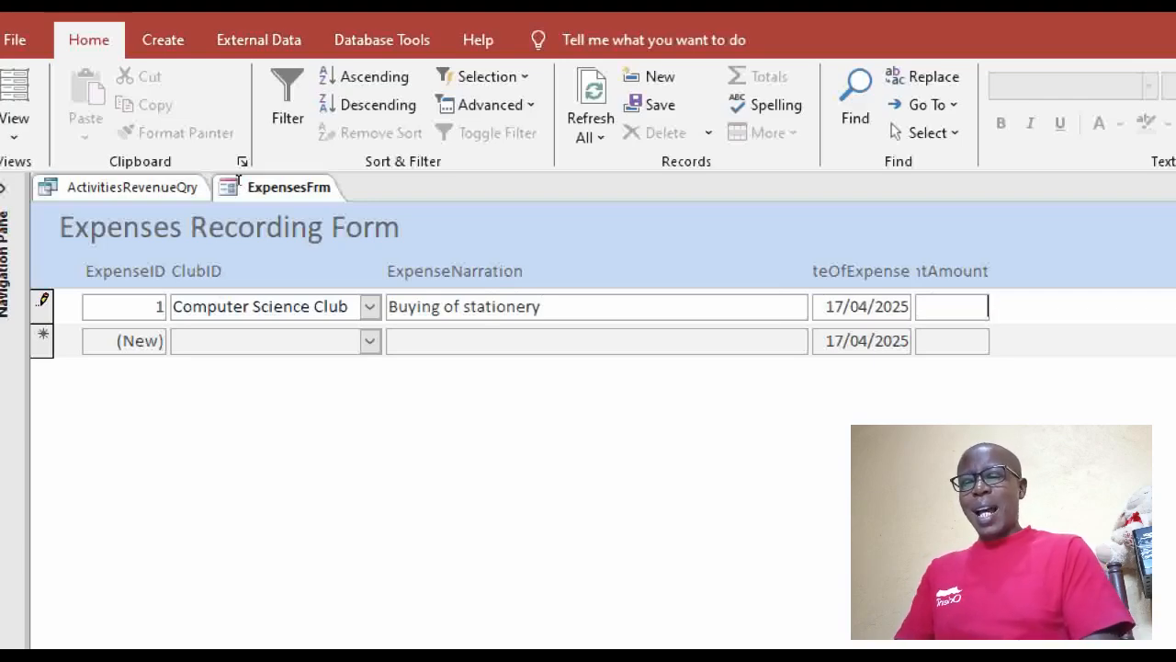
{"action": "type", "text": "1500"}
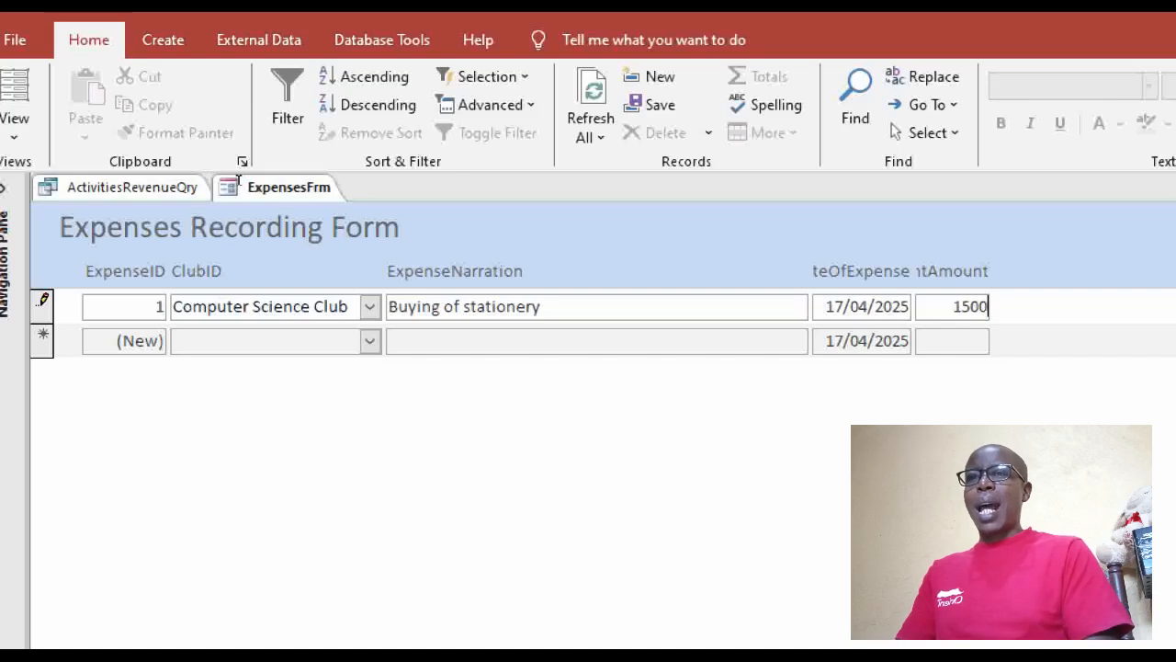
{"action": "key", "text": "Tab"}
{"action": "key", "text": "Tab"}
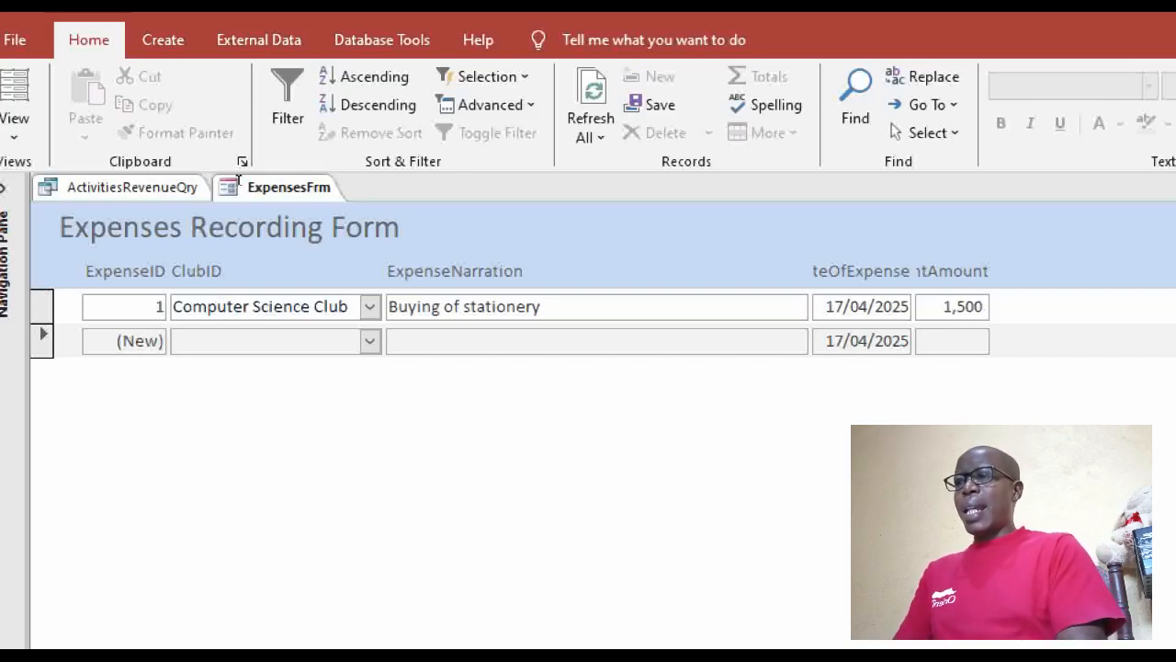
Step: Start the second expense record for Debate Club with the narration "Hosting a motivational speaker"
{"action": "key", "text": "alt+Down"}
{"action": "key", "text": "Down"}
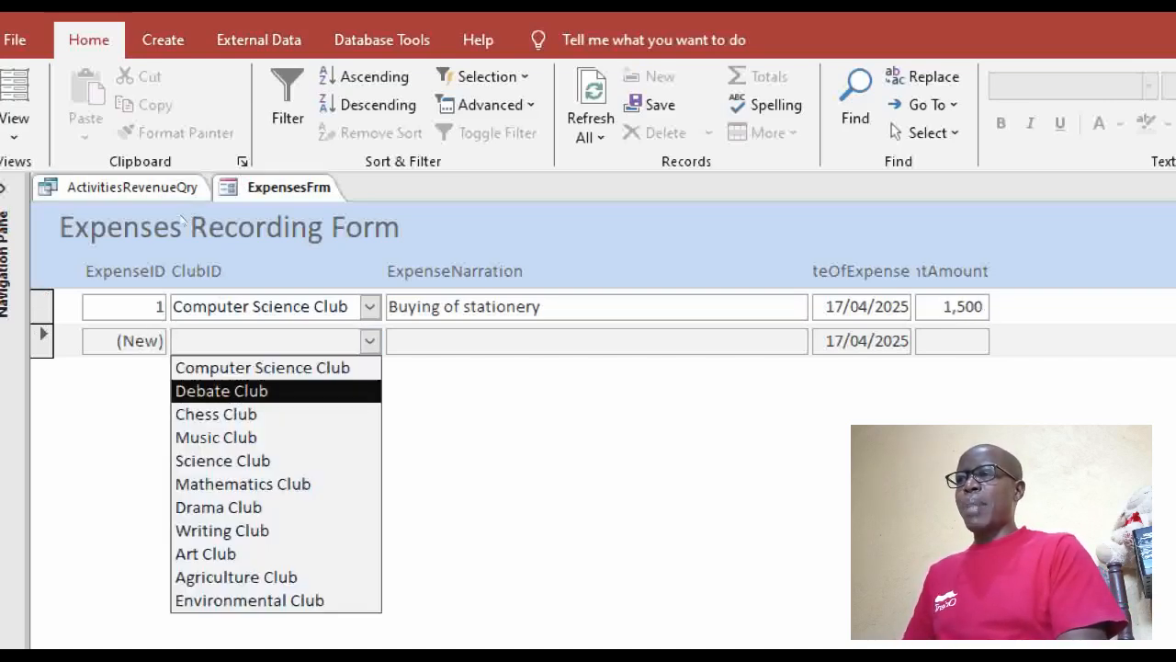
{"action": "key", "text": "Return"}
{"action": "key", "text": "Tab"}
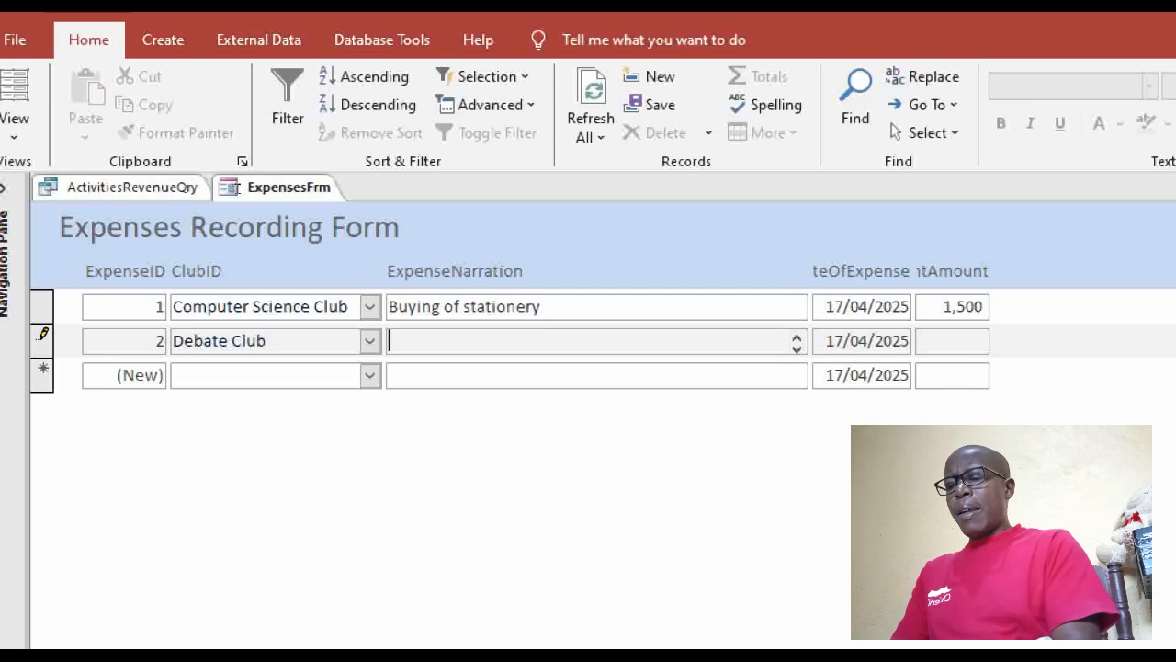
{"action": "type", "text": "Host"}
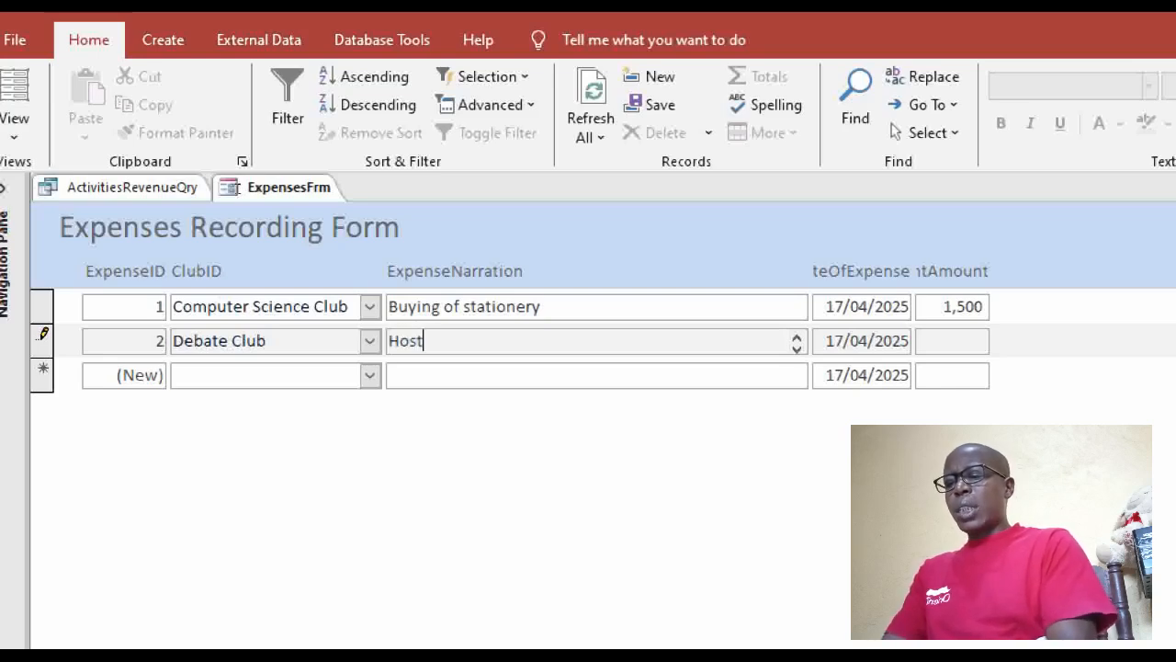
{"action": "type", "text": "ing a mot"}
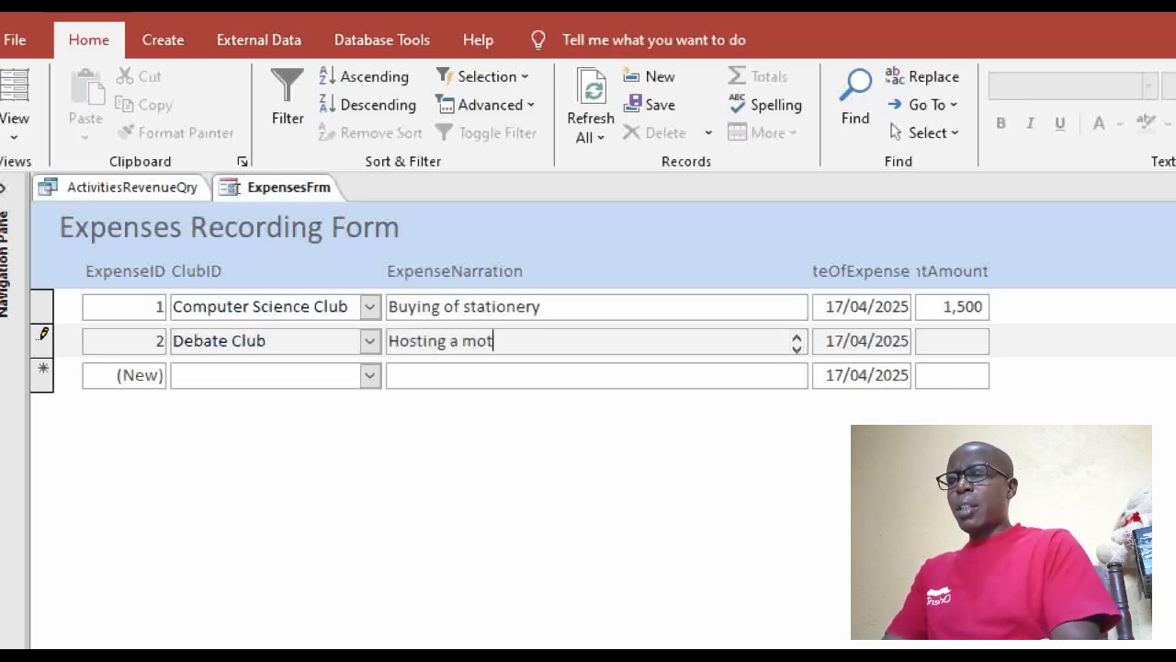
{"action": "key", "text": "BackSpace"}
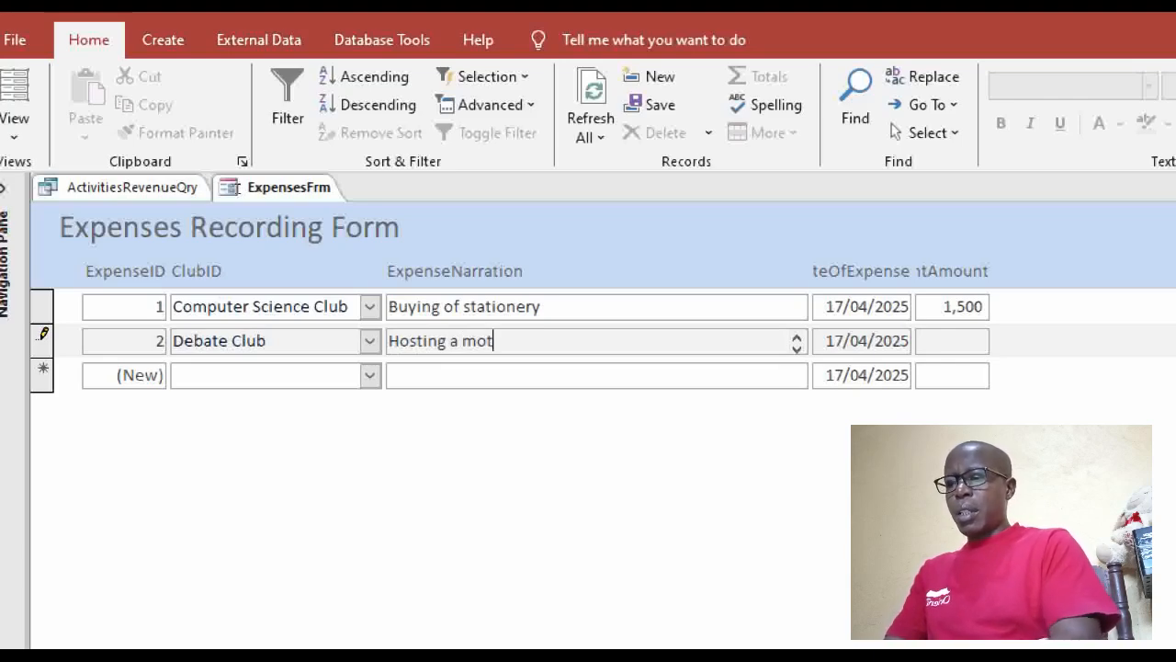
{"action": "type", "text": "ivational"}
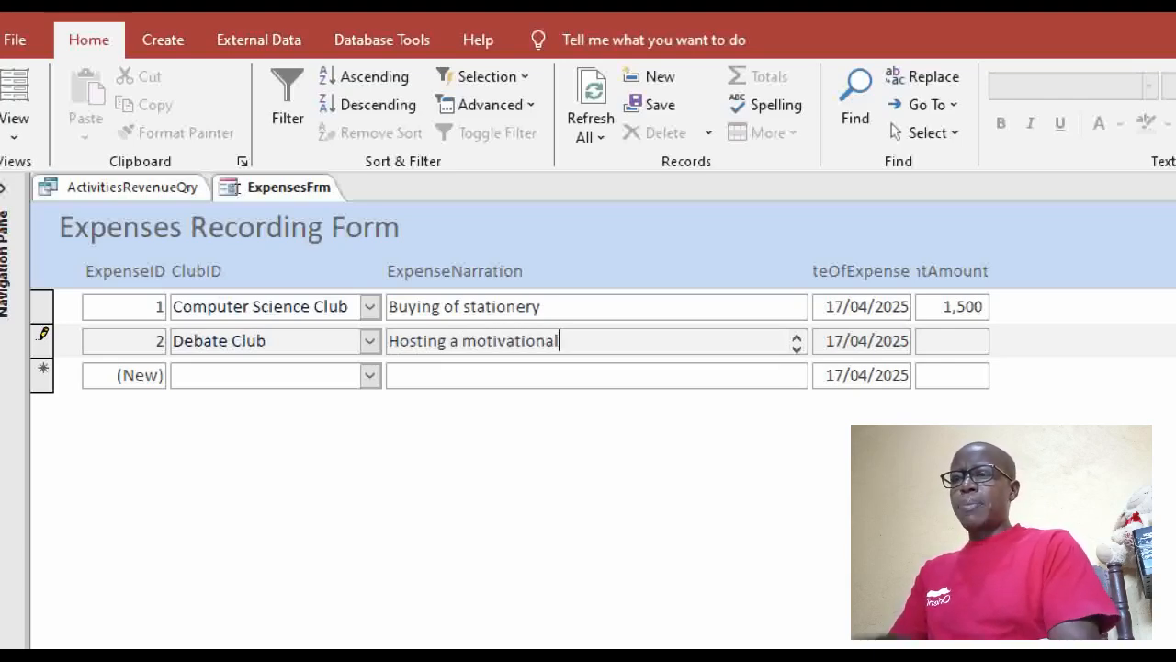
{"action": "type", "text": " d"}
{"action": "key", "text": "BackSpace"}
{"action": "type", "text": "s"}
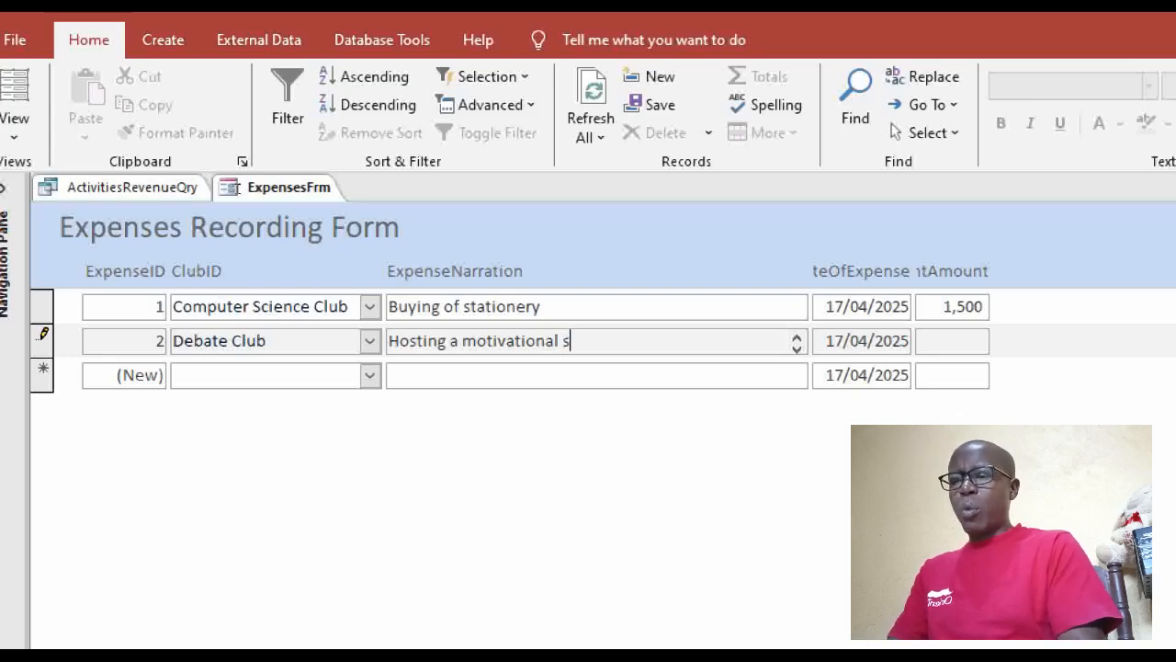
{"action": "type", "text": "peaker"}
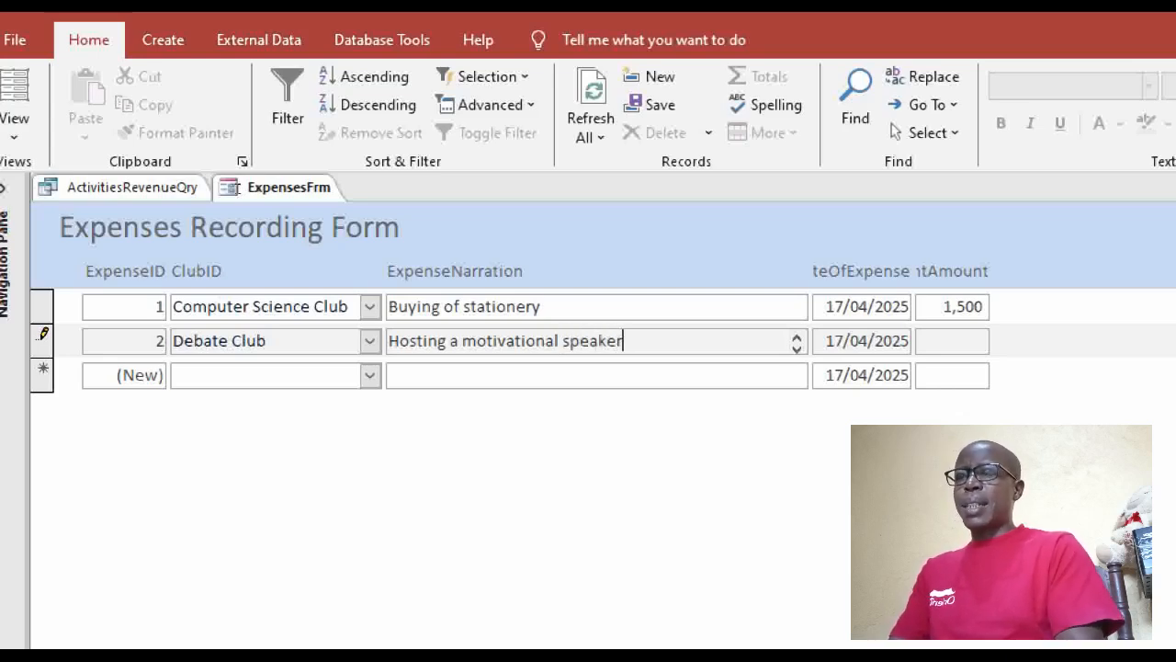
Step: Keep the default date for the Debate Club expense and enter 6500 as its amount
{"action": "key", "text": "Tab"}
{"action": "key", "text": "Tab"}
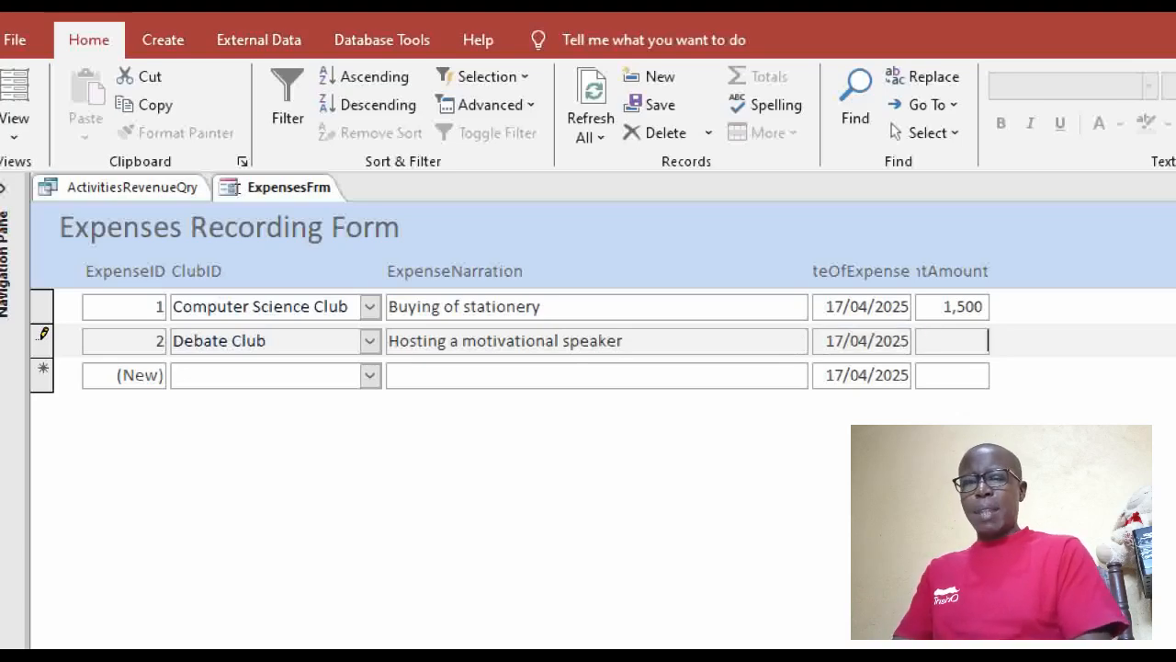
{"action": "type", "text": "6500"}
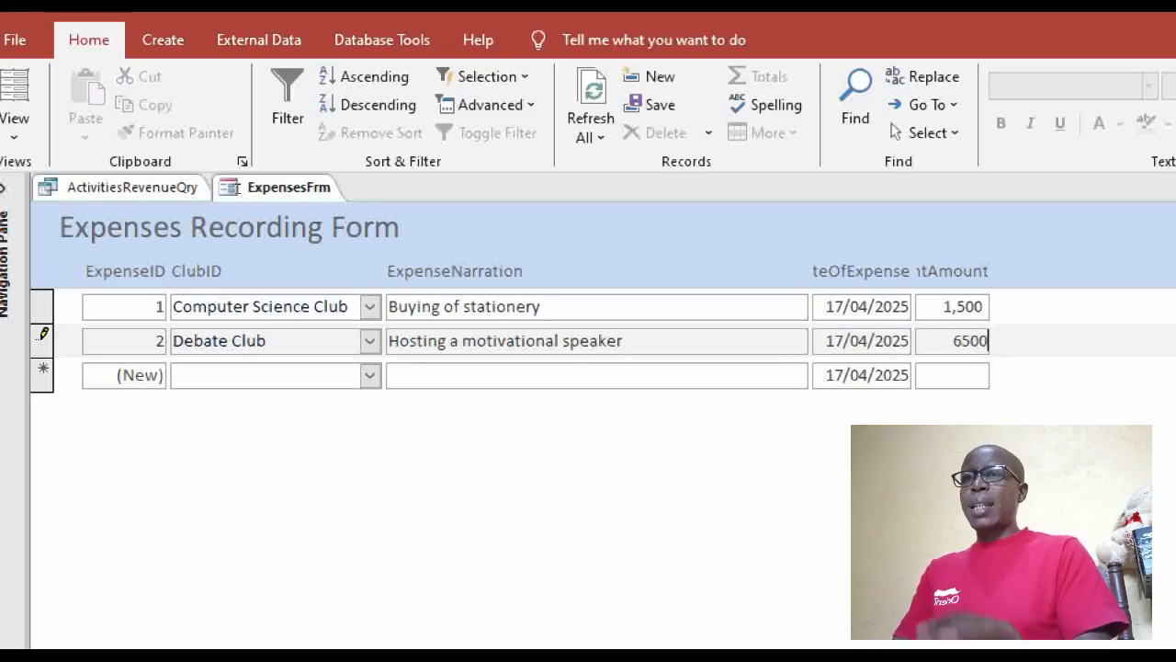
Step: Start a third expense record and set its club to Computer Science Club
{"action": "key", "text": "Tab"}
{"action": "key", "text": "Tab"}
{"action": "type", "text": "c"}
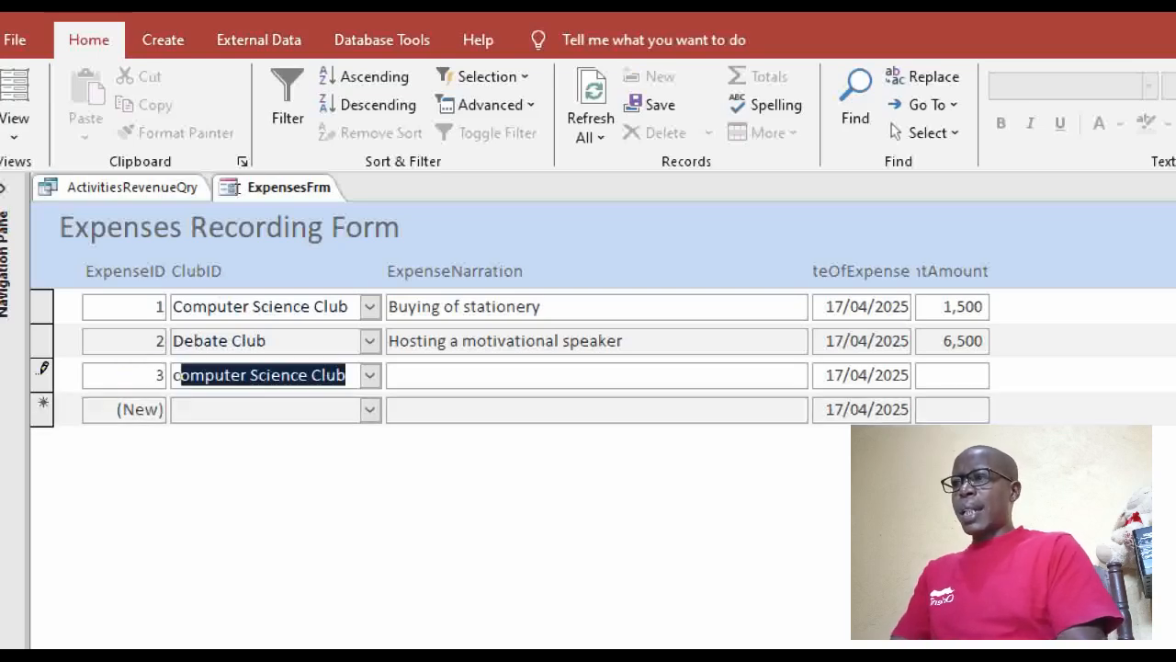
{"action": "key", "text": "Tab"}
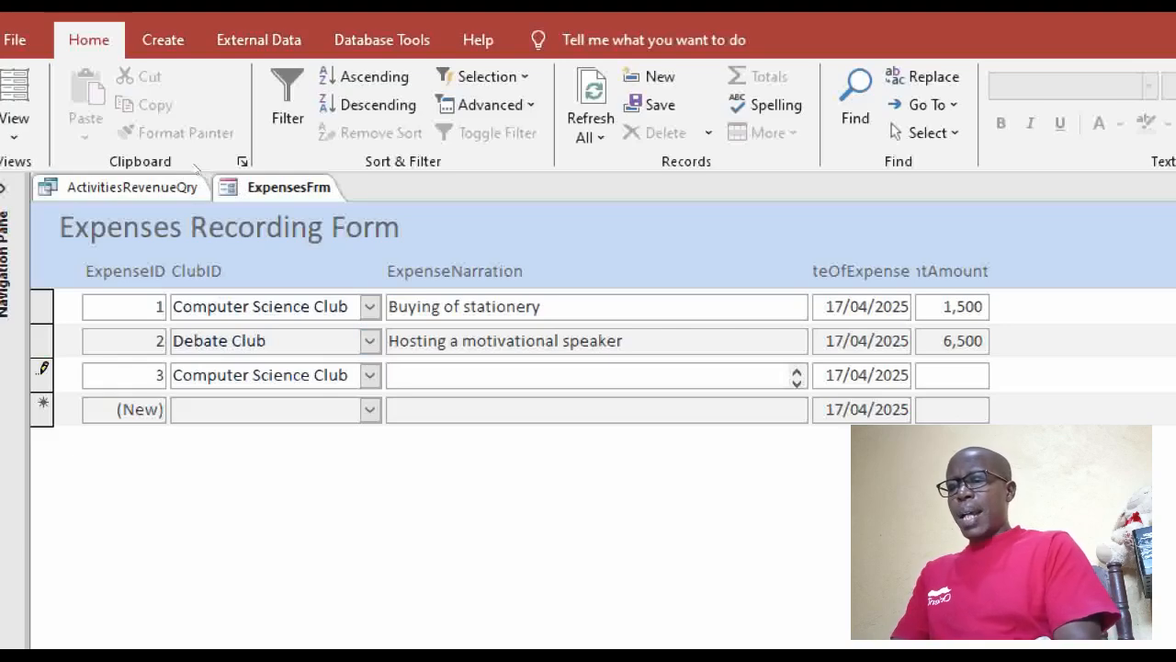
Step: Enter "Purchasing of printing ink" as the narration of the third expense record
{"action": "type", "text": "Purchi"}
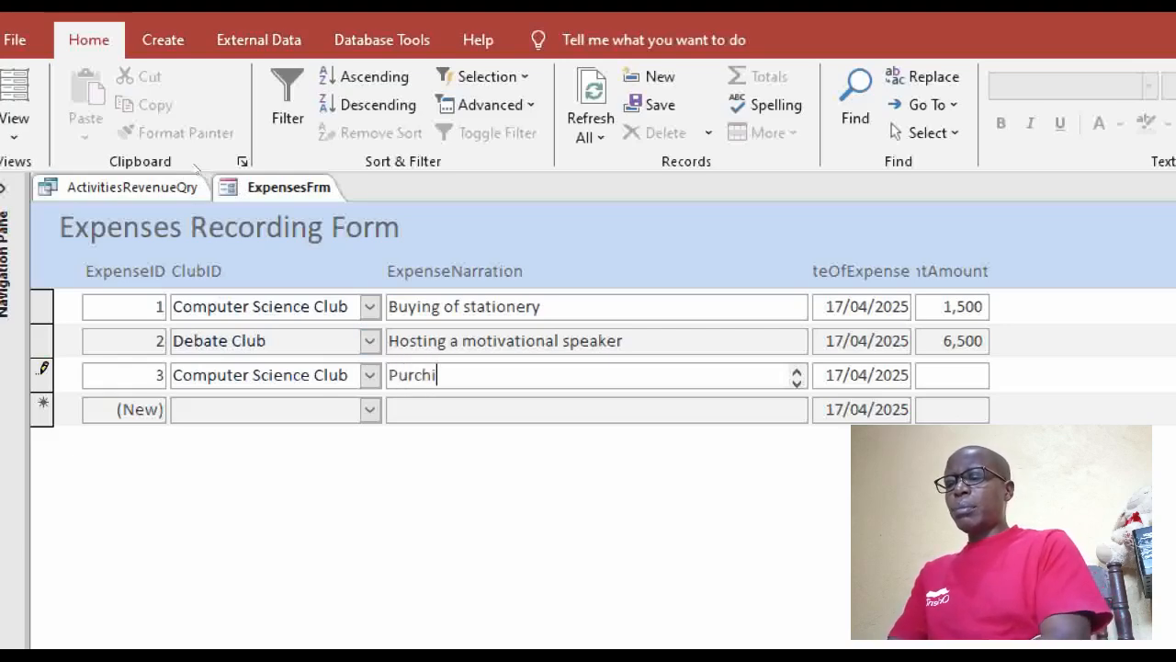
{"action": "key", "text": "BackSpace"}
{"action": "key", "text": "BackSpace"}
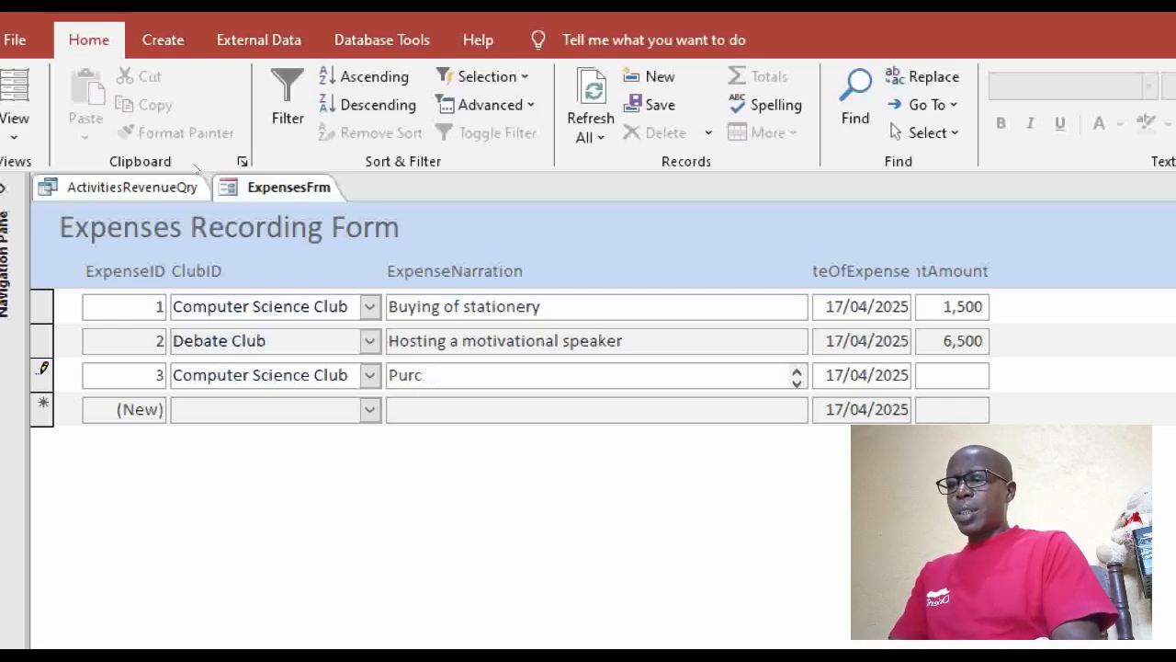
{"action": "type", "text": "hasing "}
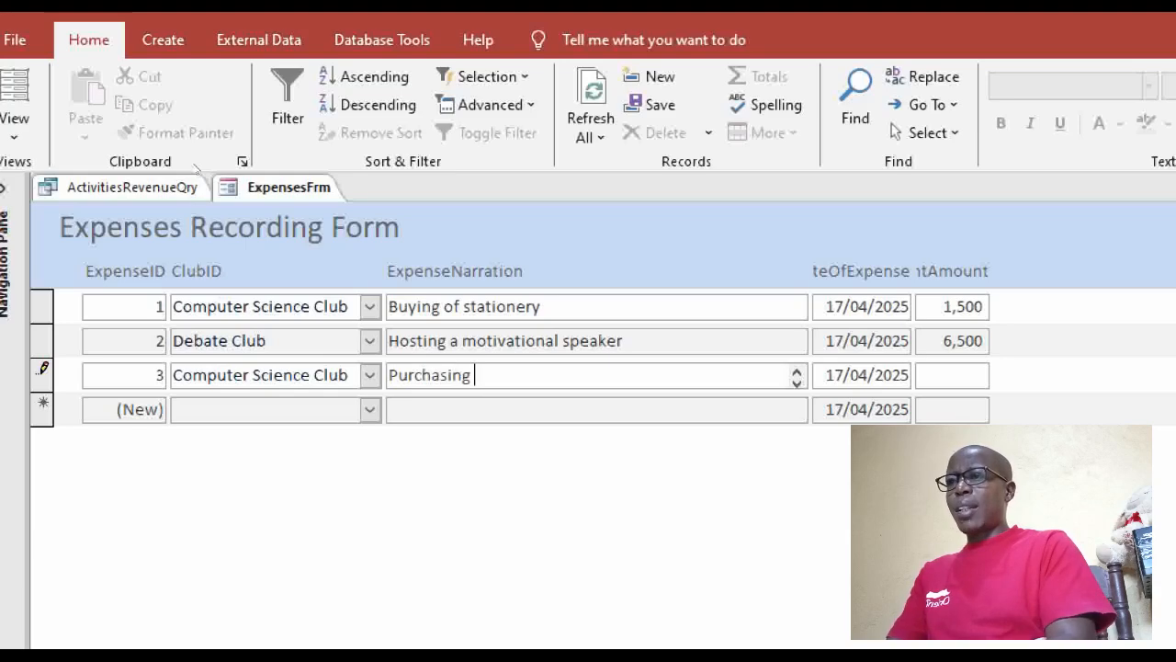
{"action": "type", "text": "of pr"}
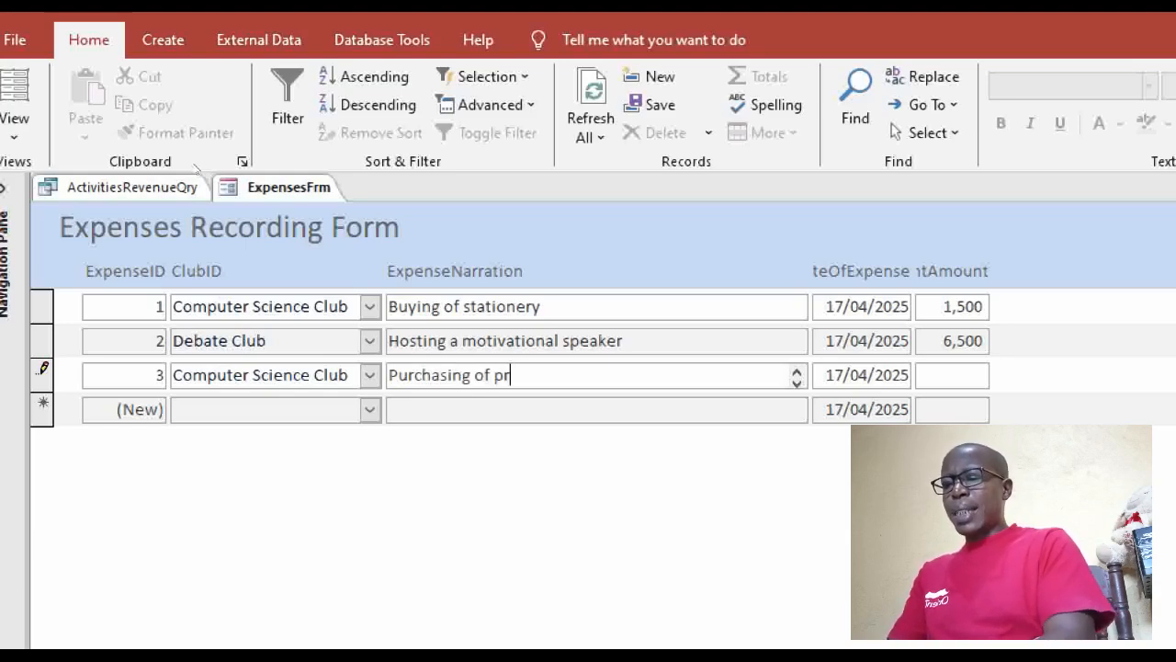
{"action": "type", "text": "inti"}
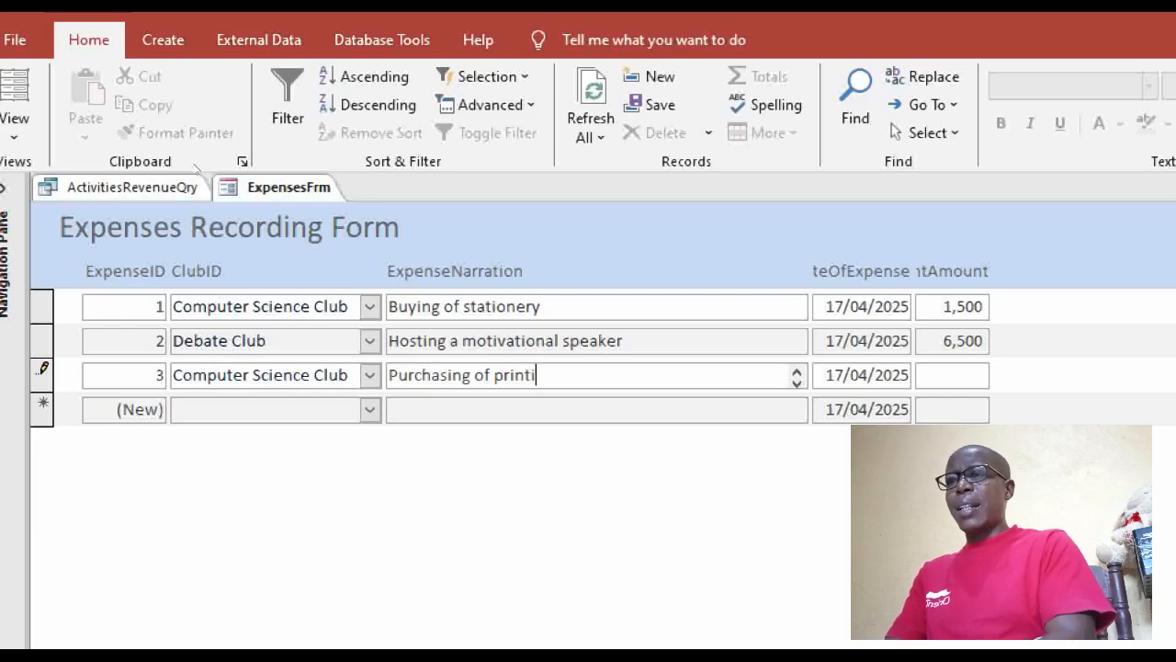
{"action": "type", "text": "ng "}
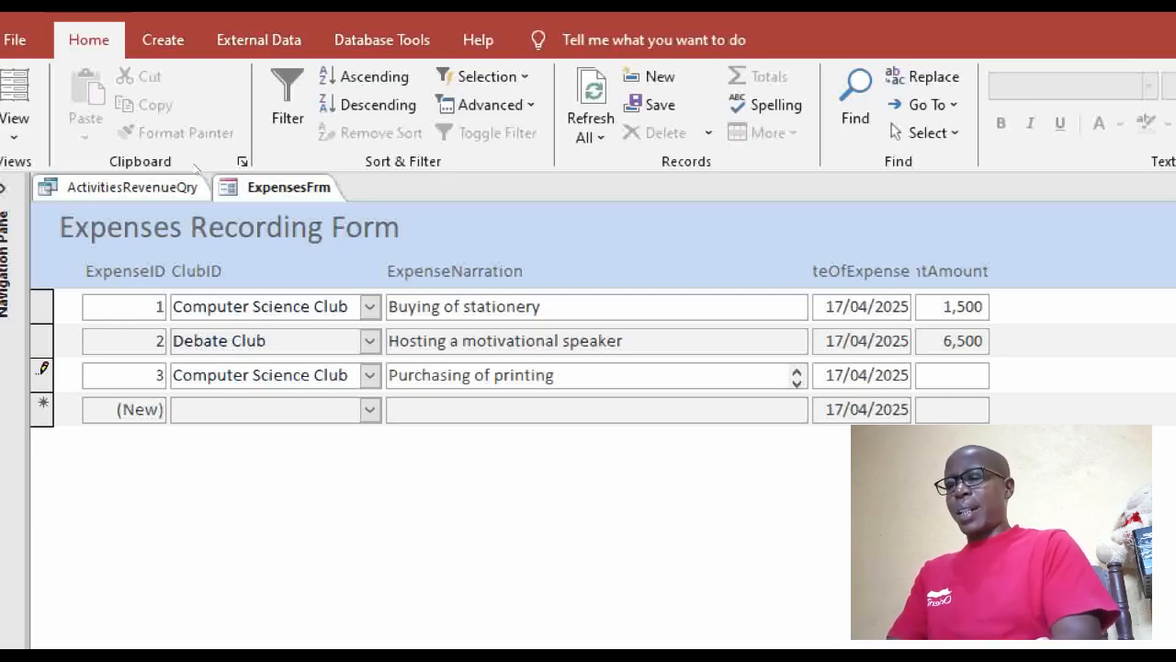
{"action": "type", "text": "in"}
{"action": "type", "text": "k"}
{"action": "key", "text": "Tab"}
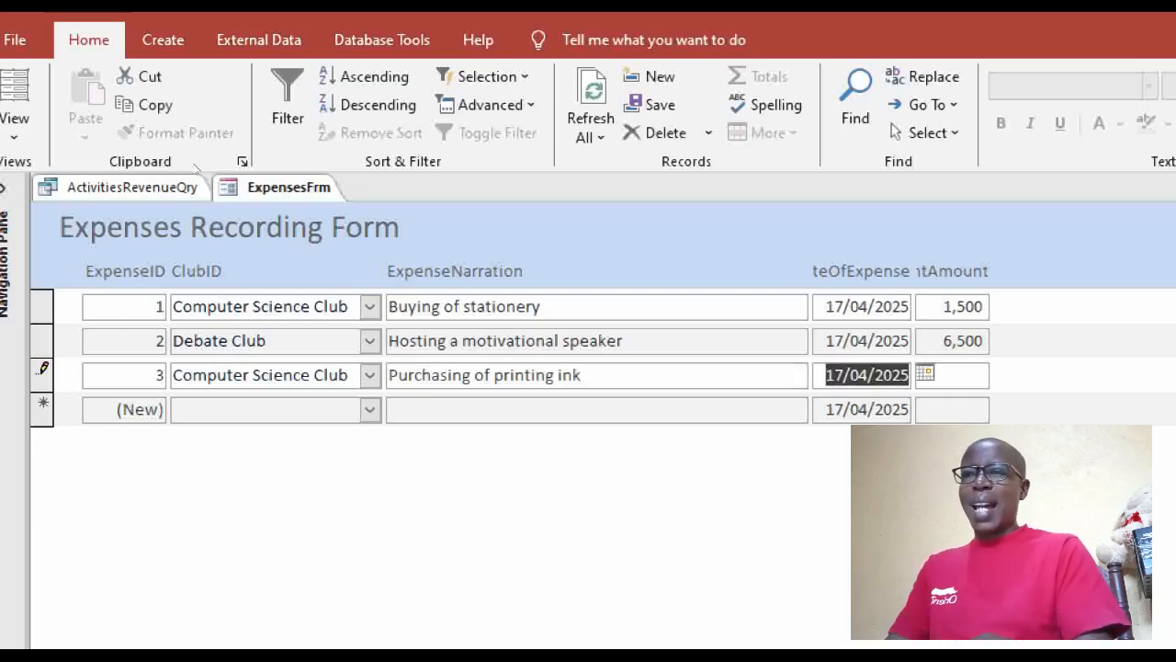
Step: Keep the default date for the printing ink expense, enter 4500 as its amount and move on to a new record
{"action": "key", "text": "Tab"}
{"action": "type", "text": "4500"}
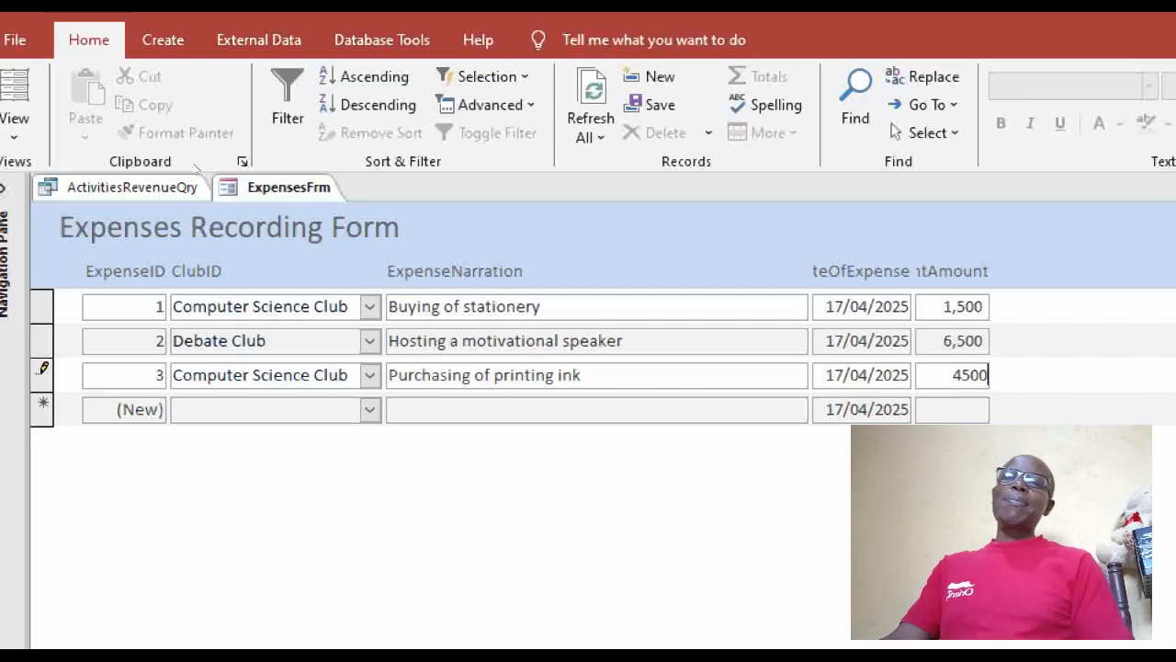
{"action": "key", "text": "Tab"}
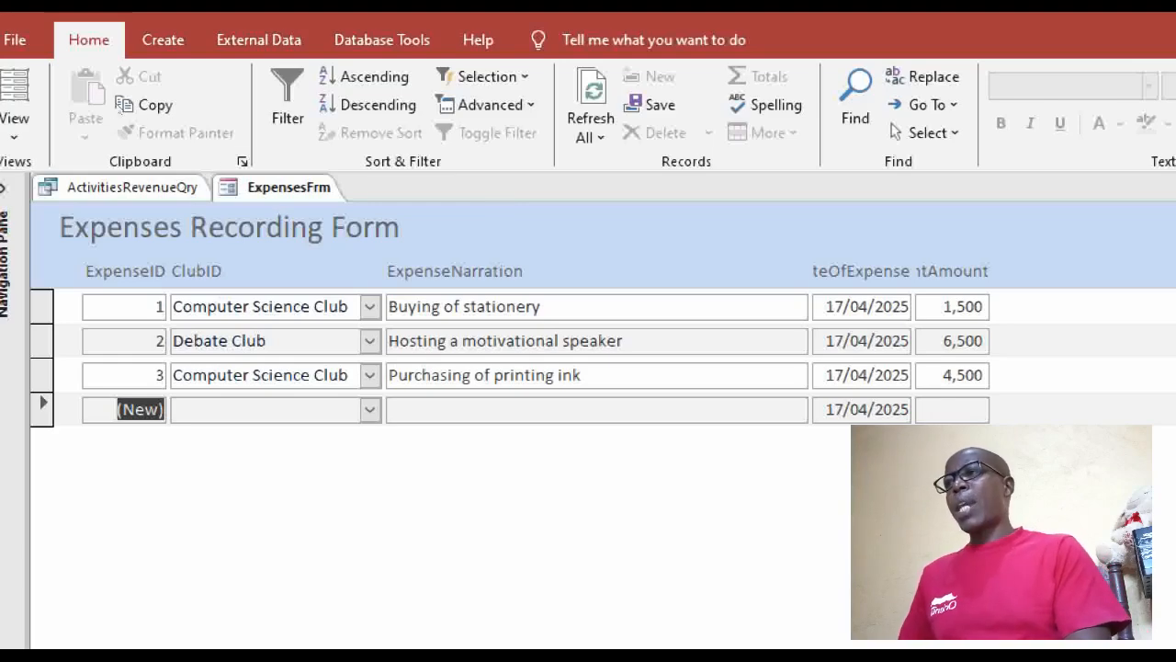
Step: Close the ExpensesFrm form, saving its design changes, and close the ActivitiesRevenueQry query
{"action": "right_click", "coordinate": [290, 187]}
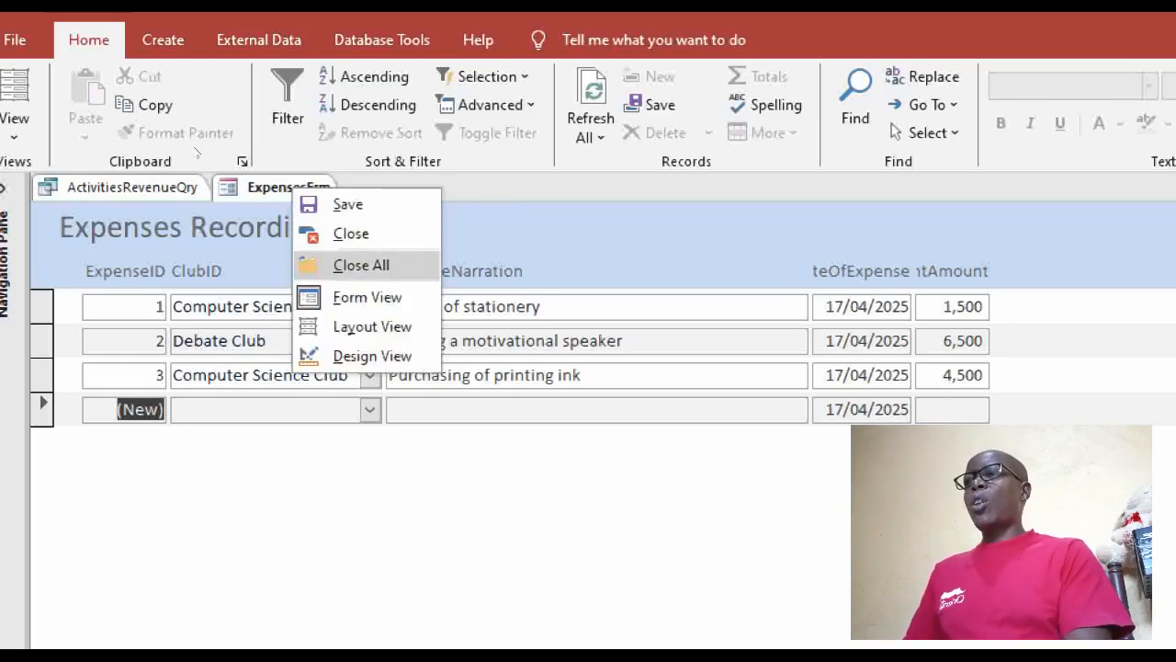
{"action": "left_click", "coordinate": [367, 235]}
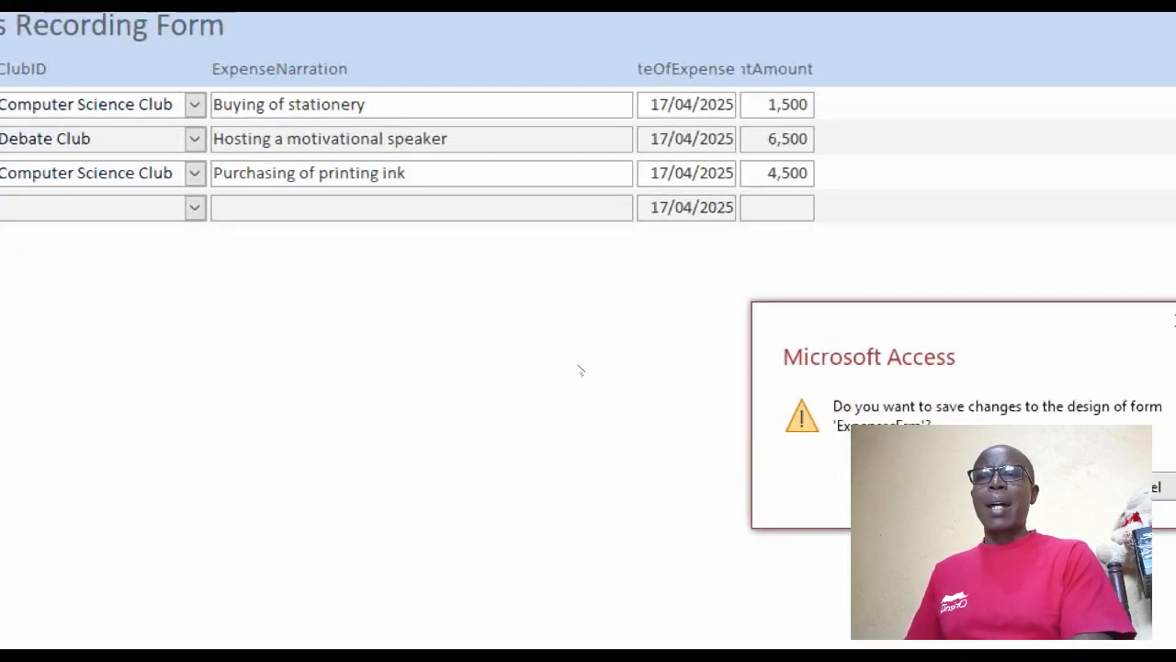
{"action": "left_click", "coordinate": [832, 489]}
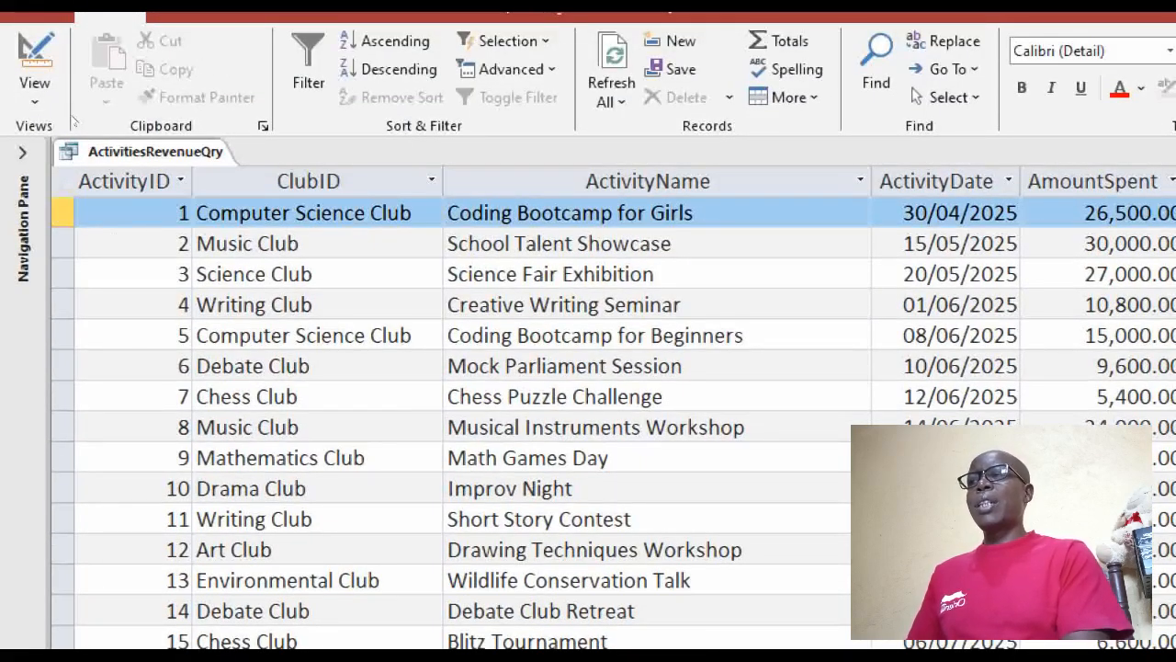
{"action": "right_click", "coordinate": [145, 151]}
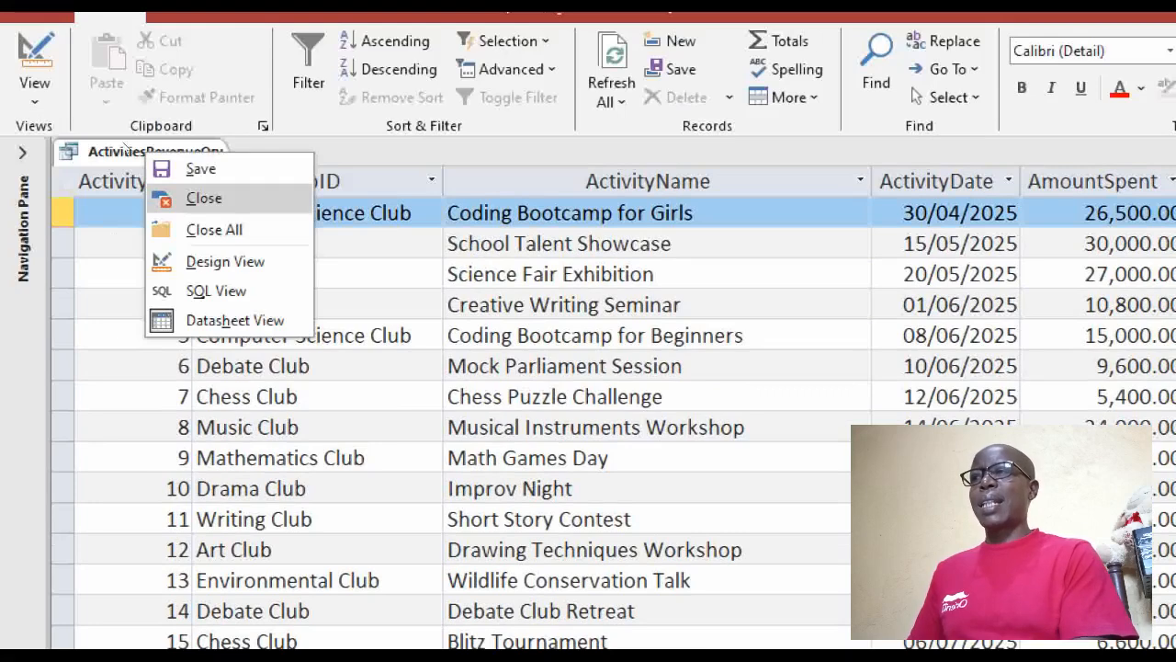
{"action": "left_click", "coordinate": [180, 198]}
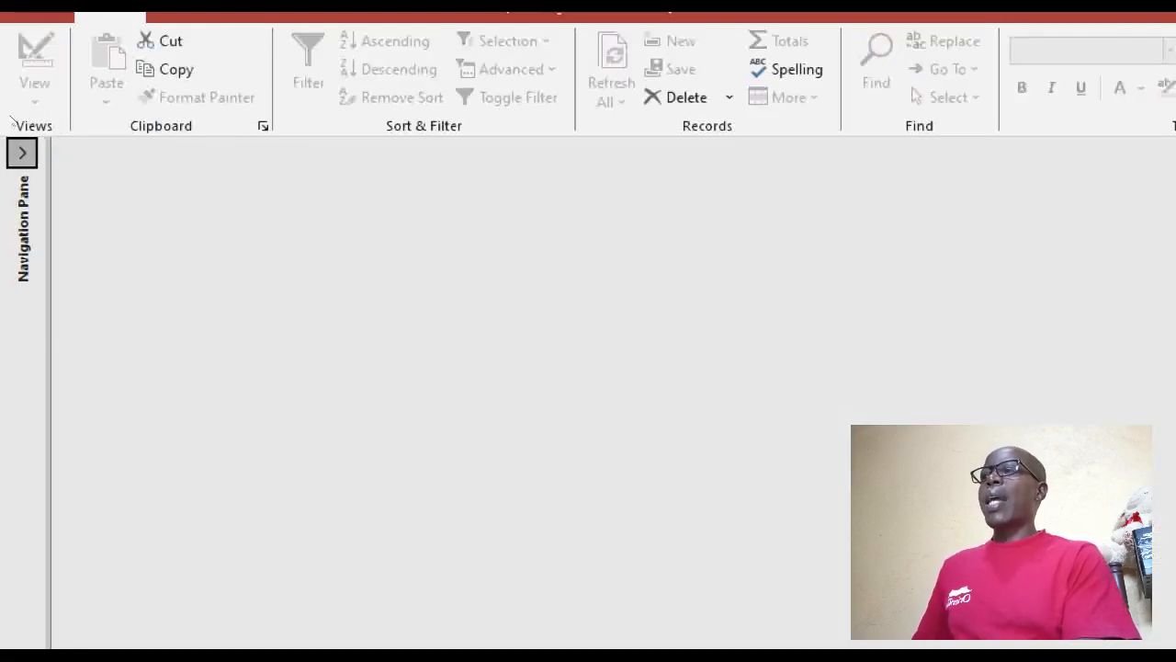
Step: Start a new query with the Simple Query Wizard and choose ClubsTbl as its source table
{"action": "left_click", "coordinate": [22, 153]}
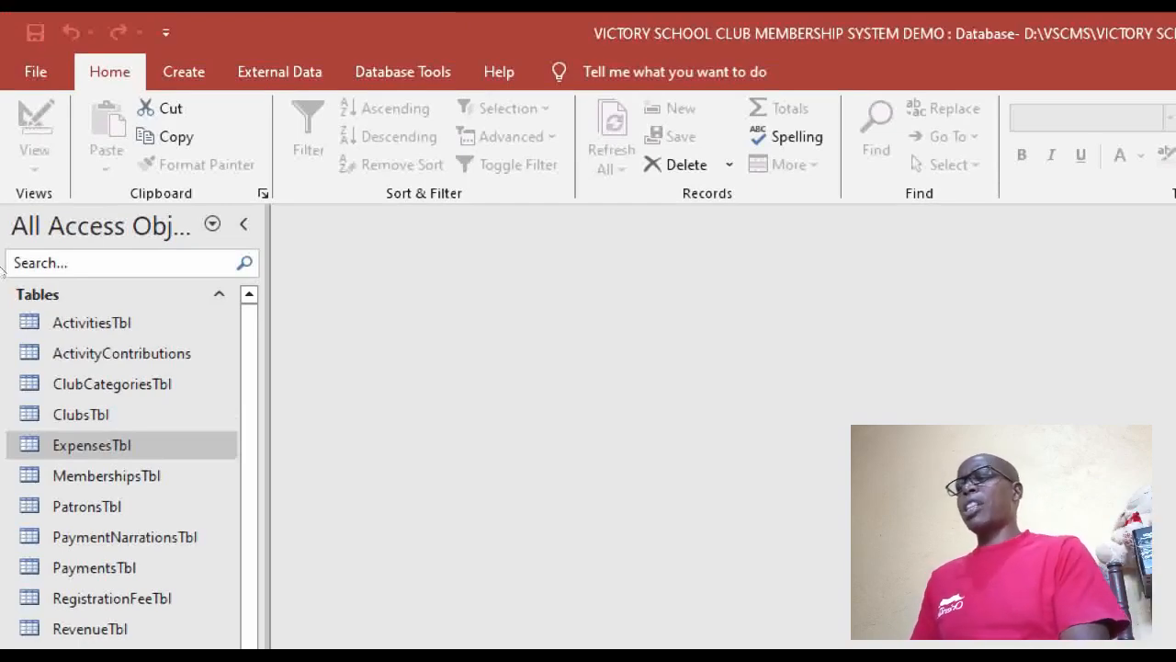
{"action": "left_click", "coordinate": [183, 71]}
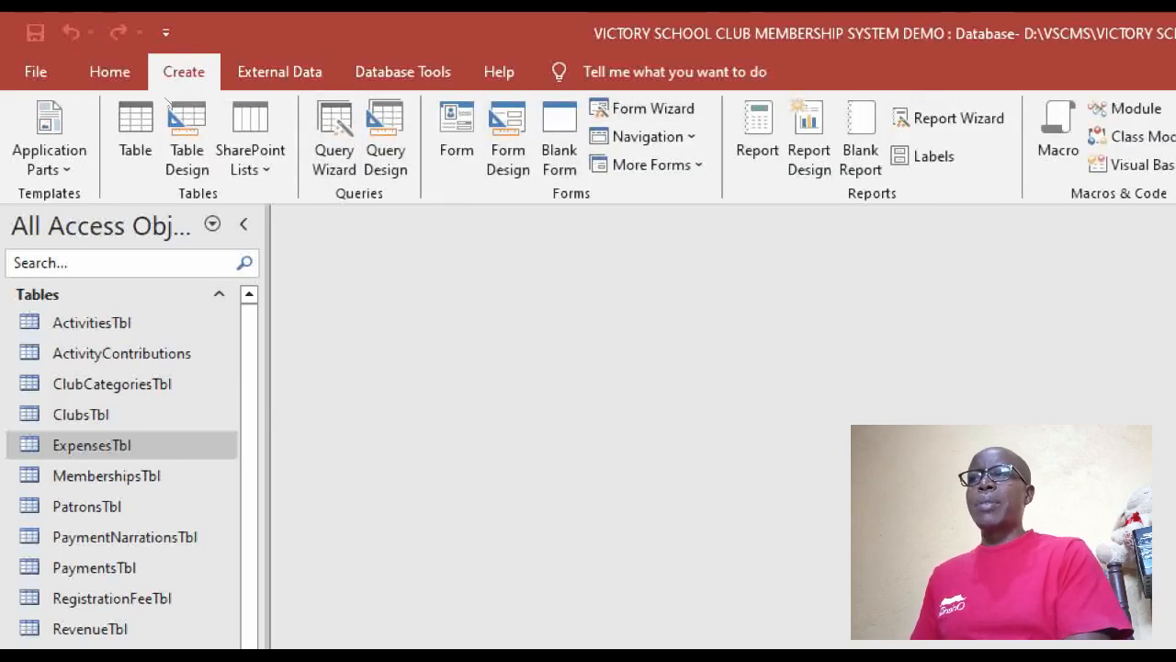
{"action": "left_click", "coordinate": [334, 138]}
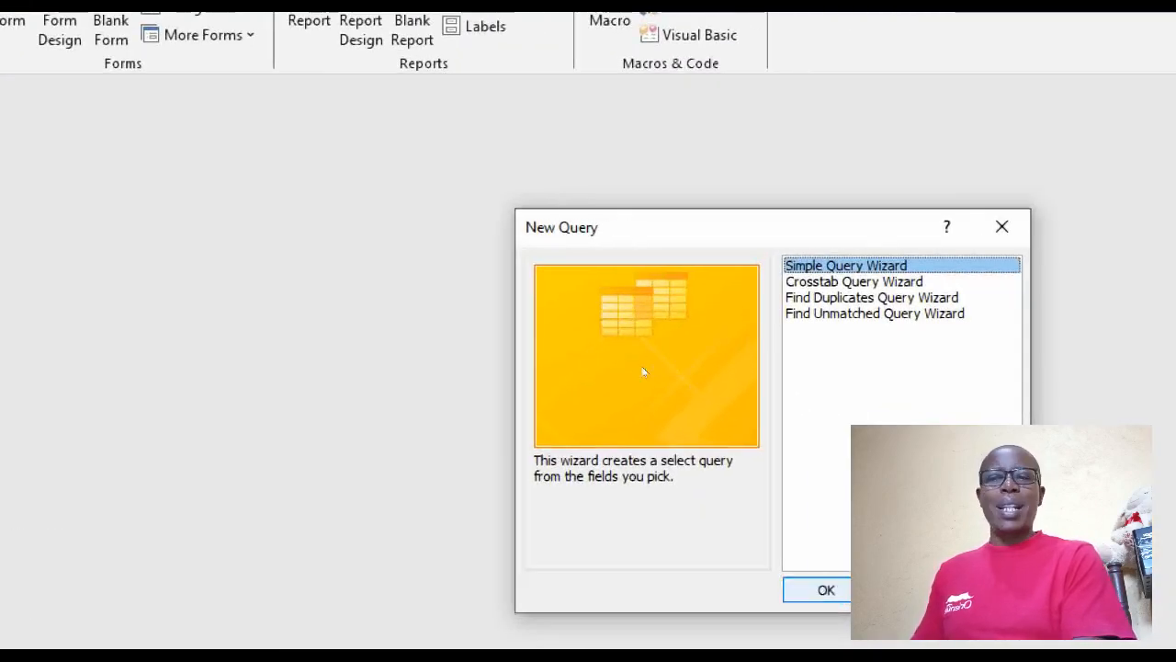
{"action": "key", "text": "Return"}
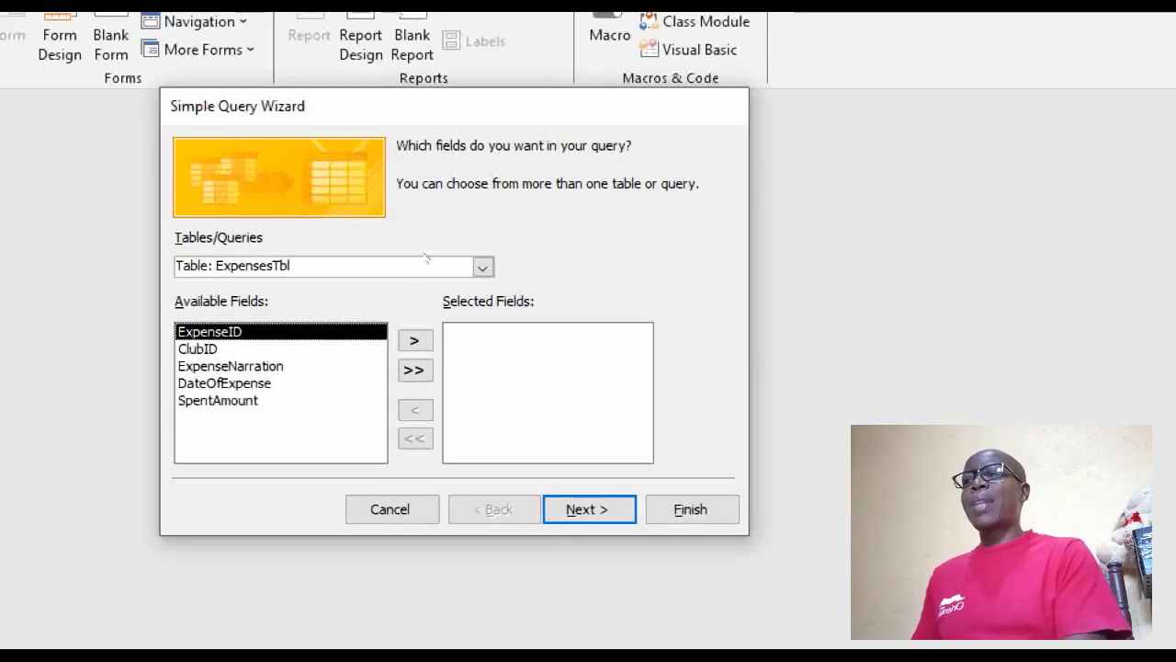
{"action": "left_click", "coordinate": [482, 267]}
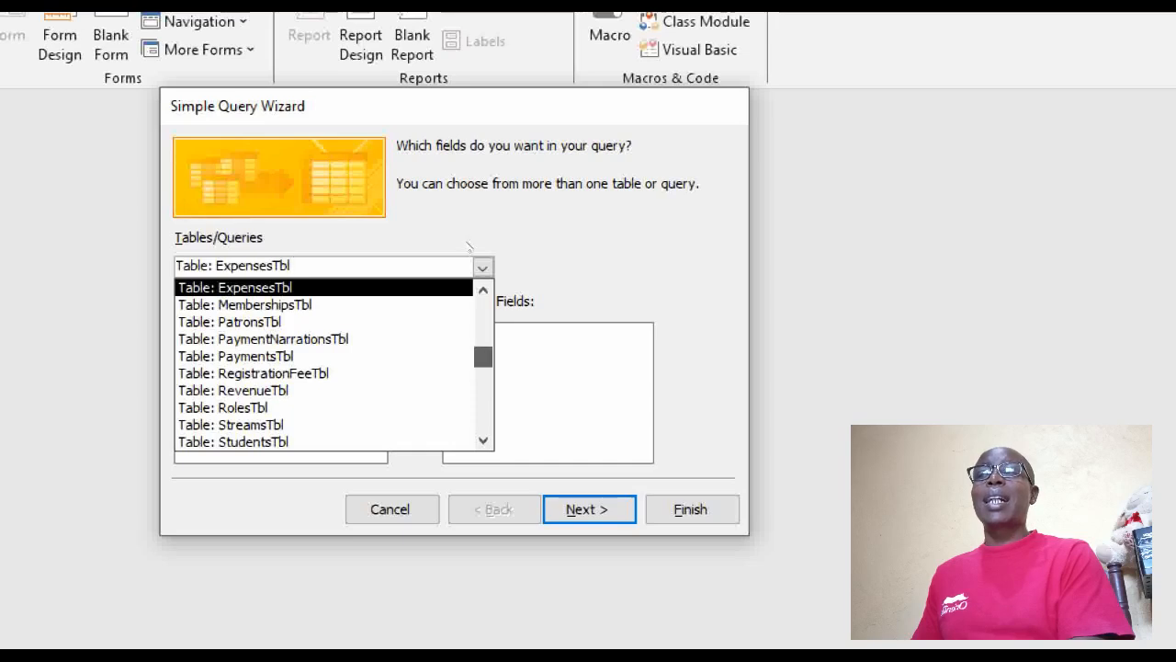
{"action": "scroll", "coordinate": [468, 247], "scroll_direction": "up", "scroll_amount": 4}
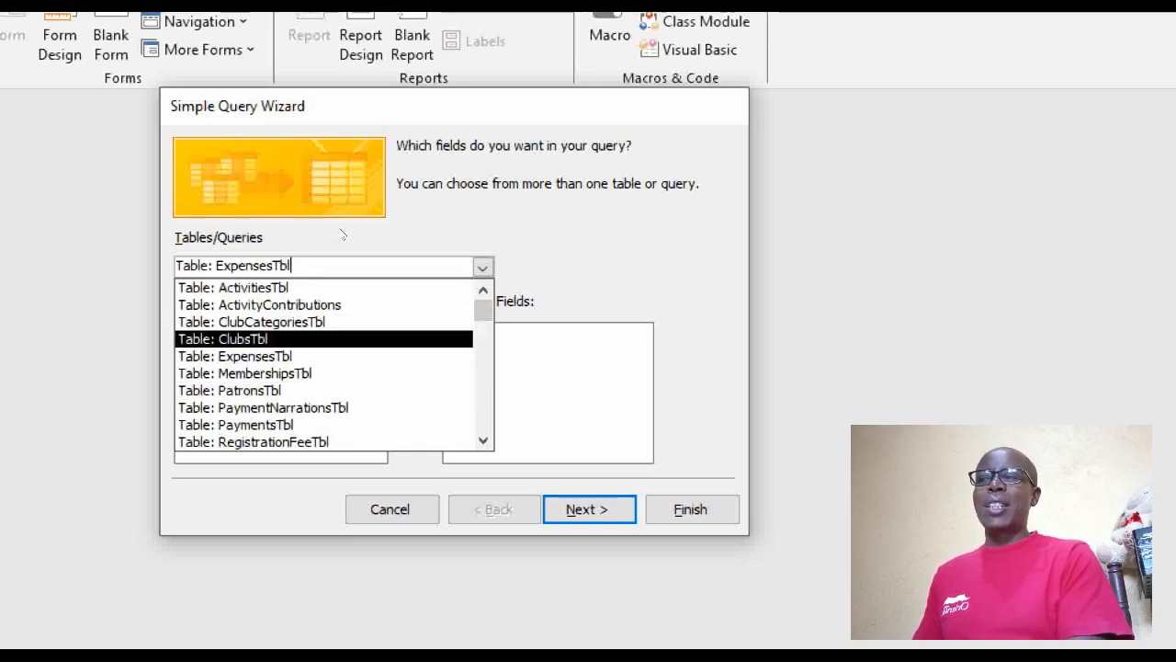
{"action": "left_click", "coordinate": [342, 339]}
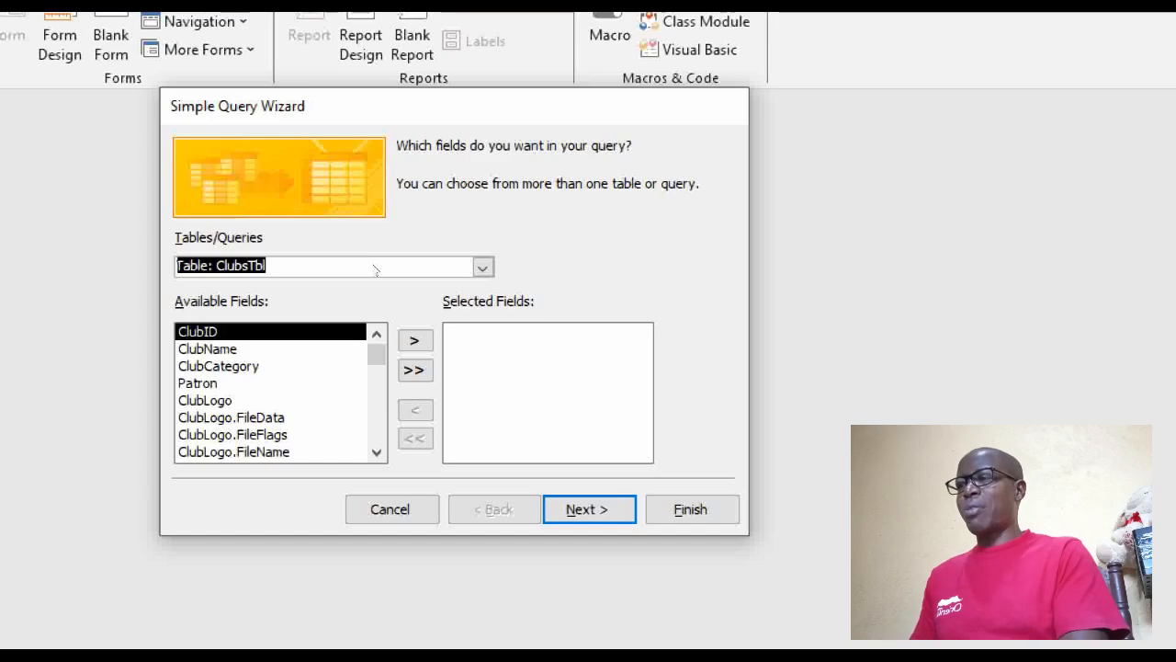
Step: Add the ClubID, ClubName, ClubCategory and Patron fields to the query and proceed to its title
{"action": "left_click", "coordinate": [414, 340]}
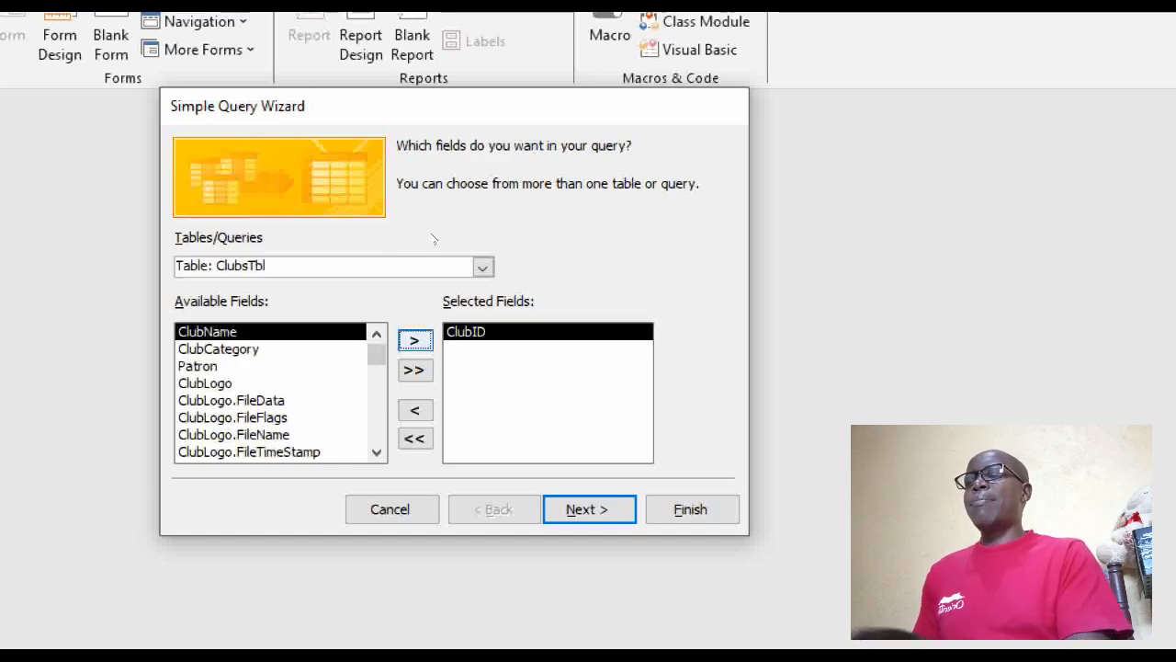
{"action": "left_click", "coordinate": [414, 340]}
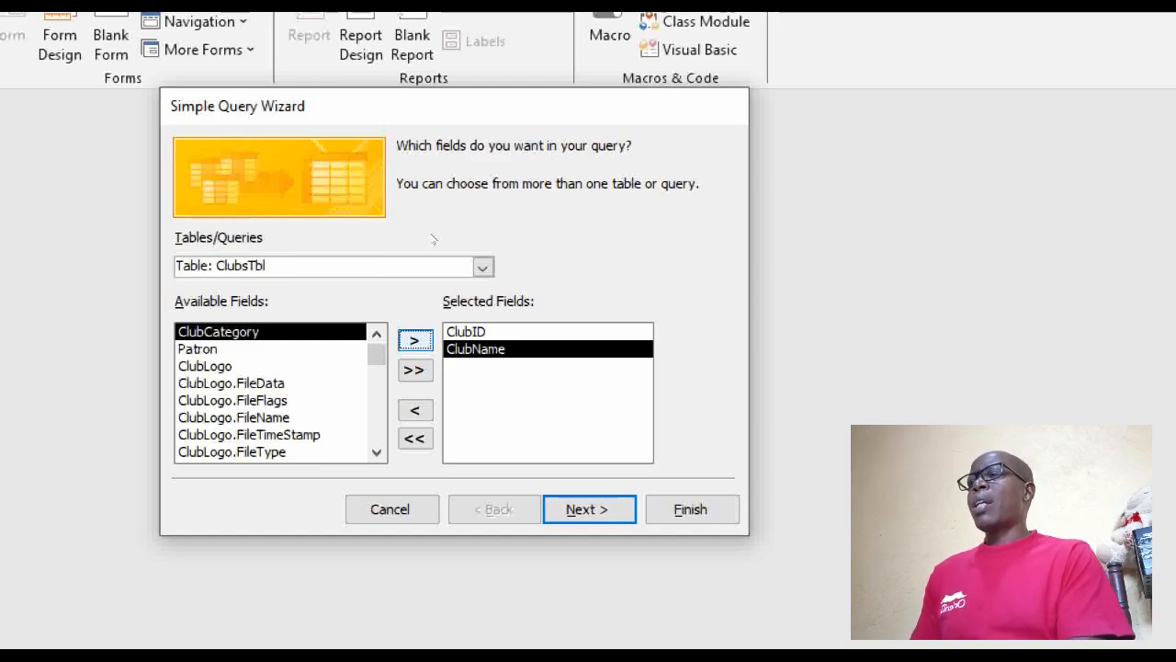
{"action": "left_click", "coordinate": [415, 340]}
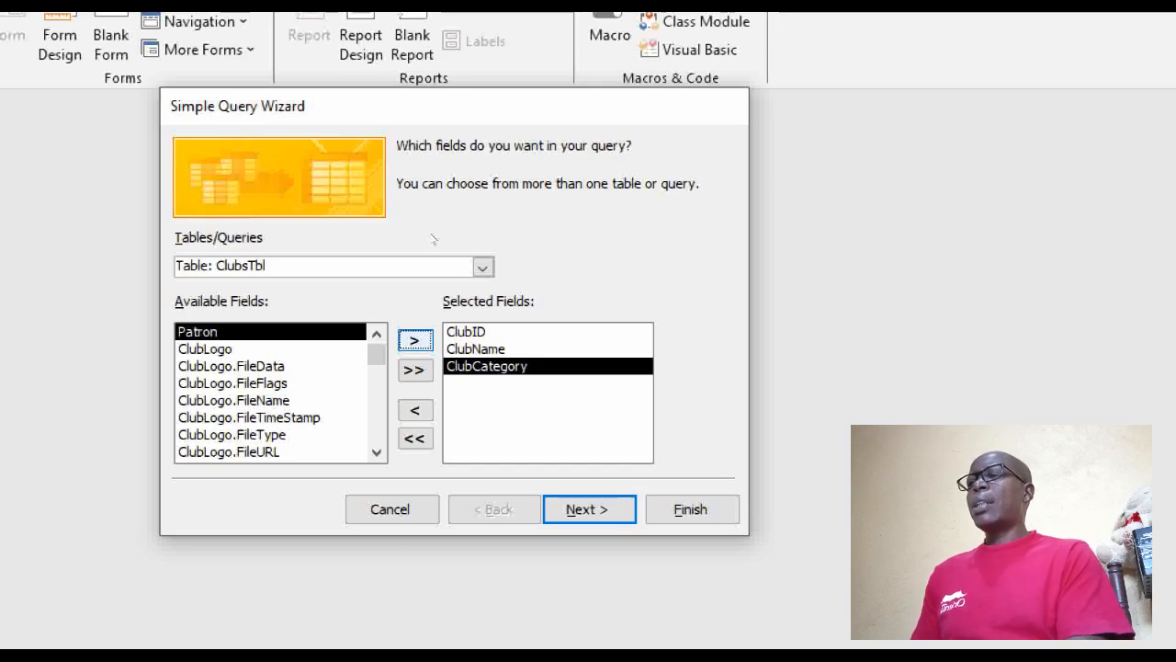
{"action": "key", "text": "space"}
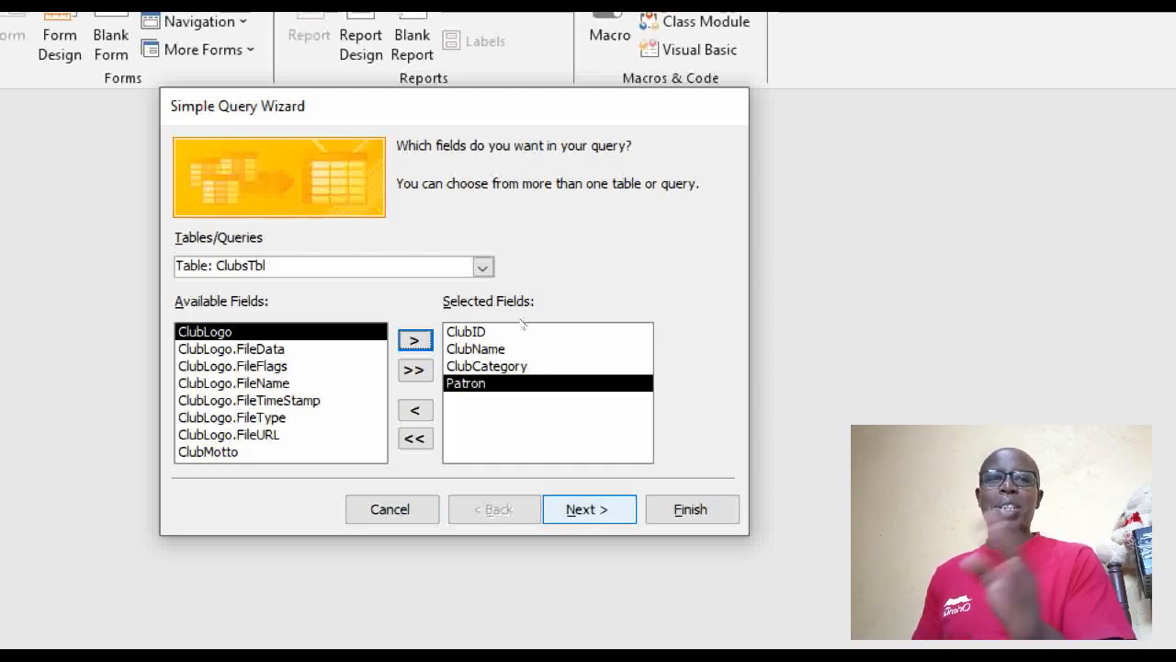
{"action": "key", "text": "Return"}
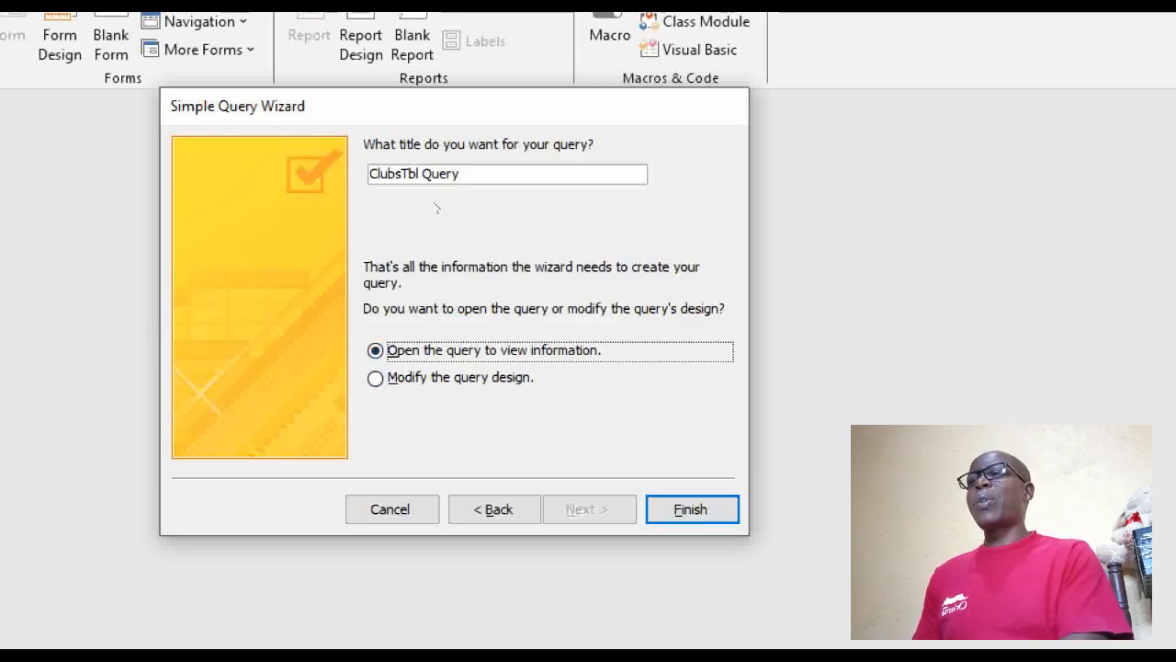
Step: Replace the suggested query title with RevenueMainQry
{"action": "left_click_drag", "start_coordinate": [456, 174], "coordinate": [398, 149]}
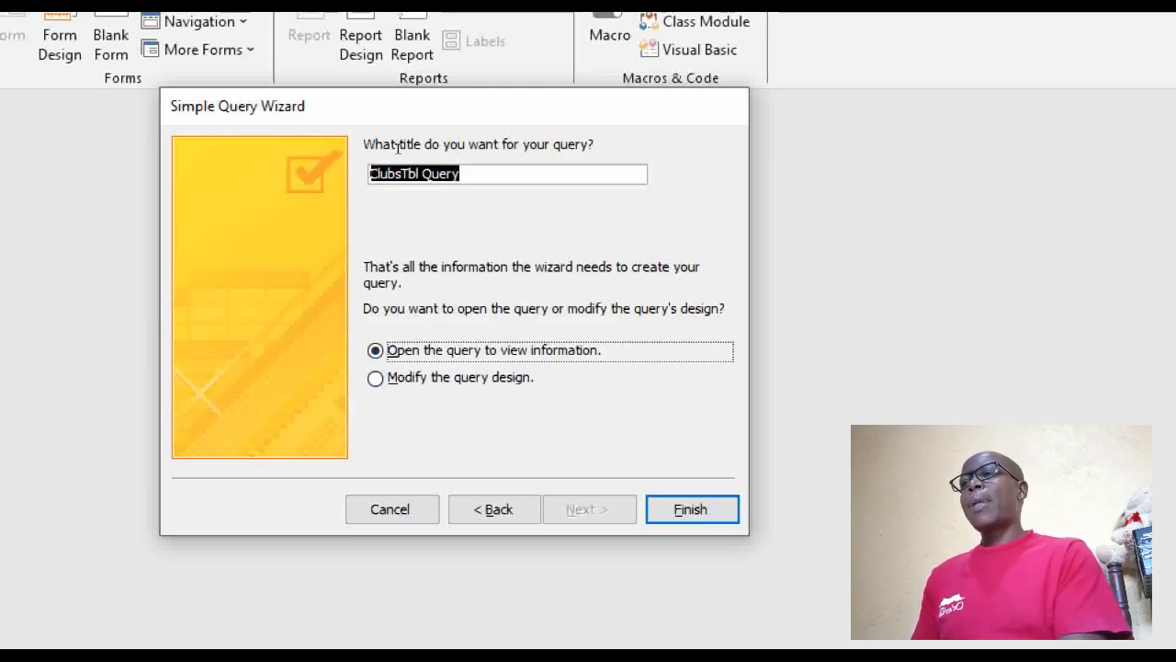
{"action": "type", "text": "Revenue"}
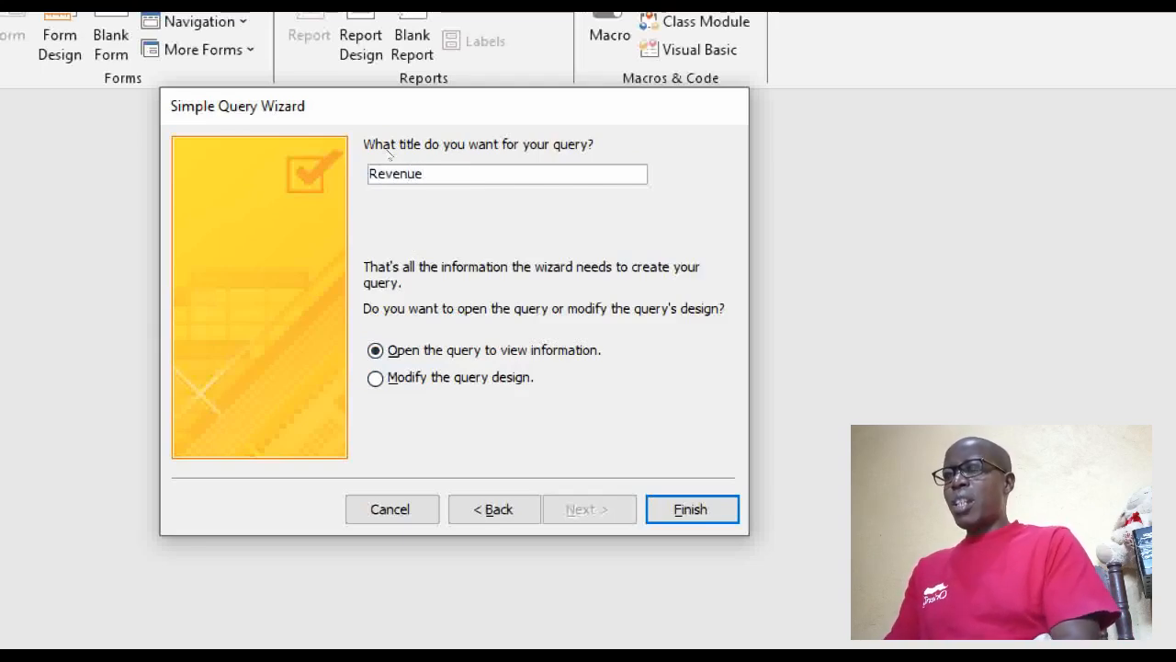
{"action": "type", "text": "C"}
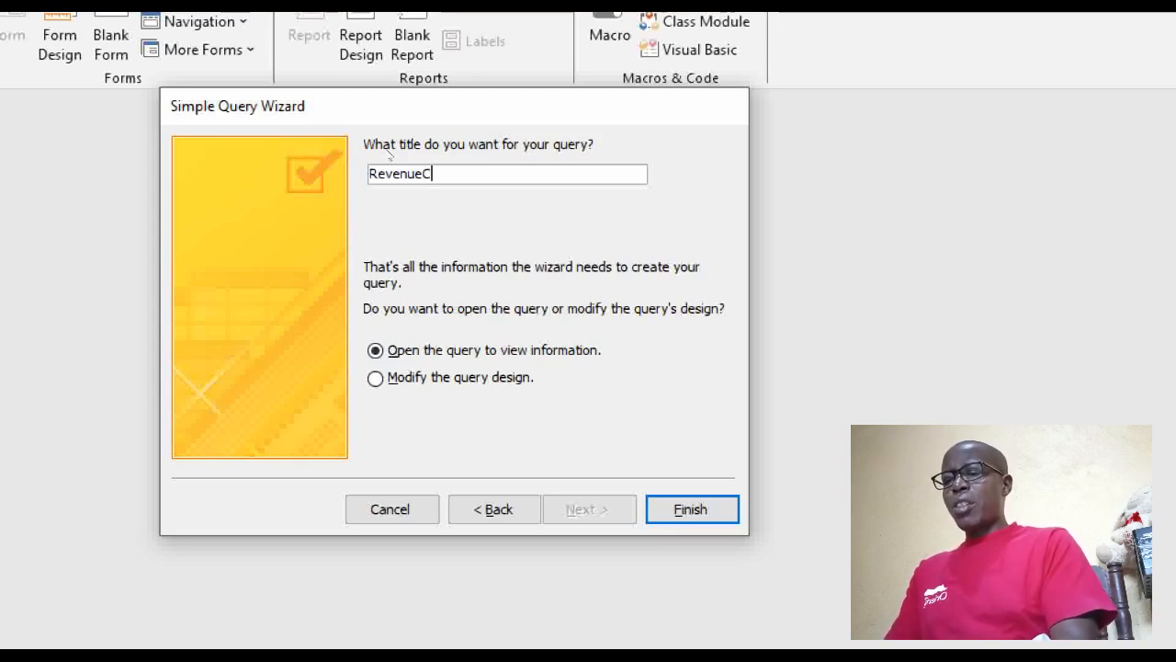
{"action": "type", "text": "oll"}
{"action": "key", "text": "BackSpace"}
{"action": "key", "text": "BackSpace"}
{"action": "key", "text": "BackSpace"}
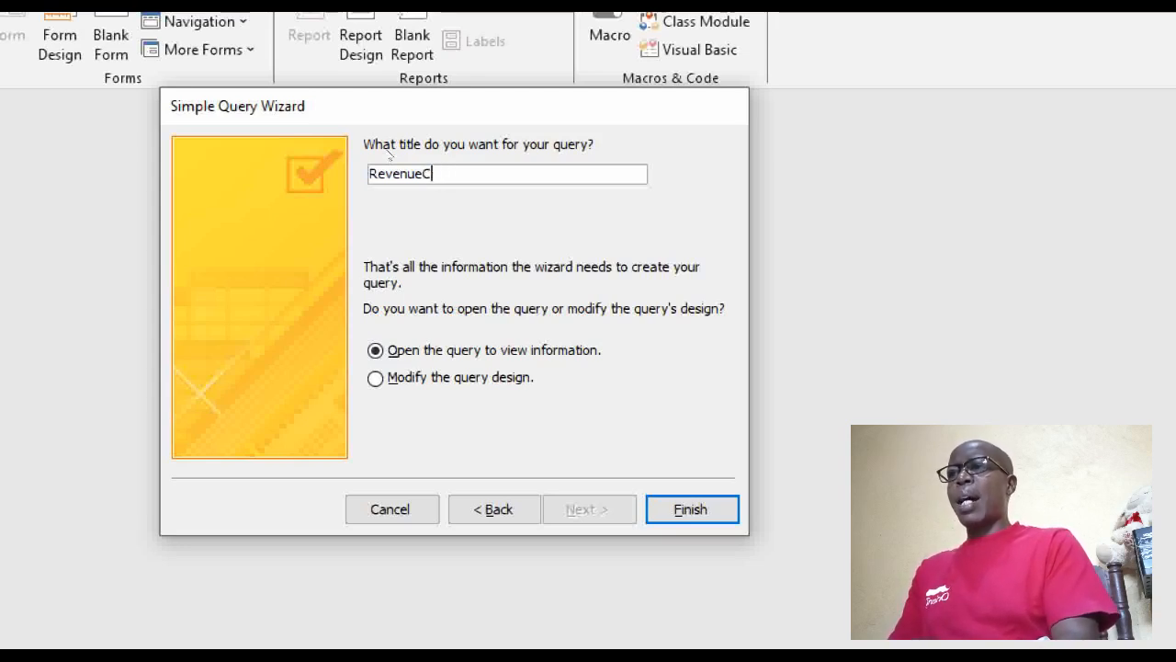
{"action": "type", "text": "Qr"}
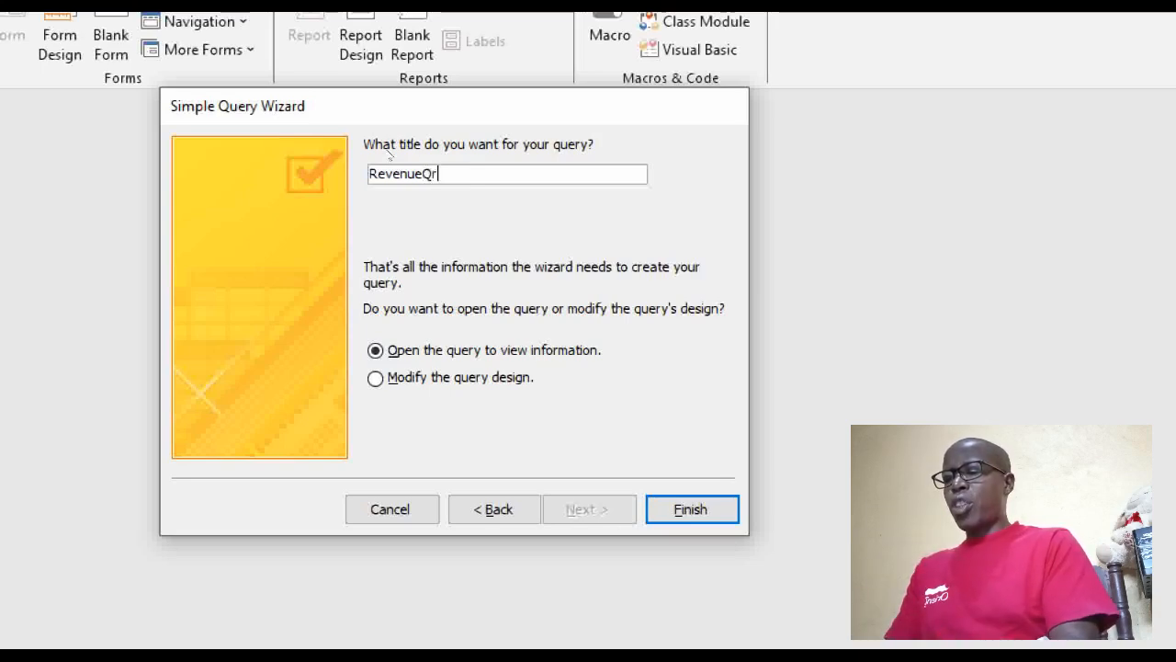
{"action": "type", "text": "y"}
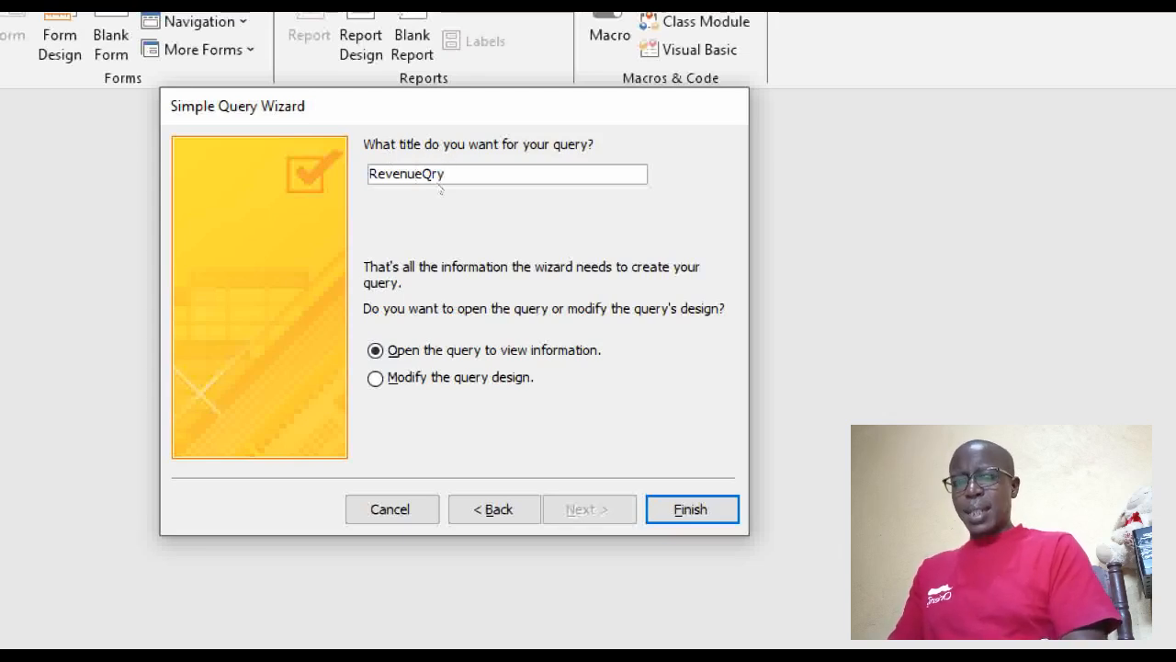
{"action": "type", "text": "Main"}
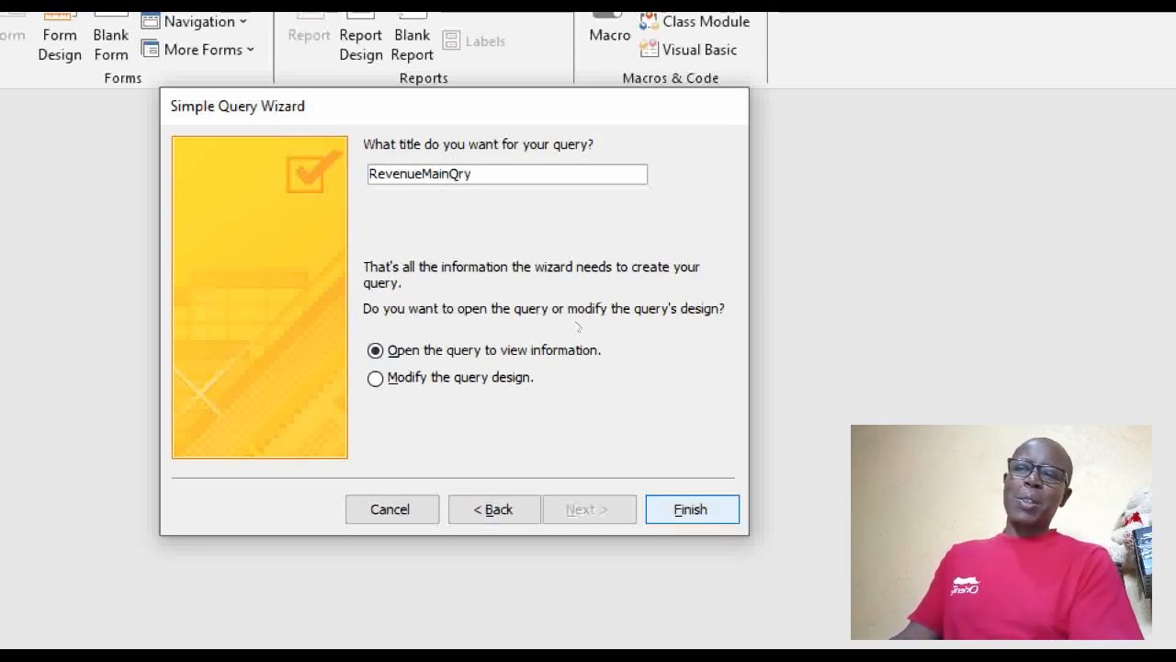
Step: Finish the wizard to view the RevenueMainQry records and fit the ClubCategory column to its contents
{"action": "key", "text": "Return"}
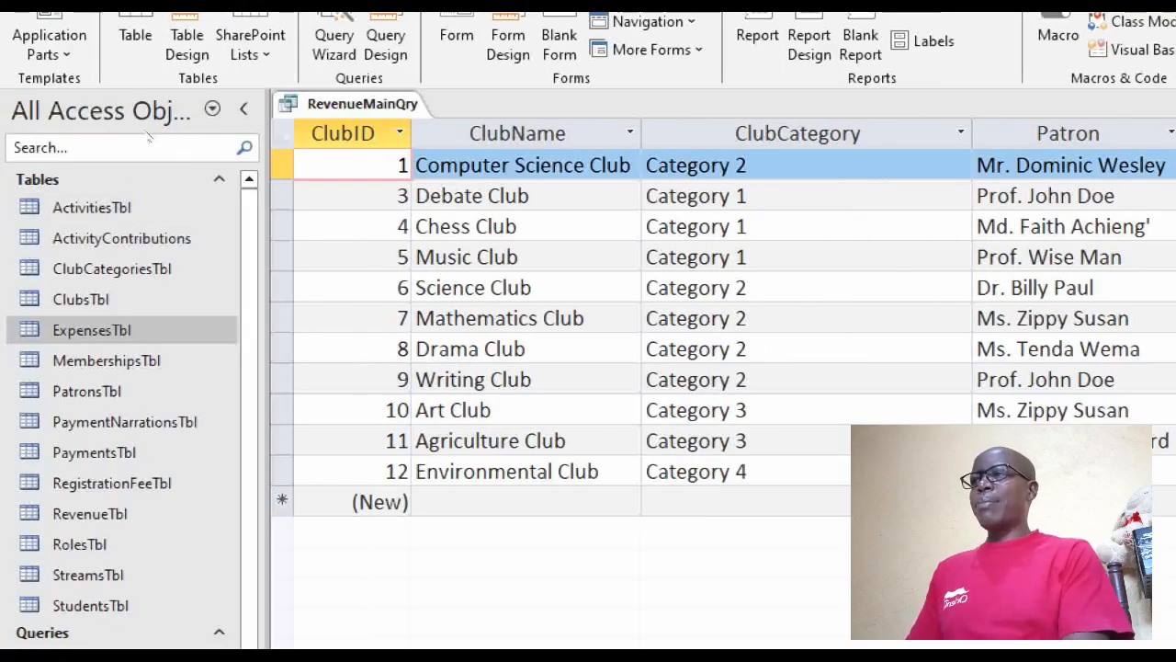
{"action": "double_click", "coordinate": [127, 121]}
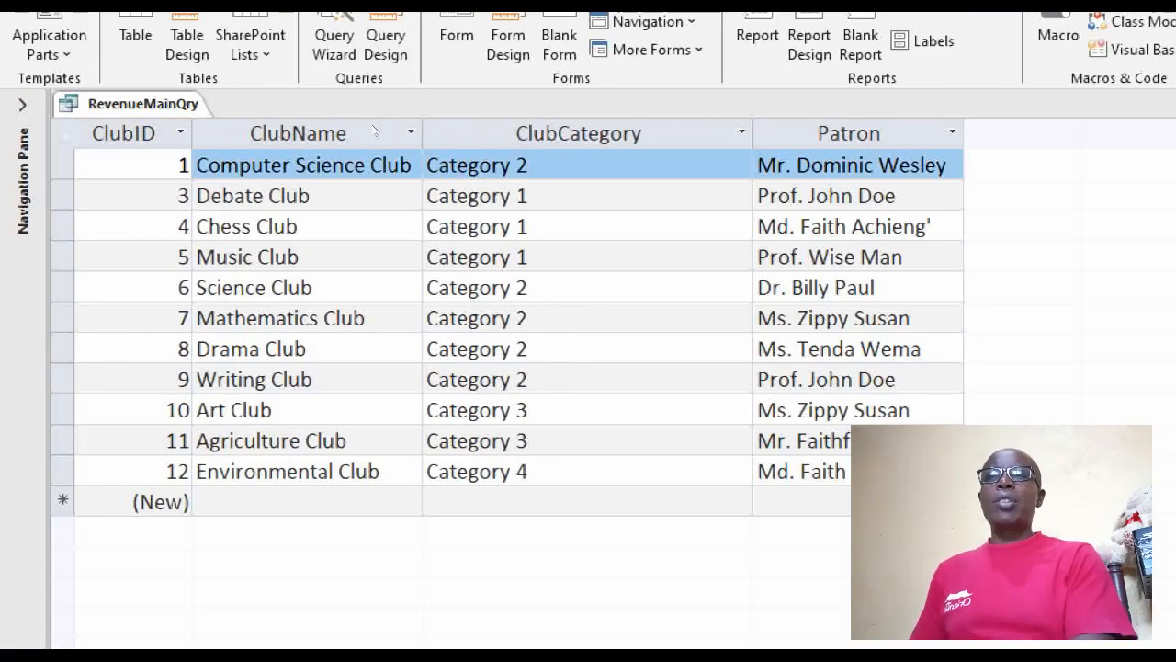
{"action": "left_click", "coordinate": [380, 128]}
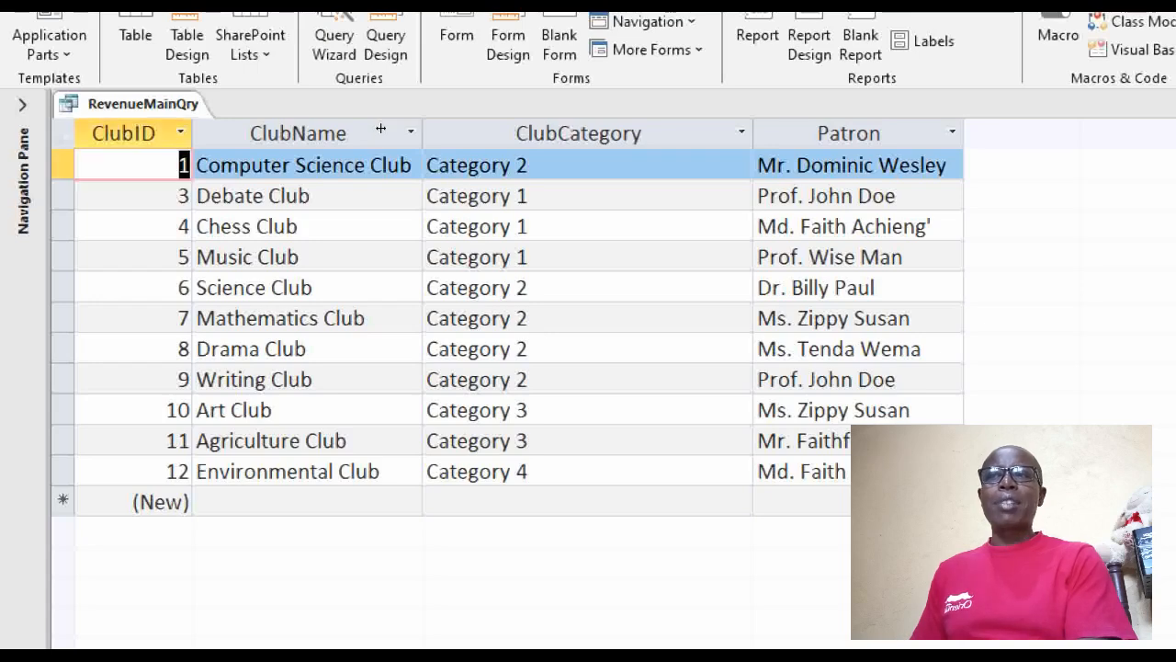
{"action": "double_click", "coordinate": [378, 129]}
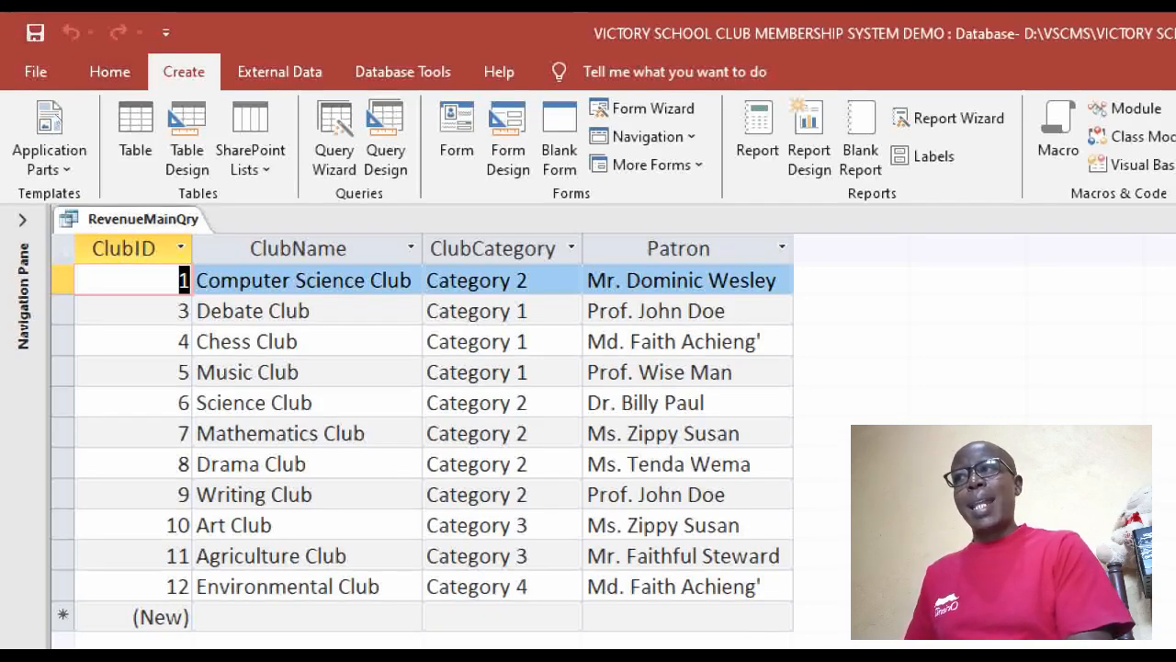
Step: Switch RevenueMainQry to Design View and open the Expression Builder for the empty field column after Patron
{"action": "right_click", "coordinate": [111, 219]}
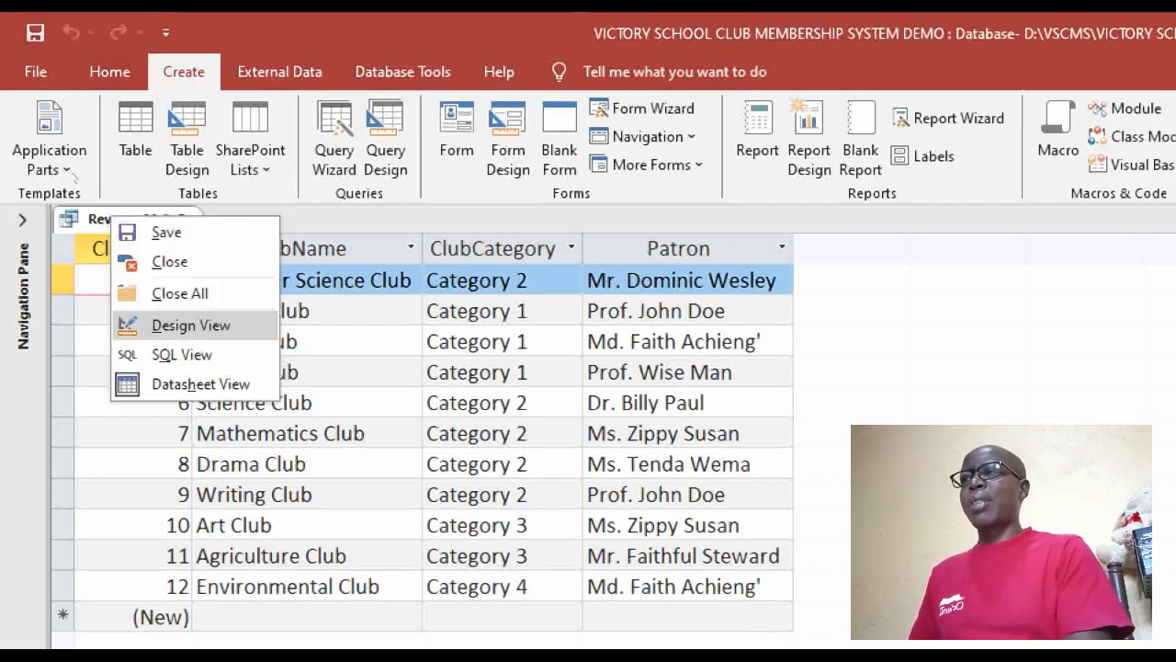
{"action": "left_click", "coordinate": [190, 324]}
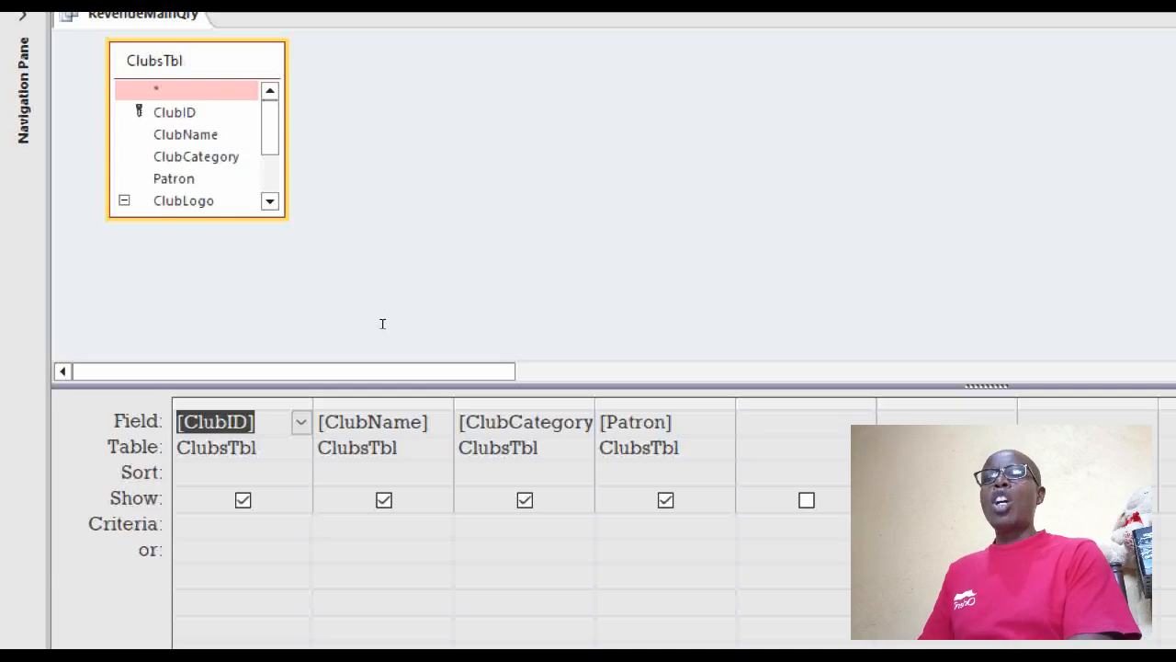
{"action": "left_click", "coordinate": [798, 422]}
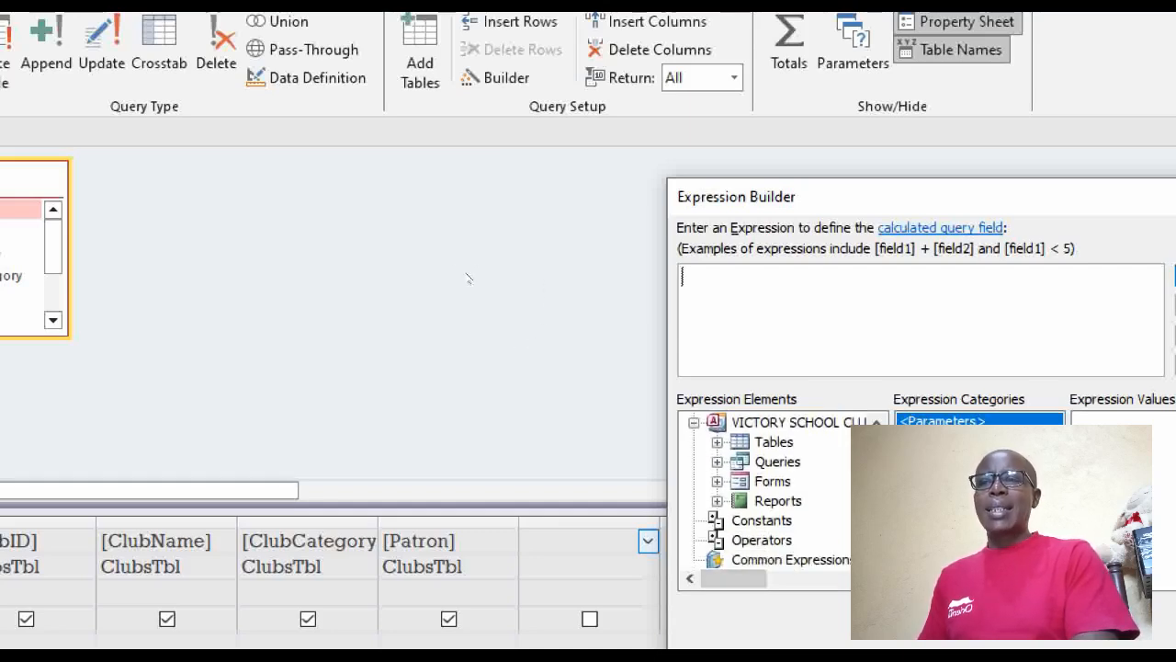
Step: Look through the database's tables and the fields of ActivityContributions among the expression elements
{"action": "left_click", "coordinate": [718, 442]}
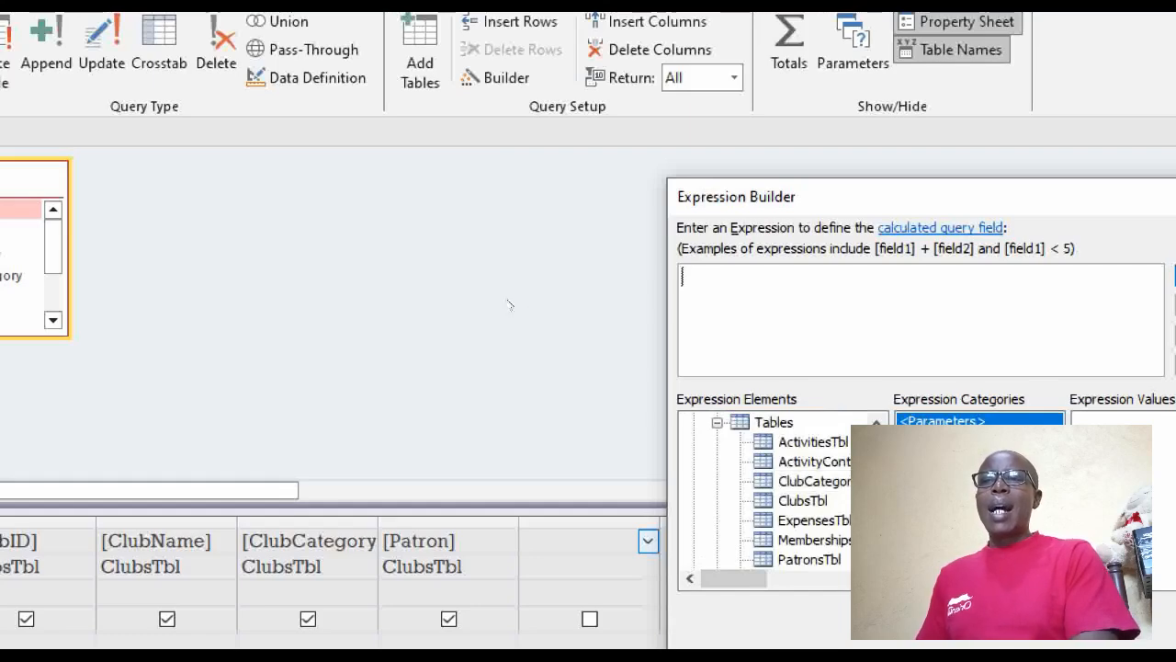
{"action": "left_click", "coordinate": [813, 461]}
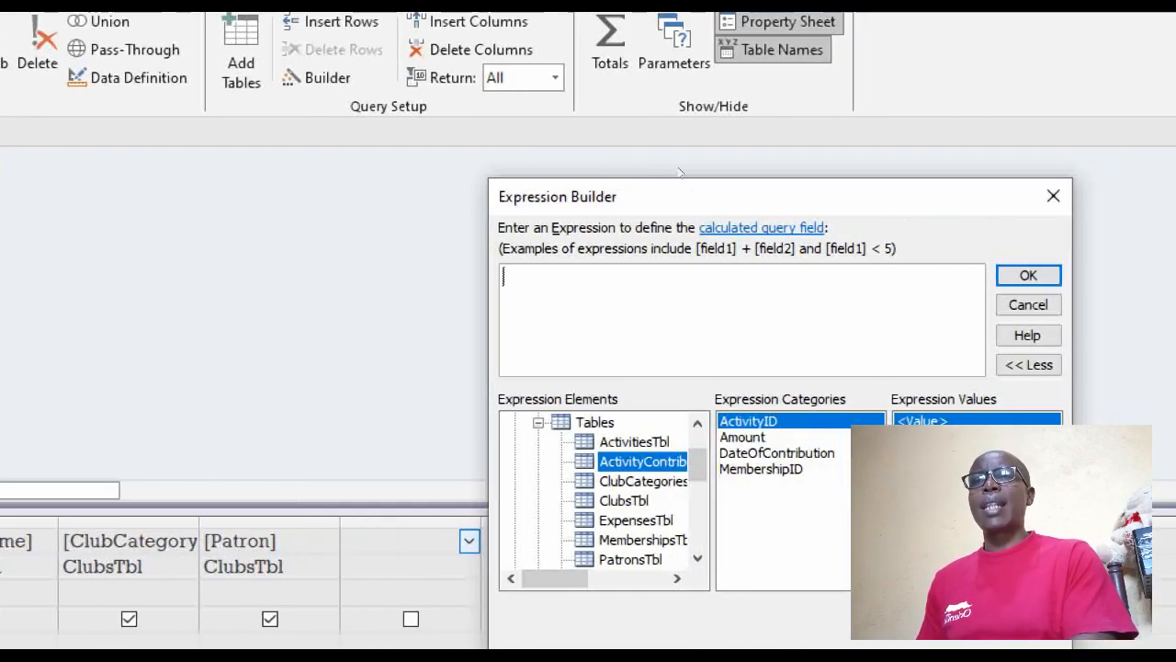
{"action": "left_click_drag", "start_coordinate": [835, 197], "coordinate": [479, 106]}
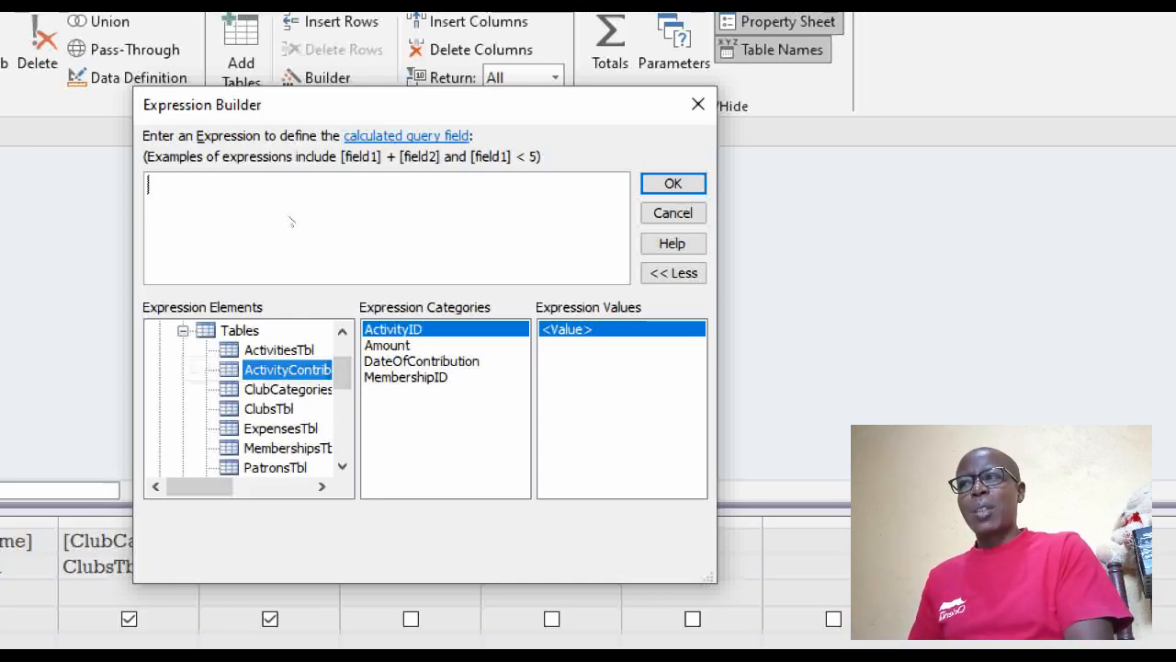
{"action": "left_click", "coordinate": [183, 330]}
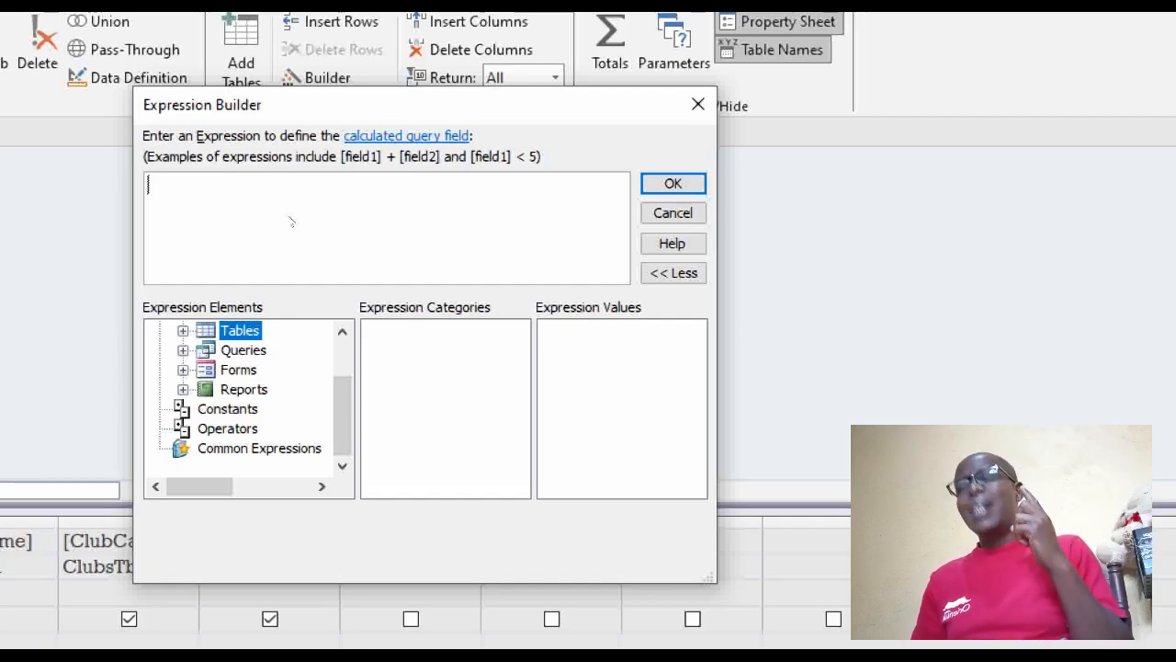
Step: Expand the database's queries among the expression elements and widen the Expression Builder to show their full names
{"action": "left_click", "coordinate": [183, 350]}
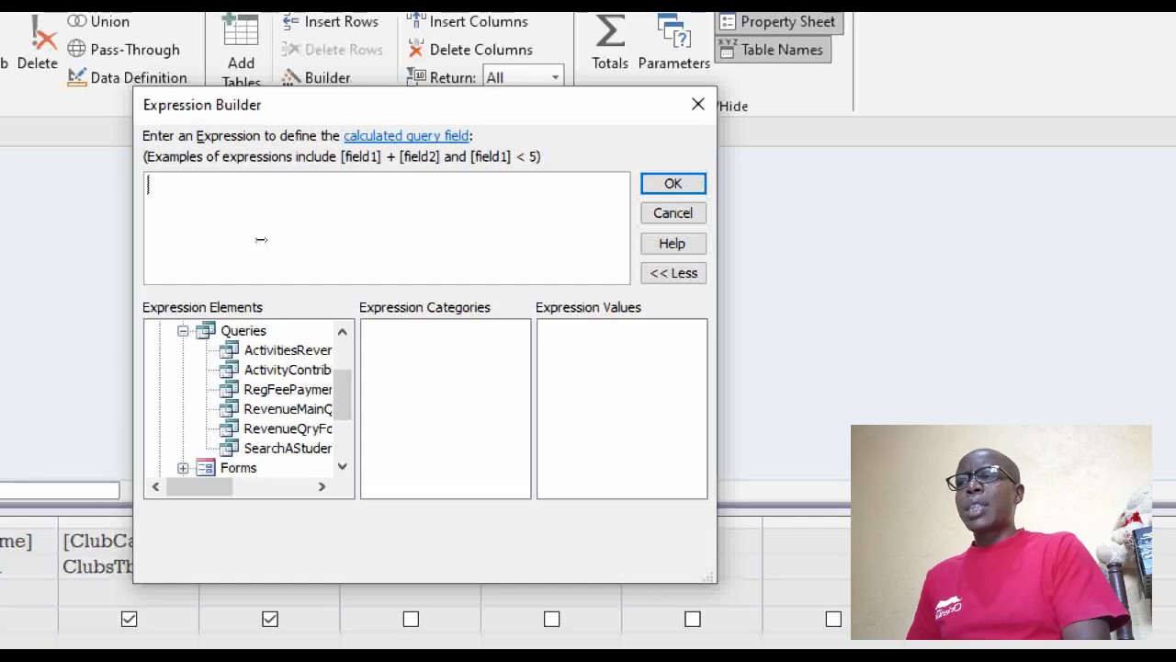
{"action": "left_click_drag", "start_coordinate": [259, 241], "coordinate": [225, 243]}
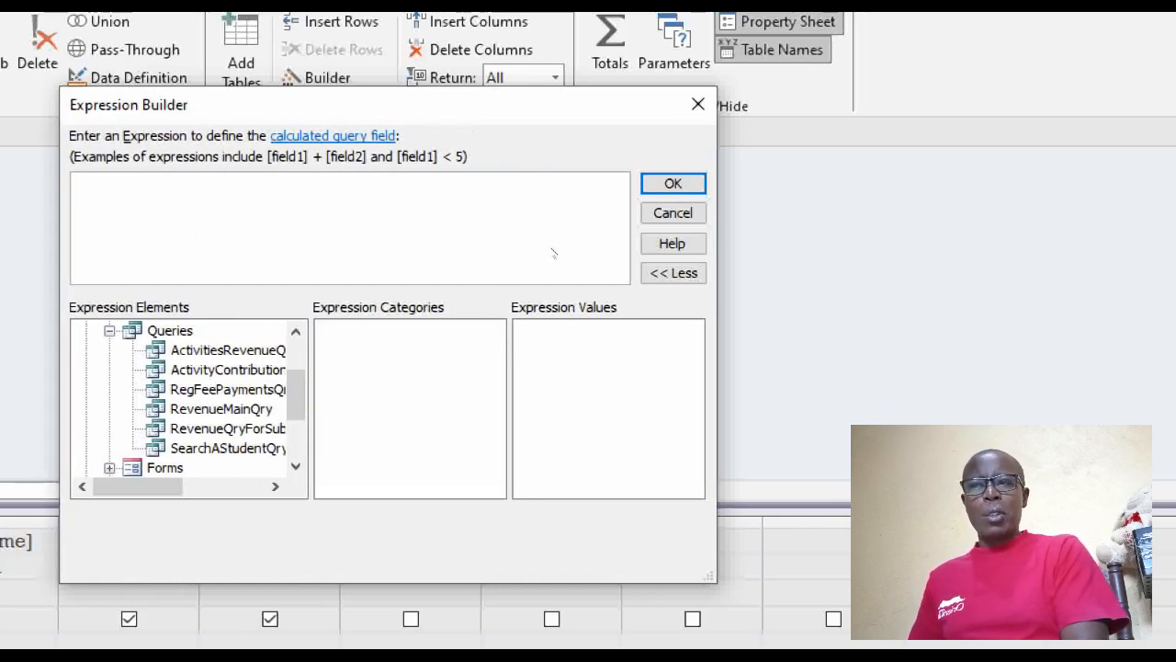
{"action": "left_click_drag", "start_coordinate": [556, 247], "coordinate": [701, 249]}
{"action": "left_click_drag", "start_coordinate": [365, 103], "coordinate": [441, 88]}
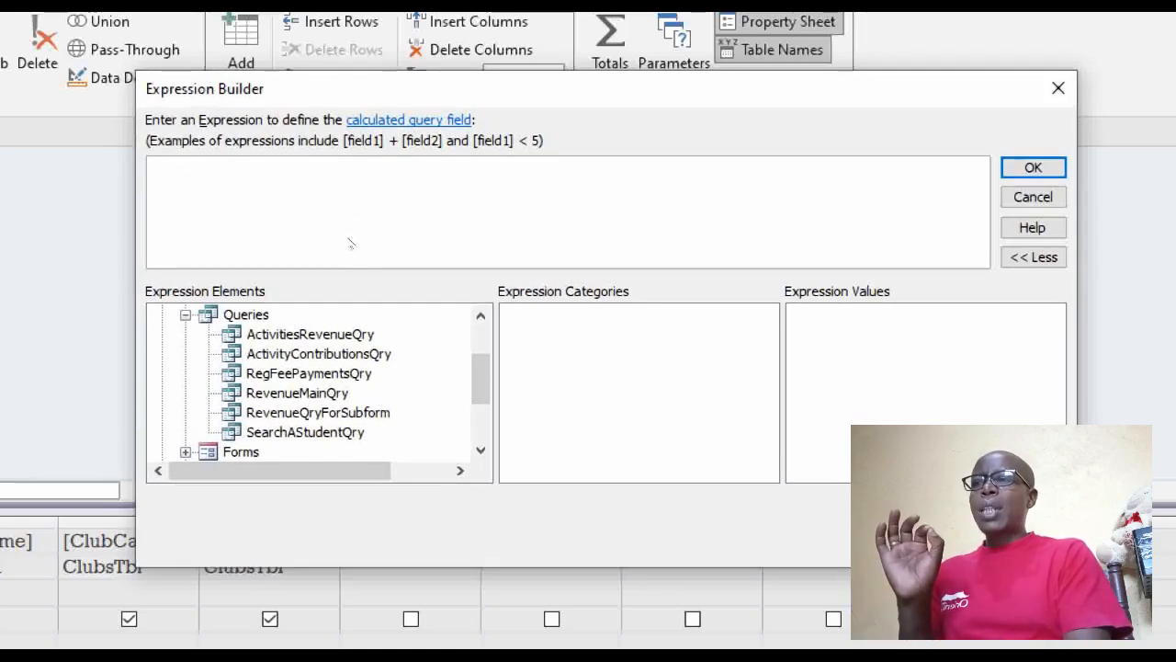
Step: Examine the fields of ActivitiesRevenueQry, checking ClubID and SumOfContributions for use in the expression
{"action": "left_click", "coordinate": [317, 334]}
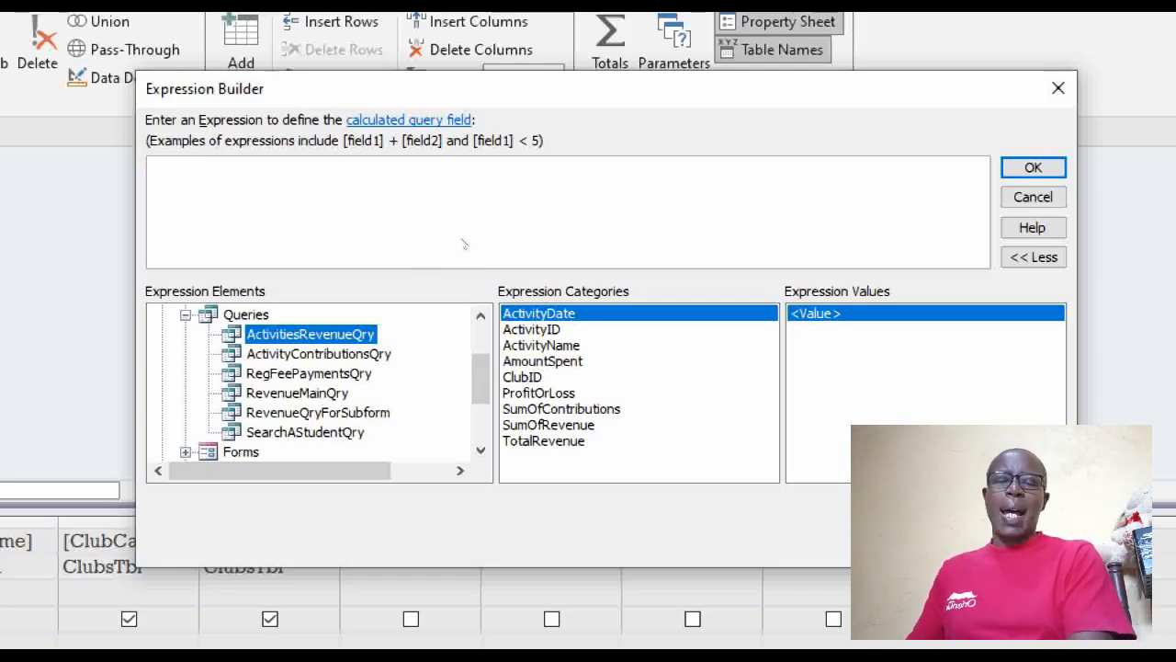
{"action": "left_click", "coordinate": [522, 376]}
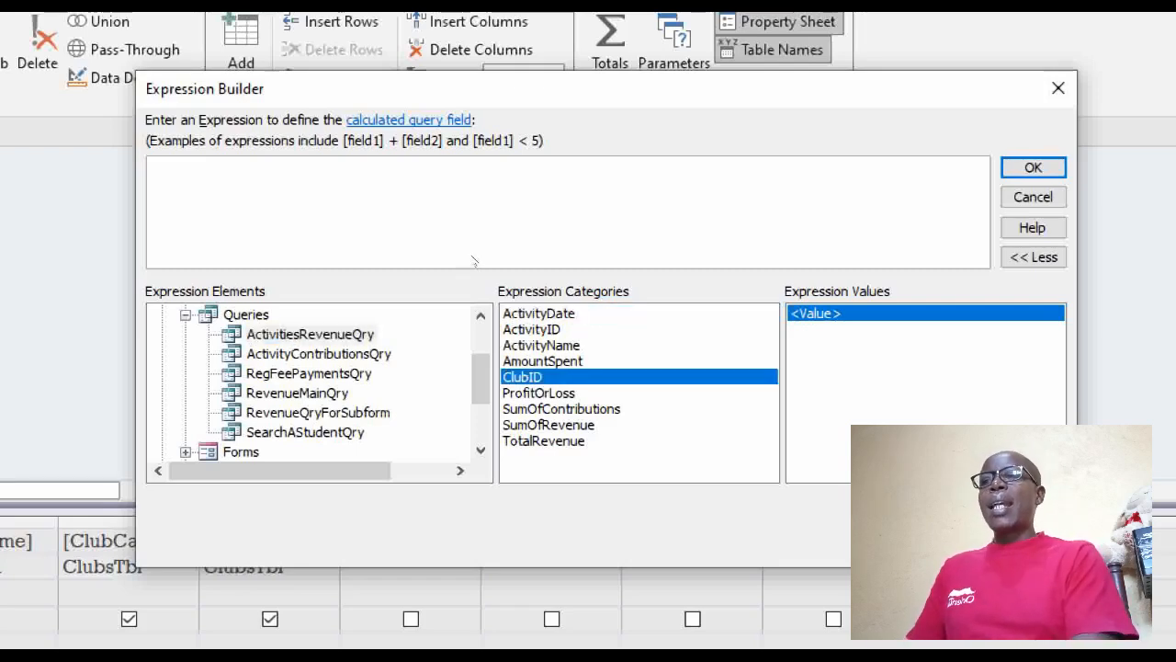
{"action": "left_click", "coordinate": [562, 409]}
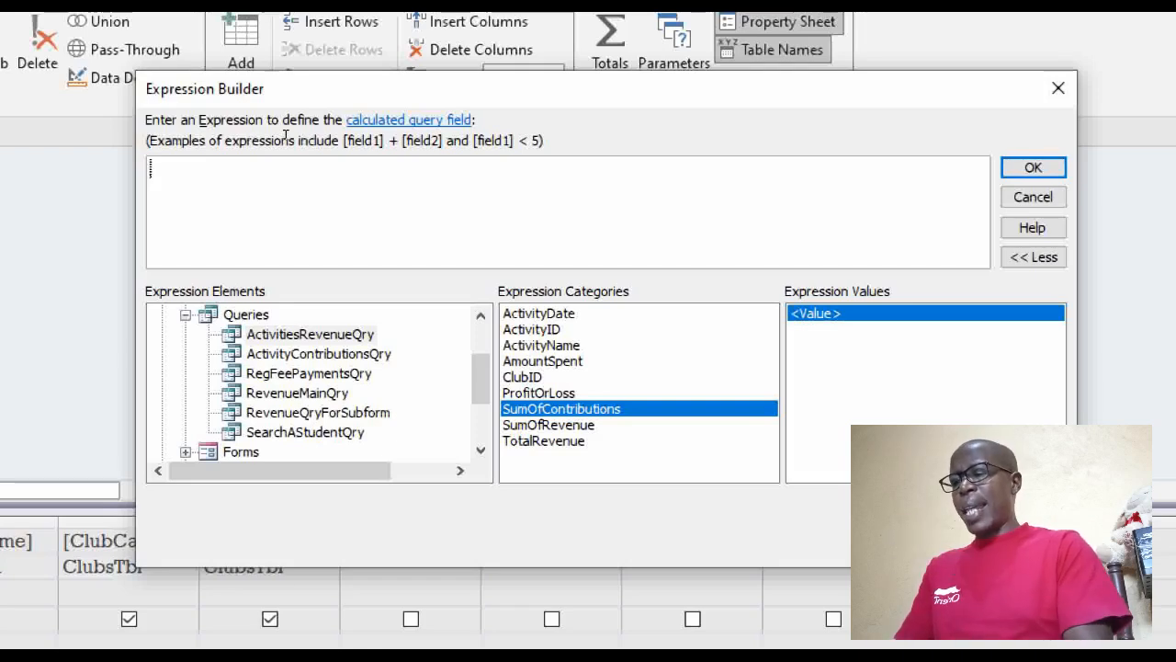
Step: Begin the calculated field's expression with DSUM("[SUMOFCONTRIBUTIONS]" as the value to total
{"action": "type", "text": "D"}
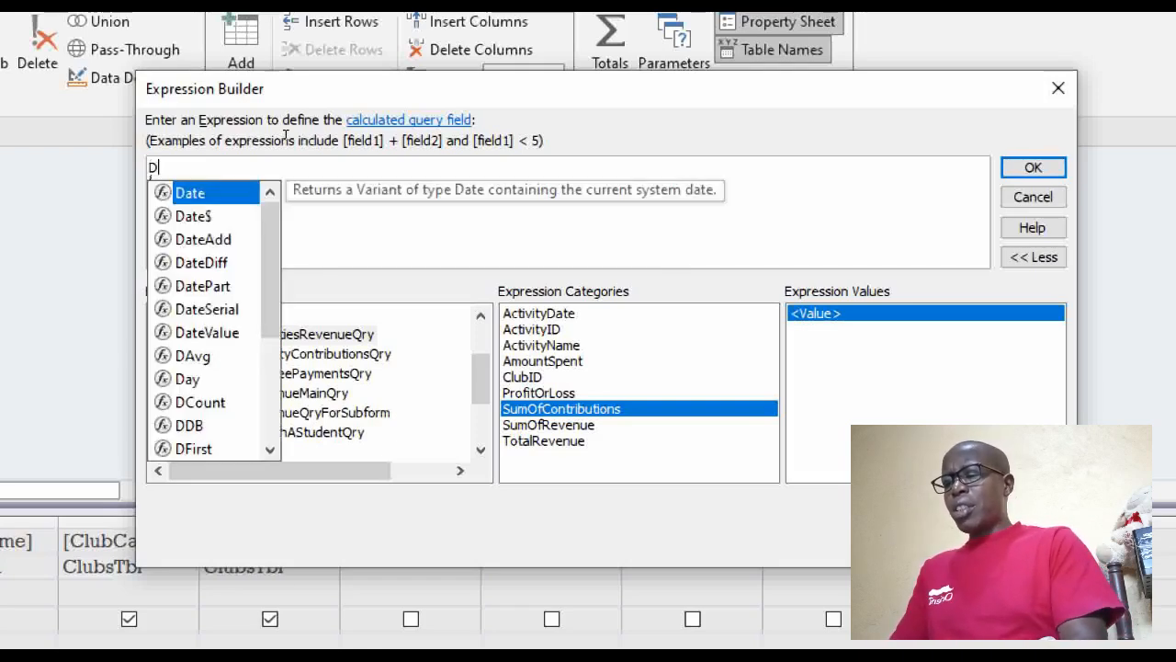
{"action": "type", "text": "SUM"}
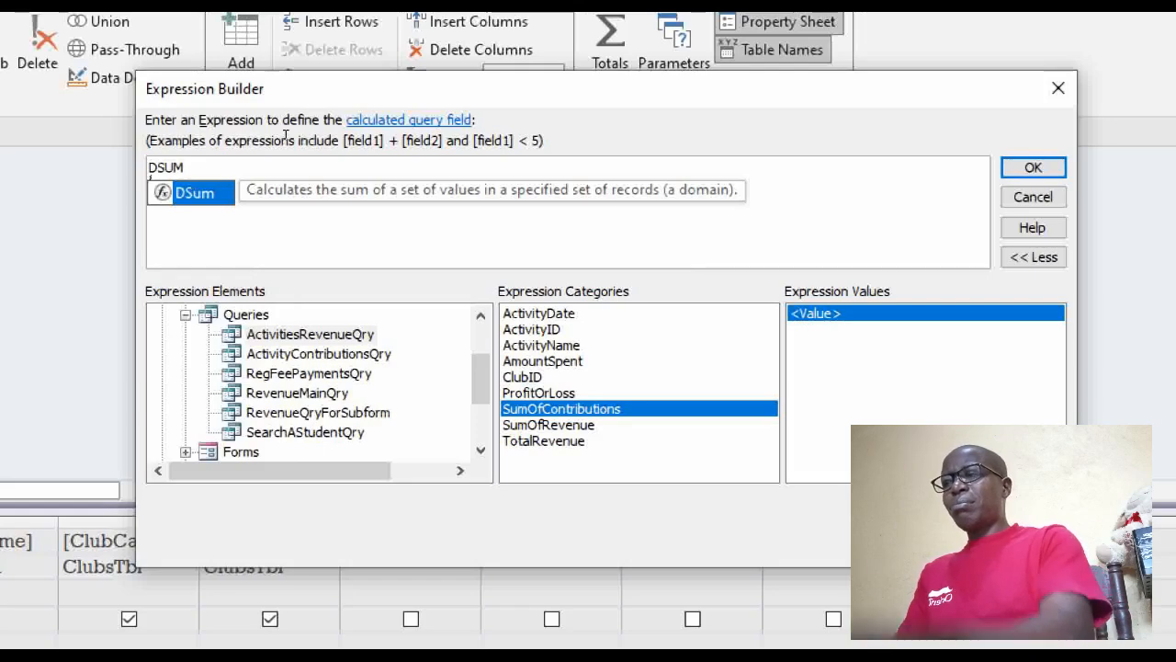
{"action": "type", "text": "("}
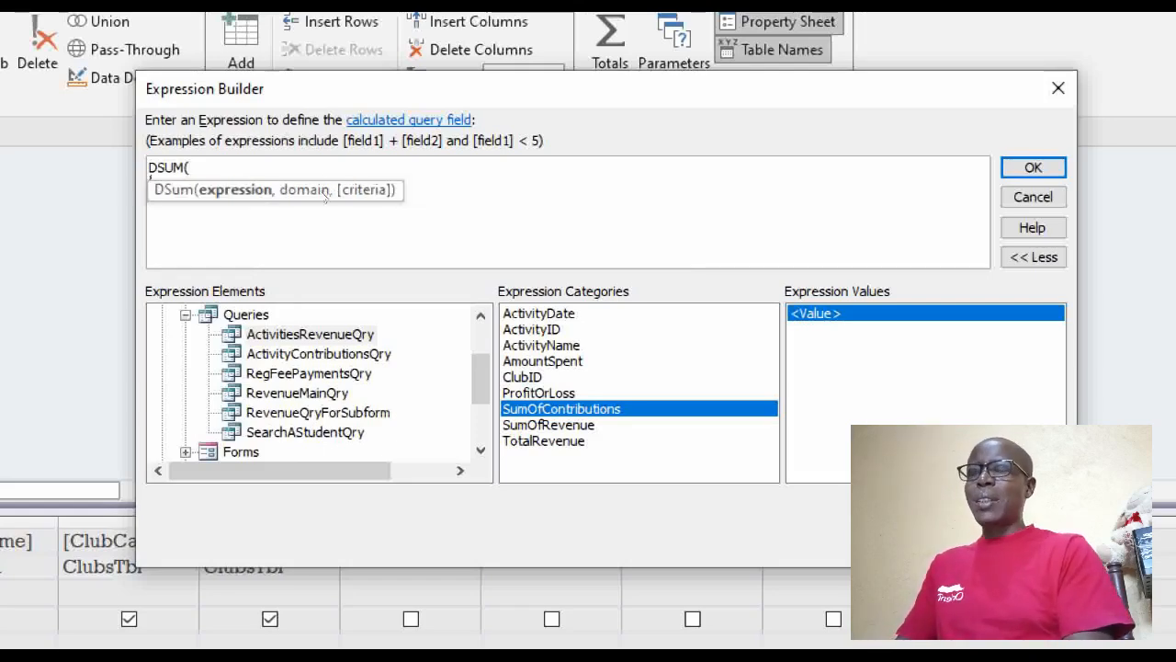
{"action": "type", "text": "\""}
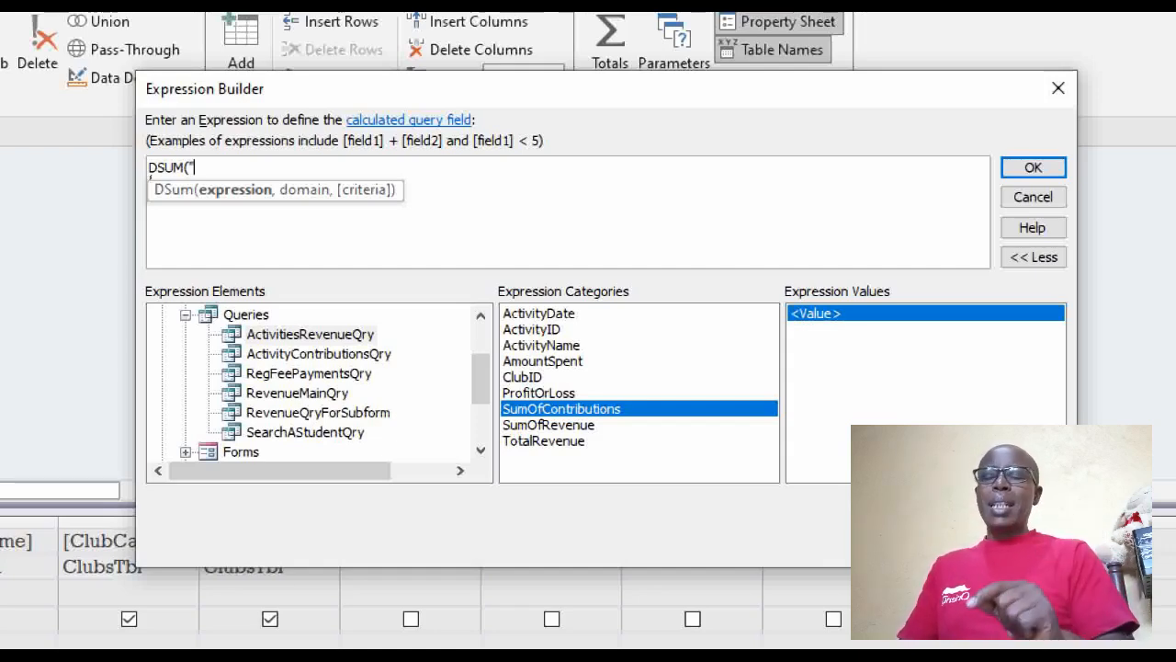
{"action": "type", "text": "["}
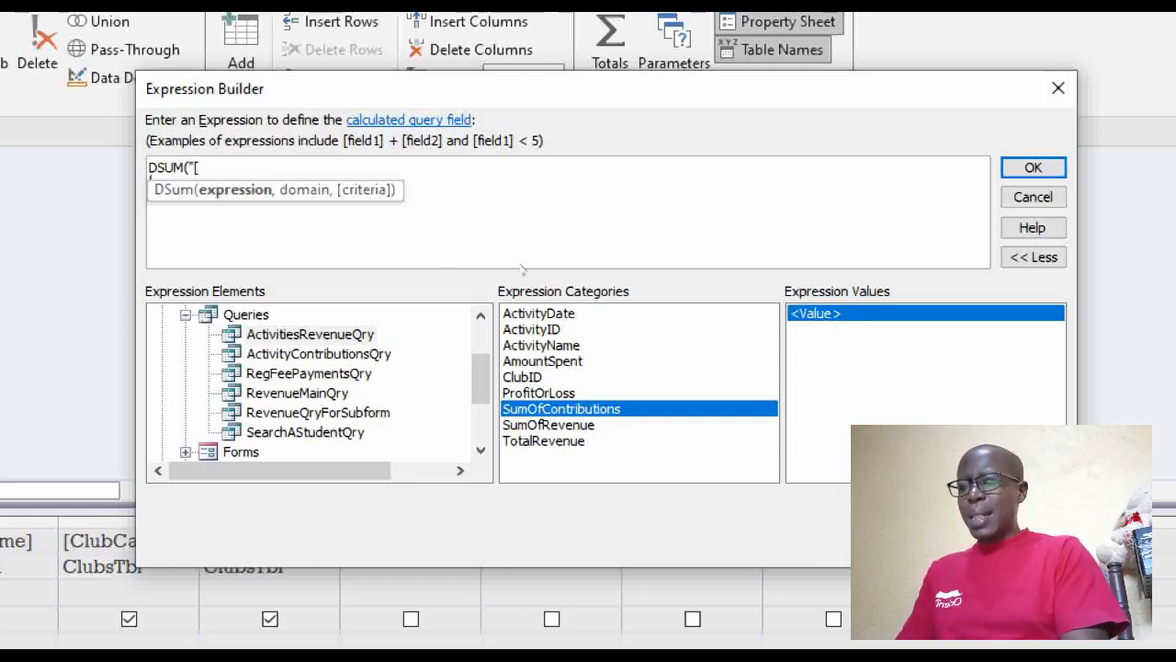
{"action": "type", "text": "SUM"}
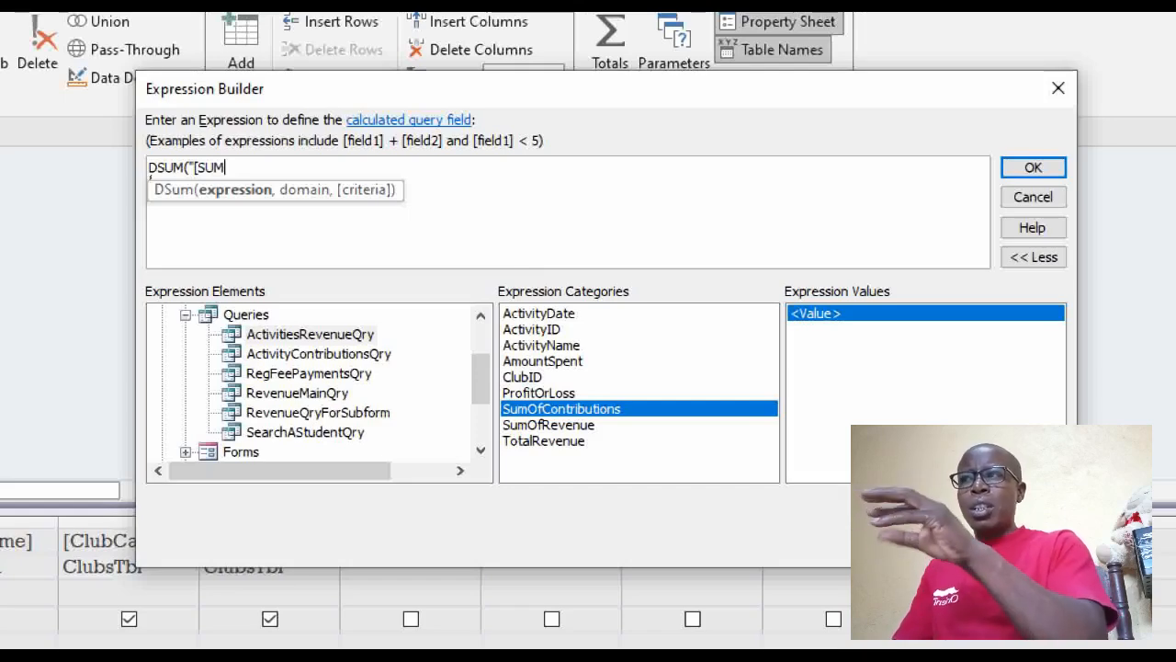
{"action": "type", "text": "OF"}
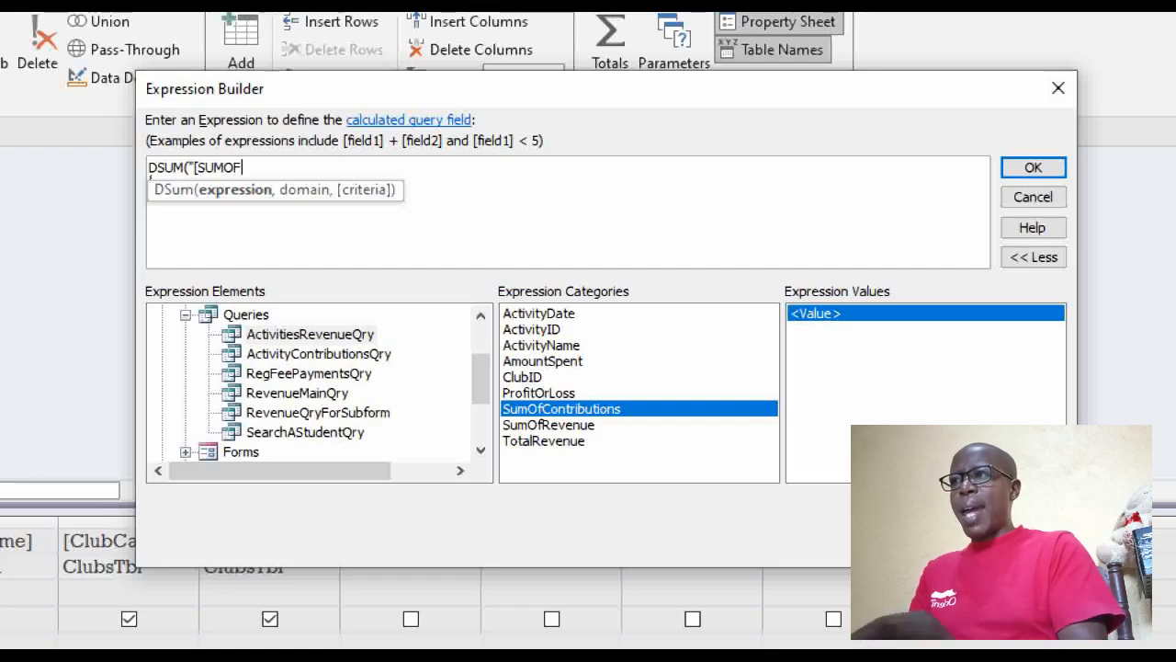
{"action": "type", "text": "CONTI"}
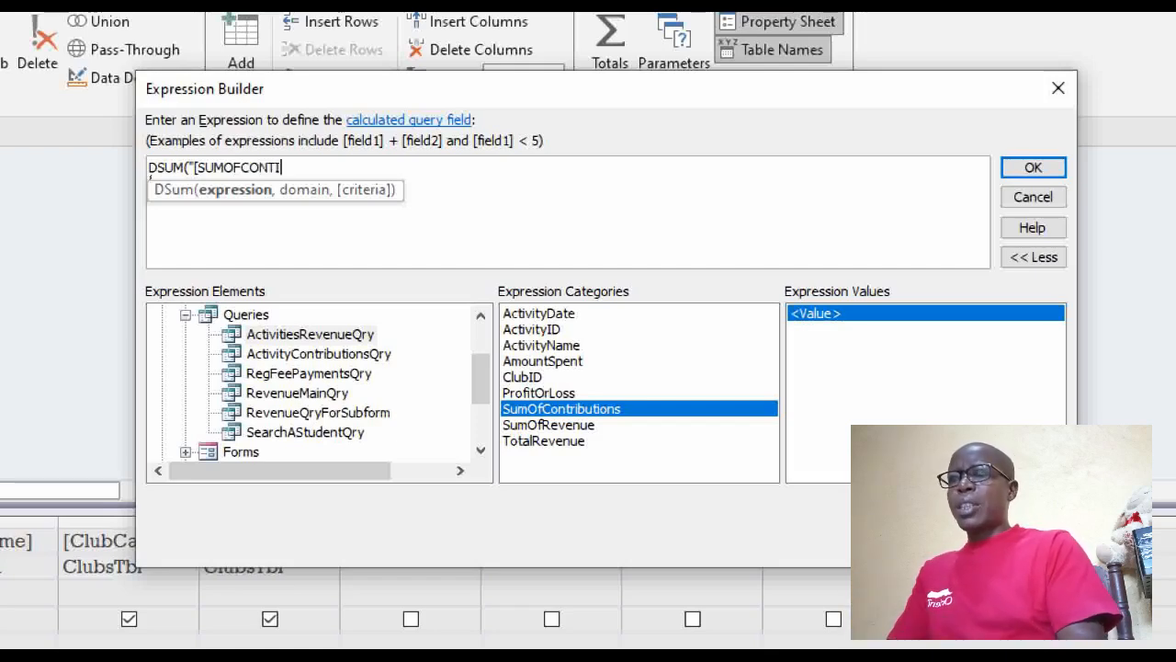
{"action": "key", "text": "BackSpace"}
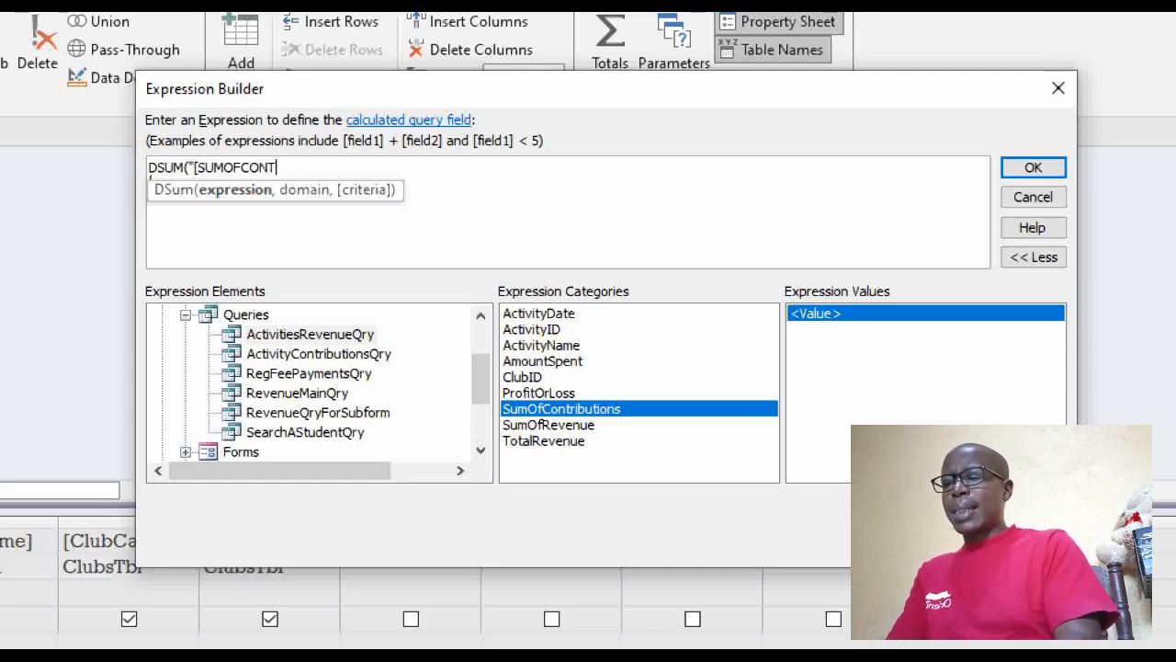
{"action": "type", "text": "RIB"}
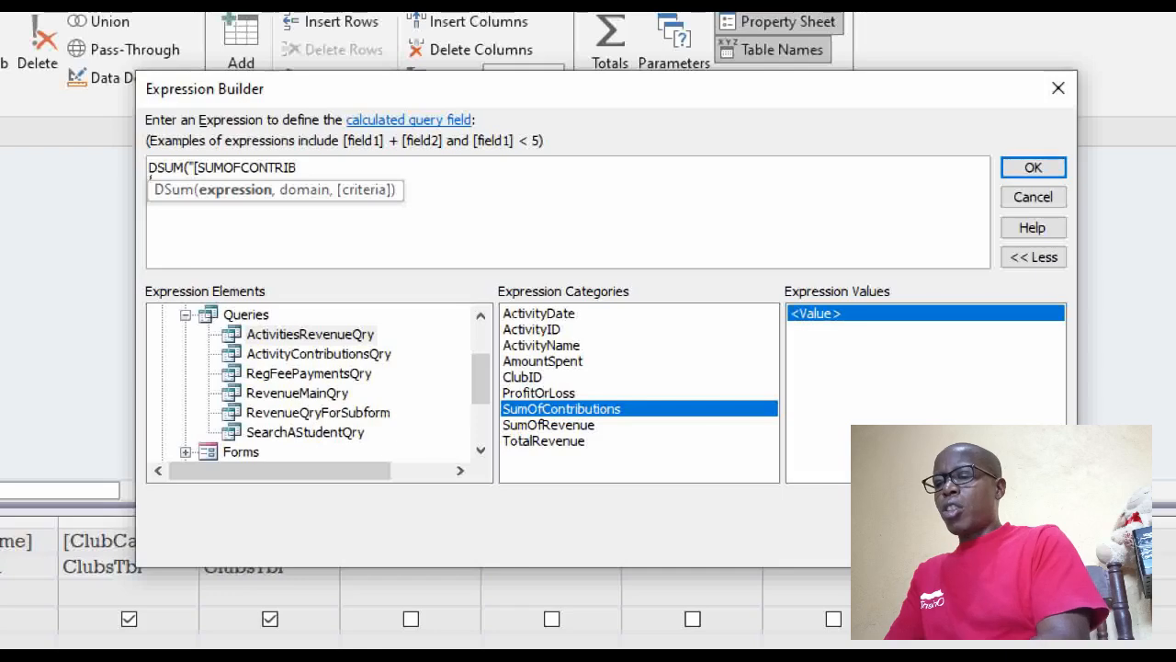
{"action": "type", "text": "UTIONS"}
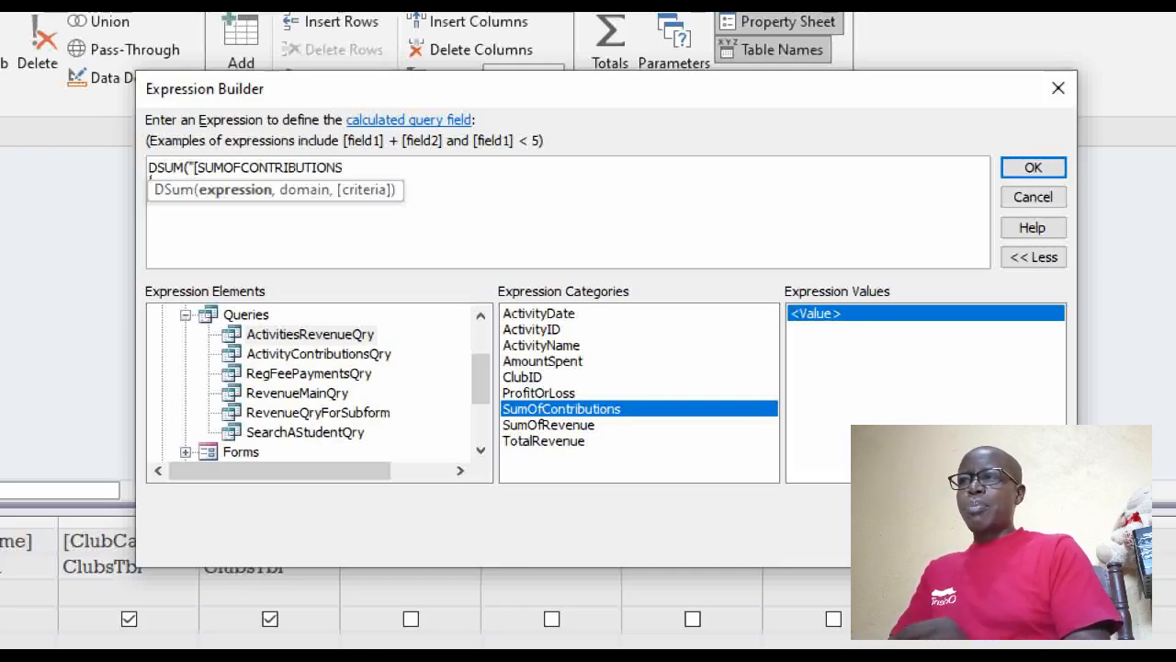
{"action": "type", "text": "]\""}
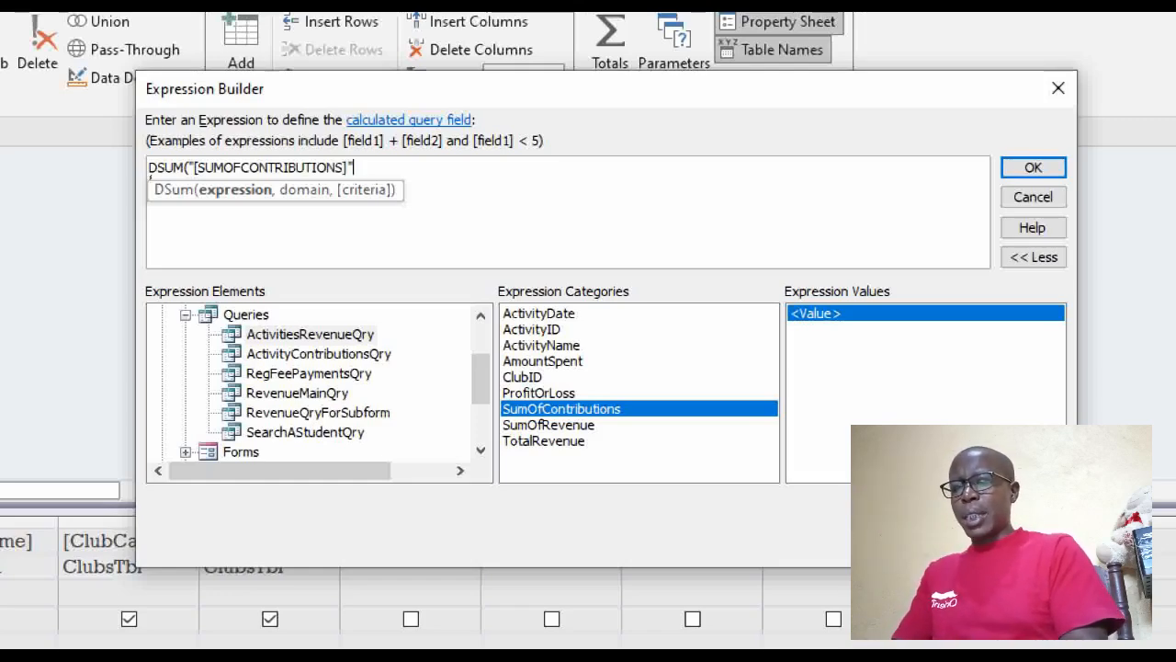
Step: Add "ACTIVITIESREVENUEQRY" as the domain argument of the DSUM expression
{"action": "type", "text": ","}
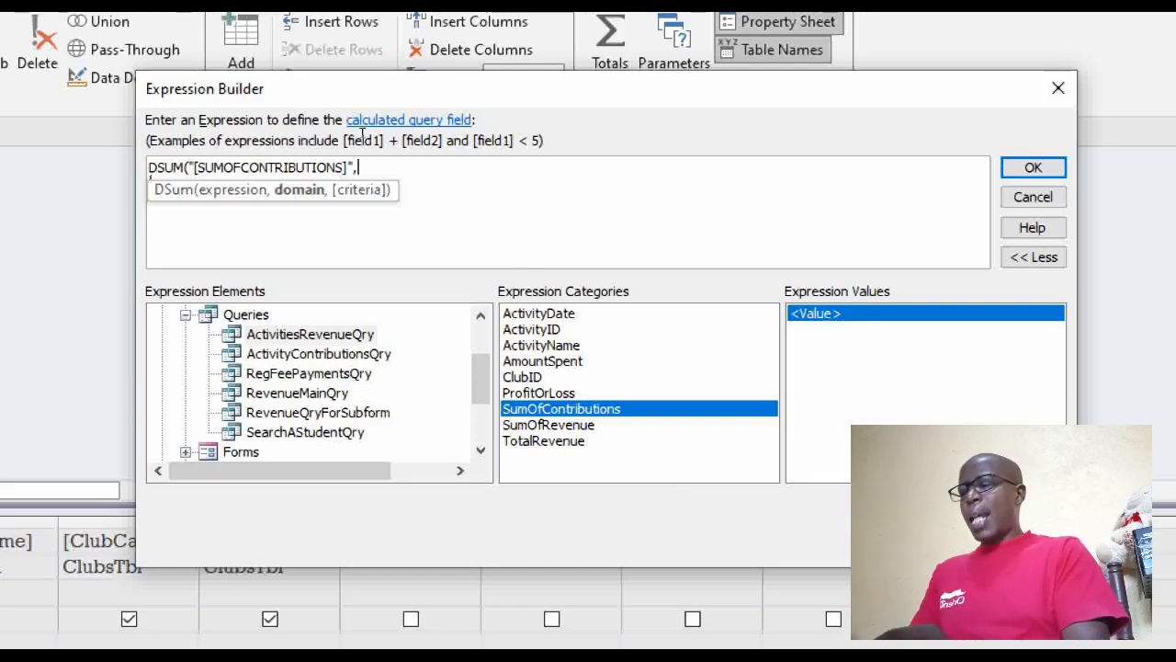
{"action": "type", "text": "\""}
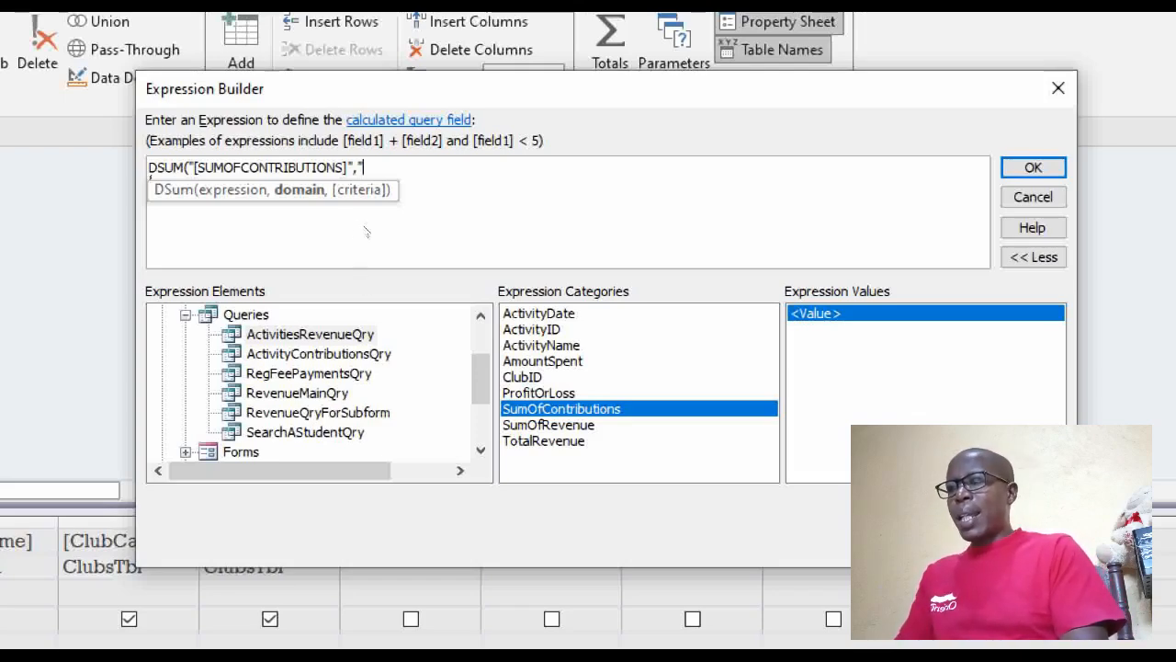
{"action": "type", "text": "AC"}
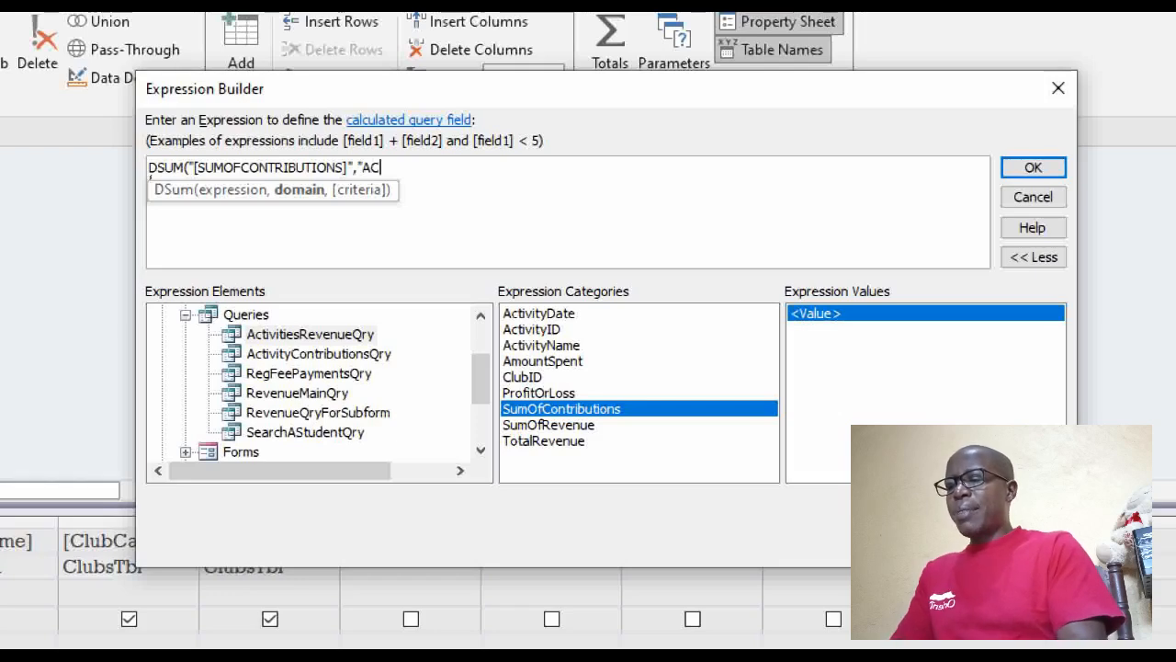
{"action": "type", "text": "TIC"}
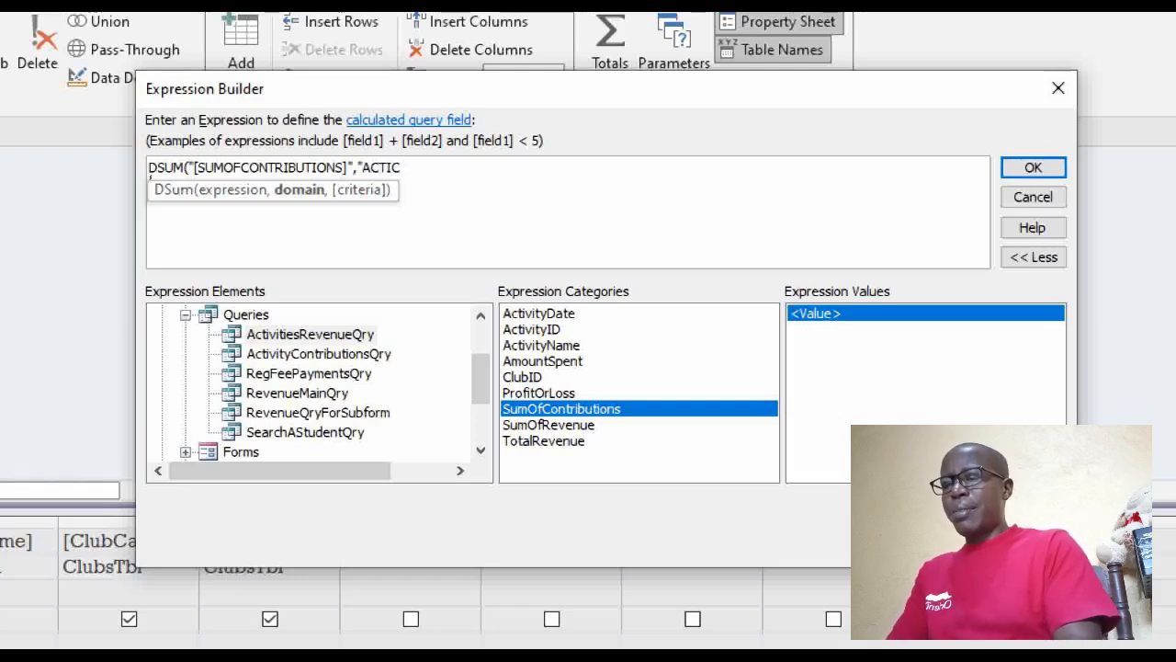
{"action": "key", "text": "BackSpace"}
{"action": "type", "text": "VITIE"}
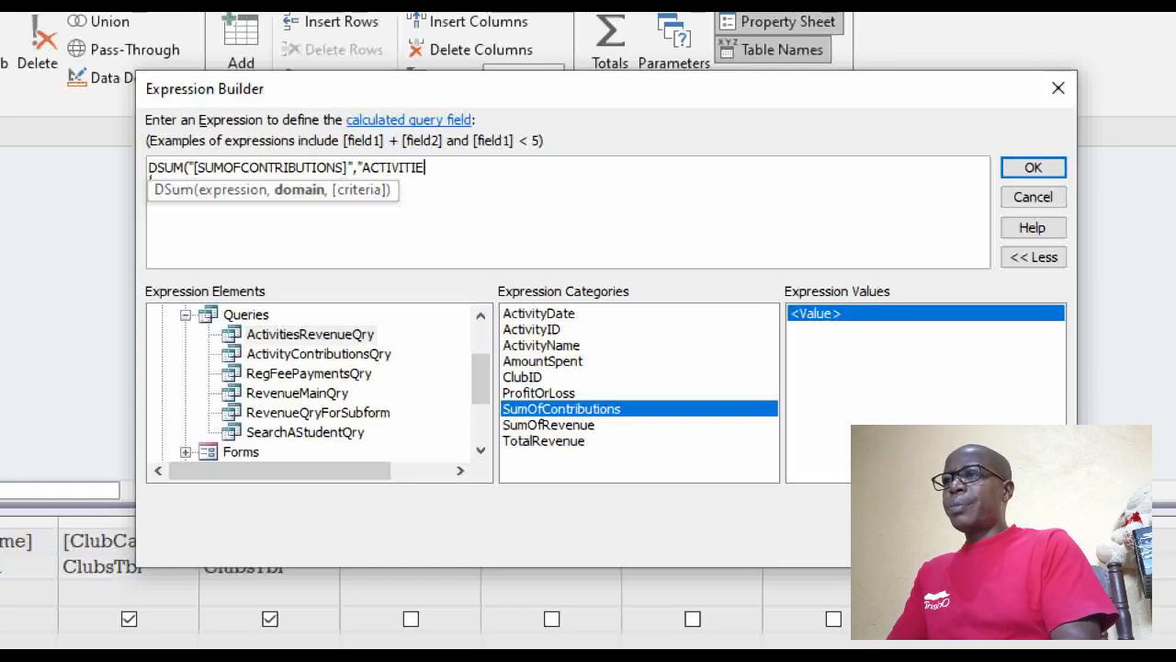
{"action": "type", "text": "SREV"}
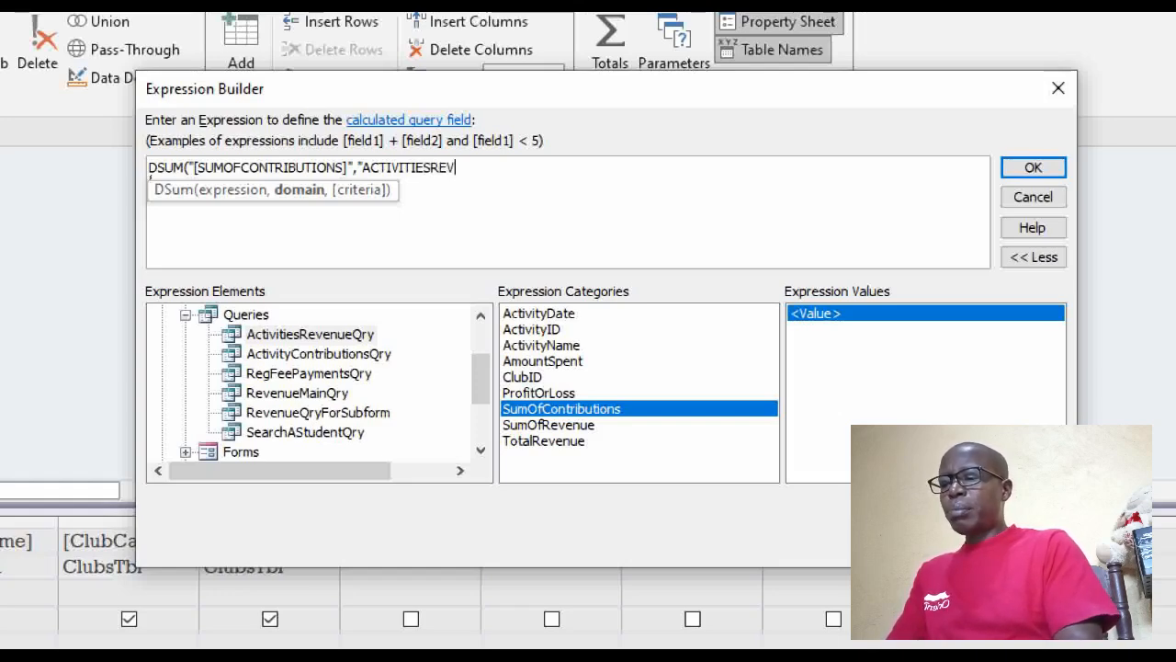
{"action": "type", "text": "ENUEQ"}
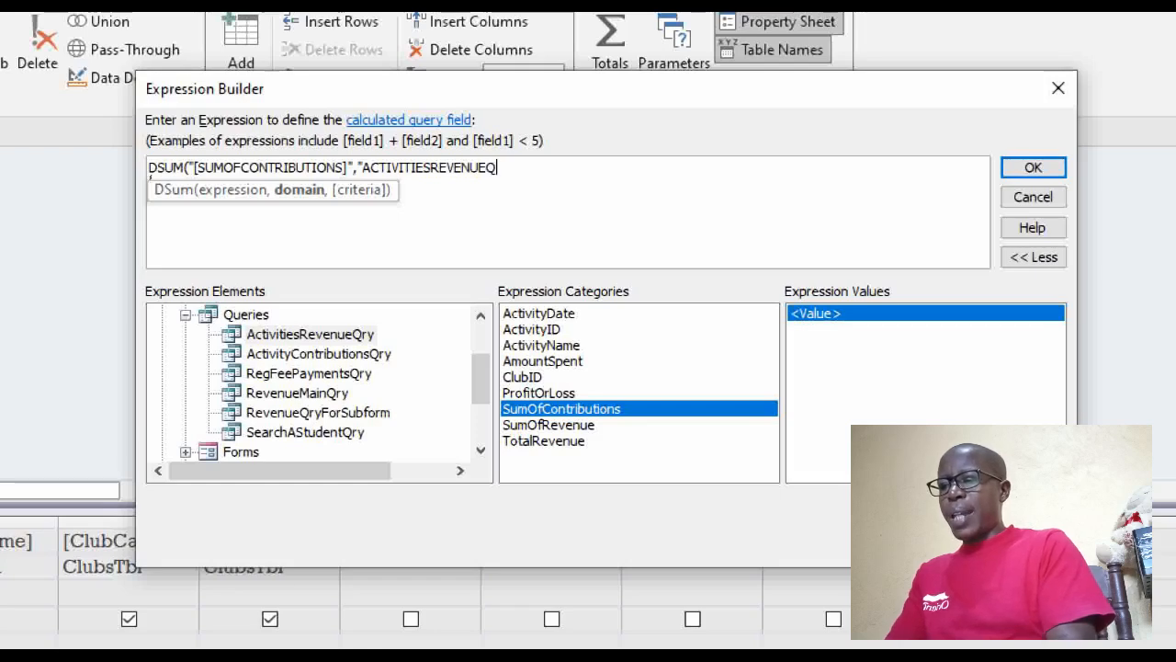
{"action": "type", "text": "RY"}
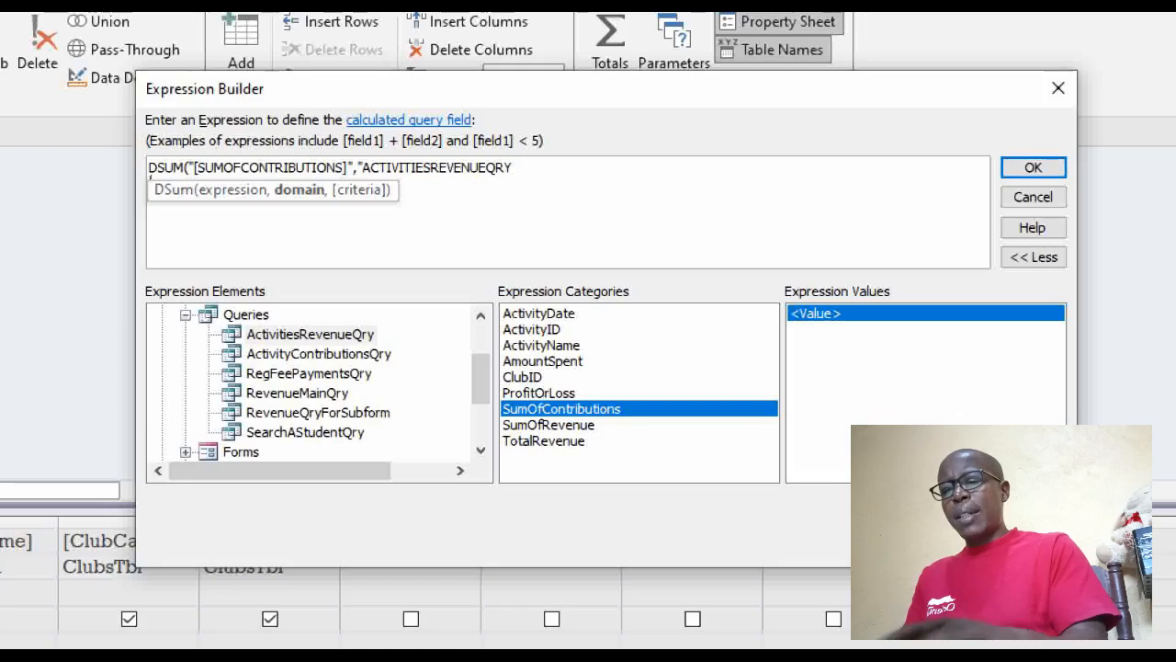
{"action": "type", "text": "\""}
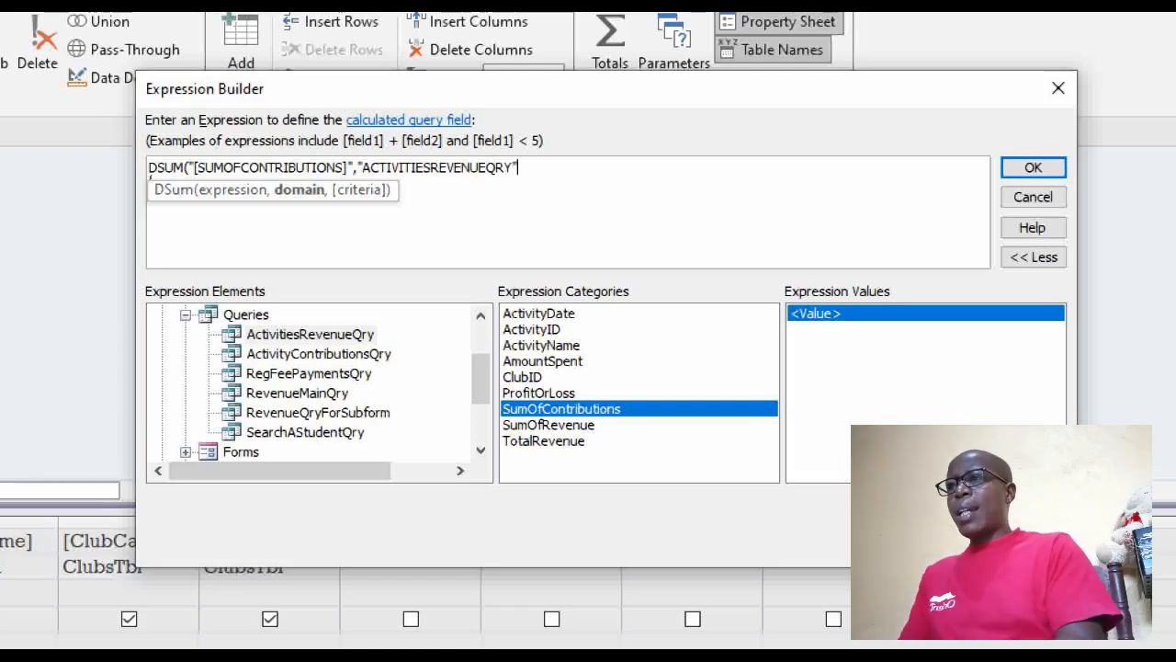
{"action": "type", "text": ","}
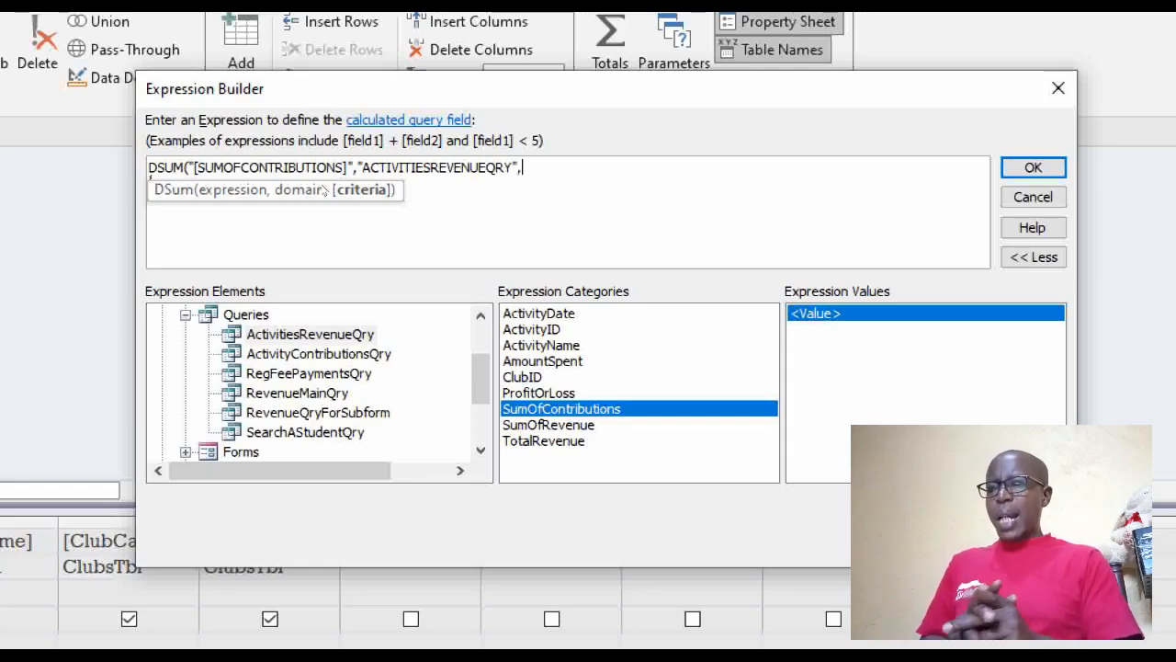
Step: Enter "[CLUBID]="&CLUBID as the DSUM criteria and close the expression's parenthesis
{"action": "type", "text": "\""}
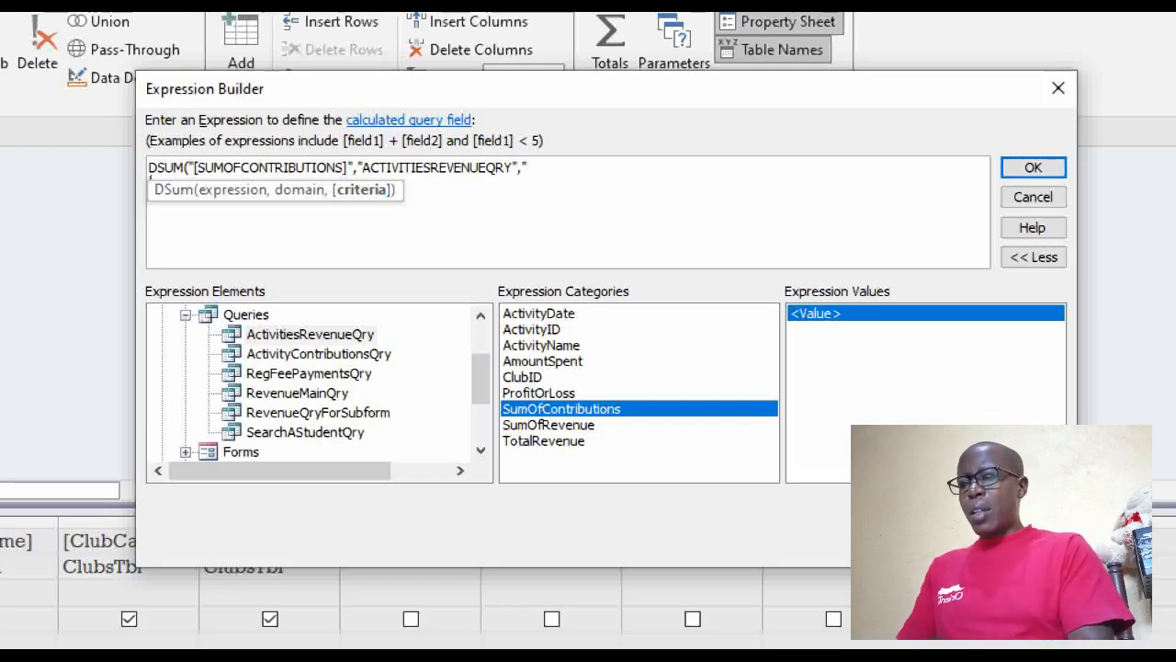
{"action": "type", "text": "["}
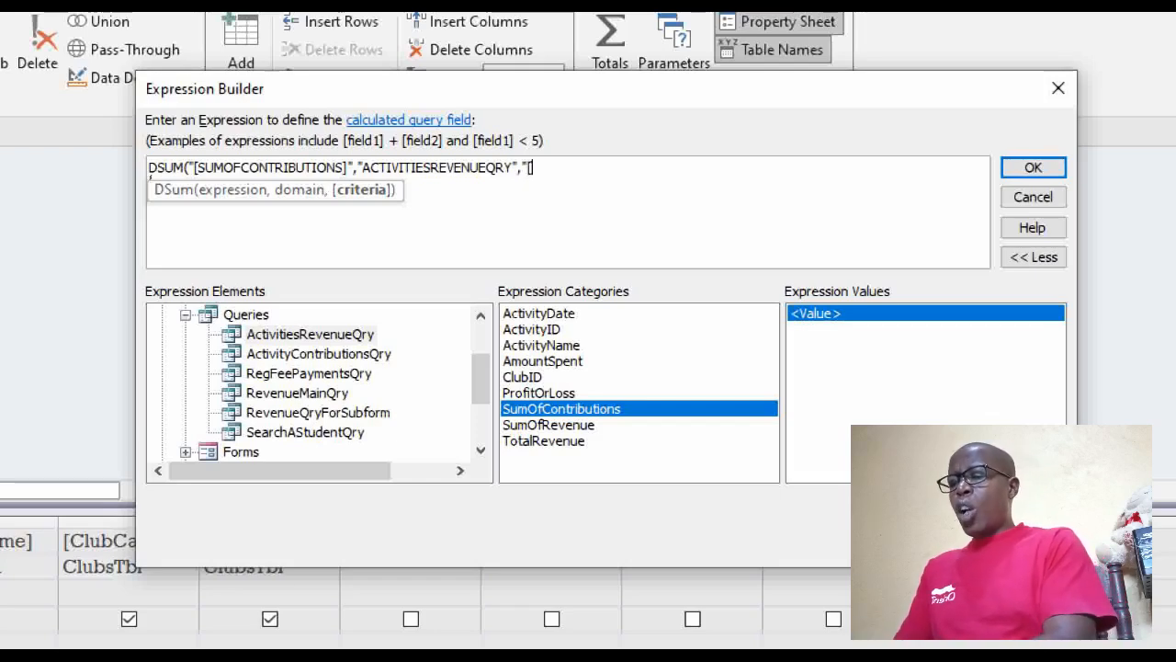
{"action": "type", "text": "CLU"}
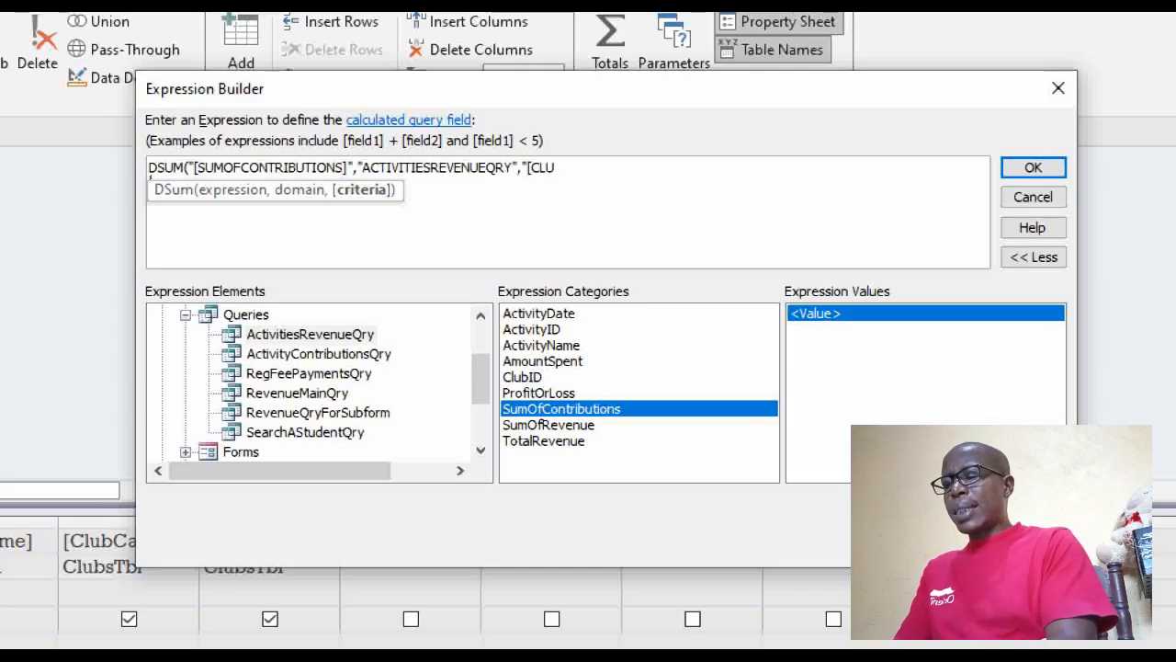
{"action": "type", "text": "BID"}
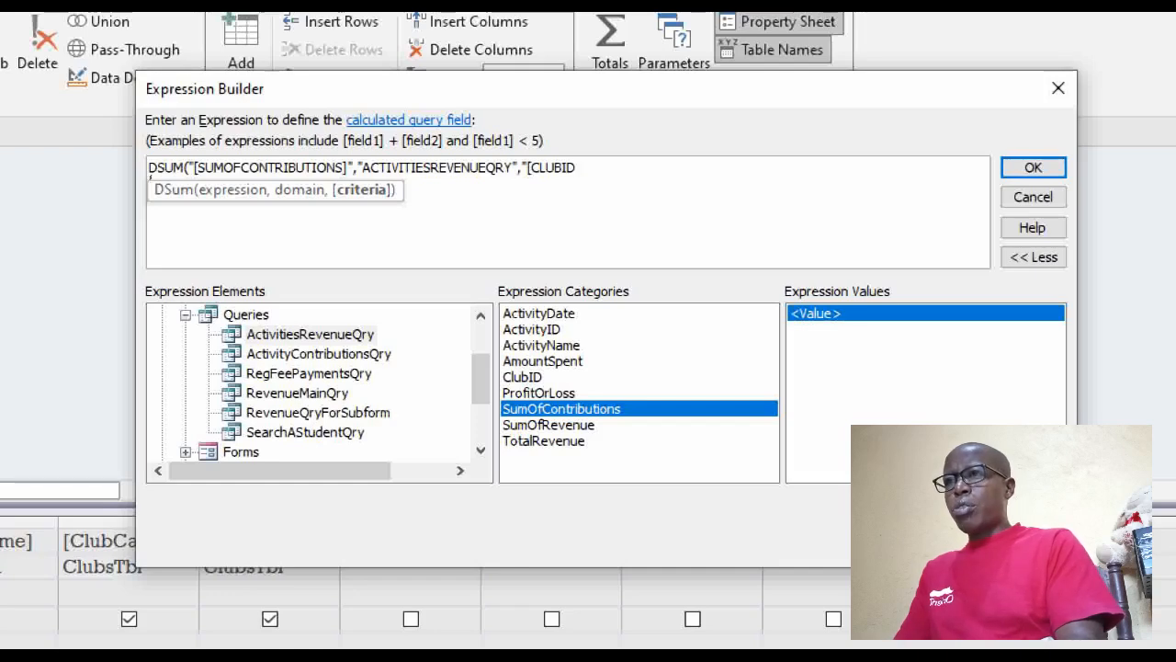
{"action": "type", "text": "]"}
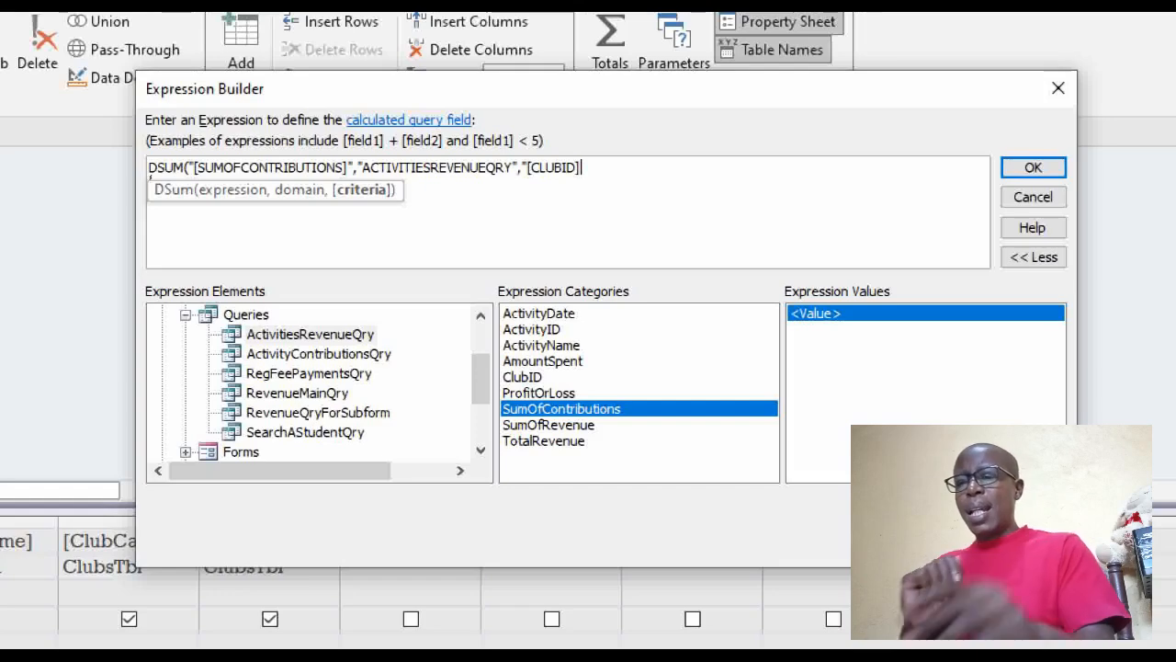
{"action": "type", "text": " ="}
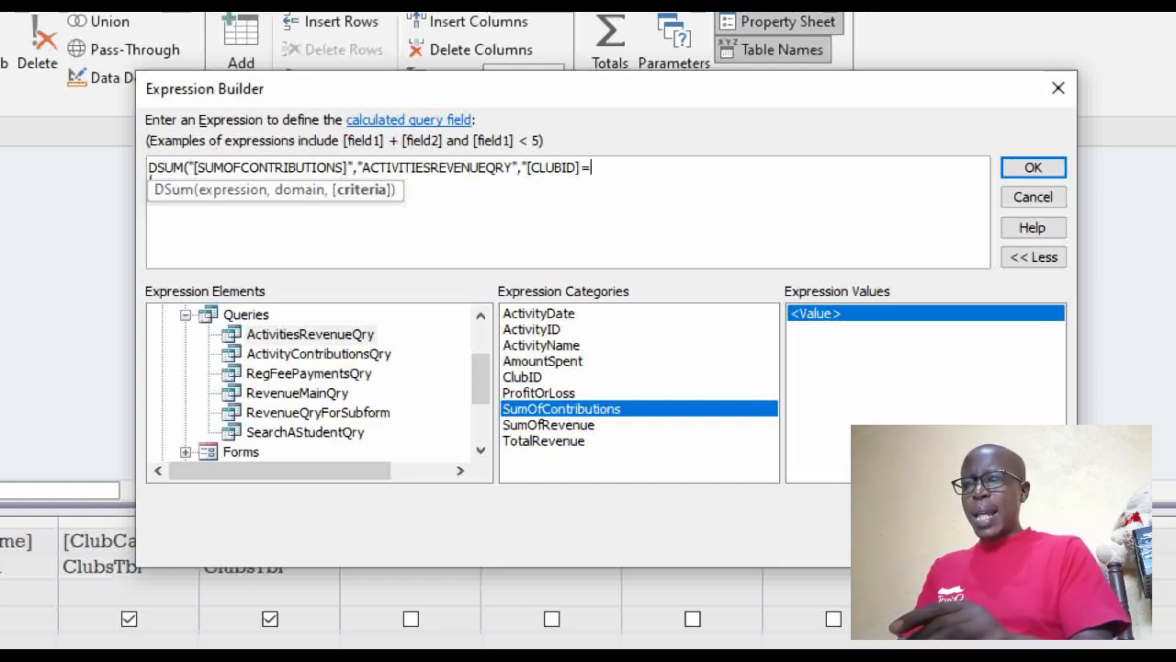
{"action": "type", "text": "\""}
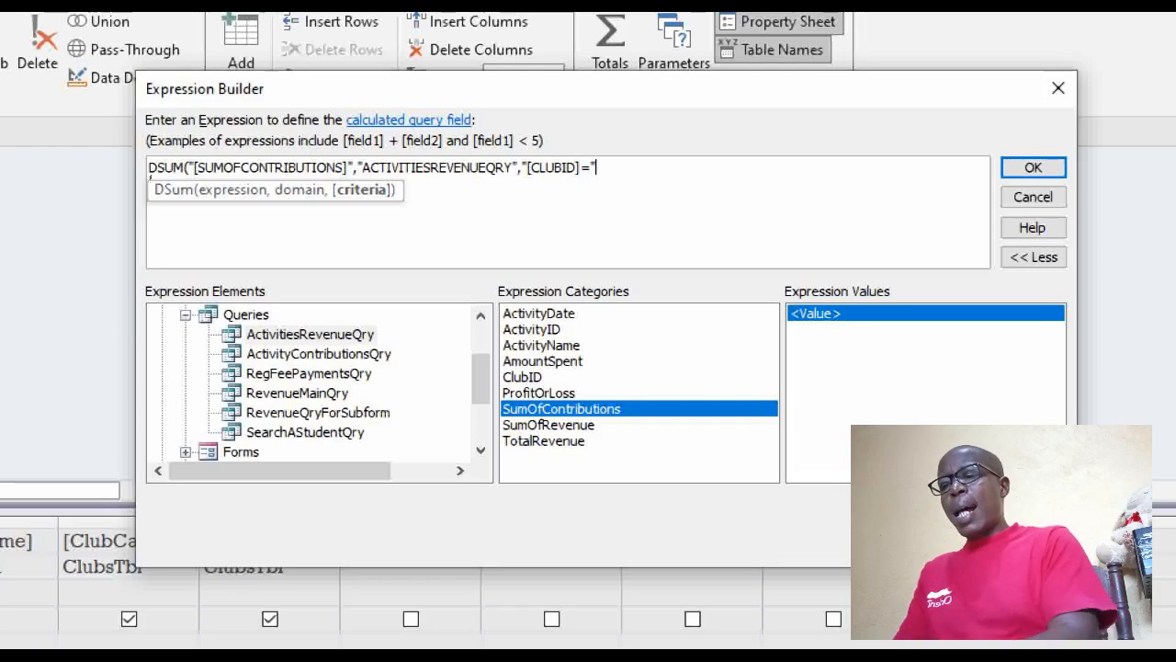
{"action": "type", "text": "&"}
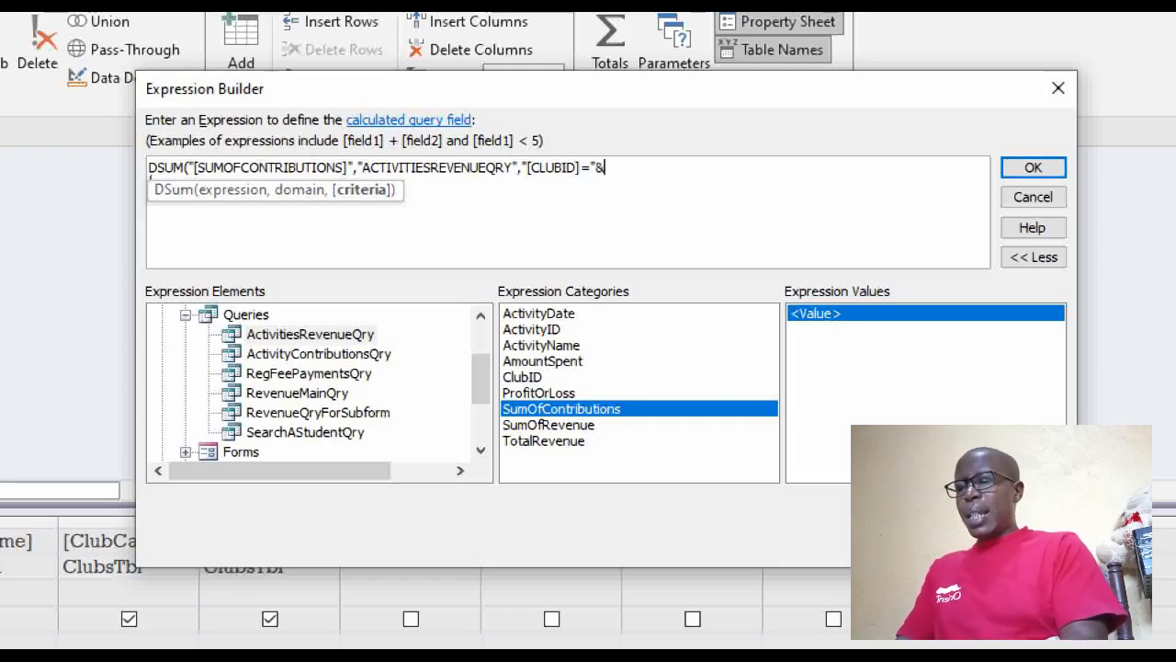
{"action": "type", "text": "CLUN"}
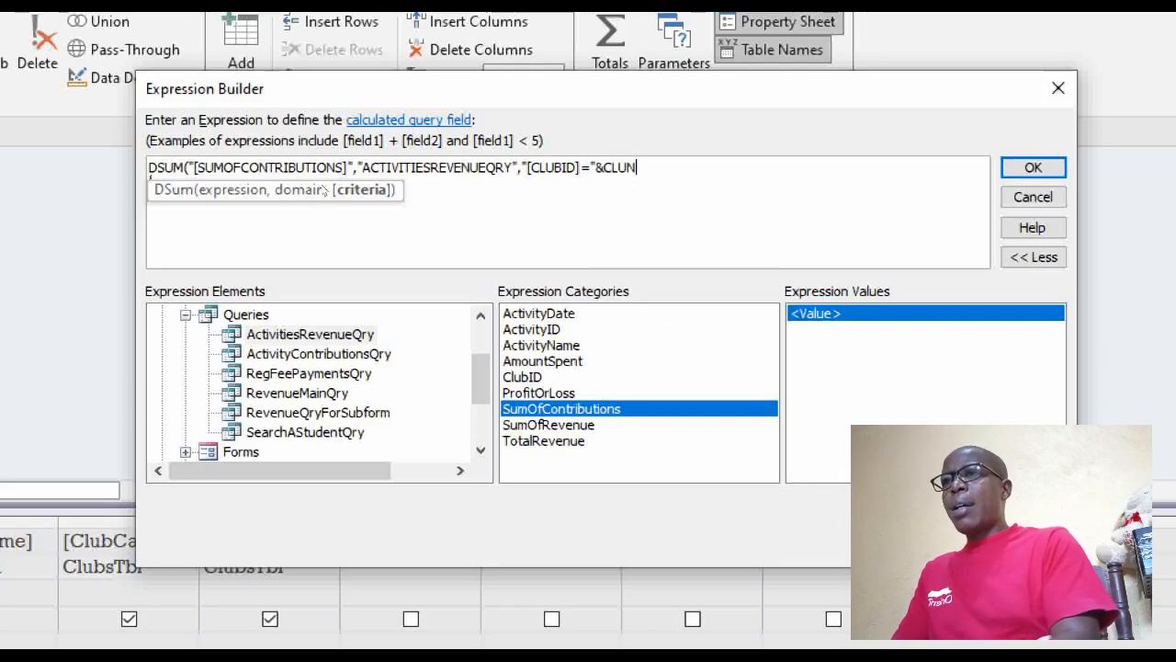
{"action": "key", "text": "BackSpace"}
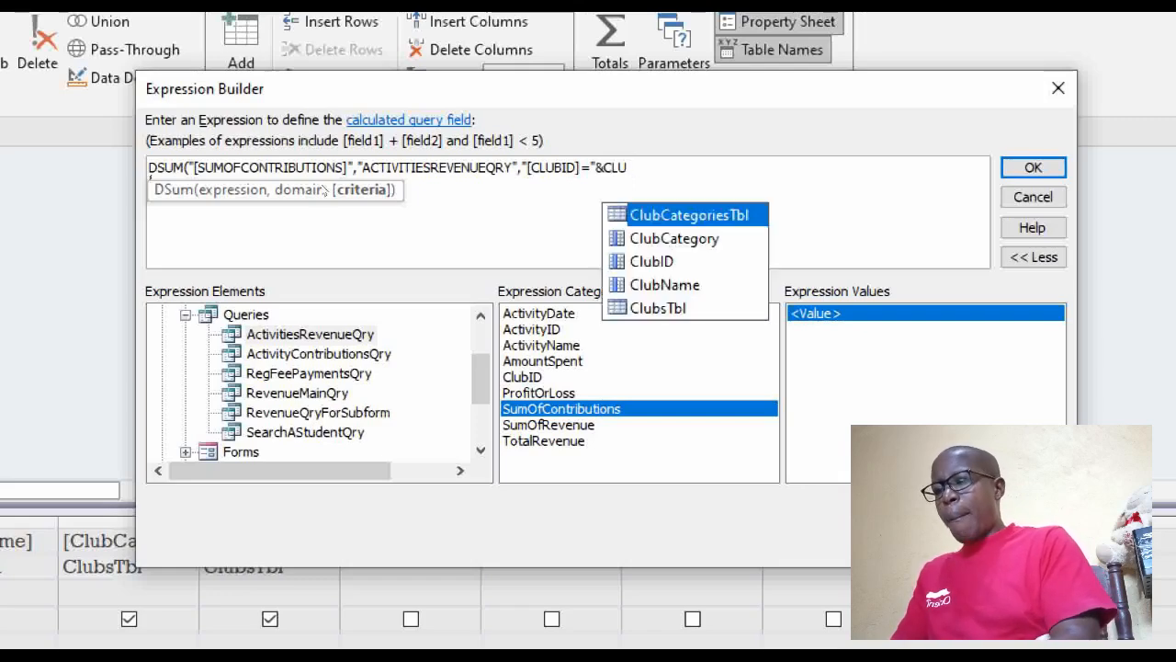
{"action": "type", "text": "ID"}
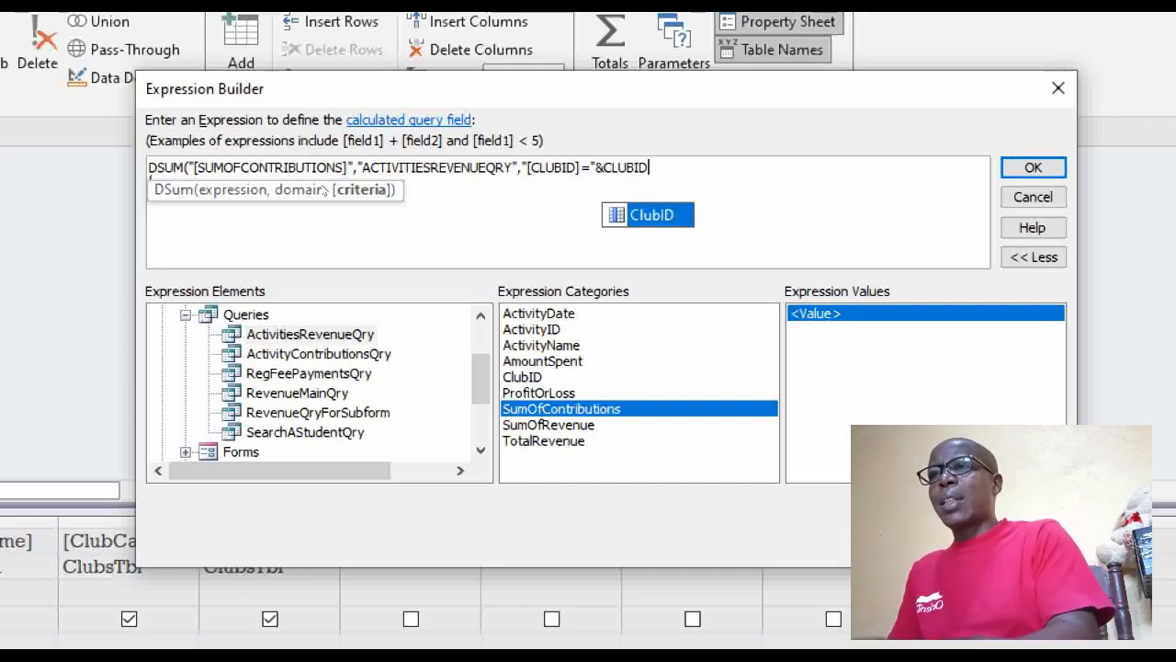
{"action": "type", "text": ")"}
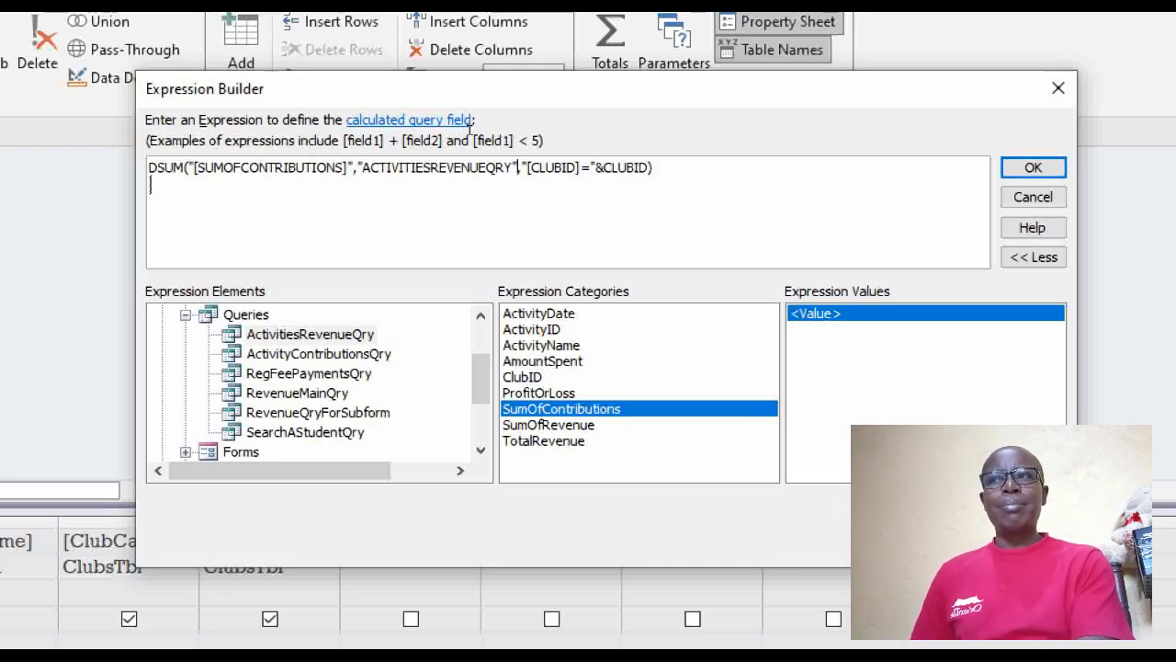
Step: Check the ClubID criteria in the DSUM expression and accept the expression for the calculated field
{"action": "left_click_drag", "start_coordinate": [518, 167], "coordinate": [617, 167]}
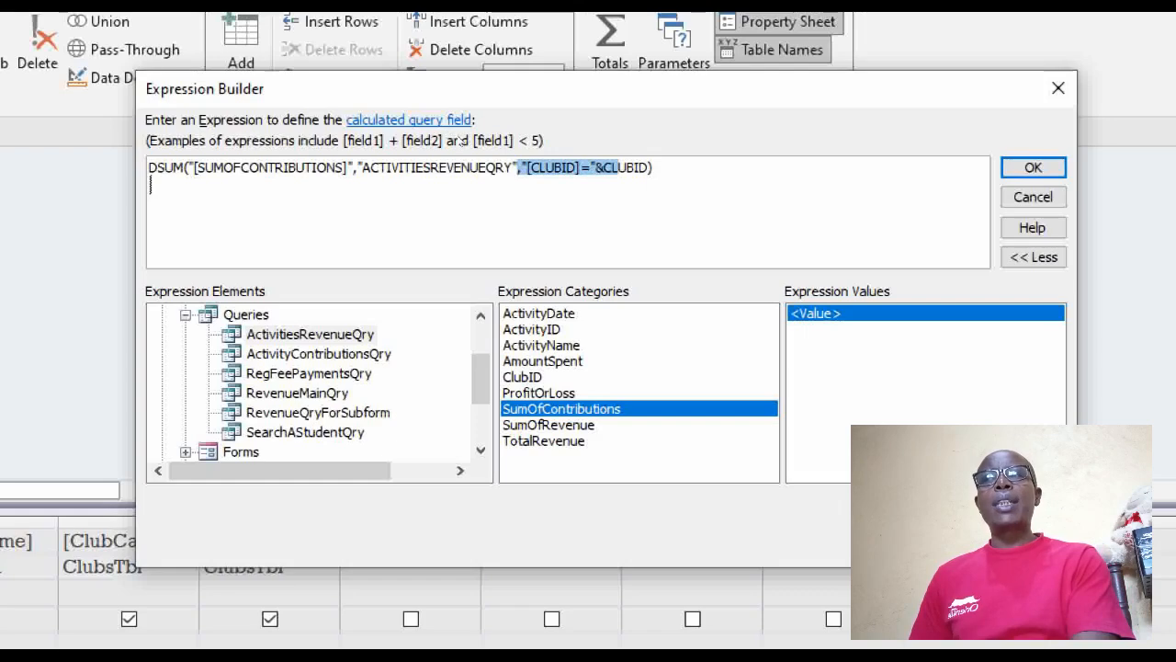
{"action": "left_click", "coordinate": [523, 167]}
{"action": "left_click_drag", "start_coordinate": [523, 167], "coordinate": [640, 167]}
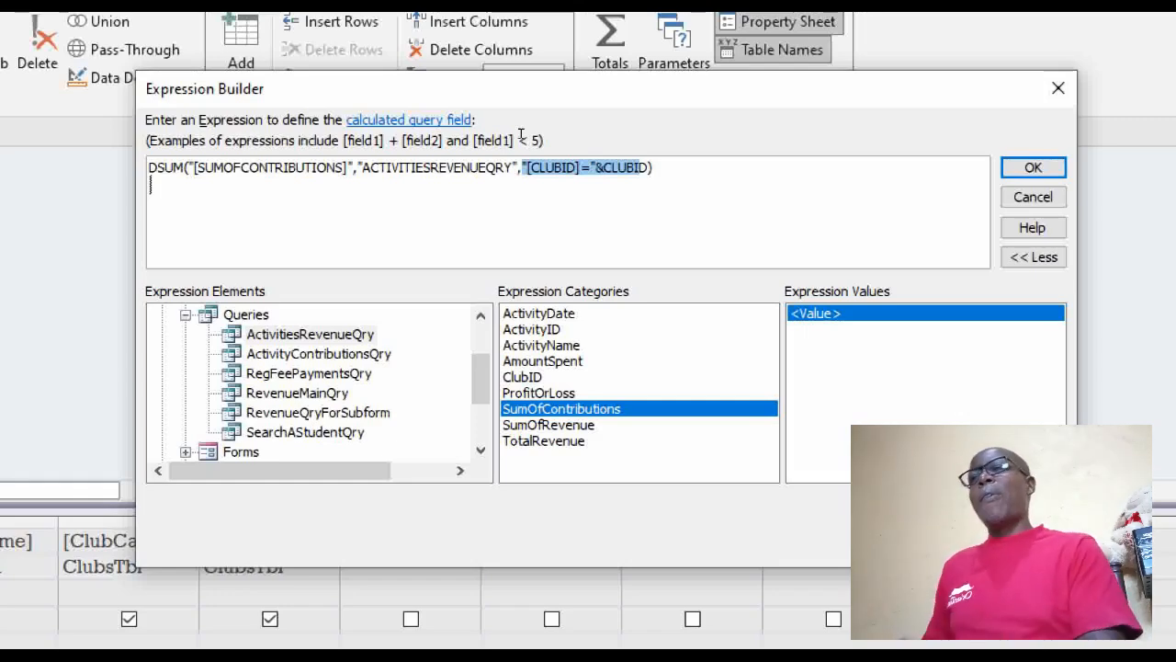
{"action": "left_click", "coordinate": [542, 244]}
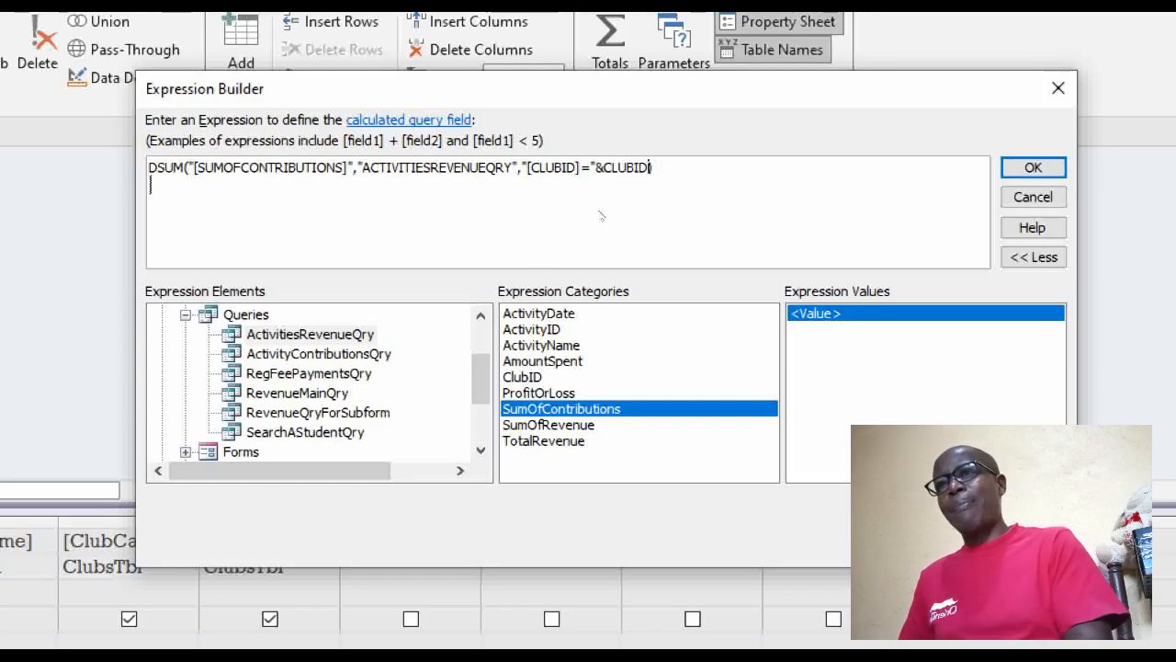
{"action": "key", "text": "Return"}
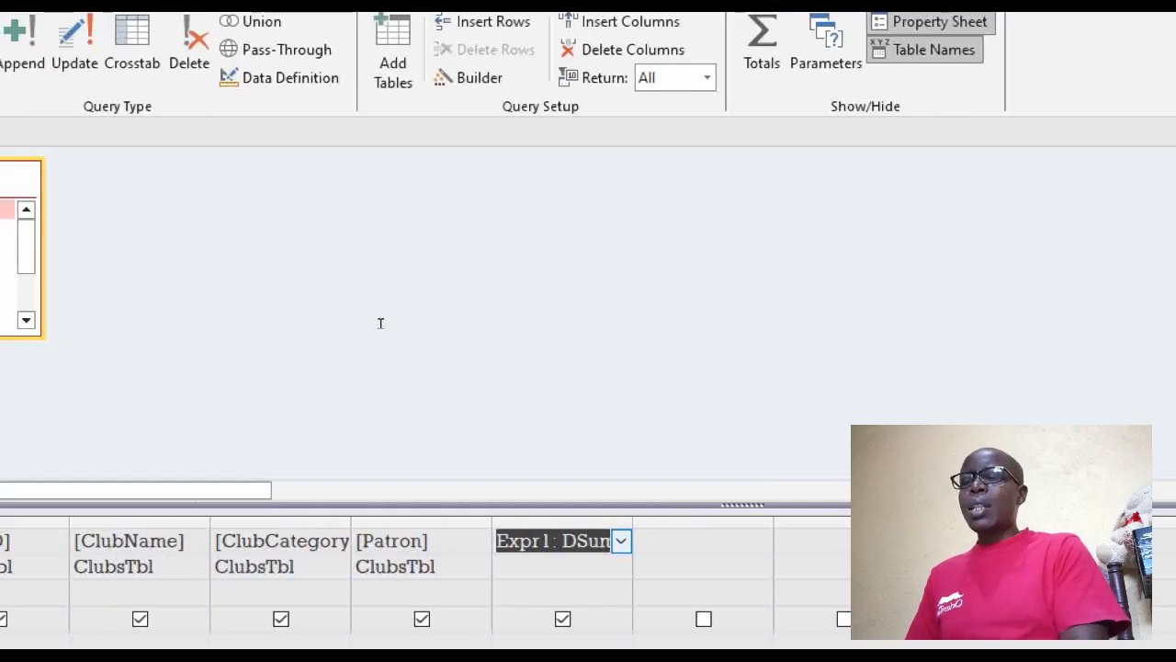
Step: Name the calculated field Contributions, then save RevenueMainQry and show it in Datasheet view
{"action": "double_click", "coordinate": [522, 540]}
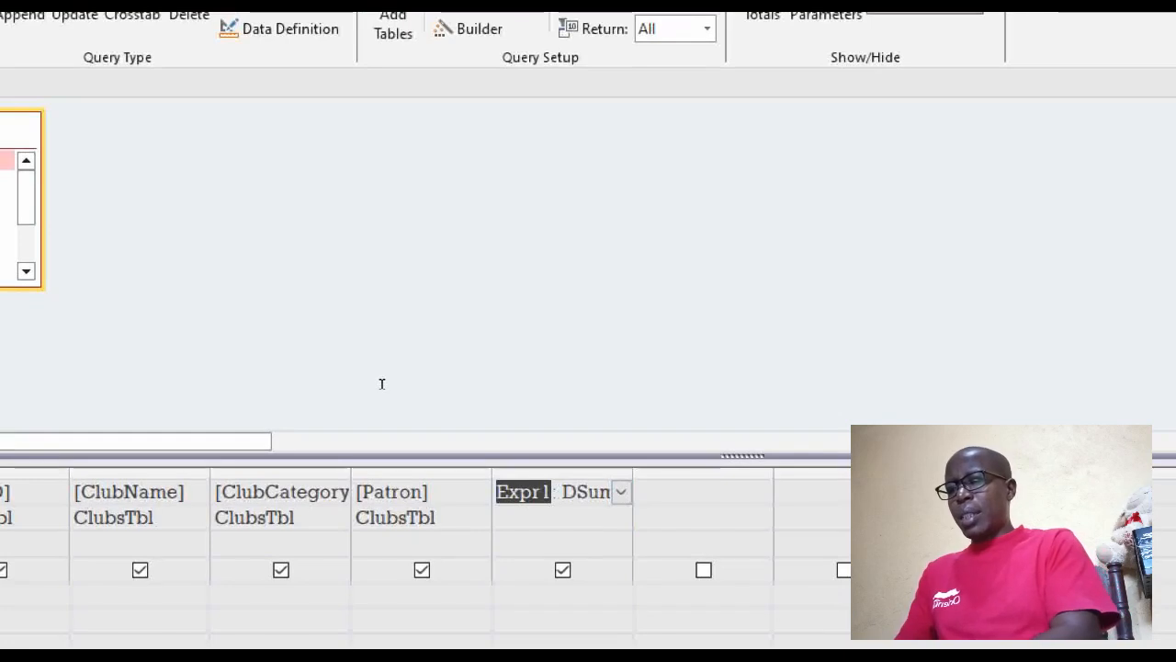
{"action": "type", "text": "Contri"}
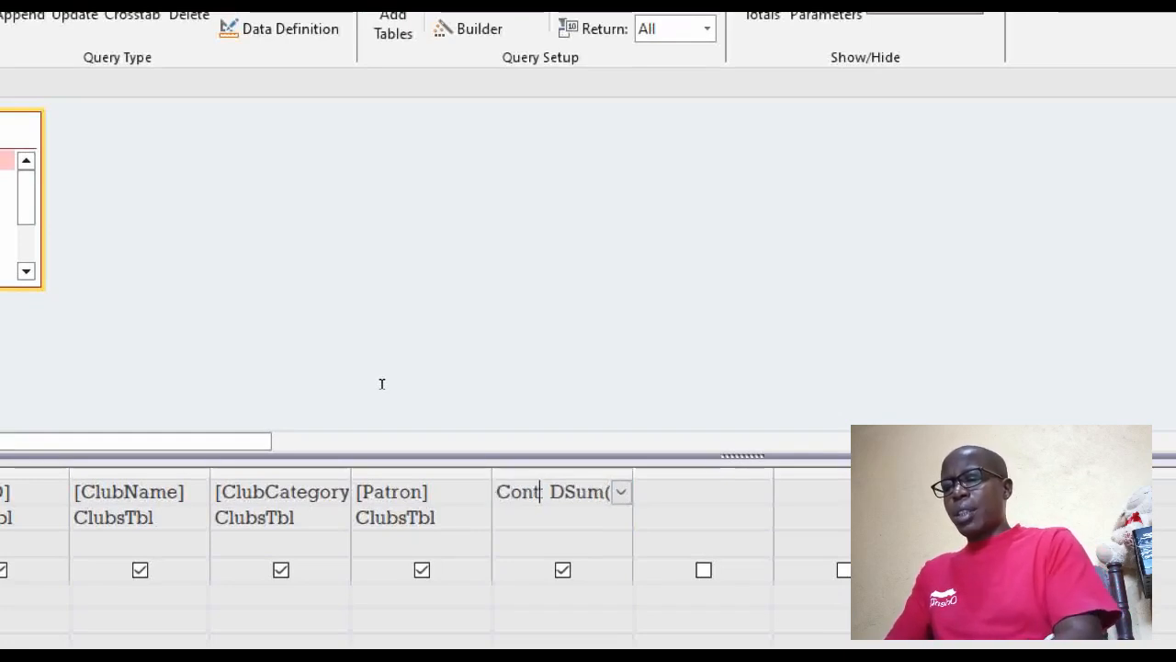
{"action": "type", "text": "but"}
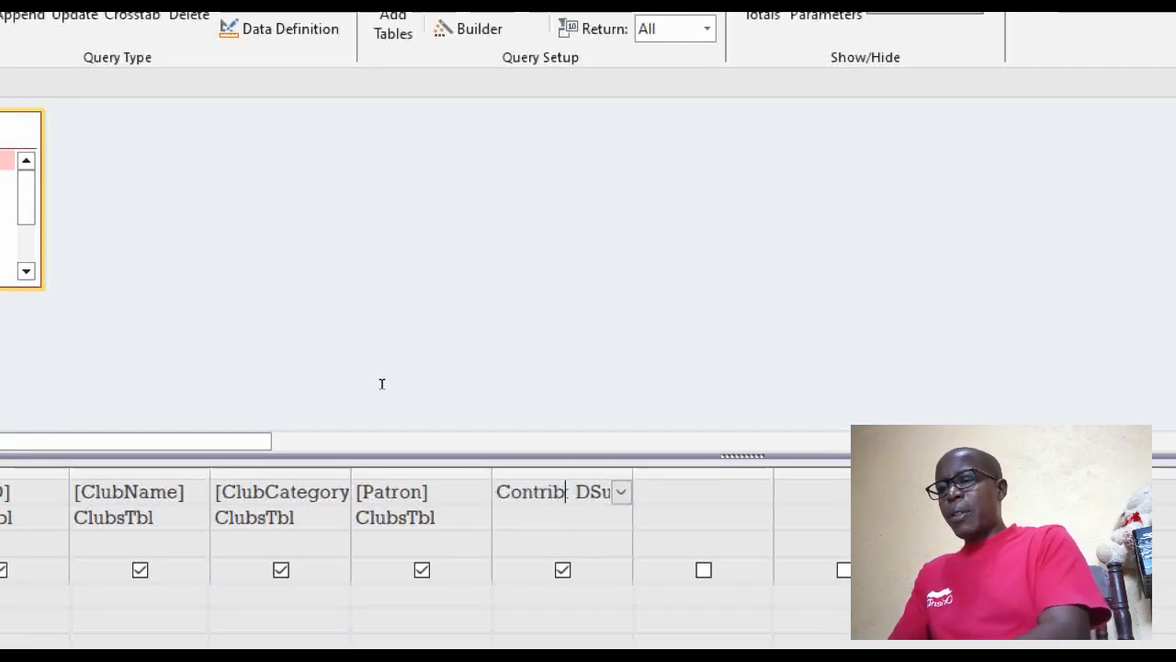
{"action": "type", "text": "ions"}
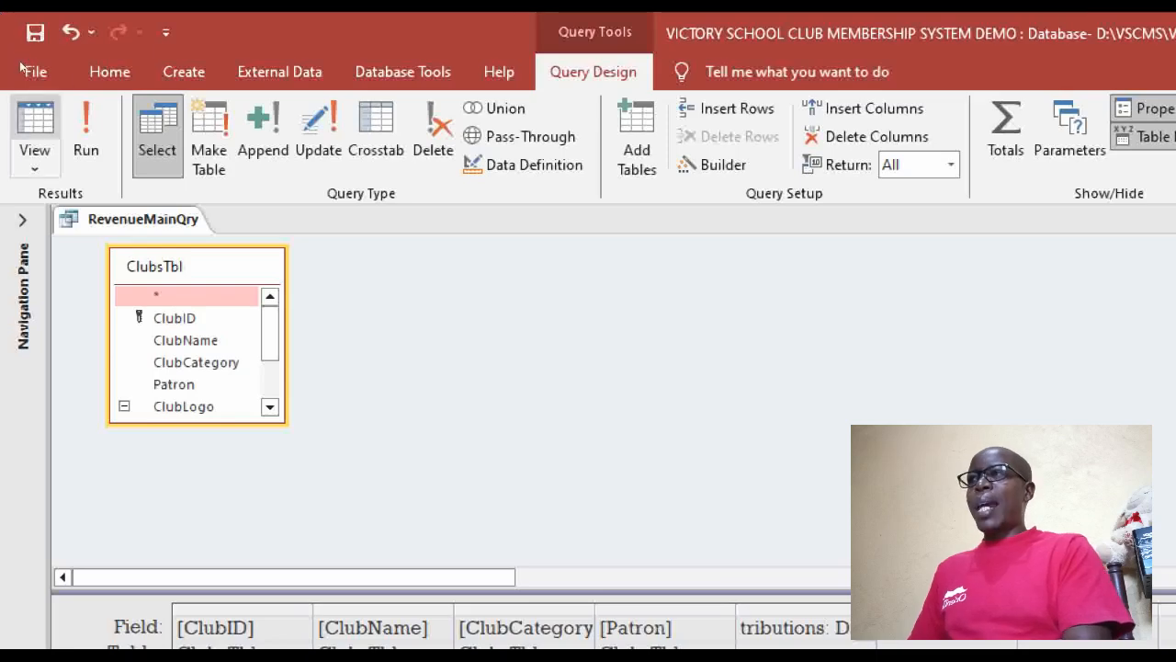
{"action": "left_click", "coordinate": [34, 35]}
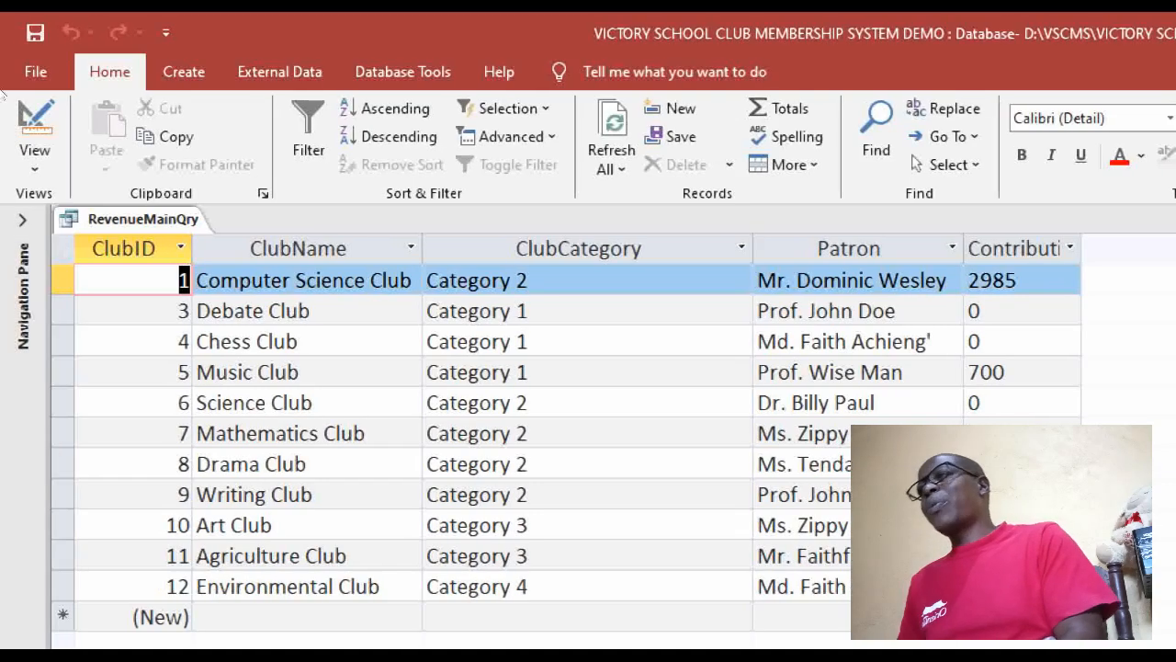
Step: Return RevenueMainQry to Design view, open the Expression Builder for the column after Contributions, and list the fields of ActivitiesRevenueQry
{"action": "left_click", "coordinate": [35, 129]}
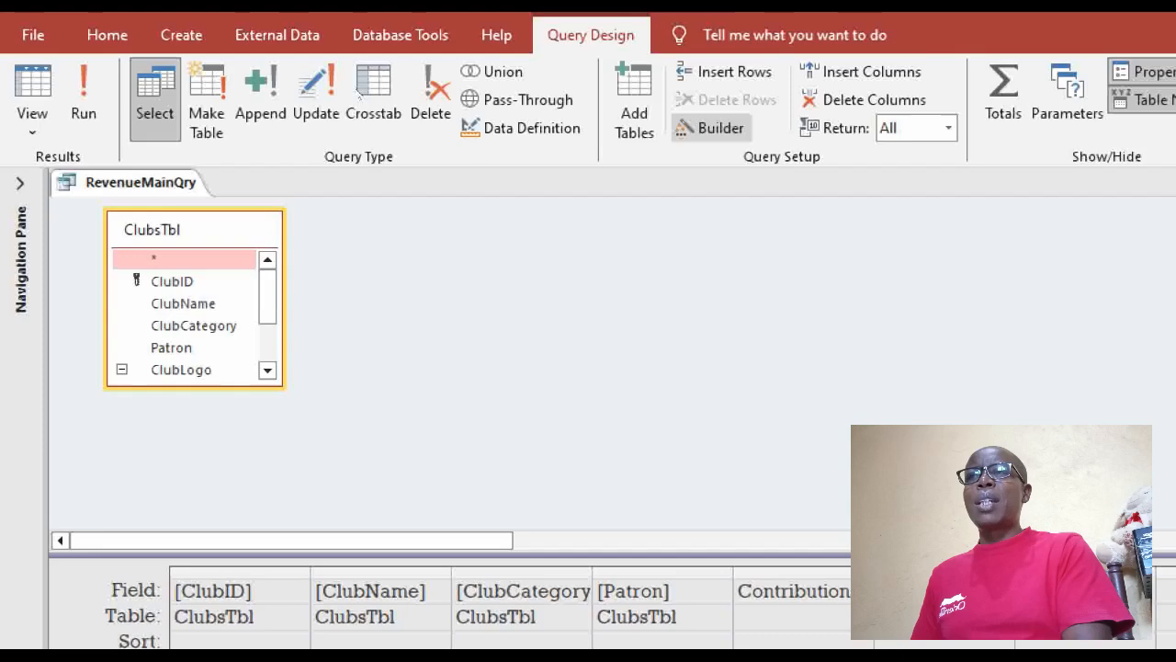
{"action": "left_click", "coordinate": [720, 128]}
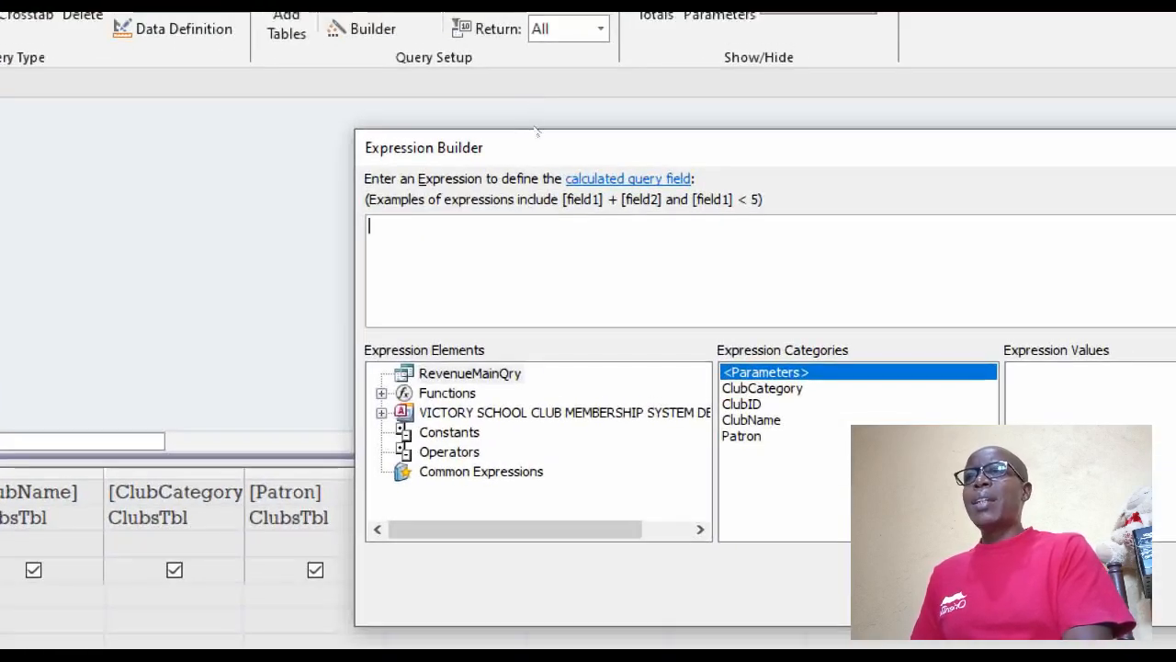
{"action": "left_click_drag", "start_coordinate": [536, 148], "coordinate": [320, 100]}
{"action": "left_click_drag", "start_coordinate": [421, 124], "coordinate": [391, 120]}
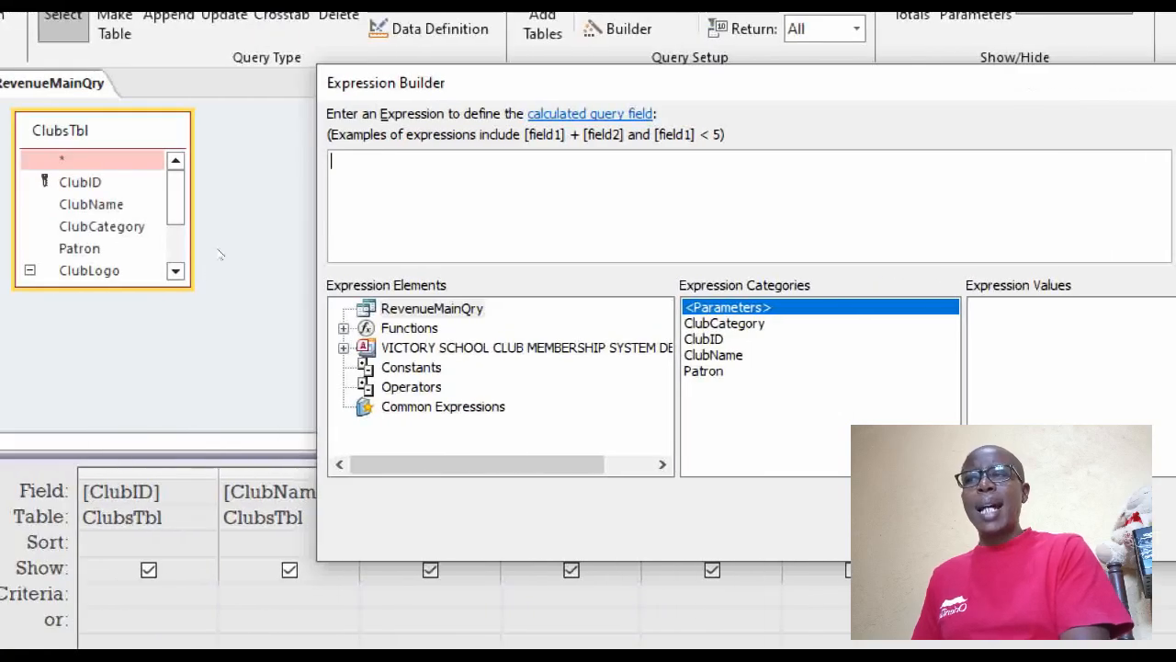
{"action": "left_click", "coordinate": [344, 348]}
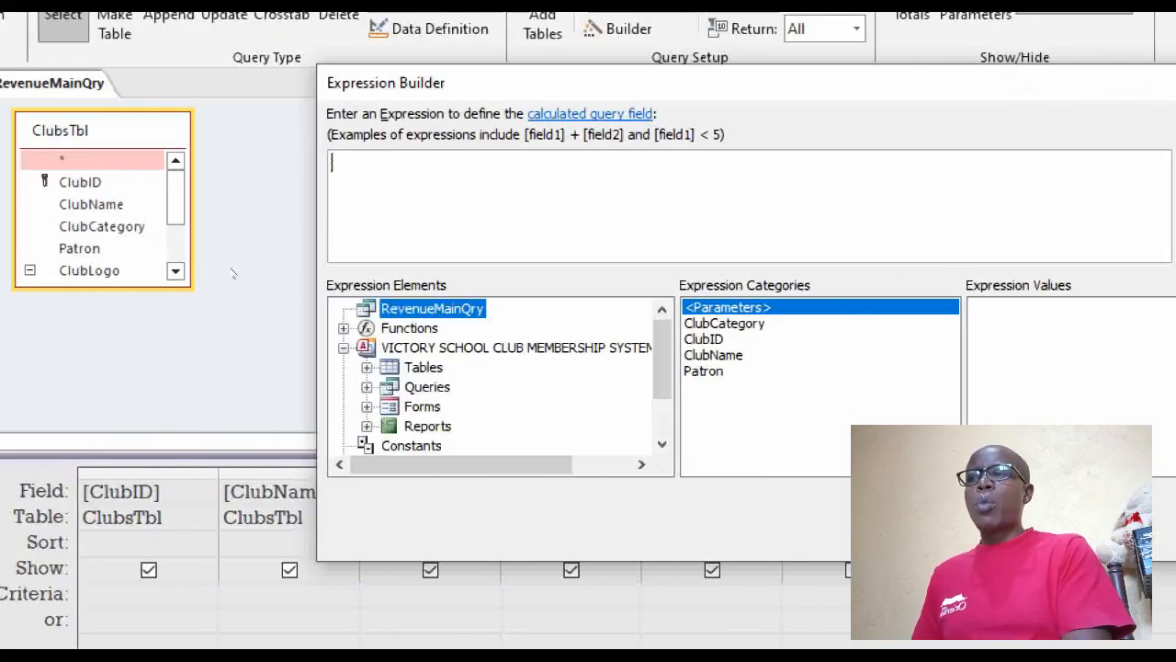
{"action": "left_click", "coordinate": [367, 387]}
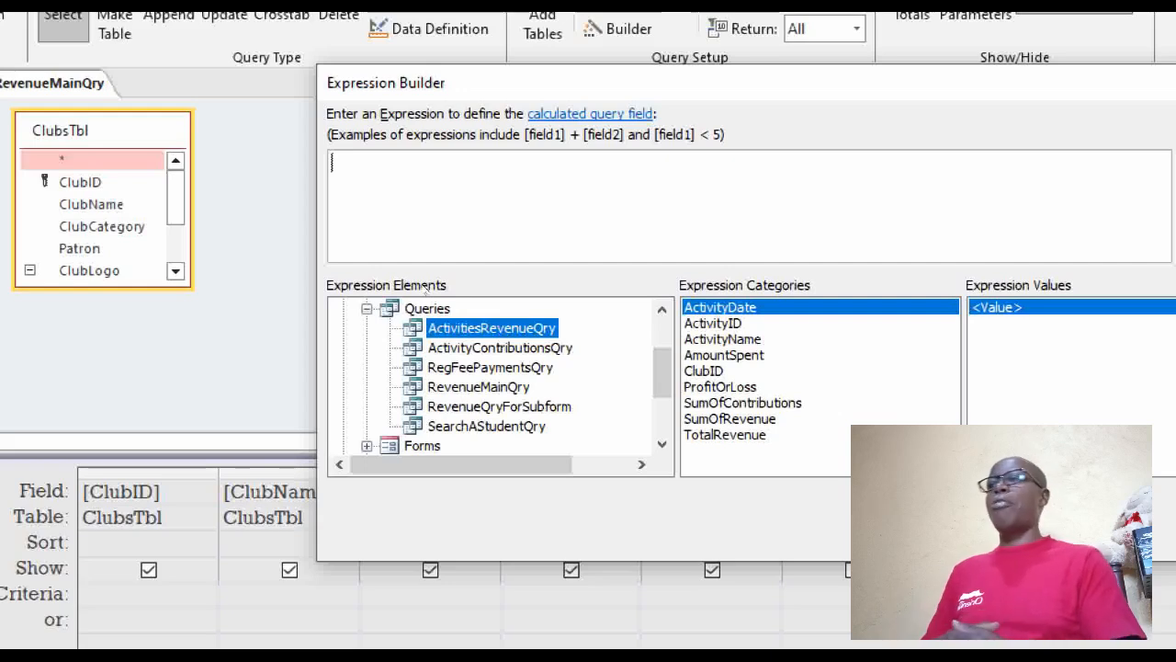
{"action": "left_click", "coordinate": [235, 169]}
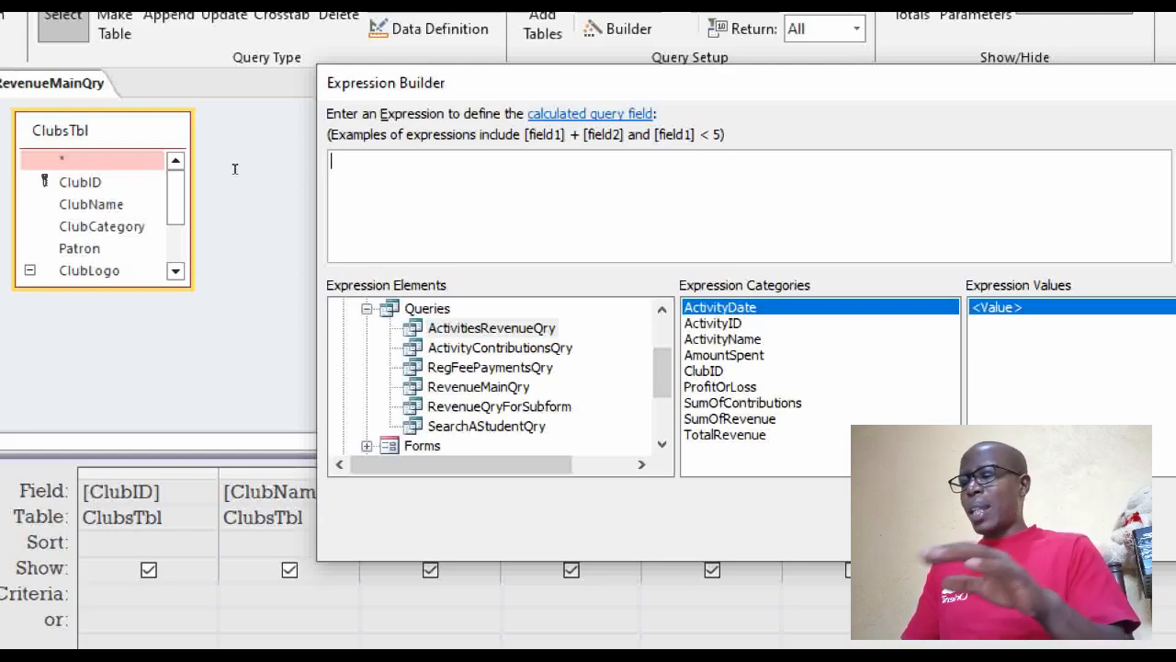
Step: Start a DSUM expression with "[SUMOFREVENUE]" as its first argument
{"action": "type", "text": "DSU"}
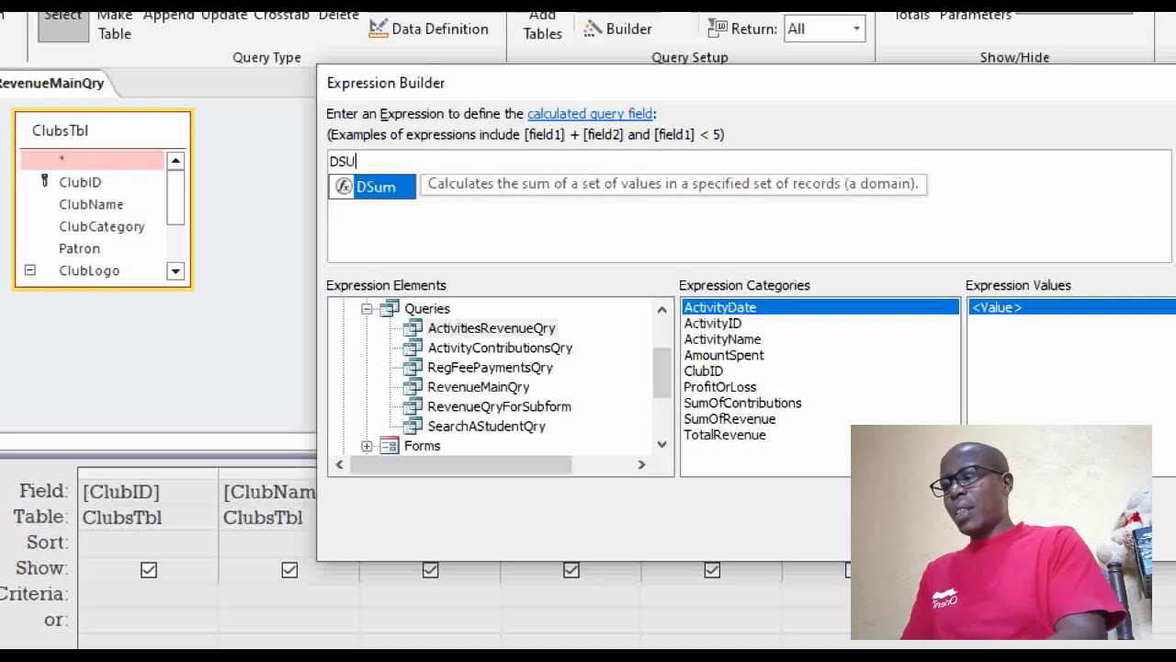
{"action": "type", "text": "M("}
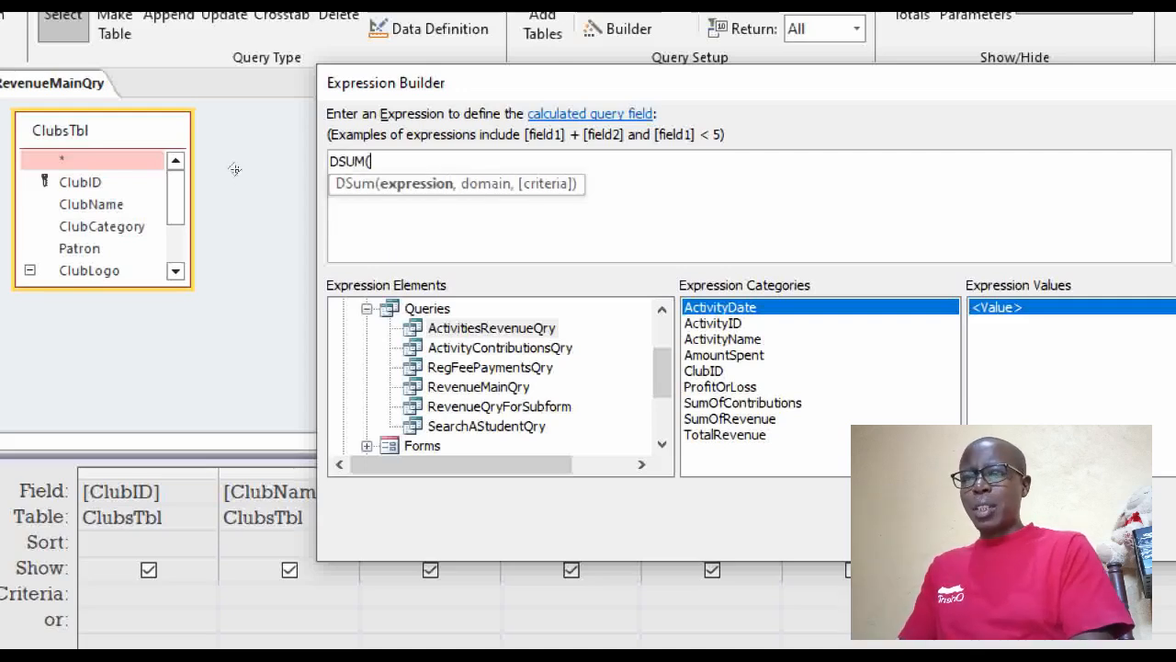
{"action": "type", "text": "\""}
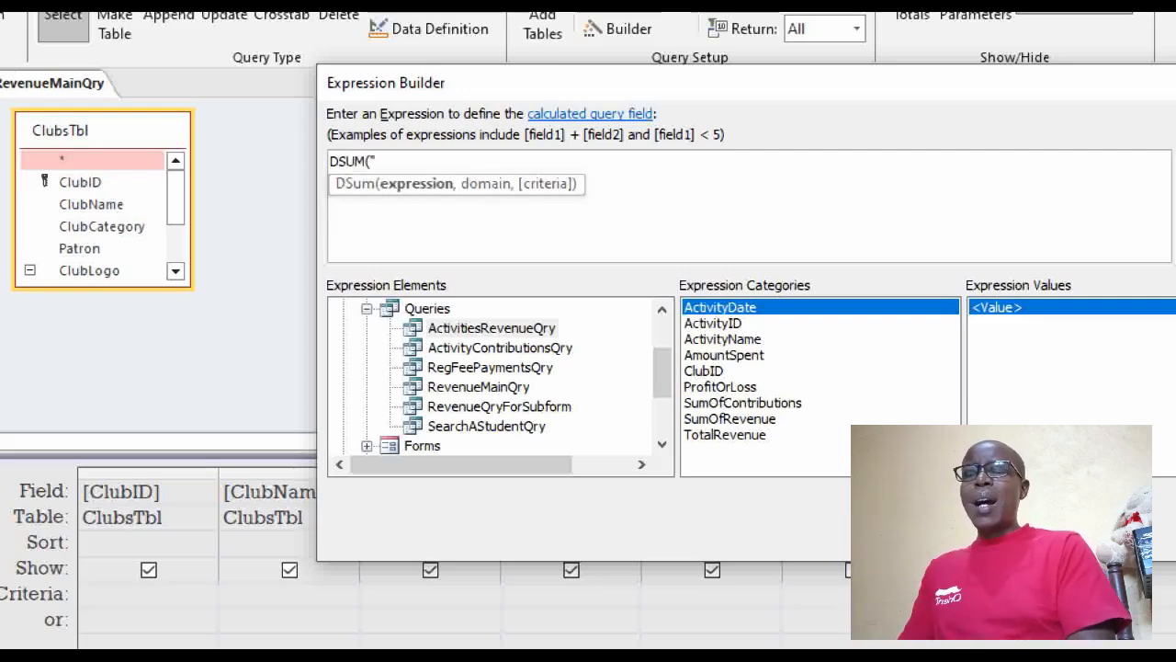
{"action": "type", "text": "["}
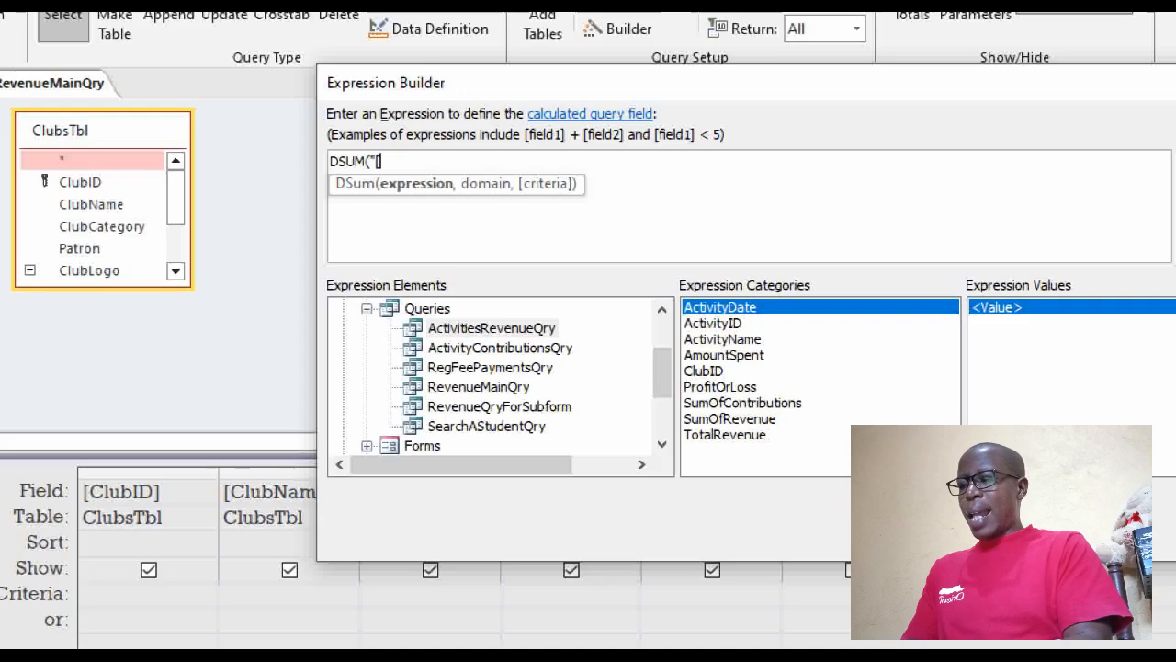
{"action": "type", "text": "SUM"}
{"action": "type", "text": "O"}
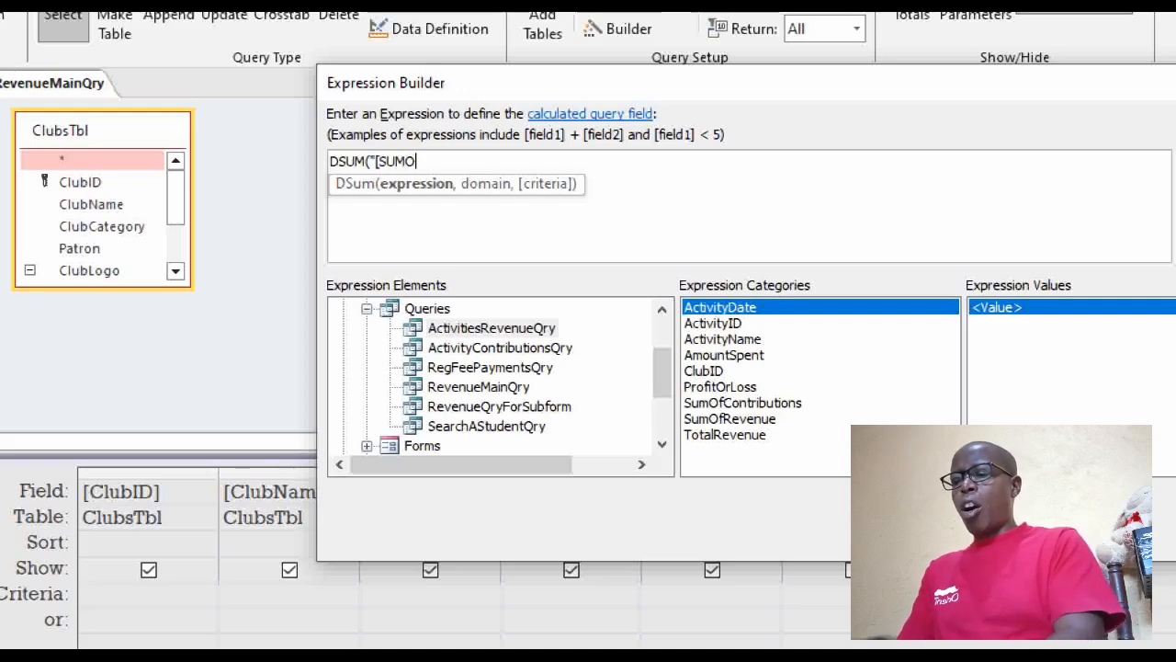
{"action": "type", "text": "FREVEN"}
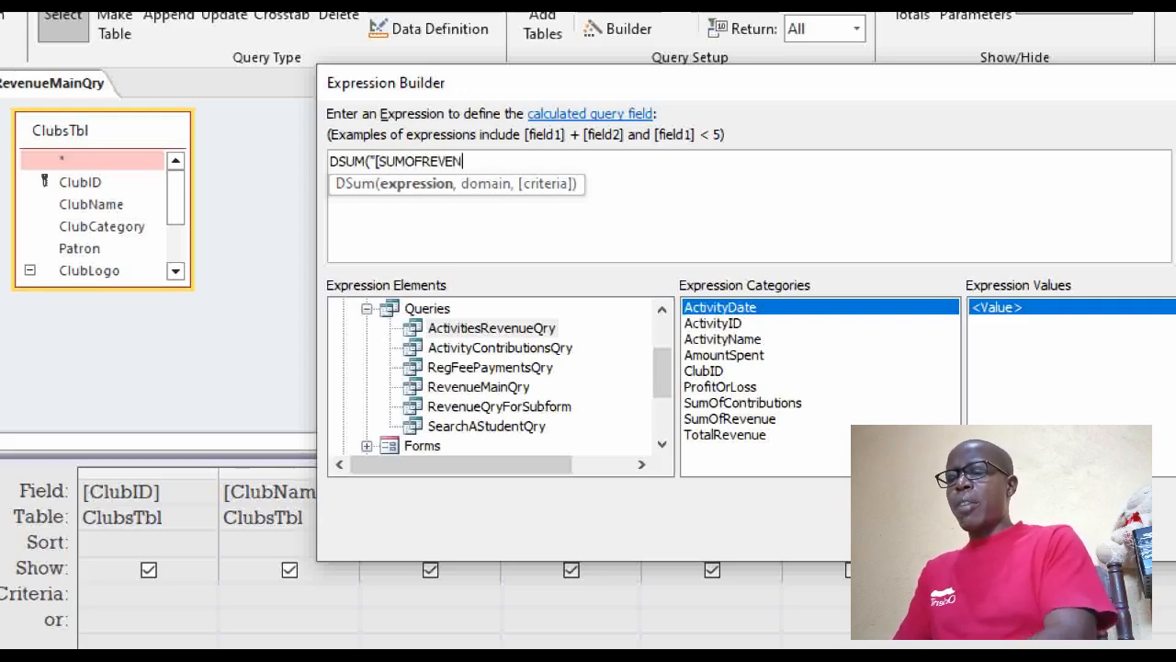
{"action": "type", "text": "UE]"}
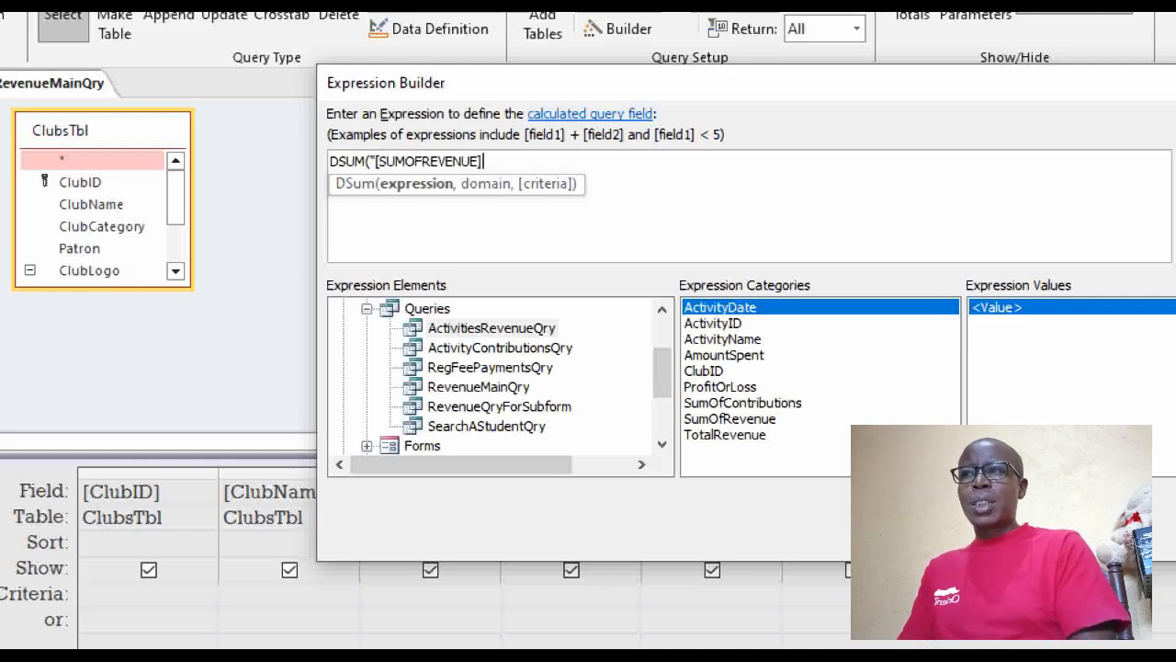
{"action": "type", "text": "\","}
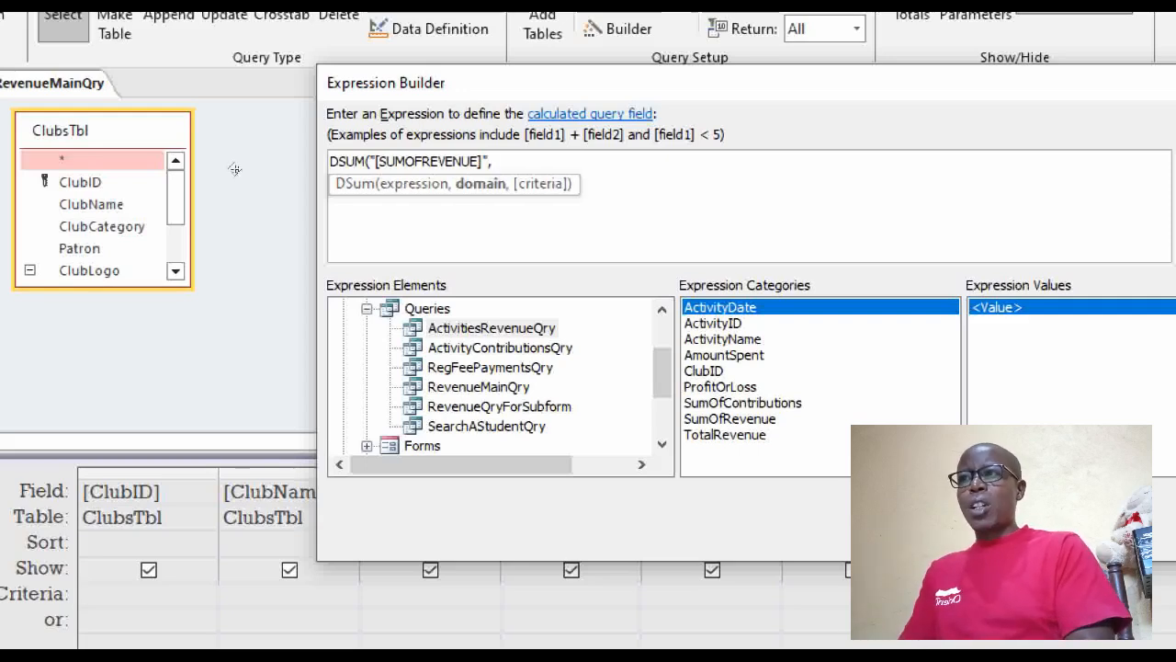
Step: Add "ACTIVITIESREVENUEQRY" as the domain argument of the SUMOFREVENUE DSUM expression
{"action": "type", "text": "\""}
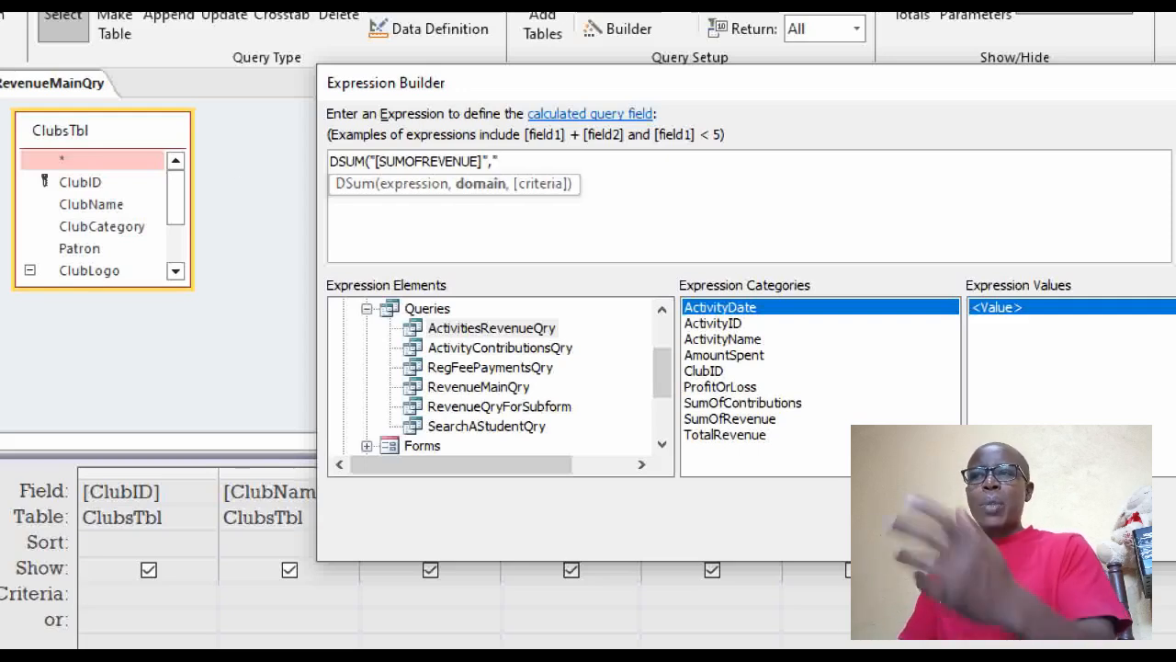
{"action": "type", "text": "AC"}
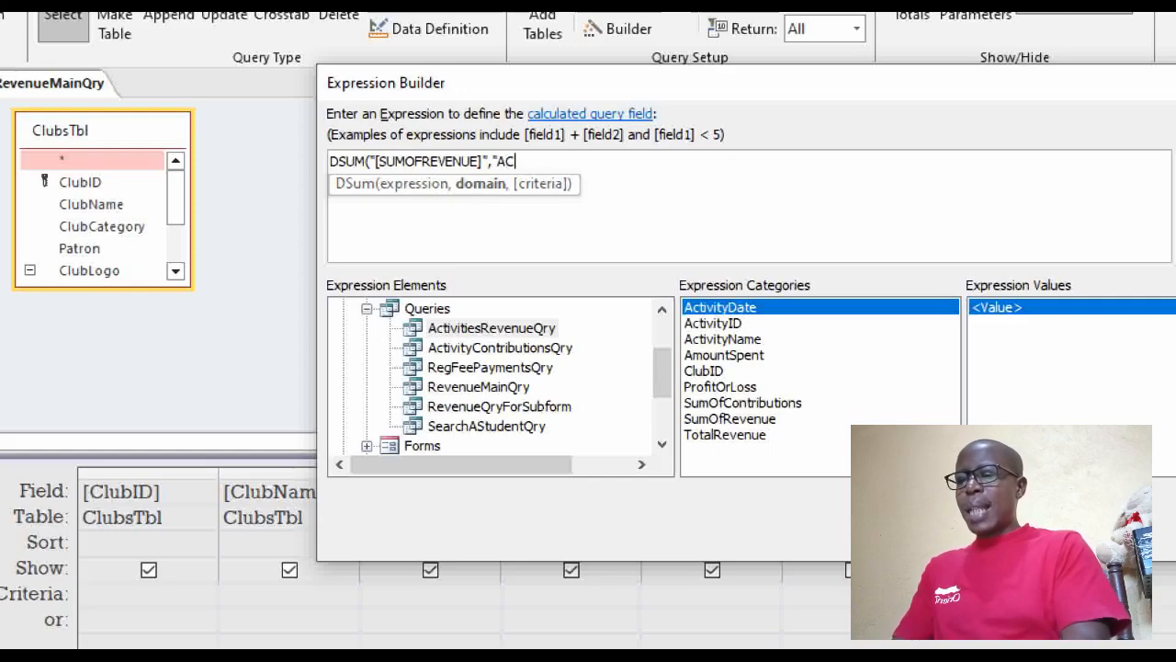
{"action": "type", "text": "TIVITIES"}
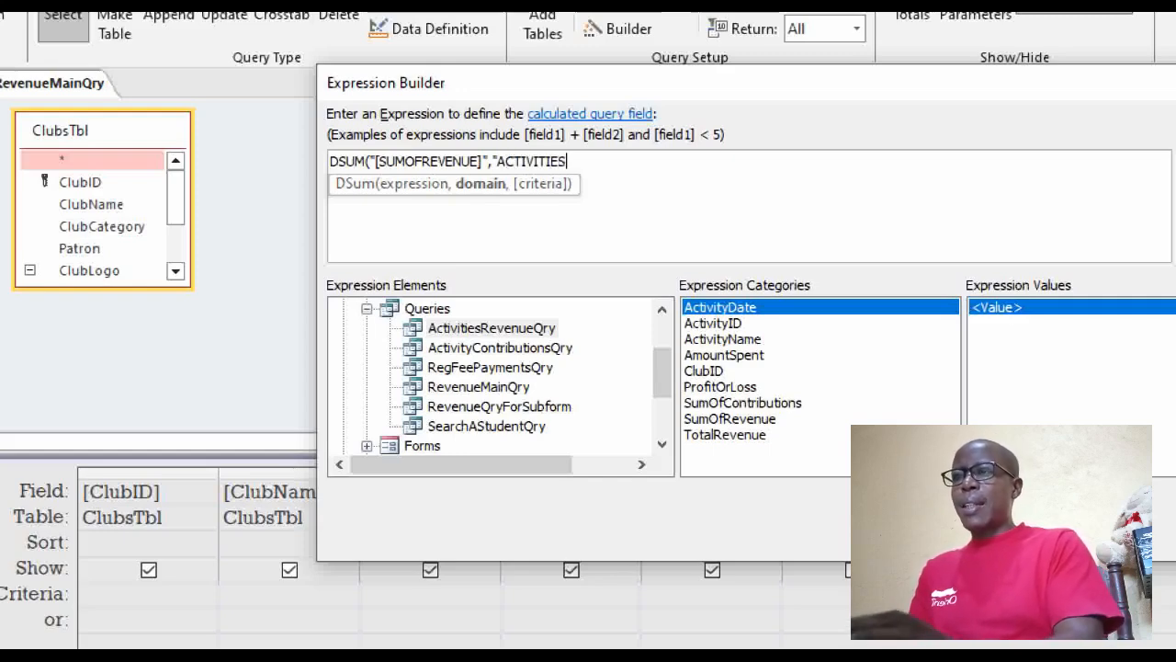
{"action": "type", "text": "RENE"}
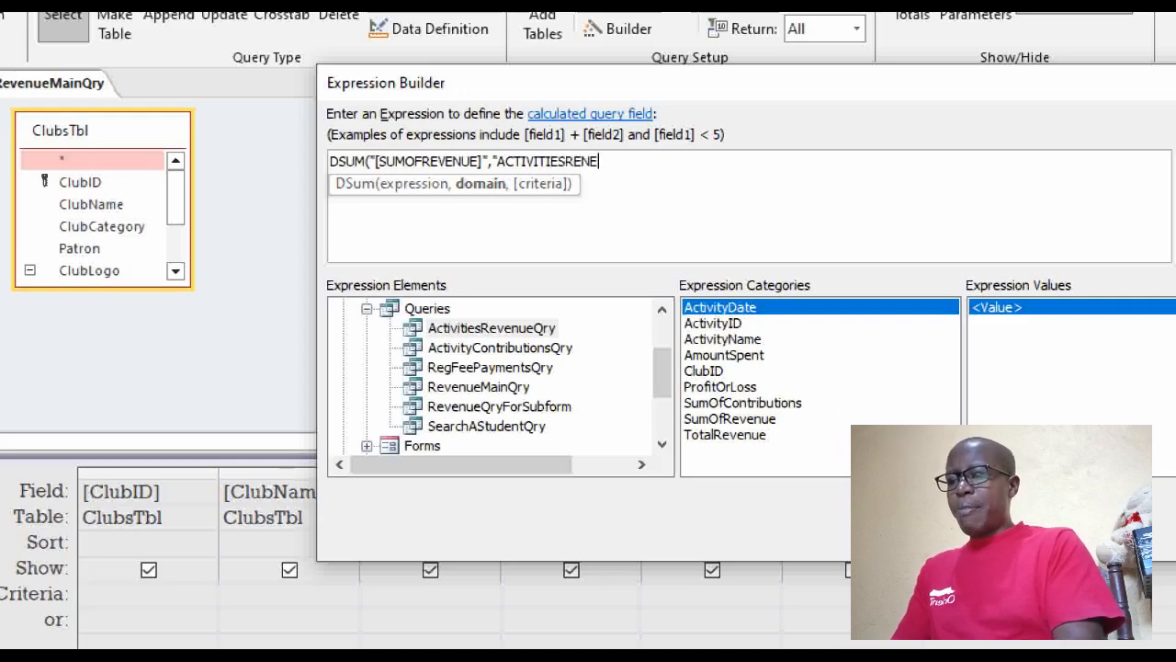
{"action": "key", "text": "BackSpace"}
{"action": "key", "text": "BackSpace"}
{"action": "key", "text": "BackSpace"}
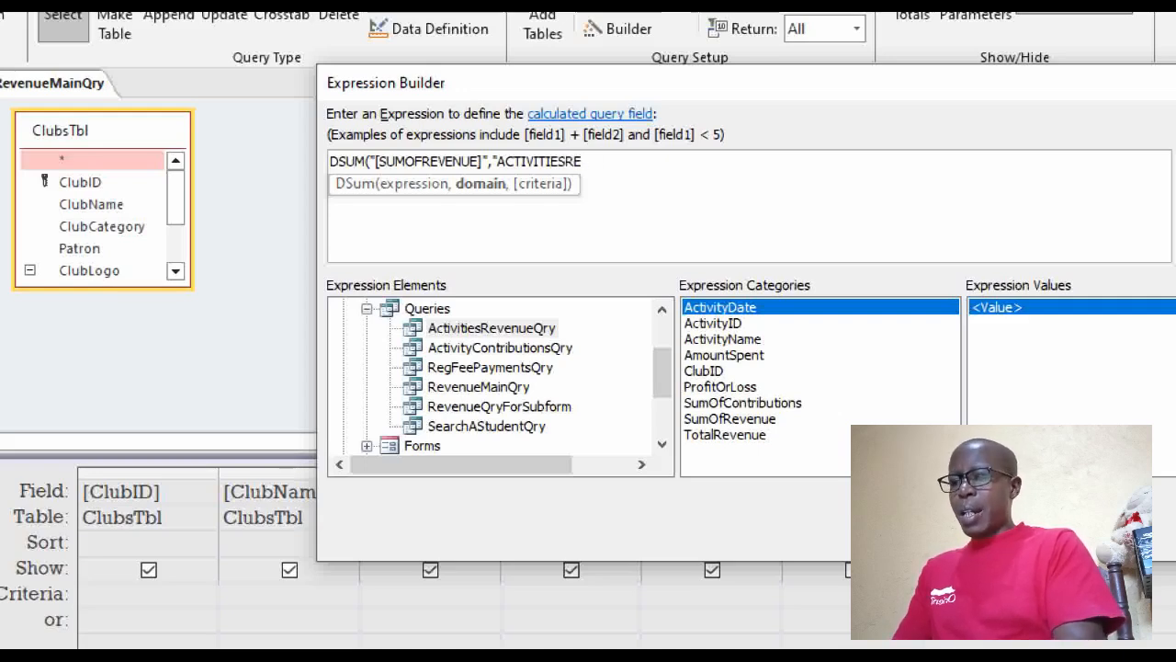
{"action": "type", "text": "EVENUE"}
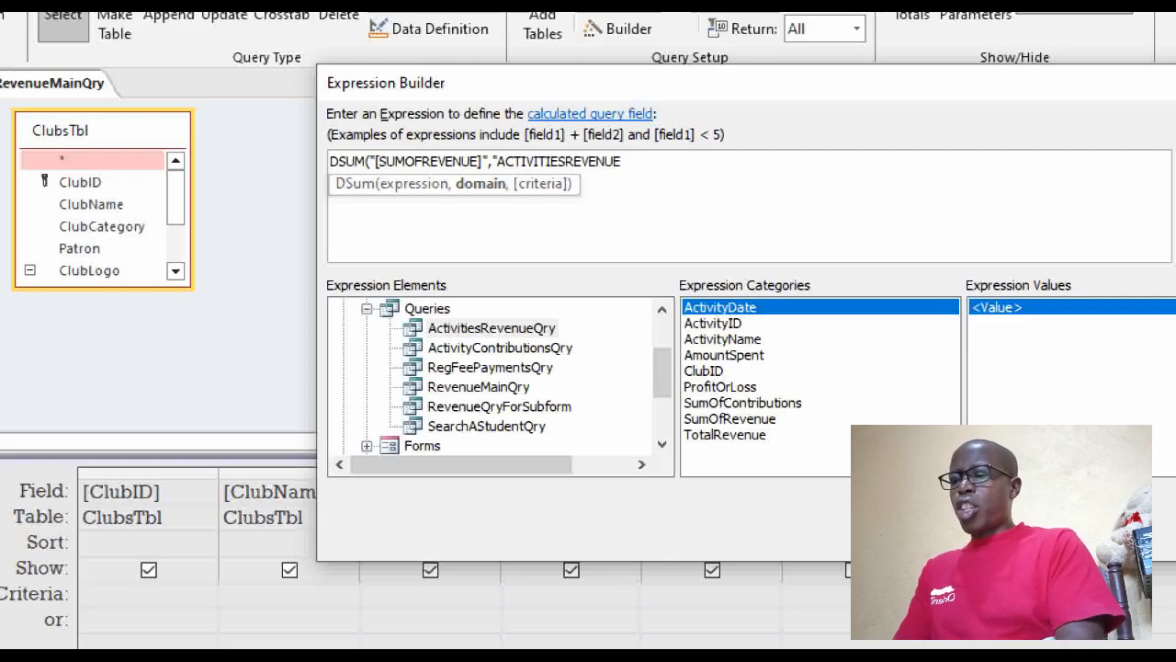
{"action": "type", "text": "QRY\""}
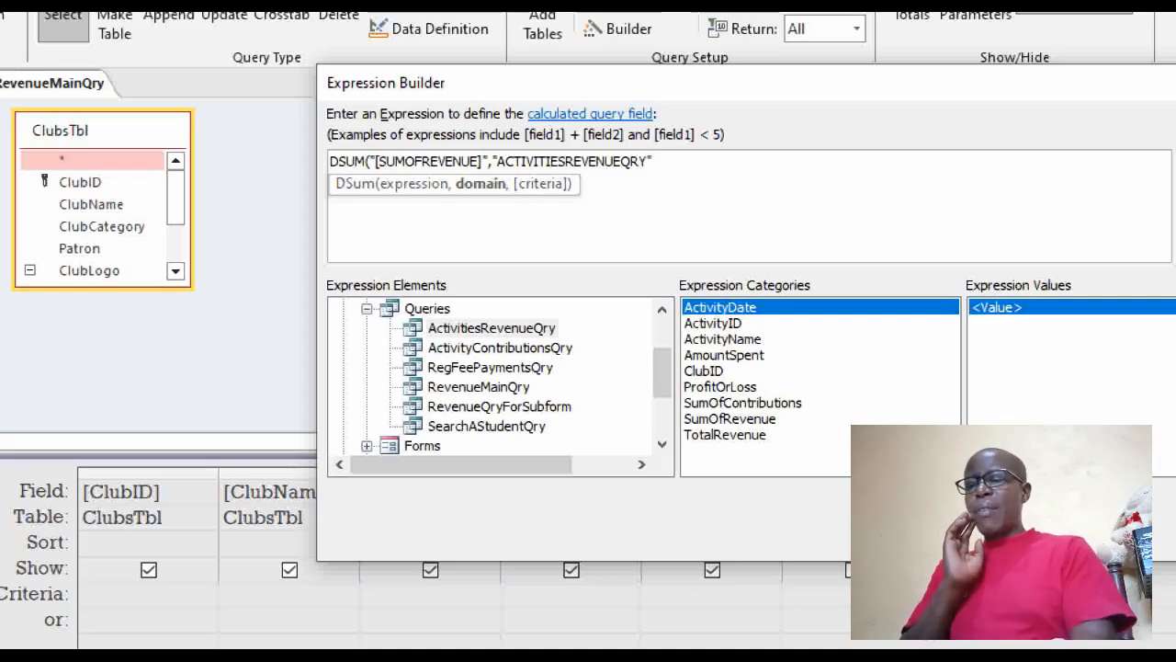
{"action": "type", "text": ","}
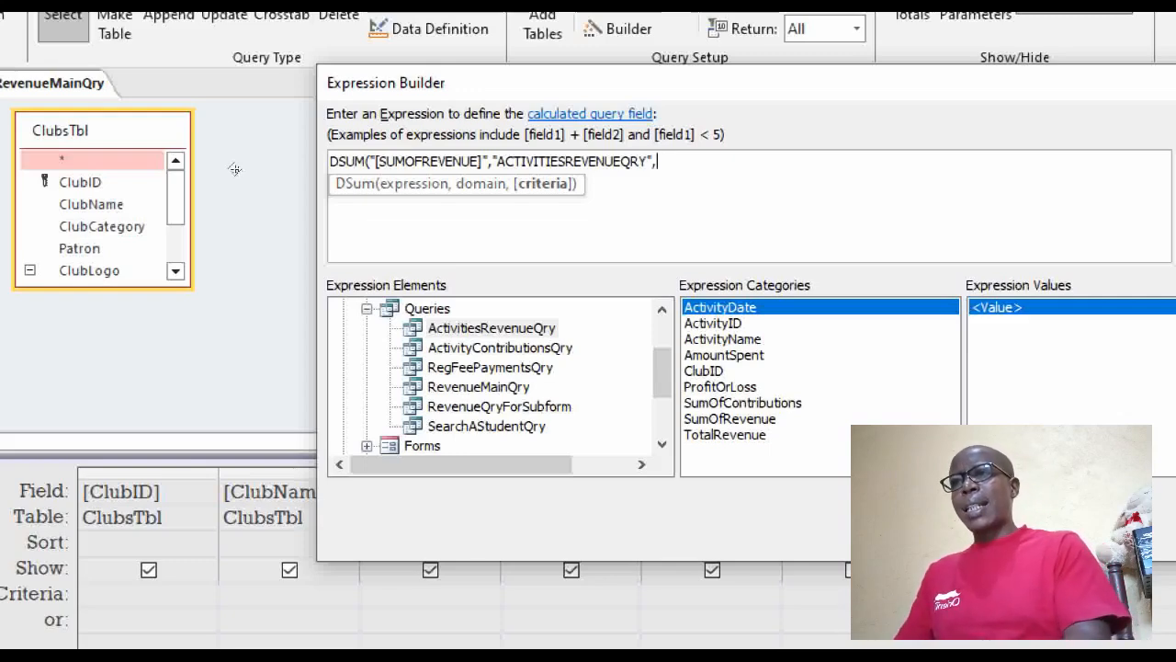
Step: Enter "[CLUBID]="&CLUBID as the criteria of the SUMOFREVENUE DSUM and close its parenthesis
{"action": "type", "text": "\""}
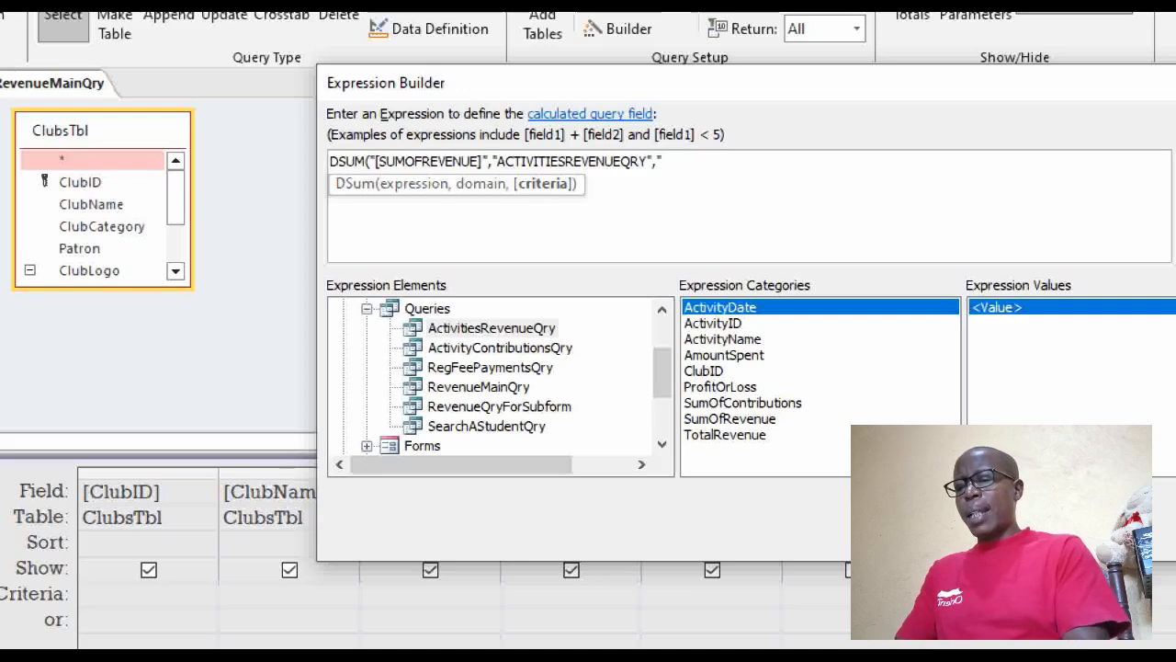
{"action": "type", "text": "["}
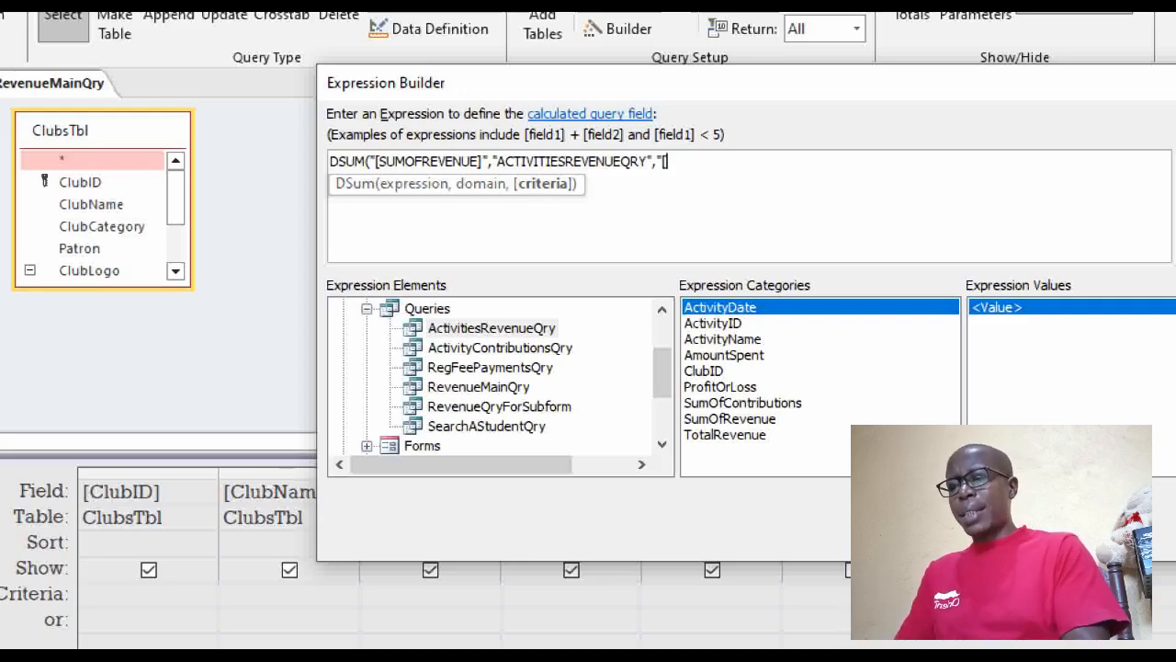
{"action": "type", "text": "CLU"}
{"action": "type", "text": "B"}
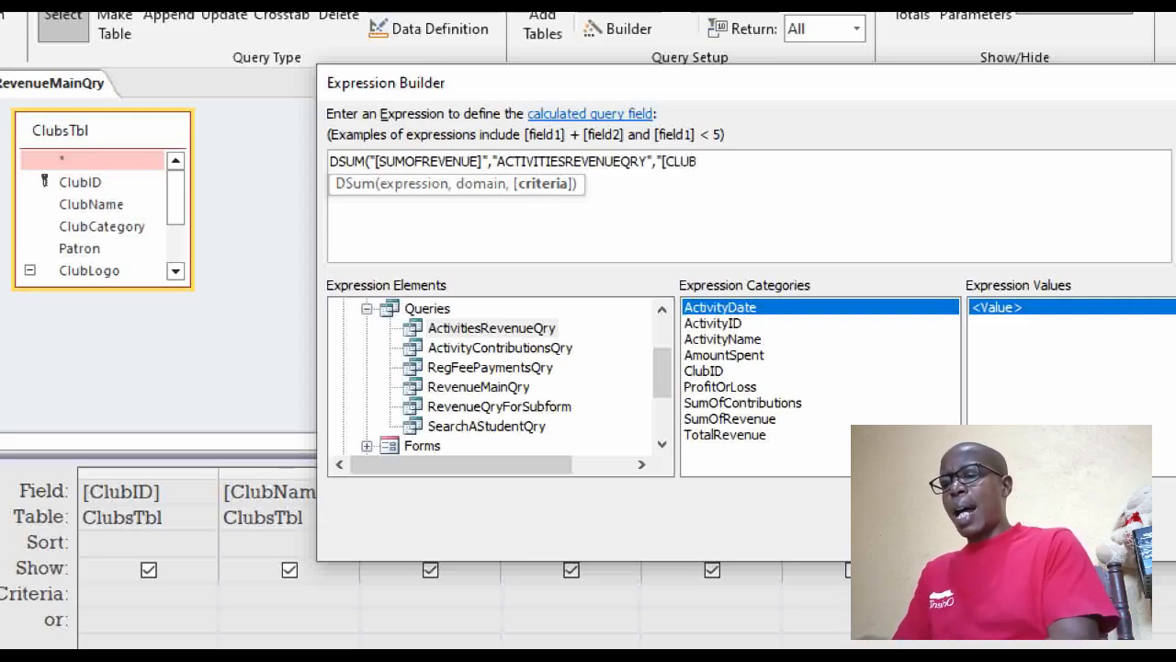
{"action": "type", "text": "ID]"}
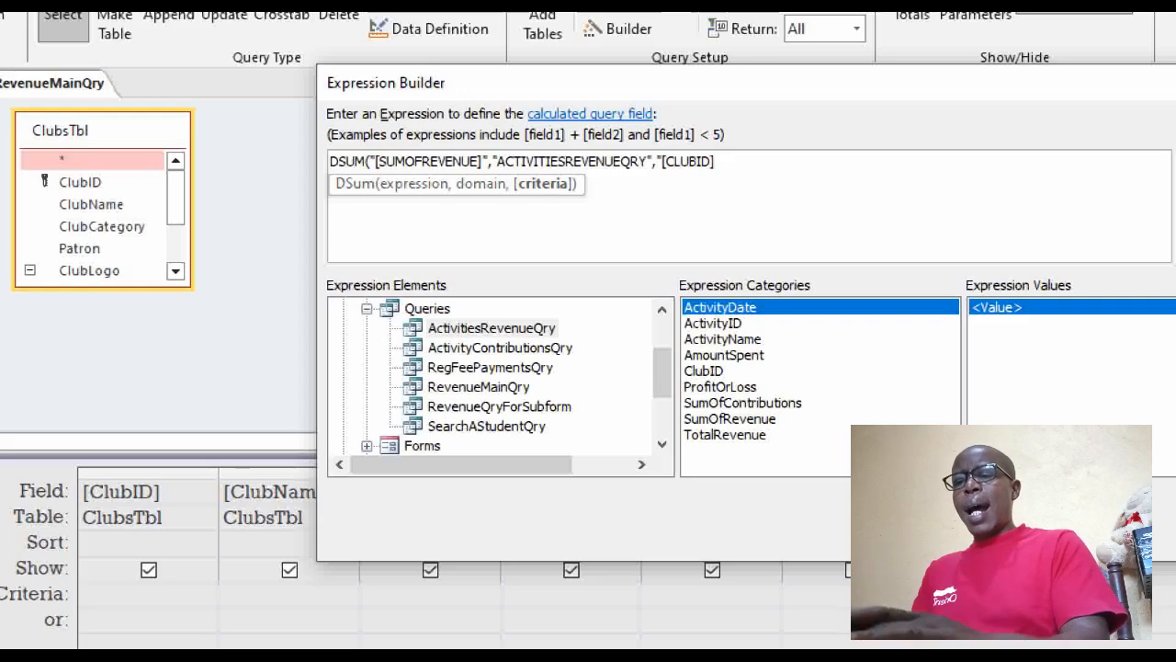
{"action": "type", "text": " ="}
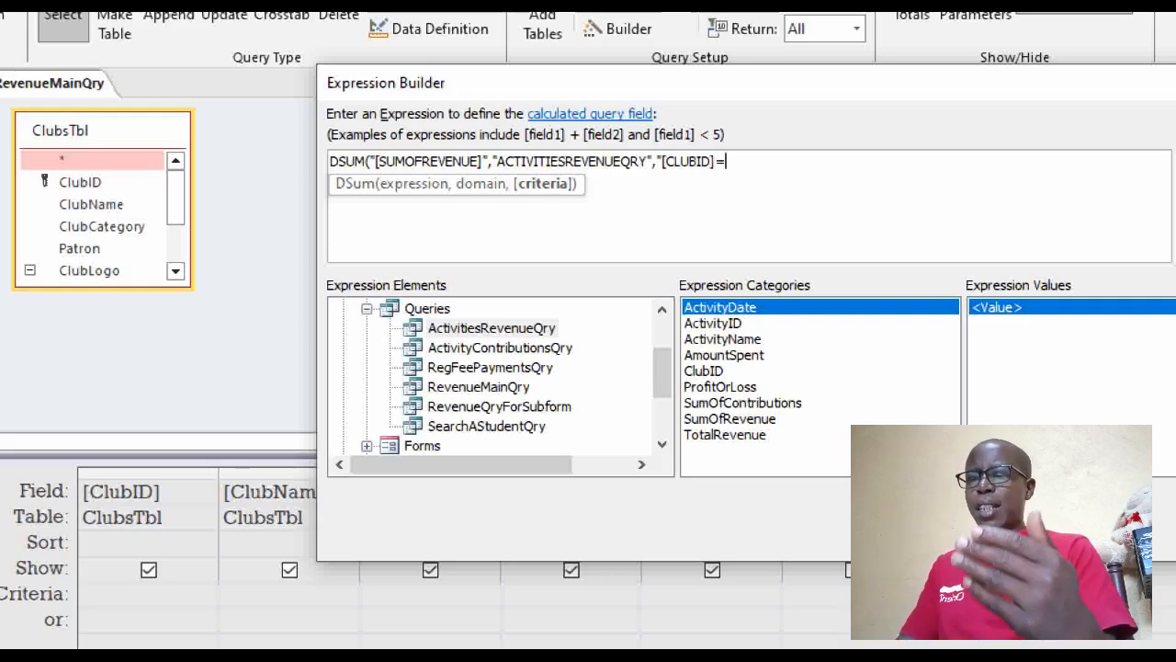
{"action": "type", "text": "\""}
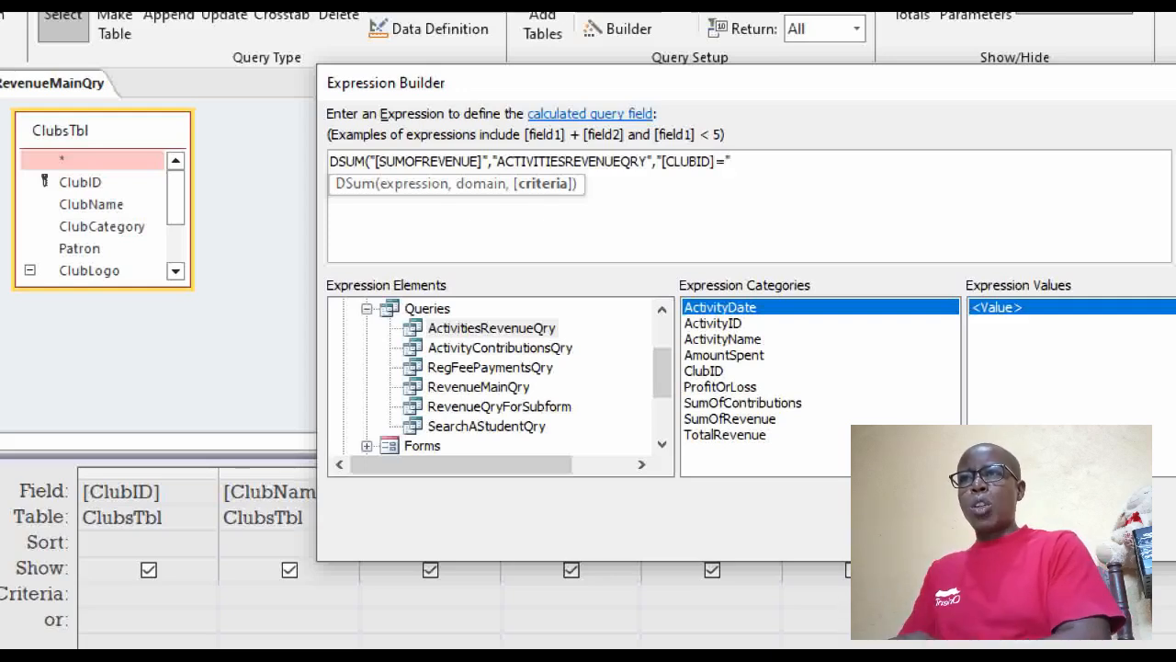
{"action": "type", "text": "&"}
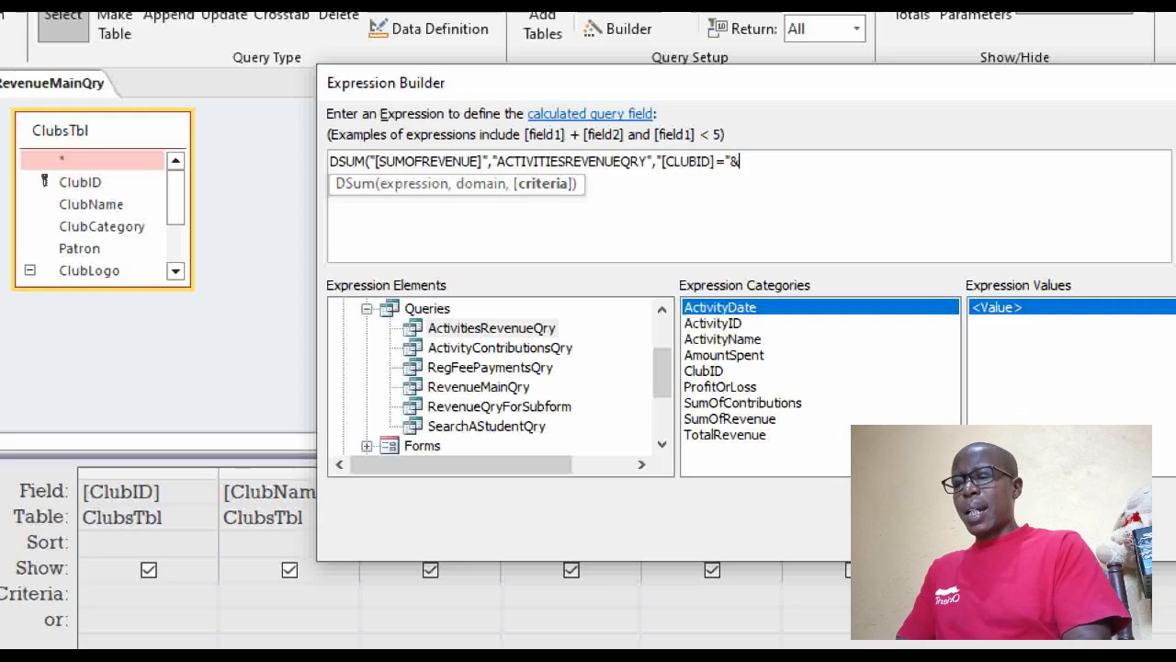
{"action": "type", "text": "CLUB"}
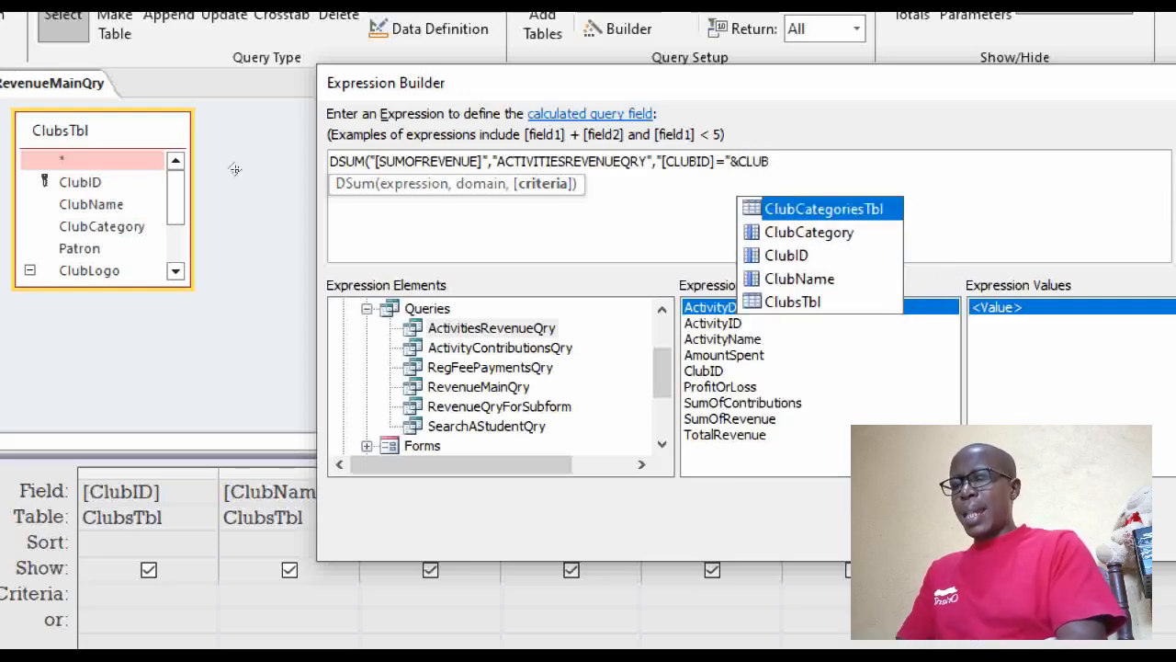
{"action": "type", "text": "ID"}
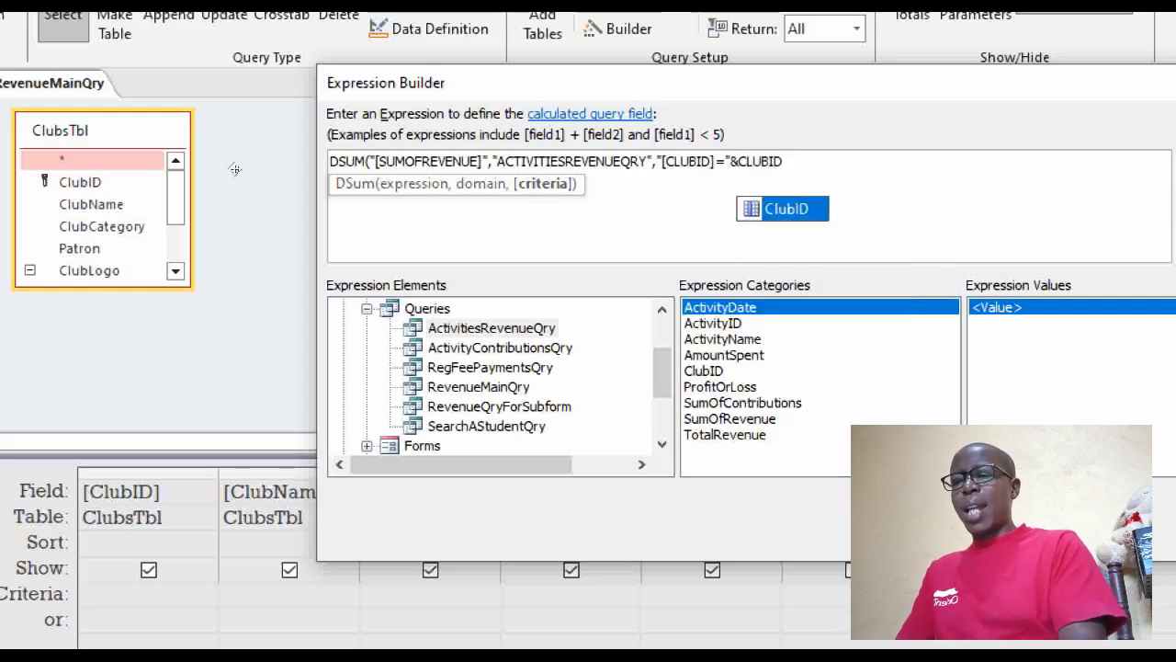
{"action": "type", "text": ")"}
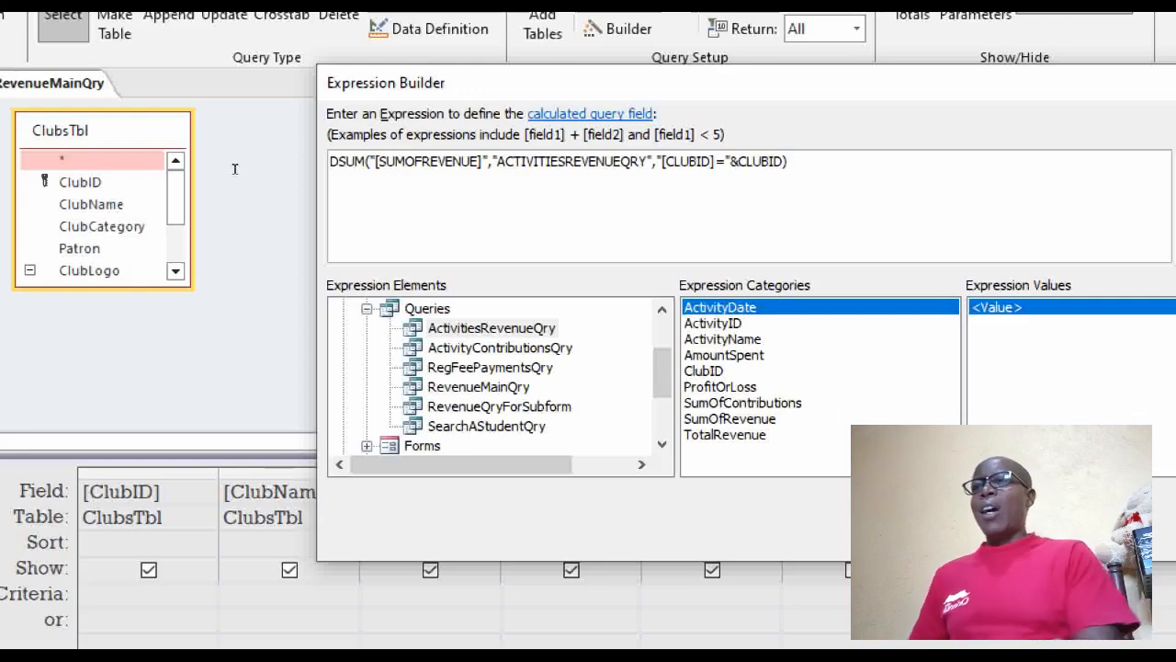
Step: Accept the SUMOFREVENUE DSUM expression, name its column ActivitiesRevenue, and show RevenueMainQry in Datasheet view
{"action": "left_click_drag", "start_coordinate": [529, 83], "coordinate": [284, 57]}
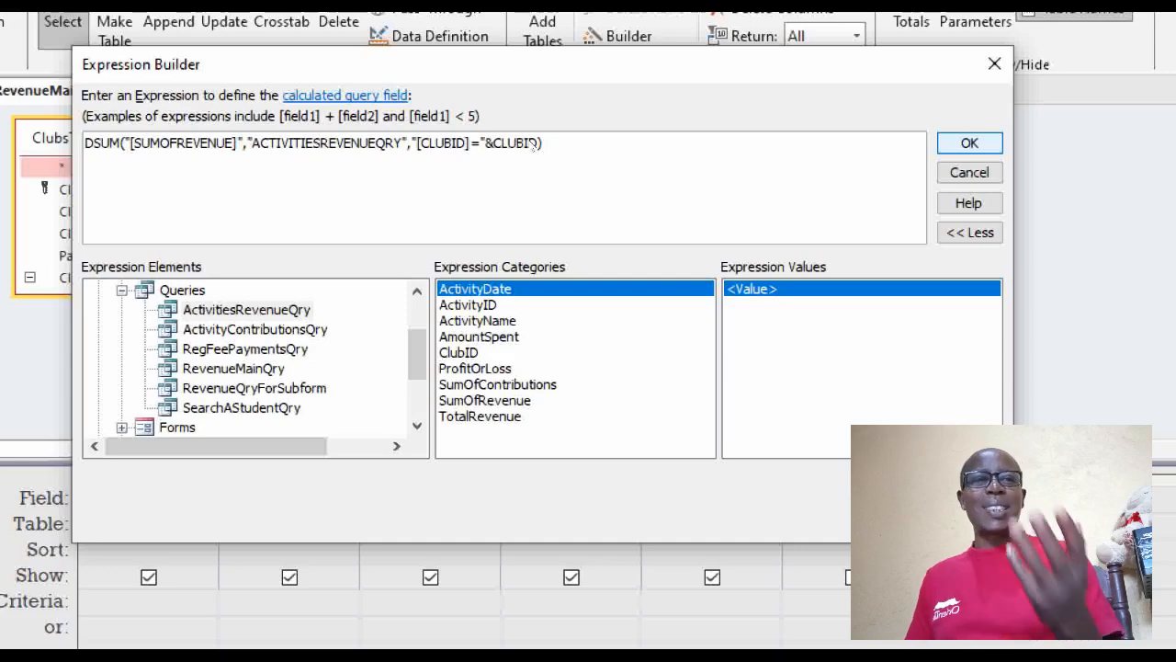
{"action": "key", "text": "Return"}
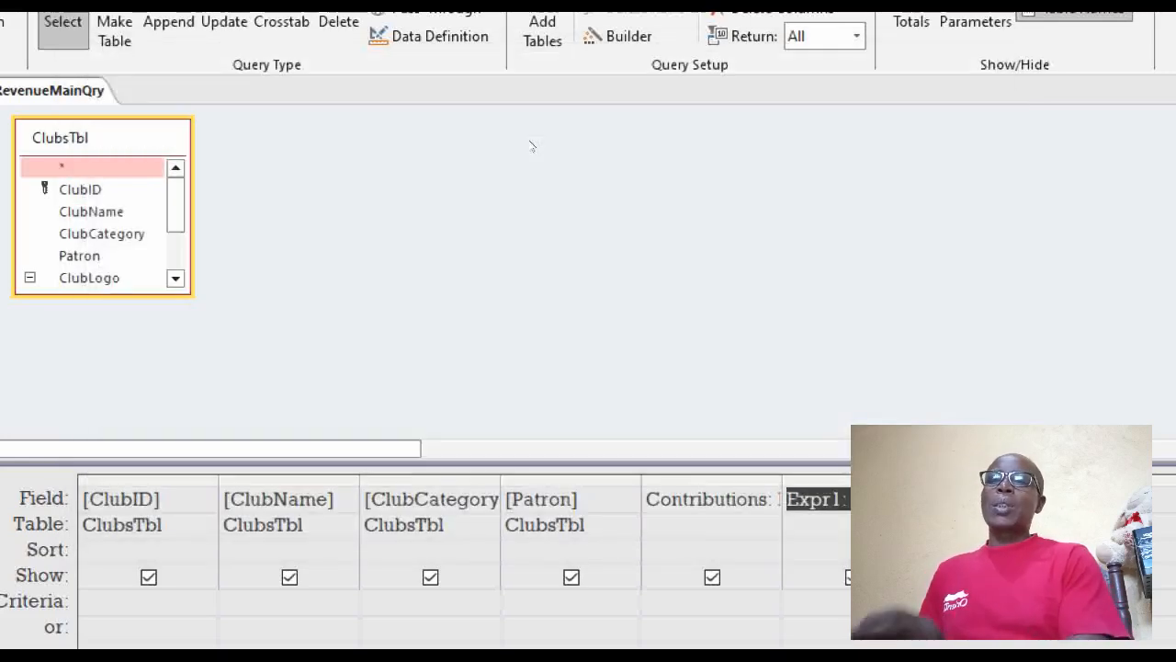
{"action": "double_click", "coordinate": [796, 499]}
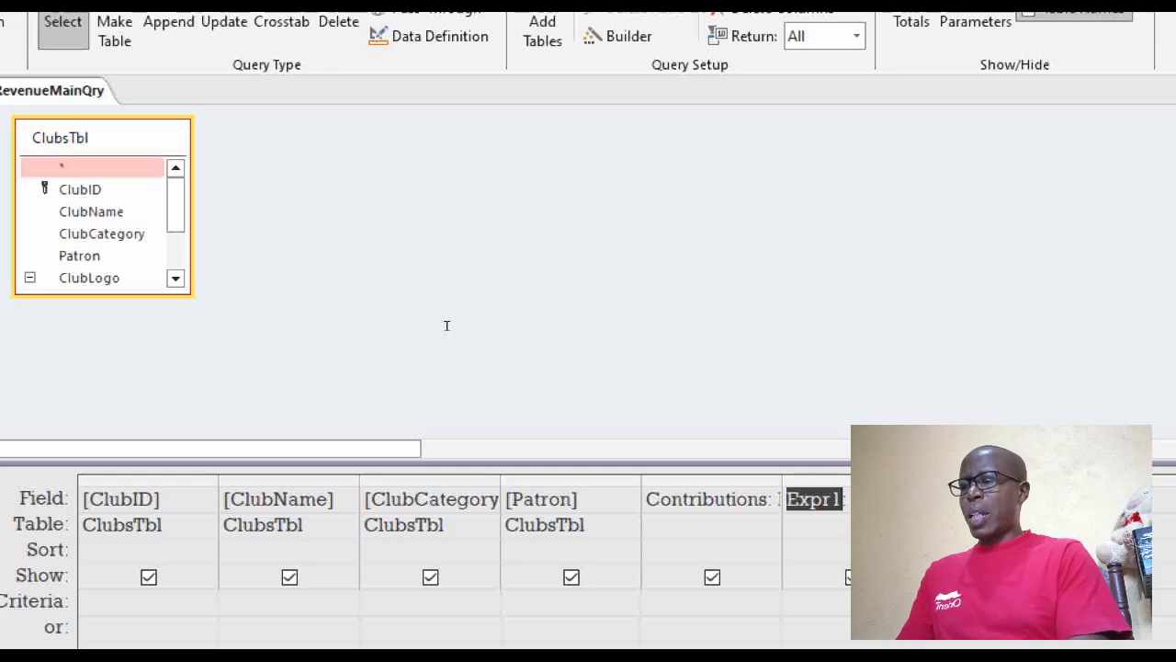
{"action": "type", "text": "Activi"}
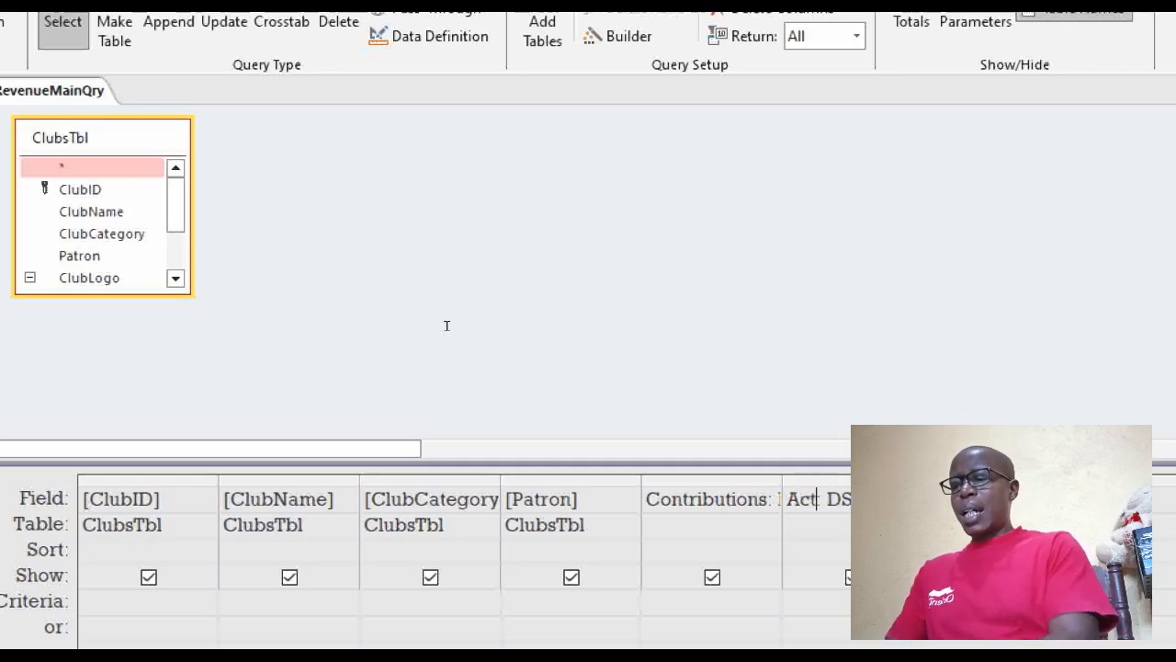
{"action": "type", "text": "t"}
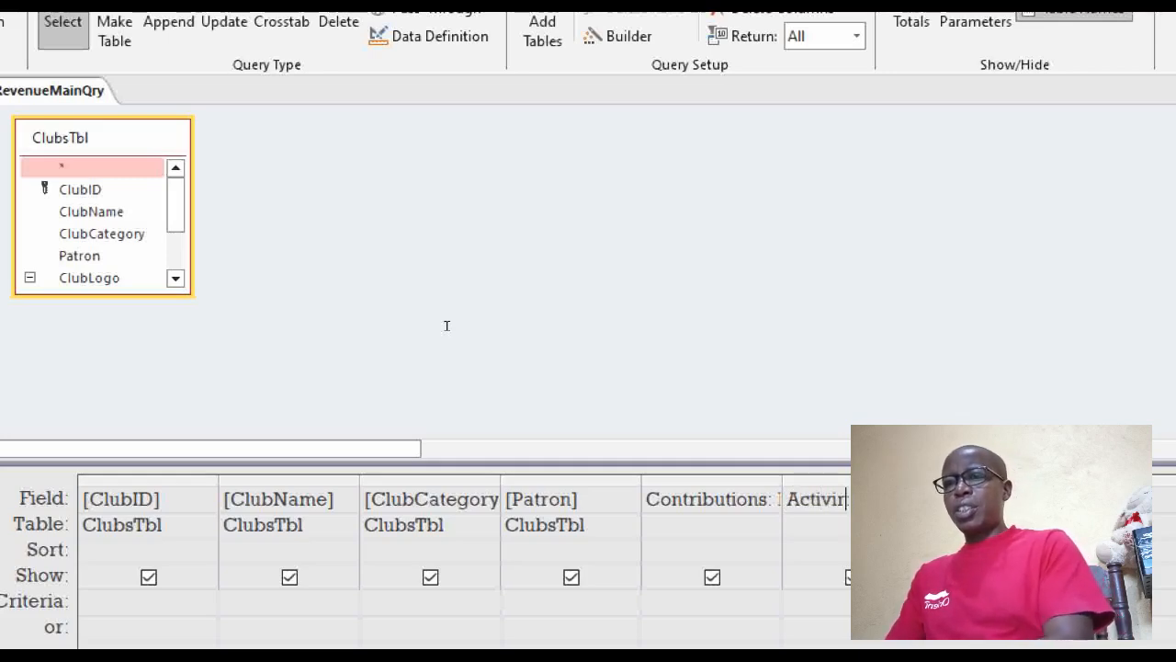
{"action": "key", "text": "BackSpace"}
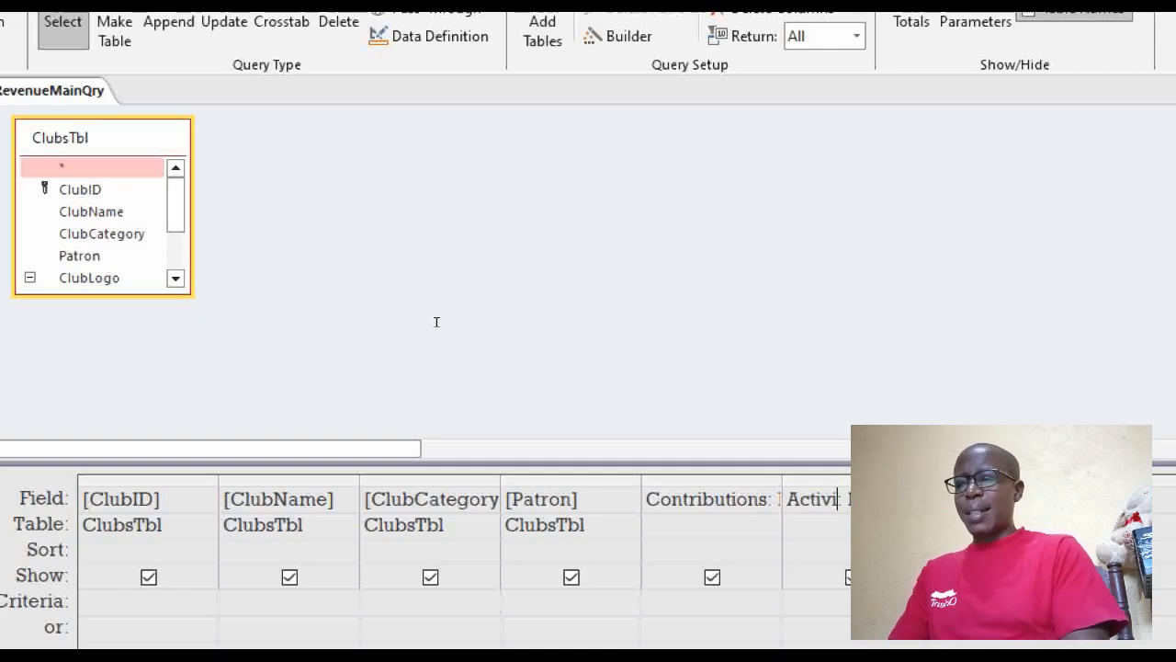
{"action": "type", "text": "tie"}
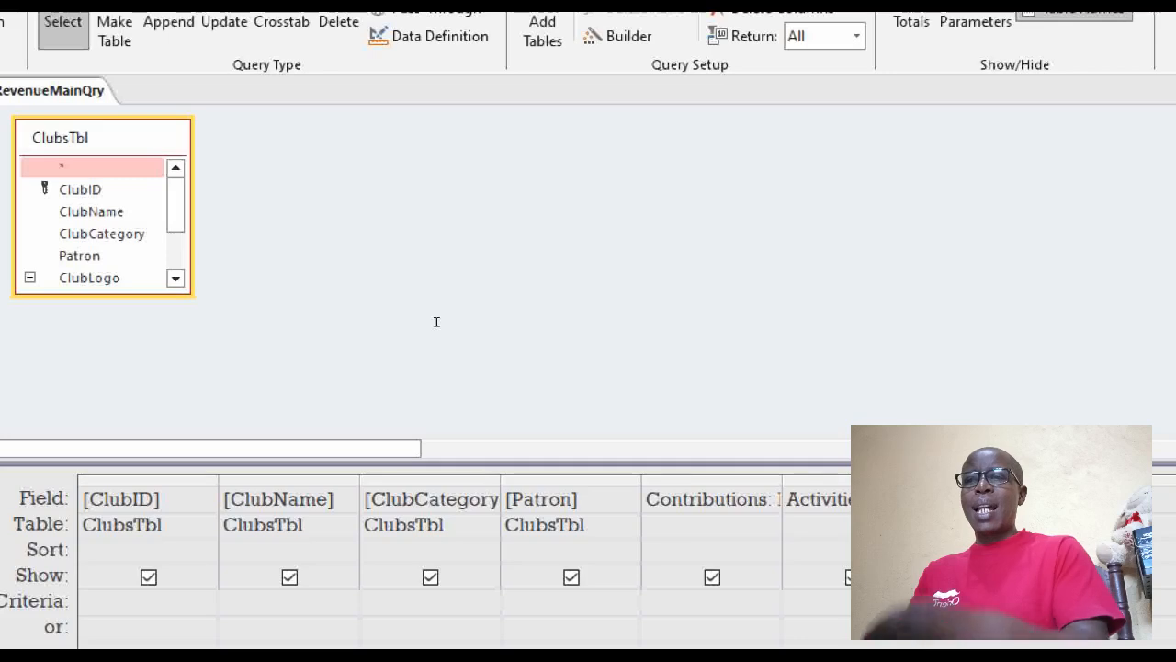
{"action": "type", "text": "sReve"}
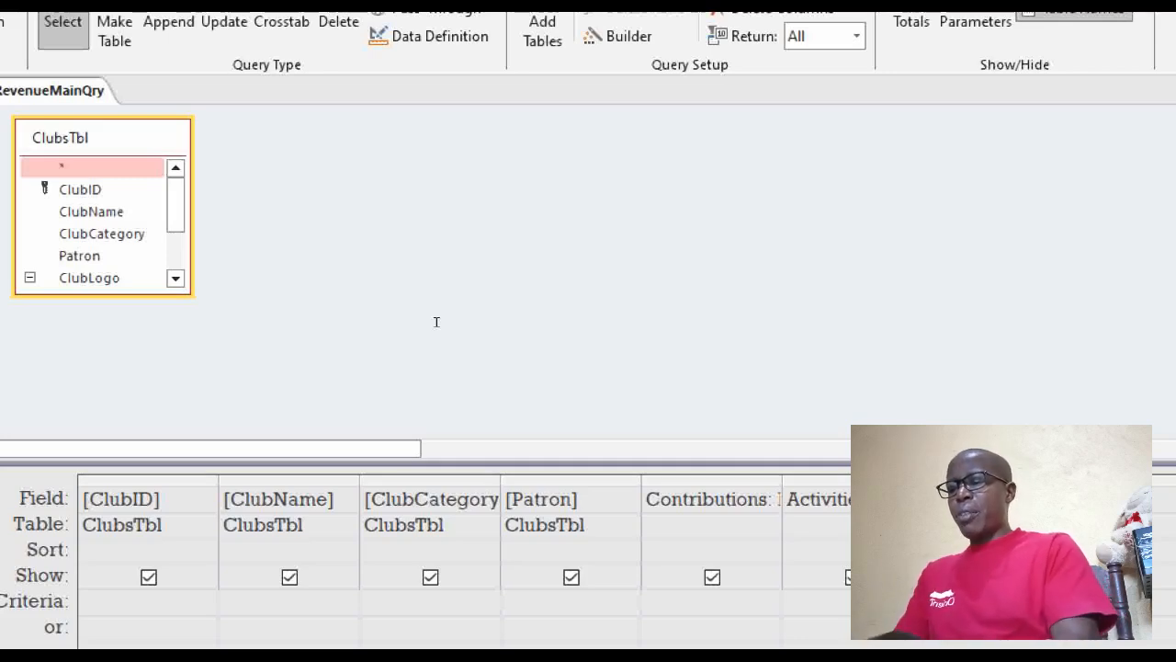
{"action": "type", "text": "nue:"}
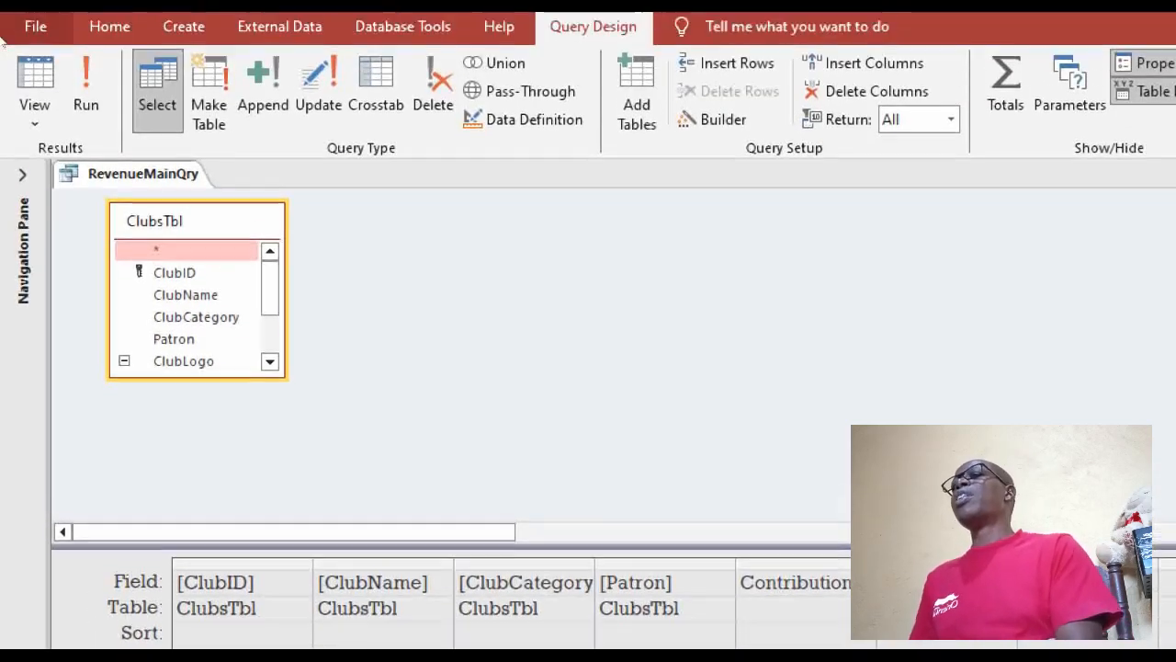
{"action": "left_click", "coordinate": [32, 73]}
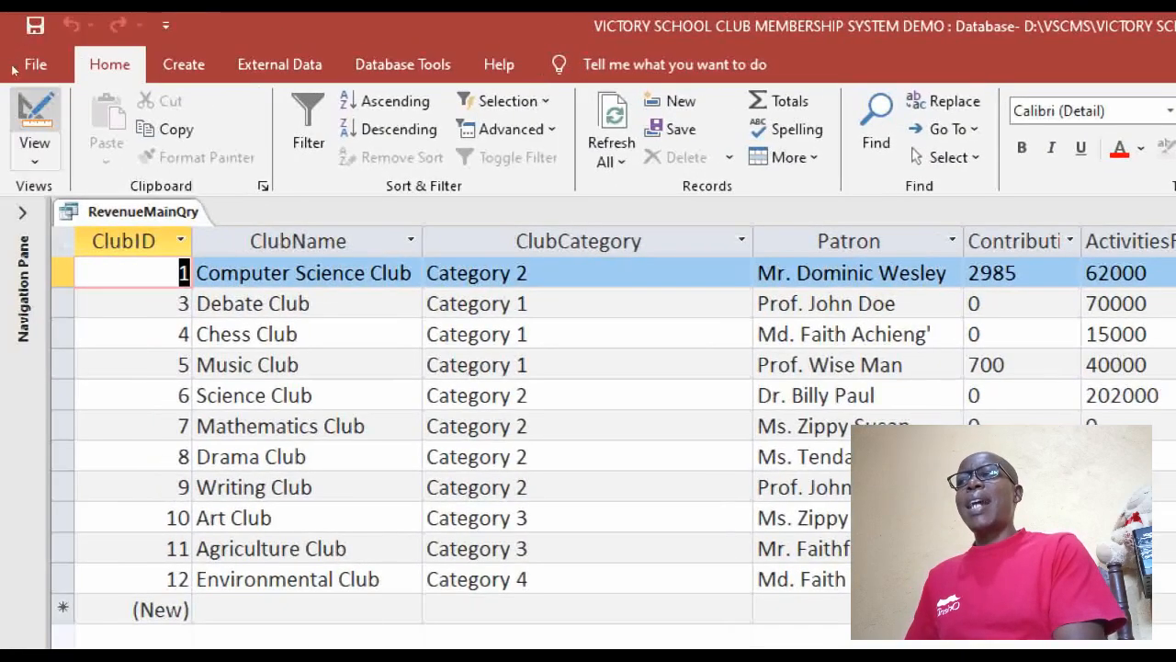
Step: Return RevenueMainQry to Design view and list the fields of ActivitiesRevenueQry in the Expression Builder for the column after ActivitiesRevenue
{"action": "left_click", "coordinate": [34, 115]}
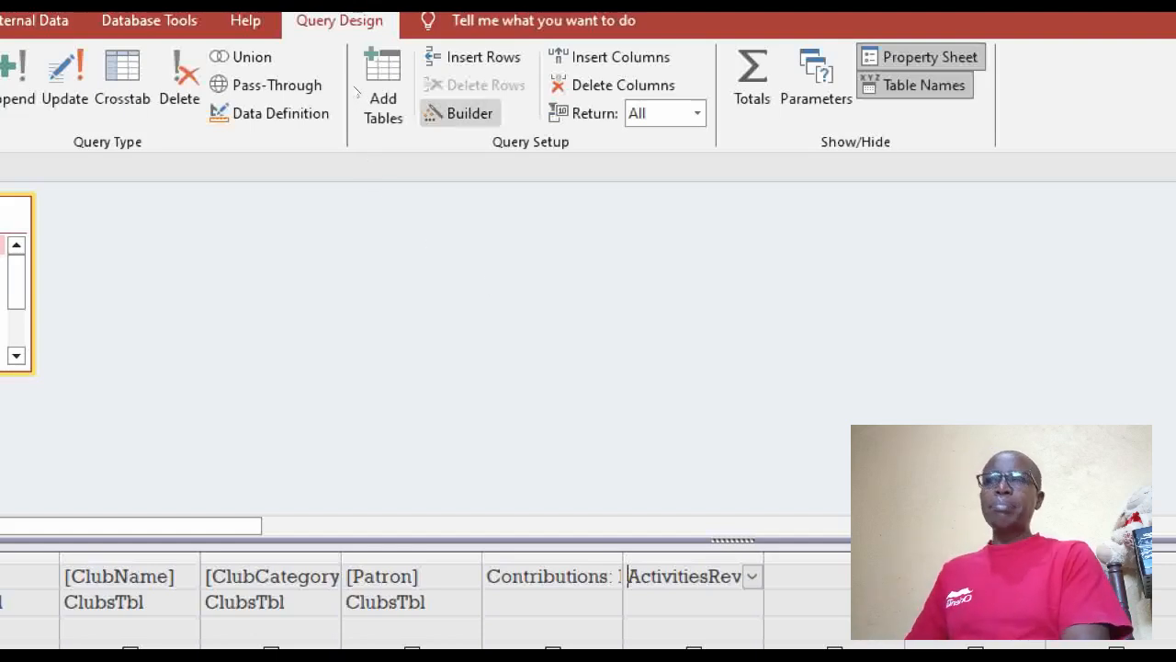
{"action": "key", "text": "Tab"}
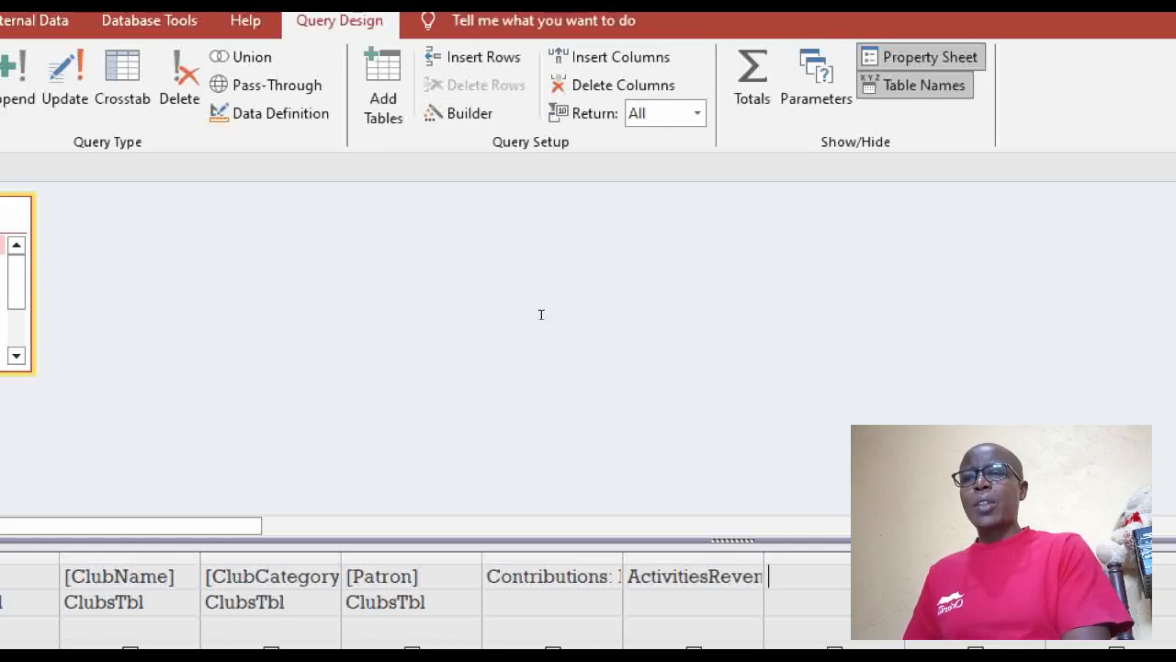
{"action": "left_click", "coordinate": [464, 113]}
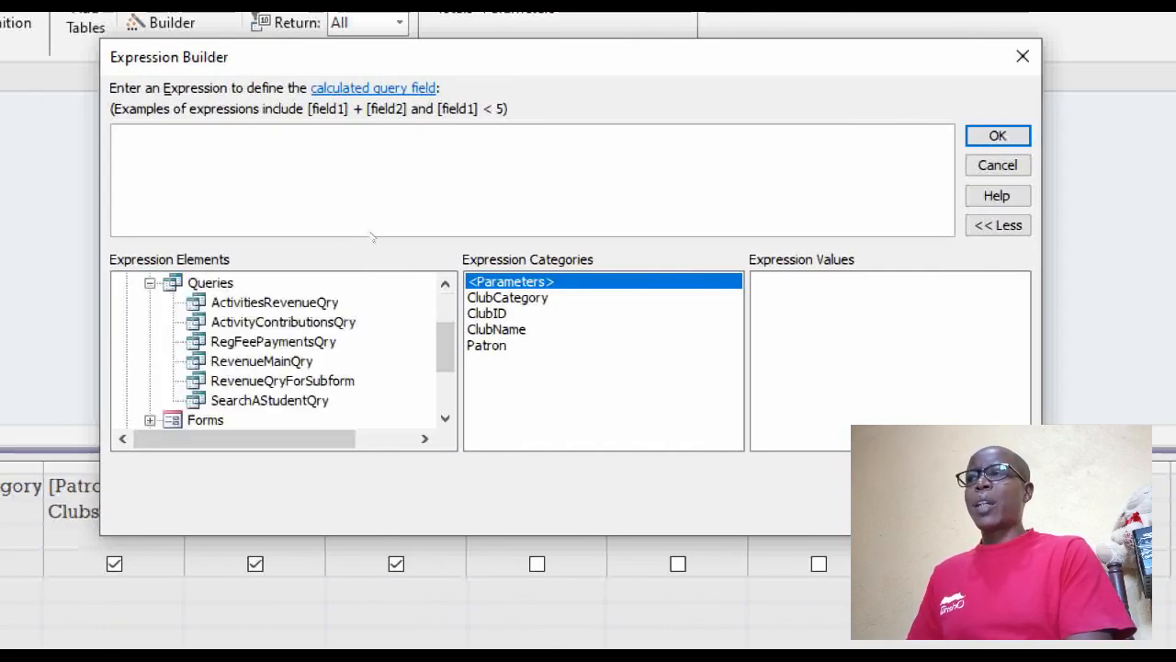
{"action": "left_click", "coordinate": [275, 302]}
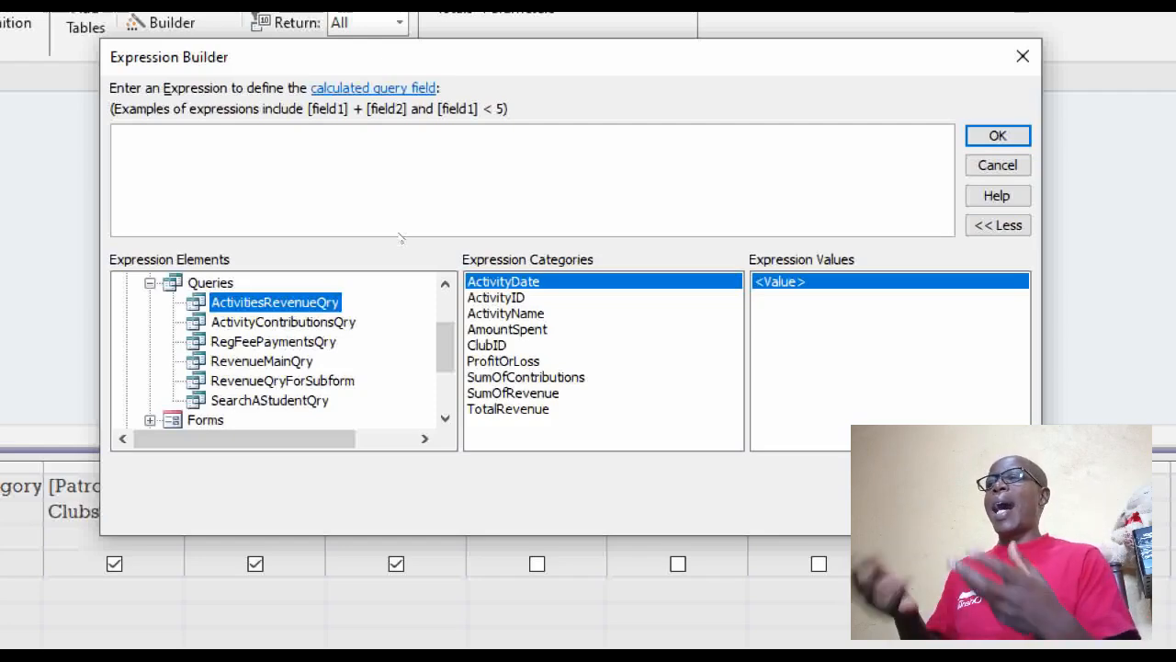
{"action": "left_click", "coordinate": [374, 163]}
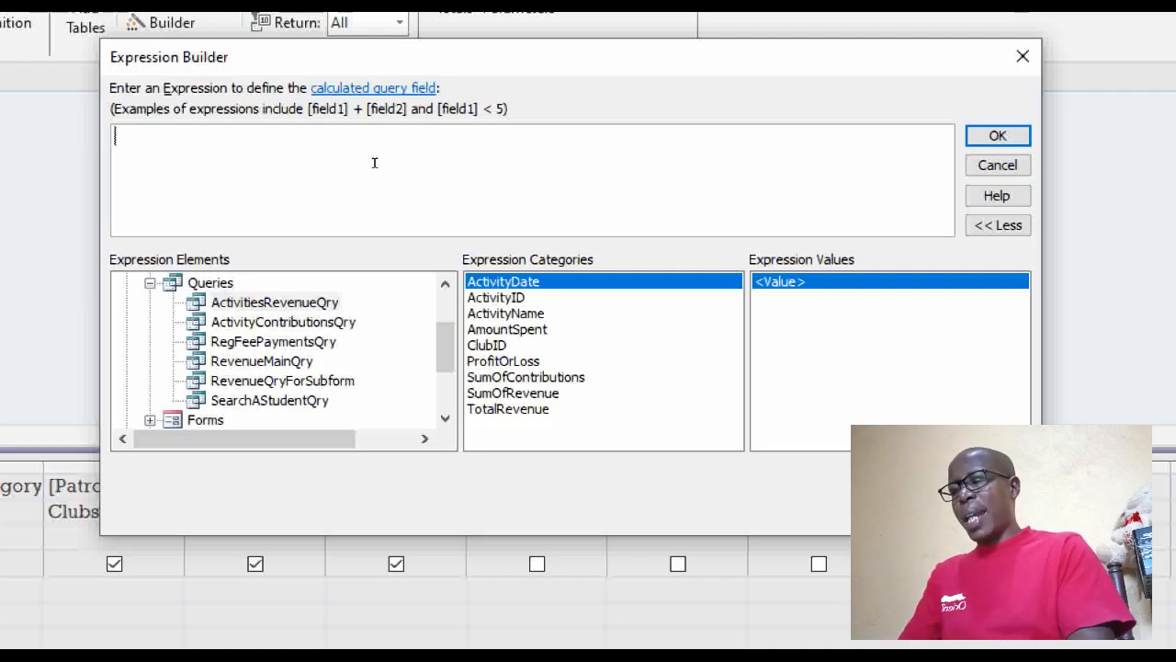
{"action": "type", "text": "dsum"}
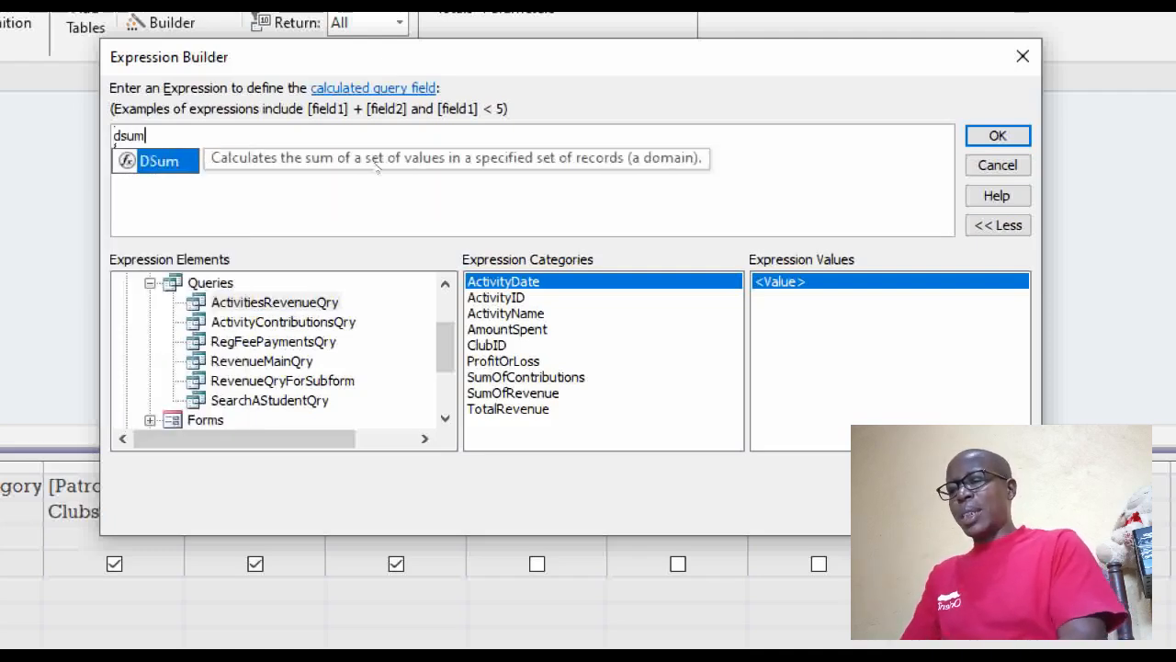
{"action": "type", "text": "("}
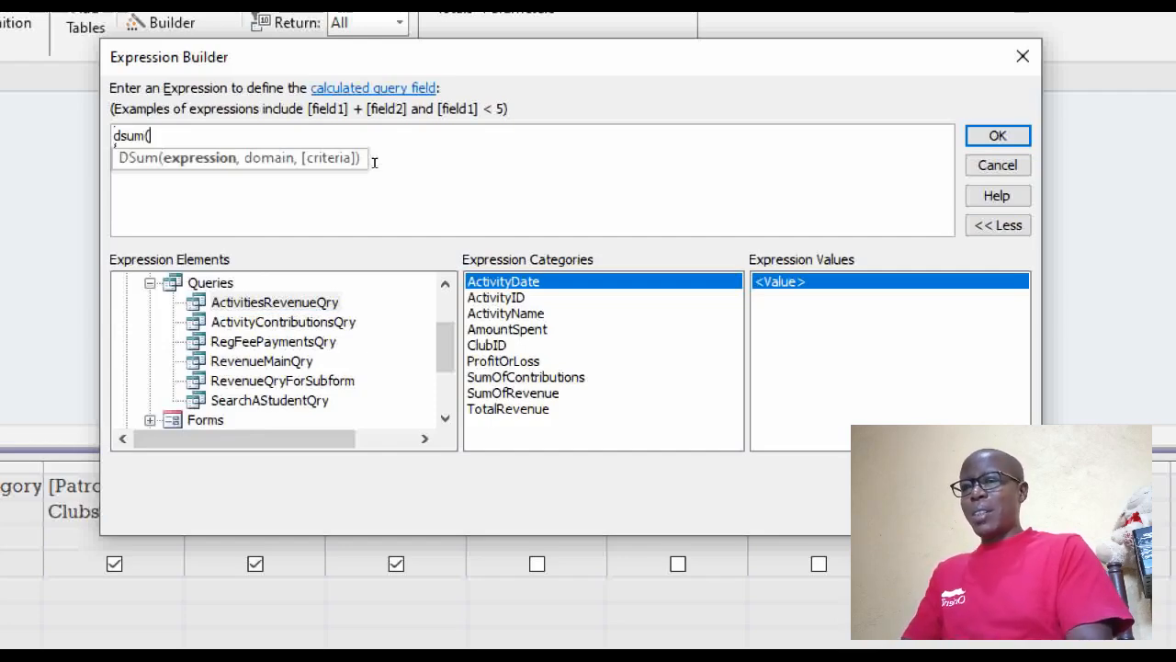
{"action": "key", "text": "BackSpace"}
{"action": "key", "text": "BackSpace"}
{"action": "key", "text": "BackSpace"}
{"action": "key", "text": "BackSpace"}
{"action": "key", "text": "BackSpace"}
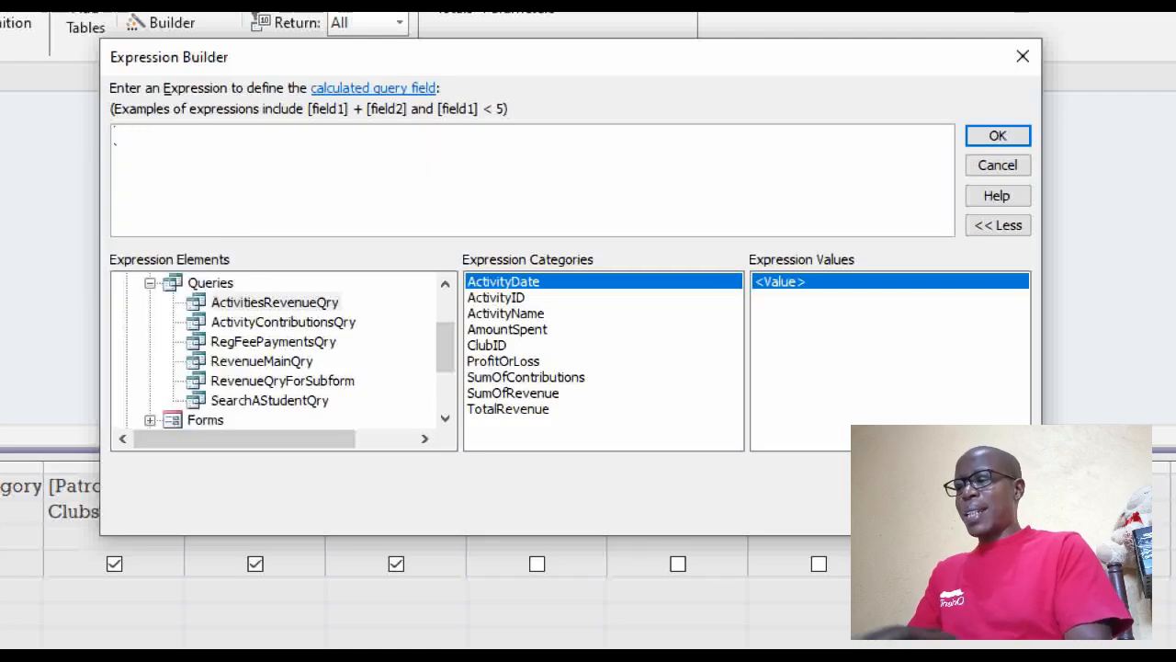
Step: Start a DSUM expression with "[AMOUNTSPENT]" as its first argument
{"action": "type", "text": "DSUM"}
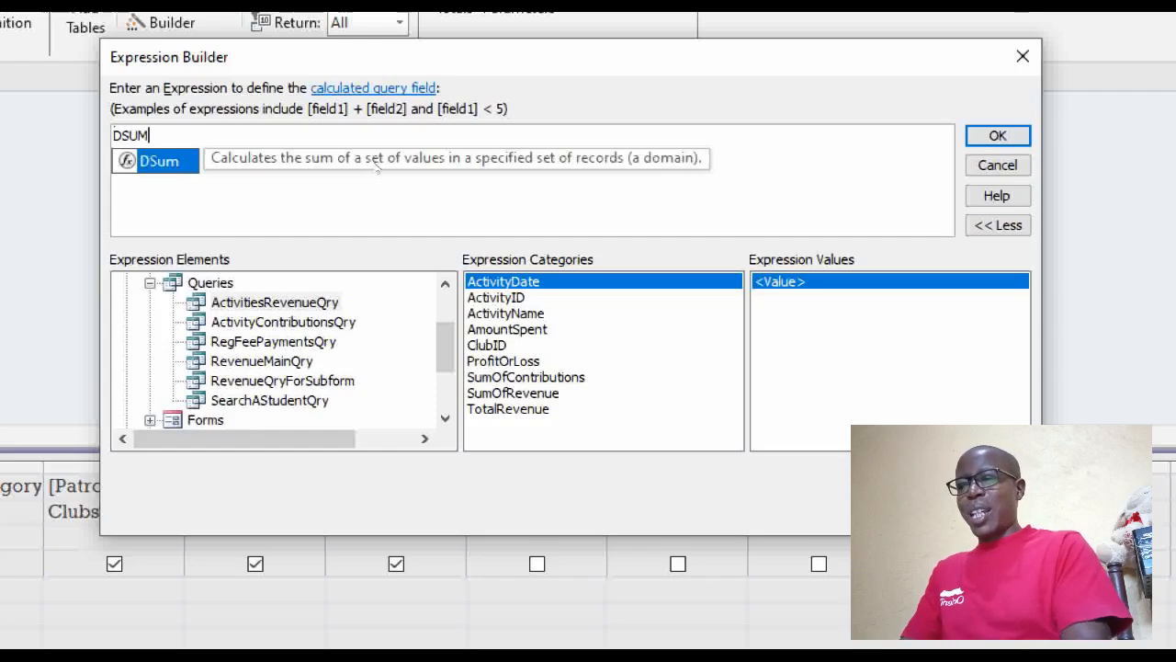
{"action": "type", "text": "("}
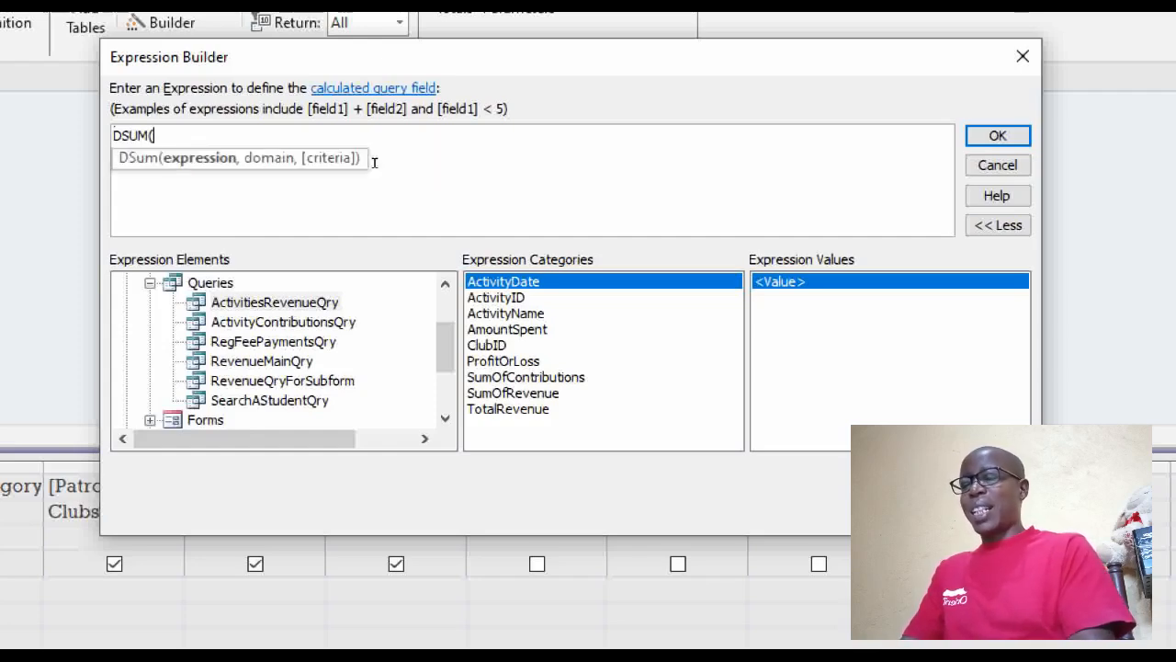
{"action": "type", "text": "\""}
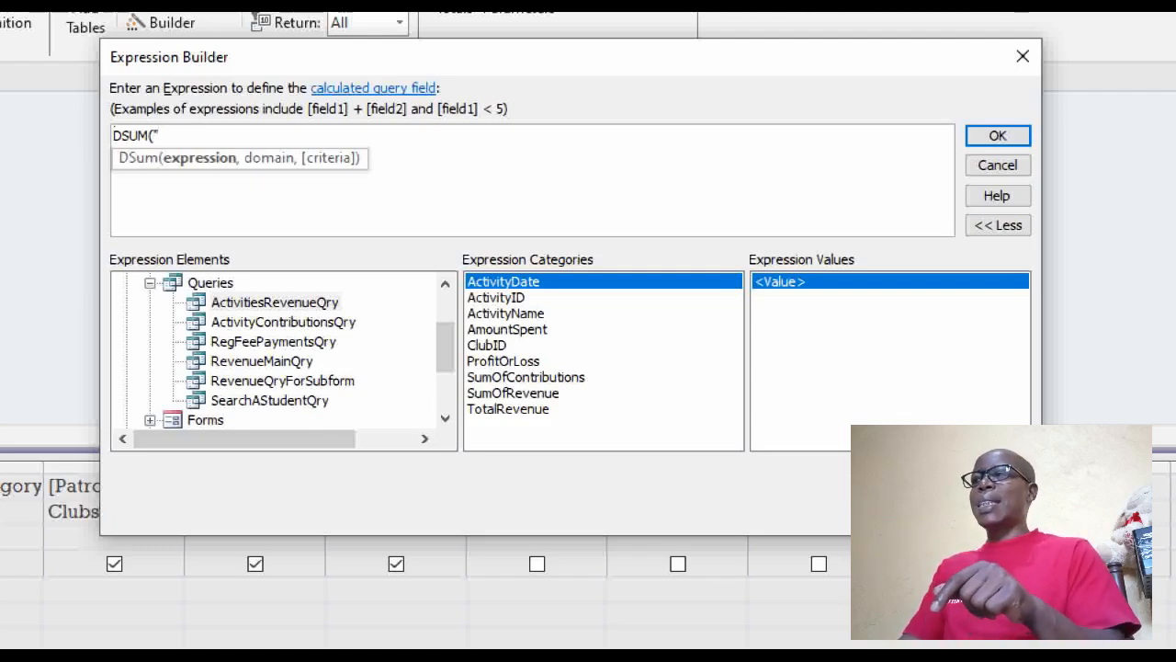
{"action": "type", "text": "["}
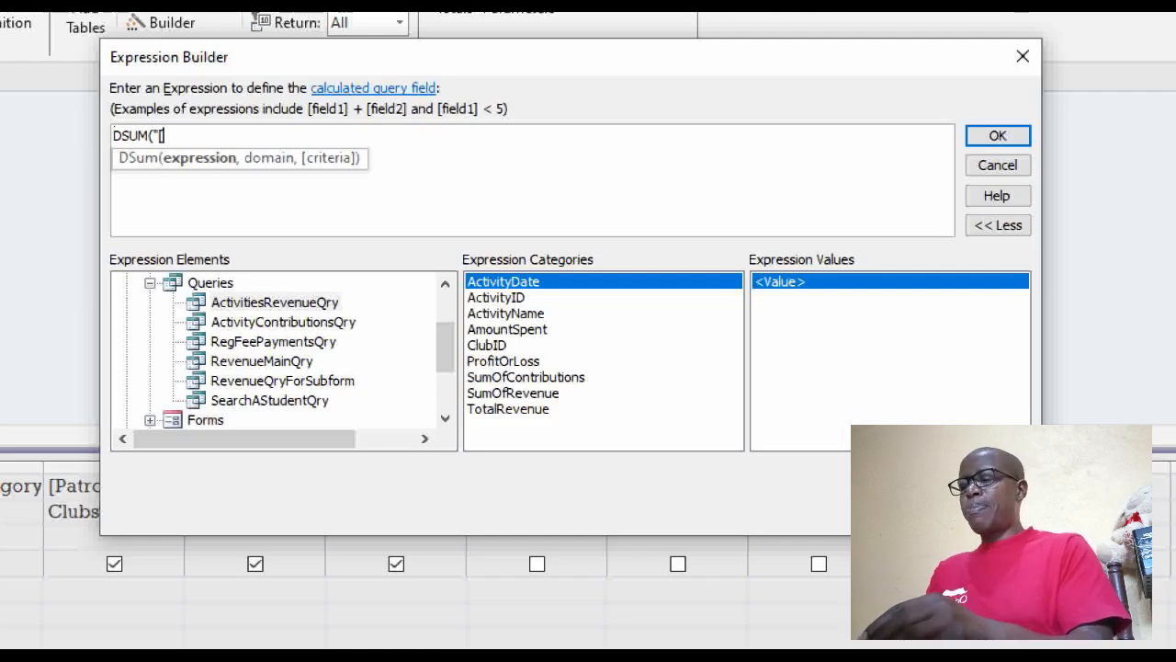
{"action": "type", "text": "AMOUN"}
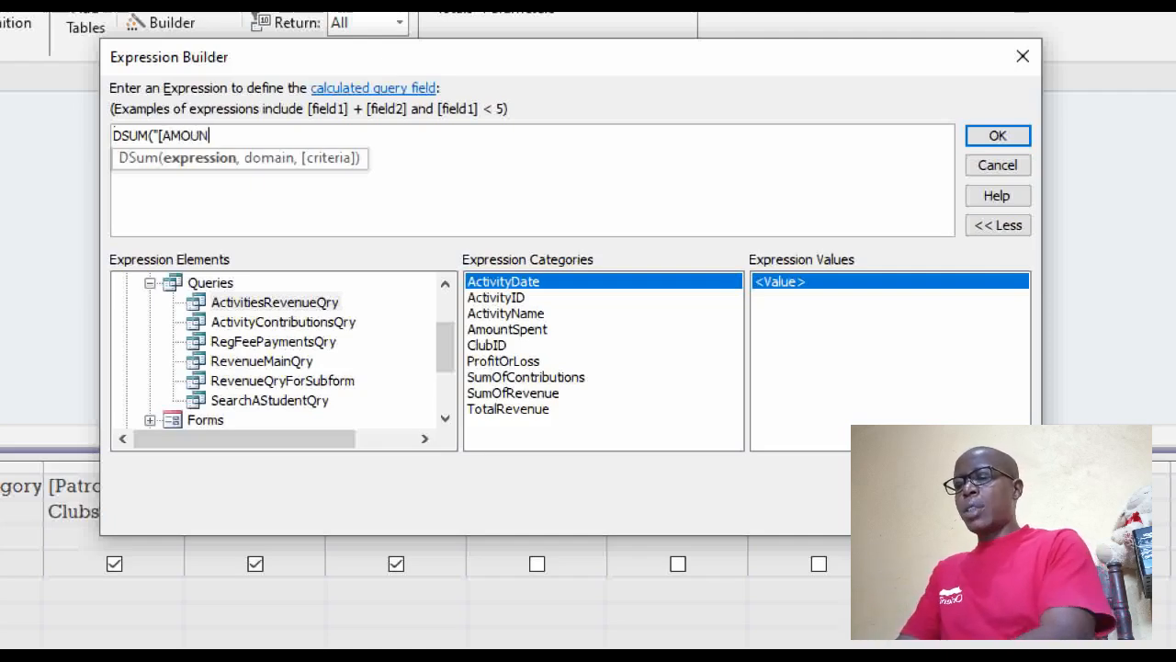
{"action": "type", "text": "TSPENT"}
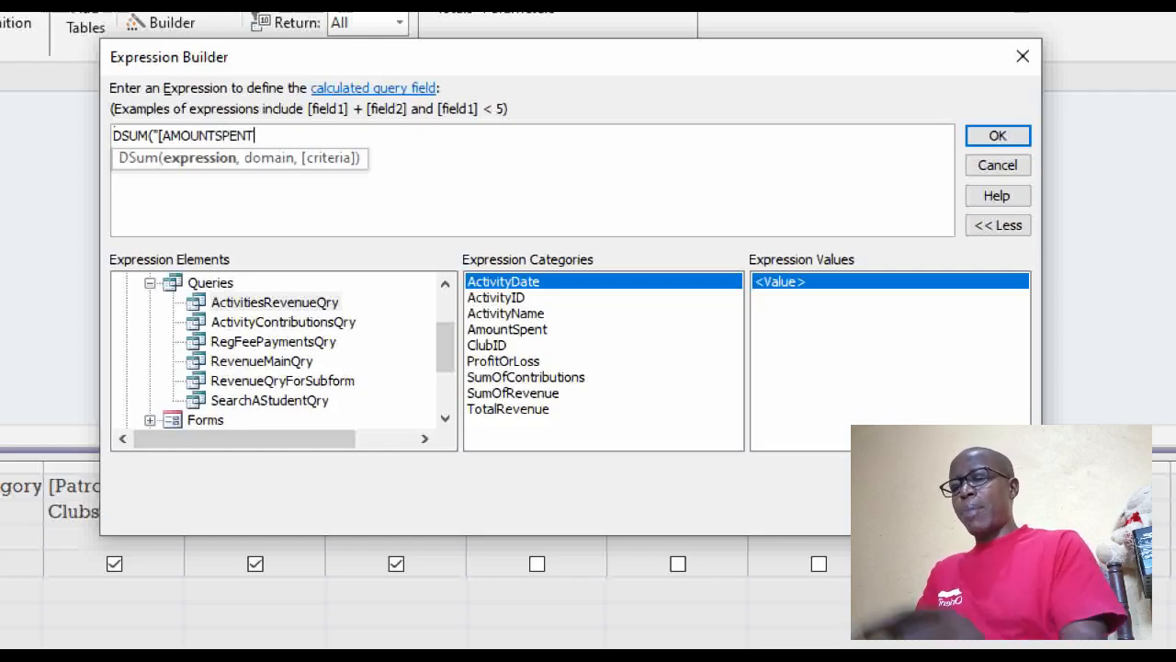
{"action": "type", "text": "]"}
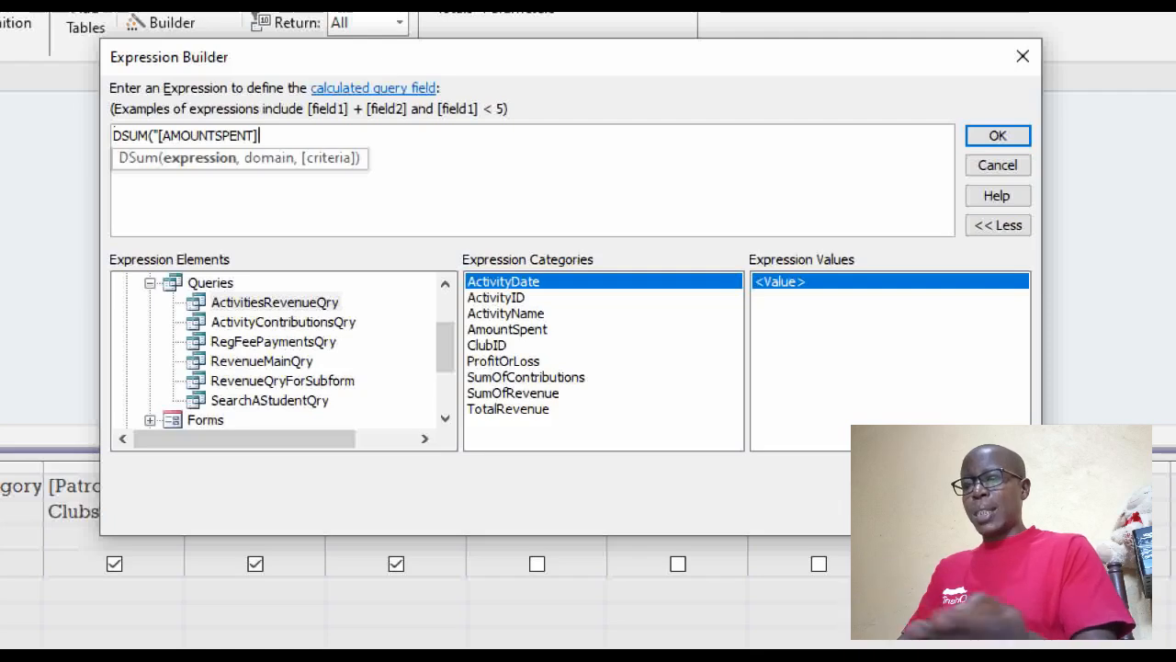
{"action": "type", "text": "\","}
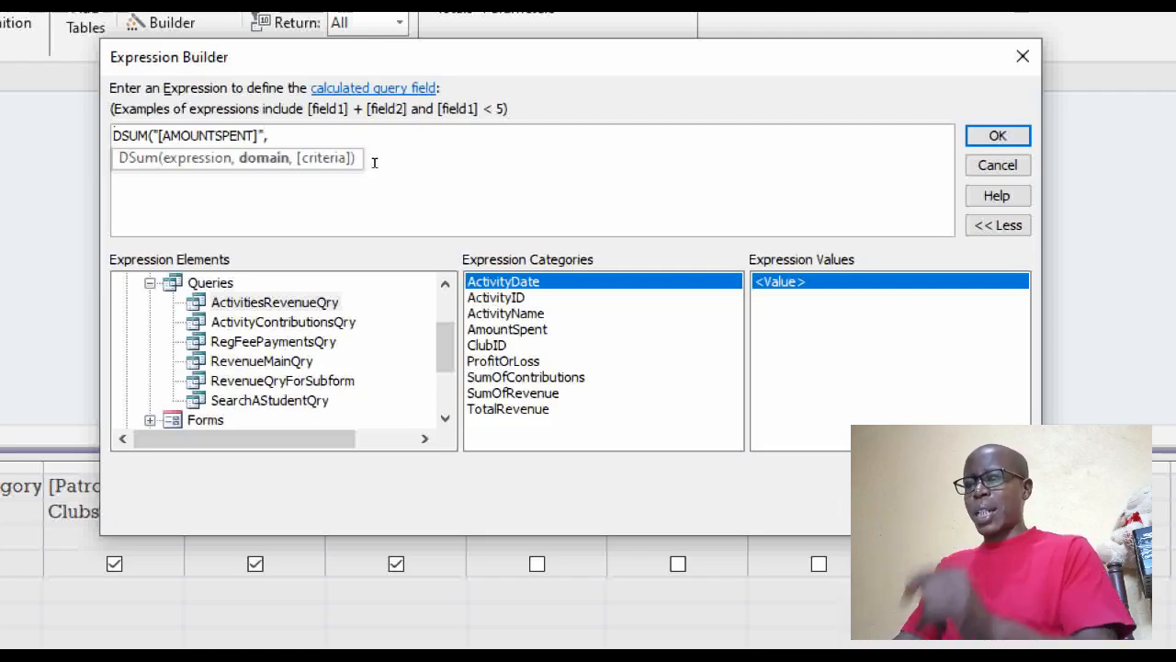
Step: Add "ACTIVITIESREVENUEQRY" as the domain argument of the AMOUNTSPENT DSUM expression
{"action": "type", "text": "\""}
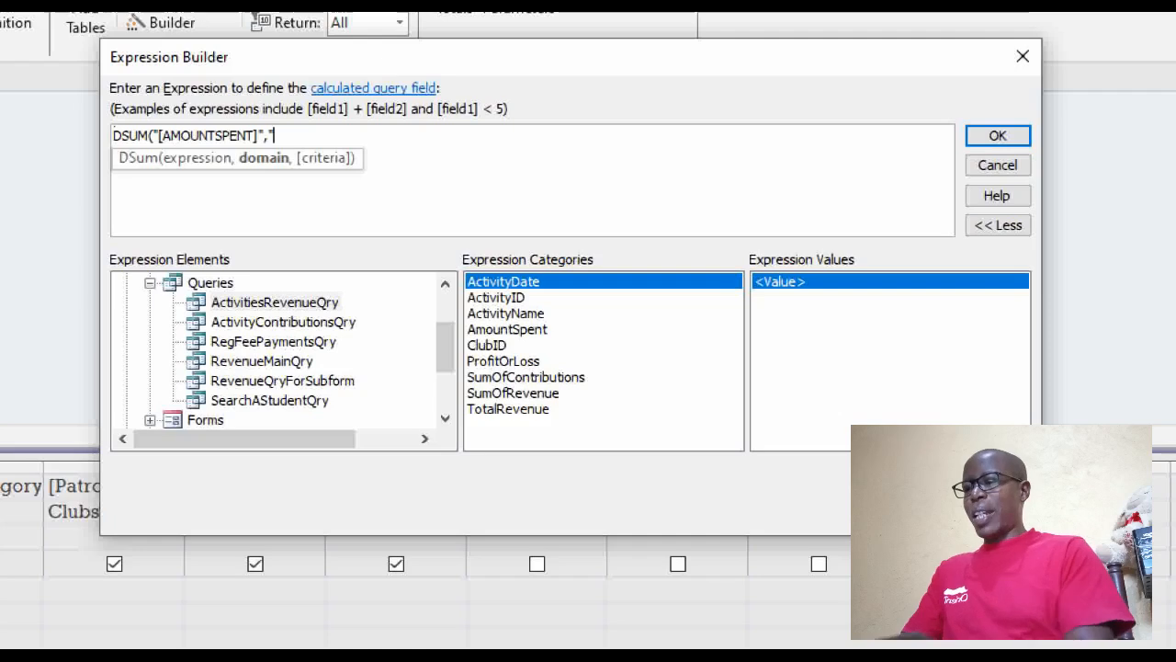
{"action": "type", "text": "ACT"}
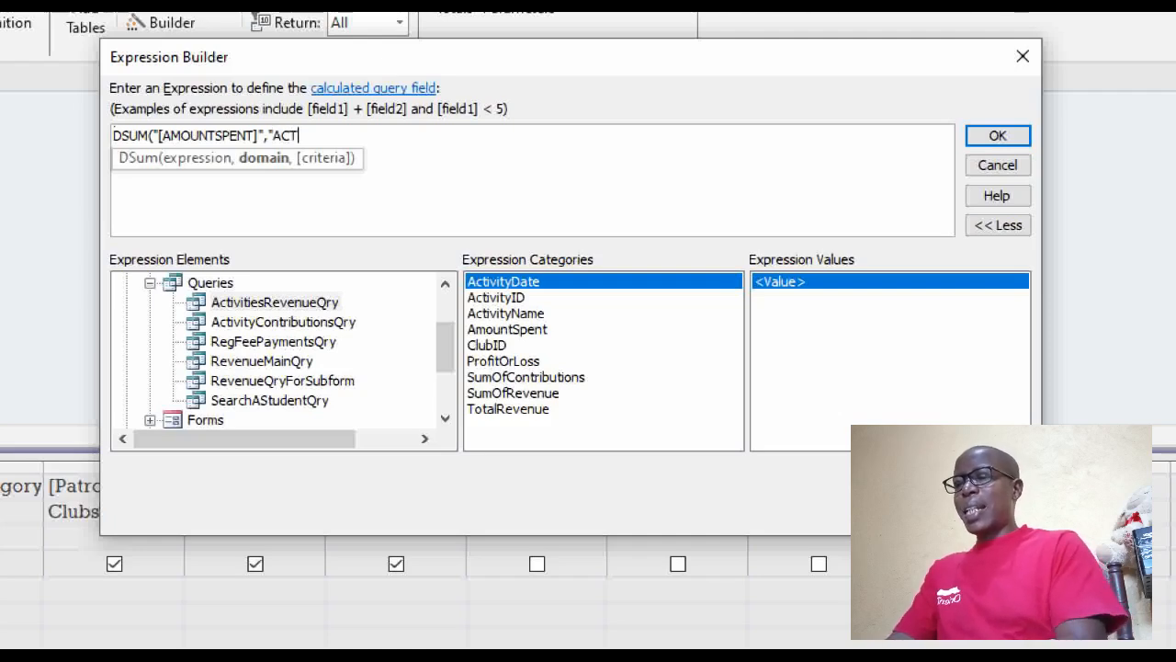
{"action": "type", "text": "IVITIES"}
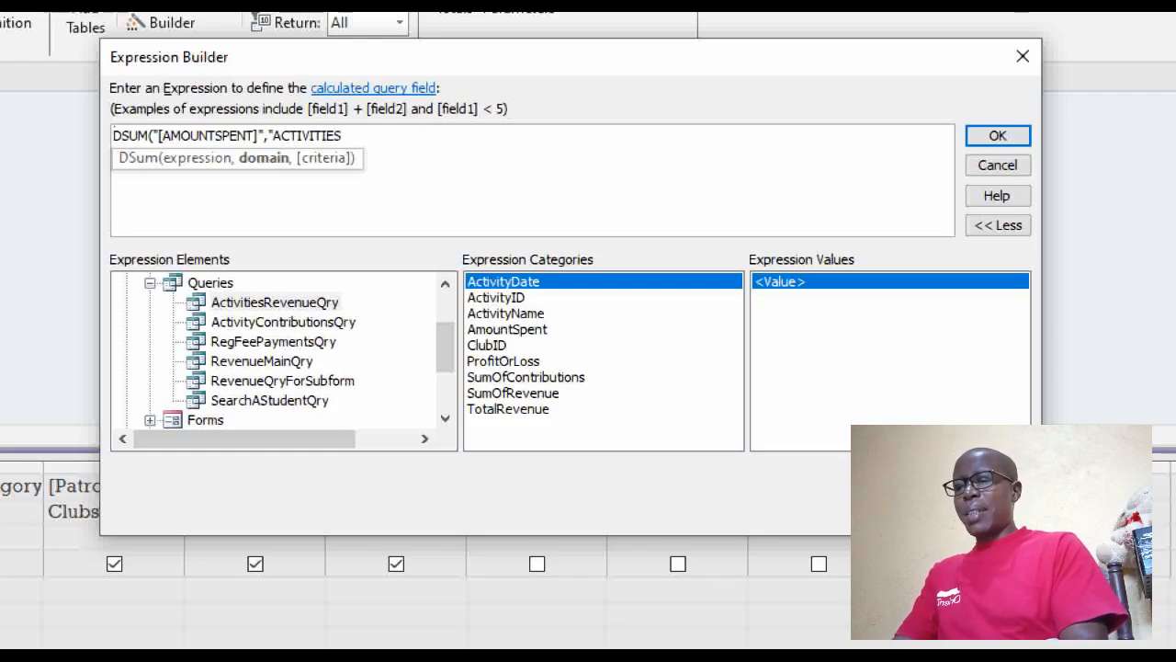
{"action": "type", "text": "R"}
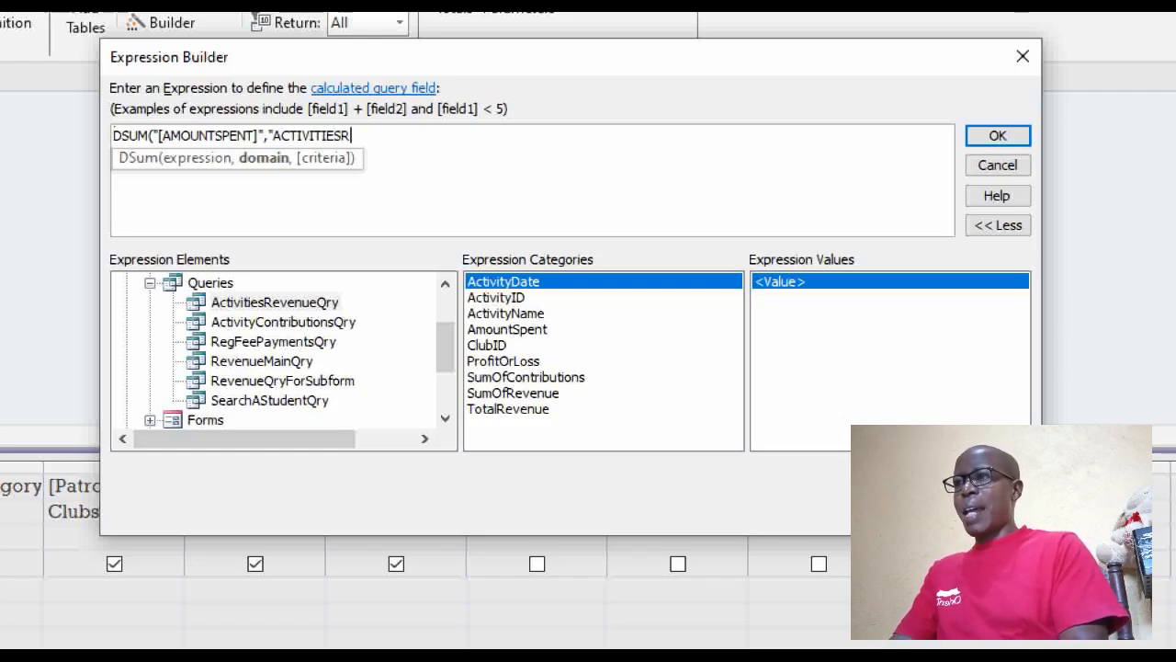
{"action": "type", "text": "EVENU"}
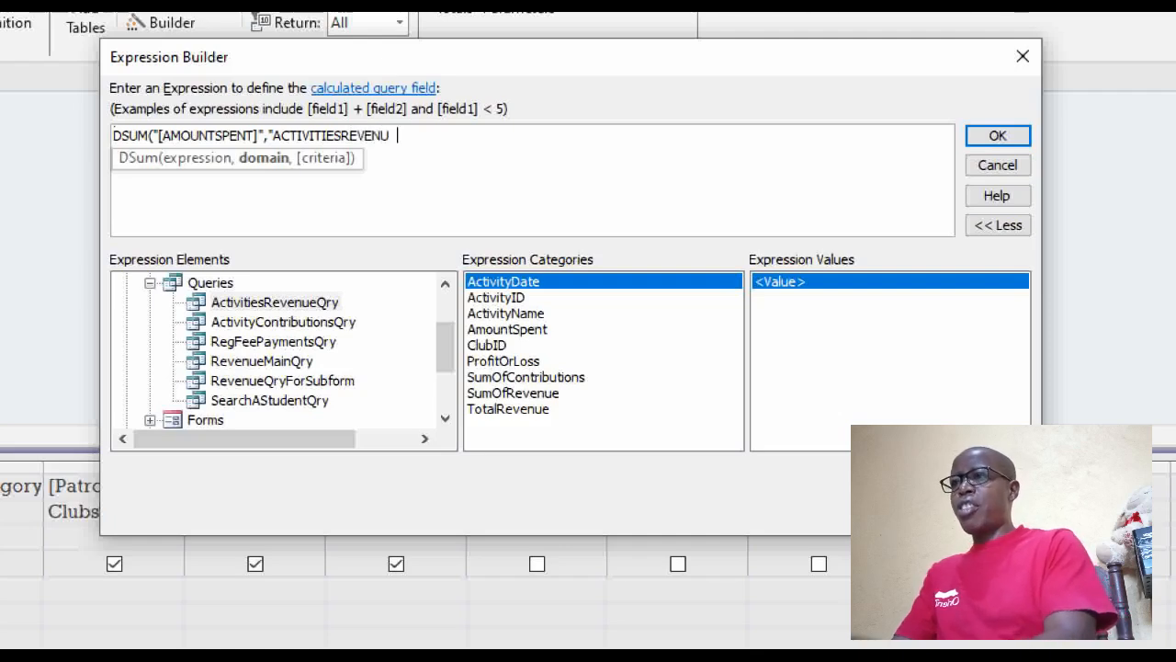
{"action": "type", "text": "EQ"}
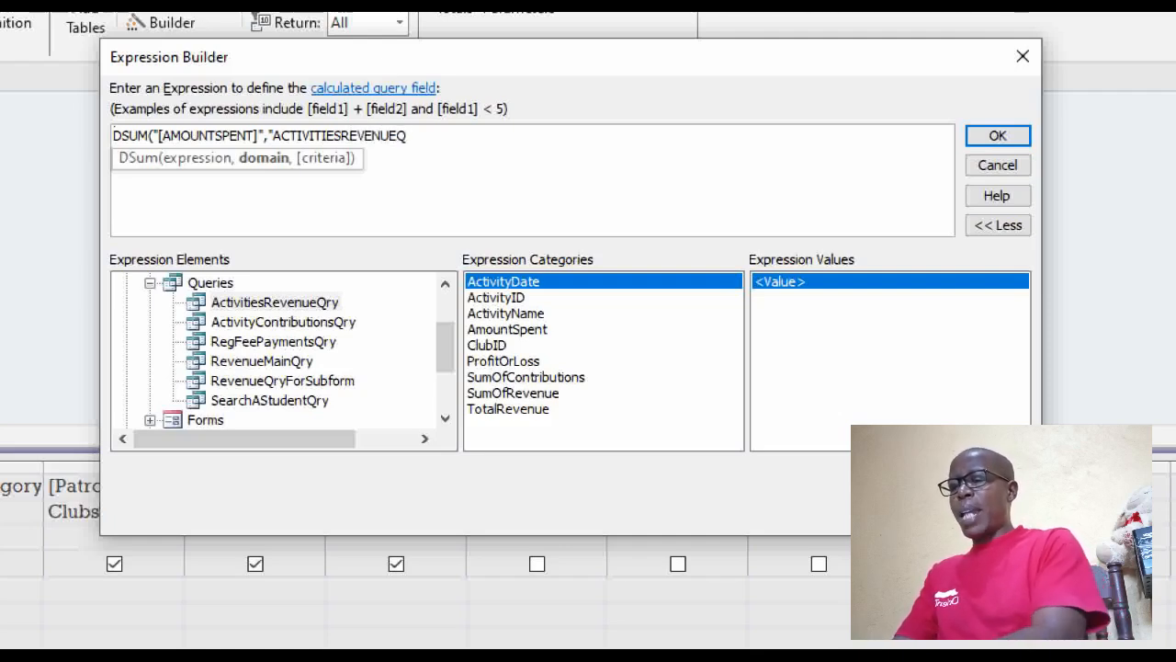
{"action": "type", "text": "RY\""}
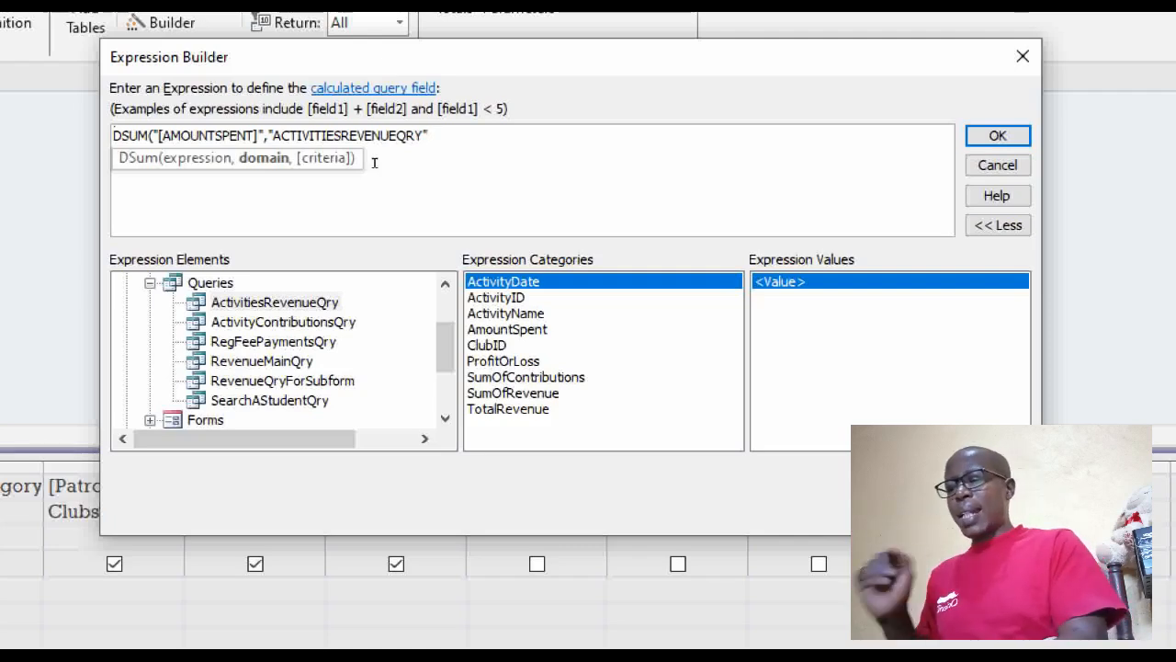
Step: Begin the criteria argument of the AMOUNTSPENT DSUM expression with an opening quote and the bracketed field [CLUBID]
{"action": "type", "text": ",\""}
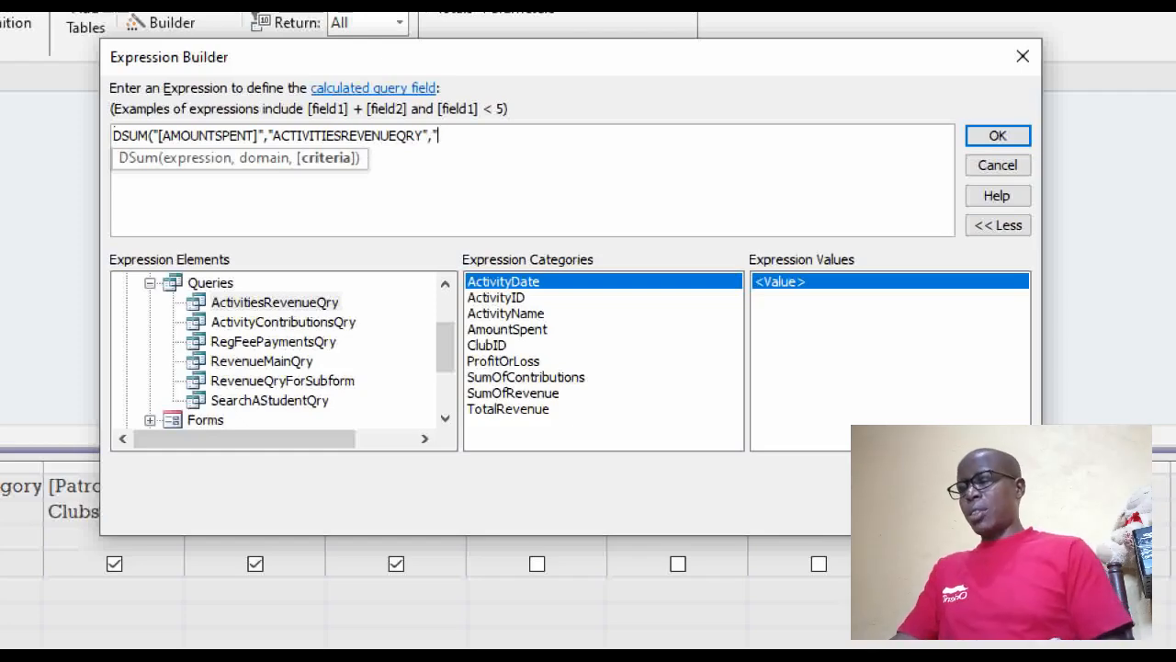
{"action": "type", "text": "C"}
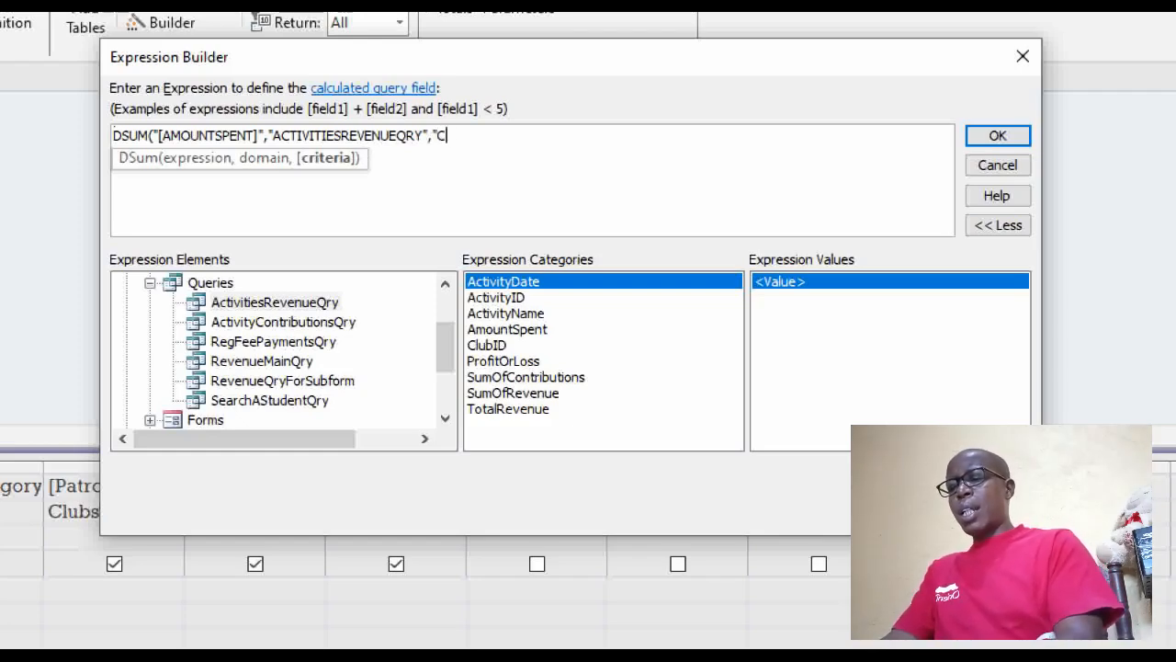
{"action": "type", "text": "LIUB"}
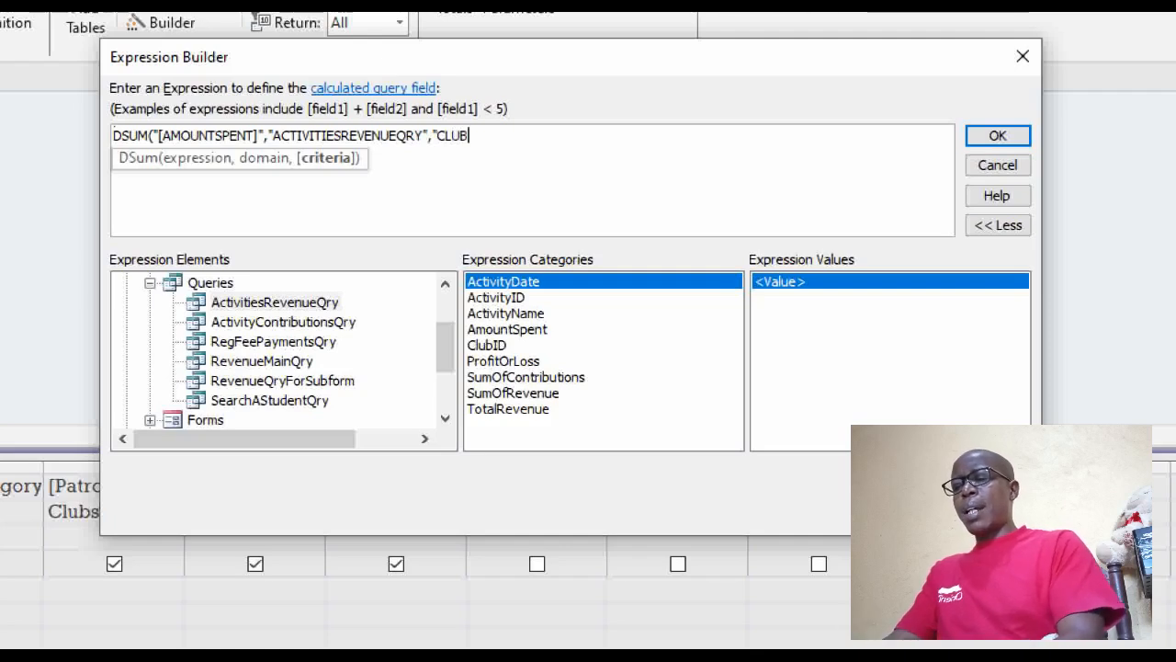
{"action": "type", "text": "ID"}
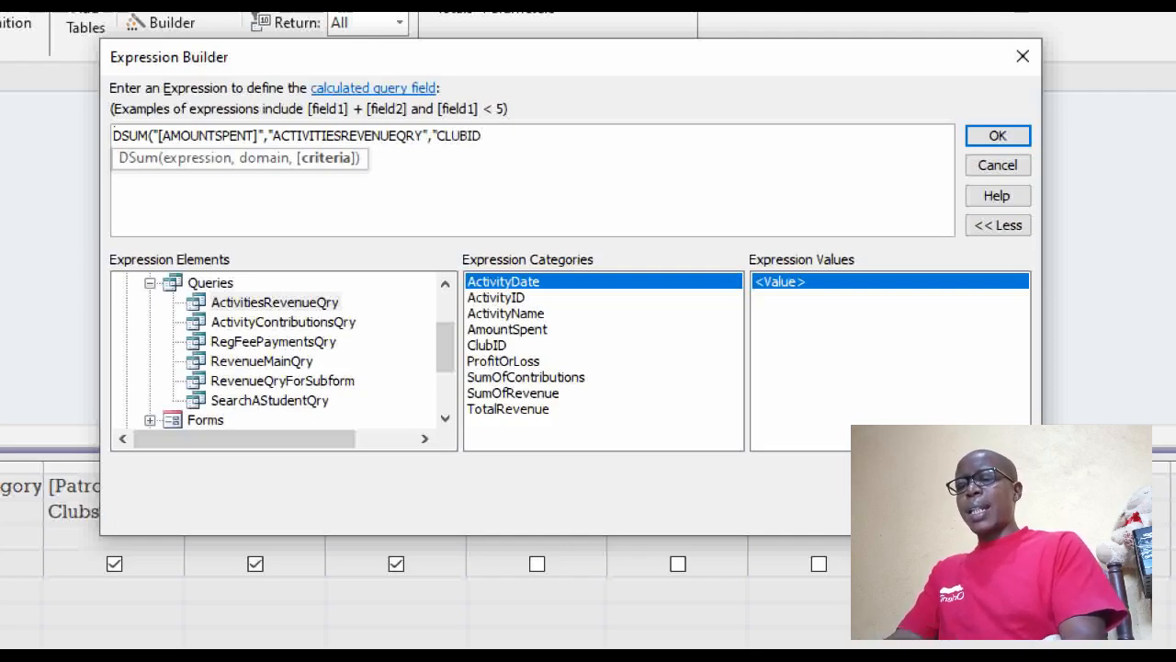
{"action": "type", "text": "]"}
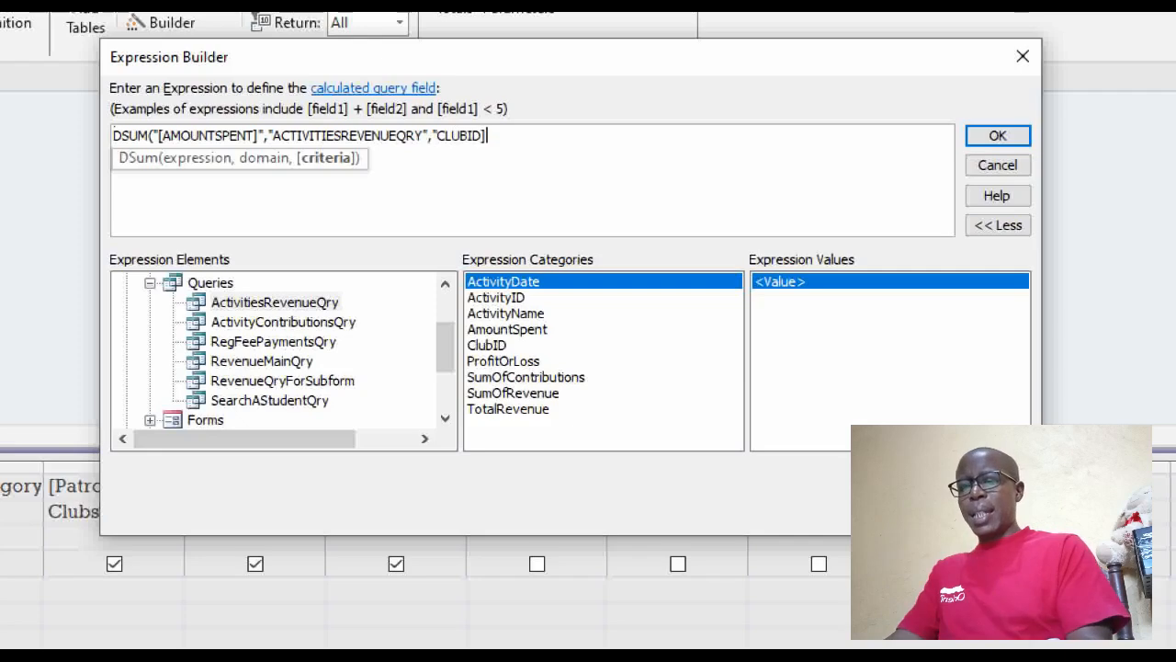
{"action": "key", "text": "Left"}
{"action": "key", "text": "Left"}
{"action": "key", "text": "Left"}
{"action": "key", "text": "Left"}
{"action": "key", "text": "Left"}
{"action": "key", "text": "Left"}
{"action": "key", "text": "Left"}
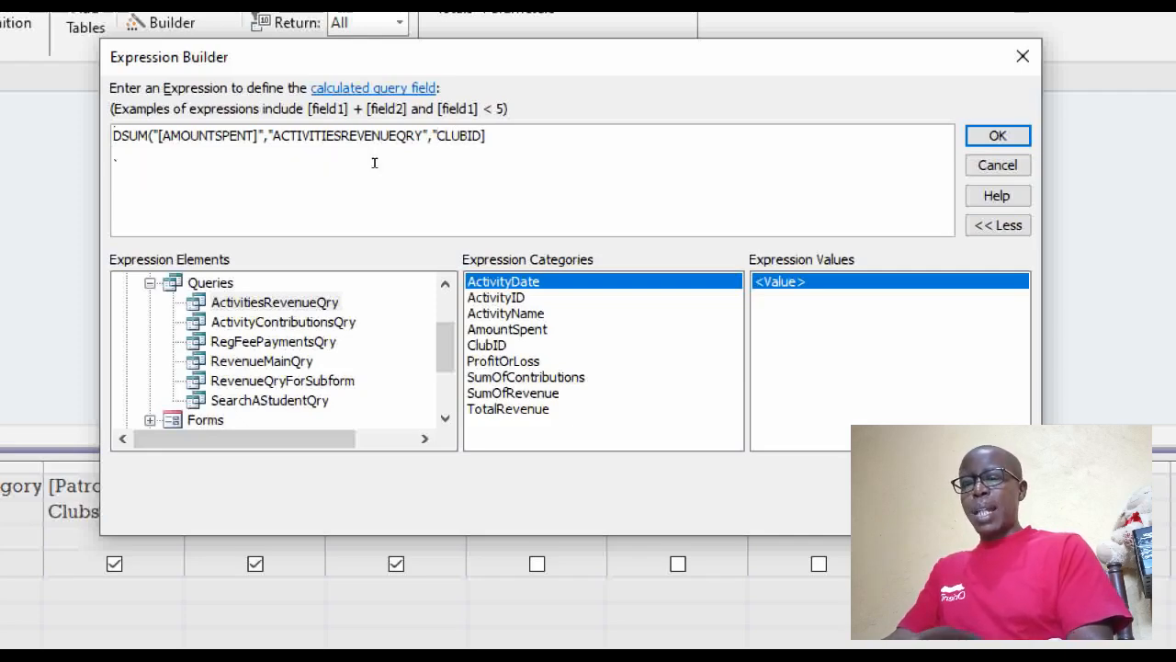
{"action": "type", "text": "["}
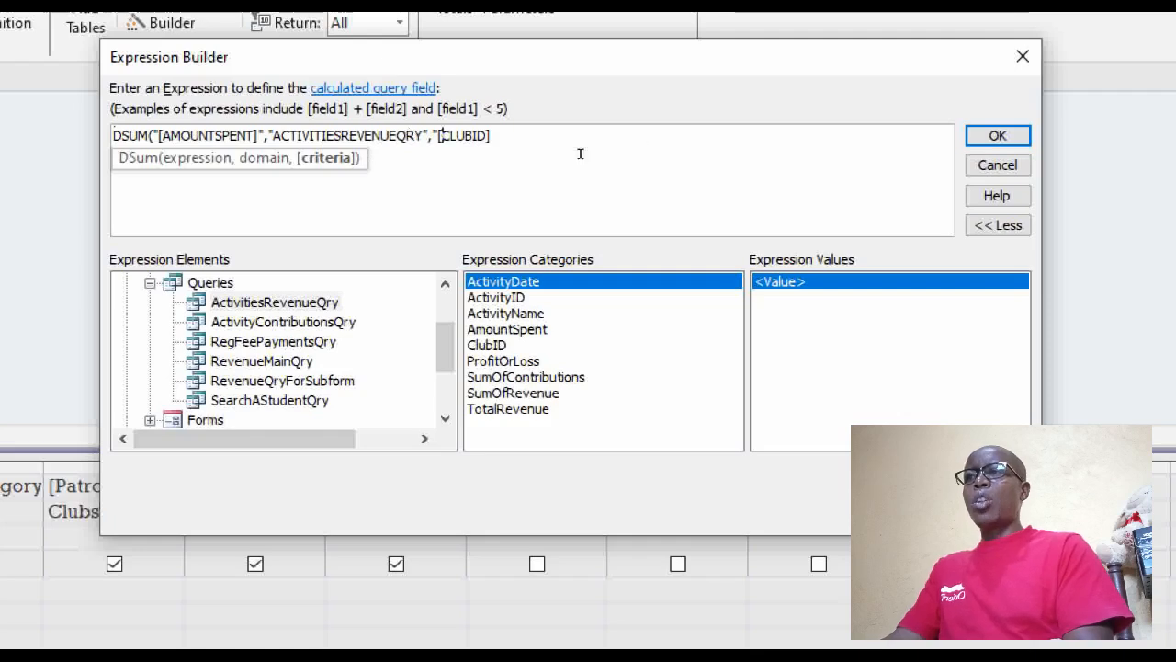
Step: Complete the criteria argument as "[CLUBID]="&CLUBID and close the DSUM expression's parenthesis
{"action": "left_click", "coordinate": [529, 145]}
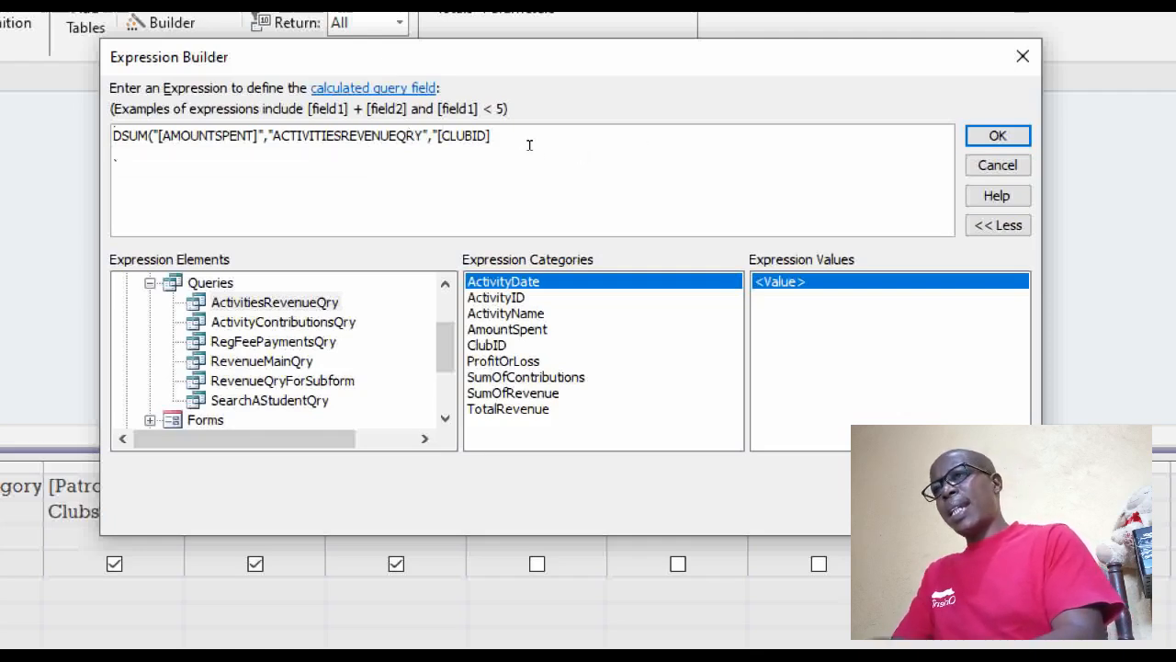
{"action": "type", "text": "=\""}
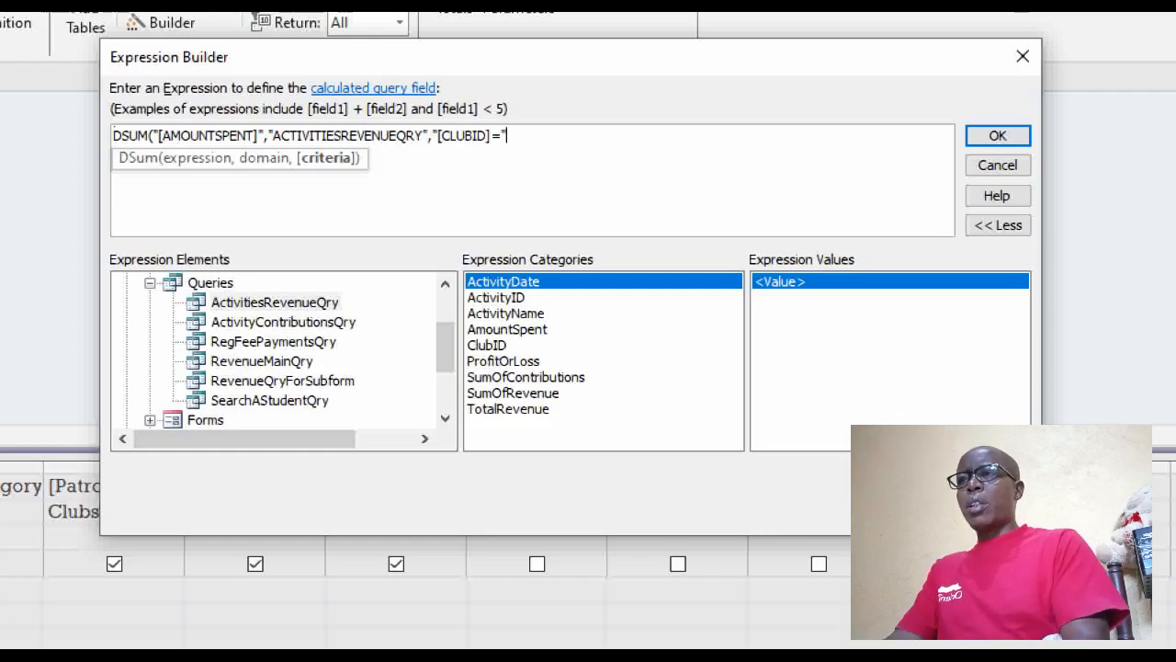
{"action": "type", "text": "&"}
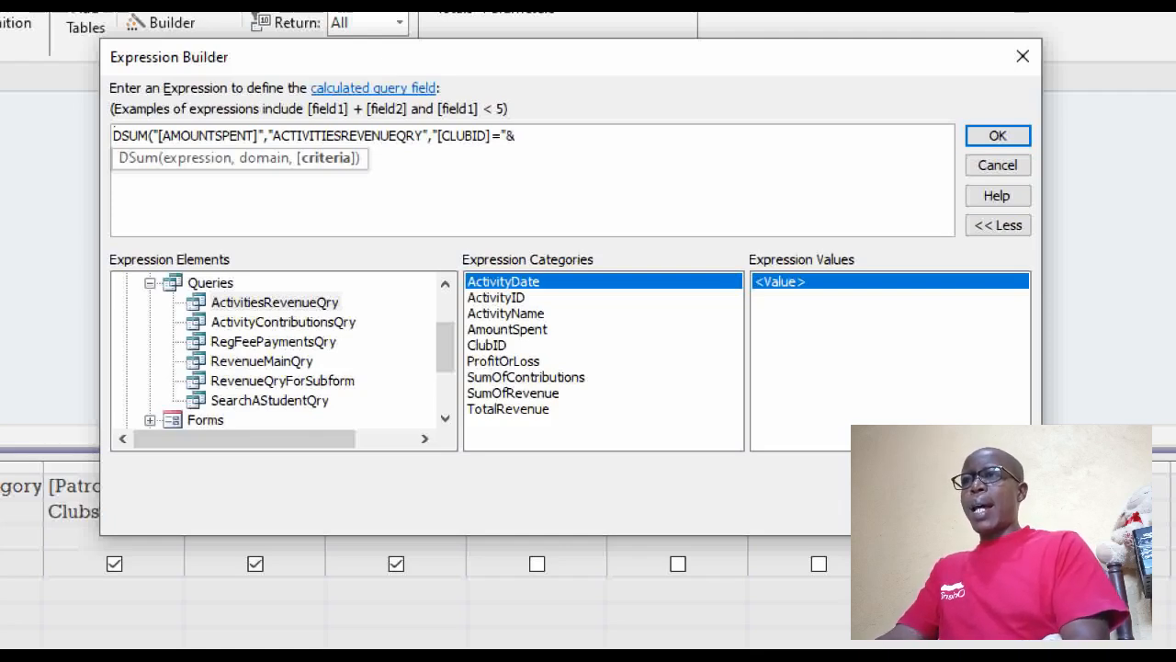
{"action": "type", "text": "["}
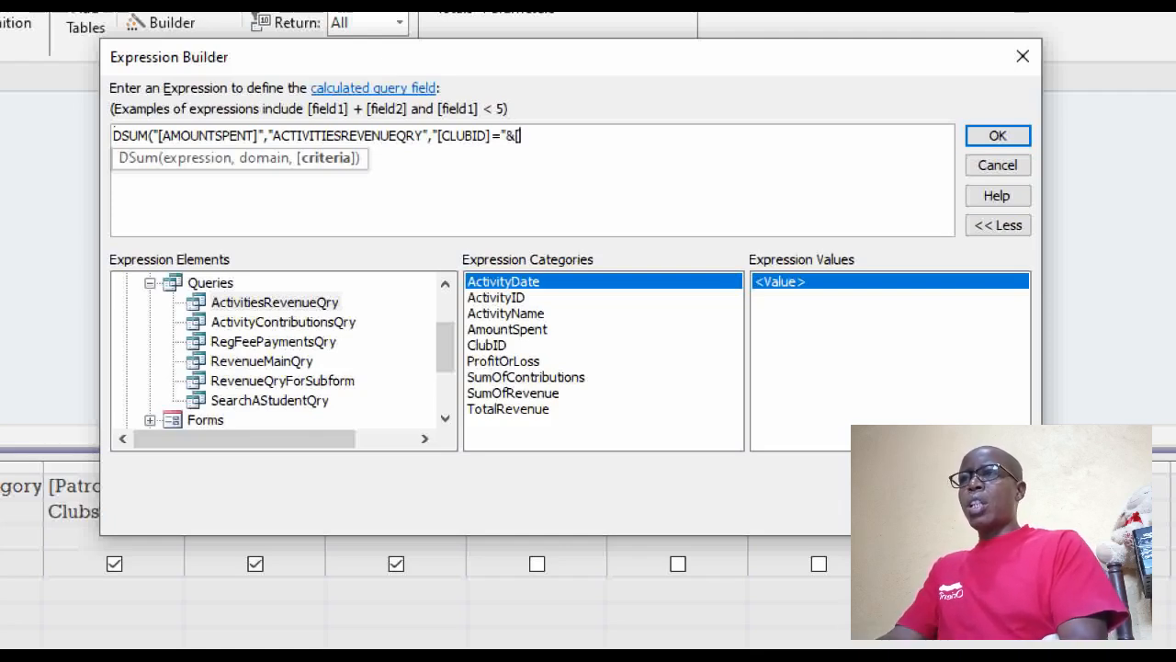
{"action": "key", "text": "BackSpace"}
{"action": "type", "text": "CL"}
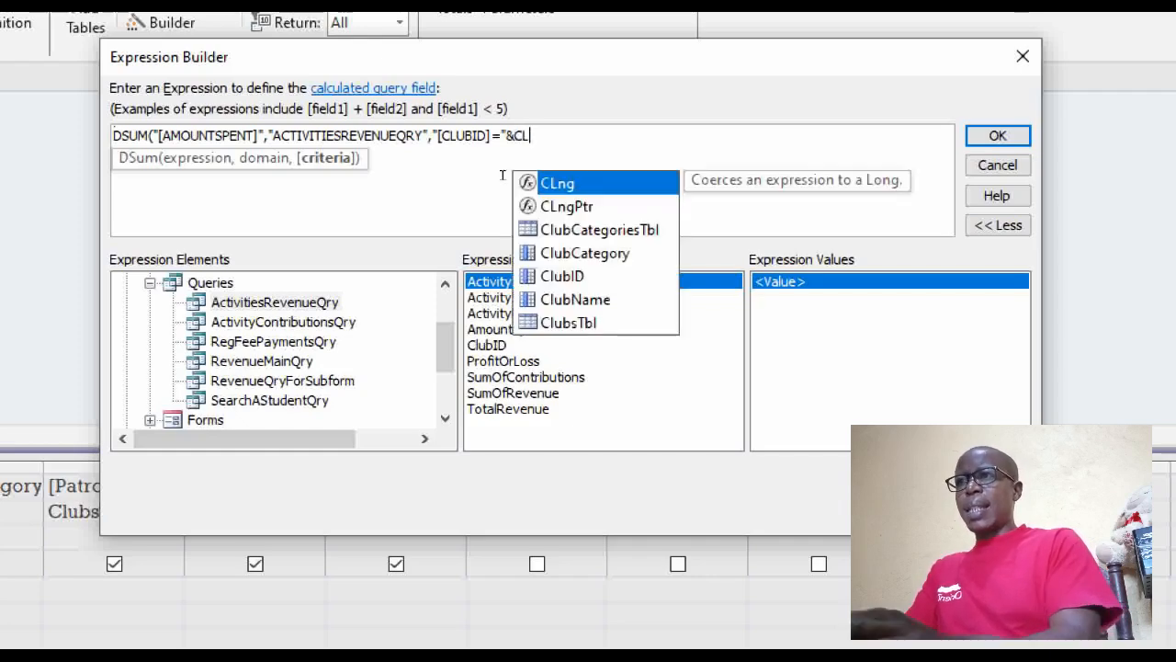
{"action": "type", "text": "UB"}
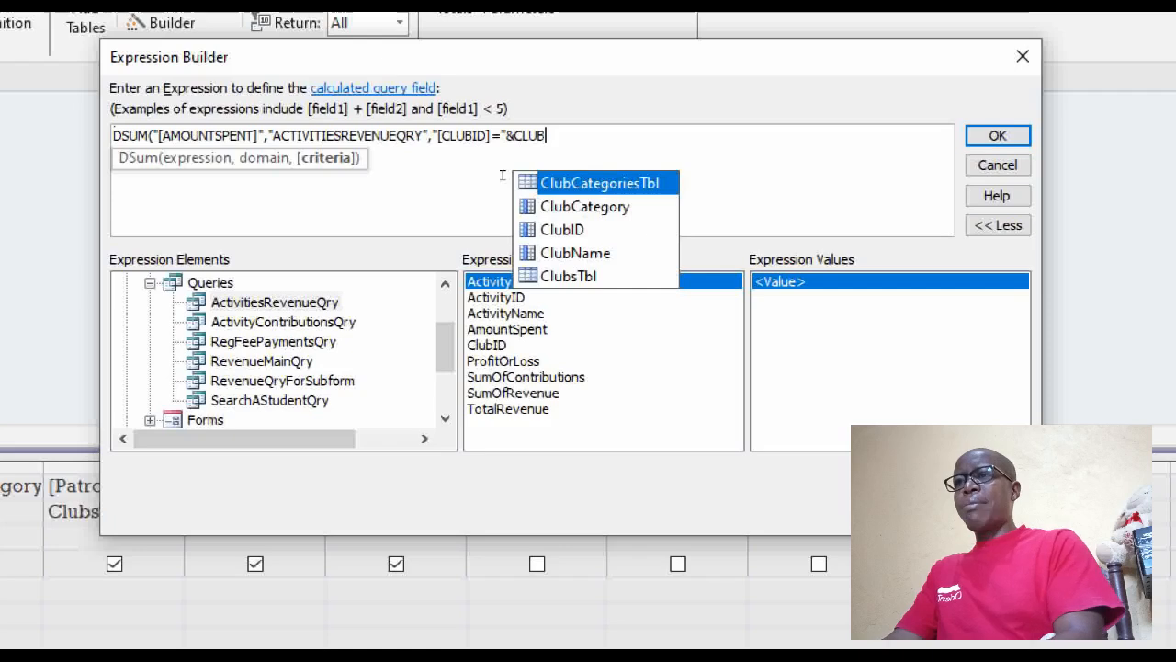
{"action": "type", "text": "ID"}
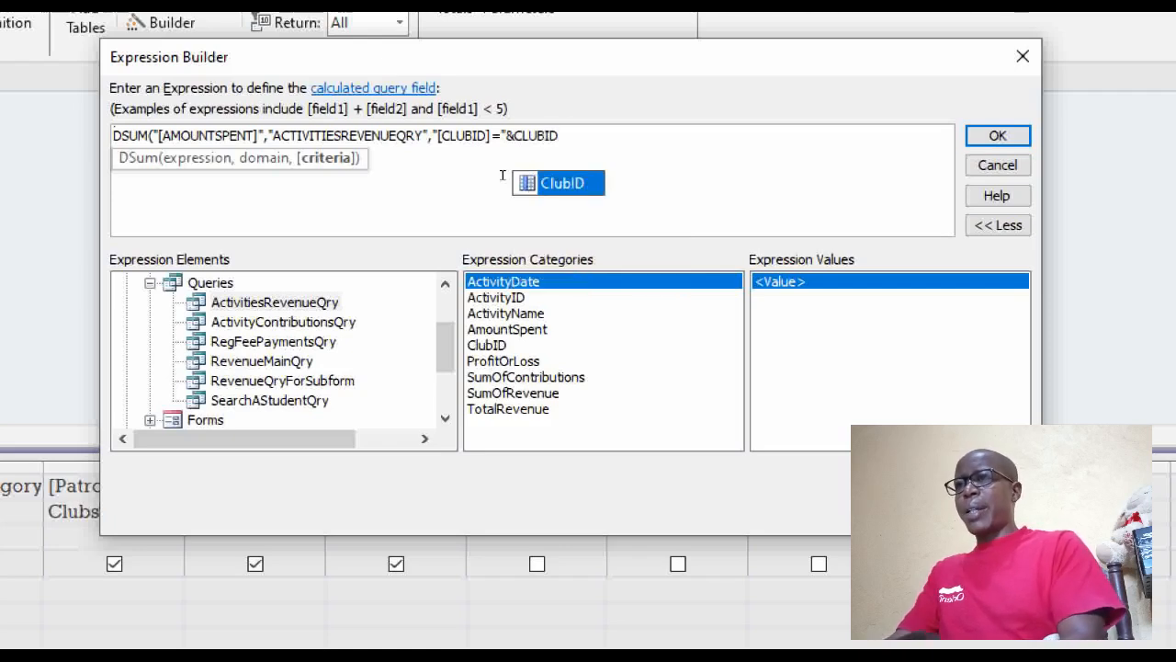
{"action": "type", "text": ")"}
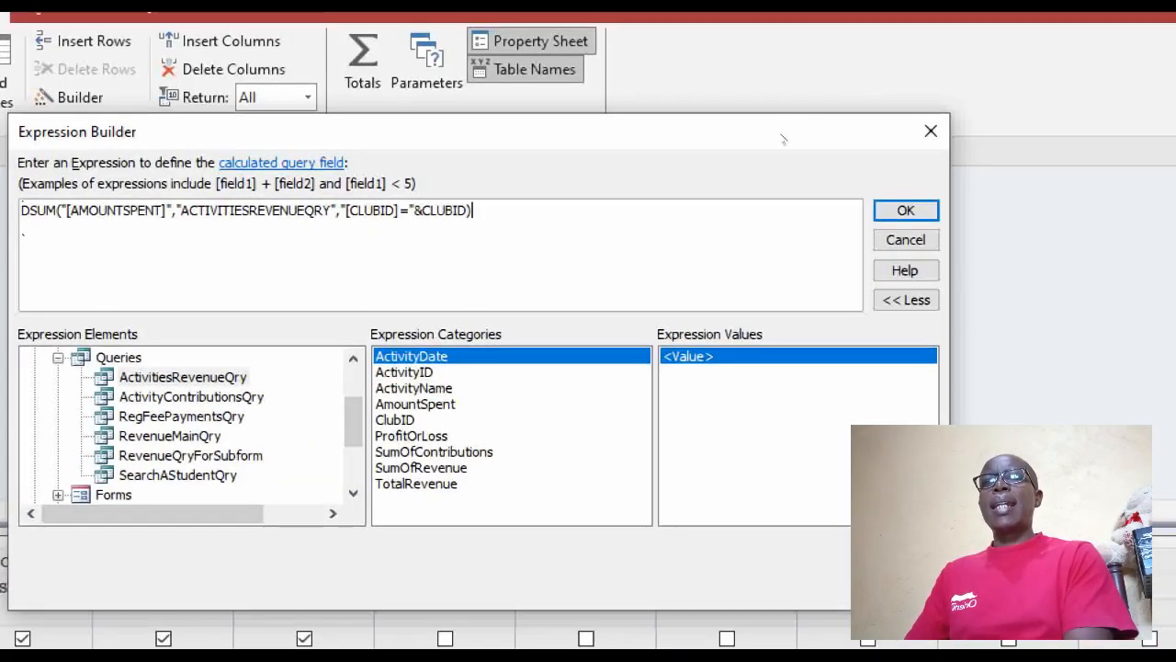
Step: Accept the AMOUNTSPENT DSUM expression and name its query column AmountSpent
{"action": "left_click", "coordinate": [905, 210]}
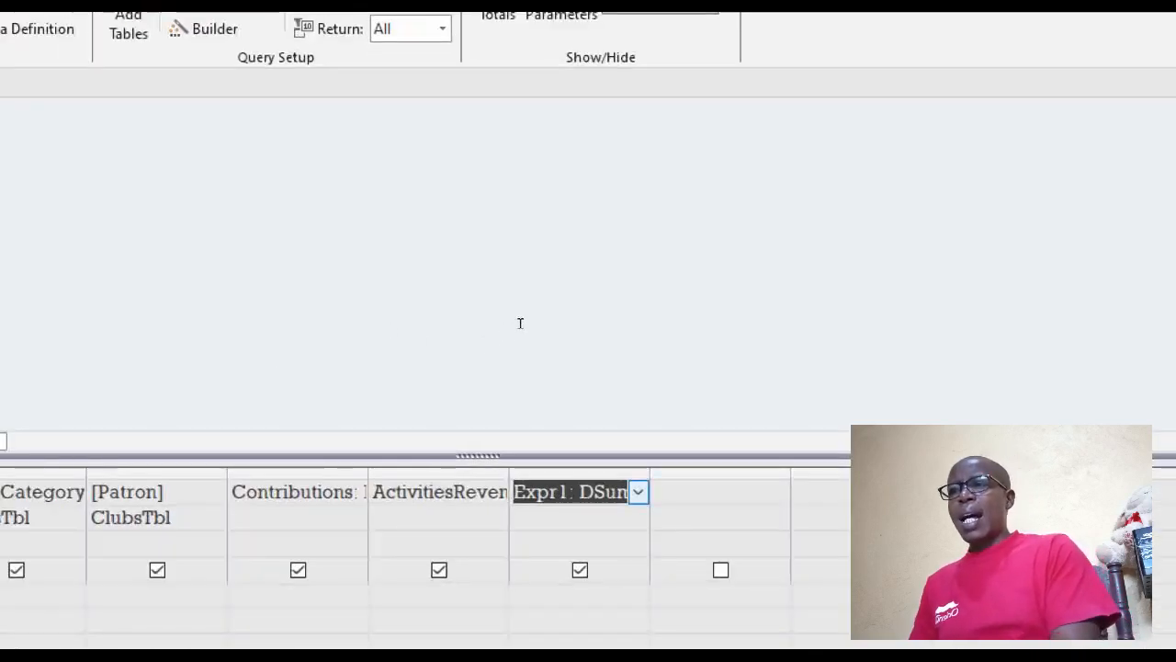
{"action": "double_click", "coordinate": [540, 492]}
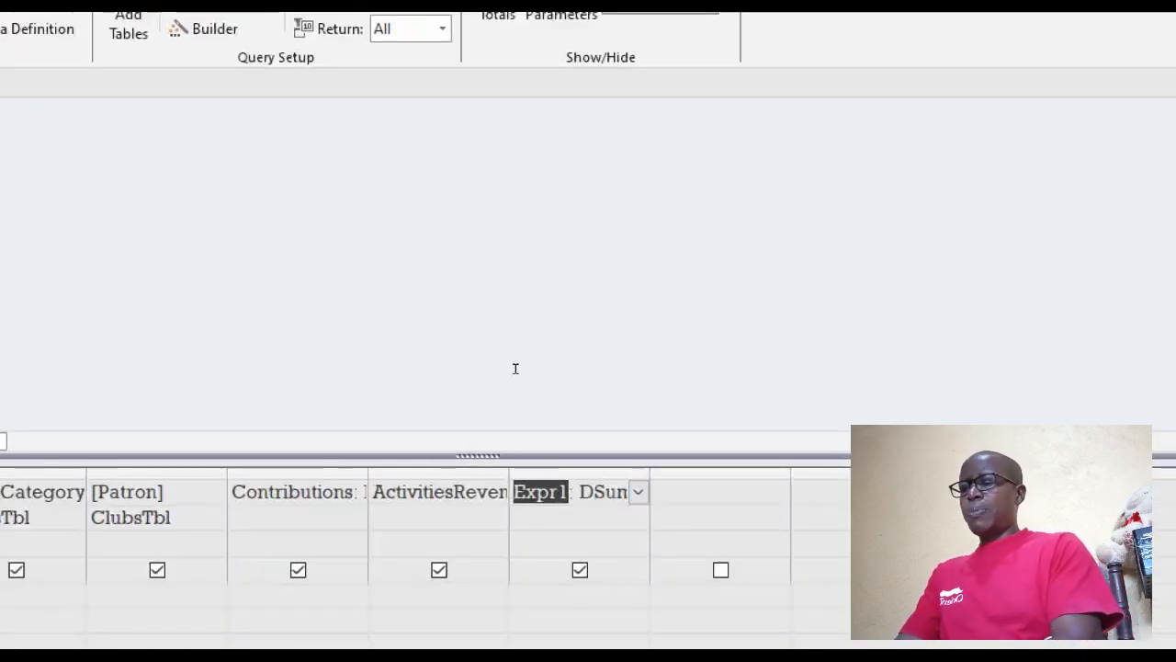
{"action": "type", "text": "AM"}
{"action": "key", "text": "BackSpace"}
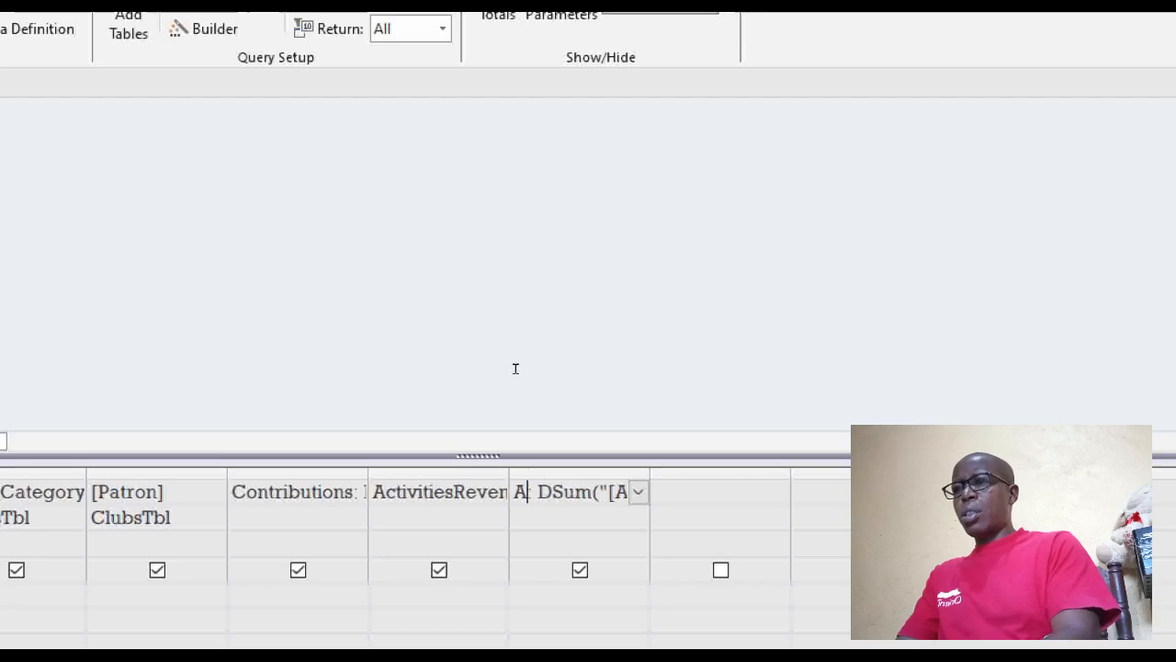
{"action": "type", "text": "mou"}
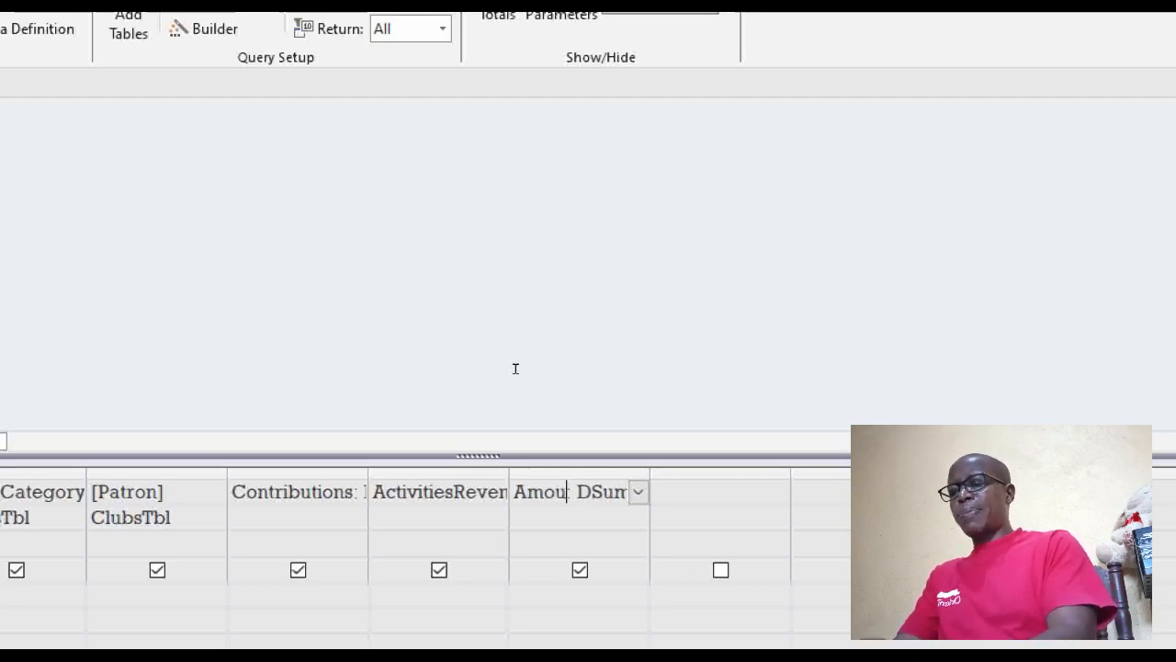
{"action": "type", "text": "ntS"}
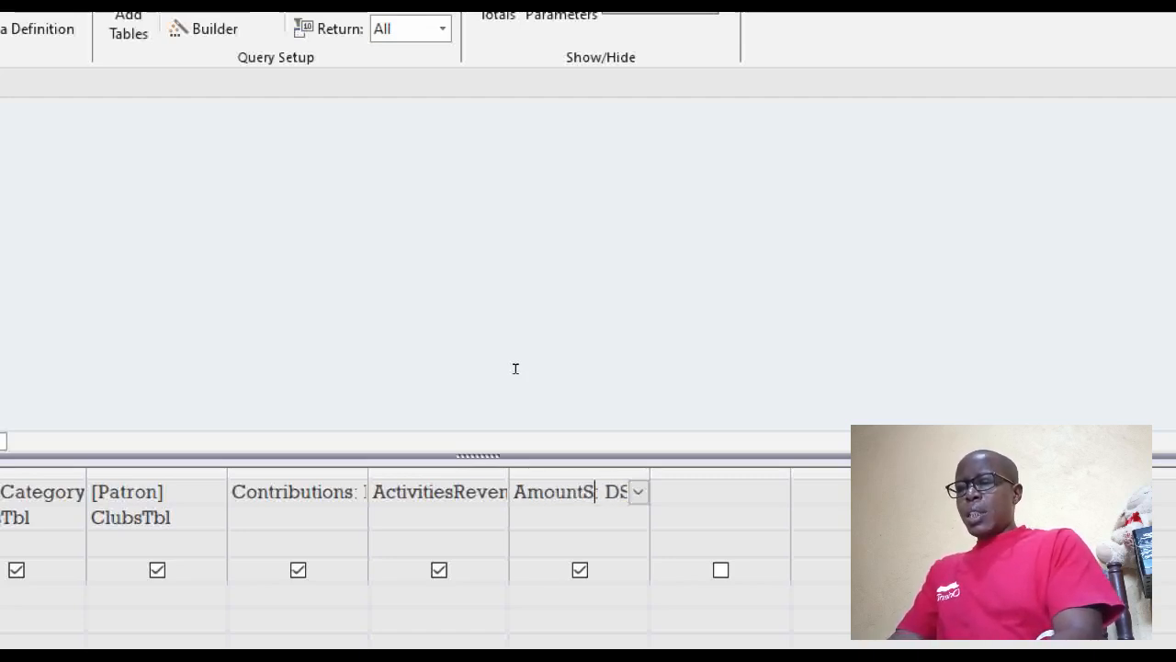
{"action": "type", "text": "pent"}
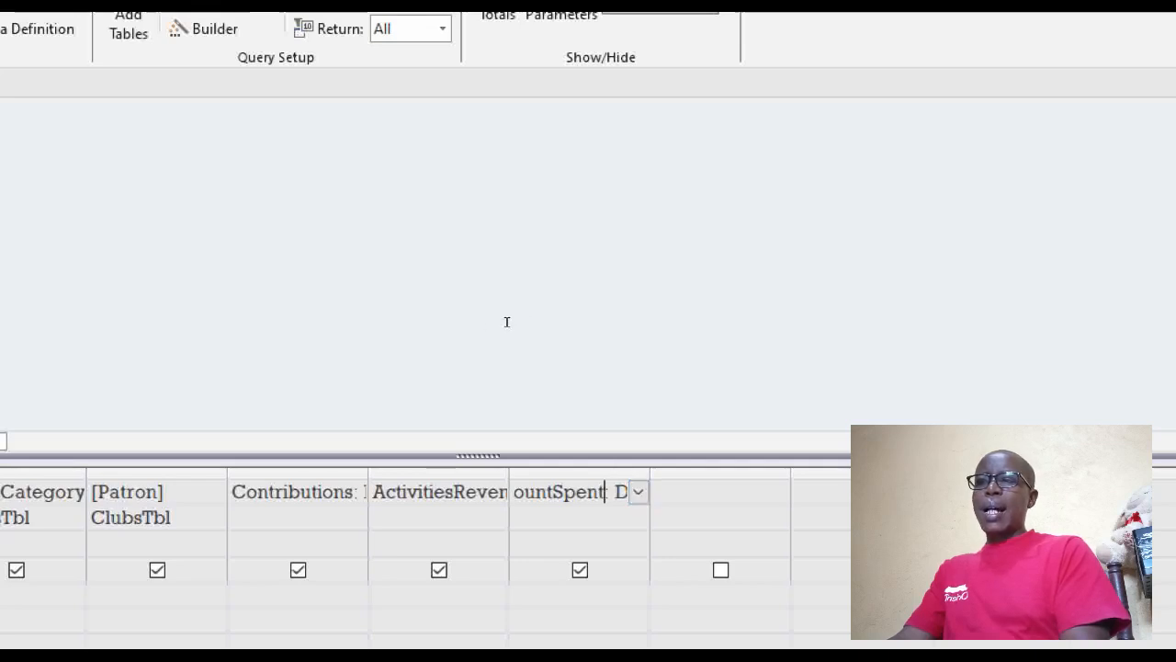
{"action": "left_click", "coordinate": [514, 492]}
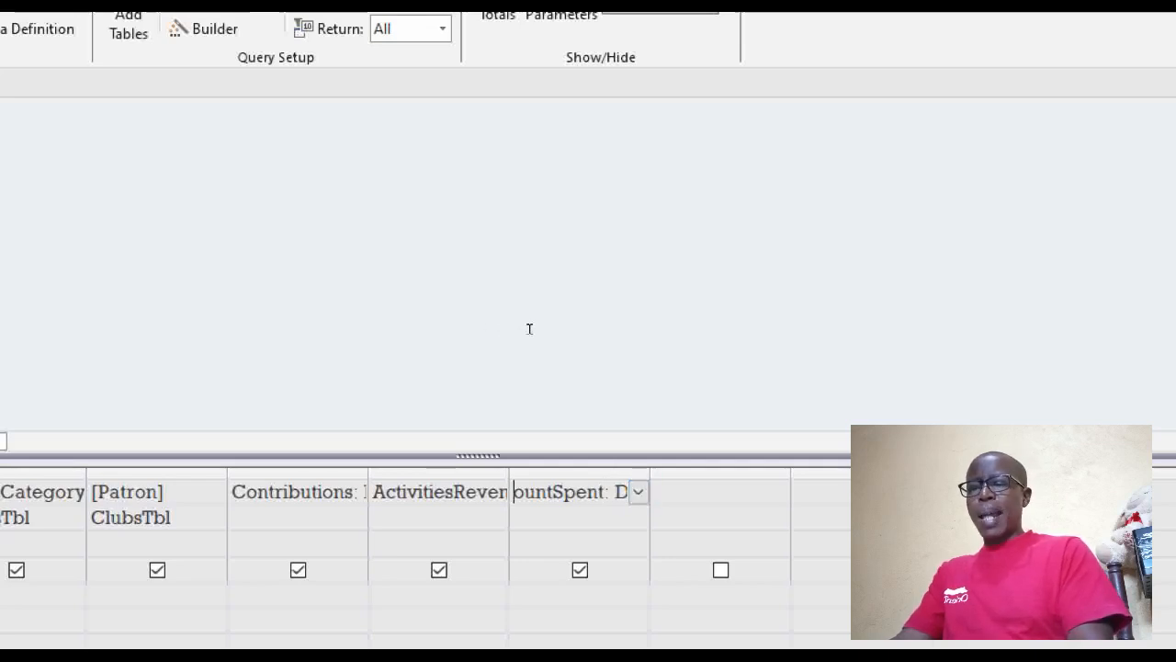
{"action": "key", "text": "shift+Tab"}
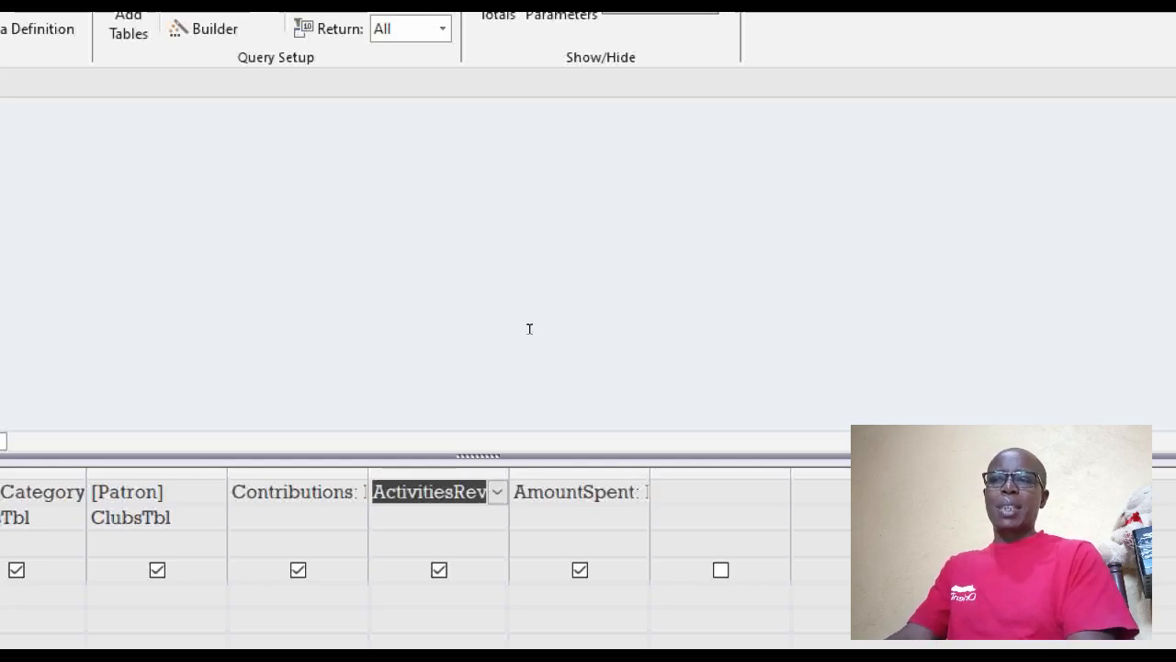
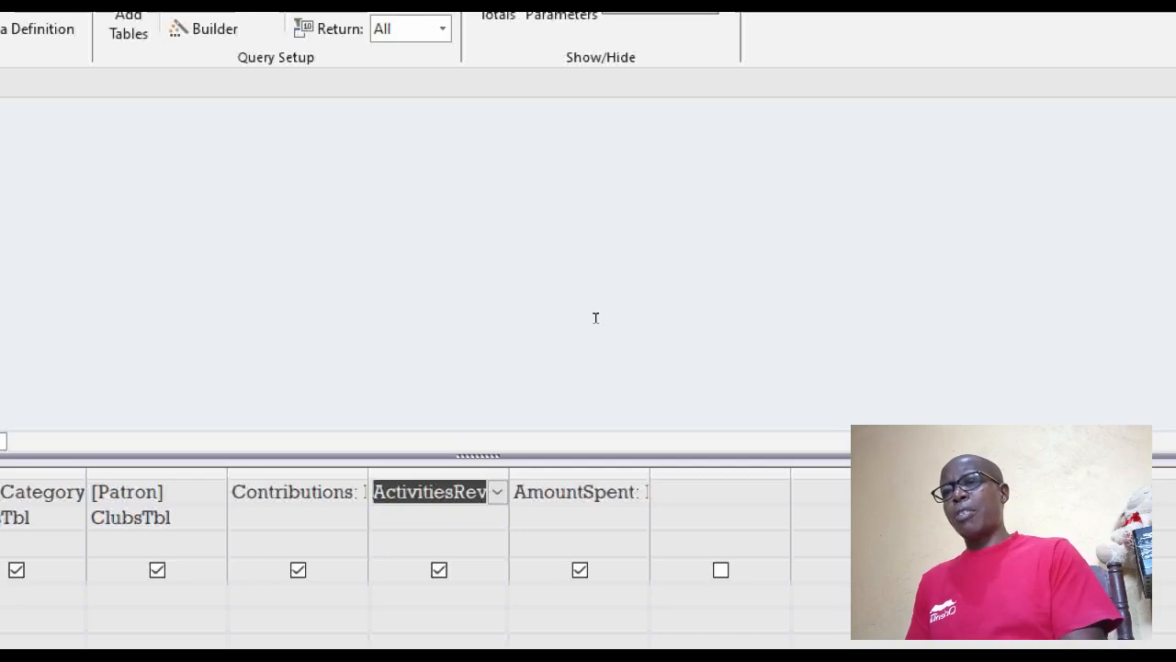
Step: Open the Expression Builder for the empty column after AmountSpent and list the fields of ExpensesTbl
{"action": "key", "text": "Tab"}
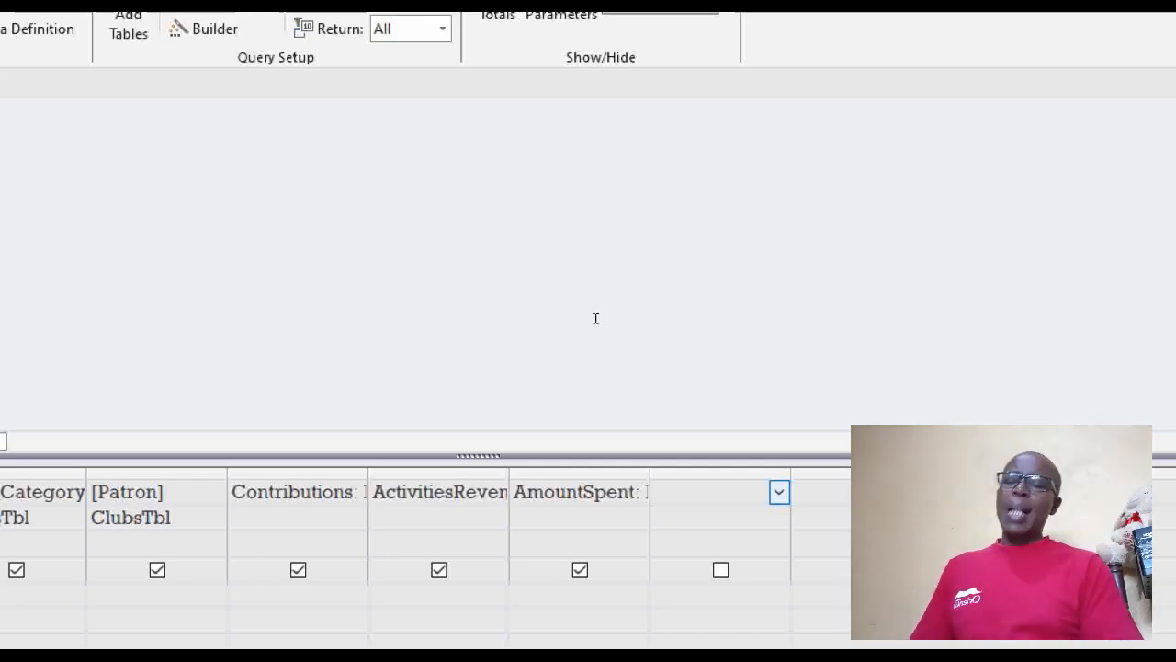
{"action": "key", "text": "shift+F10"}
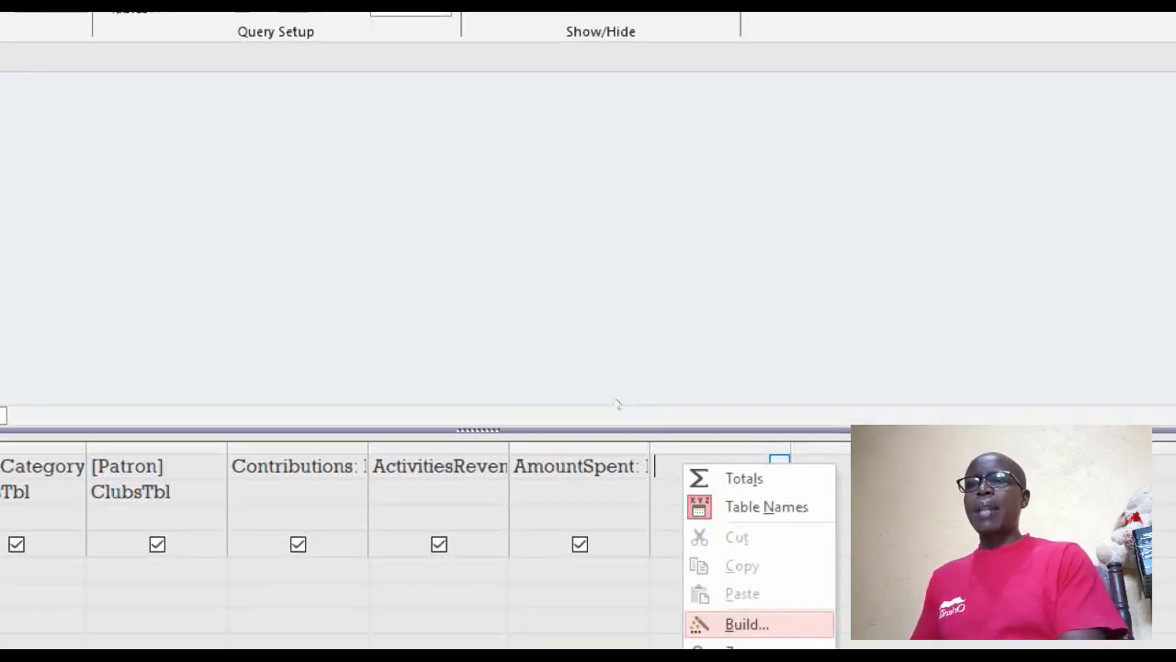
{"action": "key", "text": "Return"}
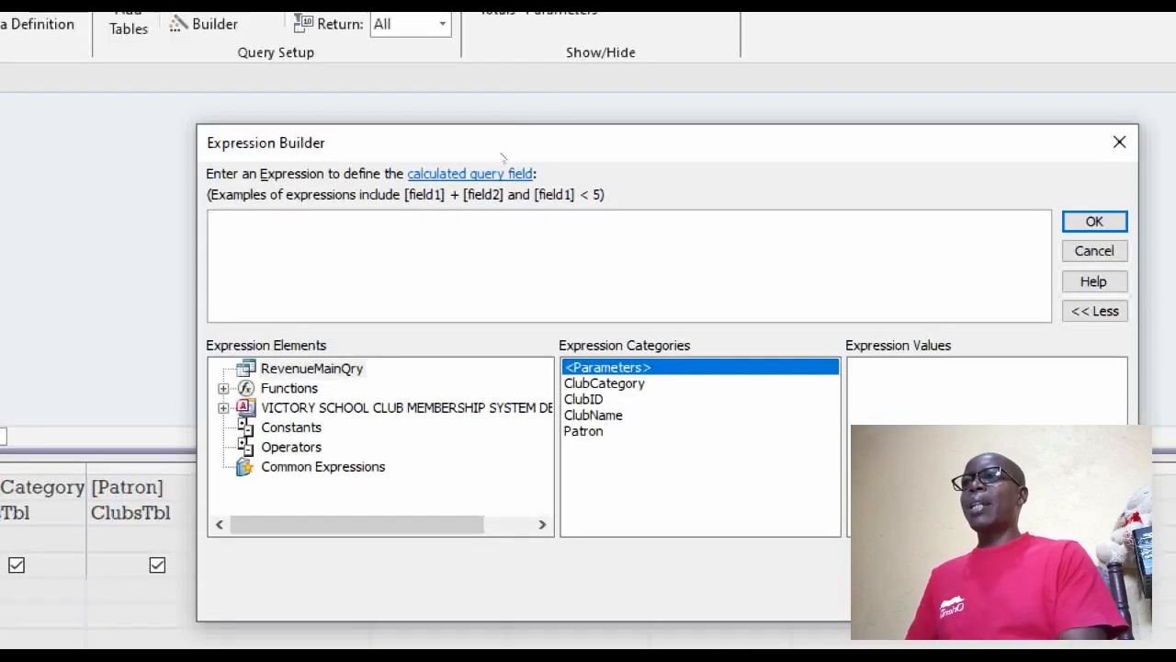
{"action": "left_click_drag", "start_coordinate": [503, 158], "coordinate": [355, 69]}
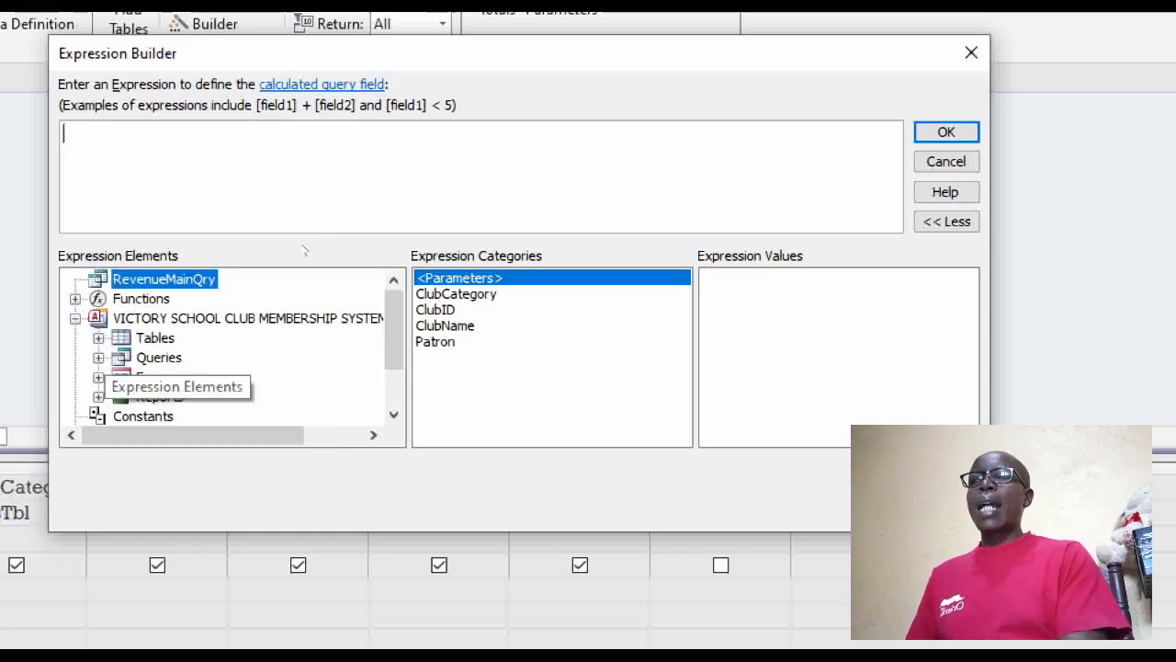
{"action": "left_click", "coordinate": [98, 338]}
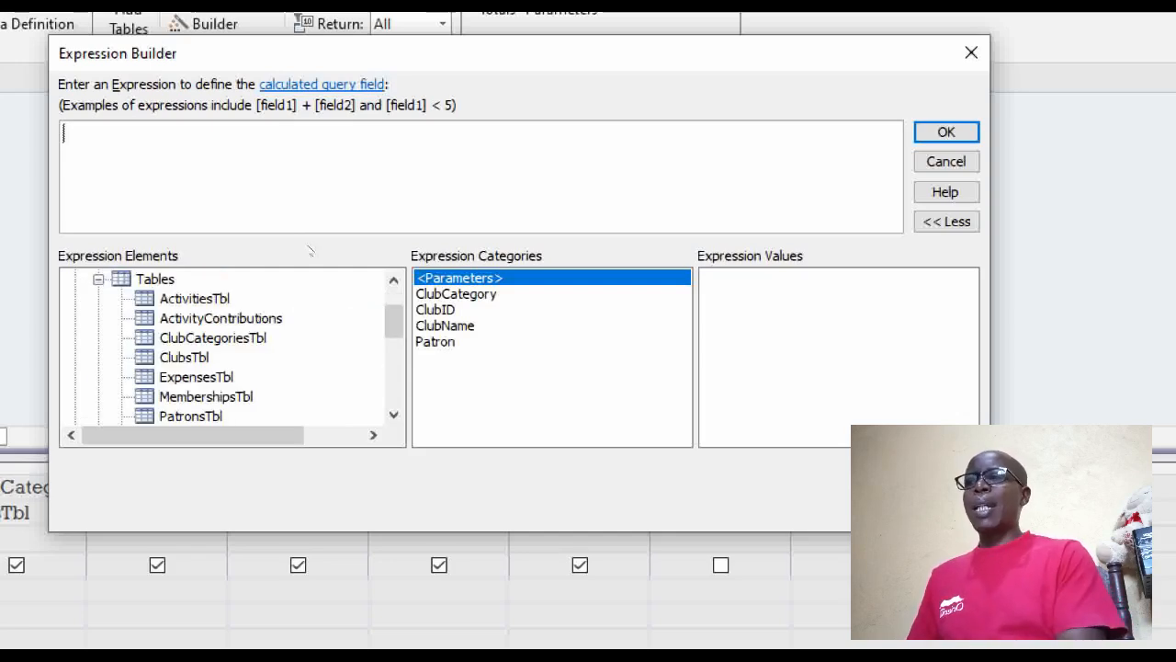
{"action": "left_click", "coordinate": [197, 376]}
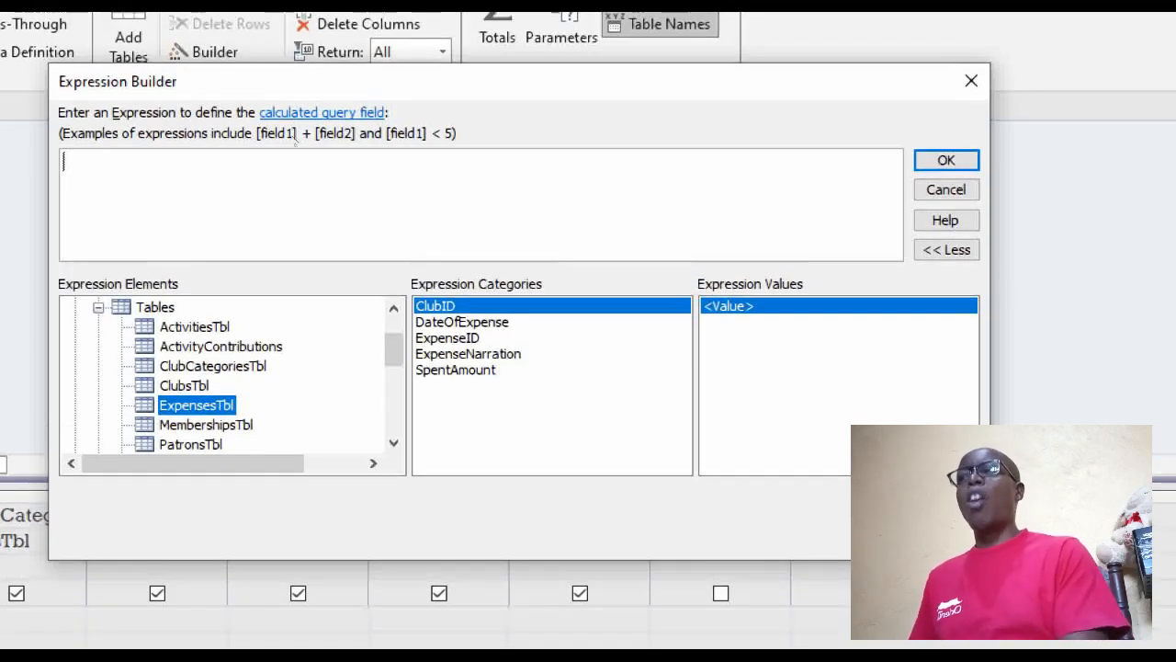
Step: Start a DSUM expression in the Expression Builder with "[SPENTAMOUNT]" as its quoted first argument
{"action": "left_click", "coordinate": [291, 127]}
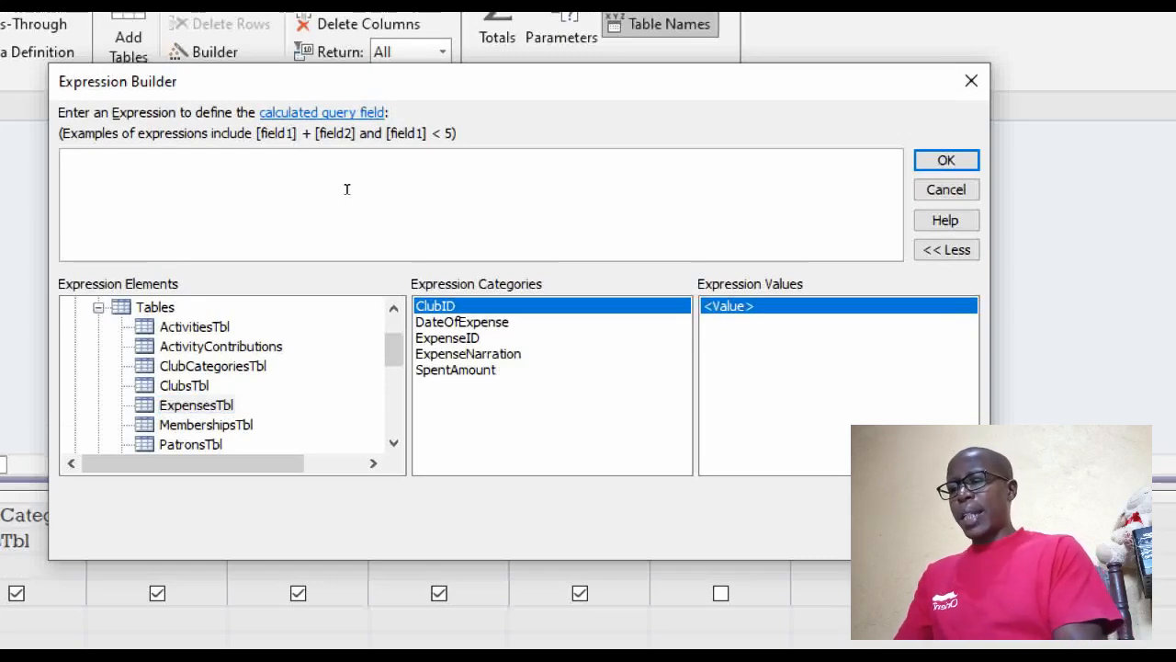
{"action": "type", "text": "DSUM"}
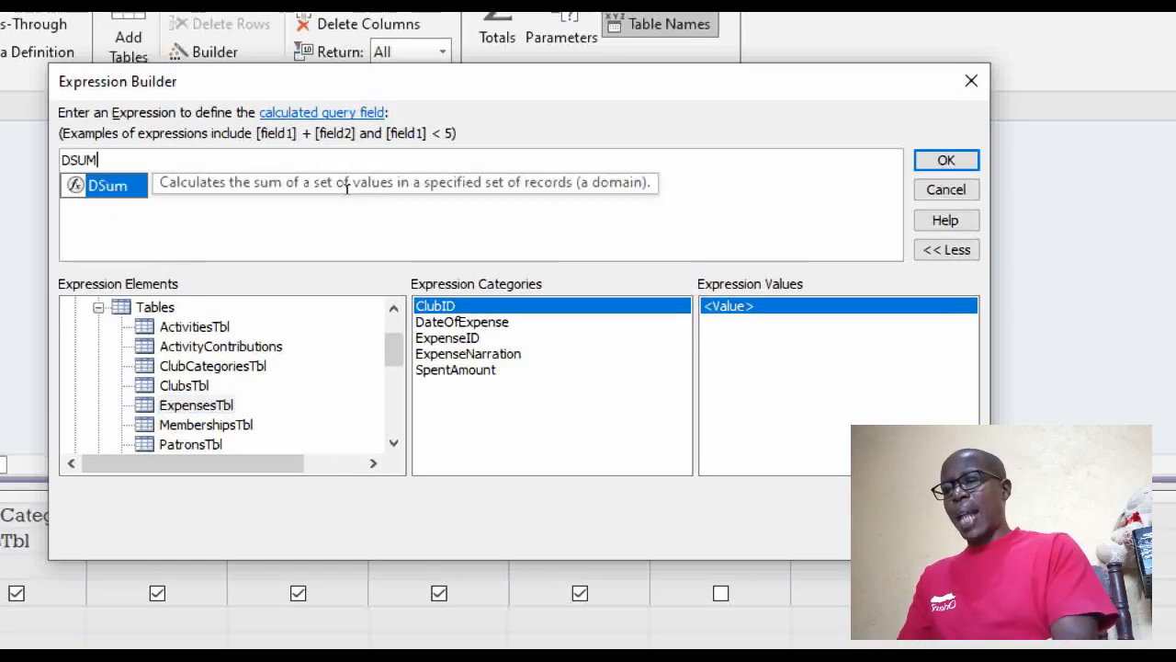
{"action": "type", "text": "("}
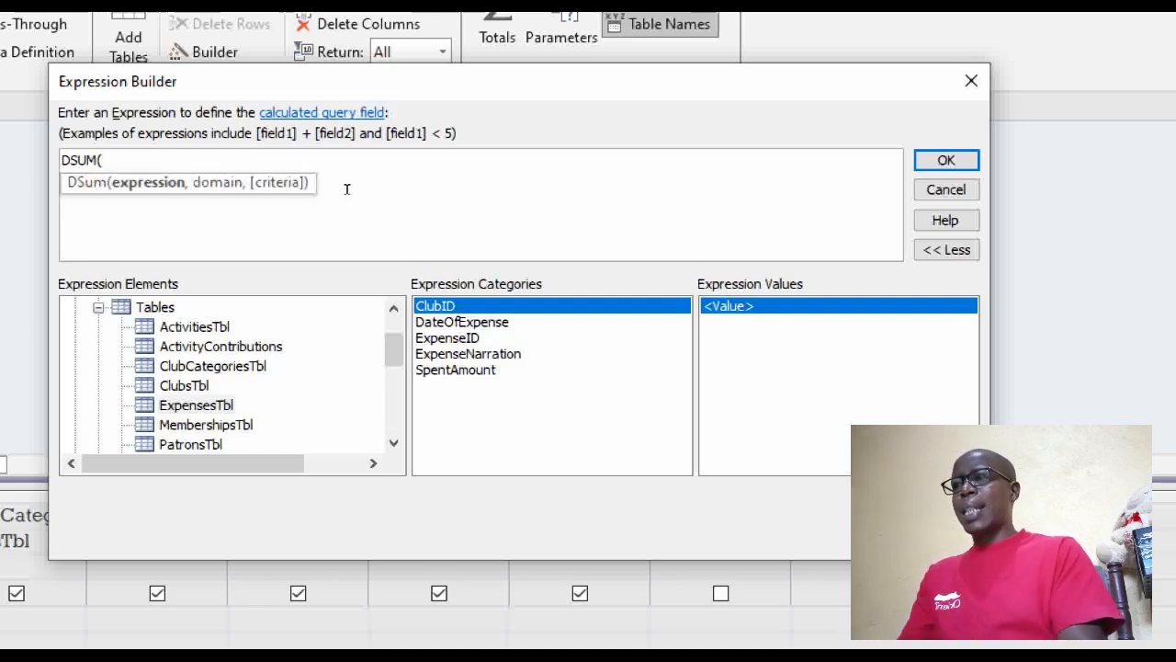
{"action": "type", "text": "\""}
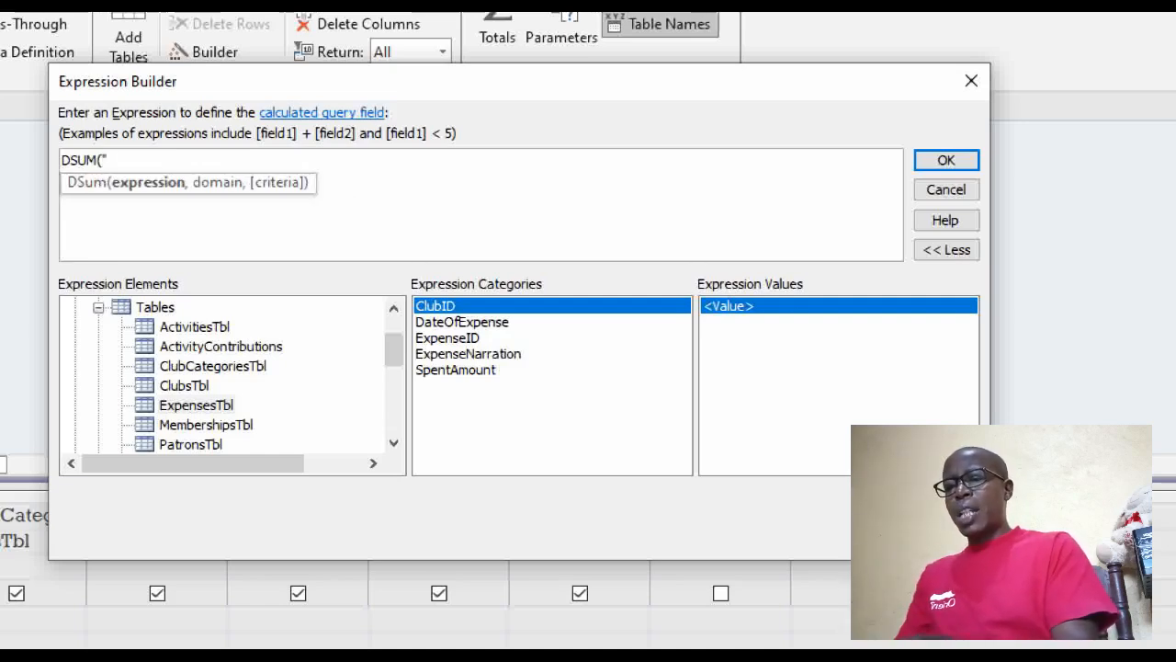
{"action": "type", "text": "["}
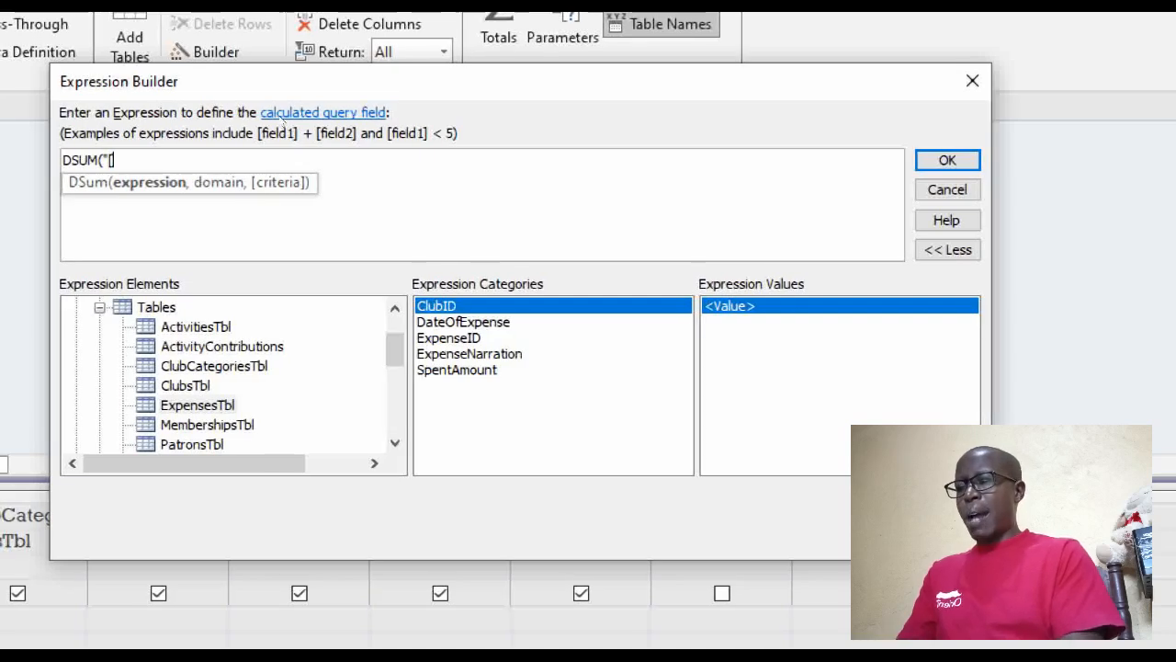
{"action": "type", "text": "SPENTAM"}
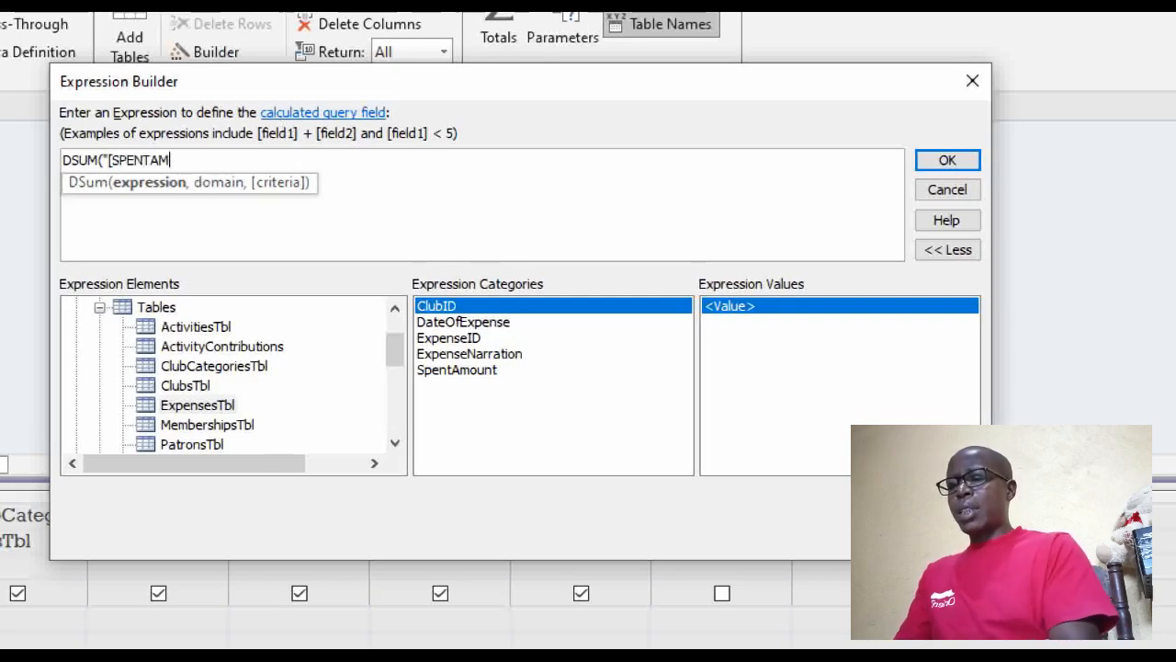
{"action": "type", "text": "OUNT"}
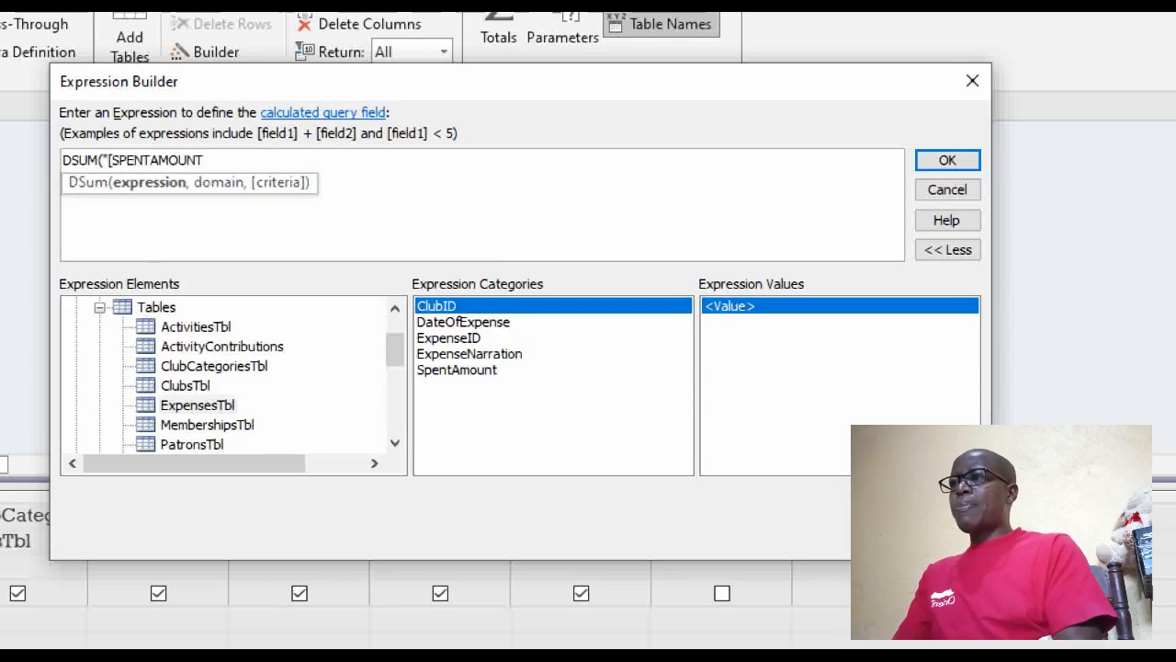
{"action": "type", "text": "]"}
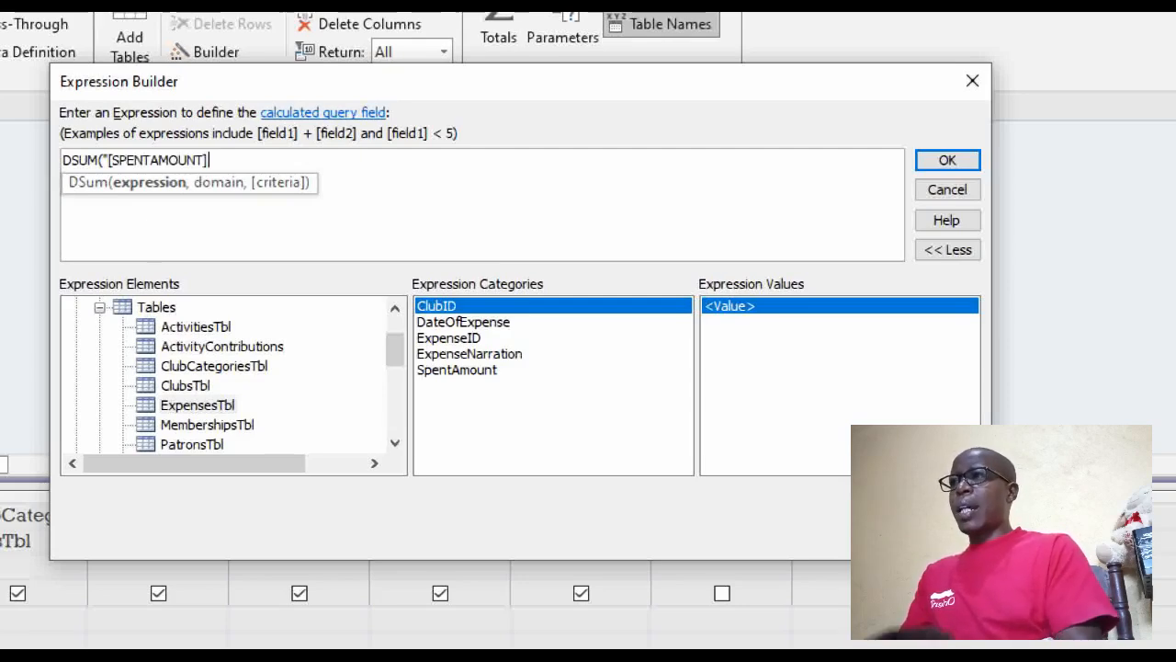
{"action": "type", "text": "\""}
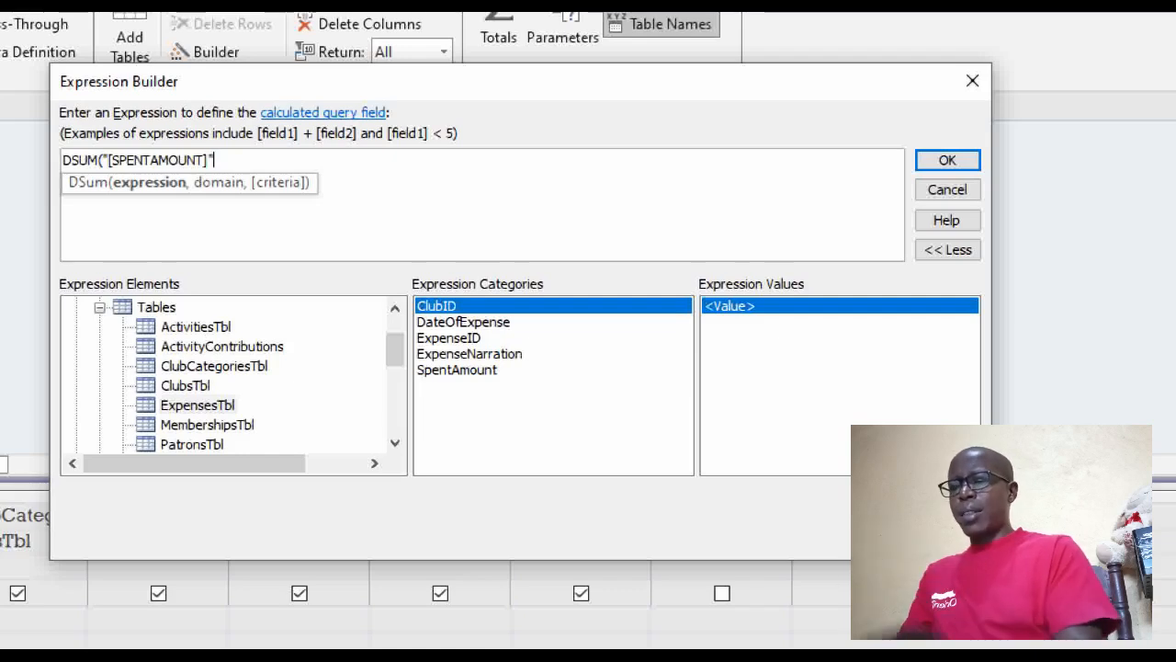
Step: Add "EXPENSESTBL" as the quoted domain argument of the SPENTAMOUNT DSUM expression, followed by a comma
{"action": "type", "text": ",\""}
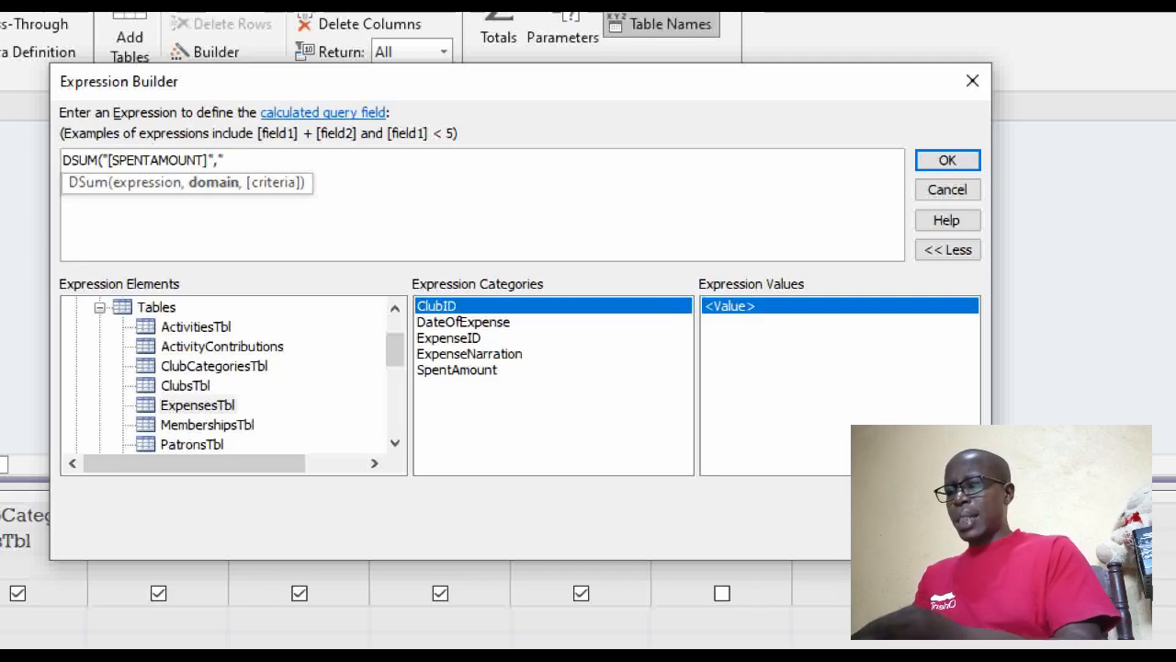
{"action": "type", "text": "EXPENSES"}
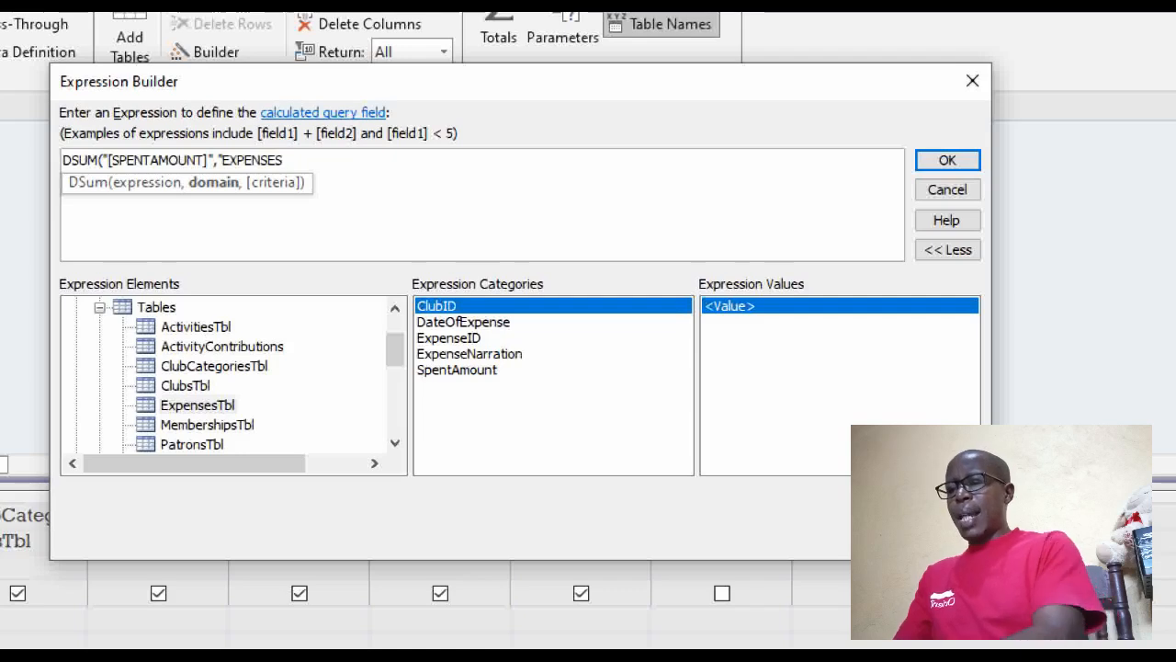
{"action": "type", "text": "TBL\""}
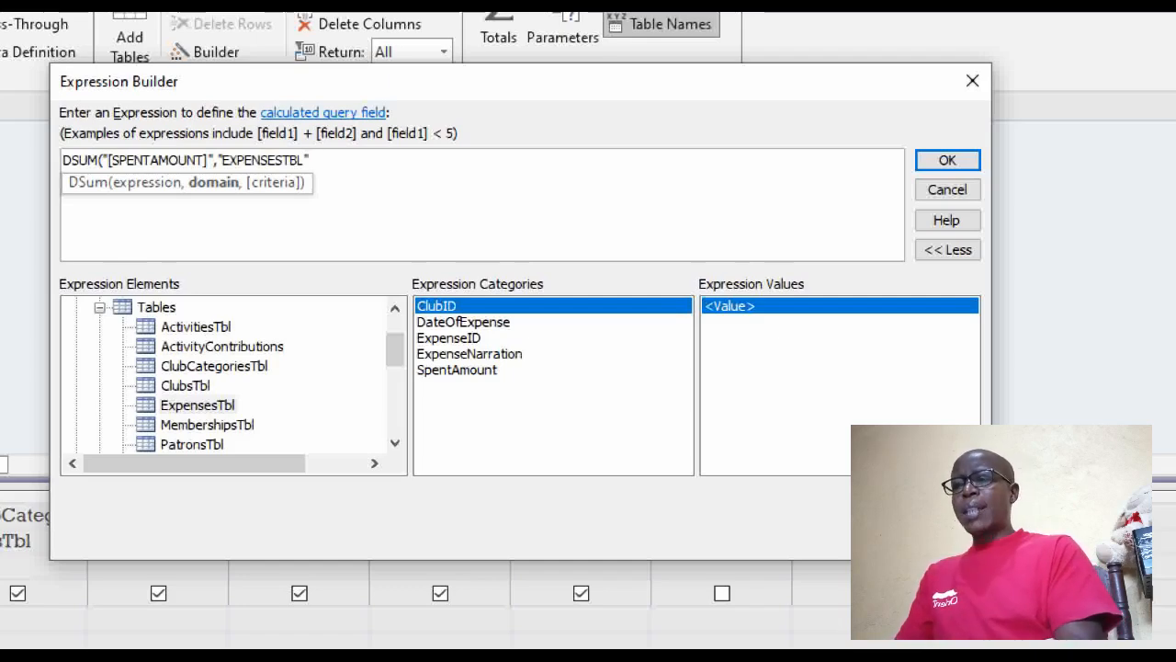
{"action": "type", "text": ","}
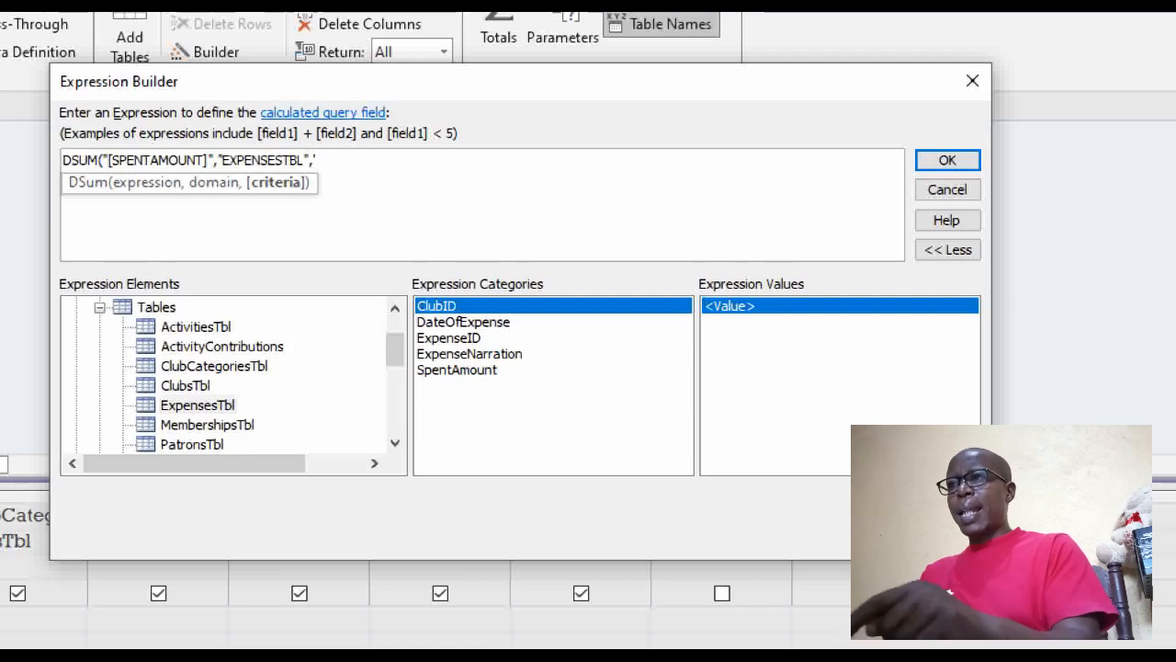
Step: Add the criteria argument "[CLUBID]="&CLUBID to the SPENTAMOUNT DSUM expression and close its parenthesis
{"action": "type", "text": "\""}
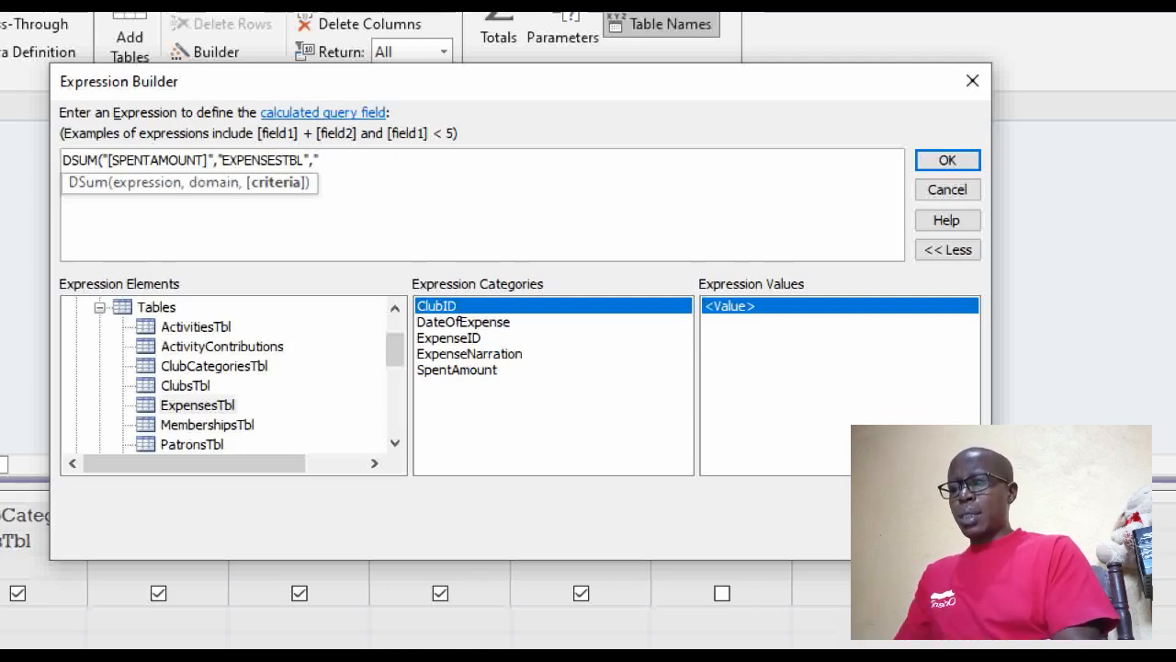
{"action": "type", "text": "[c"}
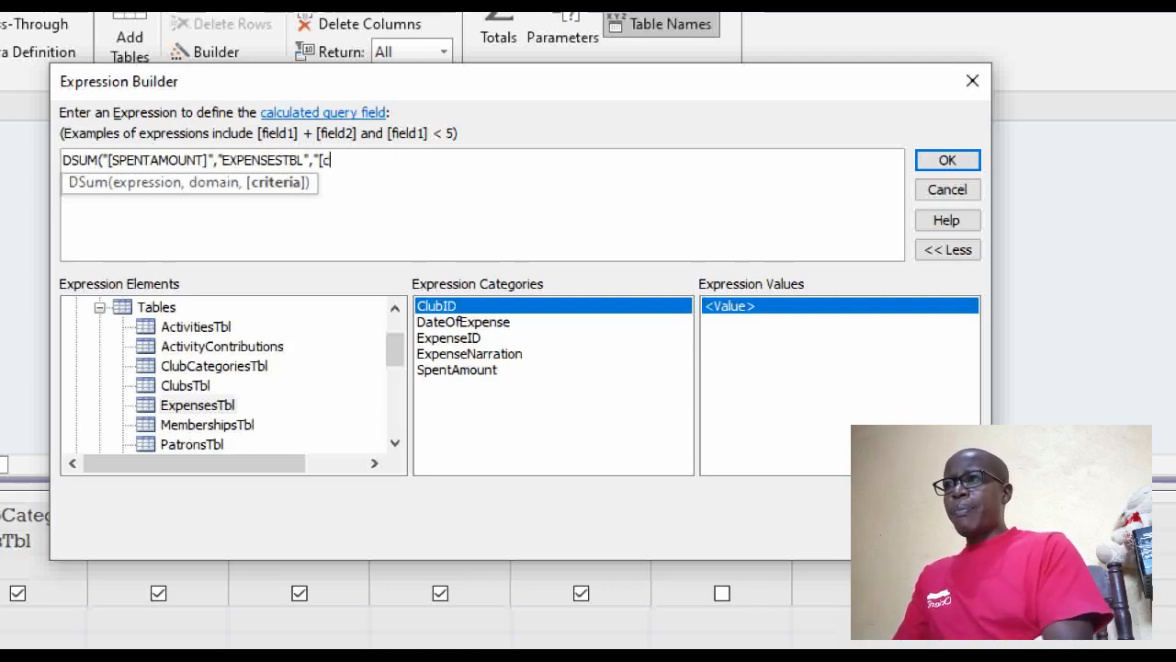
{"action": "key", "text": "BackSpace"}
{"action": "type", "text": "CLU"}
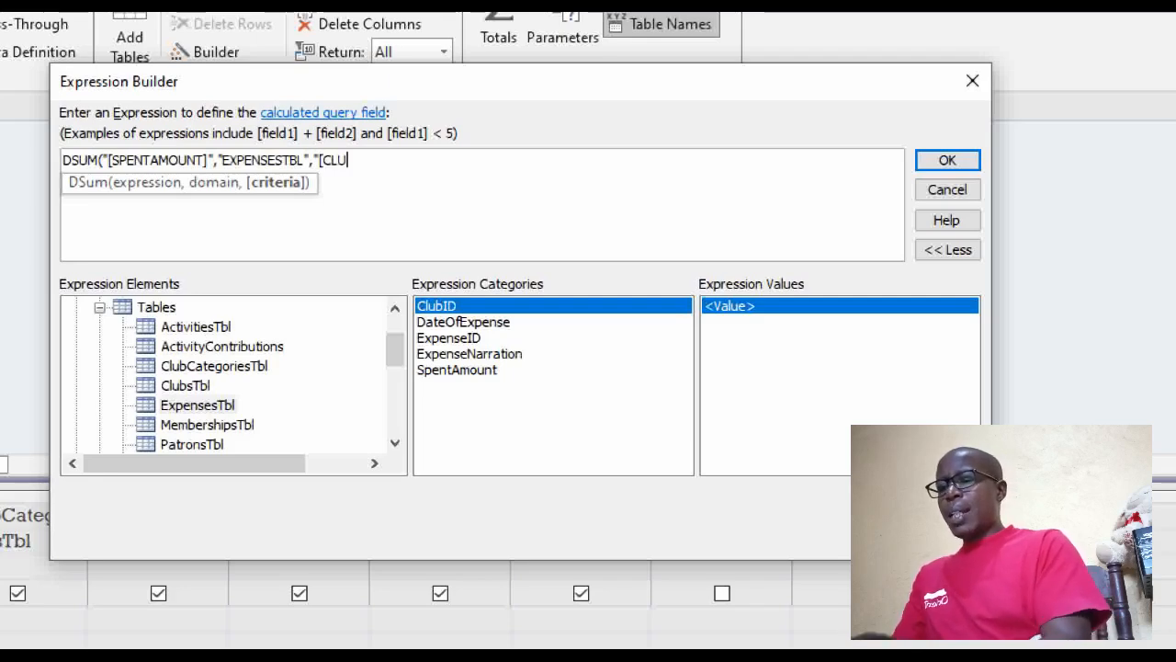
{"action": "type", "text": "BID"}
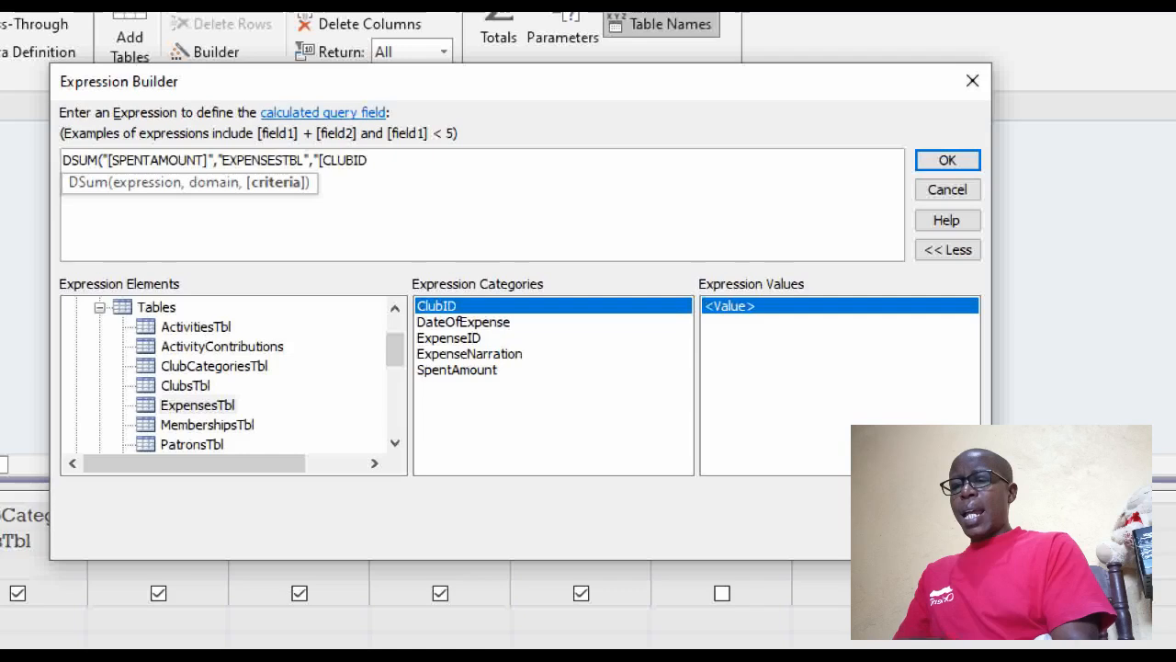
{"action": "type", "text": "] ="}
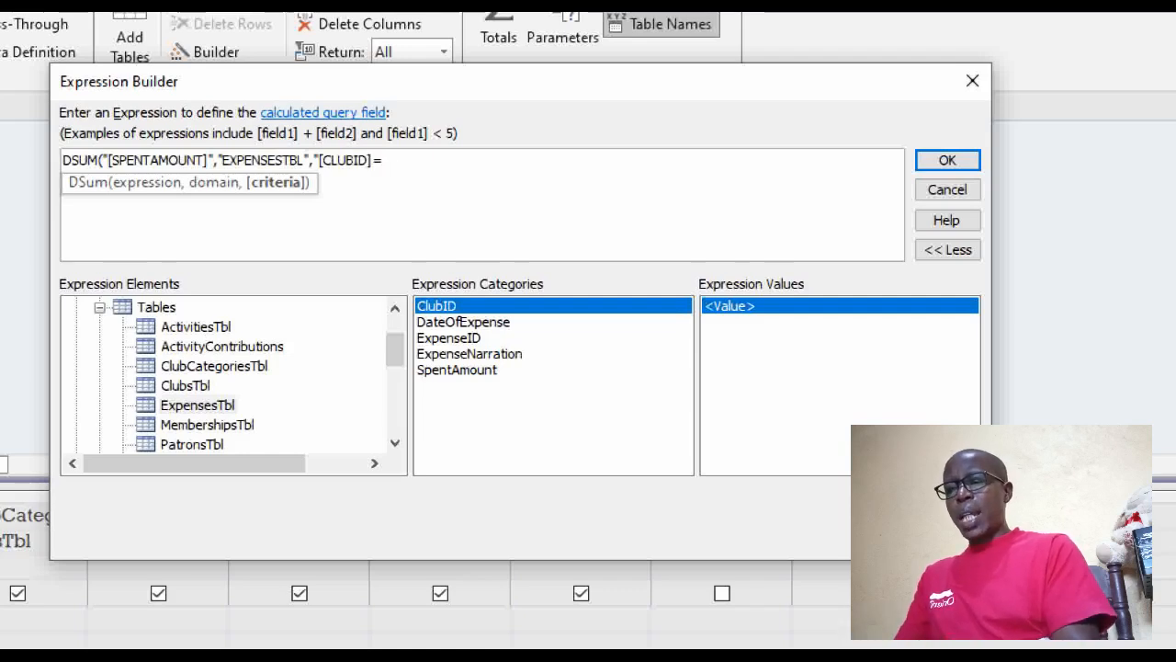
{"action": "type", "text": "\"&"}
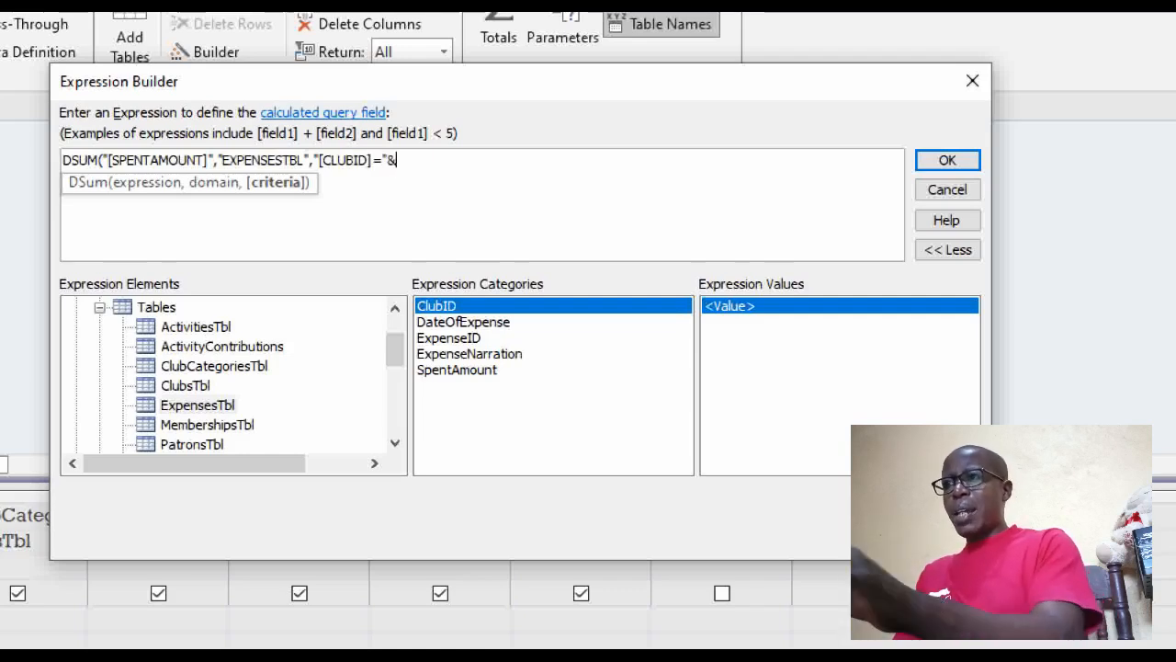
{"action": "type", "text": "CLUB"}
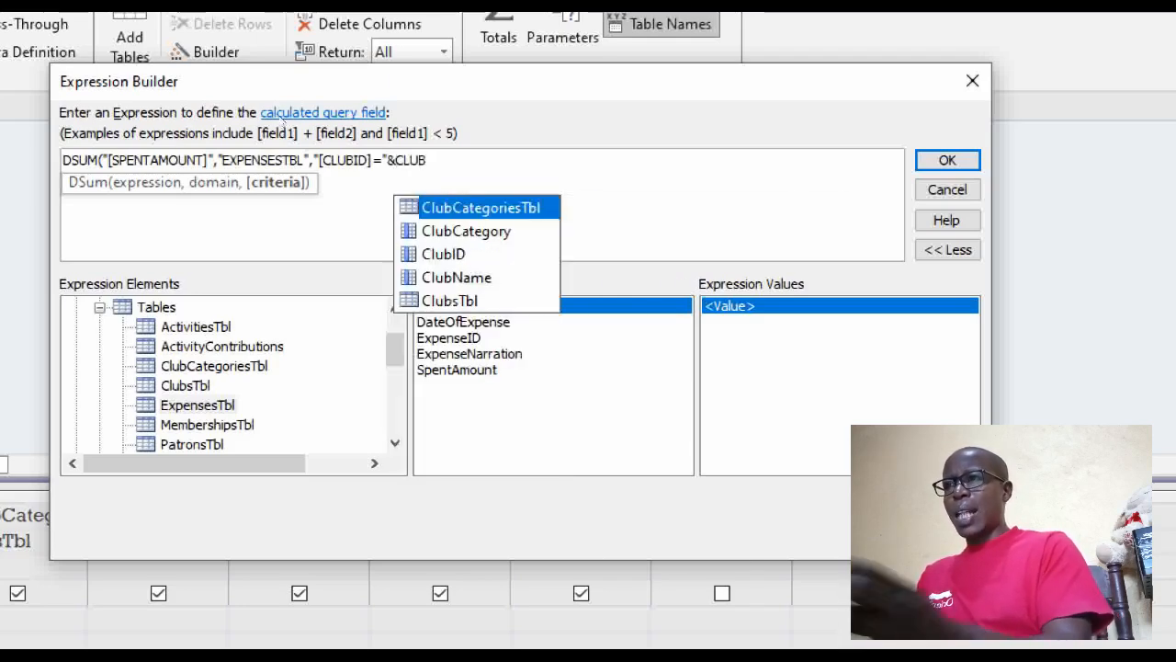
{"action": "type", "text": "ID"}
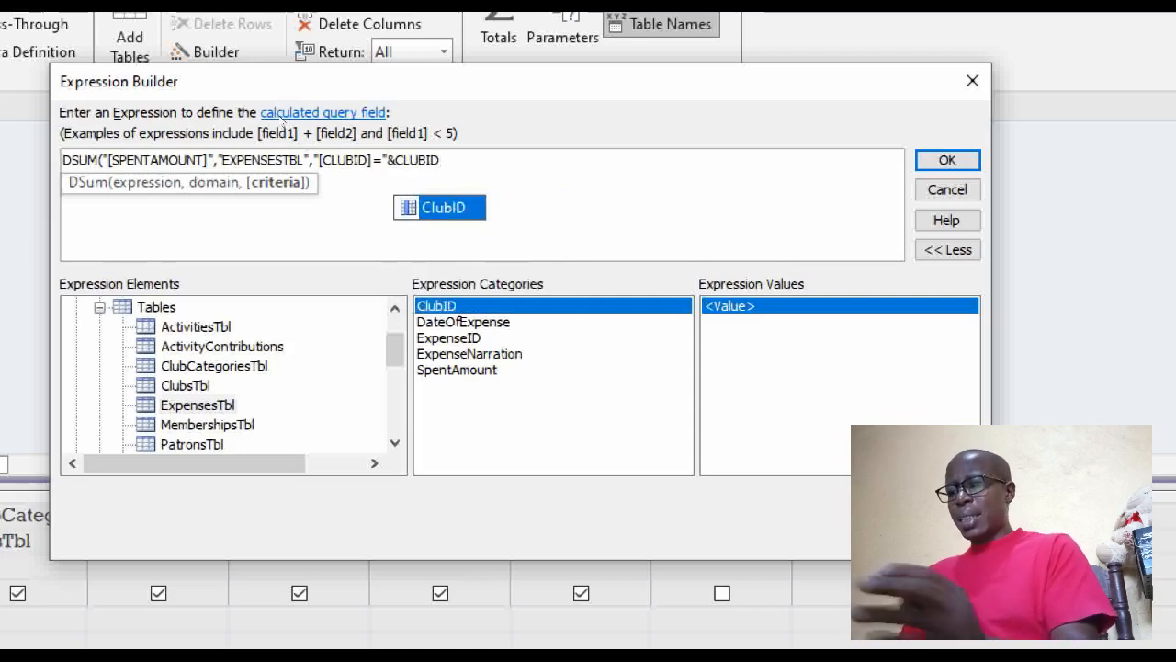
{"action": "key", "text": "Escape"}
{"action": "type", "text": ")"}
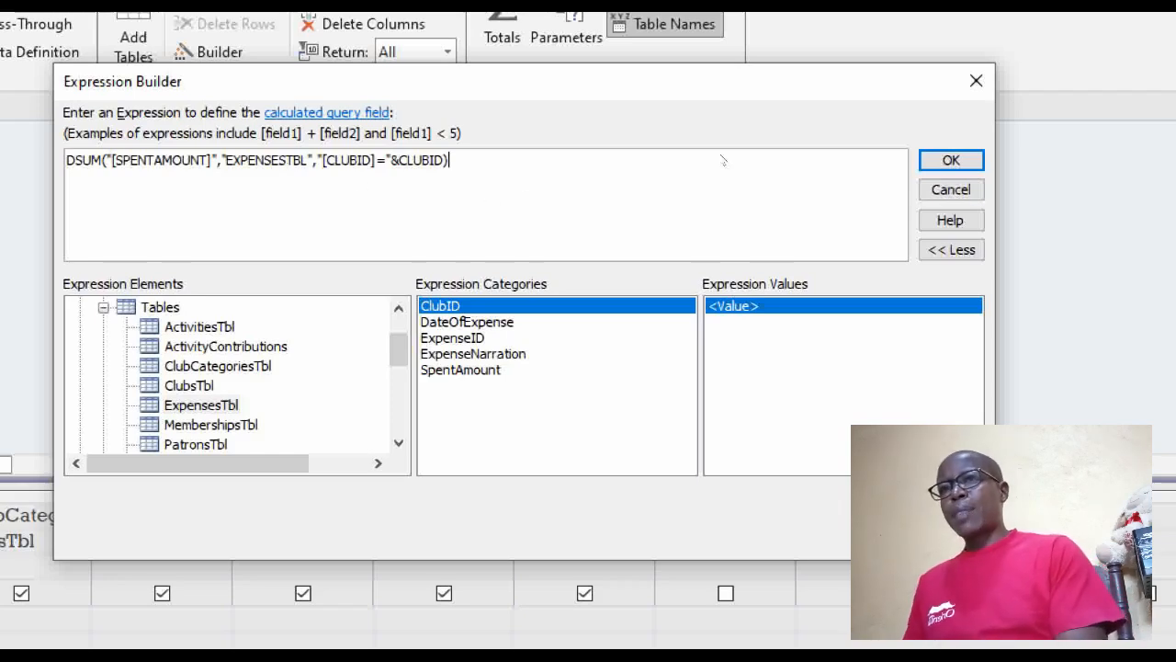
Step: Accept the SPENTAMOUNT DSUM expression and select the Expr1 name of its query column for renaming
{"action": "key", "text": "Return"}
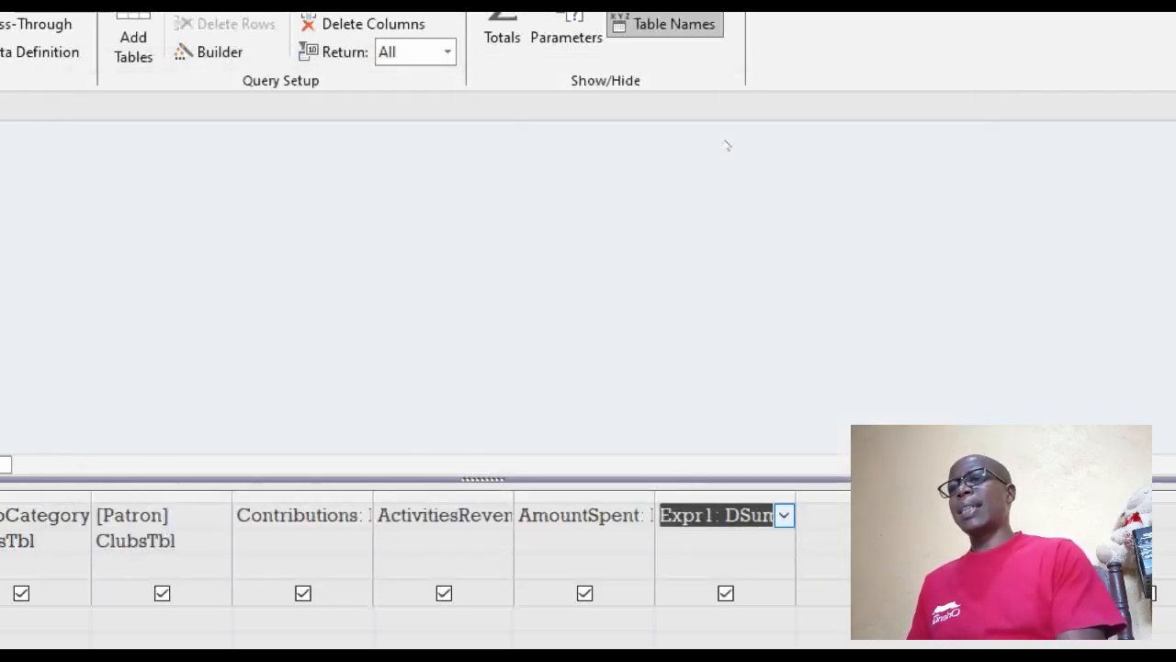
{"action": "left_click", "coordinate": [683, 515]}
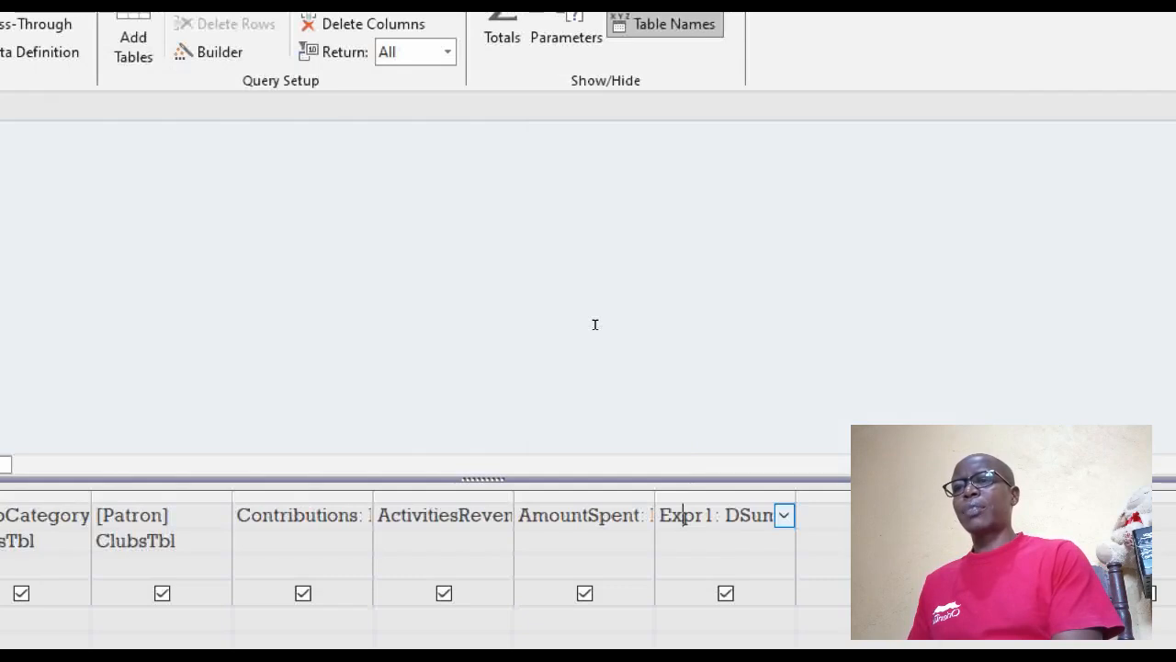
{"action": "double_click", "coordinate": [683, 516]}
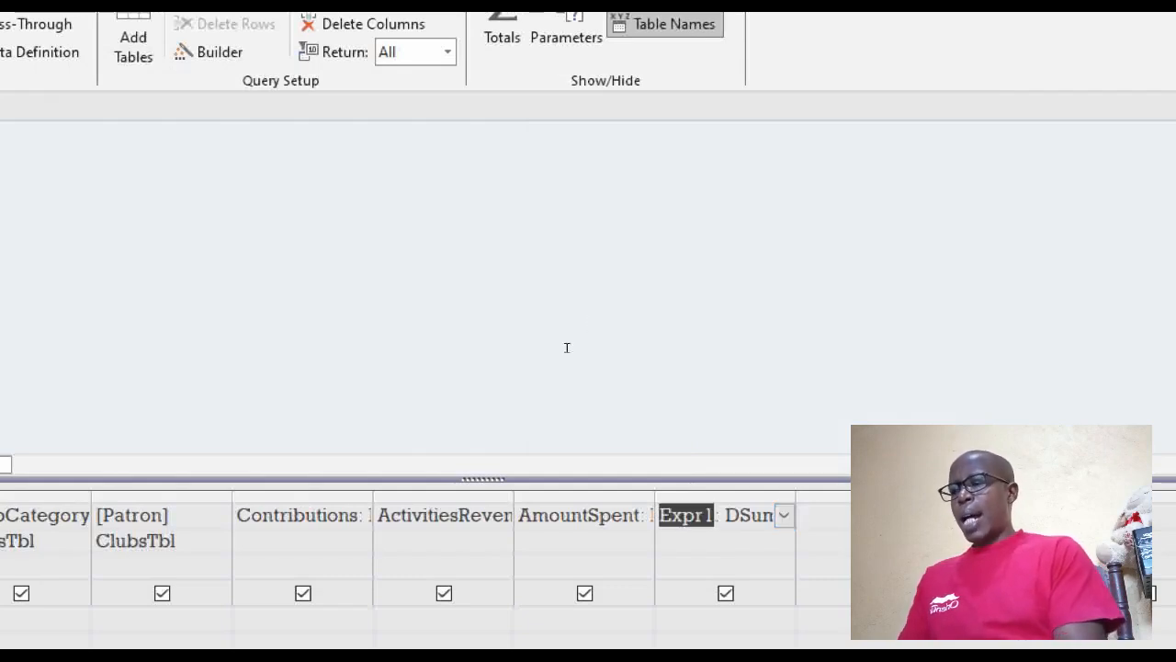
Step: Rename the DSum calculated field in RevenueMainQry to OtherExpenses, widen its column, and show the query's results in Datasheet view
{"action": "type", "text": "O"}
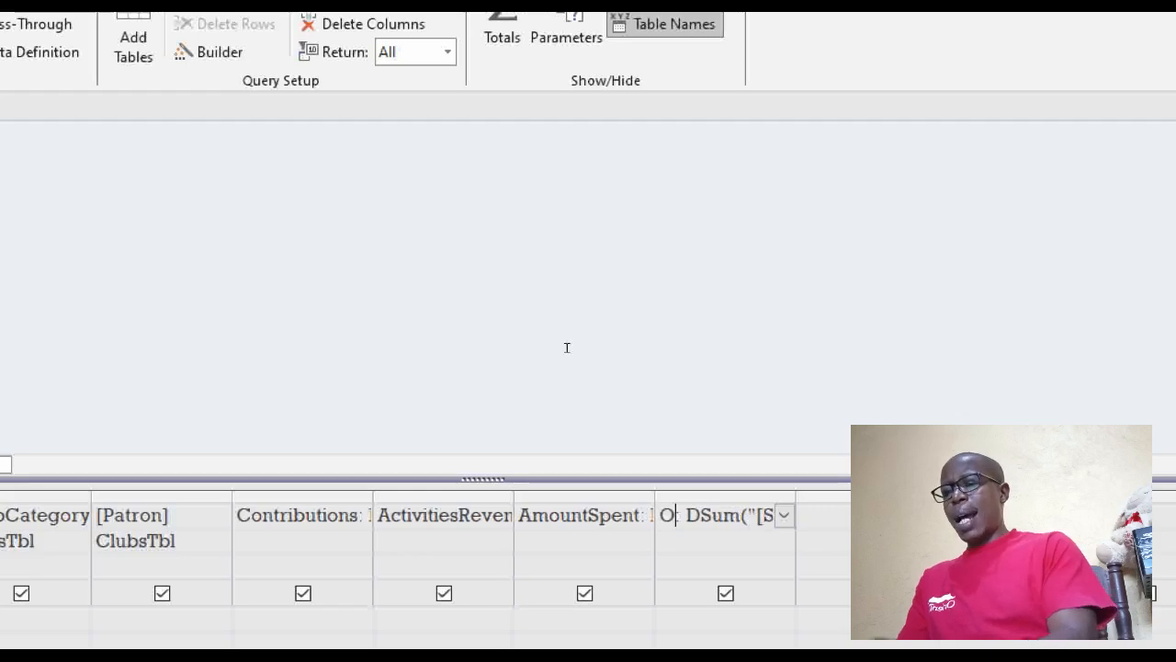
{"action": "type", "text": "r"}
{"action": "key", "text": "BackSpace"}
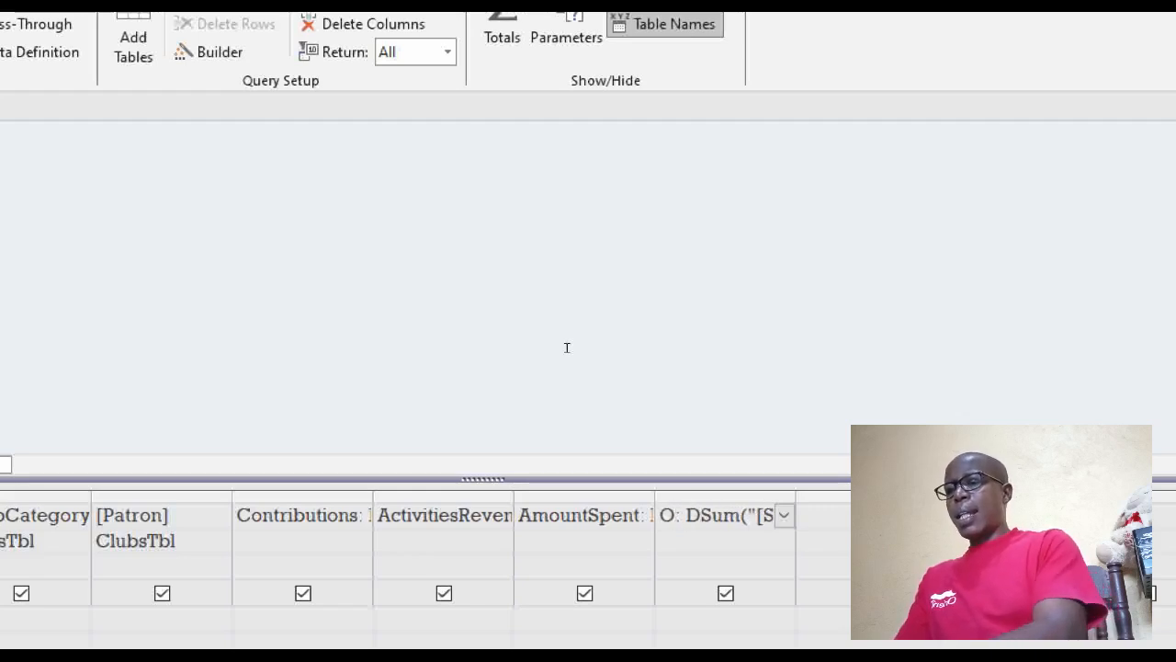
{"action": "type", "text": "therEx: DS"}
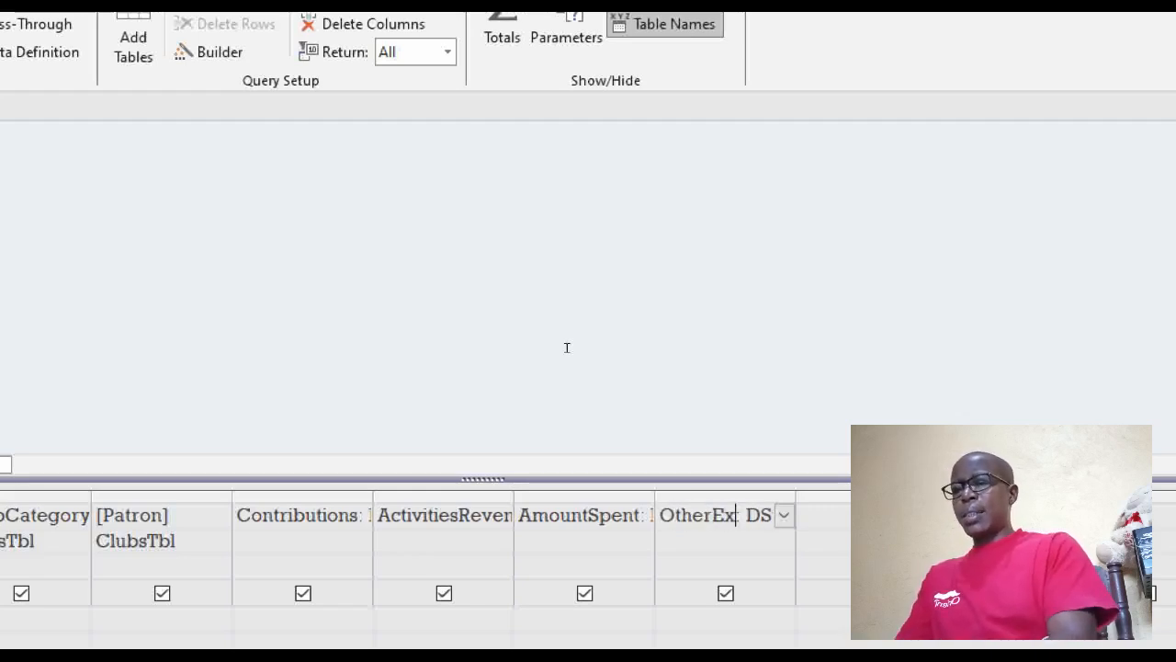
{"action": "type", "text": "penses:"}
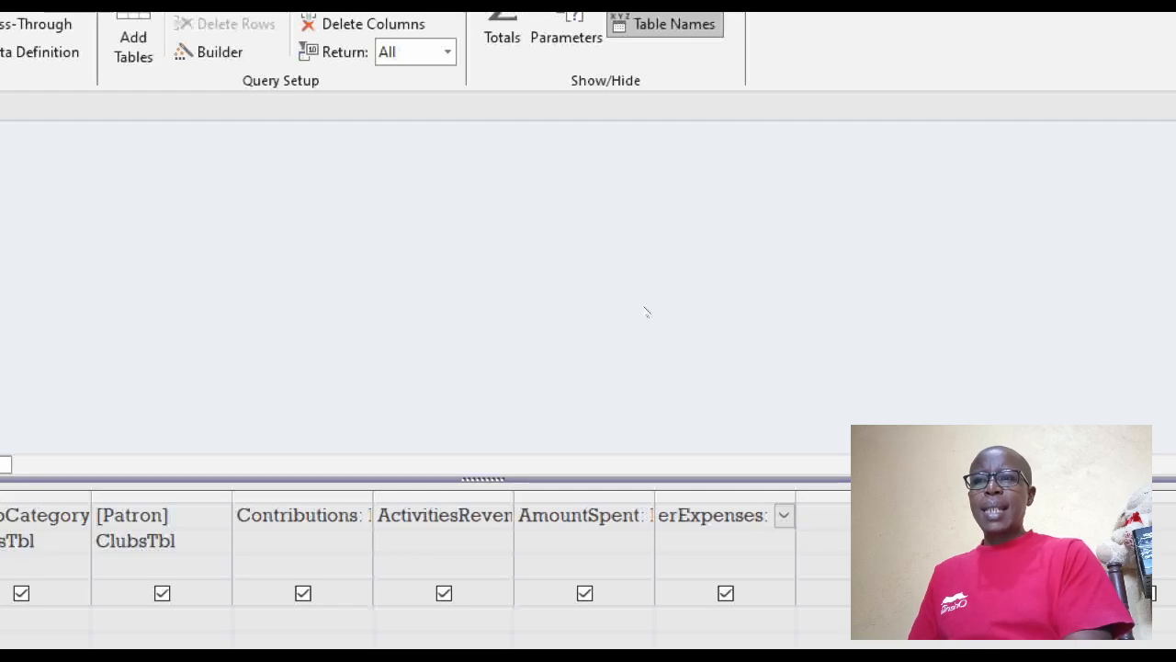
{"action": "left_click_drag", "start_coordinate": [650, 311], "coordinate": [670, 312]}
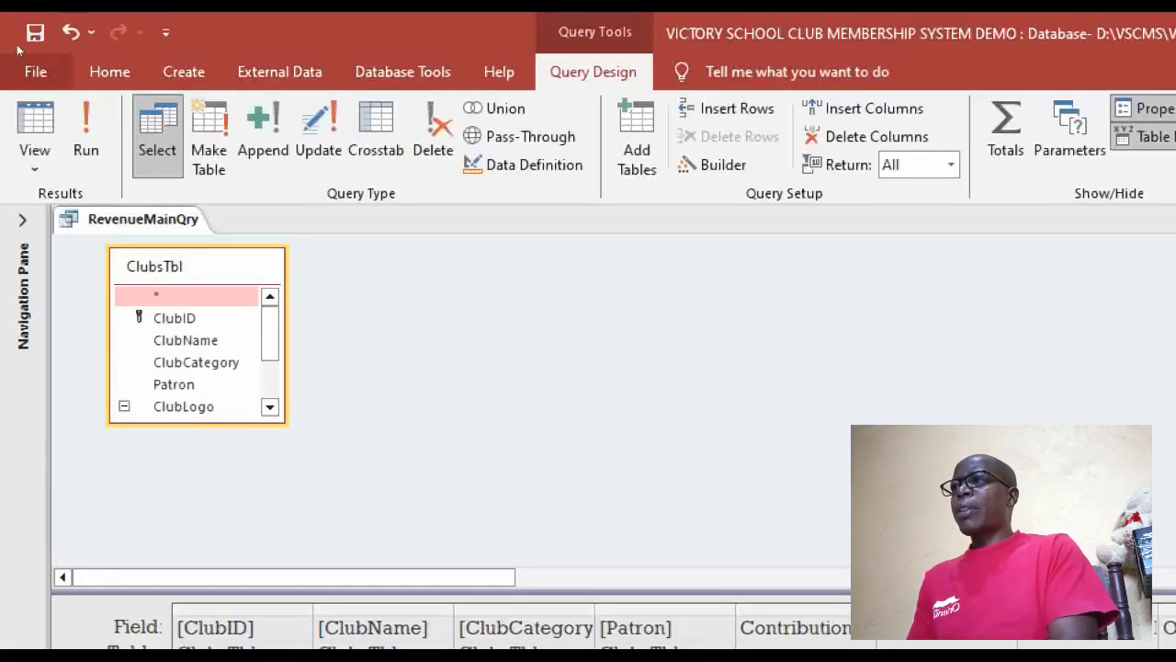
{"action": "left_click", "coordinate": [35, 133]}
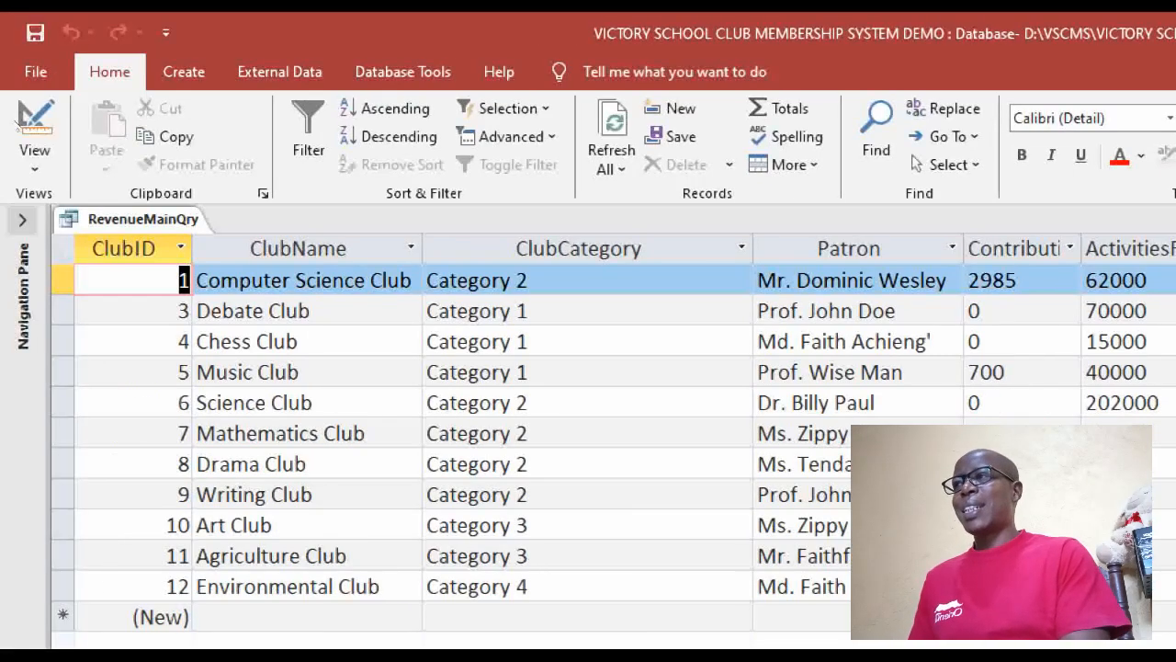
Step: Open the RegistrationFeeTbl table and widen its MemberShipID column to fit the heading
{"action": "left_click", "coordinate": [22, 219]}
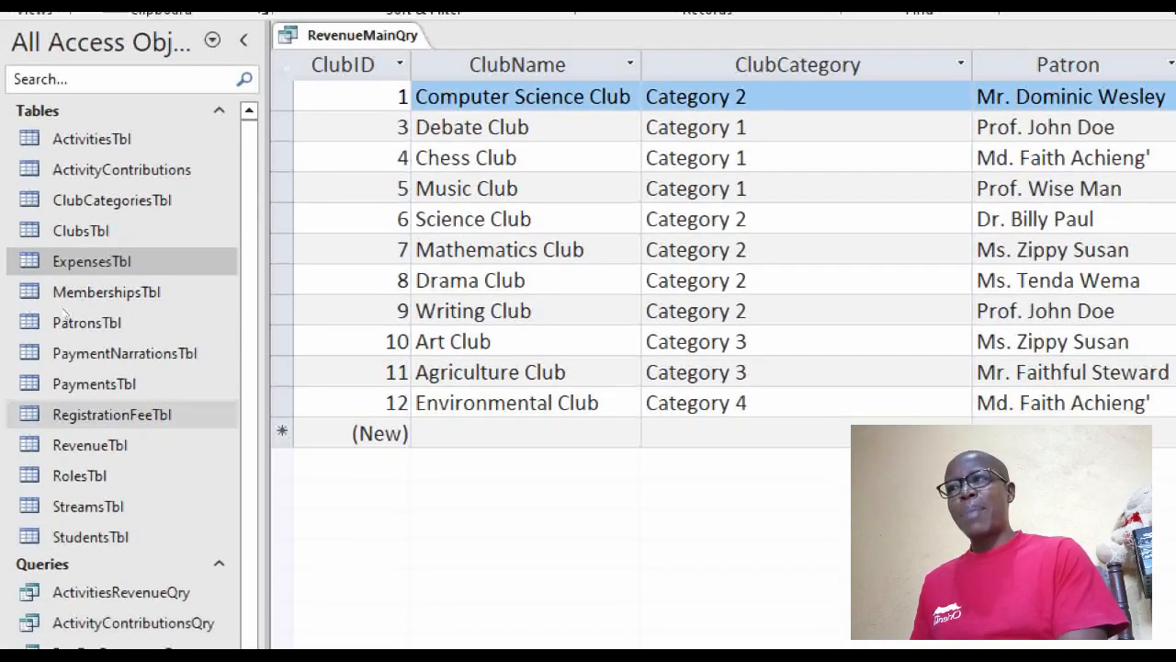
{"action": "double_click", "coordinate": [111, 415]}
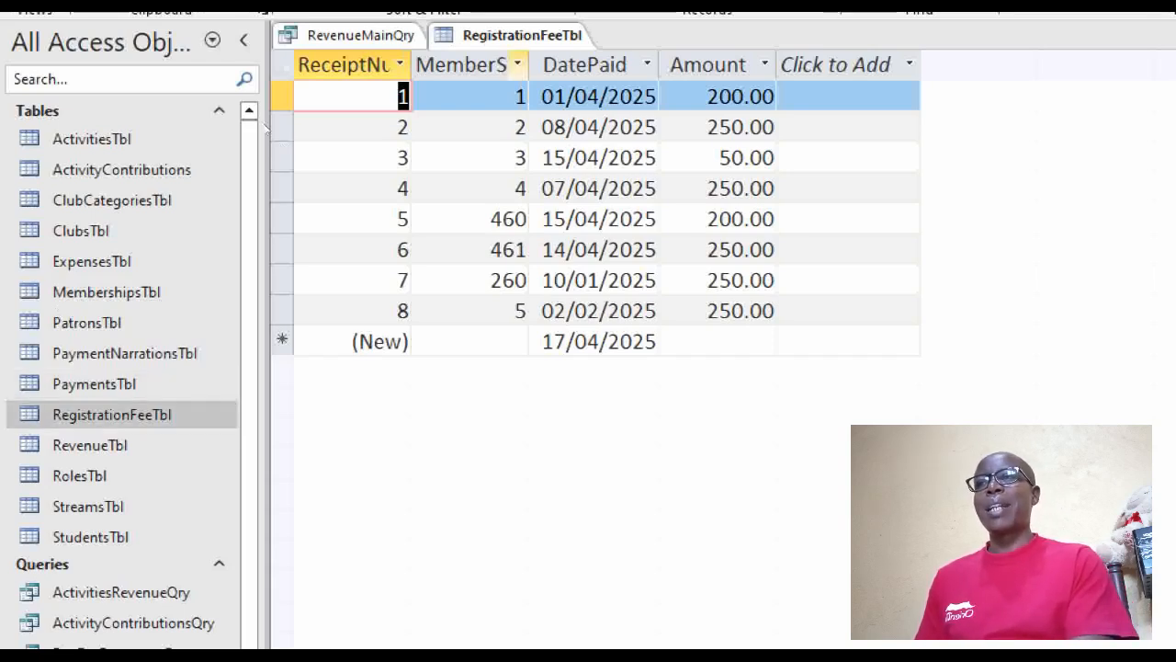
{"action": "double_click", "coordinate": [529, 64]}
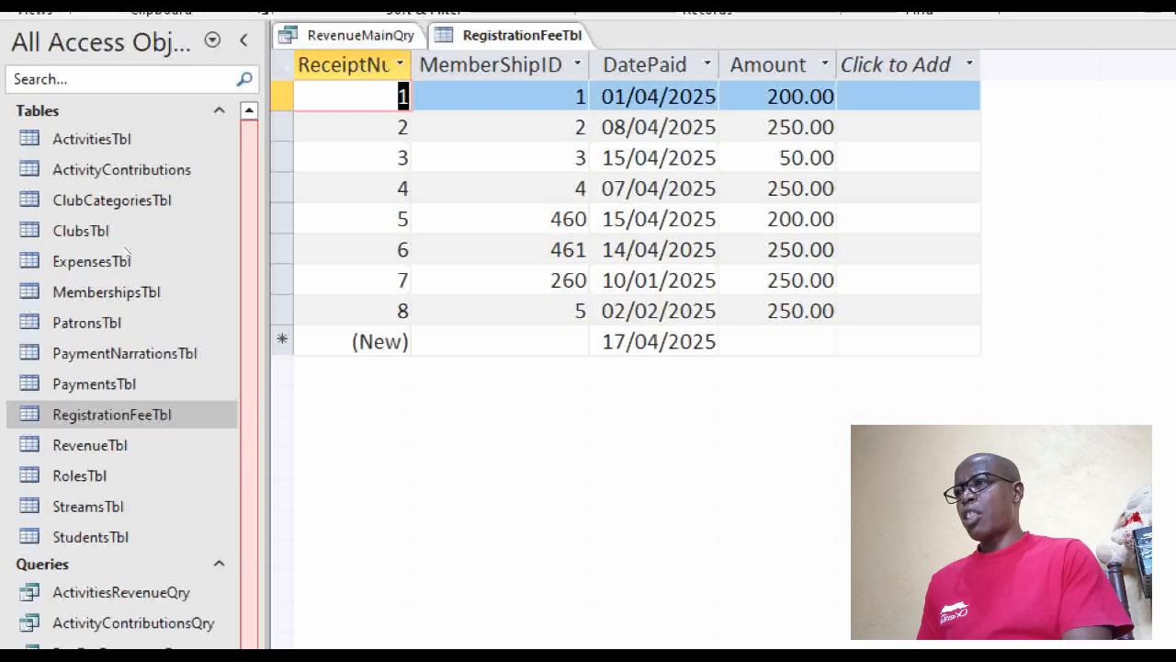
Step: Open RegFeePaymentsQry in Design view and add the ClubID field from ClubsTbl to the query
{"action": "scroll", "coordinate": [127, 250], "scroll_direction": "down", "scroll_amount": 3}
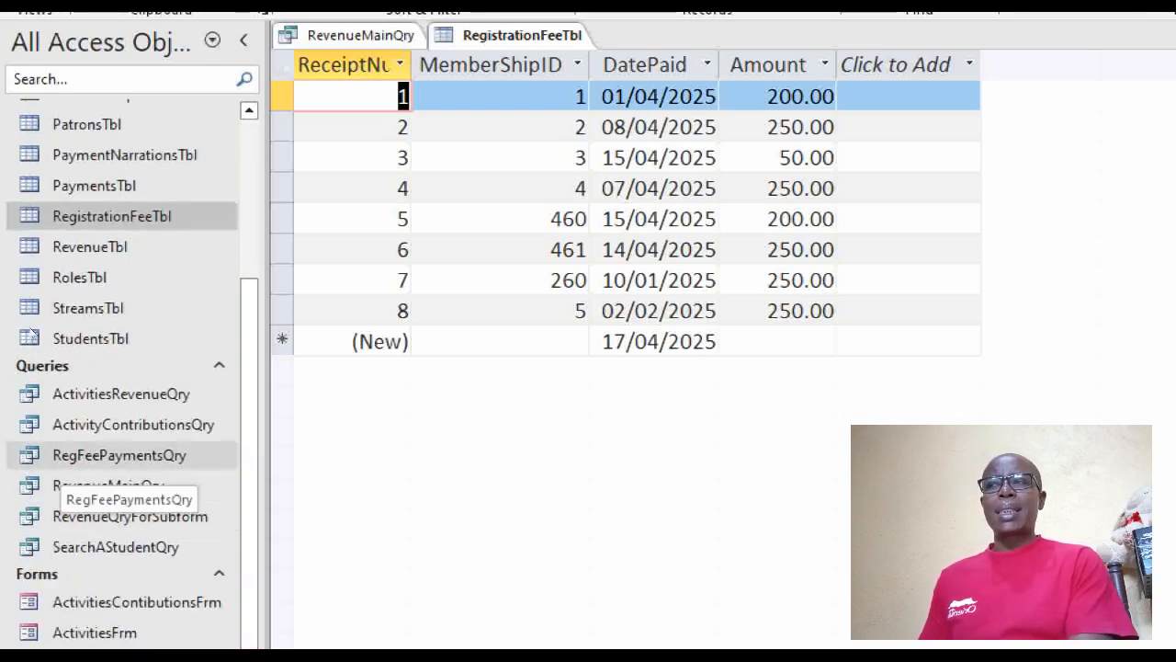
{"action": "double_click", "coordinate": [119, 455]}
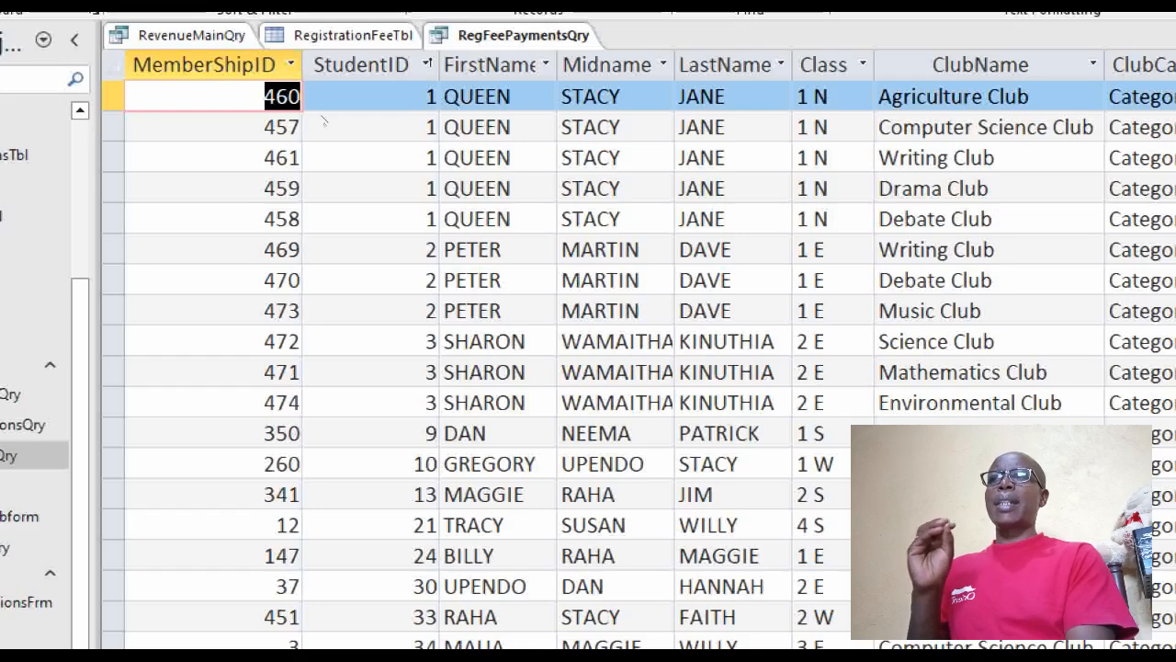
{"action": "right_click", "coordinate": [514, 36]}
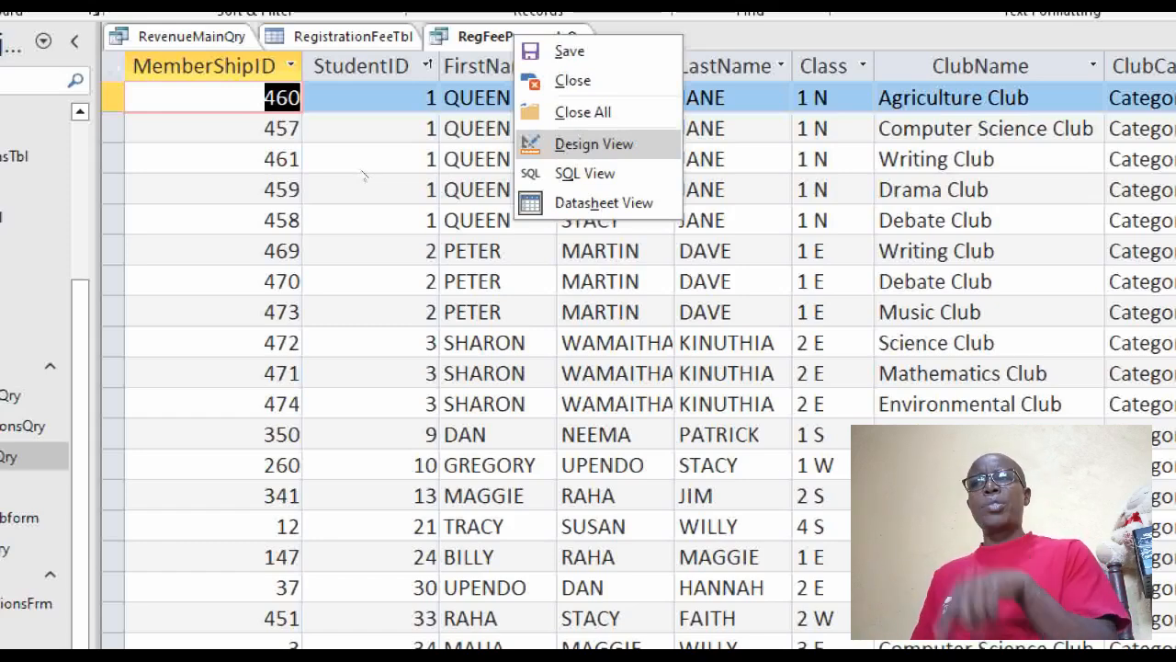
{"action": "key", "text": "Return"}
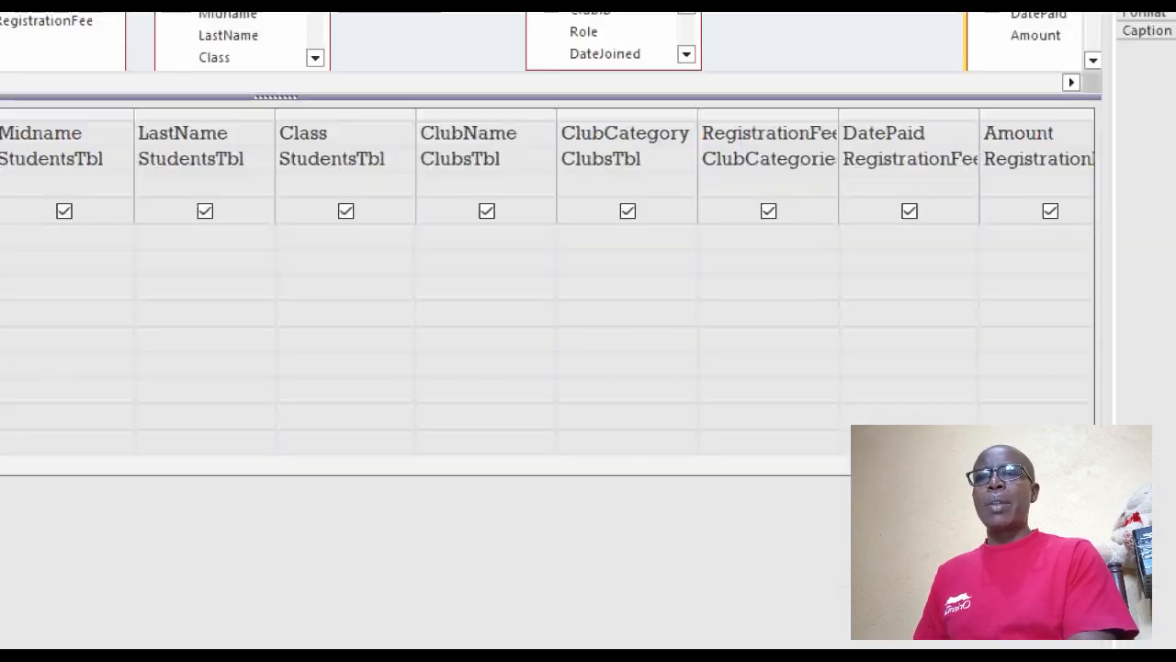
{"action": "scroll", "coordinate": [954, 421], "scroll_direction": "right", "scroll_amount": 5}
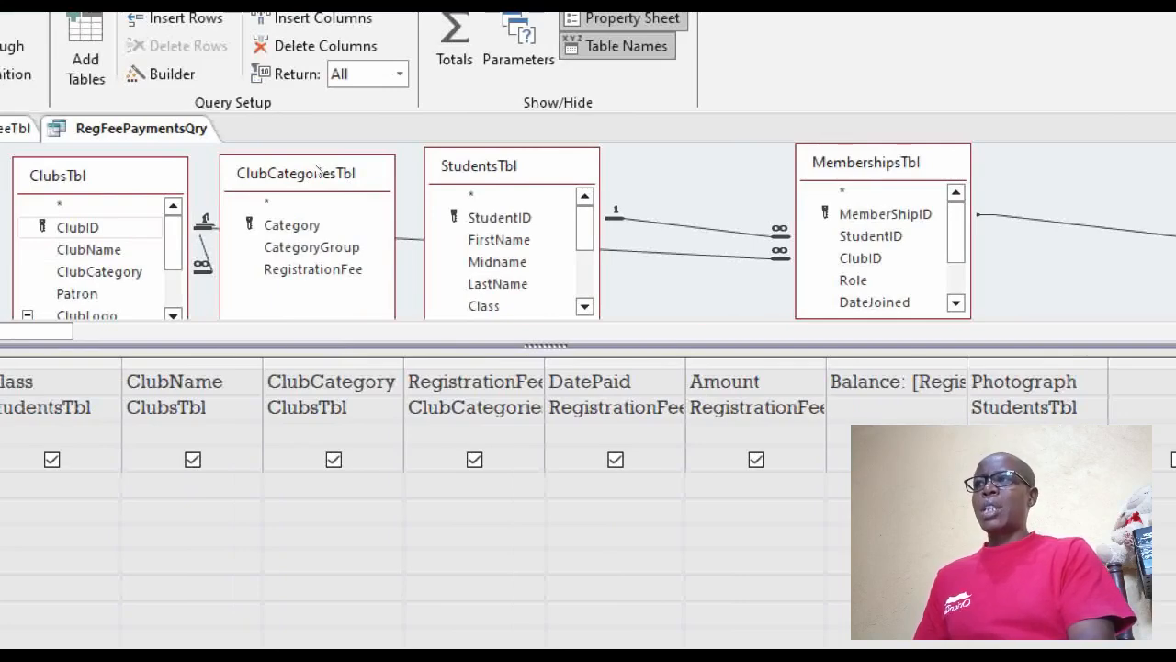
{"action": "double_click", "coordinate": [78, 228]}
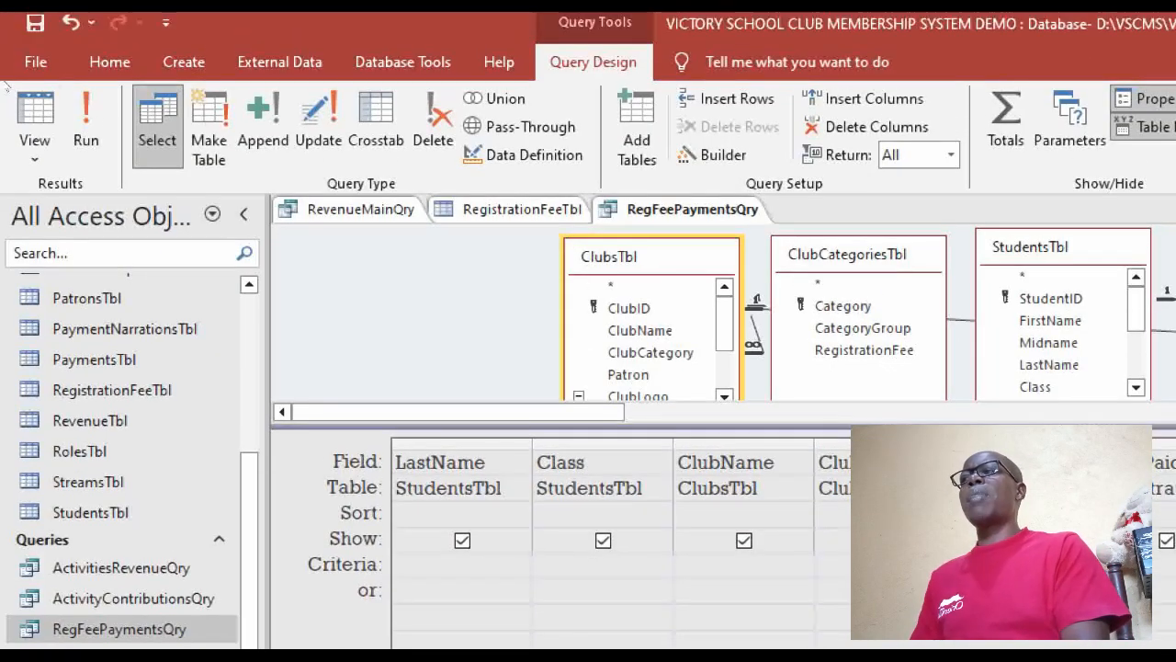
Step: Check the ClubID and RegistrationFee columns in RegFeePaymentsQry's datasheet, and close the query with its design changes saved
{"action": "left_click", "coordinate": [35, 97]}
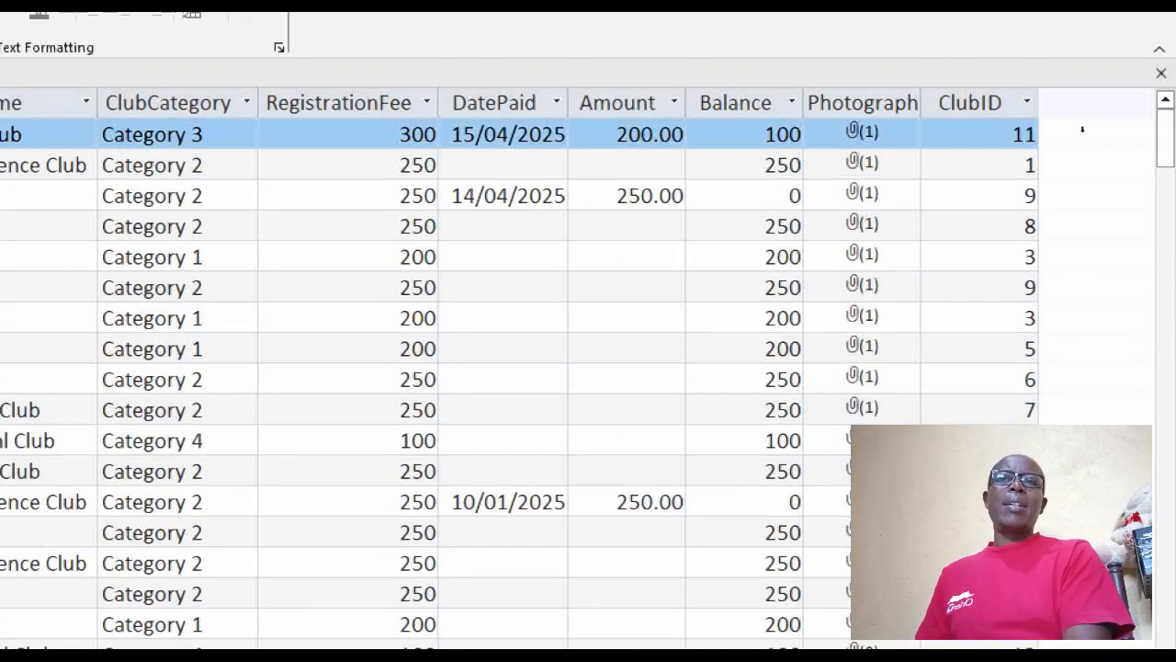
{"action": "left_click", "coordinate": [1083, 129]}
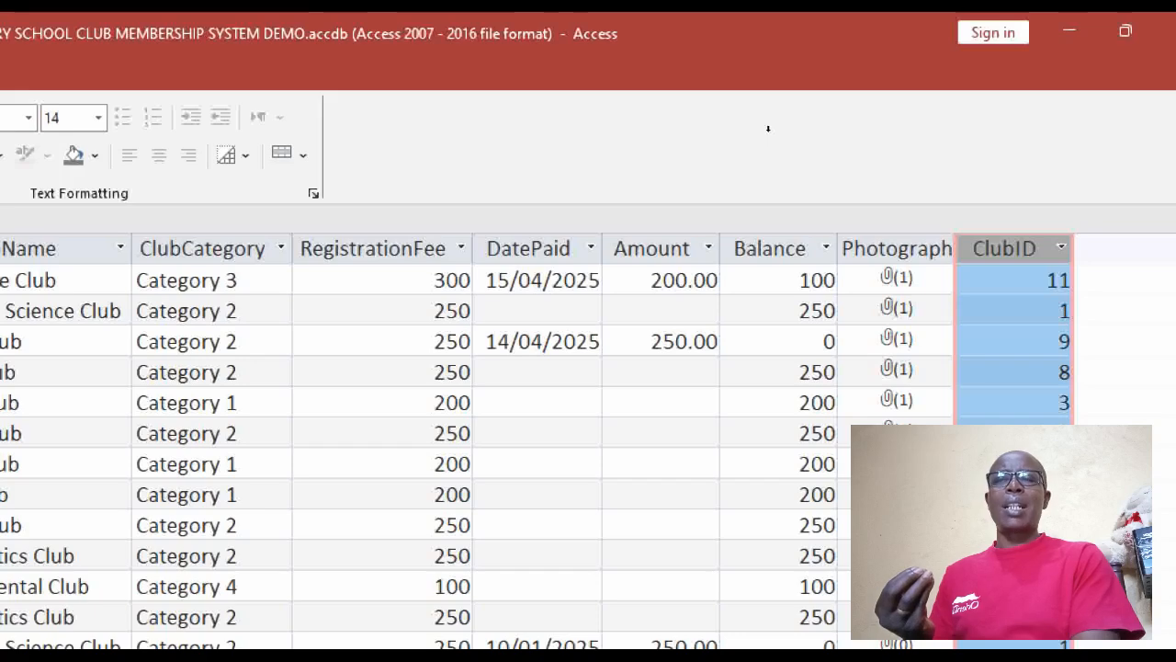
{"action": "left_click", "coordinate": [382, 248]}
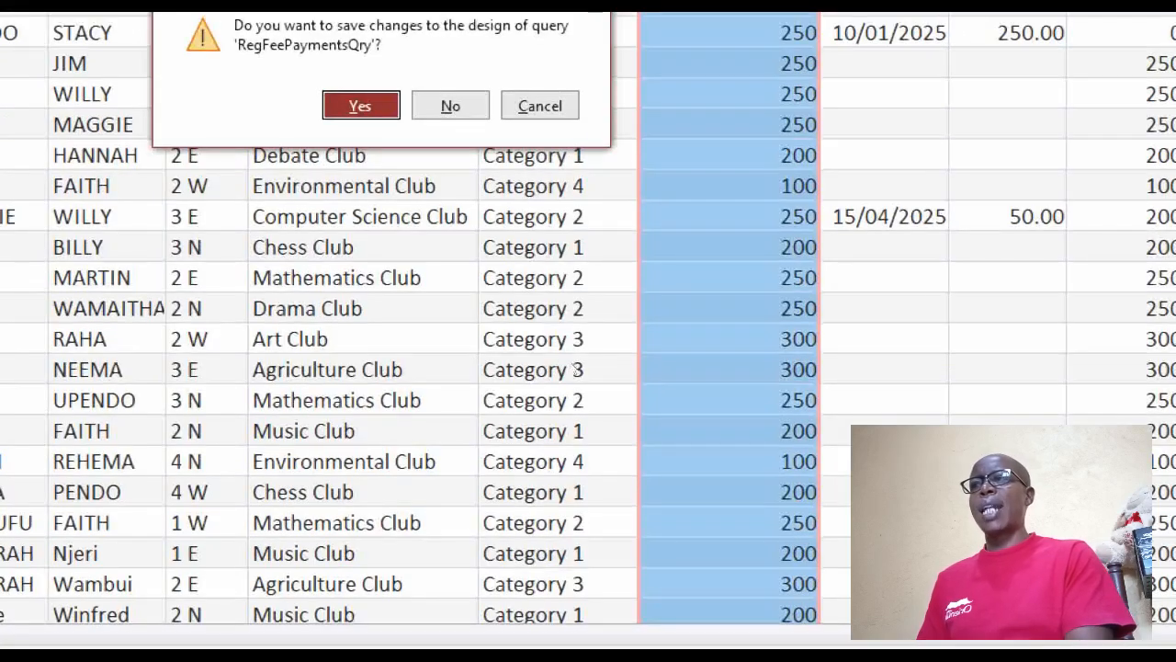
{"action": "left_click", "coordinate": [361, 100]}
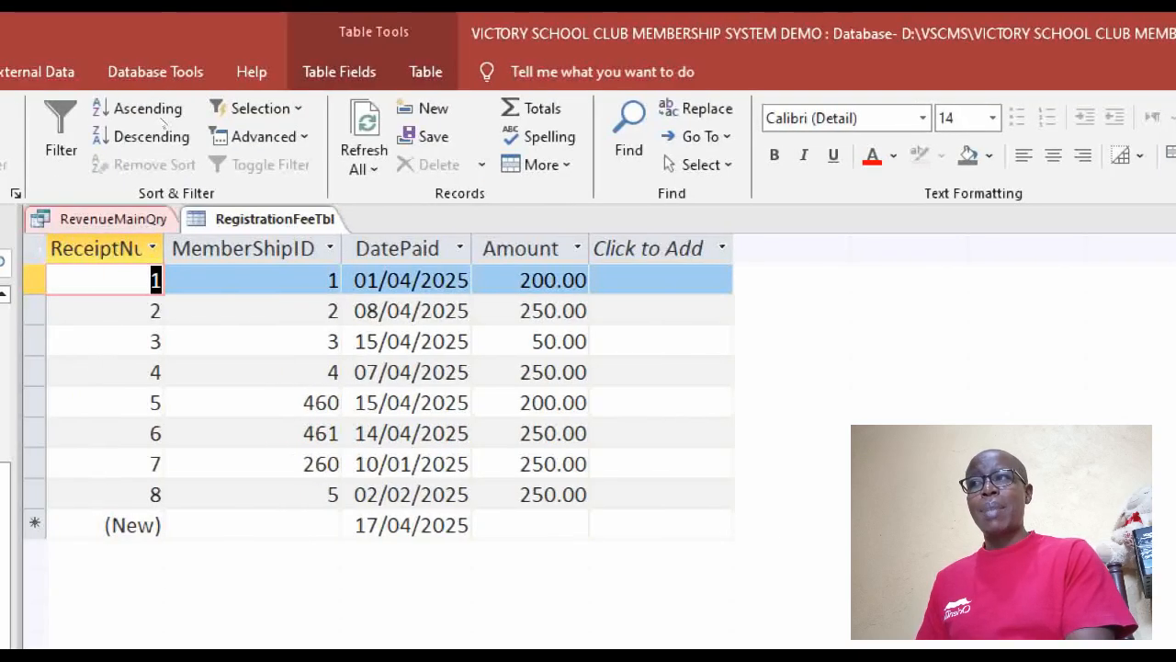
Step: Return to RevenueMainQry in Design view and open the Expression Builder for the empty field after OtherExpenses
{"action": "left_click", "coordinate": [111, 218]}
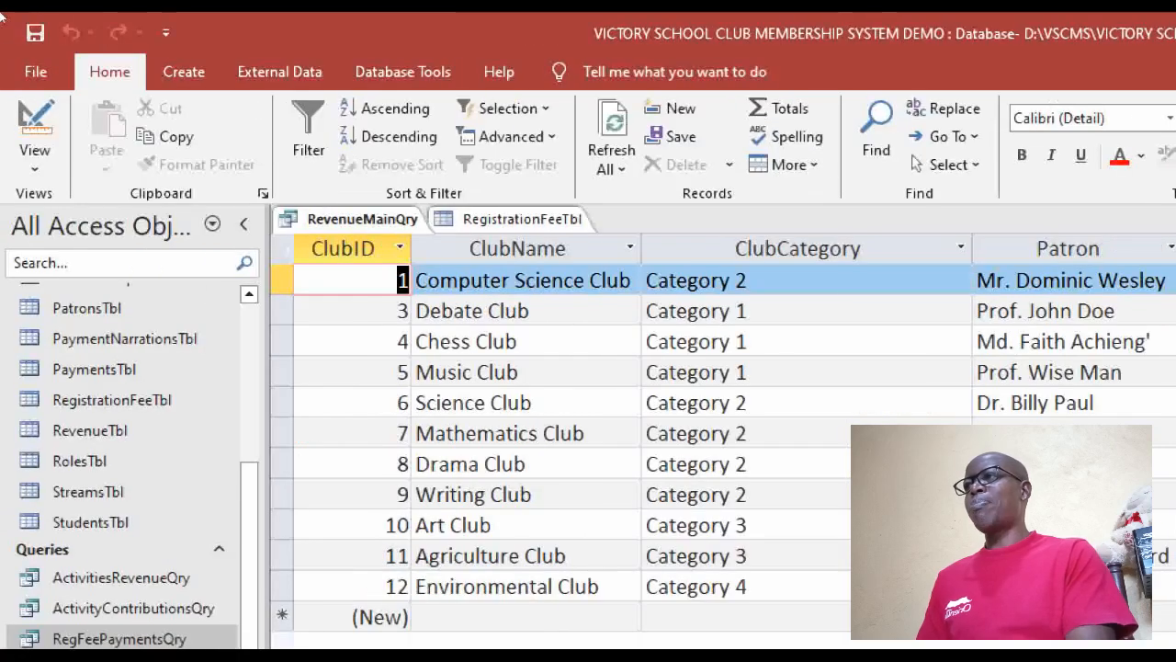
{"action": "left_click", "coordinate": [35, 125]}
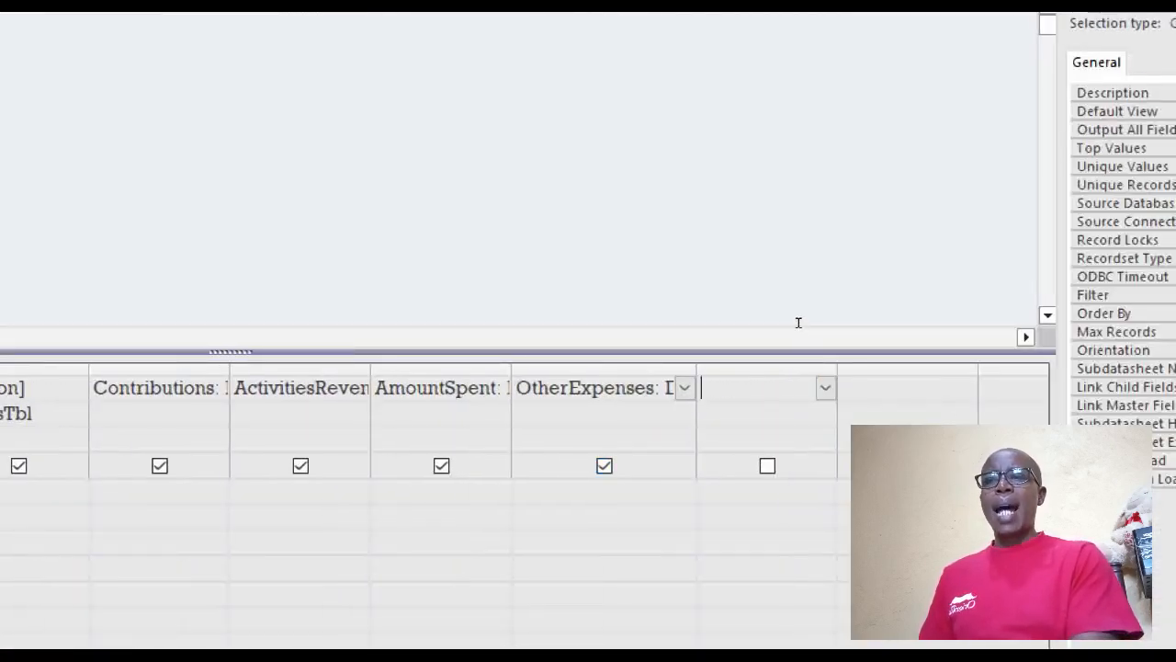
{"action": "key", "text": "Tab"}
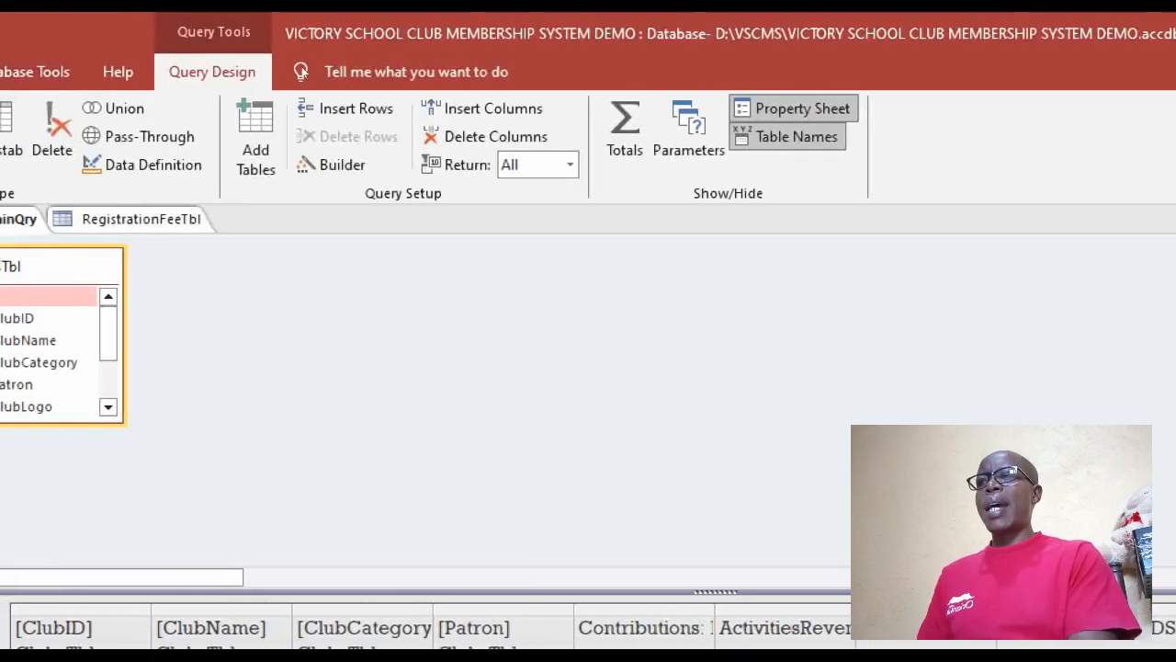
{"action": "left_click", "coordinate": [341, 164]}
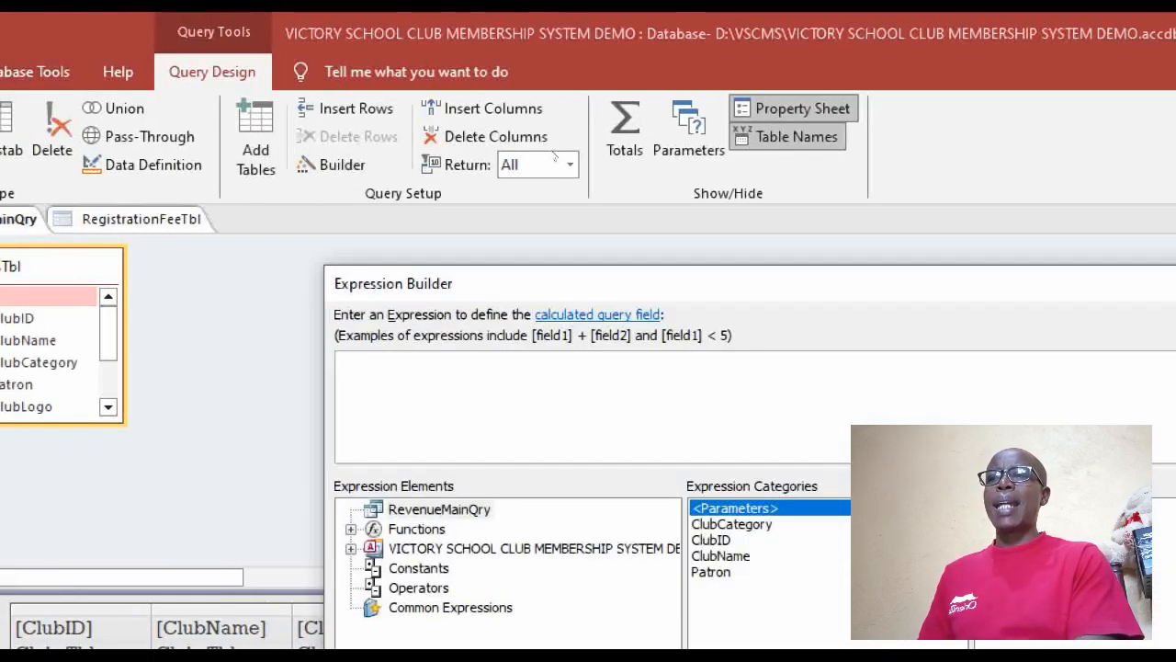
{"action": "left_click_drag", "start_coordinate": [716, 271], "coordinate": [400, 42]}
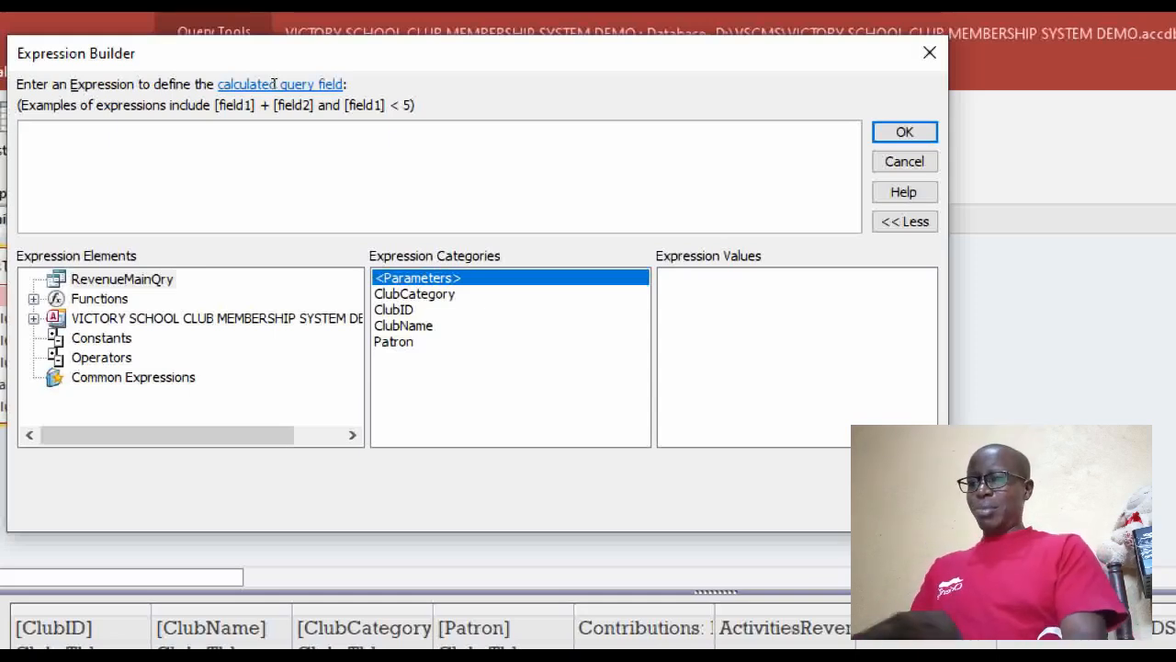
Step: Begin a DSUM expression with an opening quote and list the fields of RegFeePaymentsQry for reference
{"action": "type", "text": "DSUM("}
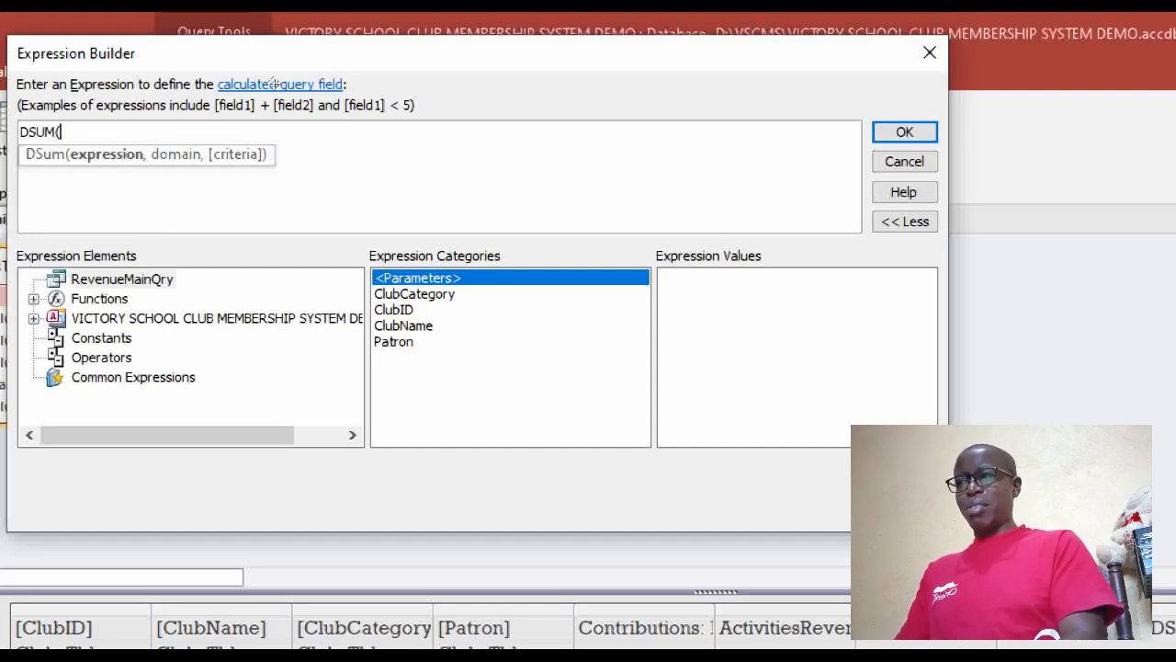
{"action": "type", "text": "\""}
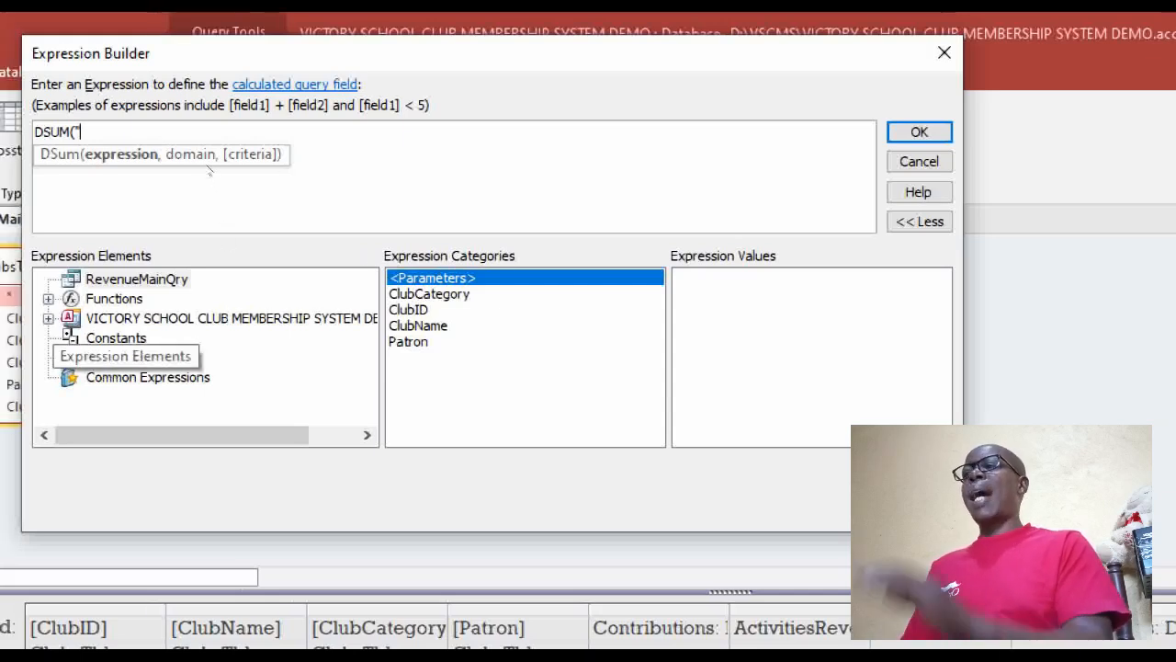
{"action": "left_click", "coordinate": [49, 319]}
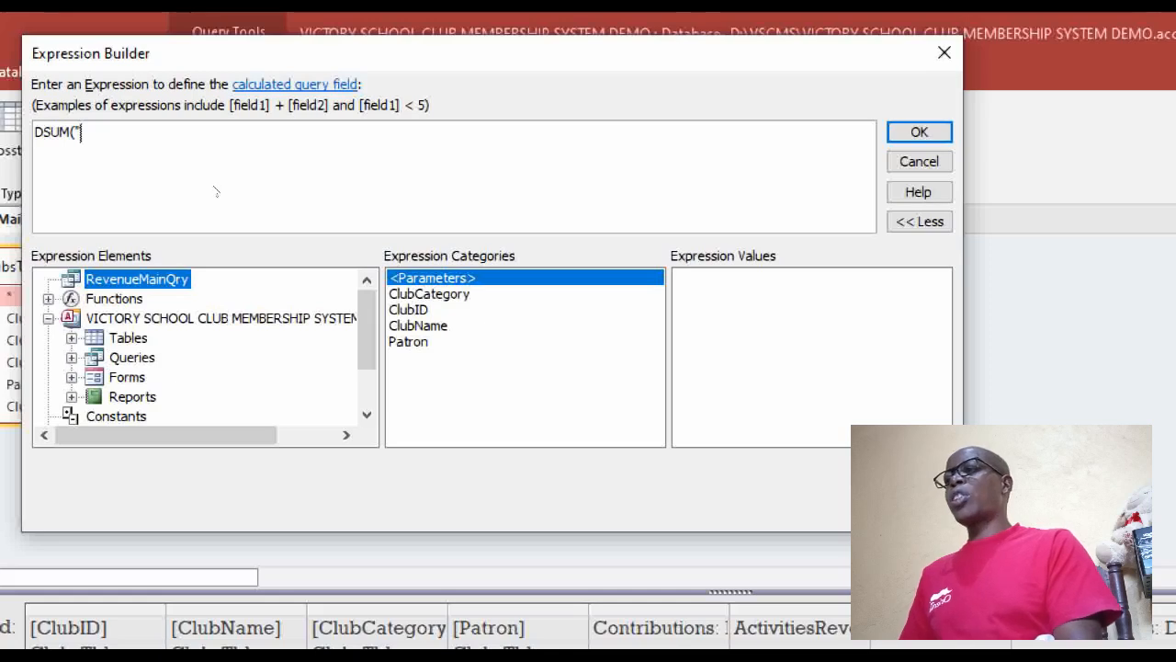
{"action": "left_click", "coordinate": [72, 357]}
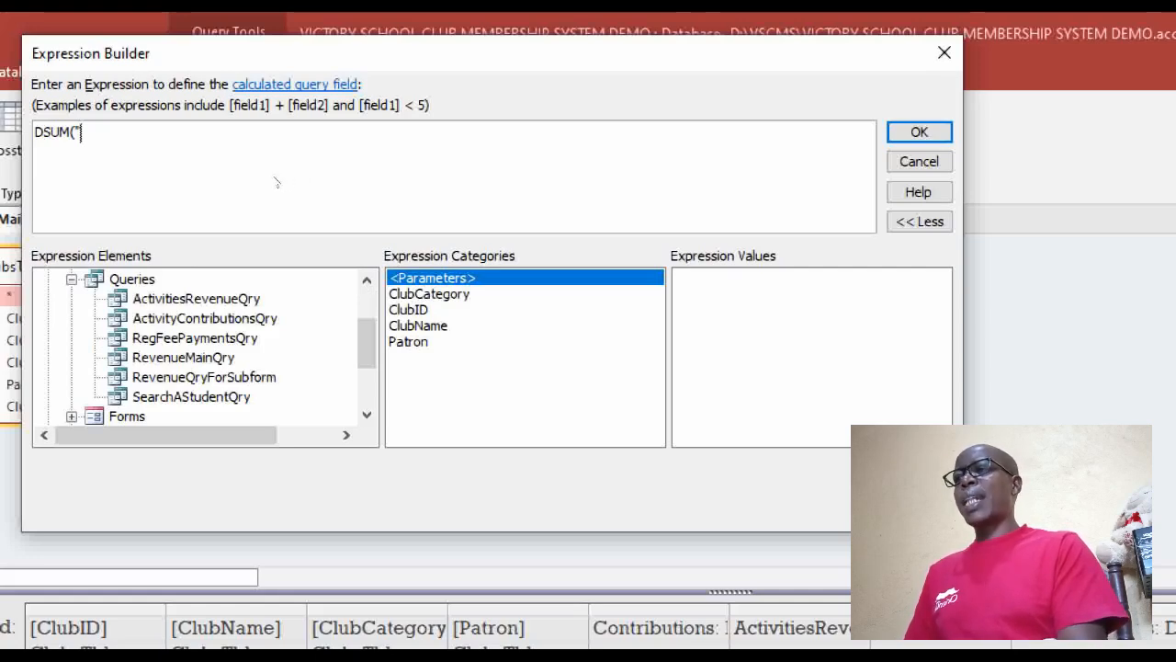
{"action": "left_click", "coordinate": [195, 338]}
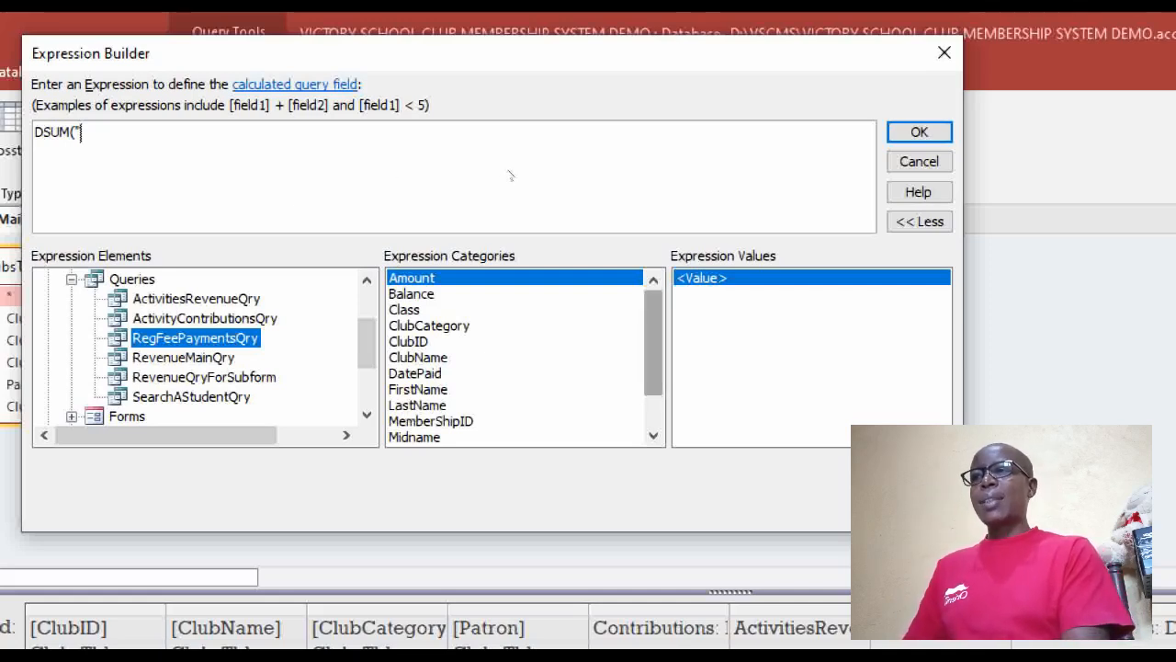
{"action": "left_click_drag", "start_coordinate": [654, 340], "coordinate": [654, 372]}
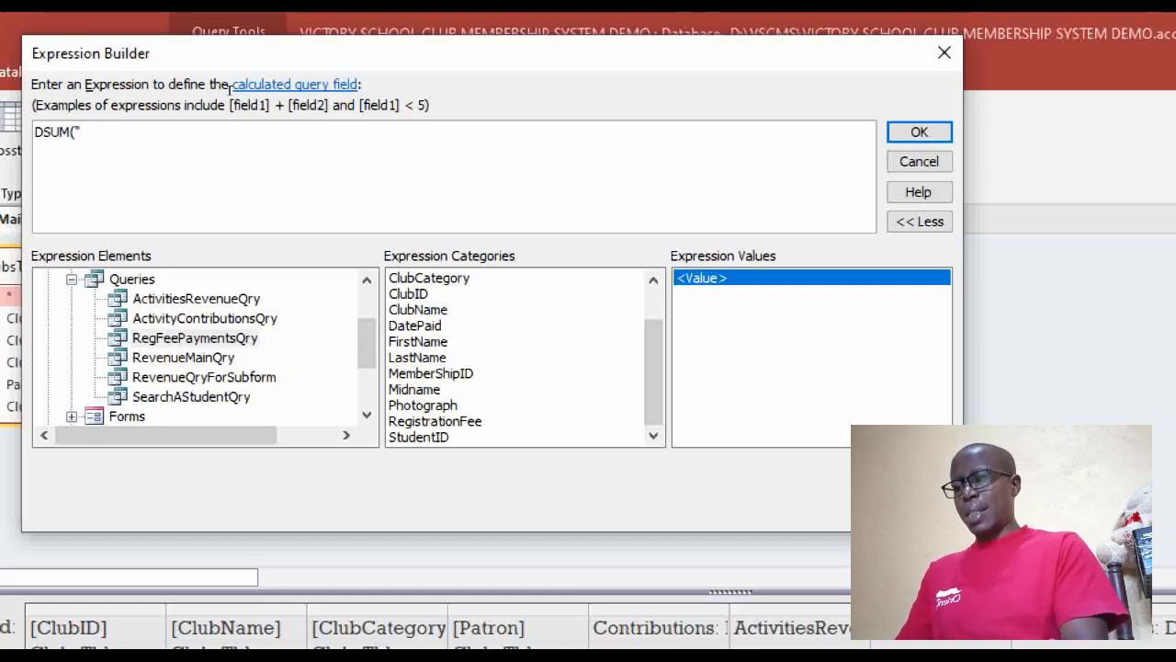
Step: Enter [REGISTRATIONFEE] in quotes as the DSUM function's first argument, the field to total
{"action": "type", "text": "["}
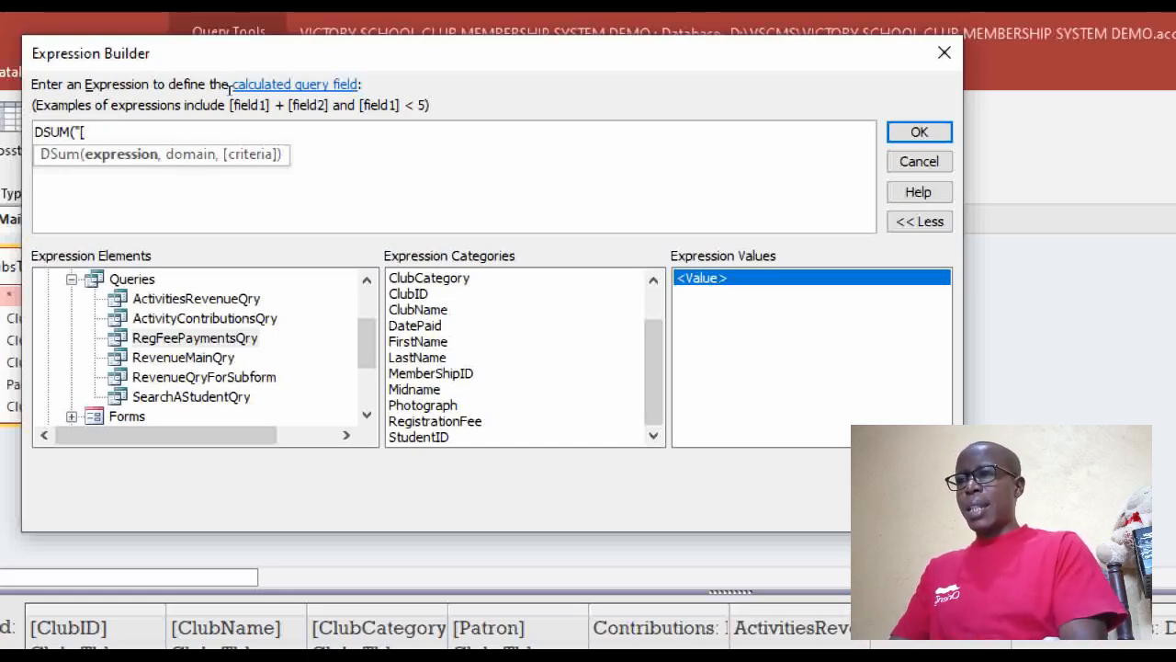
{"action": "type", "text": "REG"}
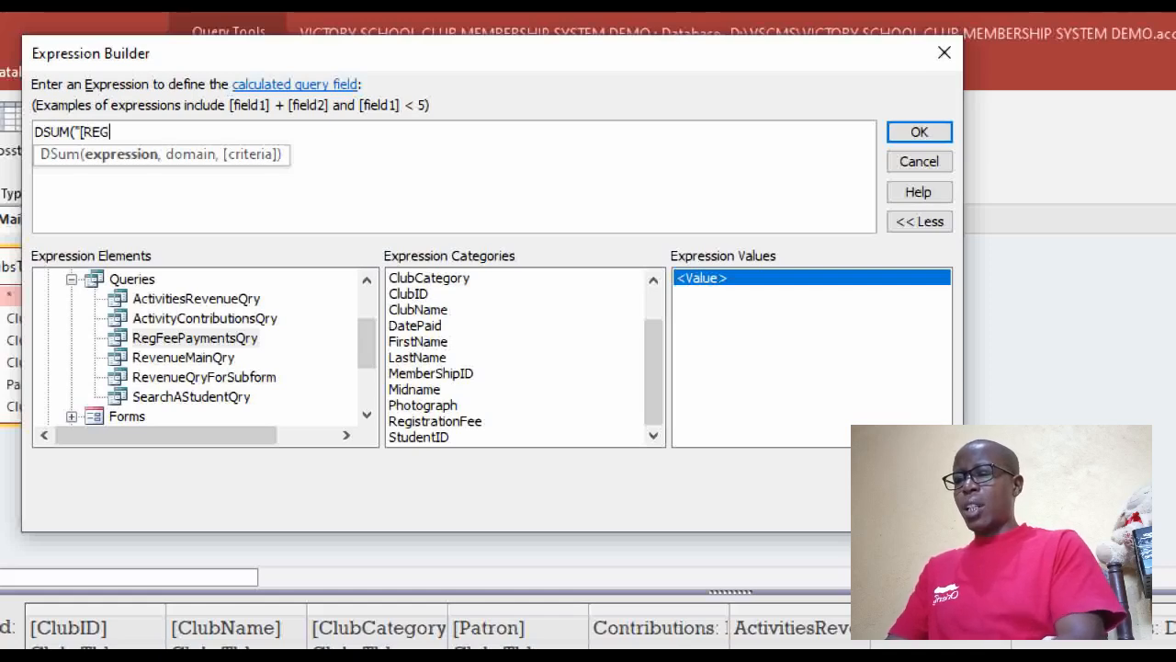
{"action": "type", "text": "ISTRATI"}
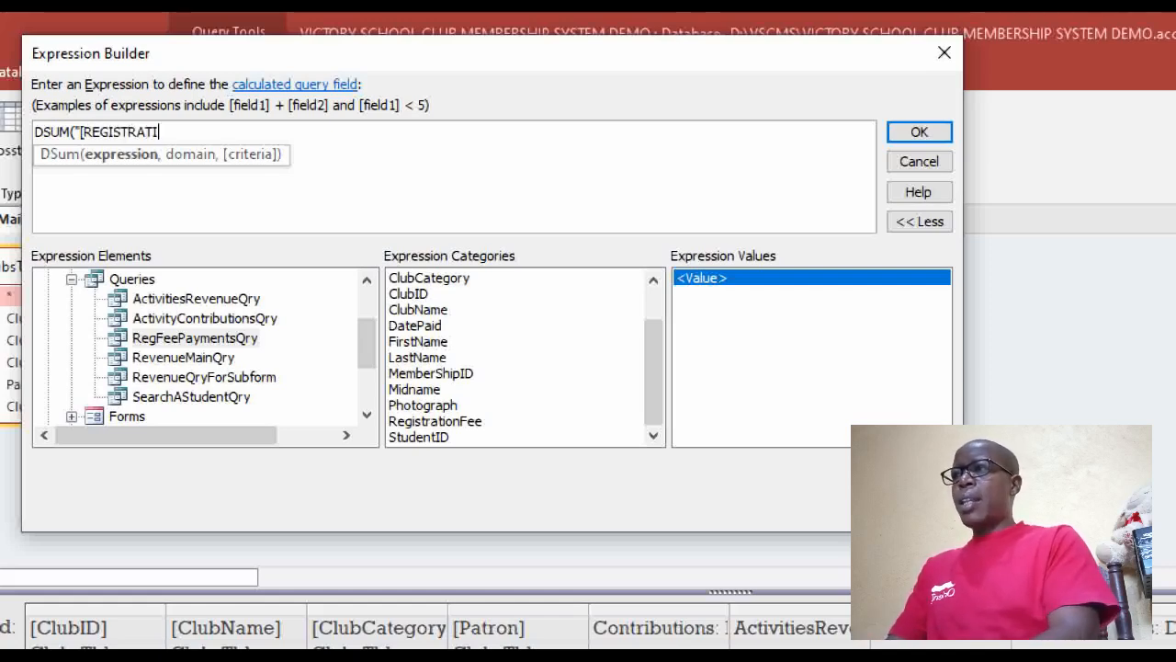
{"action": "type", "text": "ONF"}
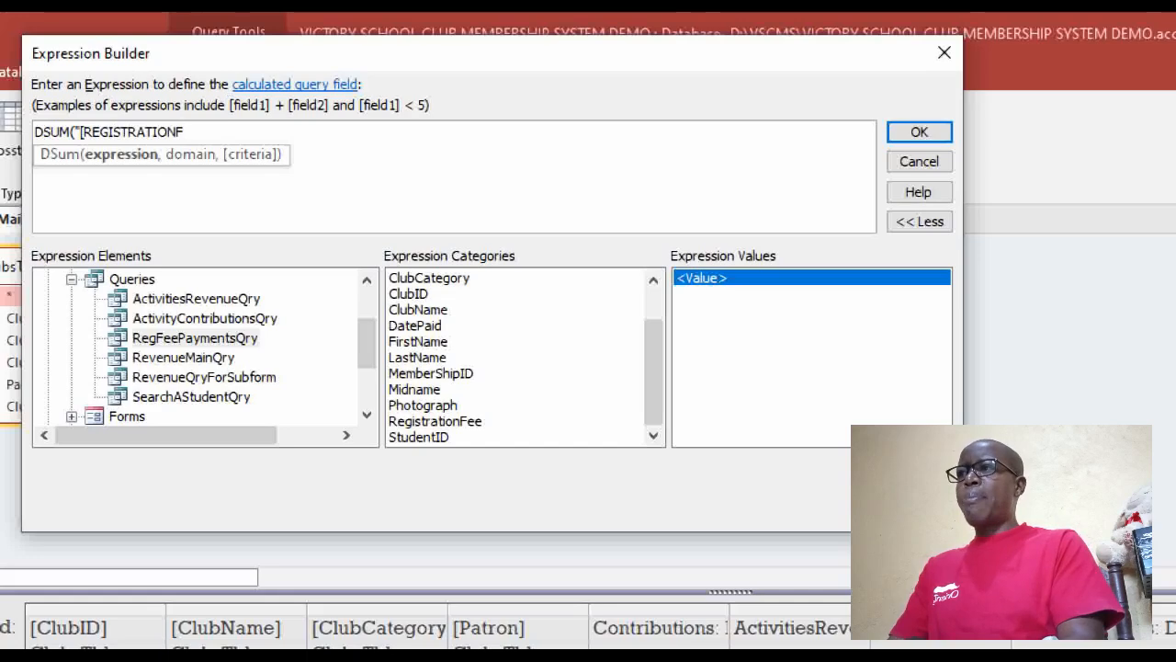
{"action": "type", "text": "EE]"}
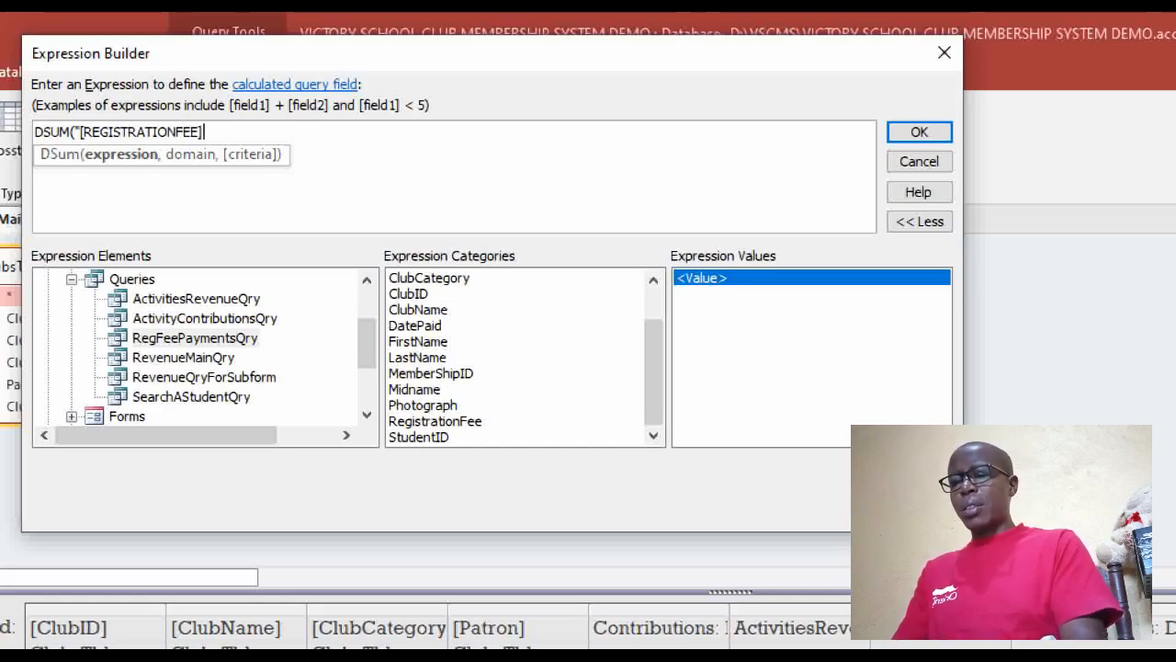
{"action": "type", "text": "\""}
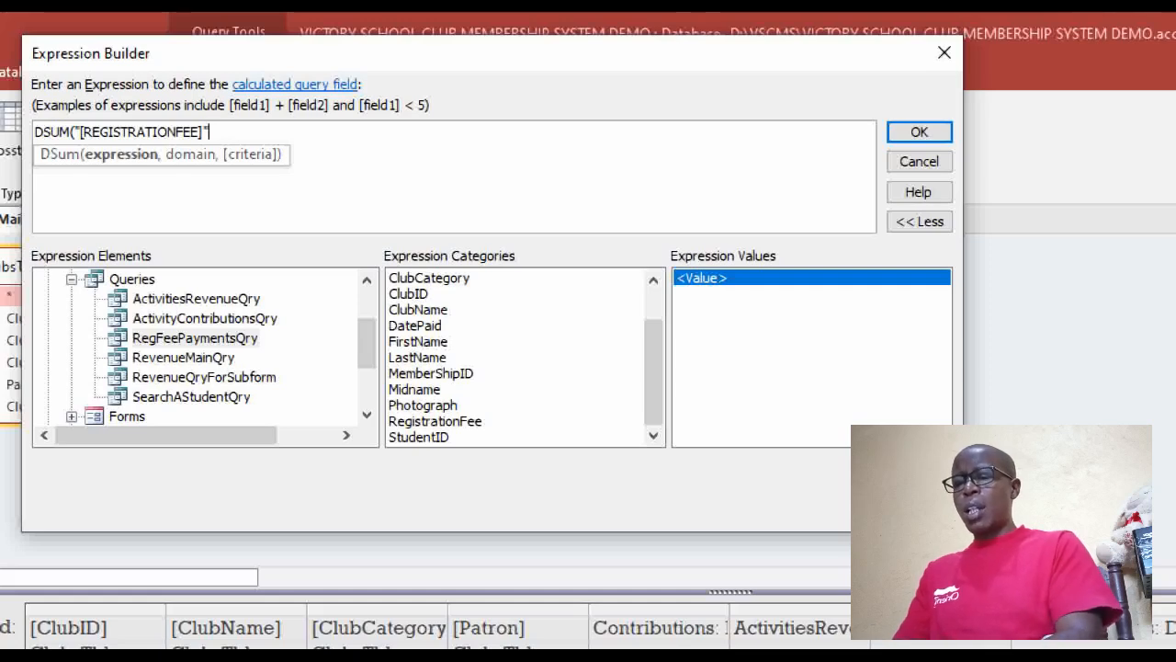
Step: Add "REGFEEPAYMENTSQRY as the DSUM function's domain argument after a comma
{"action": "type", "text": ",\""}
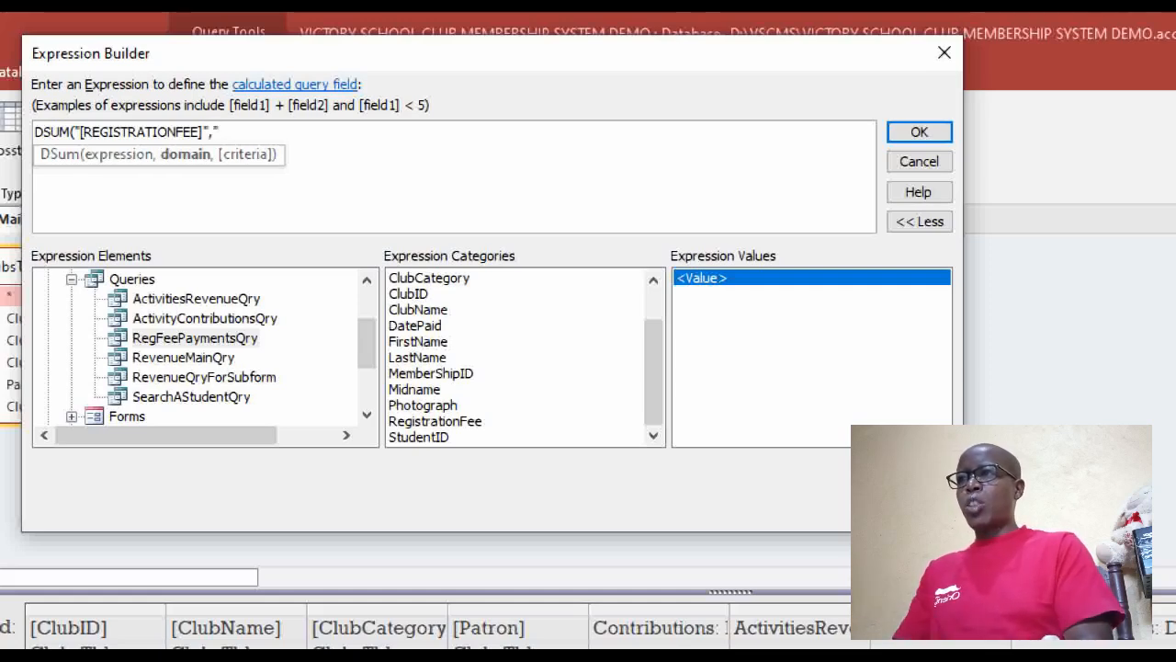
{"action": "type", "text": "RE"}
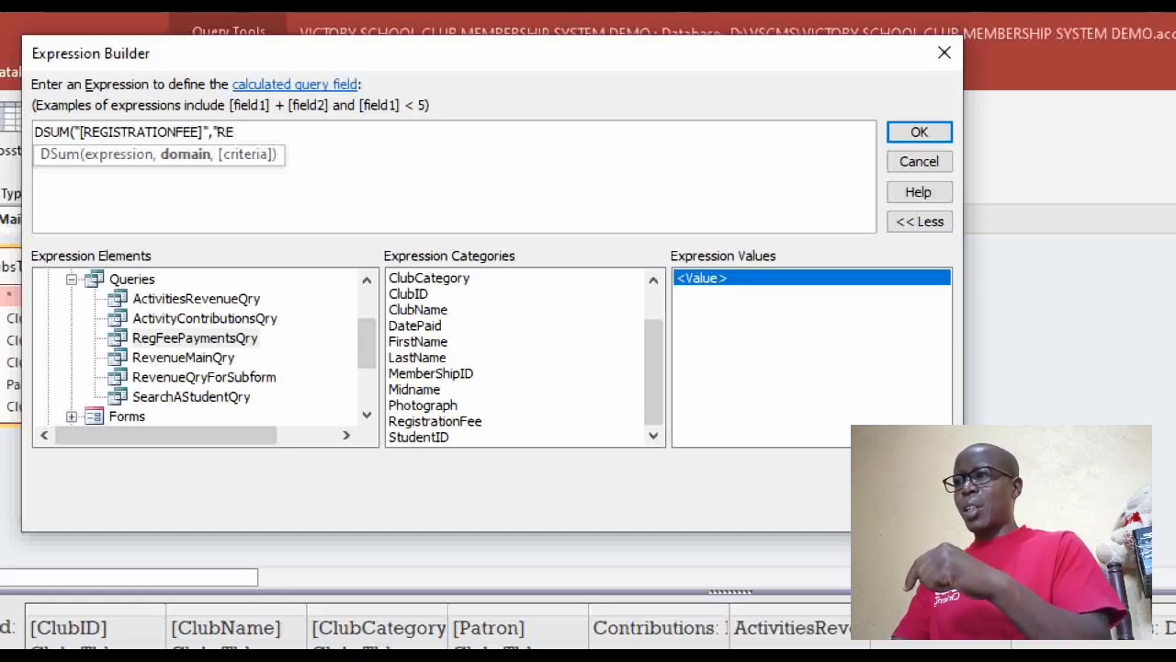
{"action": "type", "text": "G"}
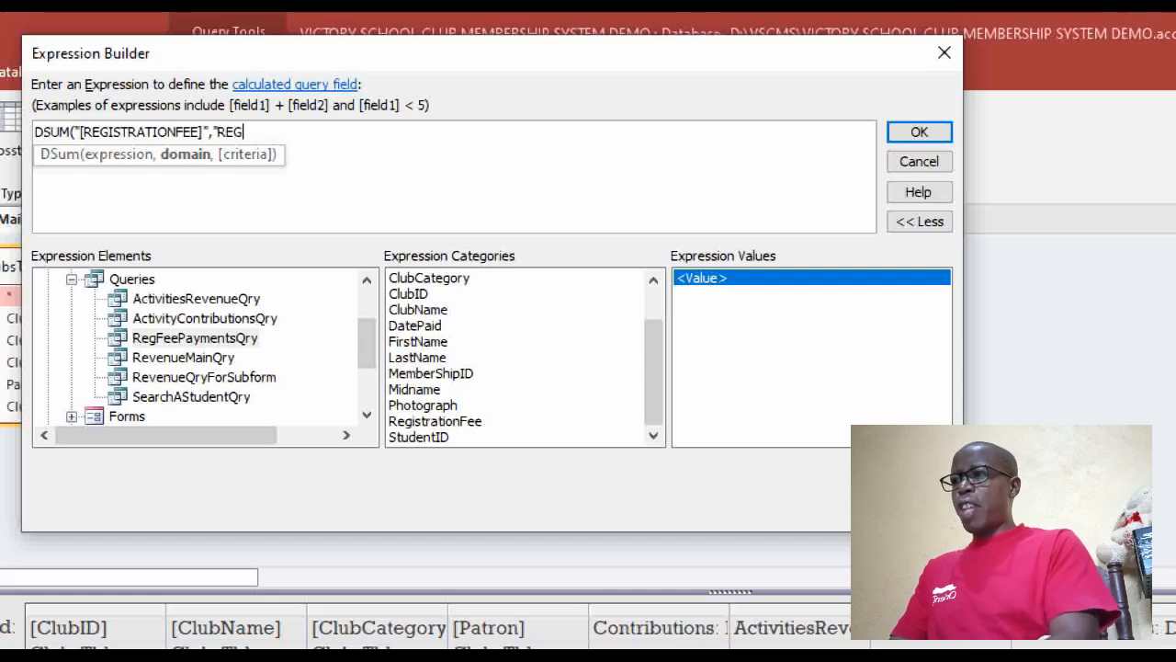
{"action": "type", "text": "FEE"}
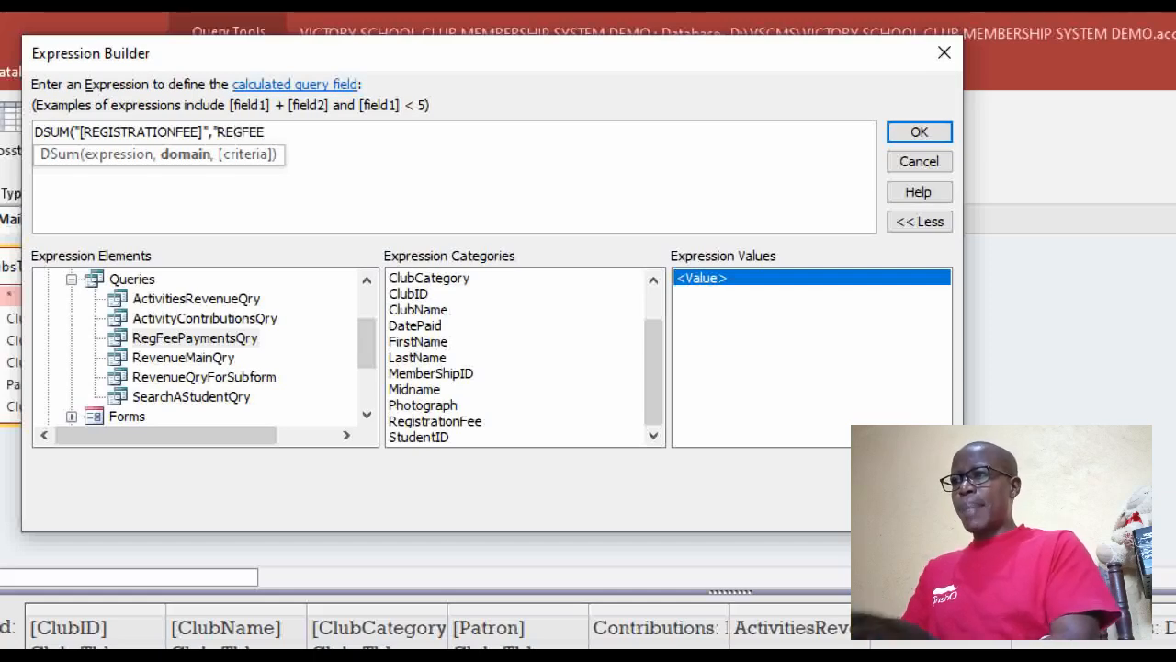
{"action": "type", "text": "PA"}
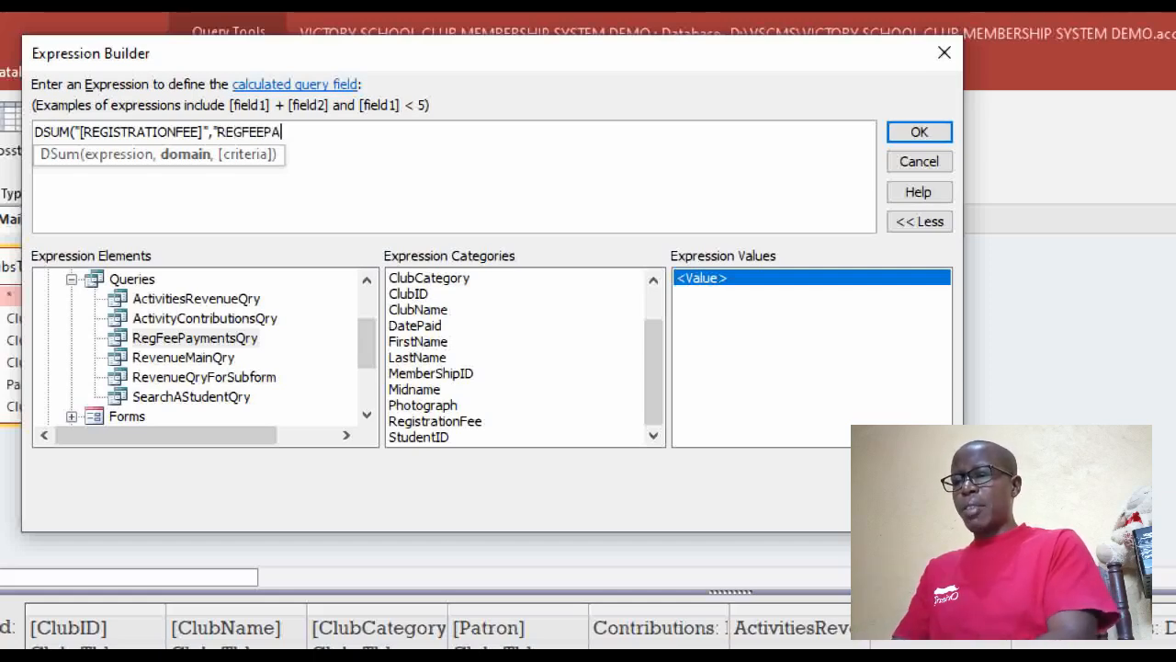
{"action": "type", "text": "YM"}
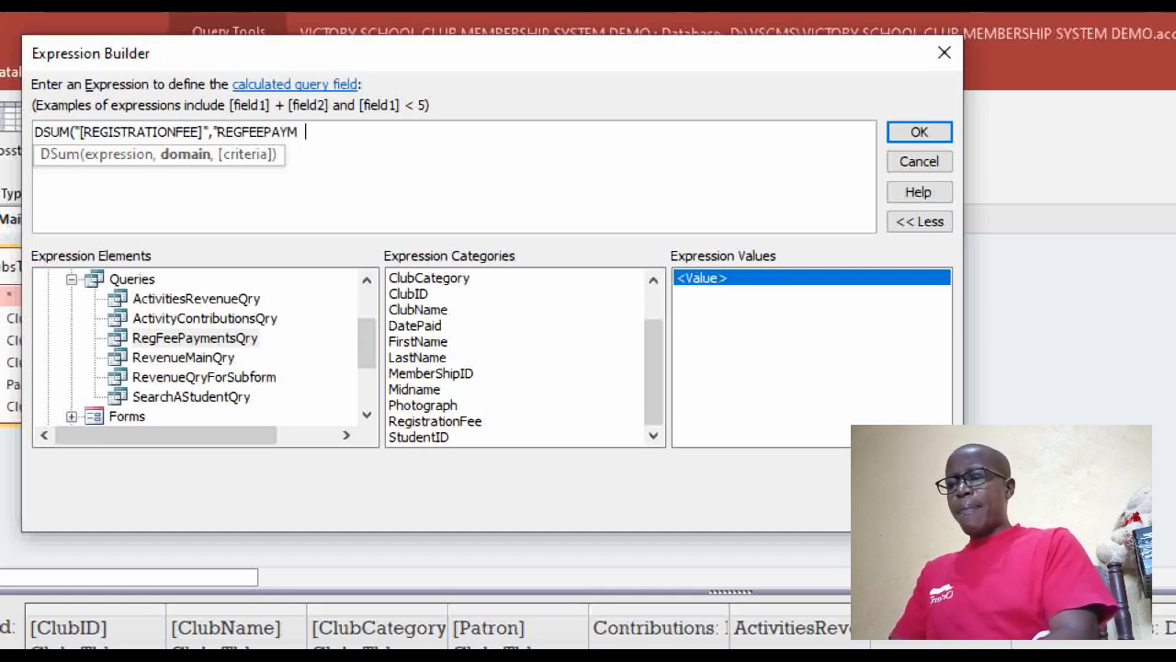
{"action": "type", "text": "ENTS"}
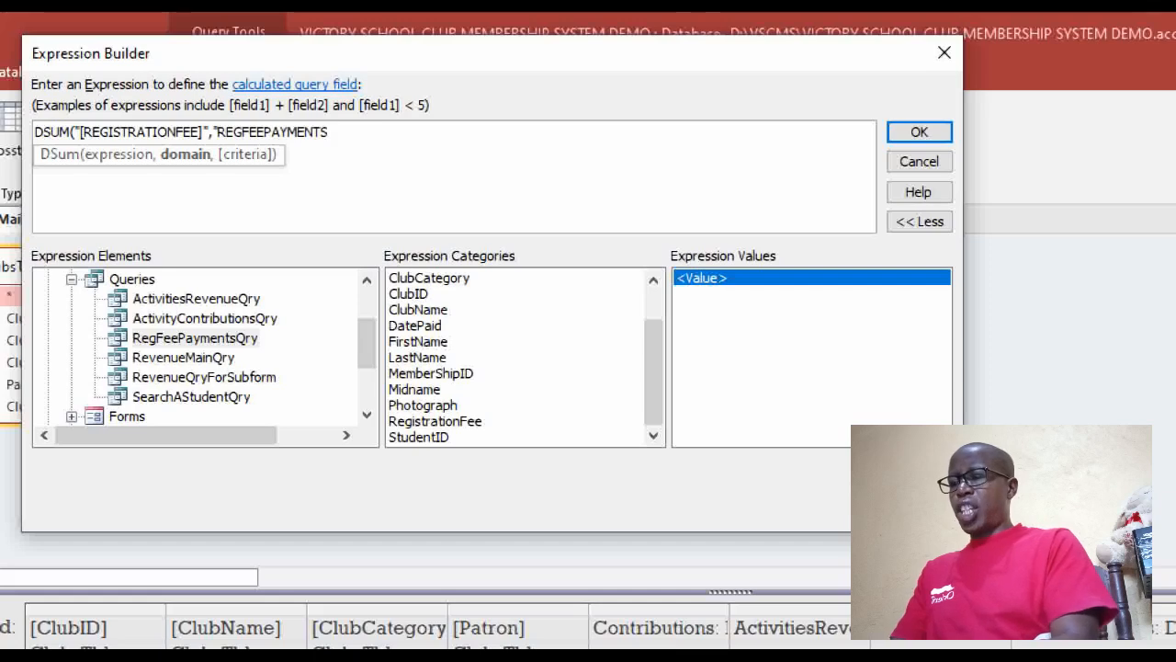
{"action": "type", "text": "QRY"}
{"action": "key", "text": "BackSpace"}
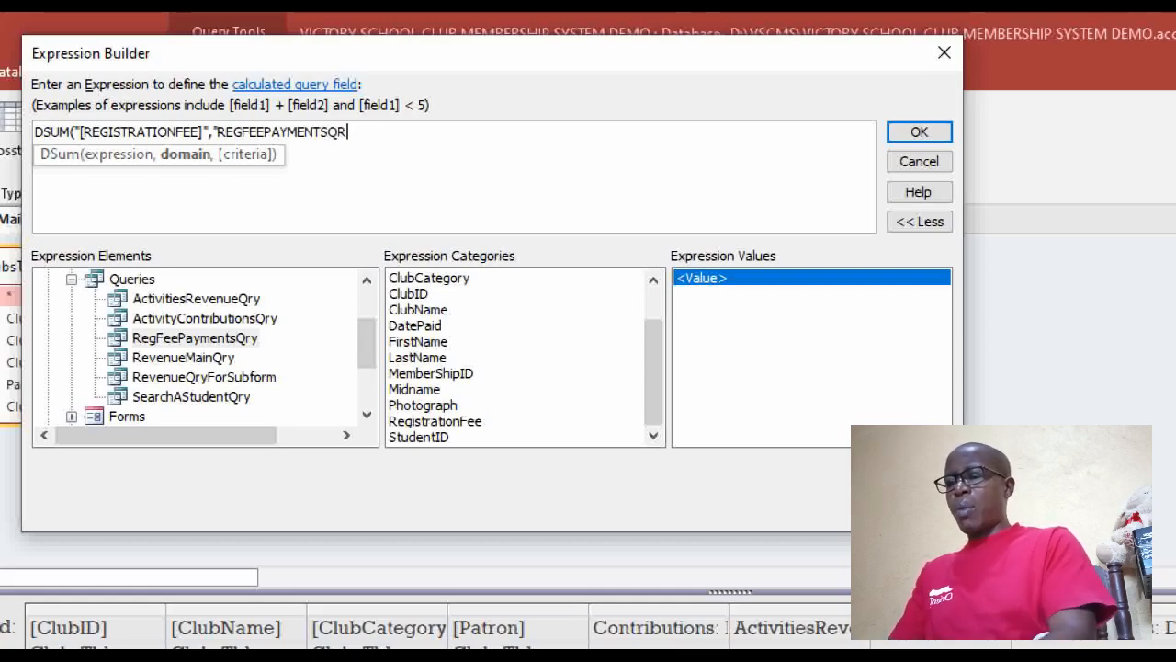
{"action": "type", "text": "Y"}
{"action": "key", "text": "Return"}
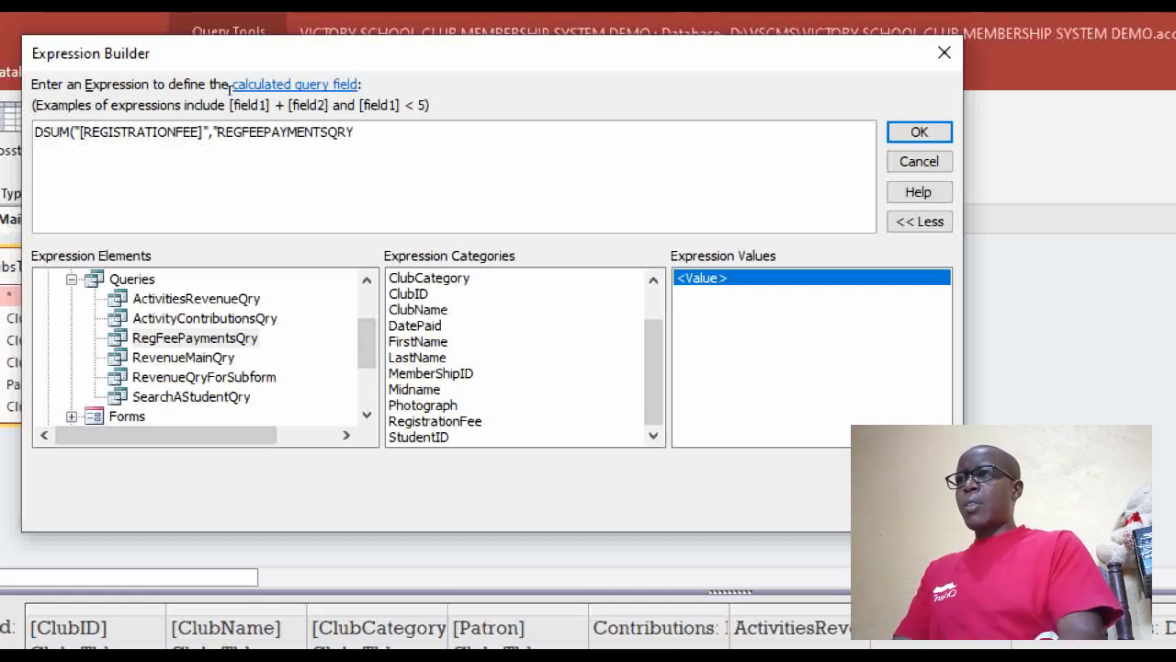
{"action": "key", "text": "BackSpace"}
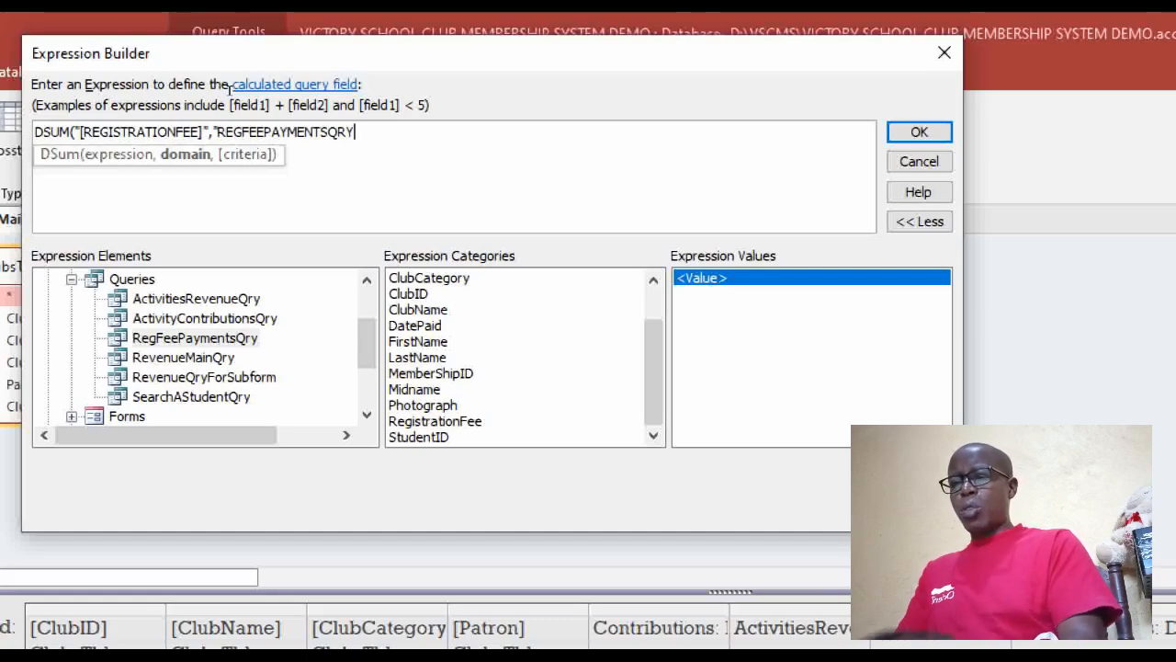
Step: Close the domain's quote and start the DSUM criteria argument with "[CLUBID]=, correcting the misspelled field name
{"action": "type", "text": "\",\""}
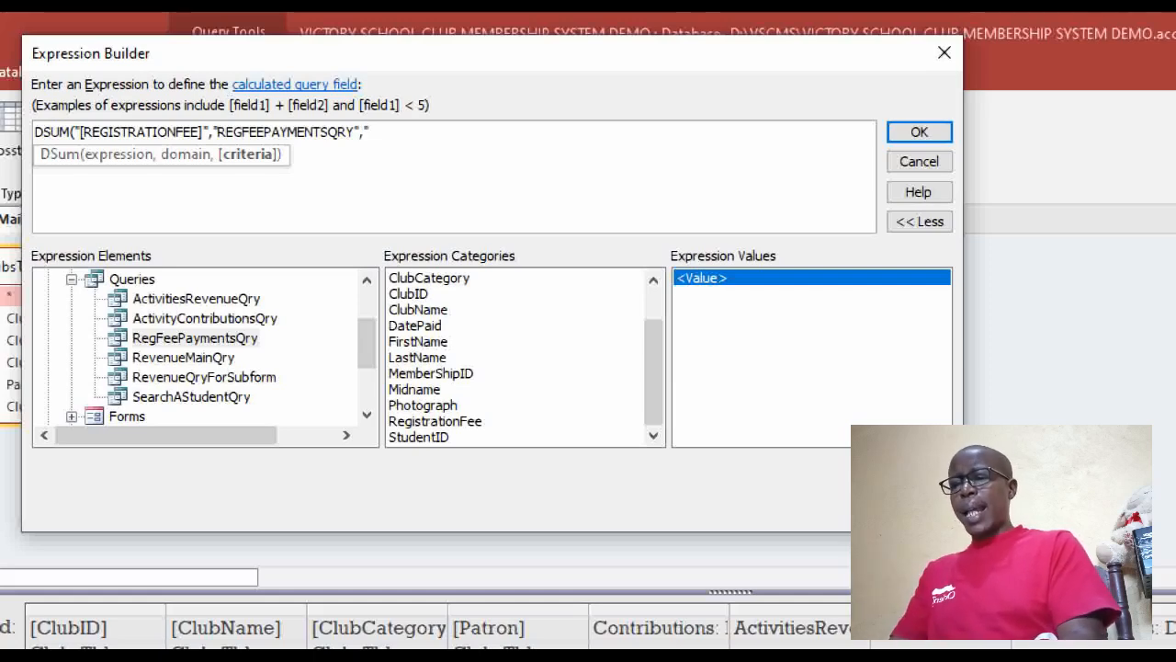
{"action": "type", "text": "[CLU"}
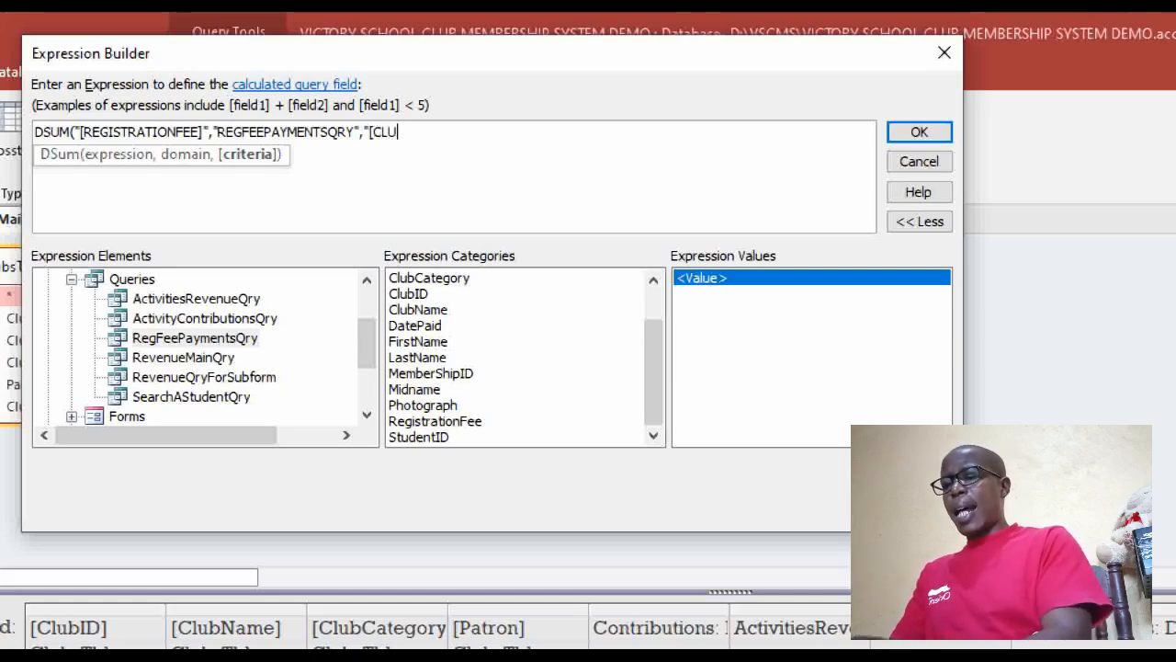
{"action": "type", "text": "BO"}
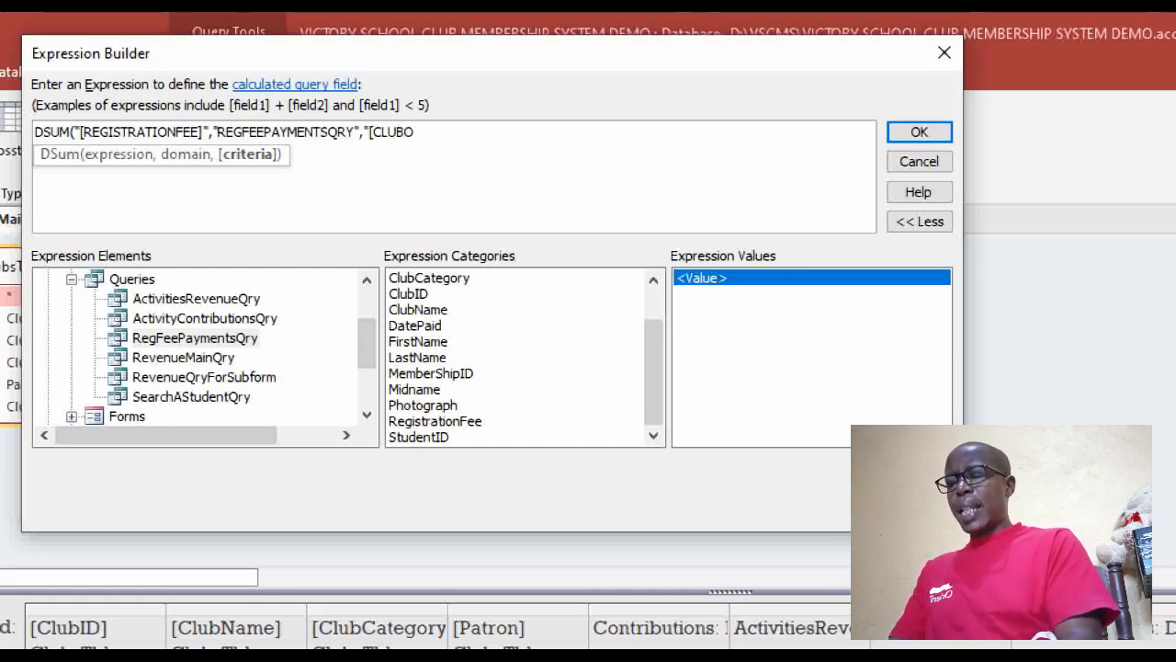
{"action": "type", "text": "D] ="}
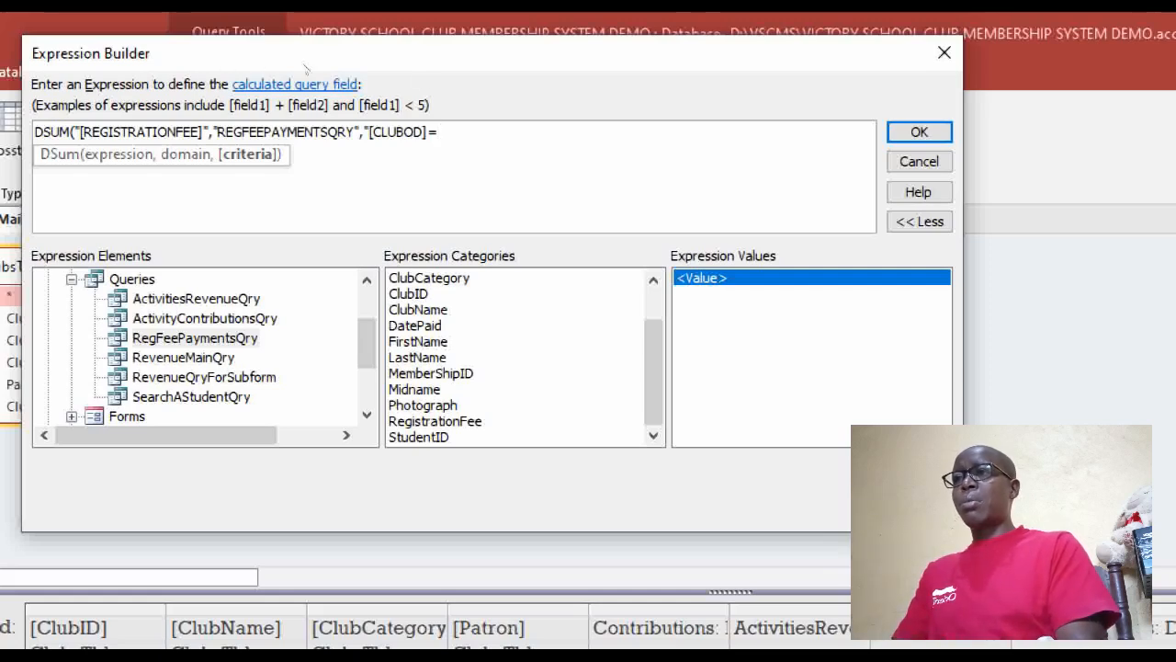
{"action": "key", "text": "Left"}
{"action": "key", "text": "Left"}
{"action": "key", "text": "Left"}
{"action": "key", "text": "Left"}
{"action": "key", "text": "Left"}
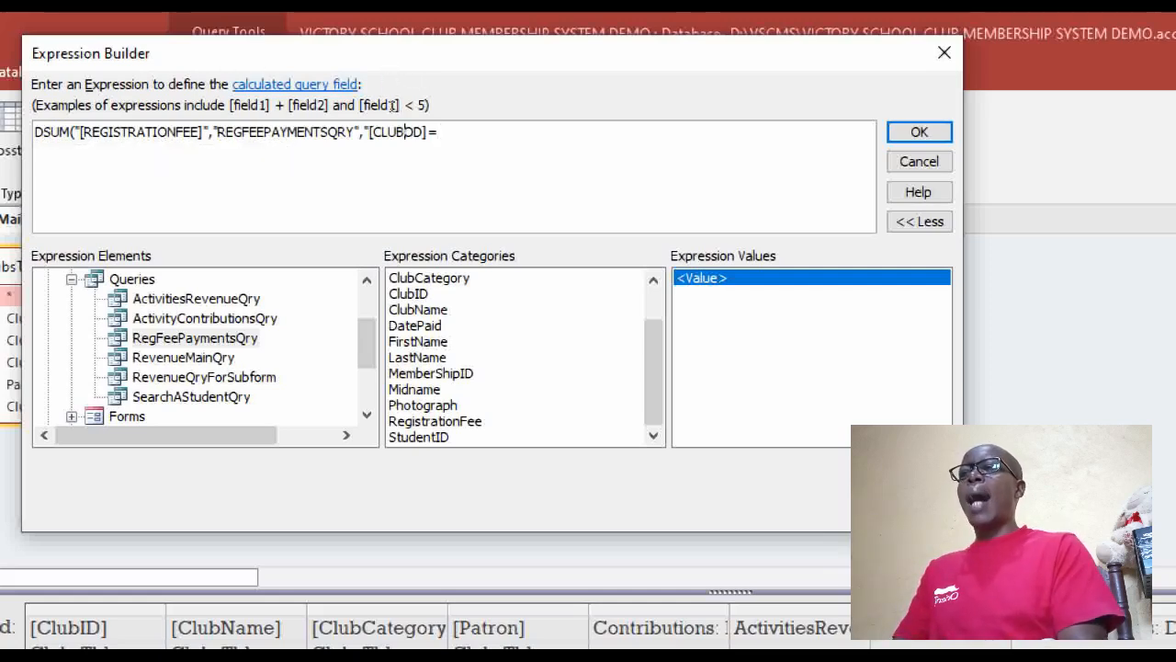
{"action": "key", "text": "Delete"}
{"action": "type", "text": "I"}
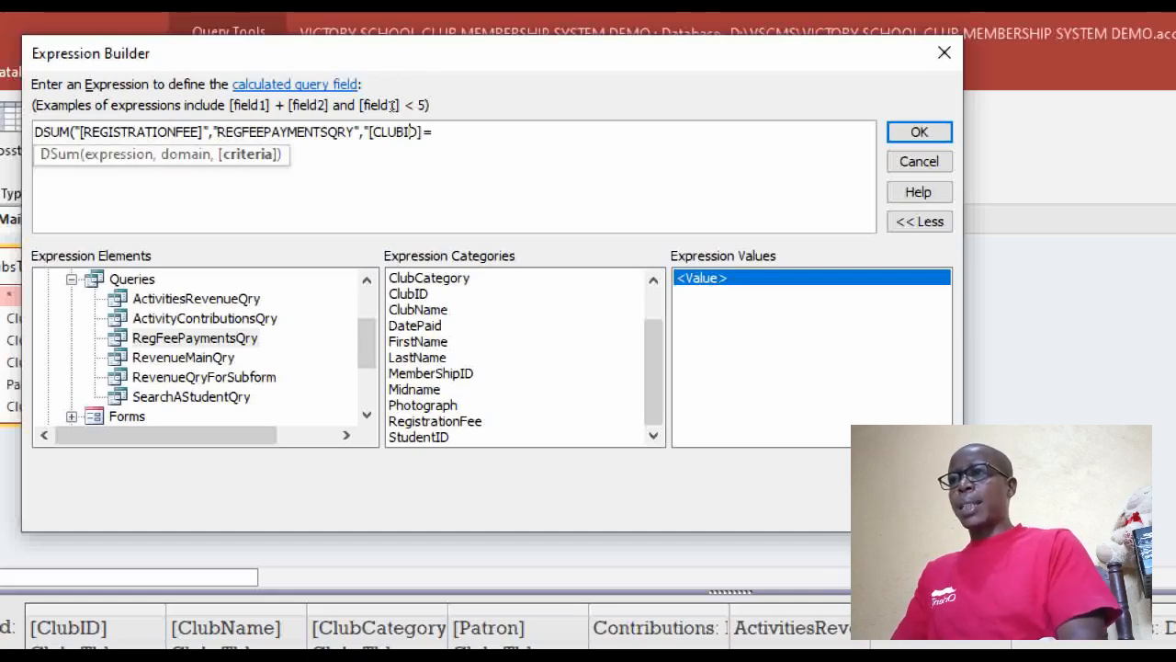
{"action": "key", "text": "End"}
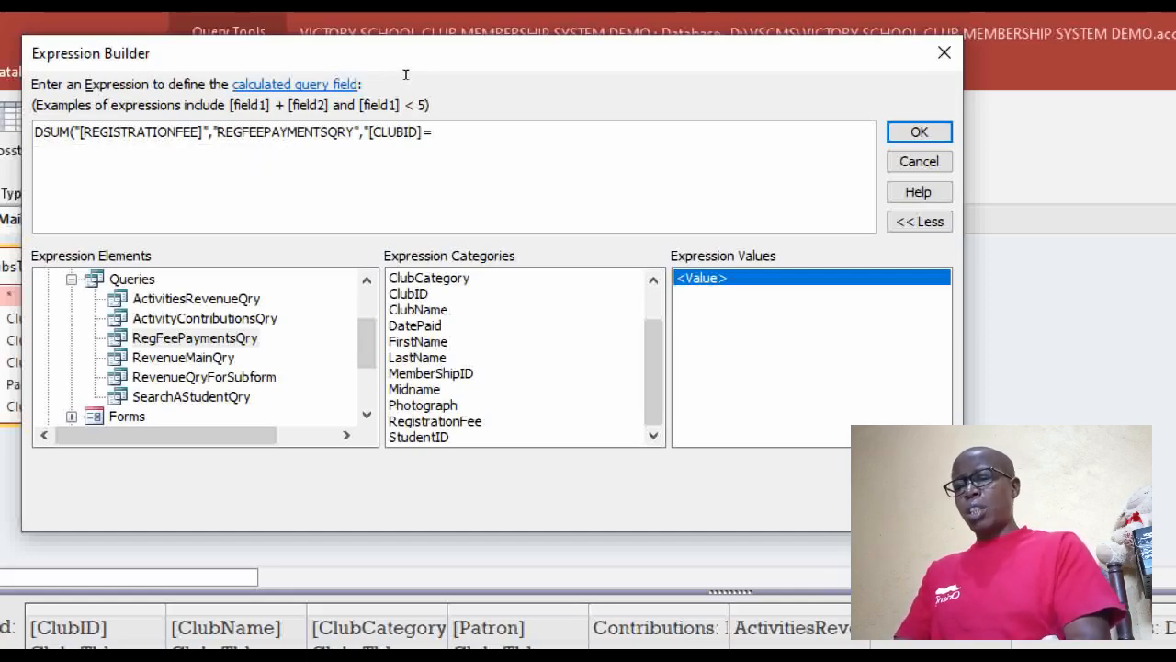
Step: Complete the criteria as "[CLUBID]="&CLUBID, close the DSUM function's parenthesis and accept the expression into the query field
{"action": "type", "text": "\""}
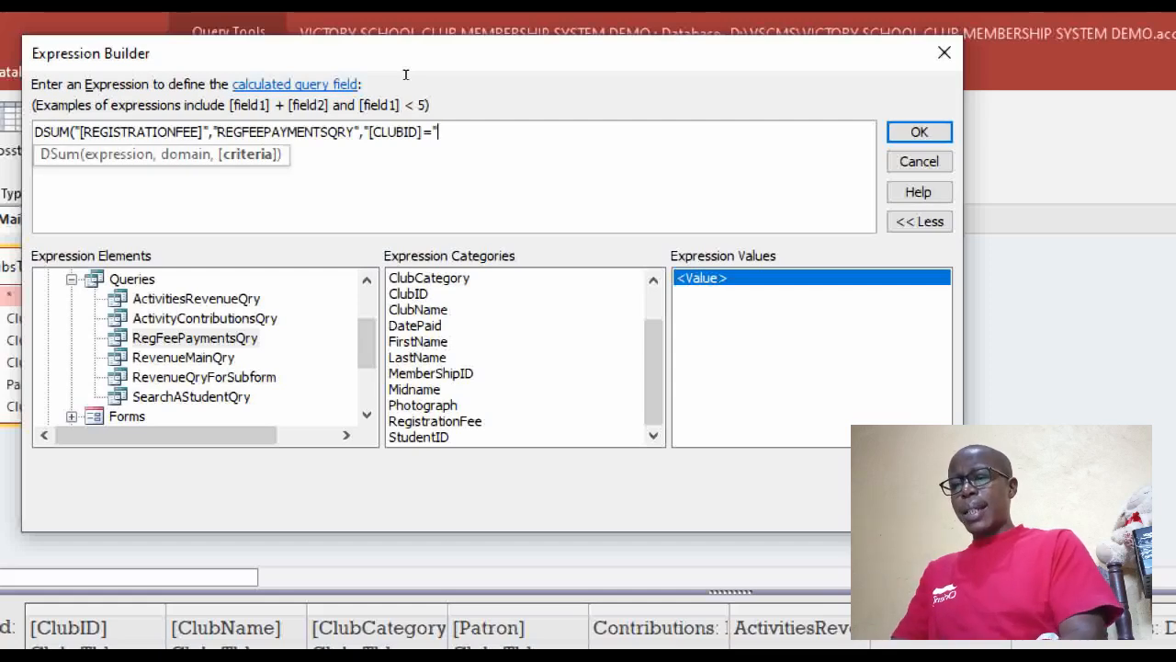
{"action": "type", "text": "&"}
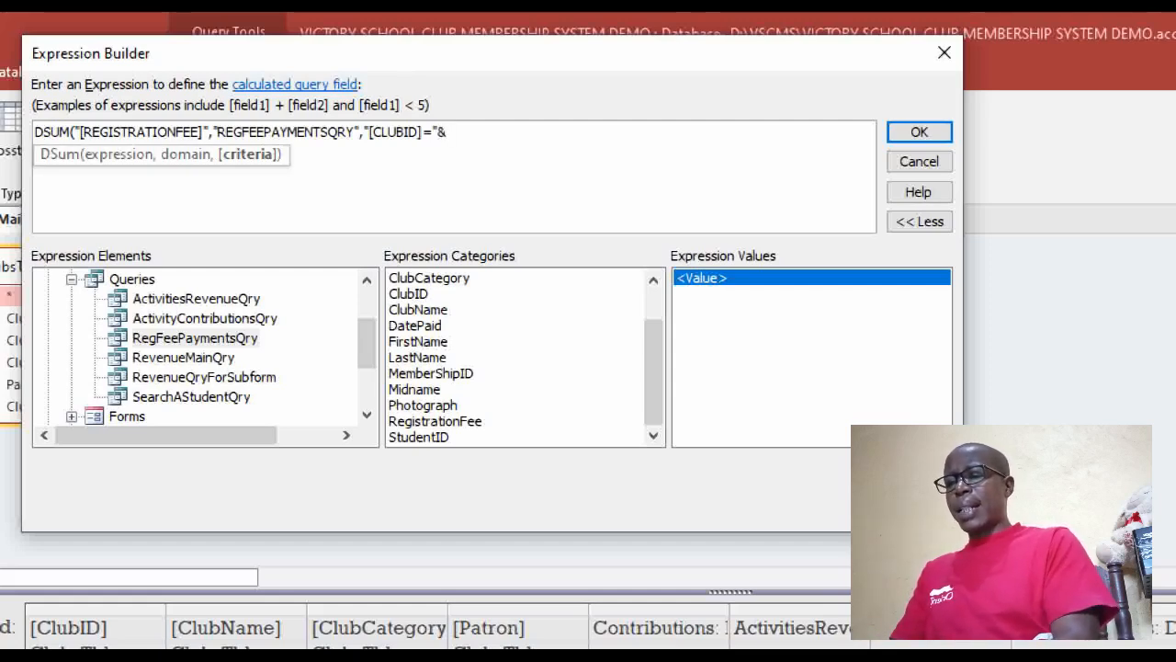
{"action": "type", "text": "CLUBI"}
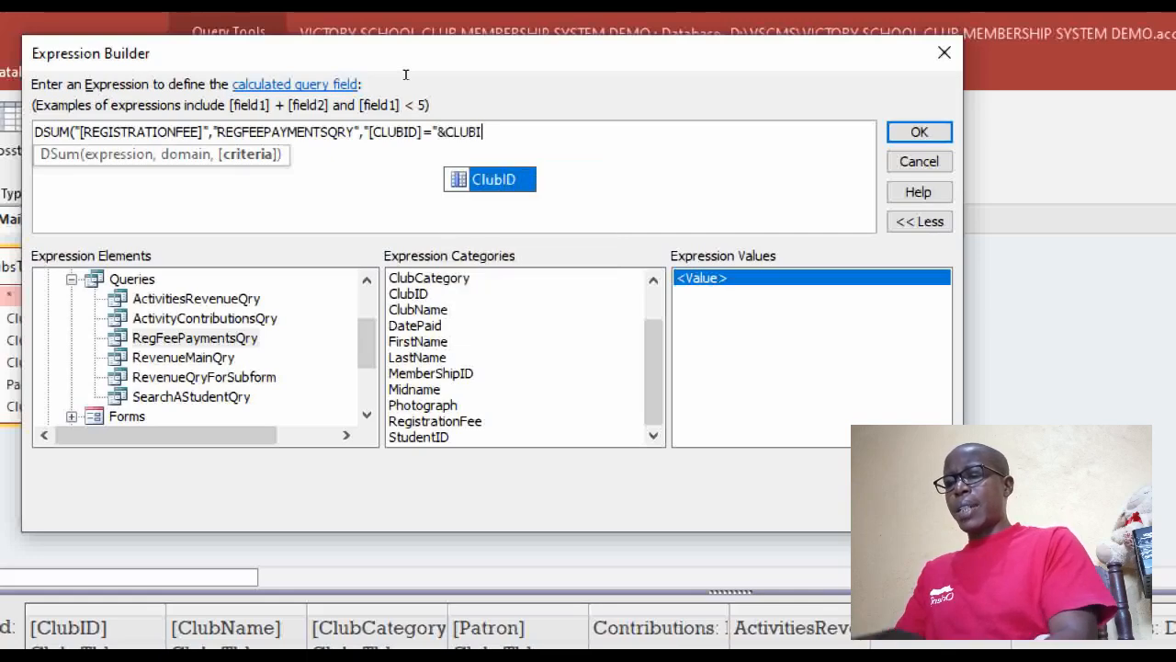
{"action": "type", "text": "D"}
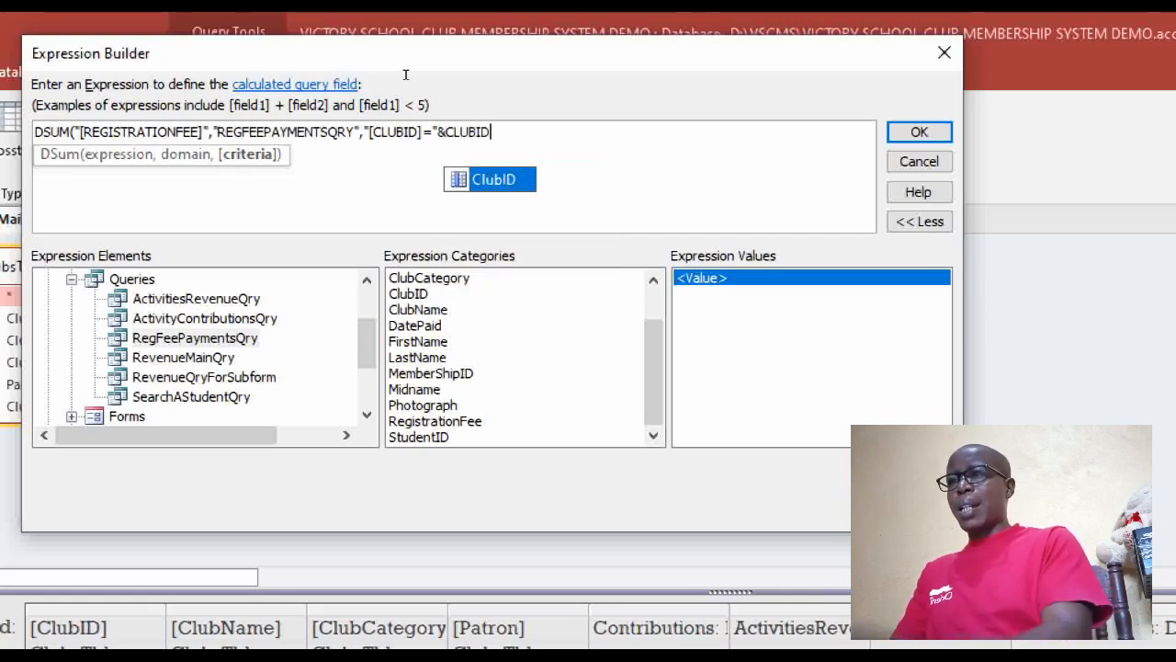
{"action": "type", "text": ")"}
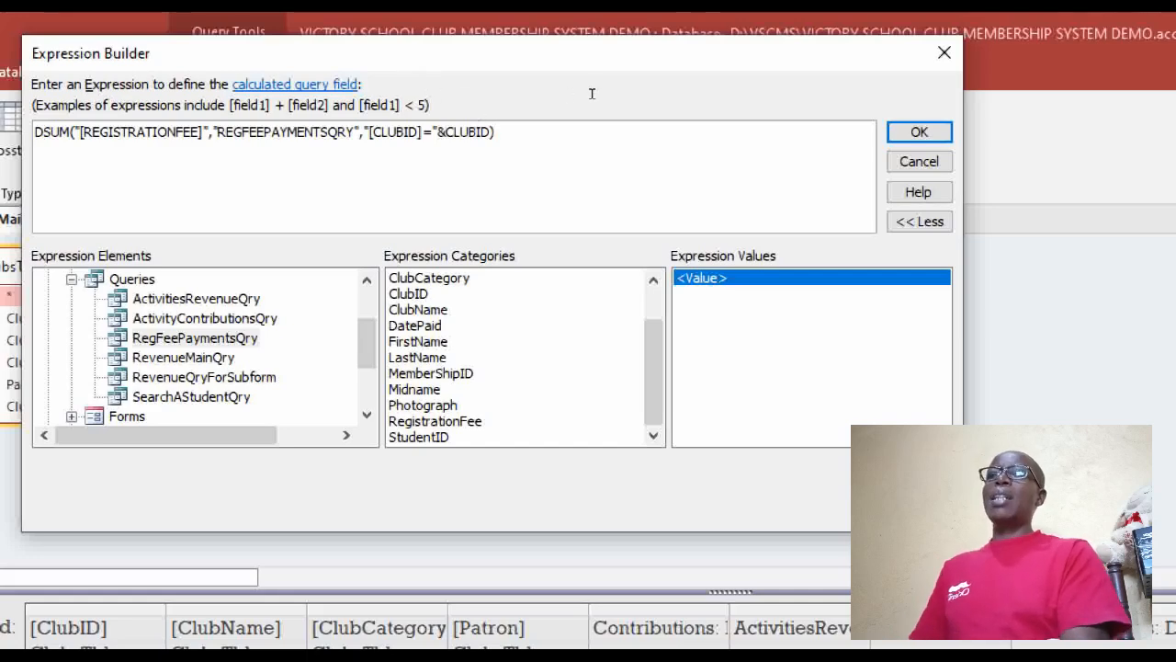
{"action": "key", "text": "Return"}
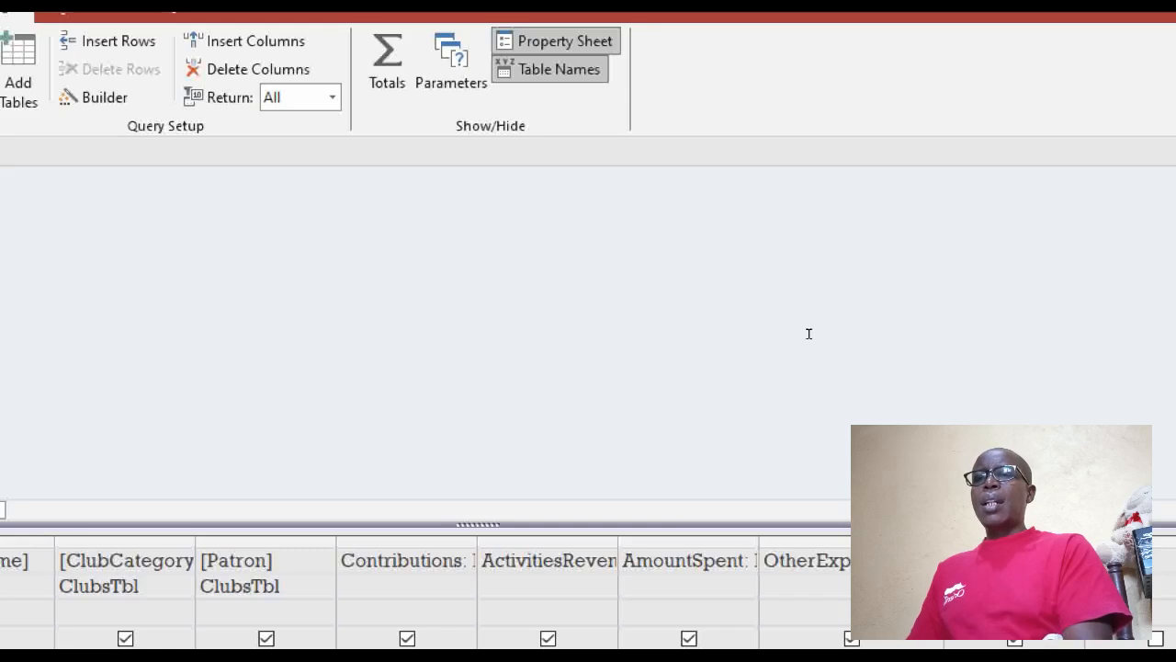
Step: Move the RegistrationFee column in the query design so it sits between Patron and Contributions
{"action": "left_click", "coordinate": [811, 317]}
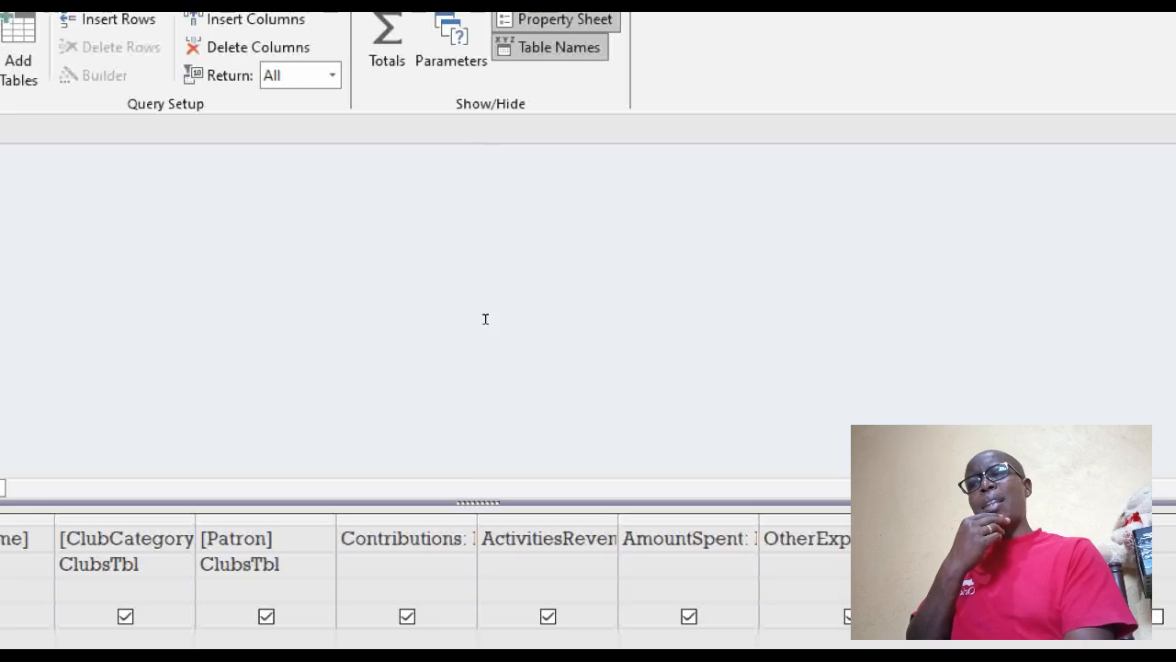
{"action": "left_click", "coordinate": [485, 310]}
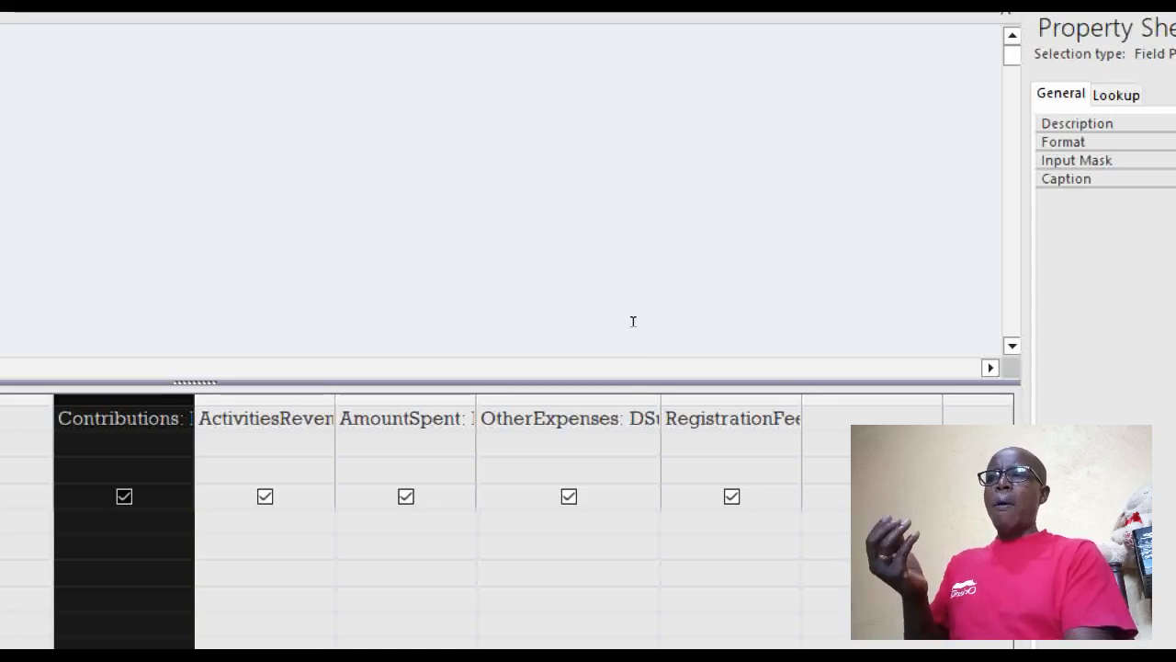
{"action": "left_click", "coordinate": [371, 418]}
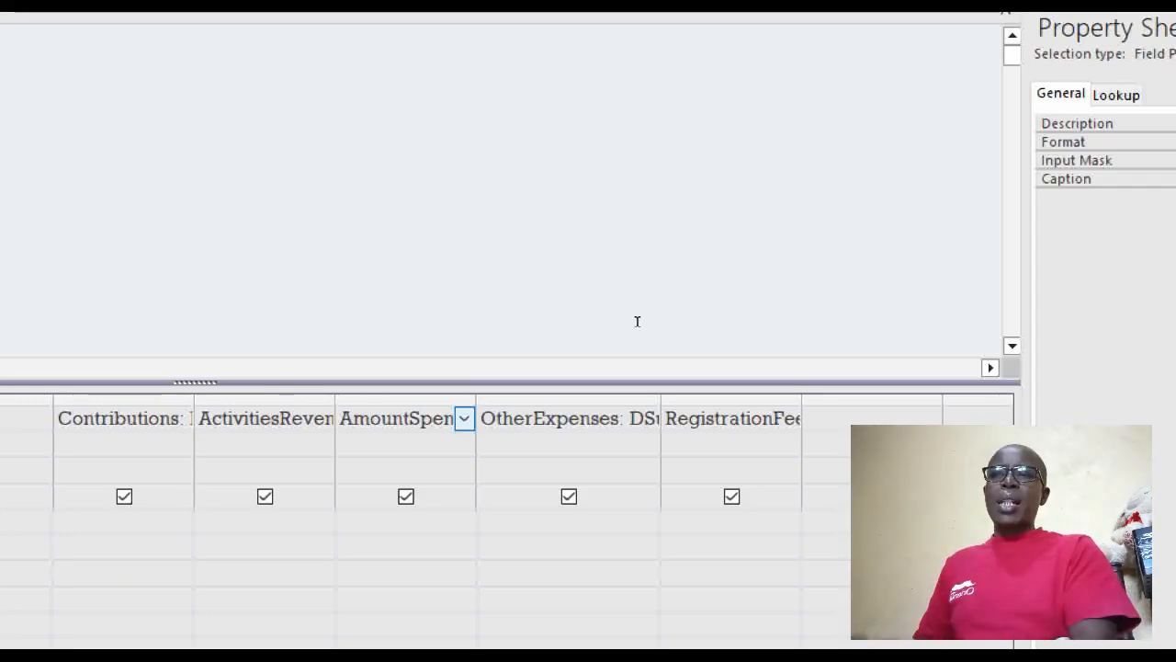
{"action": "left_click", "coordinate": [798, 309]}
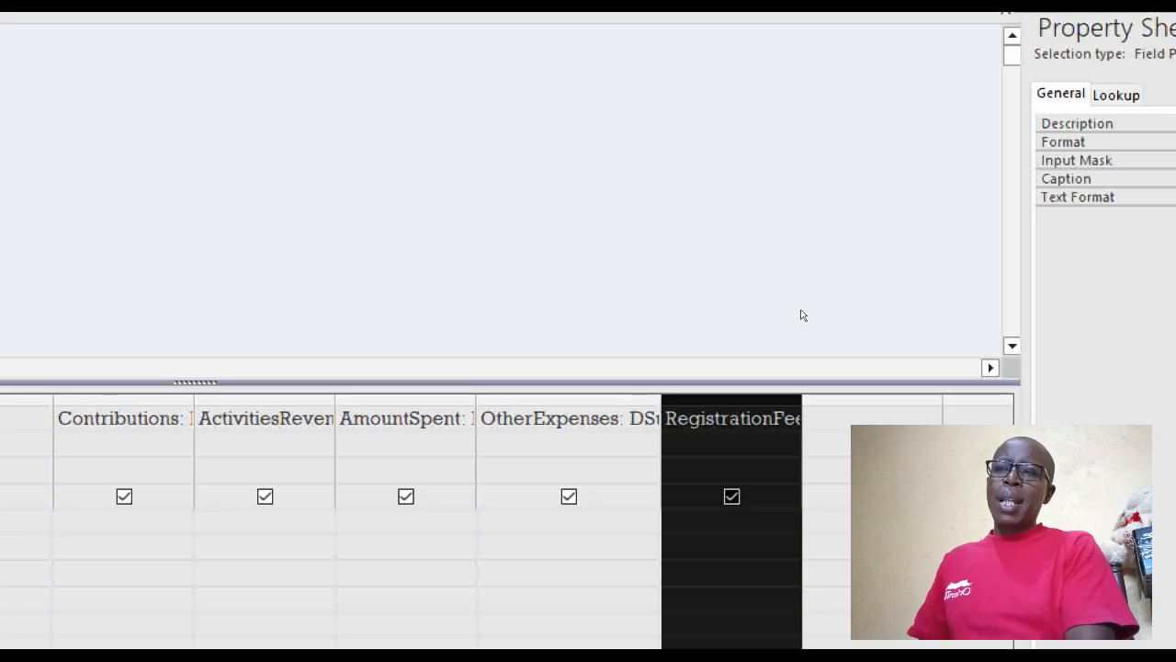
{"action": "left_click_drag", "start_coordinate": [799, 311], "coordinate": [505, 321]}
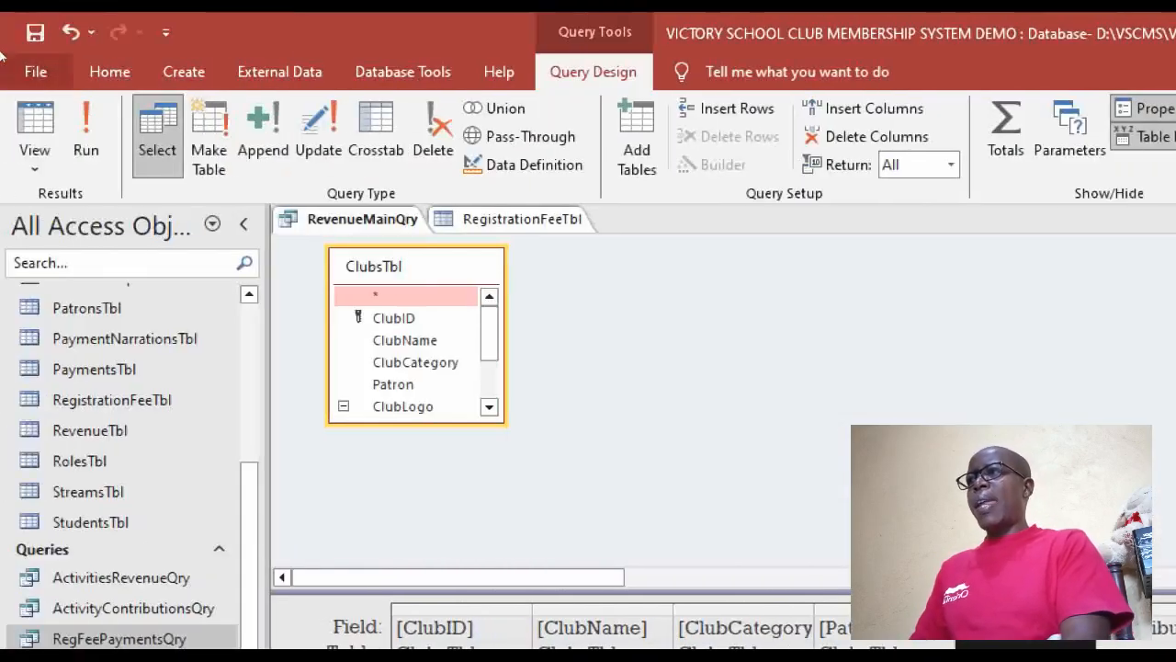
Step: View the query's datasheet and examine the three income columns and the AmountSpent and OtherExpenses columns
{"action": "left_click", "coordinate": [35, 124]}
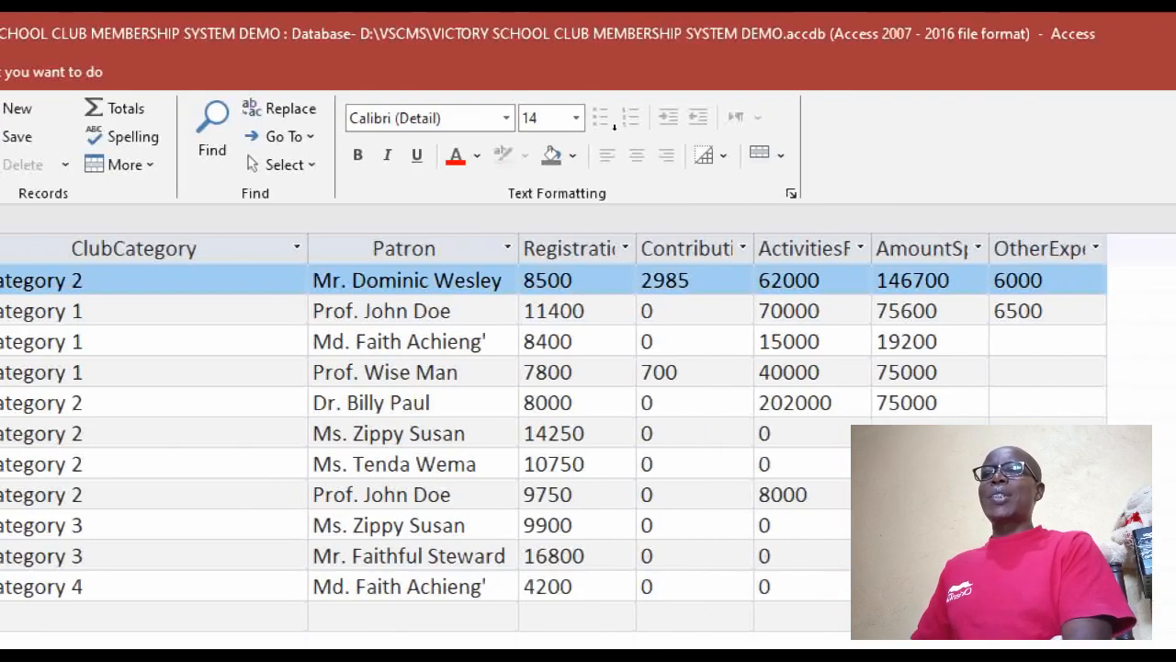
{"action": "left_click", "coordinate": [579, 248]}
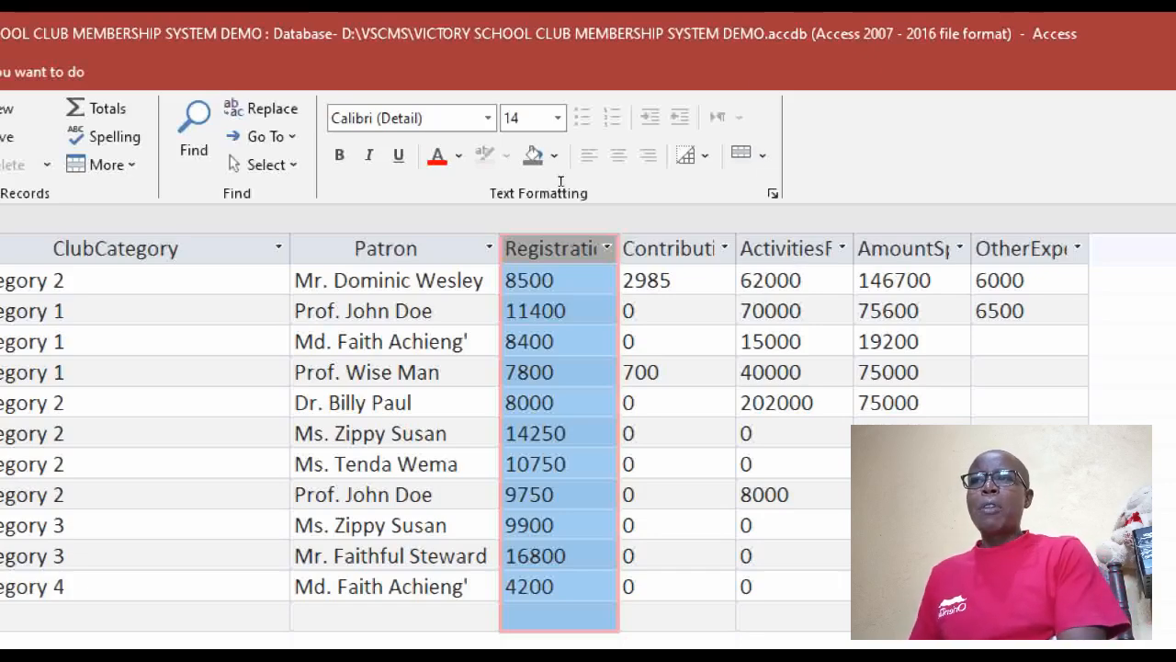
{"action": "left_click", "coordinate": [559, 281]}
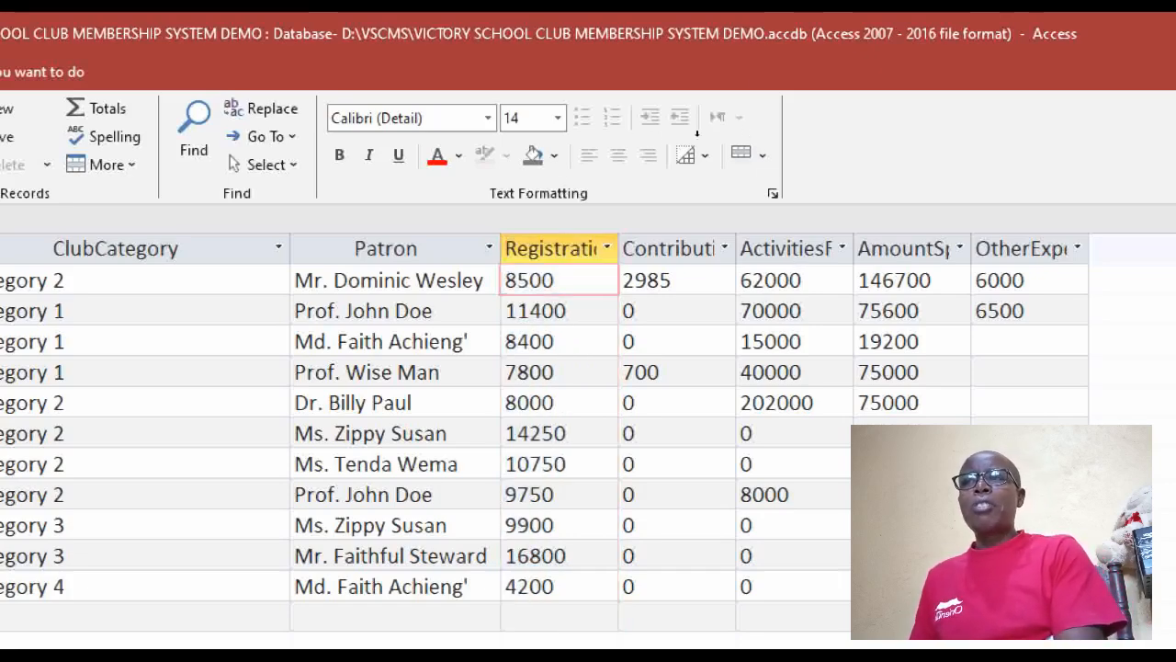
{"action": "left_click_drag", "start_coordinate": [745, 249], "coordinate": [600, 248]}
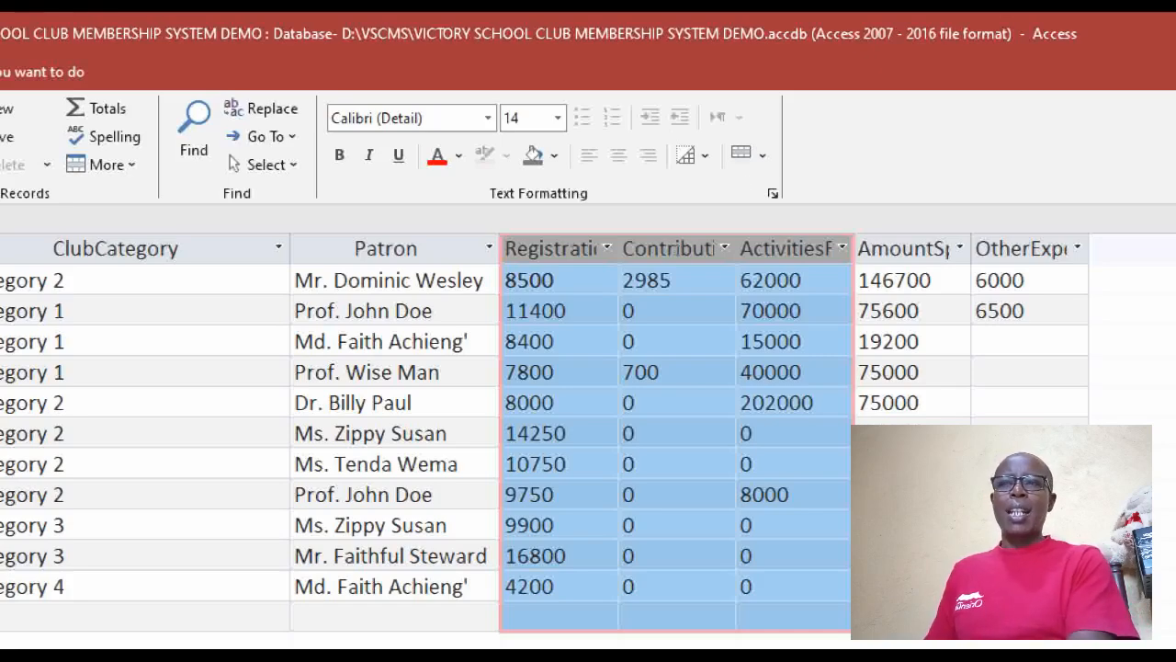
{"action": "left_click", "coordinate": [795, 280]}
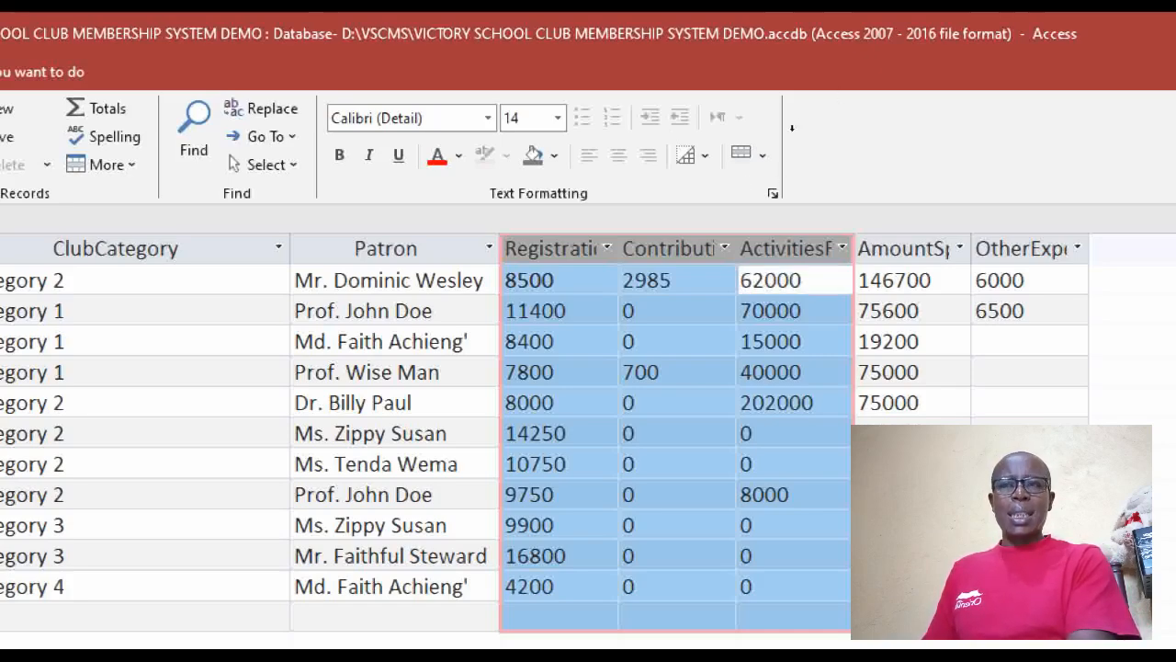
{"action": "left_click_drag", "start_coordinate": [910, 248], "coordinate": [1015, 248]}
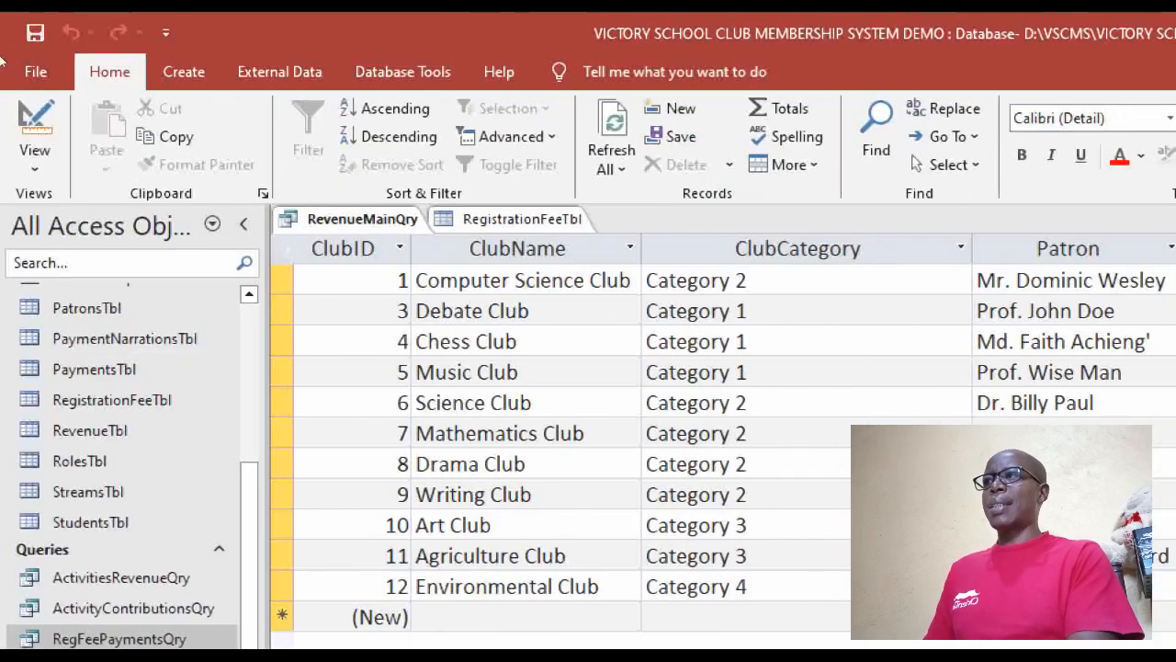
Step: Return to the query design and start an expression in the blank column after OtherExpenses with ([RegistrationFee] + [Contributions] + [ActivitiesRevenue])
{"action": "left_click", "coordinate": [35, 119]}
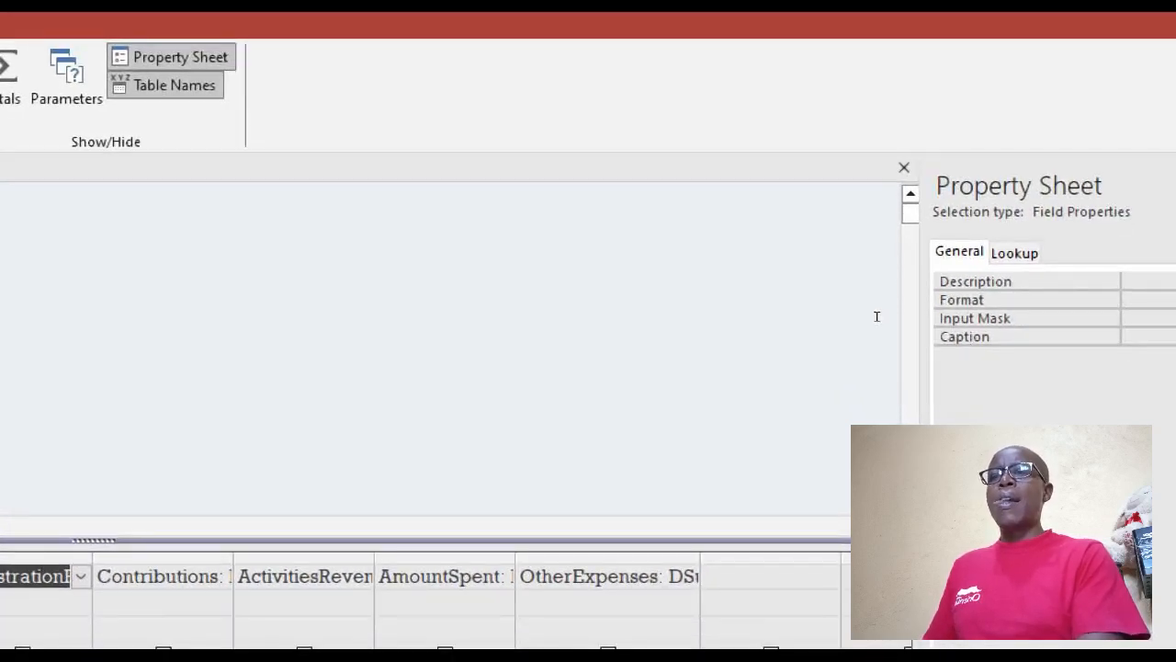
{"action": "right_click", "coordinate": [878, 319]}
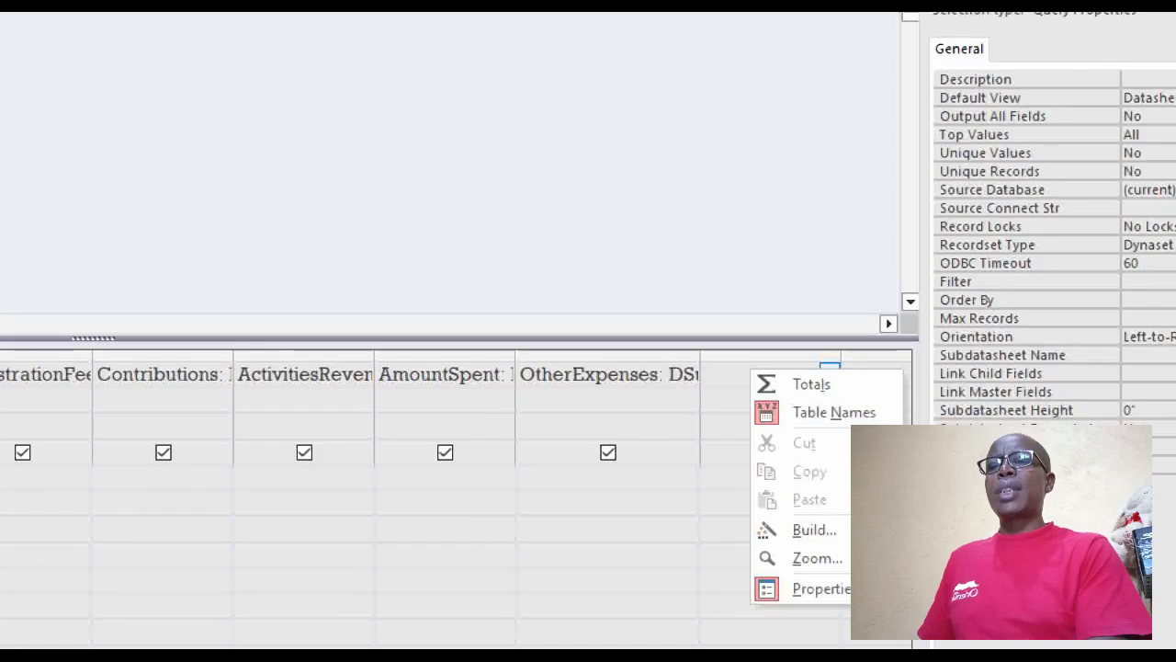
{"action": "left_click", "coordinate": [814, 528]}
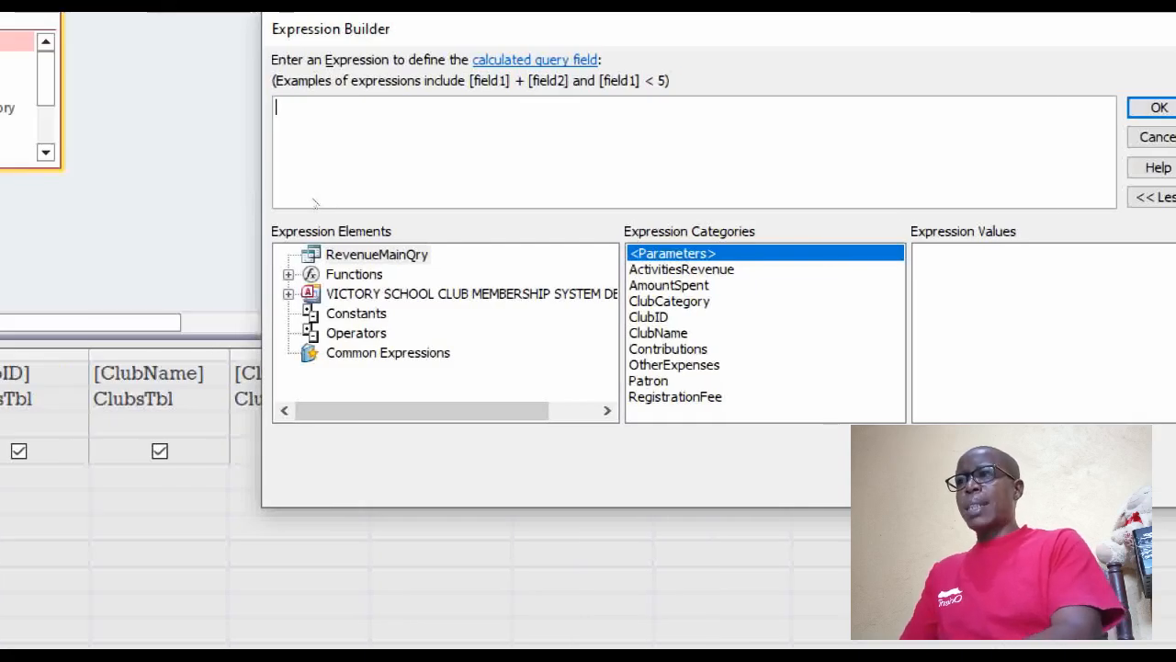
{"action": "type", "text": "("}
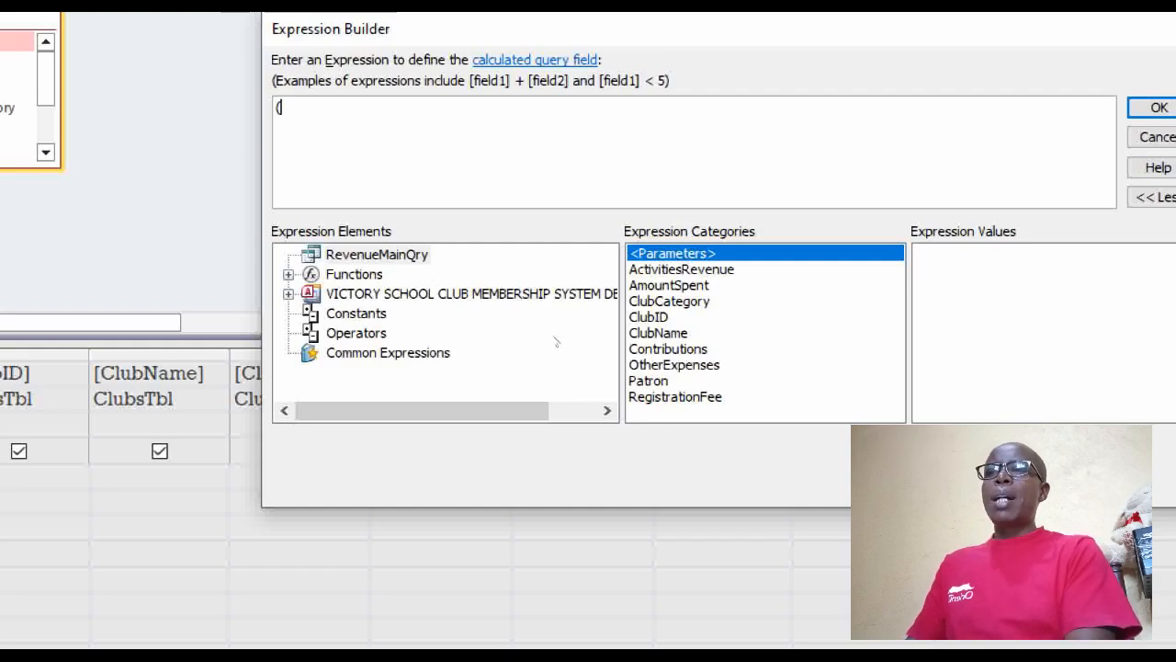
{"action": "double_click", "coordinate": [674, 396]}
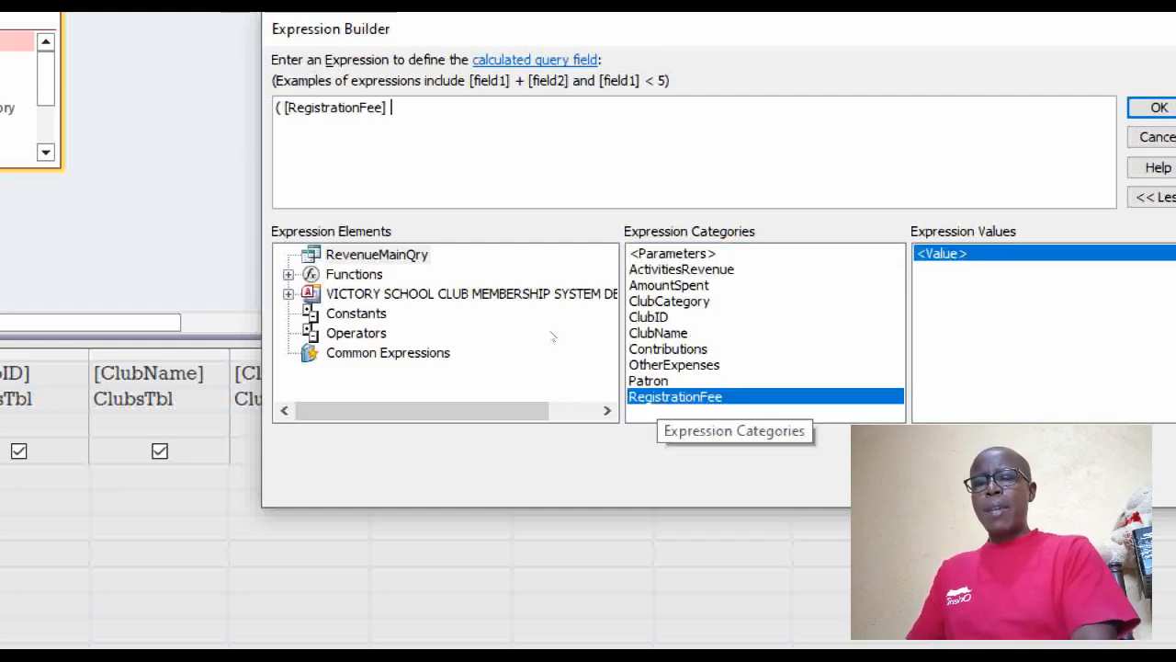
{"action": "type", "text": "+"}
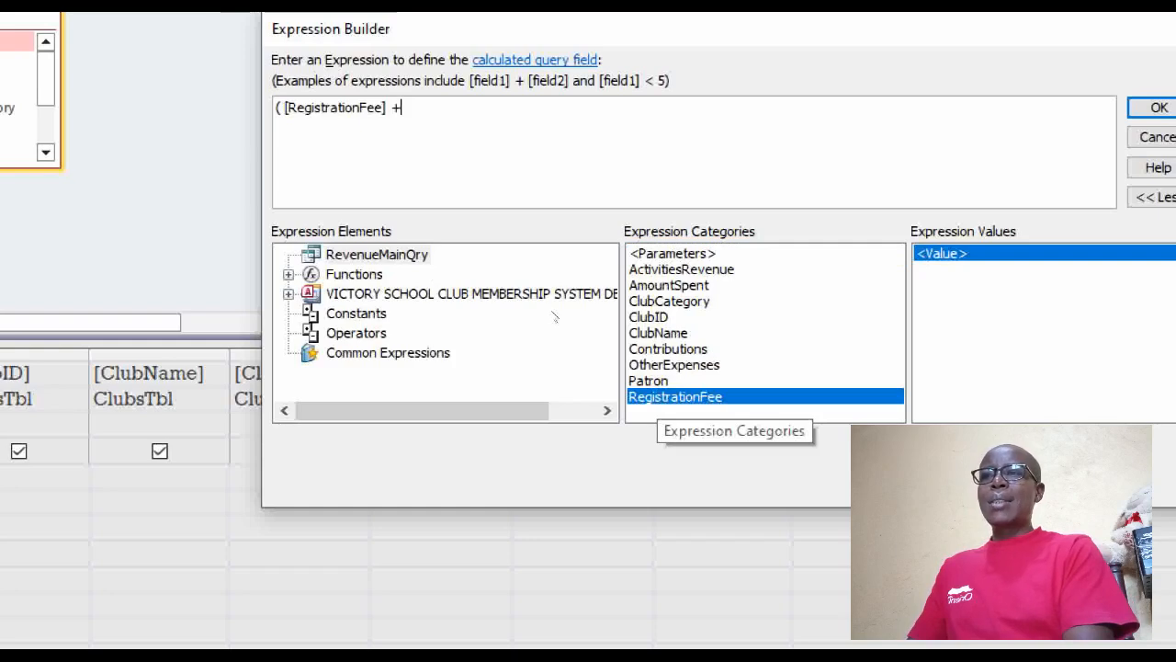
{"action": "double_click", "coordinate": [668, 349]}
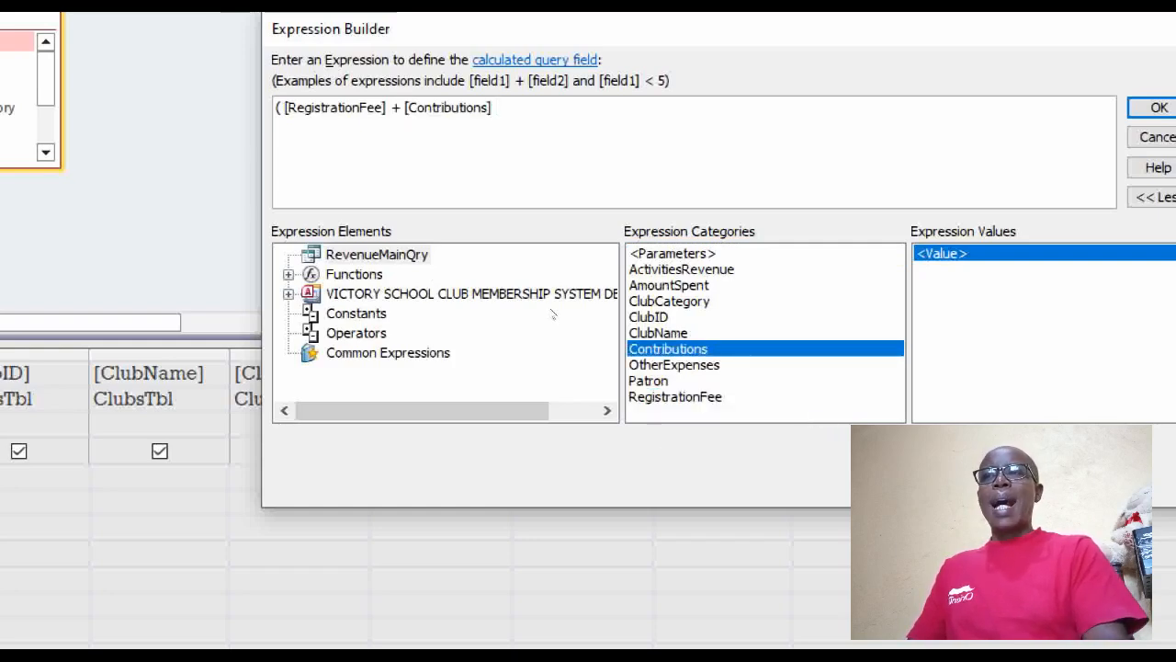
{"action": "type", "text": "+"}
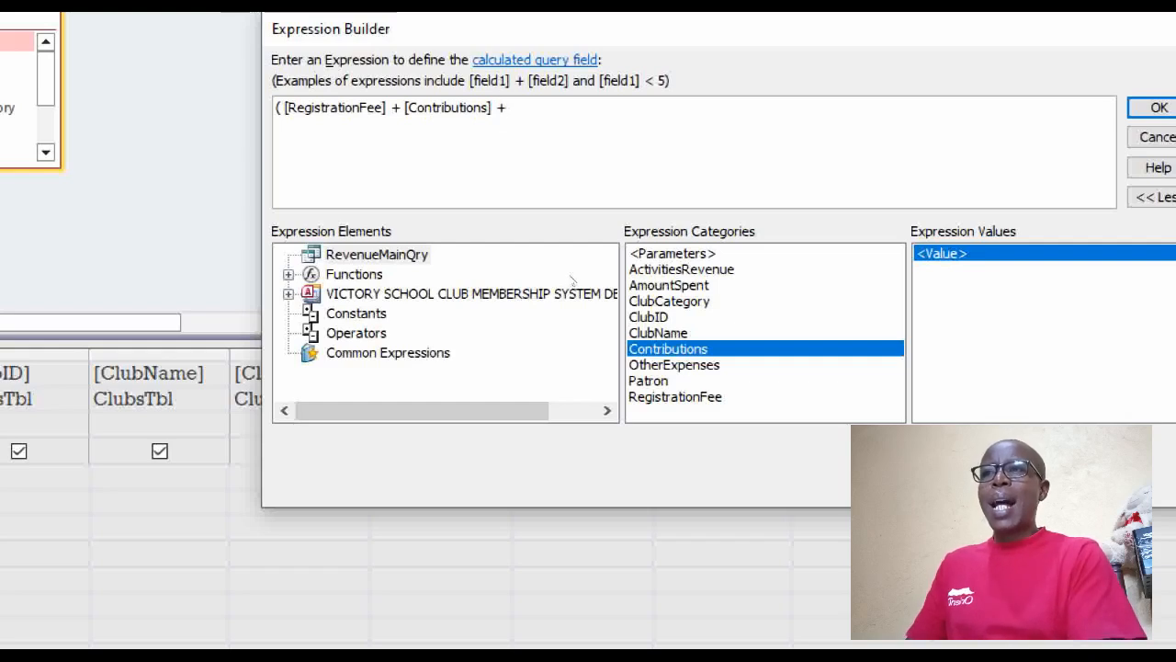
{"action": "double_click", "coordinate": [681, 269]}
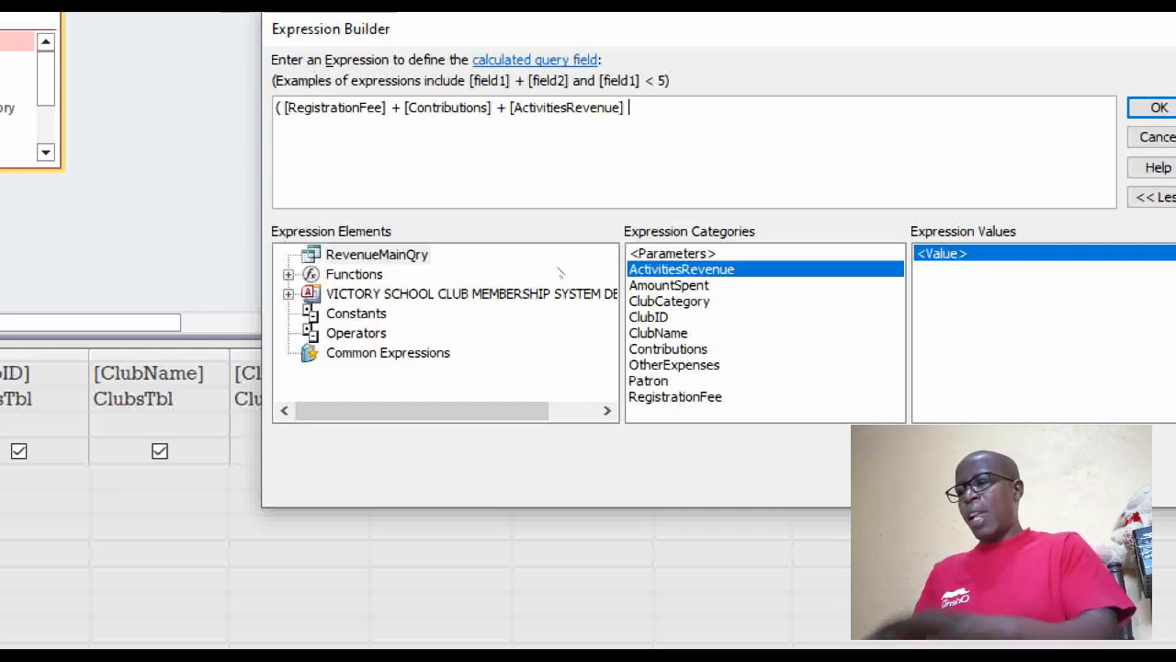
{"action": "type", "text": ")"}
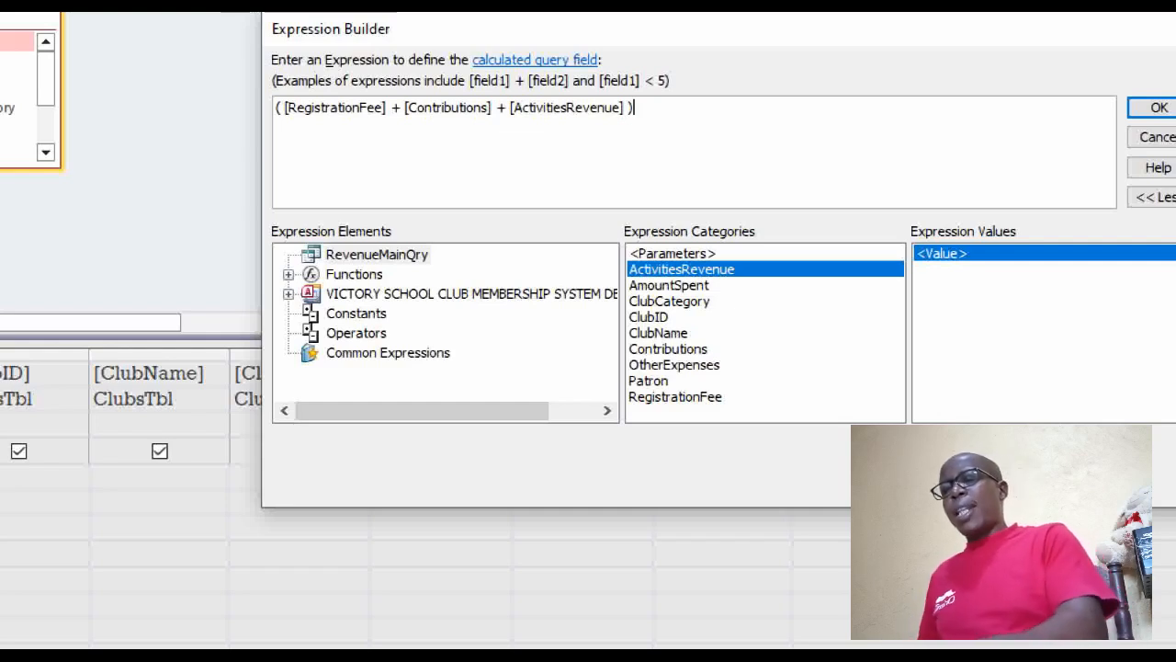
Step: Subtract ([AmountSpent] + [OtherExpenses]) from the income sum, check both bracketed parts and accept the expression into the query field
{"action": "type", "text": "-"}
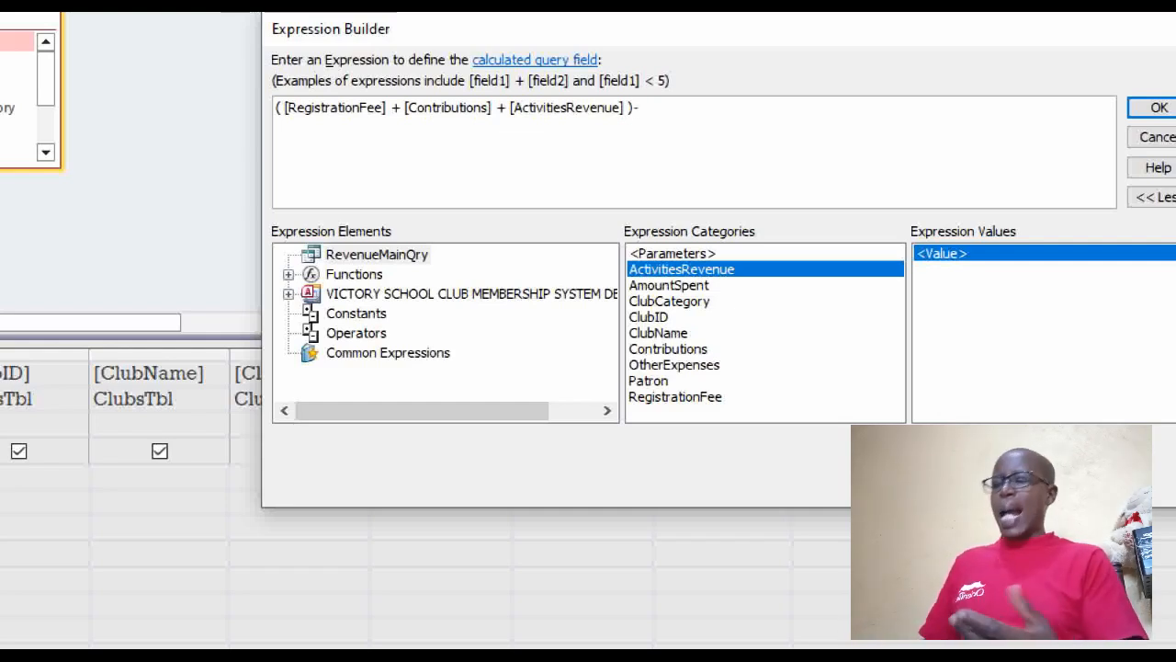
{"action": "type", "text": "("}
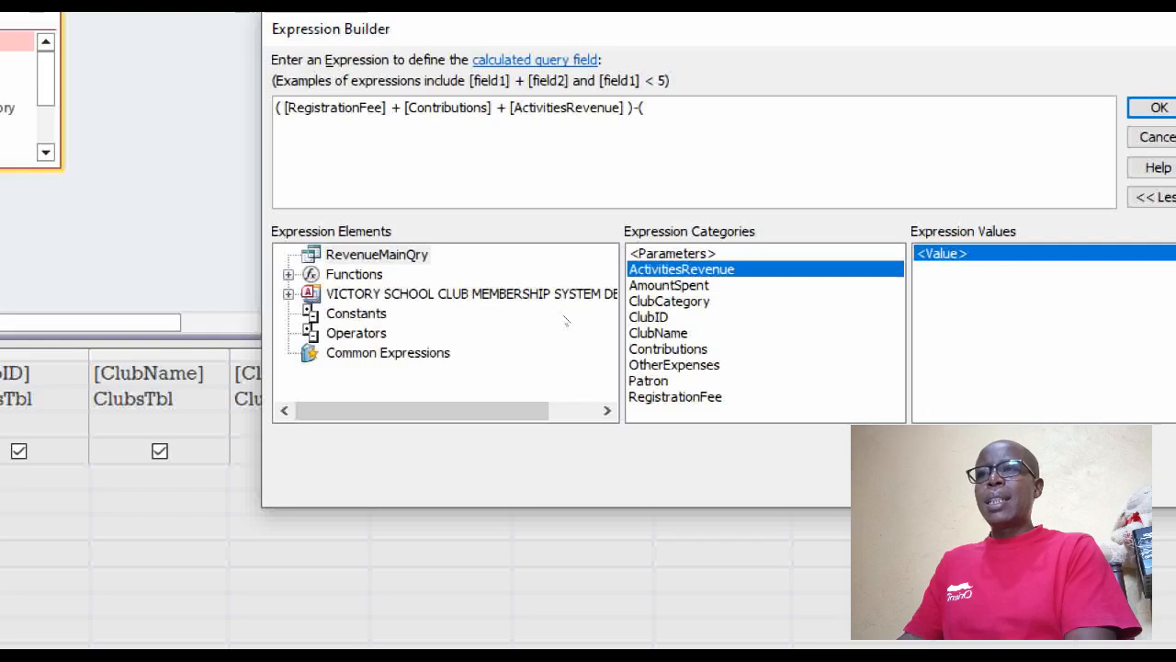
{"action": "double_click", "coordinate": [669, 285]}
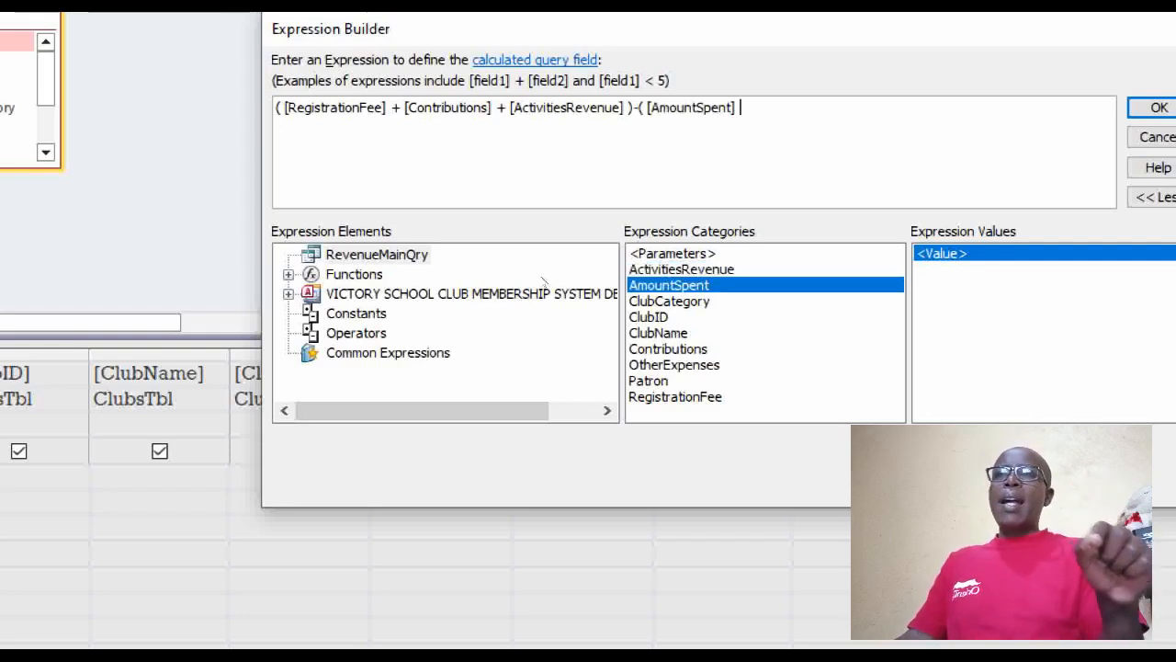
{"action": "type", "text": "+"}
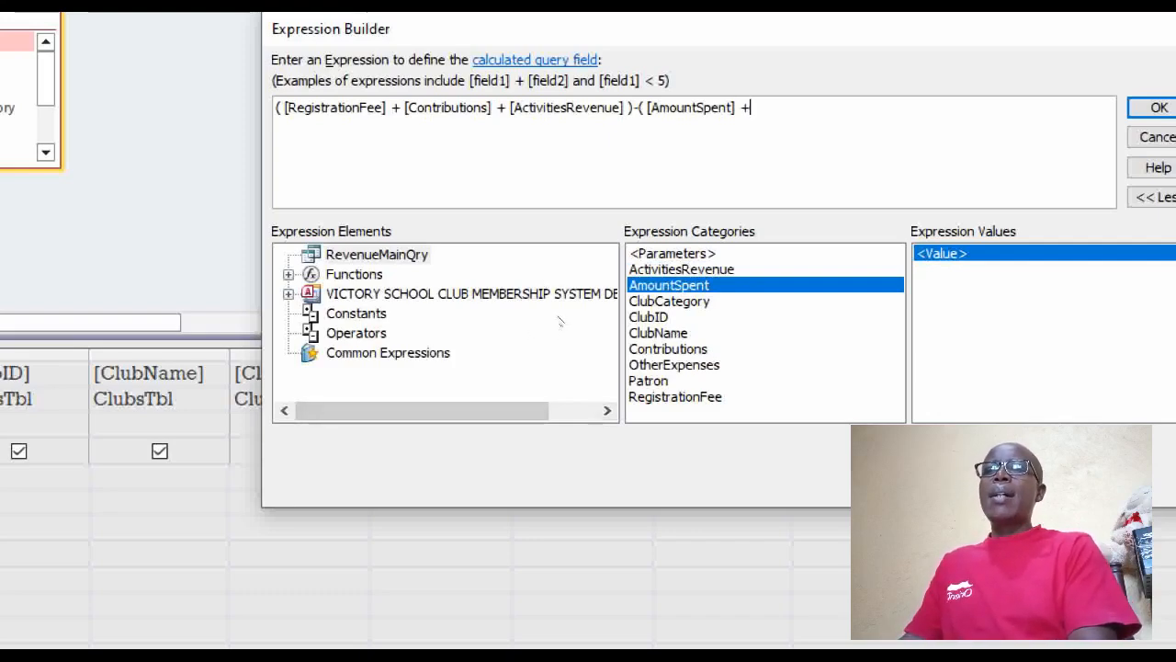
{"action": "double_click", "coordinate": [674, 365]}
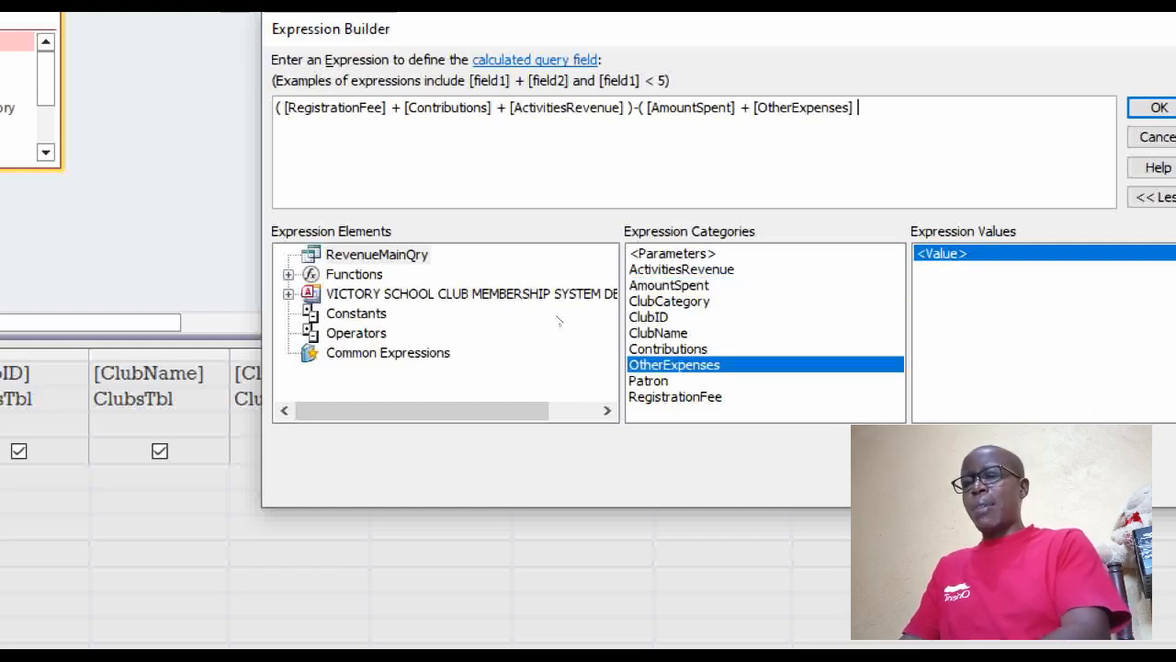
{"action": "type", "text": ")"}
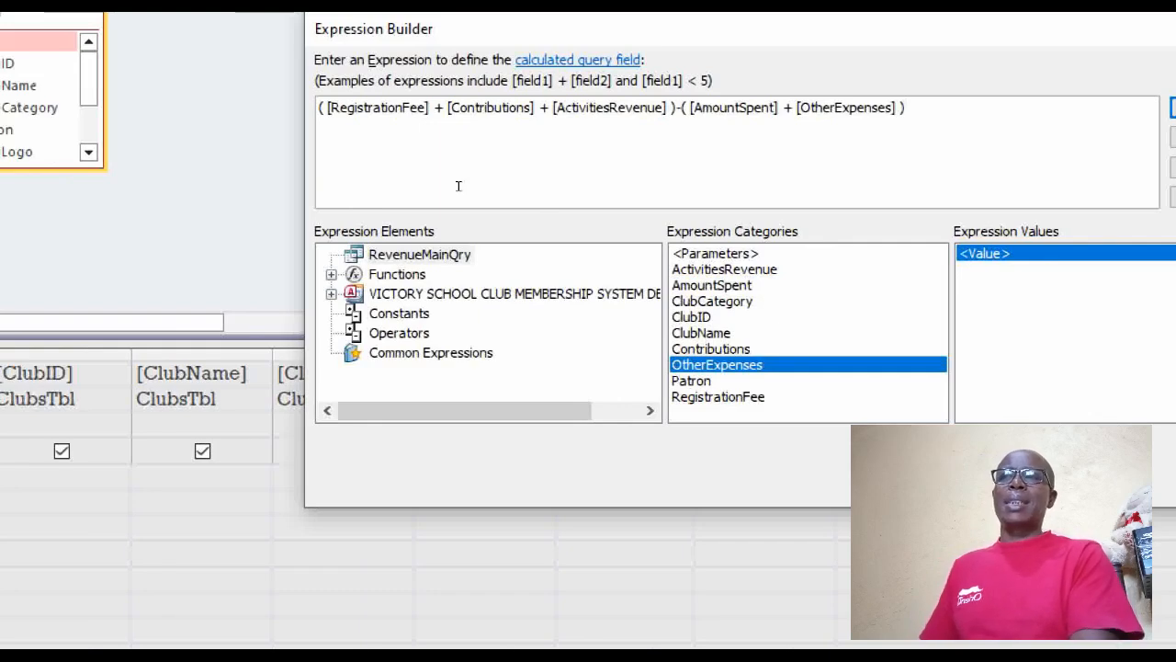
{"action": "left_click_drag", "start_coordinate": [373, 186], "coordinate": [530, 183]}
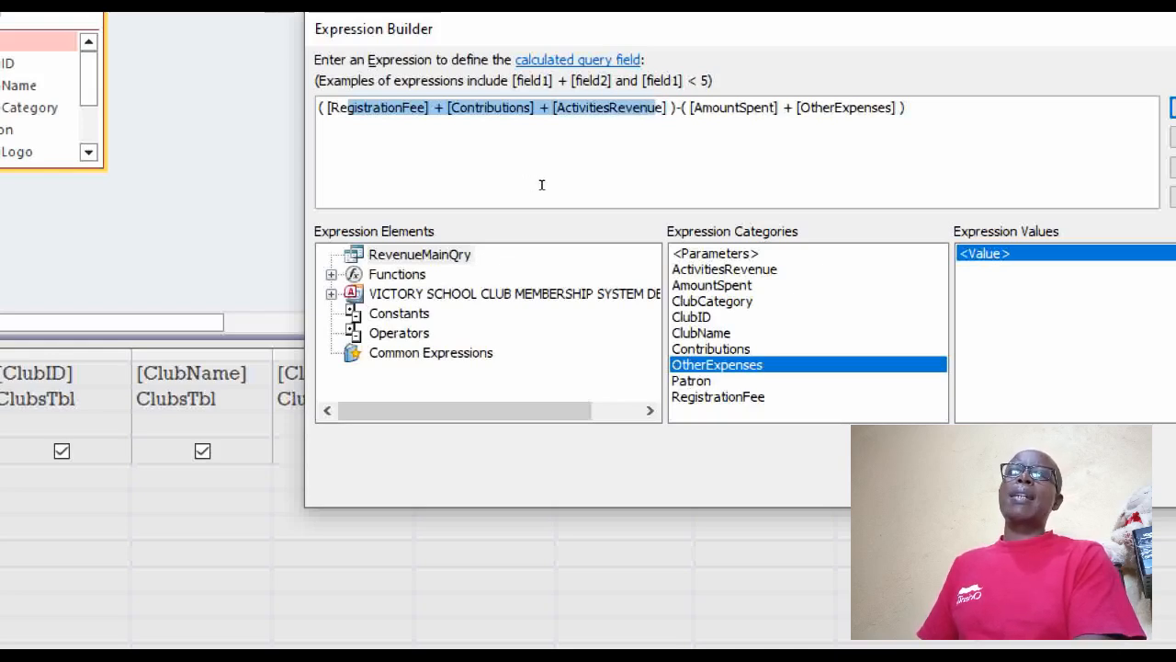
{"action": "left_click_drag", "start_coordinate": [541, 185], "coordinate": [651, 186]}
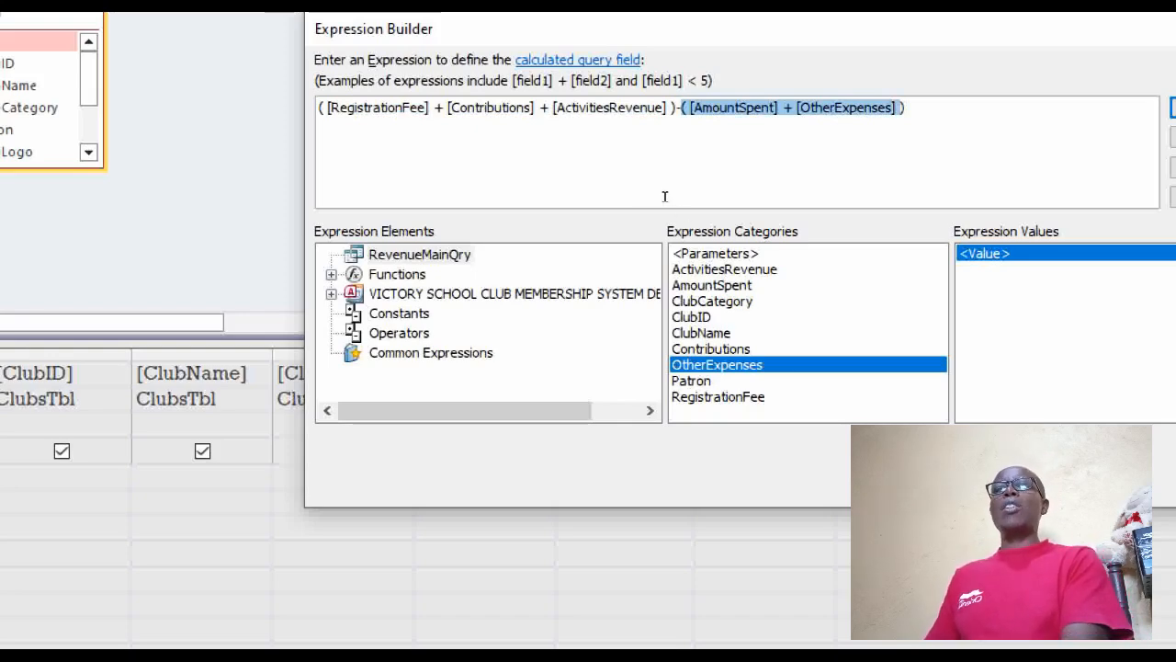
{"action": "left_click", "coordinate": [664, 194]}
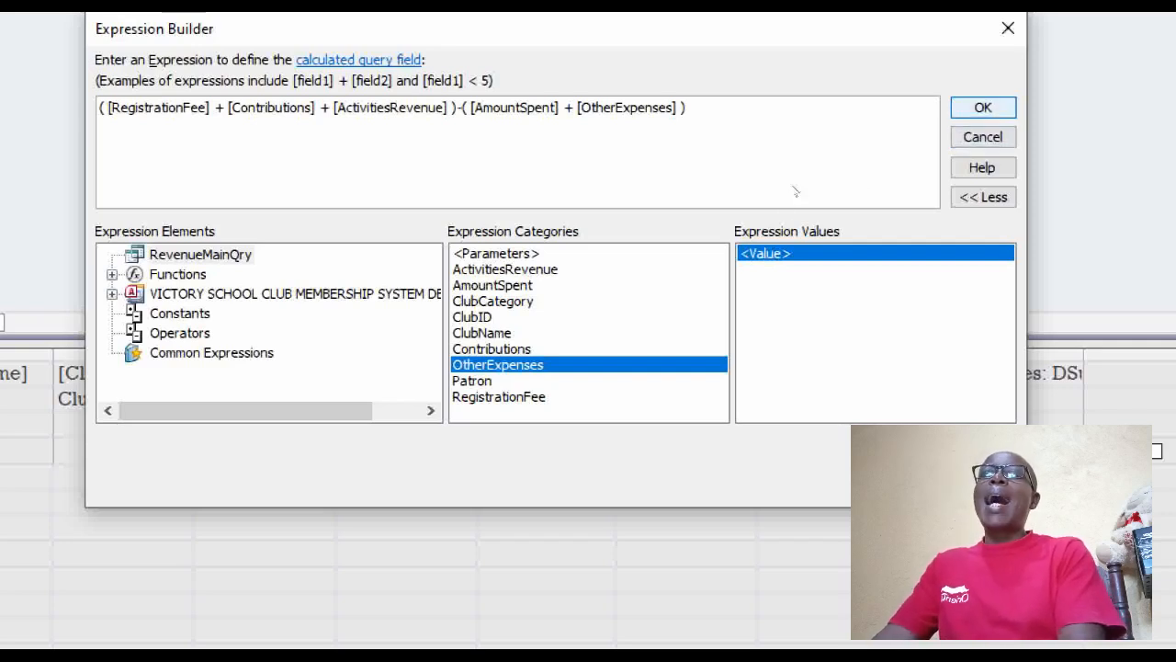
{"action": "key", "text": "Return"}
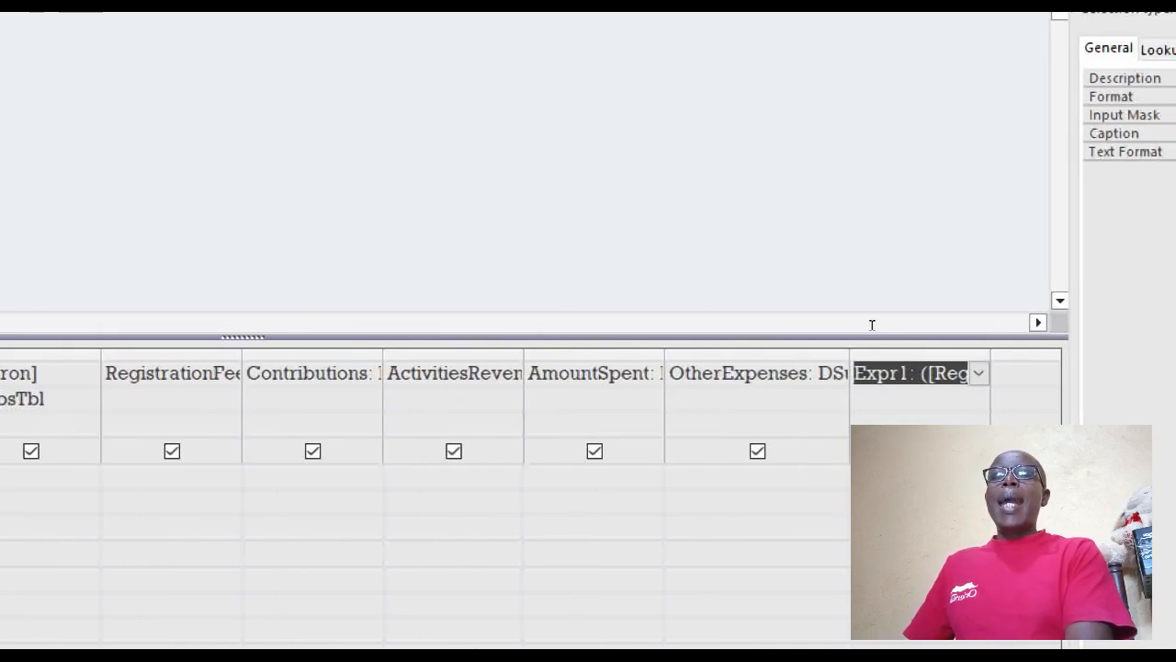
Step: Rename the calculated field after OtherExpenses from its default alias to NetRevenue
{"action": "double_click", "coordinate": [864, 373]}
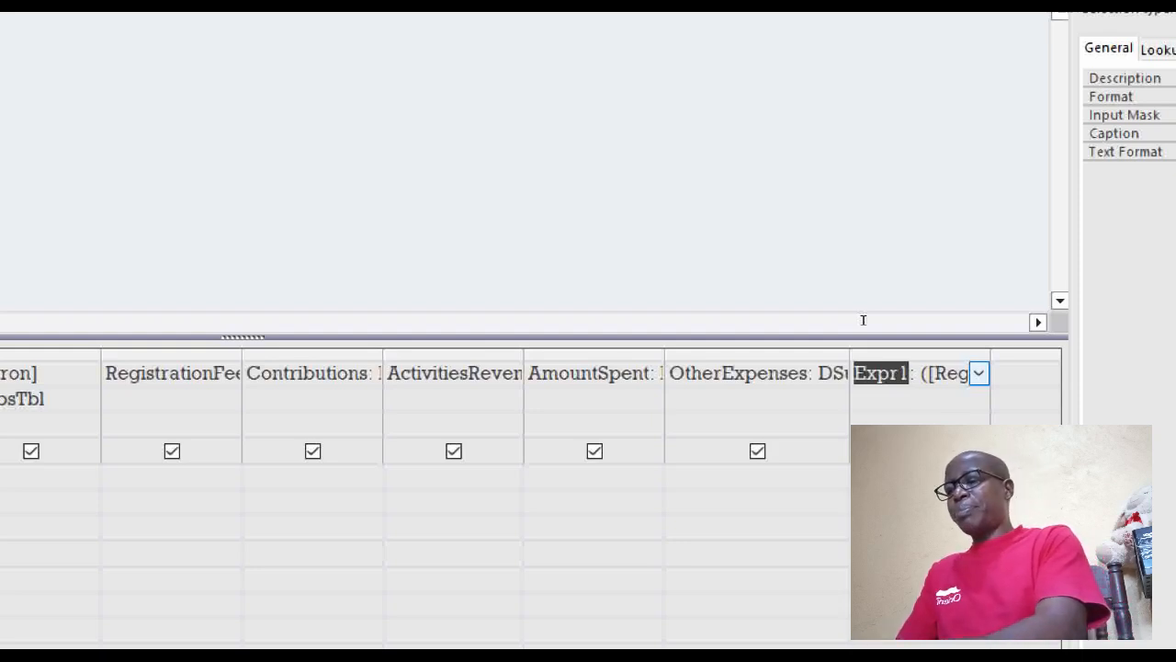
{"action": "type", "text": "Reve"}
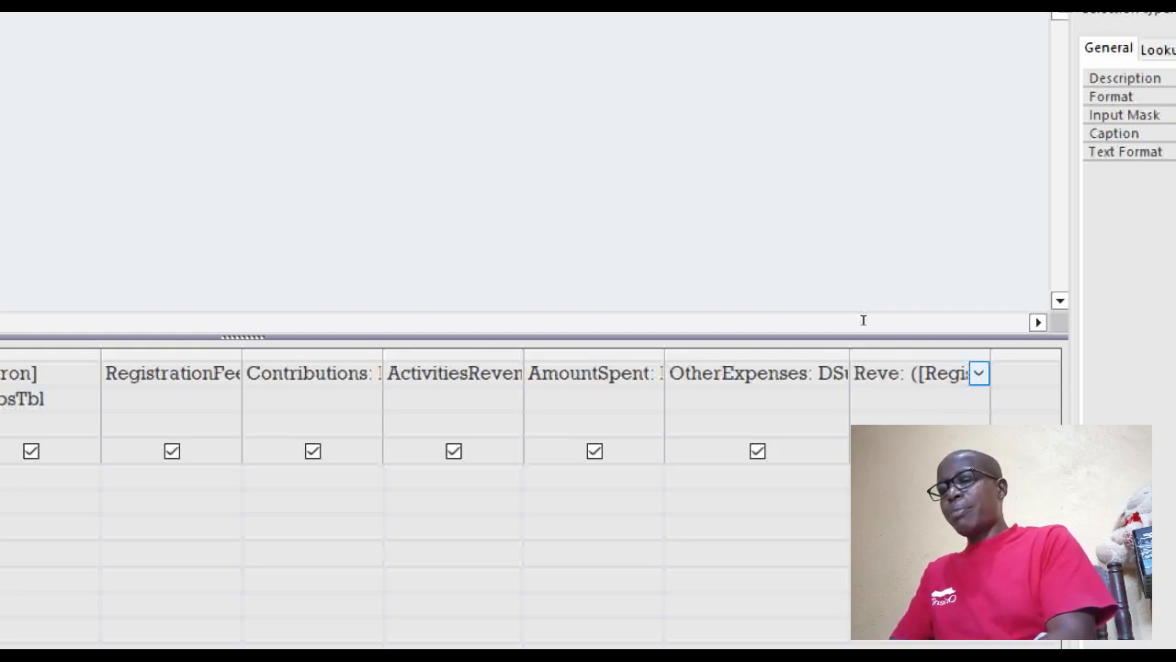
{"action": "key", "text": "BackSpace"}
{"action": "key", "text": "BackSpace"}
{"action": "key", "text": "BackSpace"}
{"action": "key", "text": "BackSpace"}
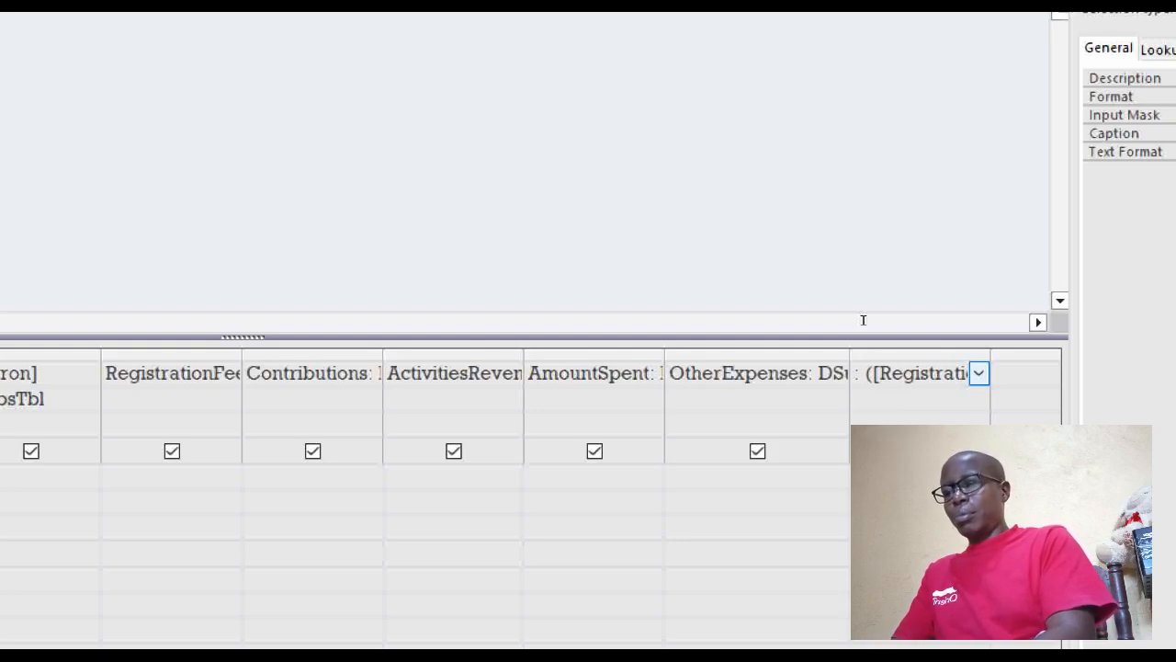
{"action": "type", "text": "Net"}
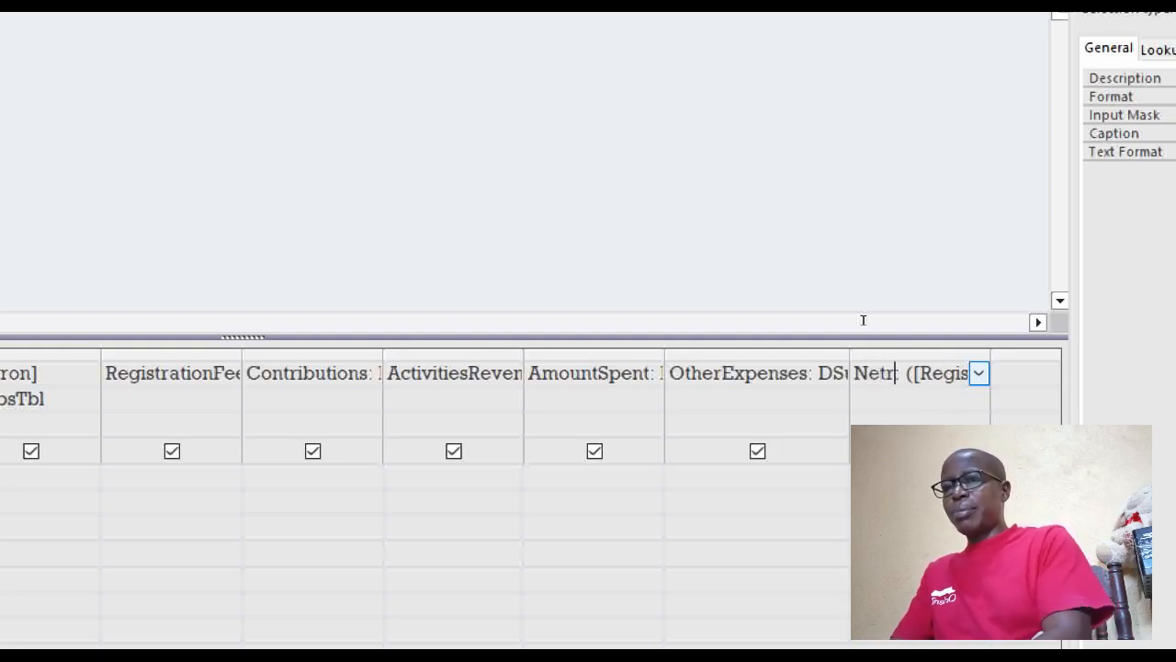
{"action": "type", "text": "Revenu"}
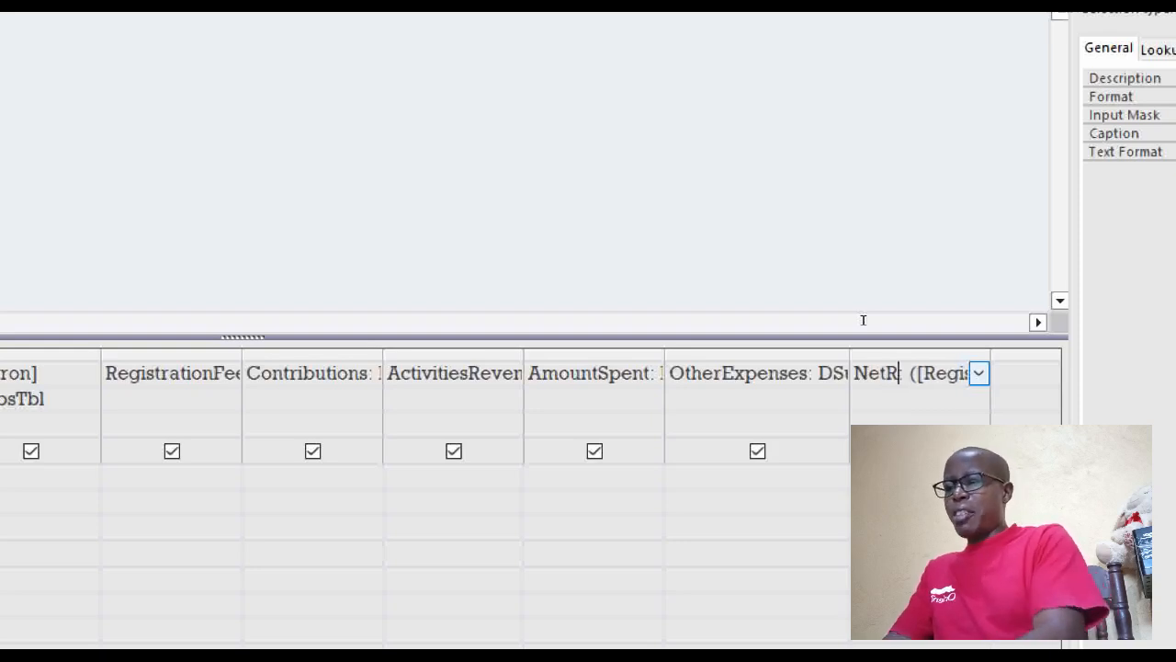
{"action": "type", "text": "e"}
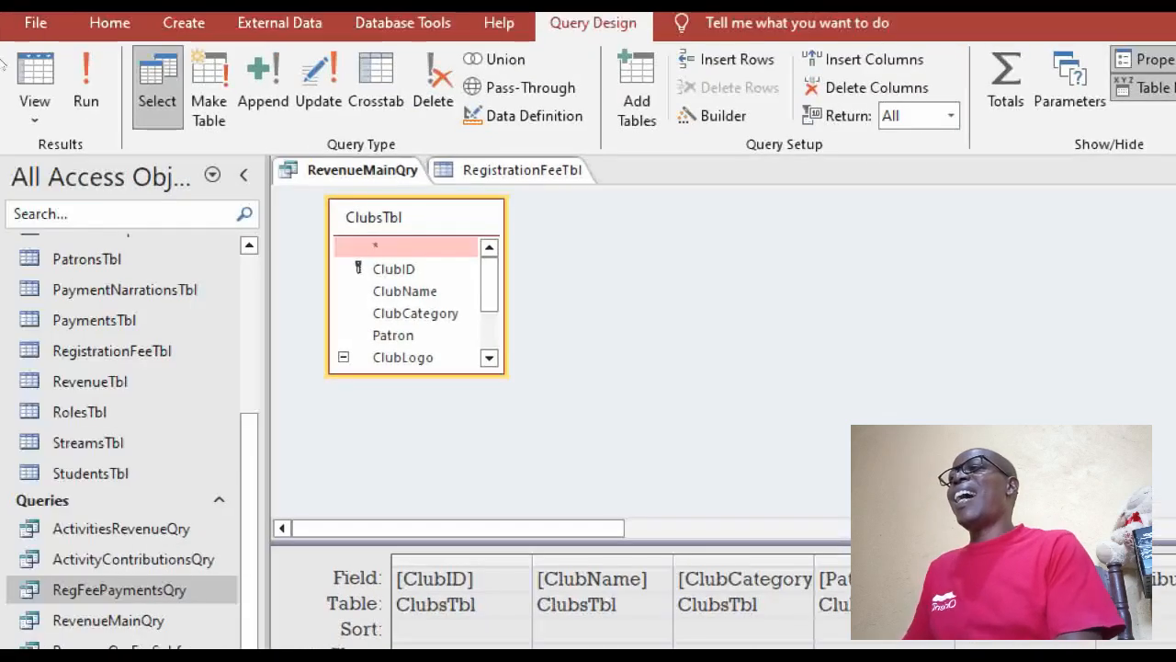
Step: View the query's datasheet, widen the NetRevenue column to fit its contents and examine its values
{"action": "left_click", "coordinate": [14, 68]}
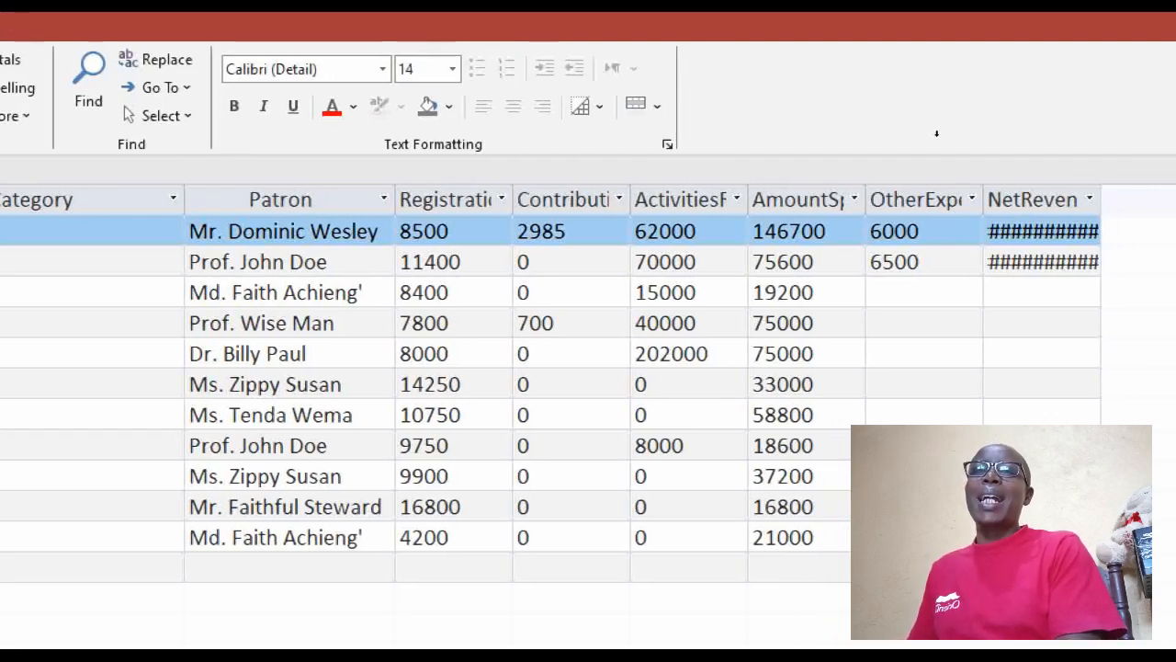
{"action": "double_click", "coordinate": [1101, 199]}
{"action": "left_click", "coordinate": [1011, 200]}
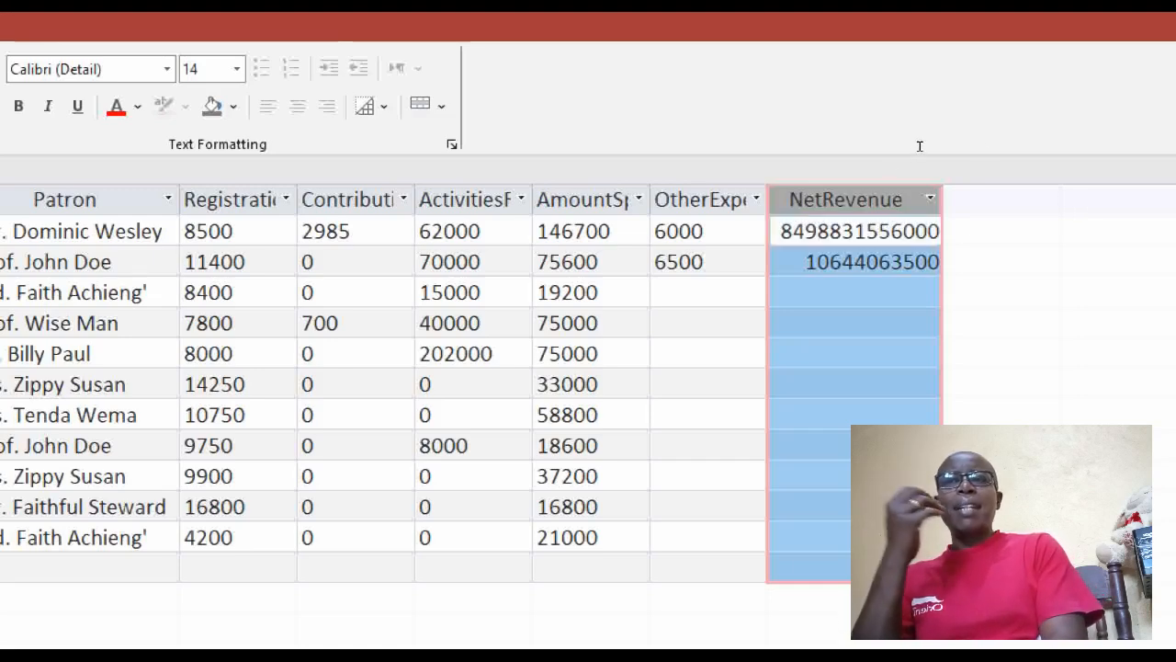
{"action": "left_click", "coordinate": [843, 230]}
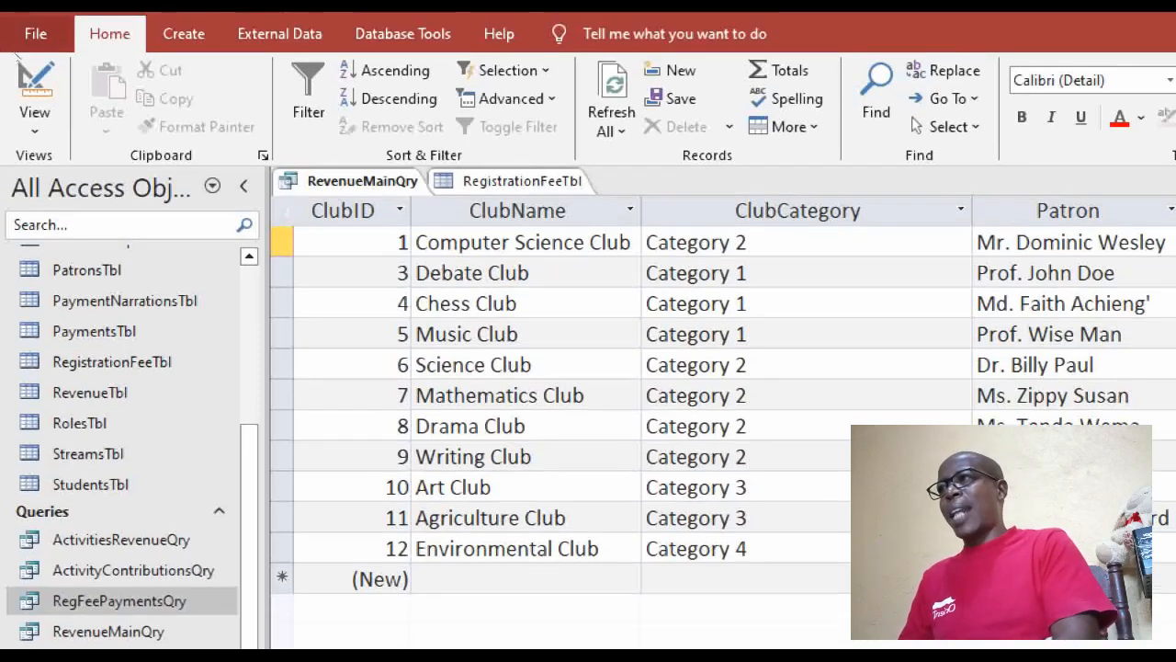
Step: Return to the query design, open the RegistrationFee expression in the Expression Builder and highlight its DSum call
{"action": "left_click", "coordinate": [35, 92]}
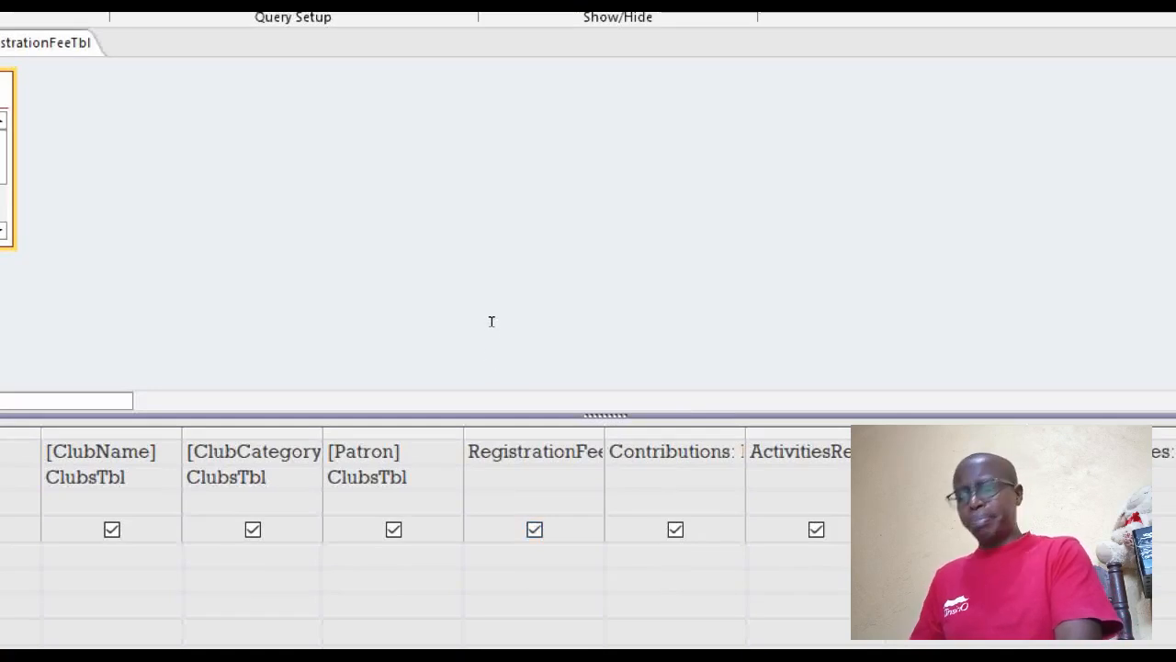
{"action": "right_click", "coordinate": [491, 455]}
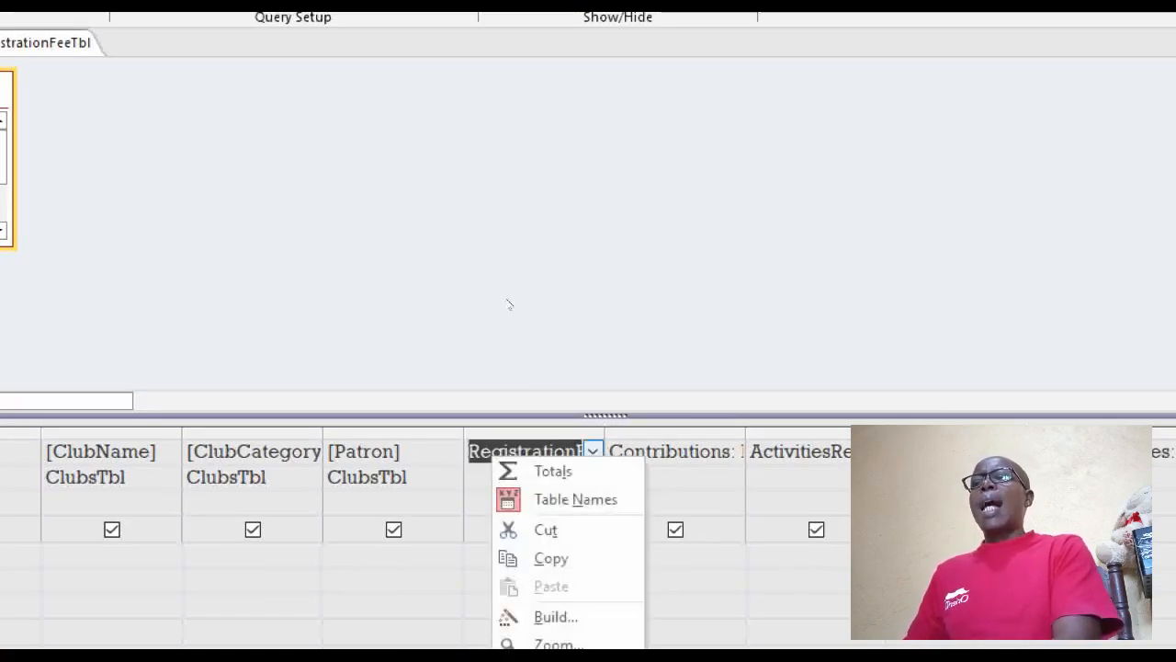
{"action": "left_click", "coordinate": [656, 325]}
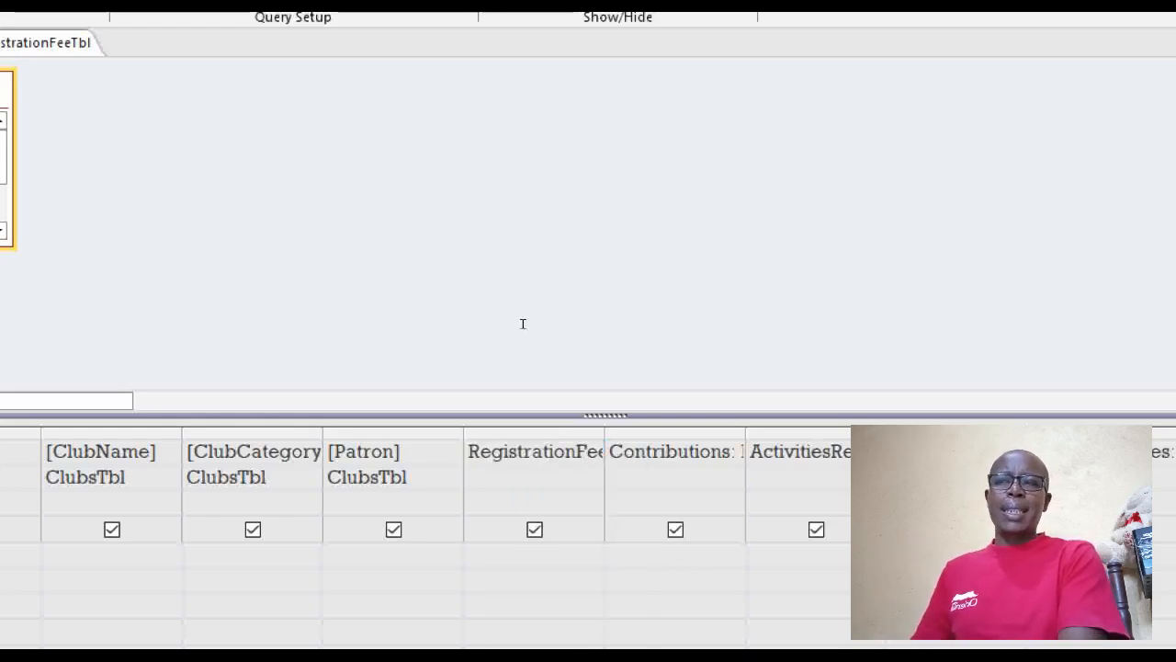
{"action": "right_click", "coordinate": [540, 457]}
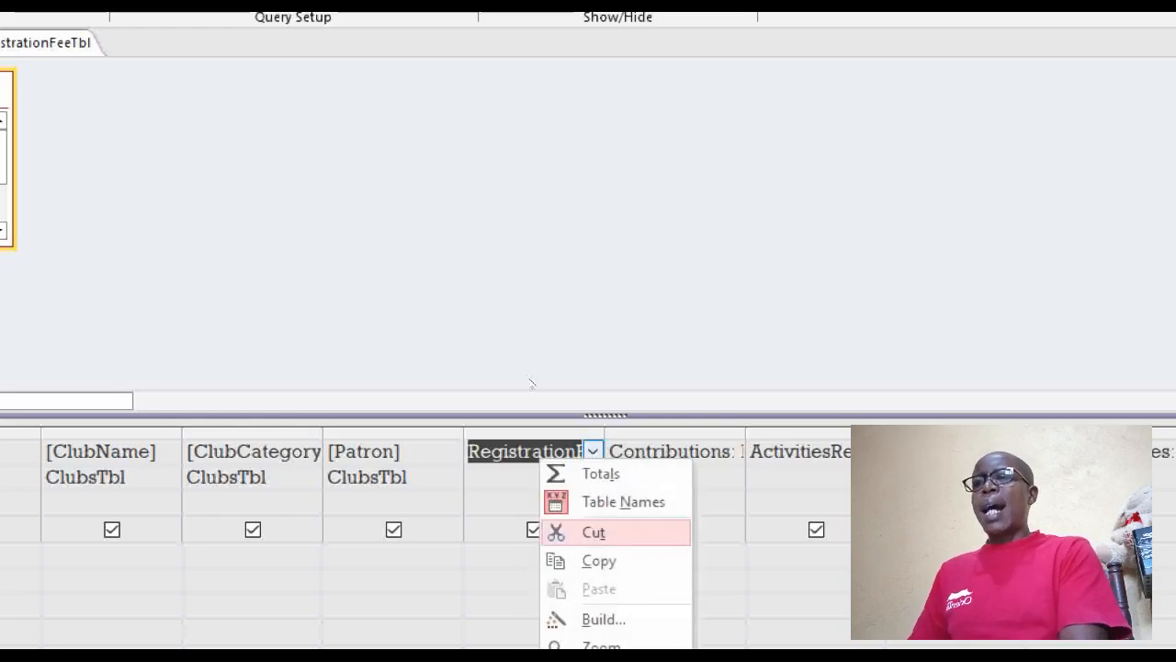
{"action": "left_click", "coordinate": [603, 602]}
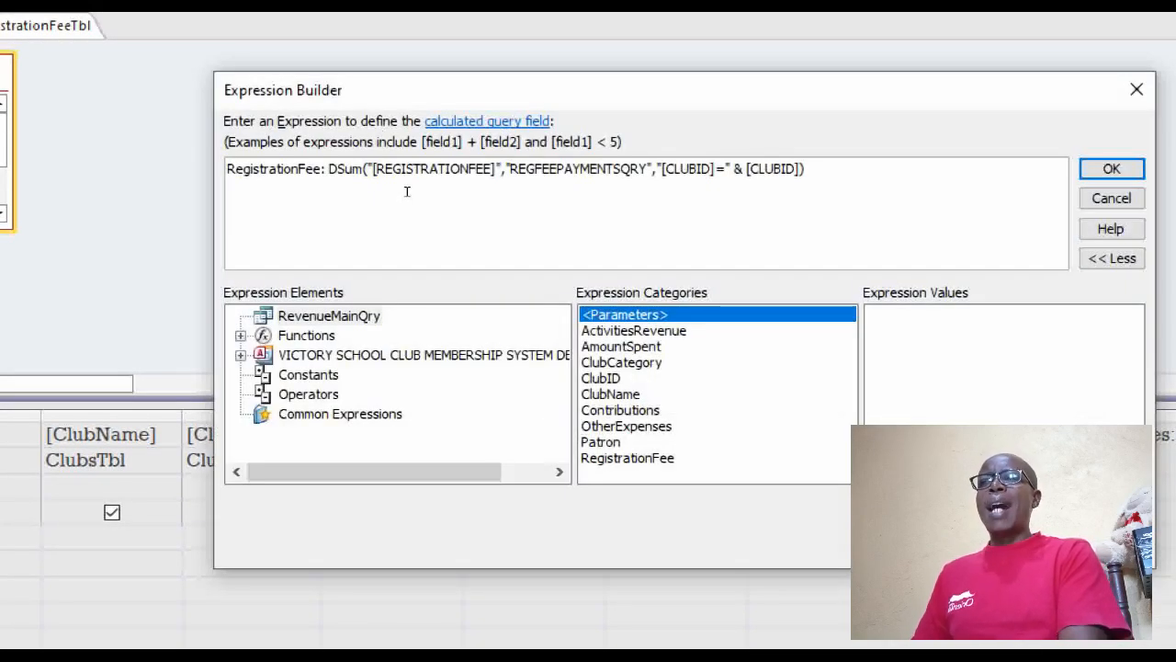
{"action": "key", "text": "shift+Right"}
{"action": "key", "text": "shift+Right"}
{"action": "key", "text": "Right"}
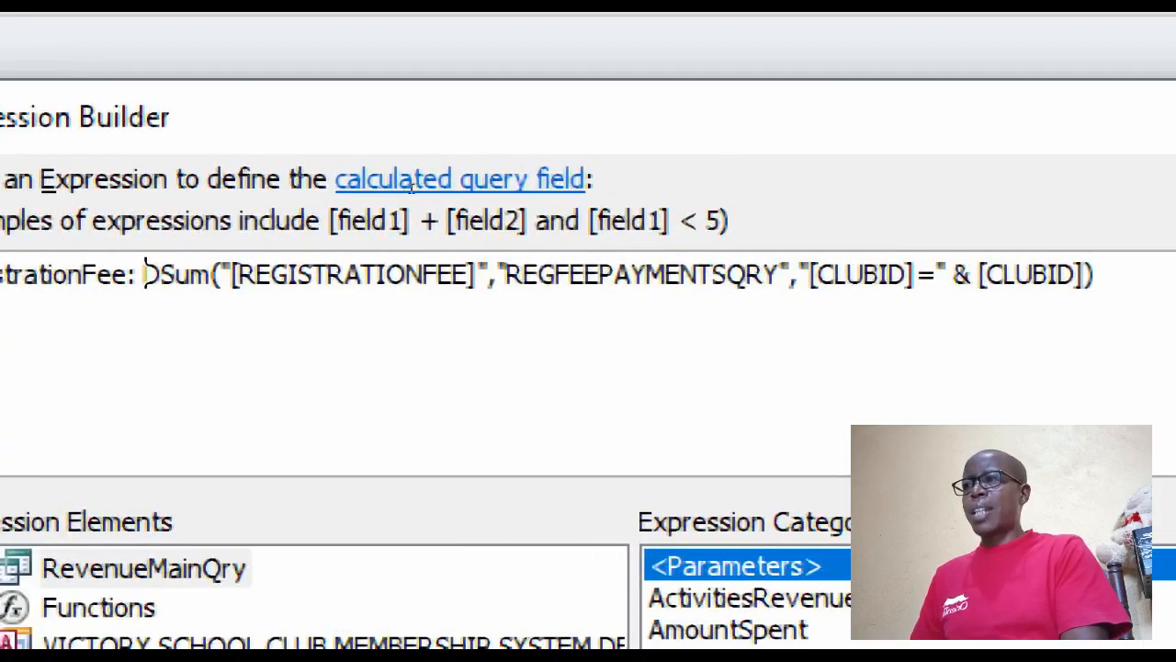
{"action": "left_click_drag", "start_coordinate": [144, 274], "coordinate": [671, 183]}
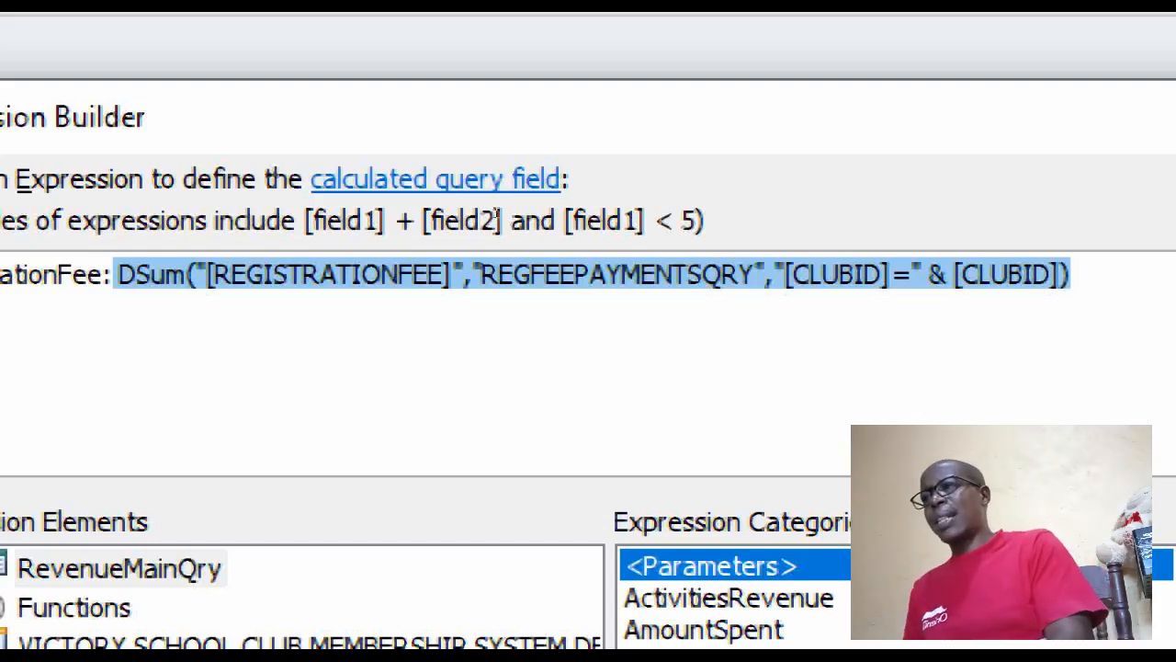
Step: Wrap the RegistrationFee field's whole DSum call in VAL( ) and accept the expression
{"action": "key", "text": "Home"}
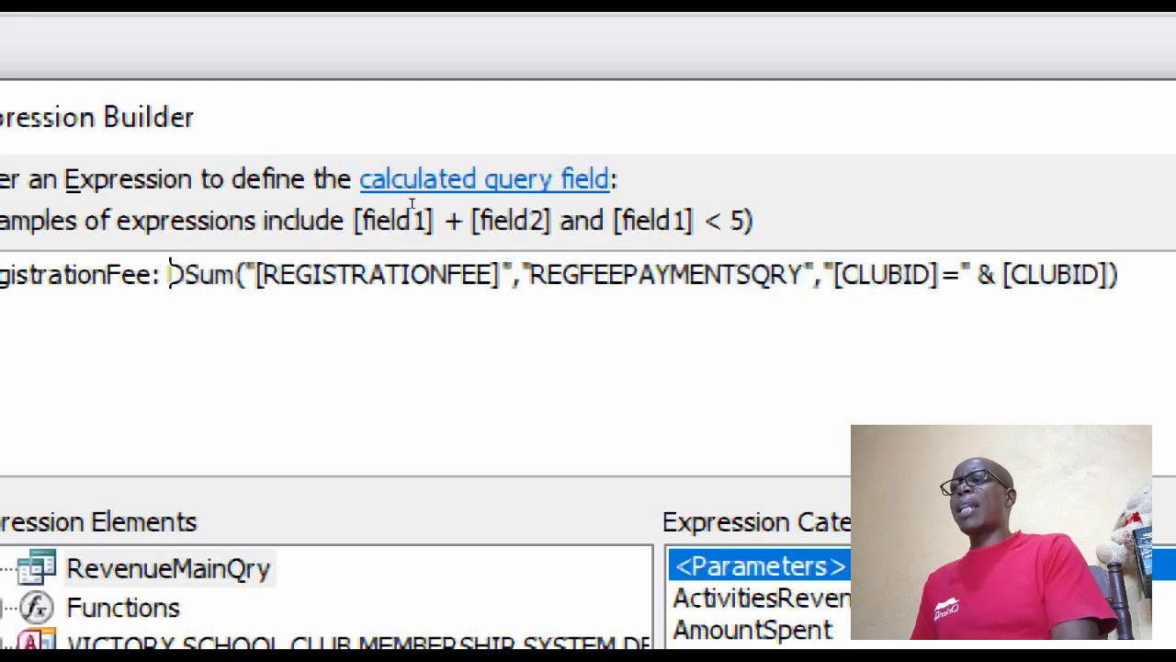
{"action": "type", "text": "va"}
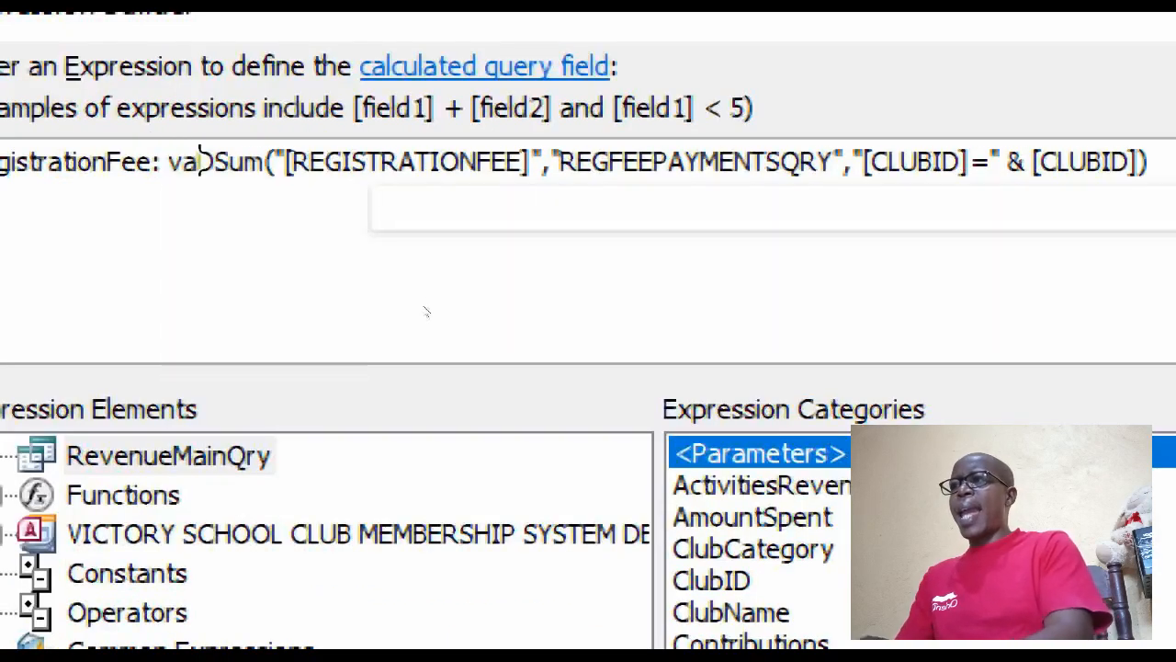
{"action": "key", "text": "BackSpace"}
{"action": "key", "text": "BackSpace"}
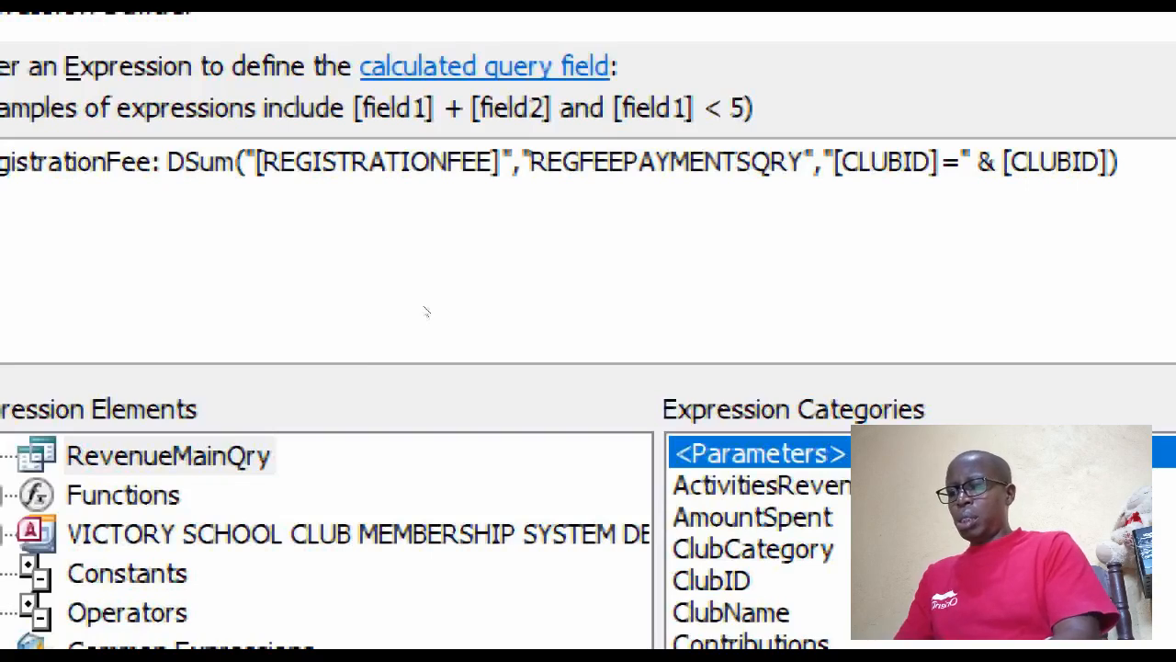
{"action": "type", "text": "VAL"}
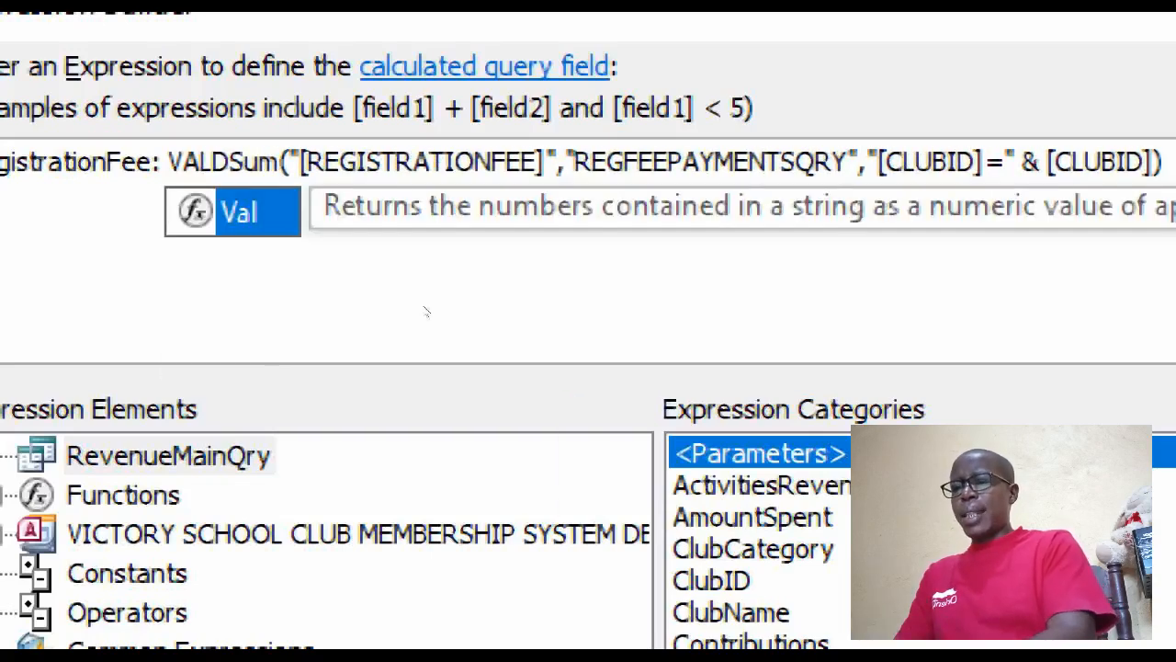
{"action": "type", "text": "("}
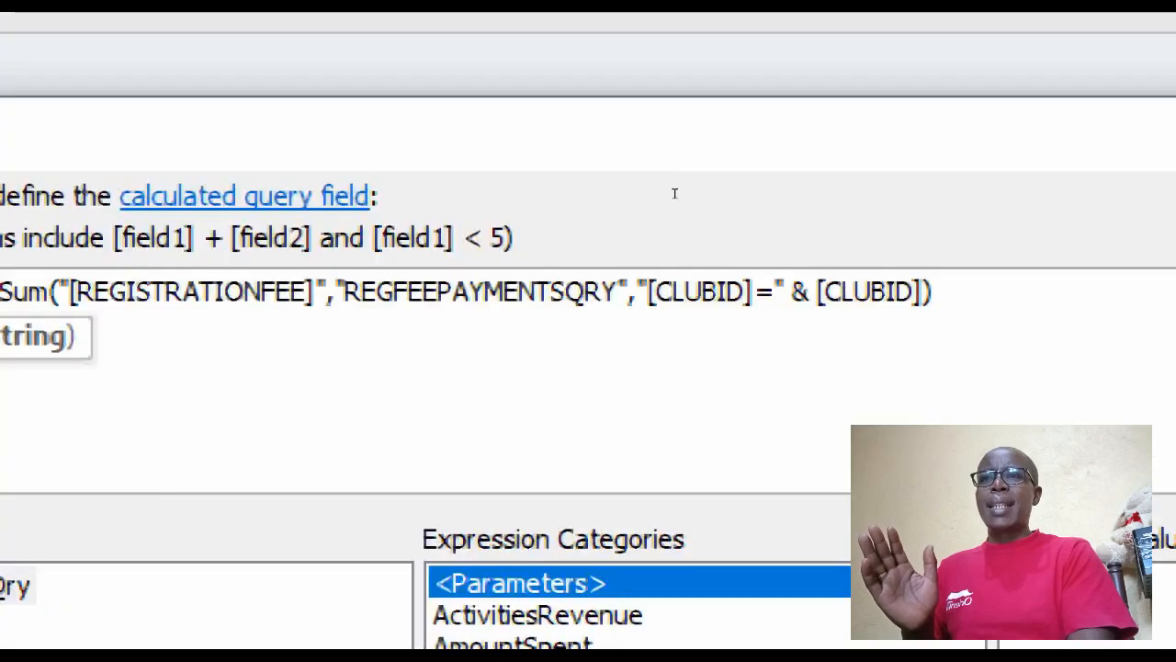
{"action": "left_click", "coordinate": [1172, 125]}
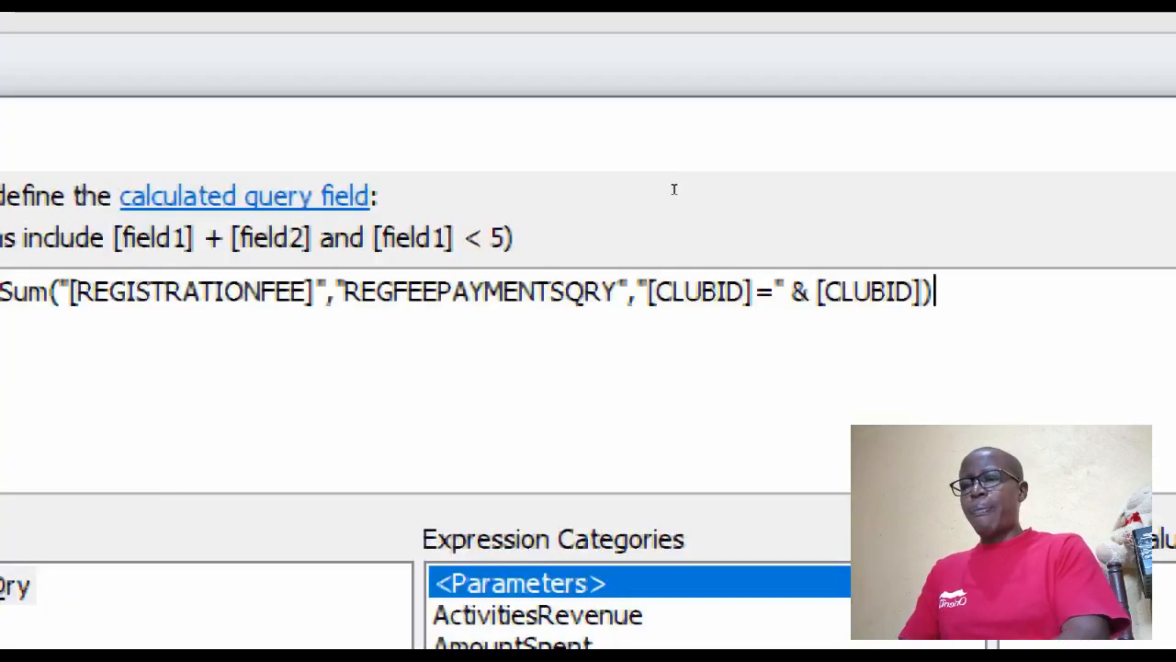
{"action": "type", "text": ")"}
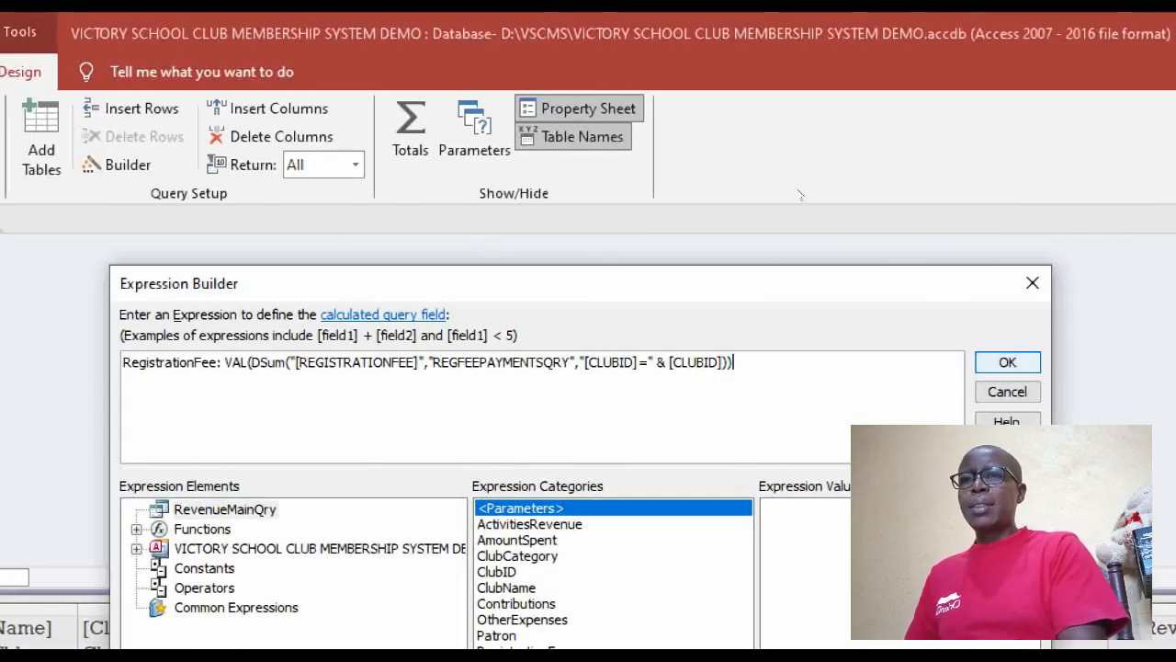
{"action": "key", "text": "Return"}
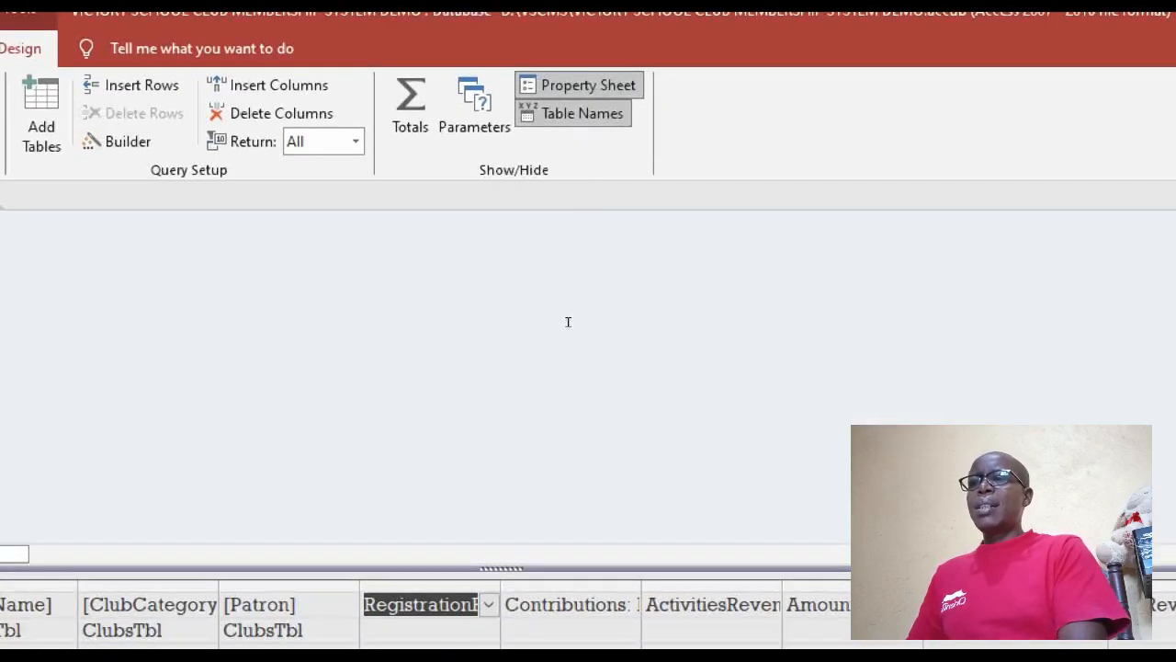
Step: Open the Contributions expression in the Expression Builder, wrap its DSum call in VAL( ) and accept it
{"action": "left_click", "coordinate": [542, 628]}
{"action": "key", "text": "shift+F10"}
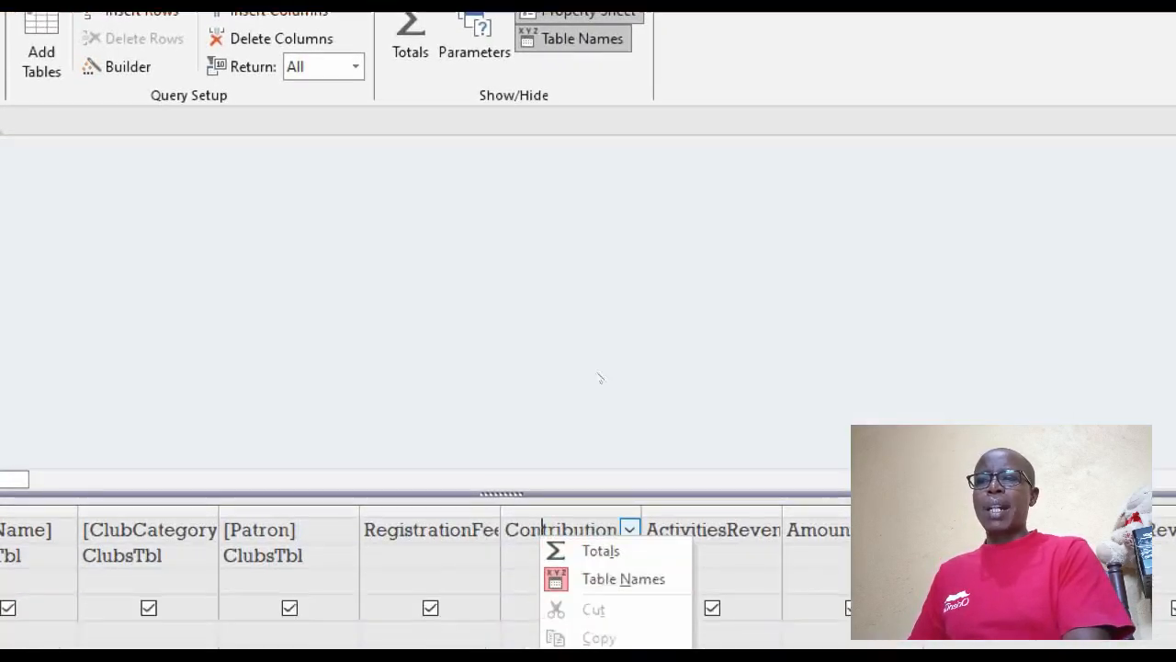
{"action": "key", "text": "Return"}
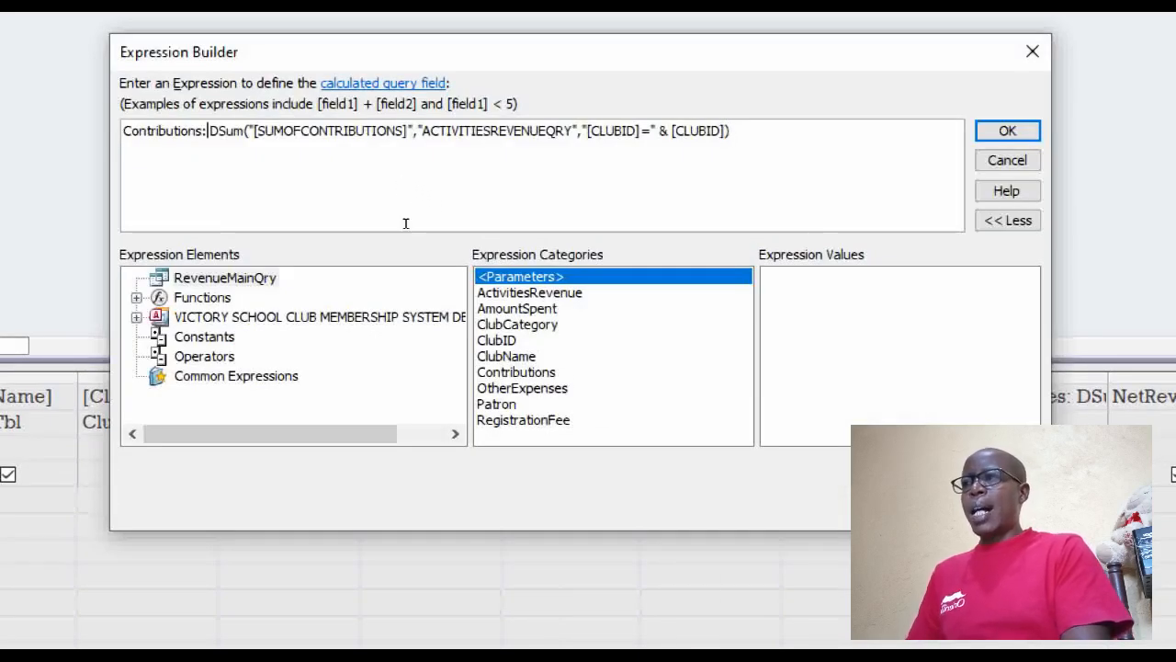
{"action": "type", "text": "VAL("}
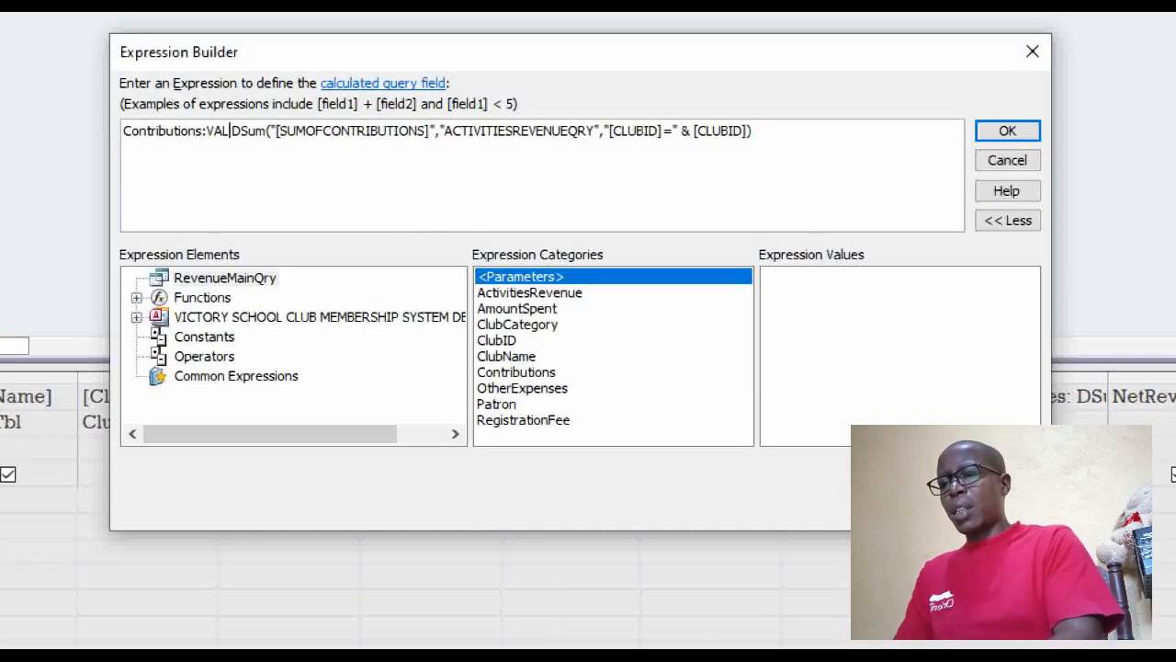
{"action": "left_click", "coordinate": [683, 187]}
{"action": "type", "text": ")"}
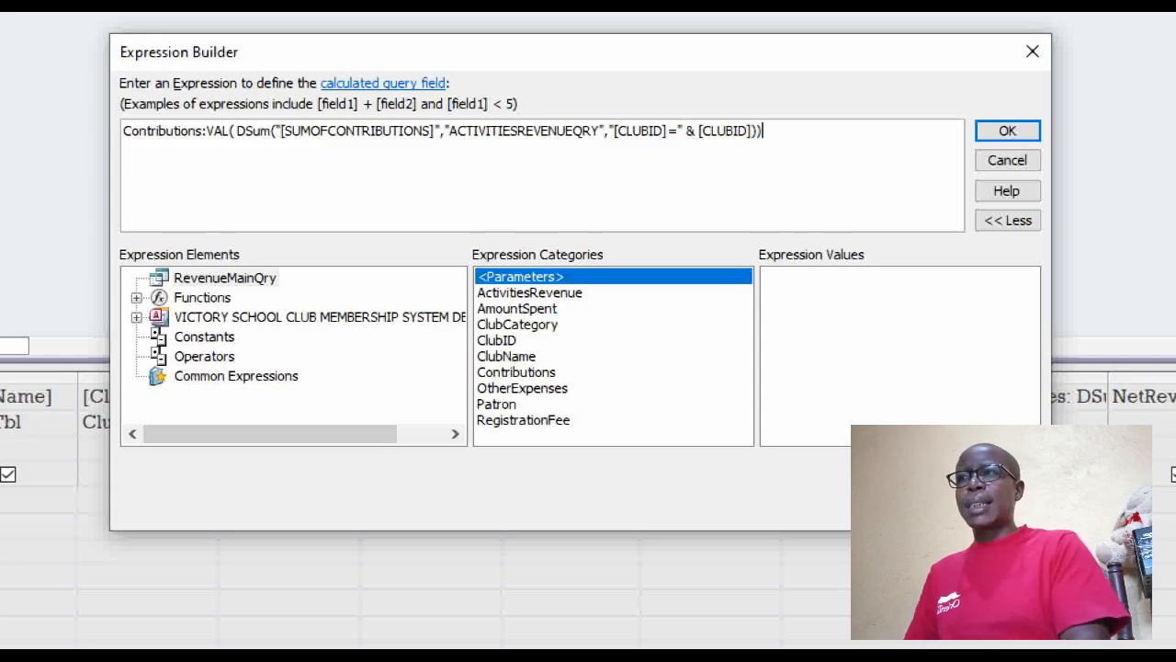
{"action": "key", "text": "Return"}
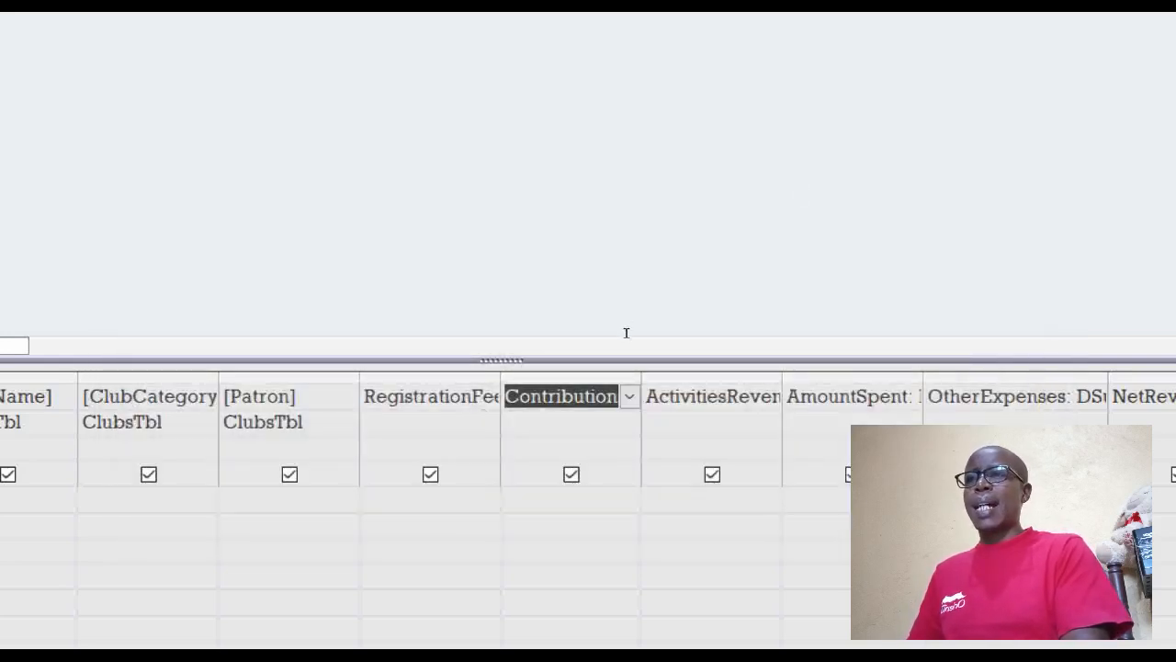
Step: Wrap the ActivitiesRevenue field's DSum call in VAL( ) using the Expression Builder and accept the expression
{"action": "key", "text": "Tab"}
{"action": "key", "text": "shift+F10"}
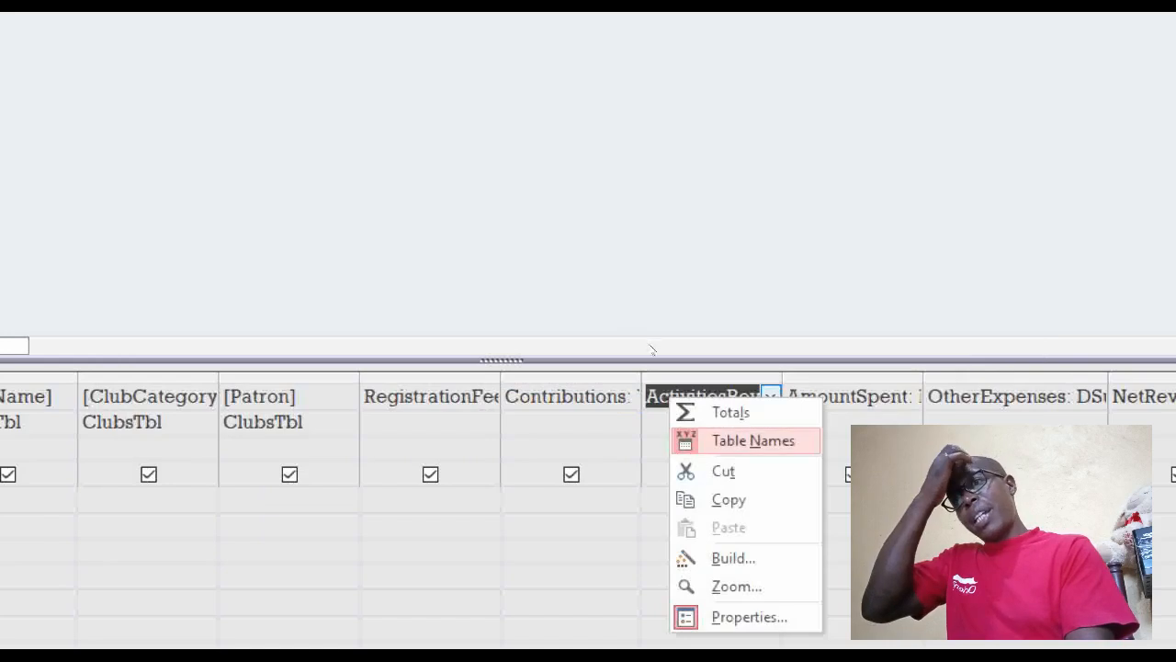
{"action": "key", "text": "Up"}
{"action": "key", "text": "Up"}
{"action": "key", "text": "Up"}
{"action": "key", "text": "Return"}
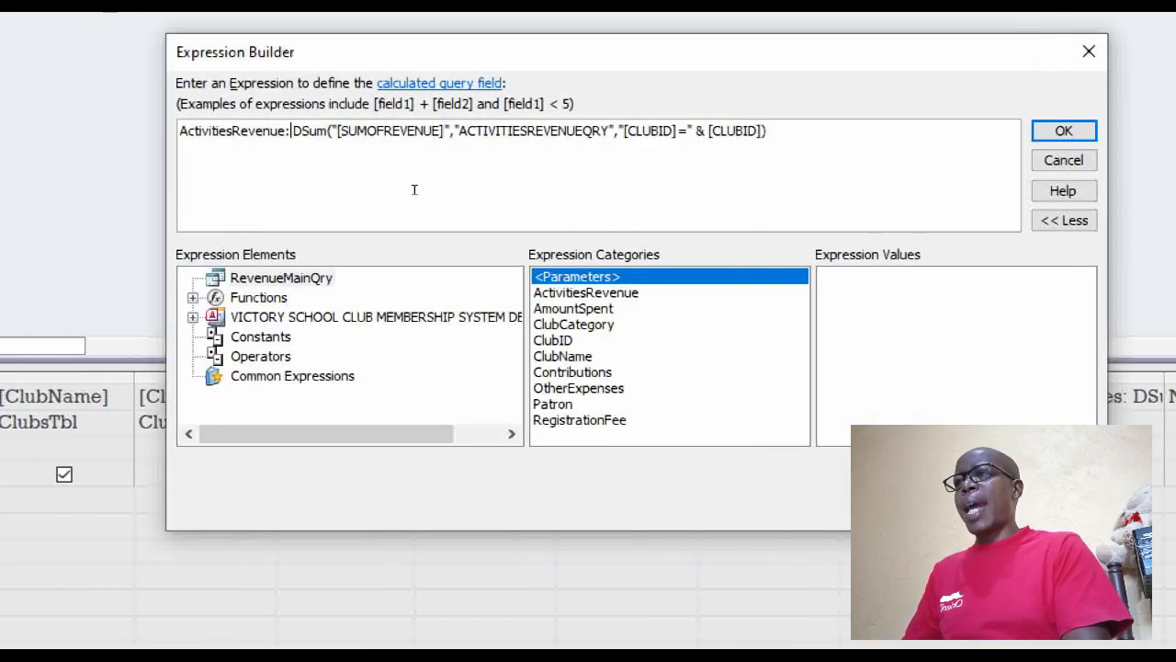
{"action": "type", "text": "VAL("}
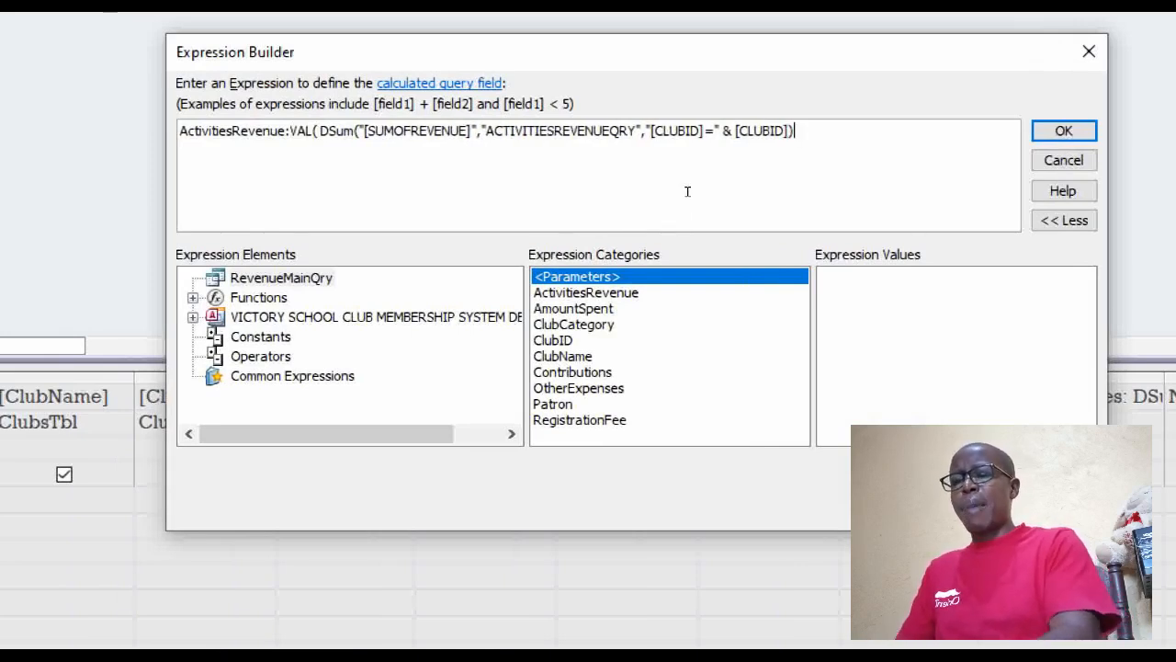
{"action": "key", "text": "Return"}
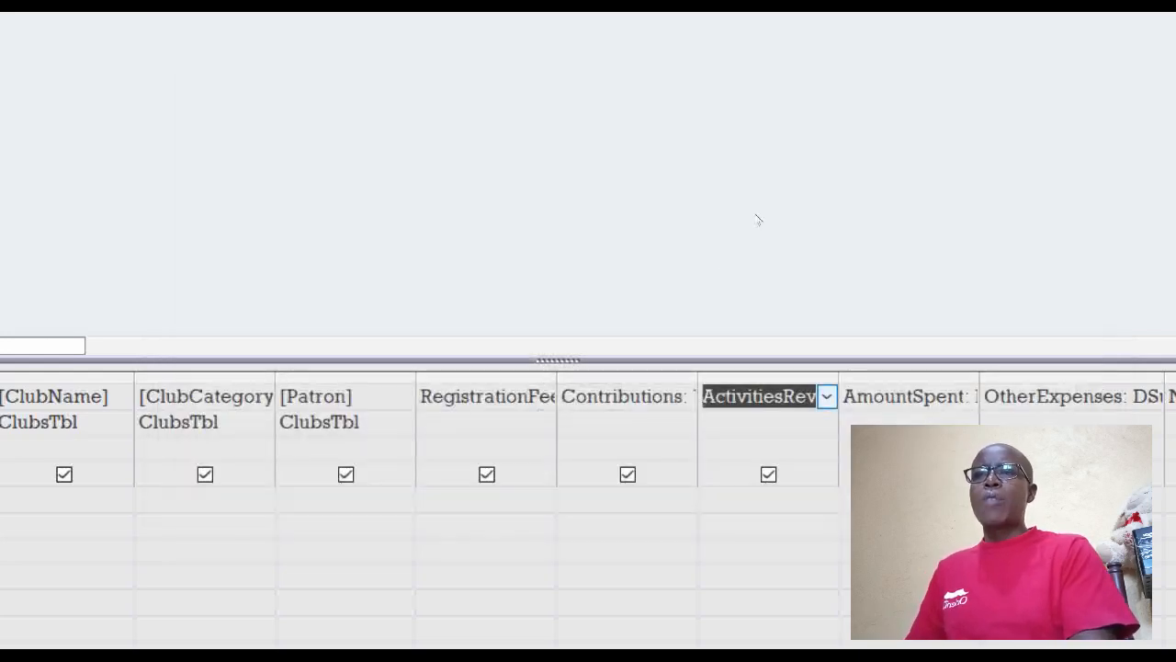
Step: Wrap the AmountSpent field's DSum call in VAL( ) using the Expression Builder and accept the expression
{"action": "key", "text": "Tab"}
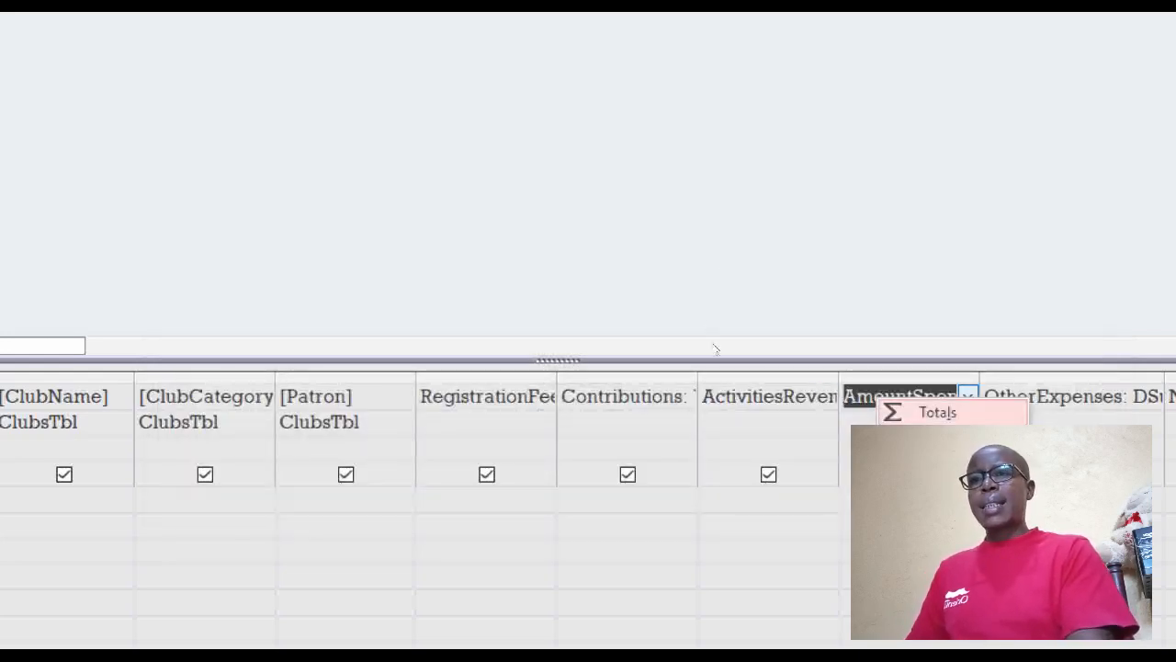
{"action": "key", "text": "ctrl+F2"}
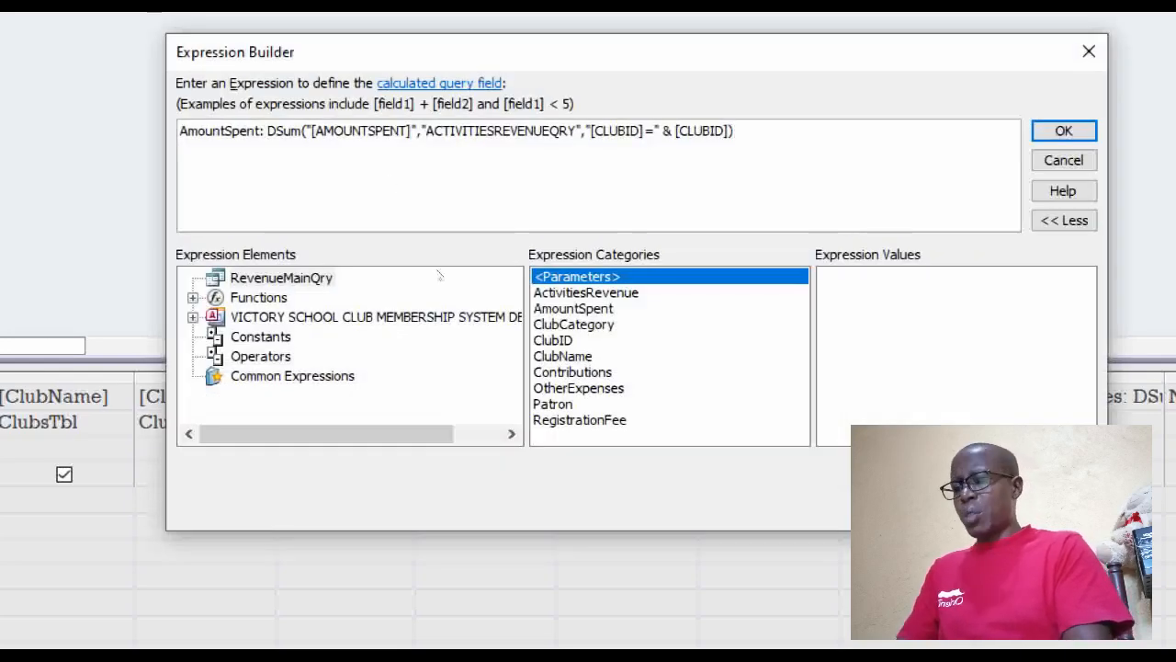
{"action": "left_click", "coordinate": [267, 131]}
{"action": "key", "text": "BackSpace"}
{"action": "type", "text": "VAL("}
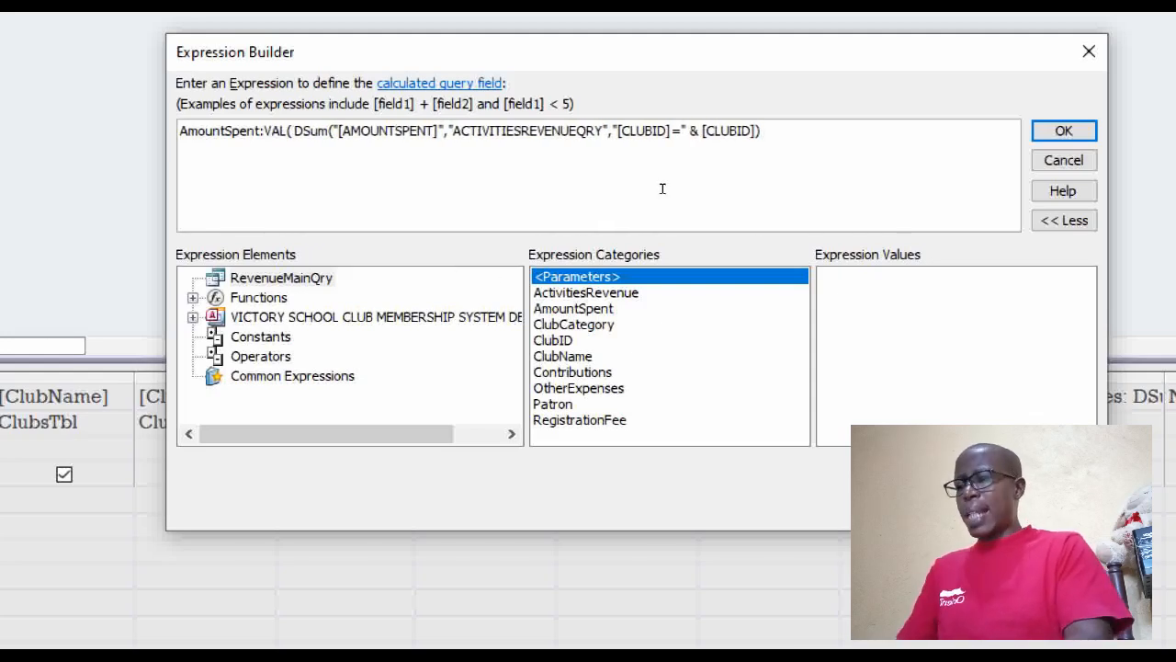
{"action": "type", "text": ")"}
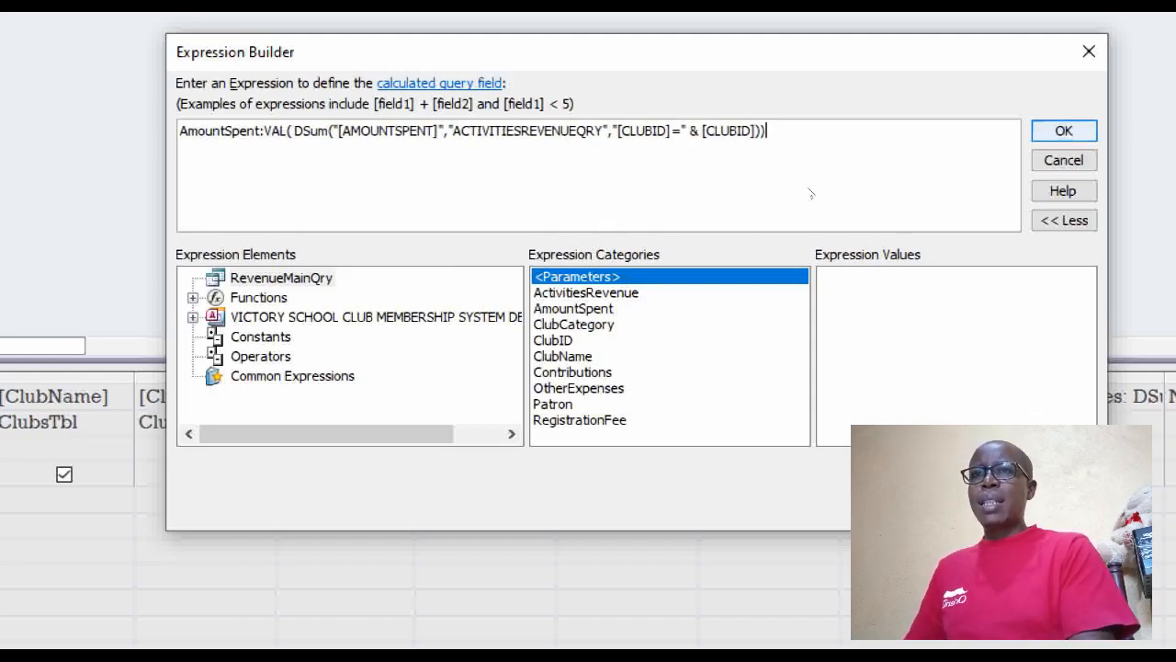
{"action": "key", "text": "Return"}
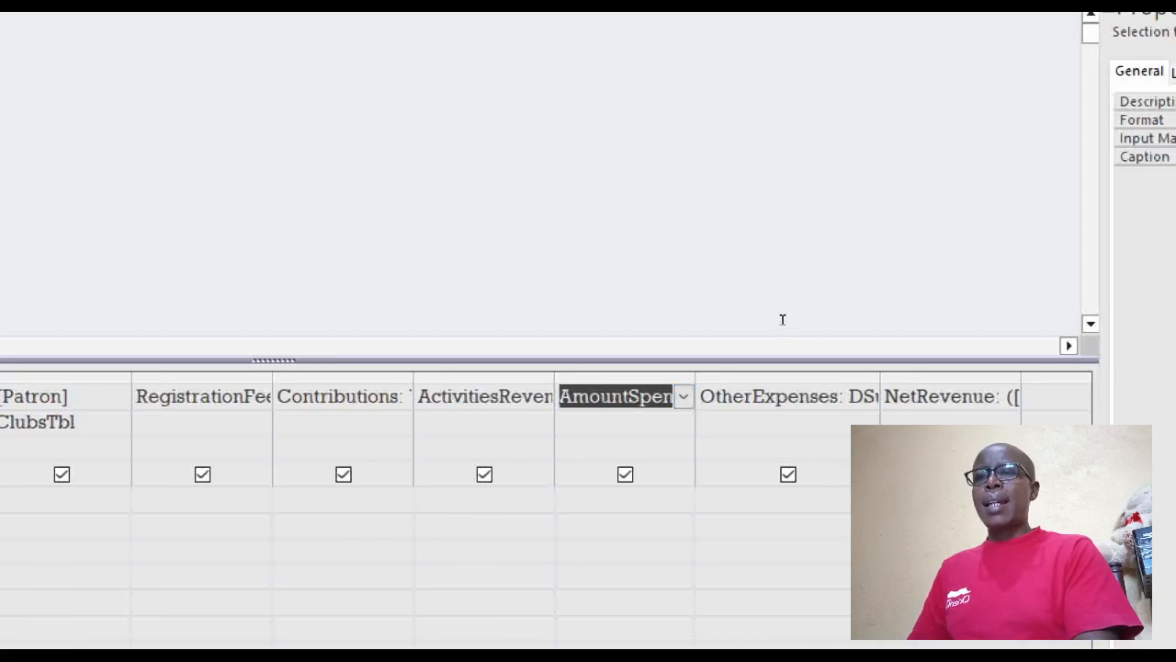
Step: Open the OtherExpenses expression in the Expression Builder, wrap its DSum call in VAL( ) and accept it
{"action": "right_click", "coordinate": [1027, 397]}
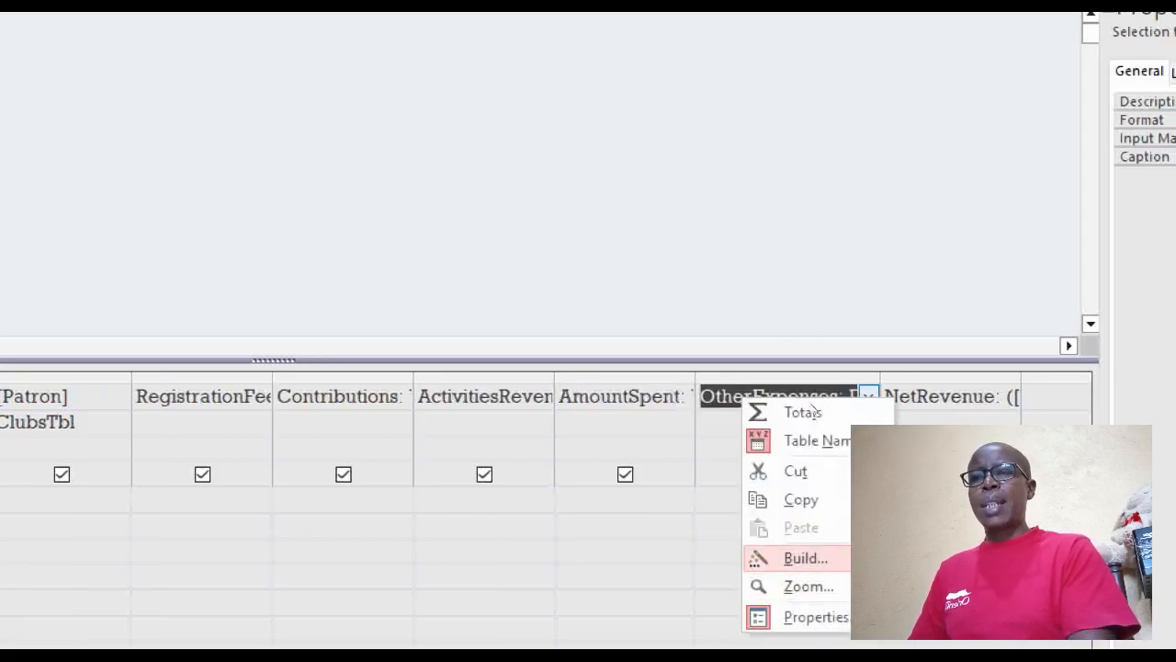
{"action": "left_click", "coordinate": [805, 558]}
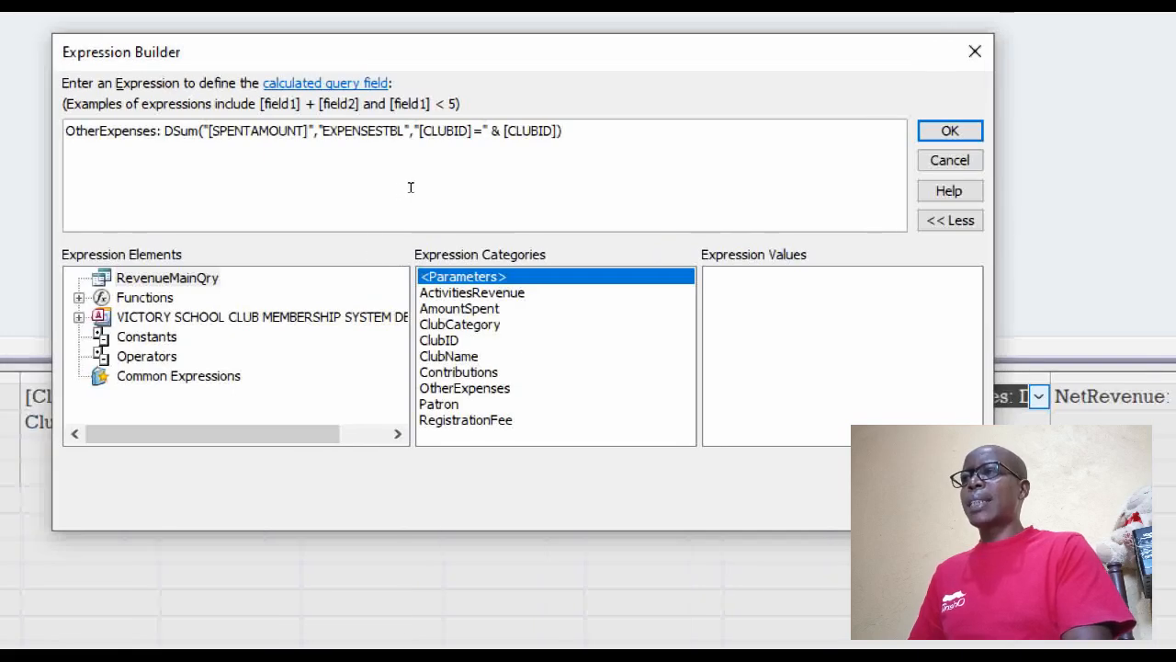
{"action": "key", "text": "ctrl+Left"}
{"action": "key", "text": "ctrl+Left"}
{"action": "key", "text": "ctrl+Left"}
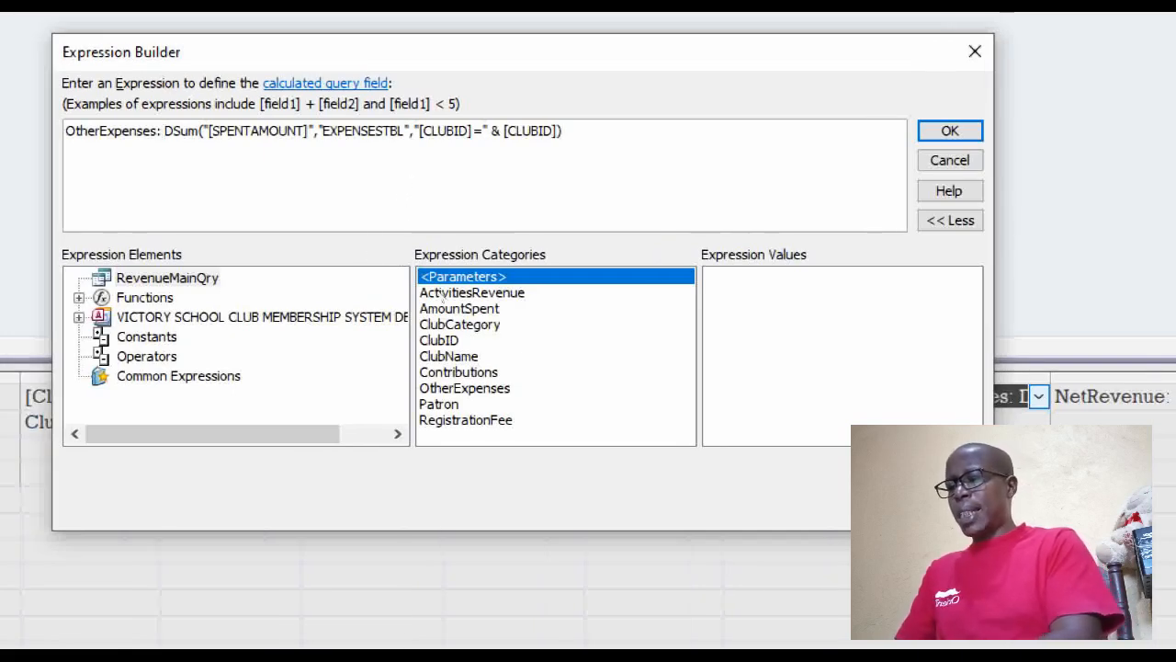
{"action": "type", "text": "VAL("}
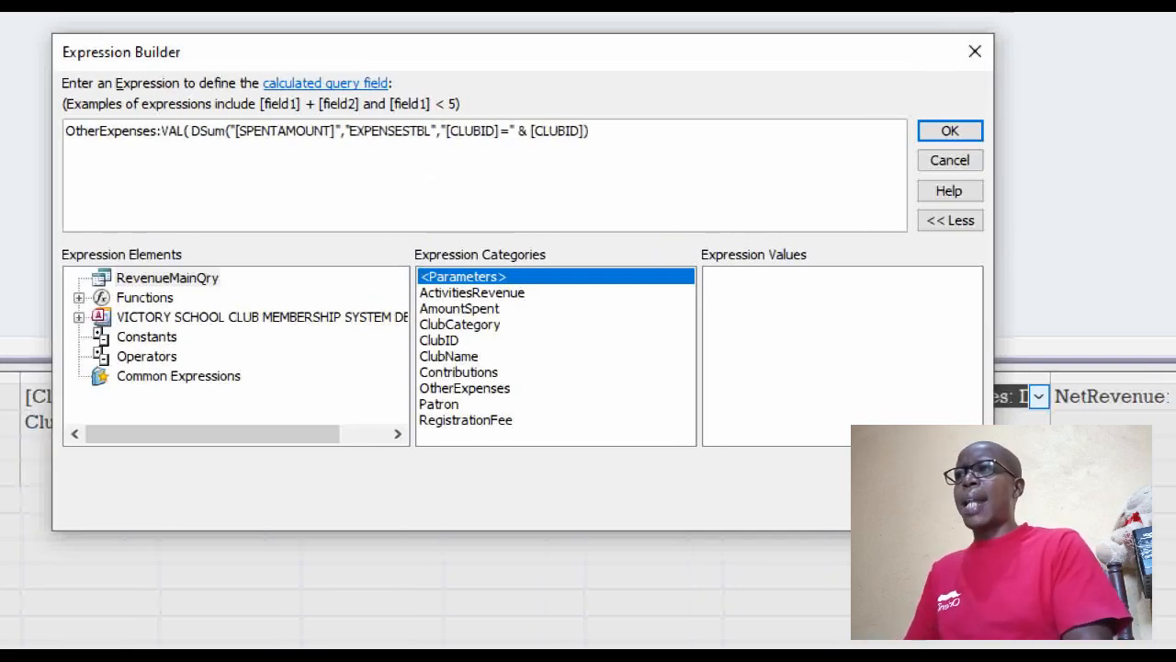
{"action": "left_click", "coordinate": [643, 186]}
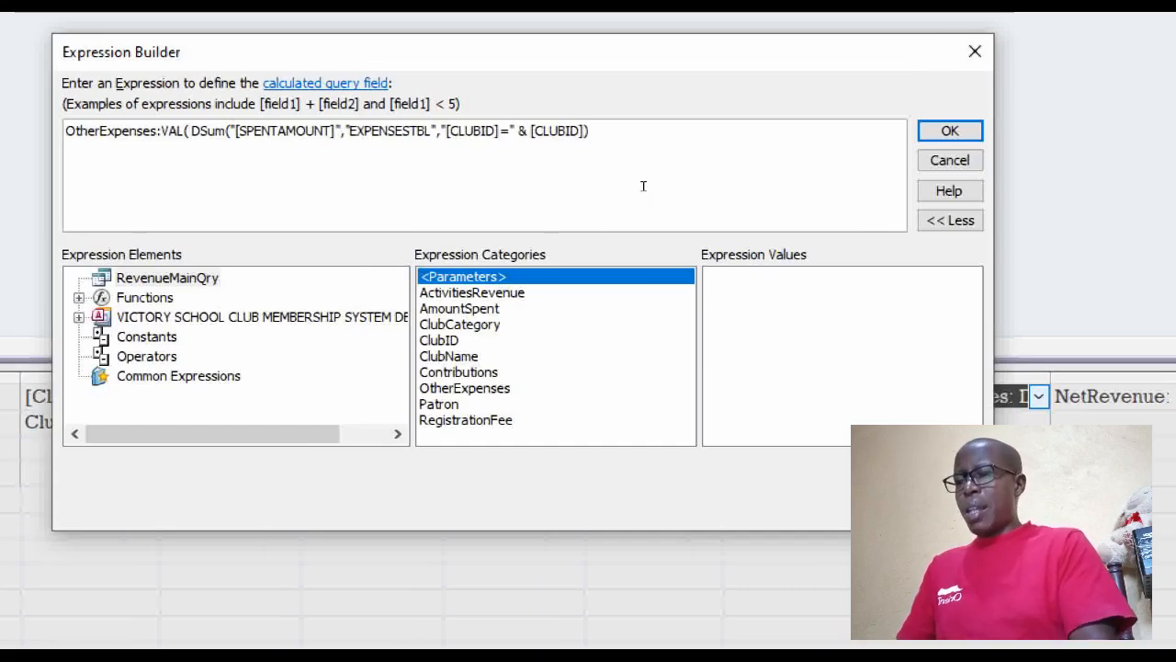
{"action": "type", "text": ")"}
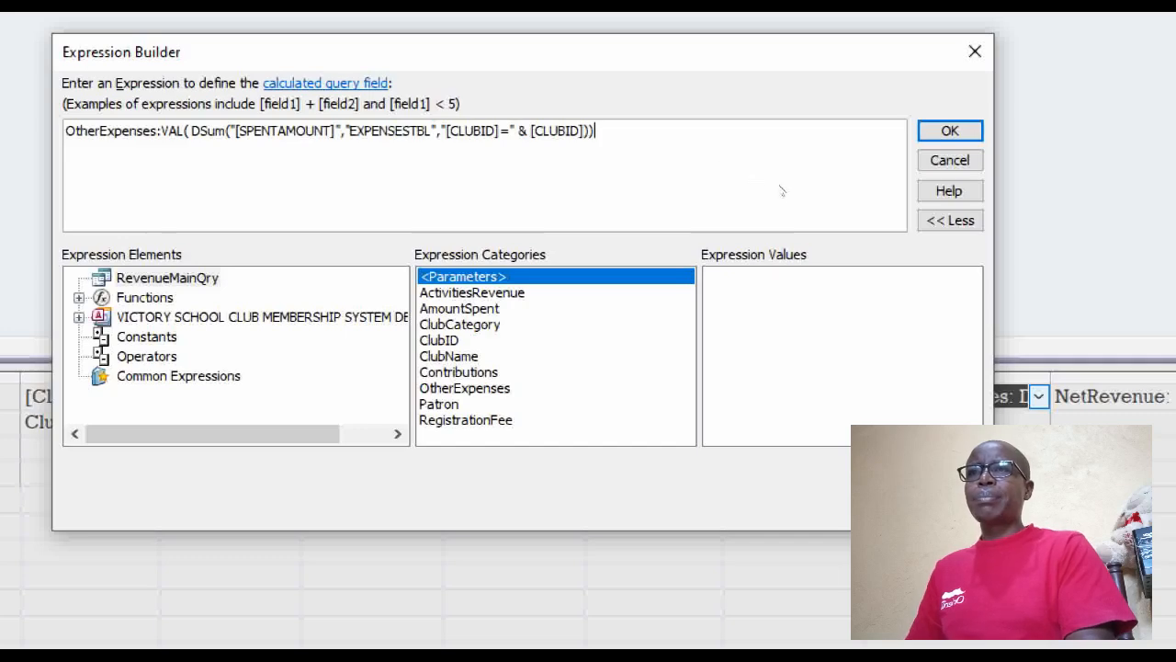
{"action": "key", "text": "Return"}
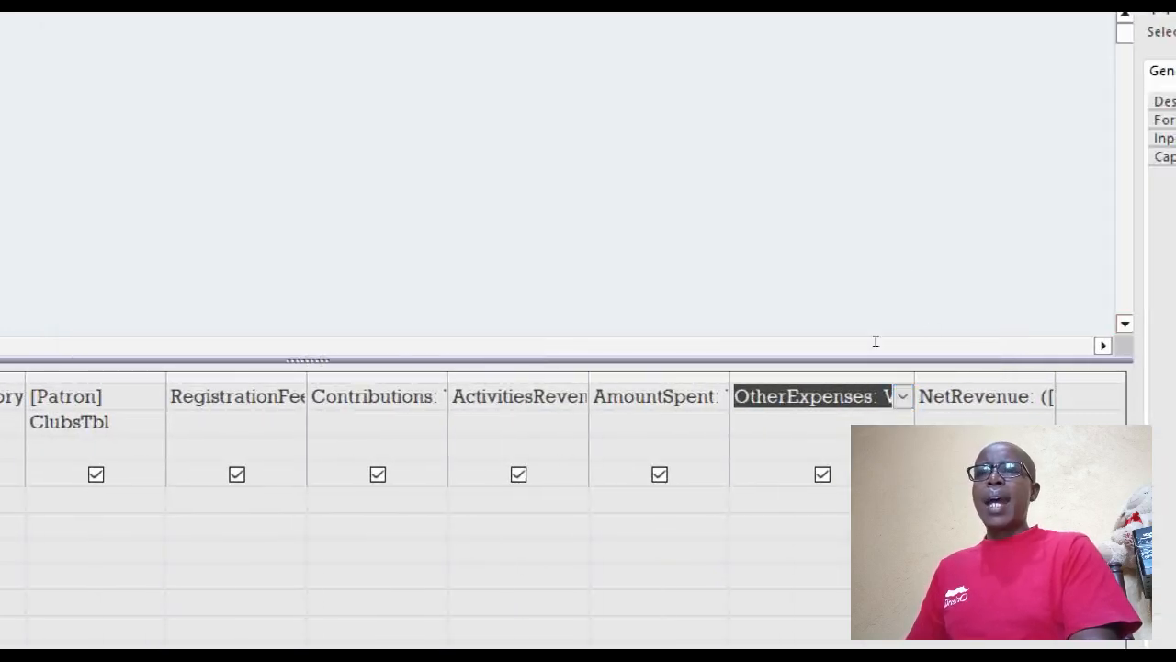
Step: Review the NetRevenue expression in the Expression Builder, close it without editing, and display the query results in Datasheet view
{"action": "key", "text": "Tab"}
{"action": "right_click", "coordinate": [949, 397]}
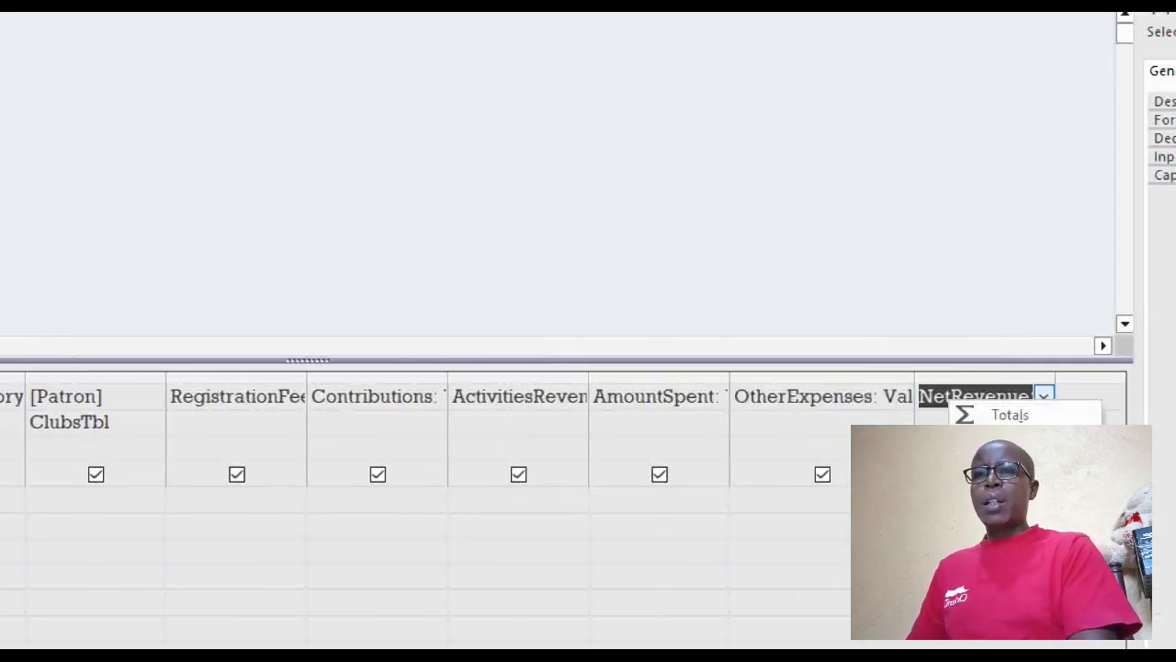
{"action": "left_click", "coordinate": [1008, 555]}
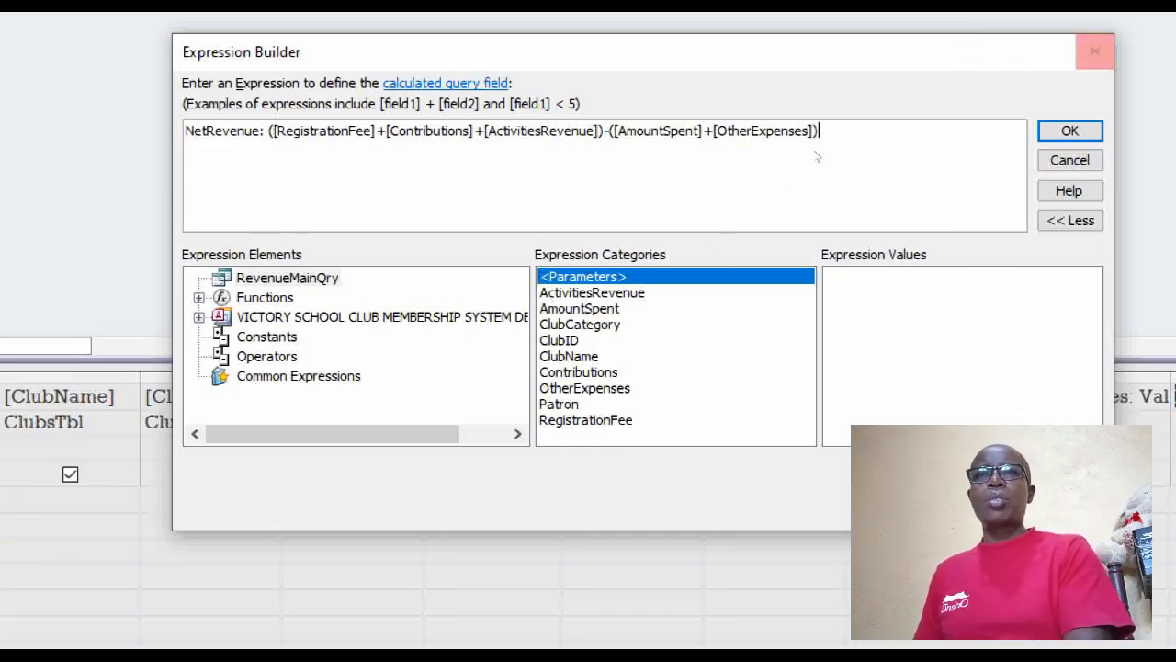
{"action": "left_click", "coordinate": [1094, 52]}
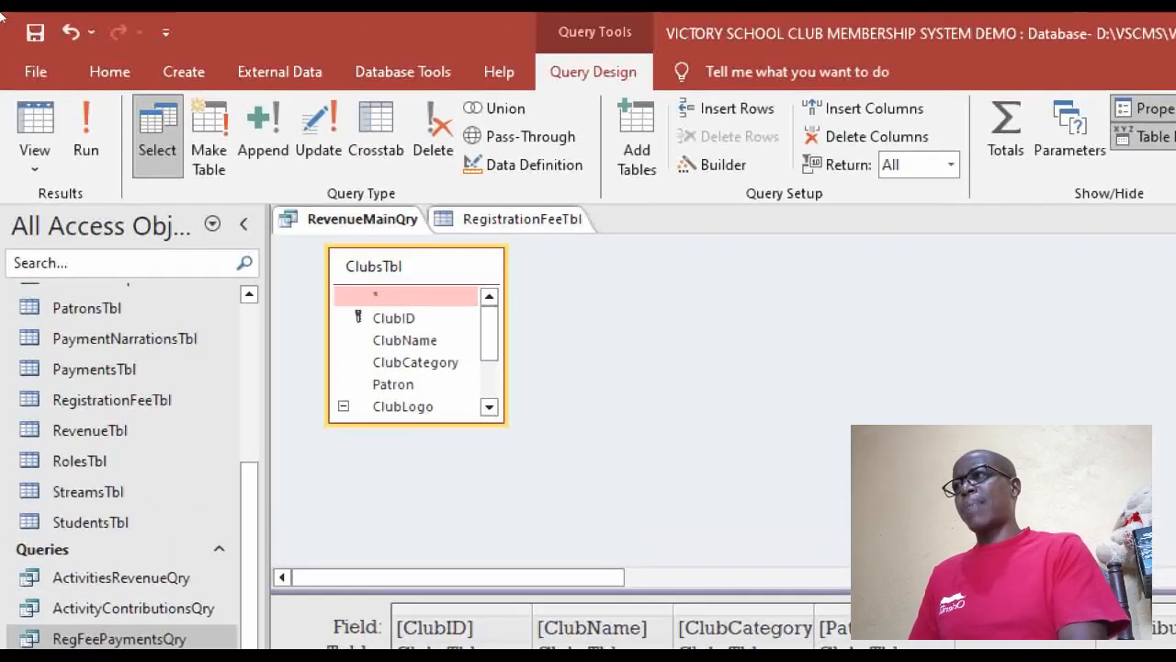
{"action": "left_click", "coordinate": [35, 124]}
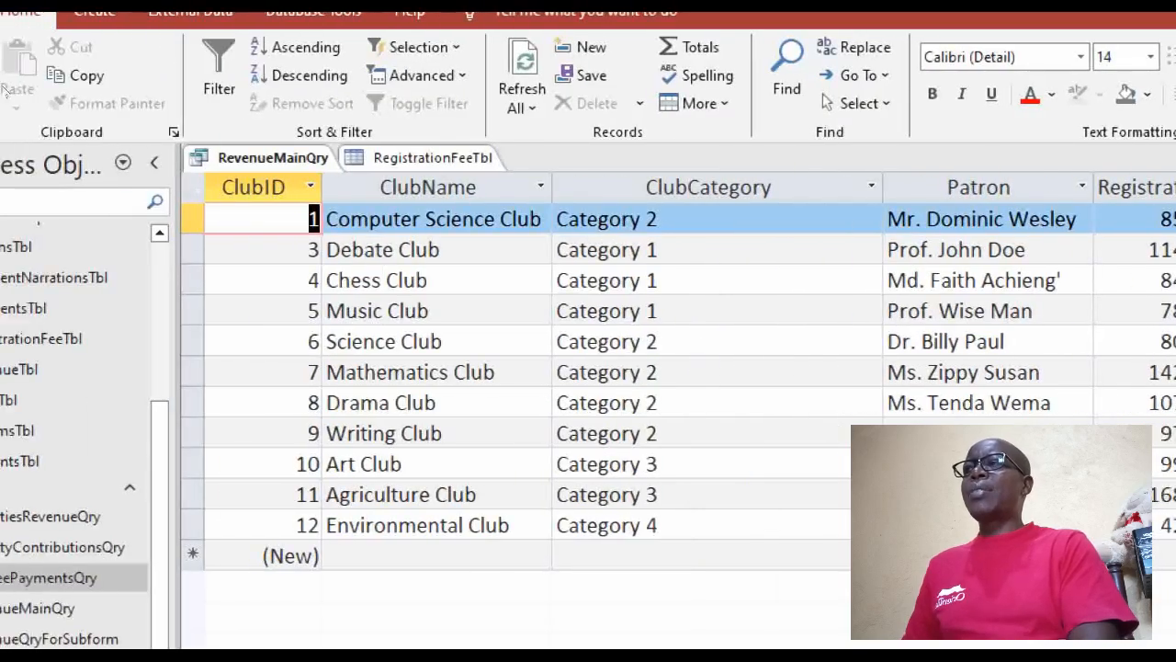
Step: Return to the query design and wrap the RegistrationFee field's DSum call in NZ( ,0) inside Val, accepting the expression
{"action": "left_click", "coordinate": [15, 66]}
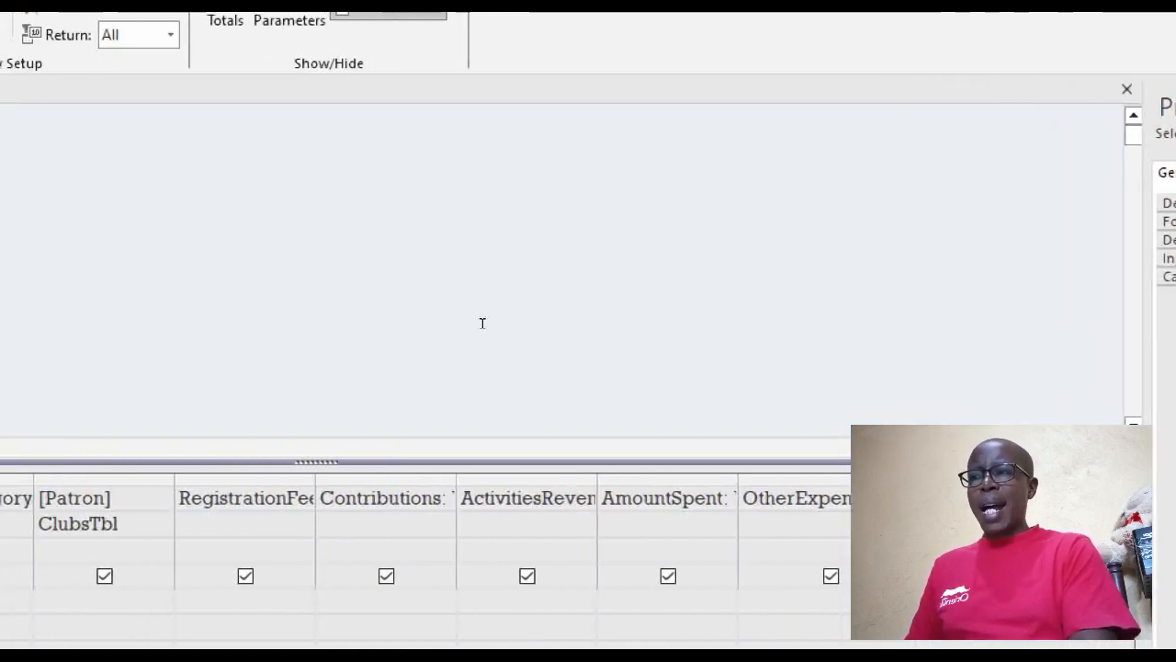
{"action": "right_click", "coordinate": [192, 502]}
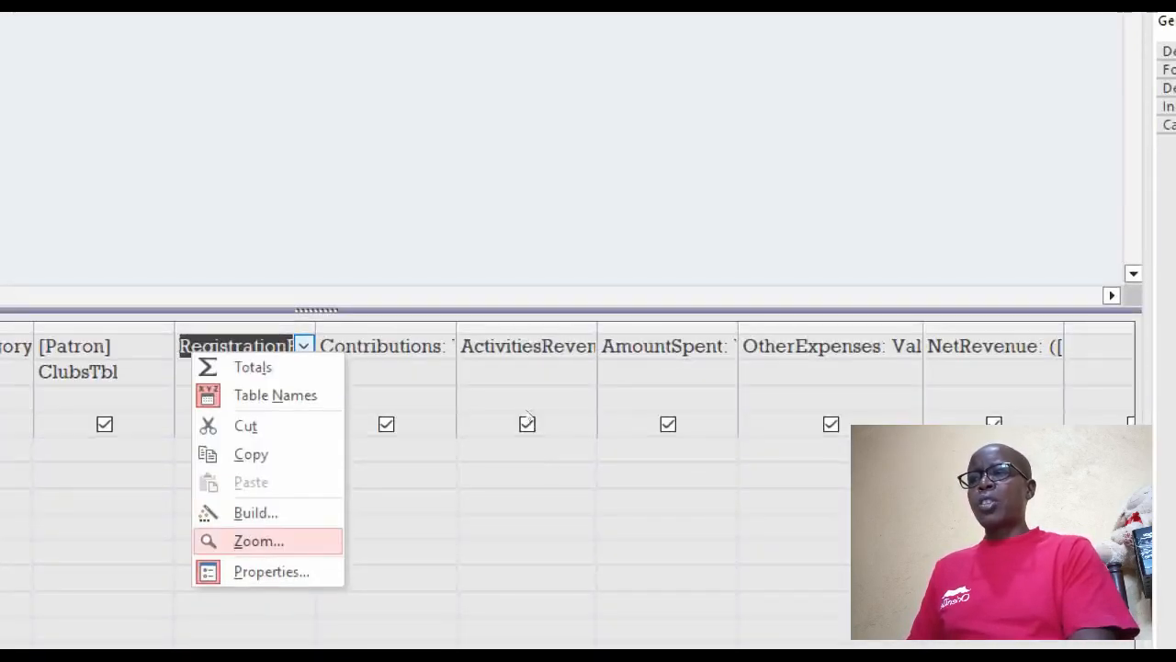
{"action": "left_click", "coordinate": [256, 511]}
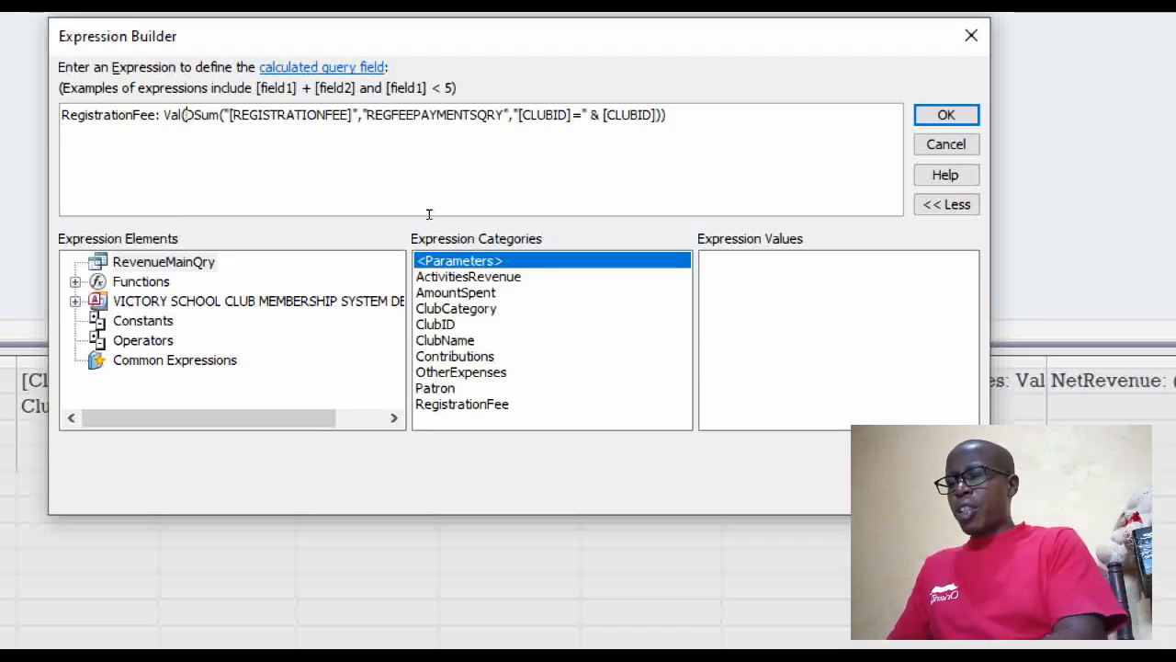
{"action": "type", "text": "NZ("}
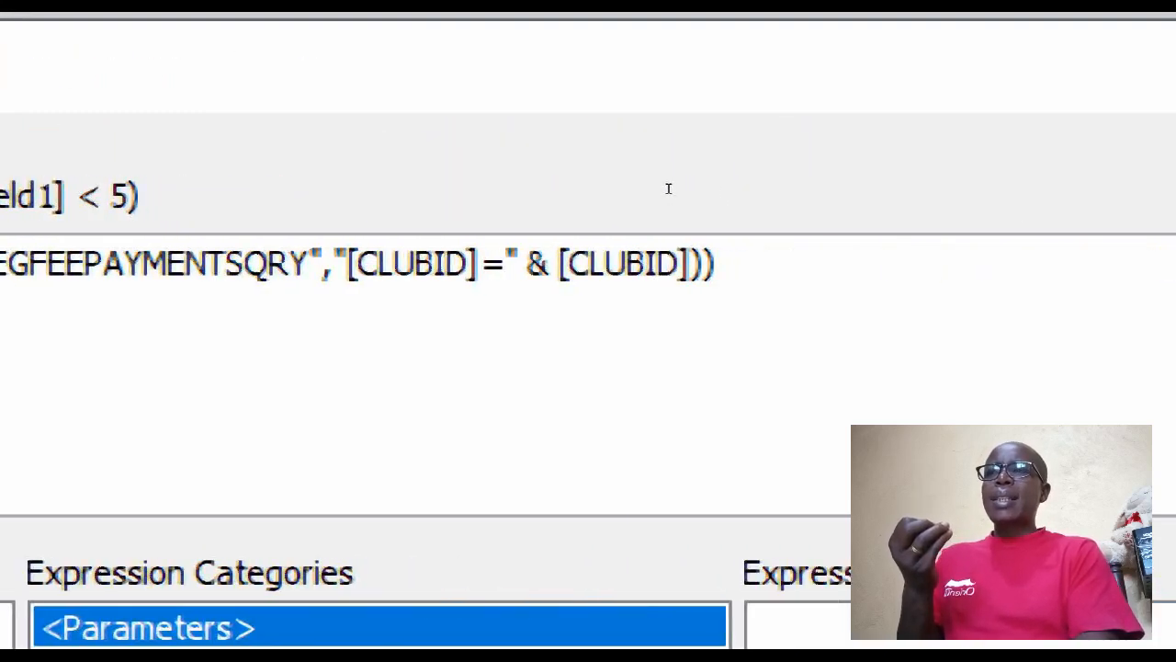
{"action": "type", "text": ")"}
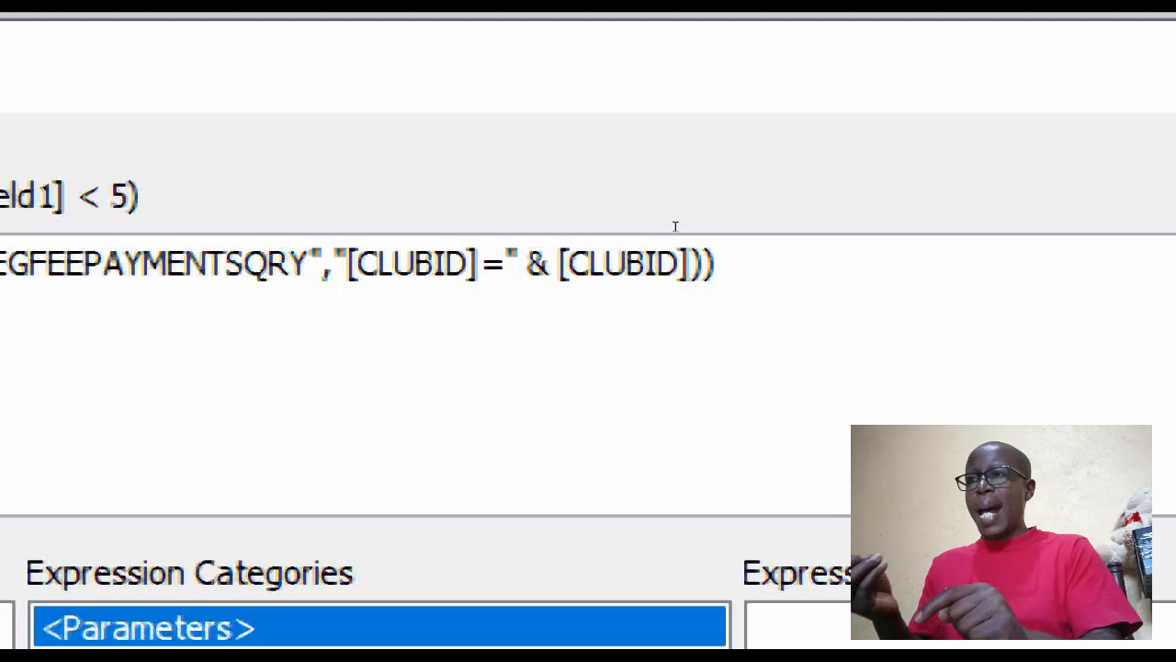
{"action": "type", "text": ","}
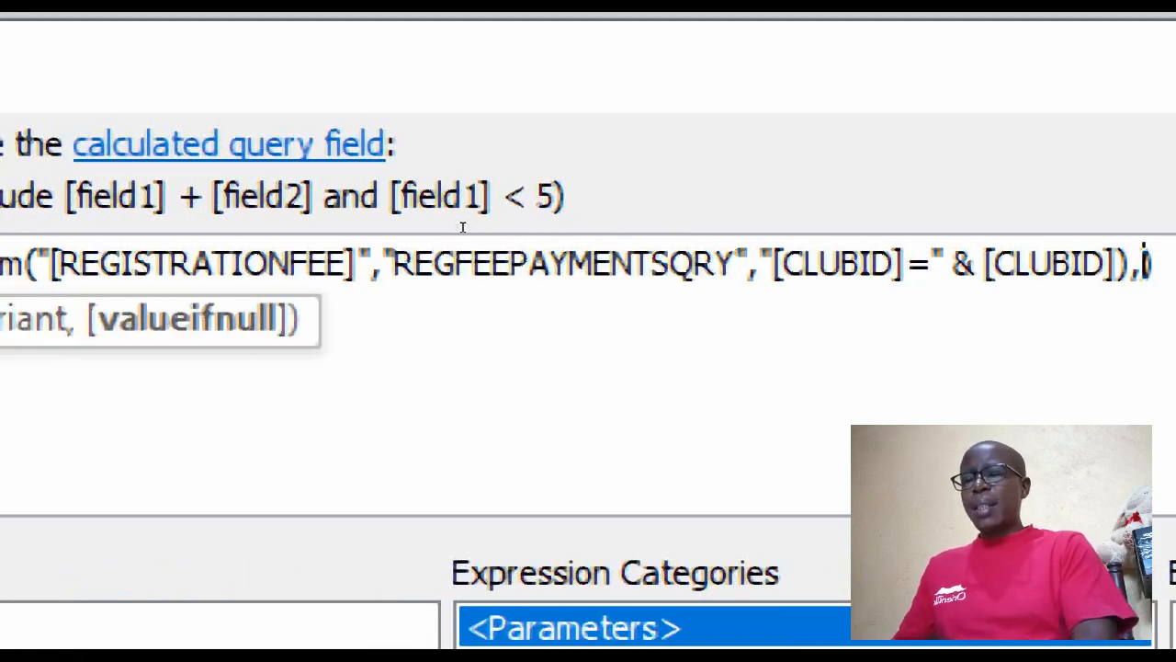
{"action": "type", "text": "0"}
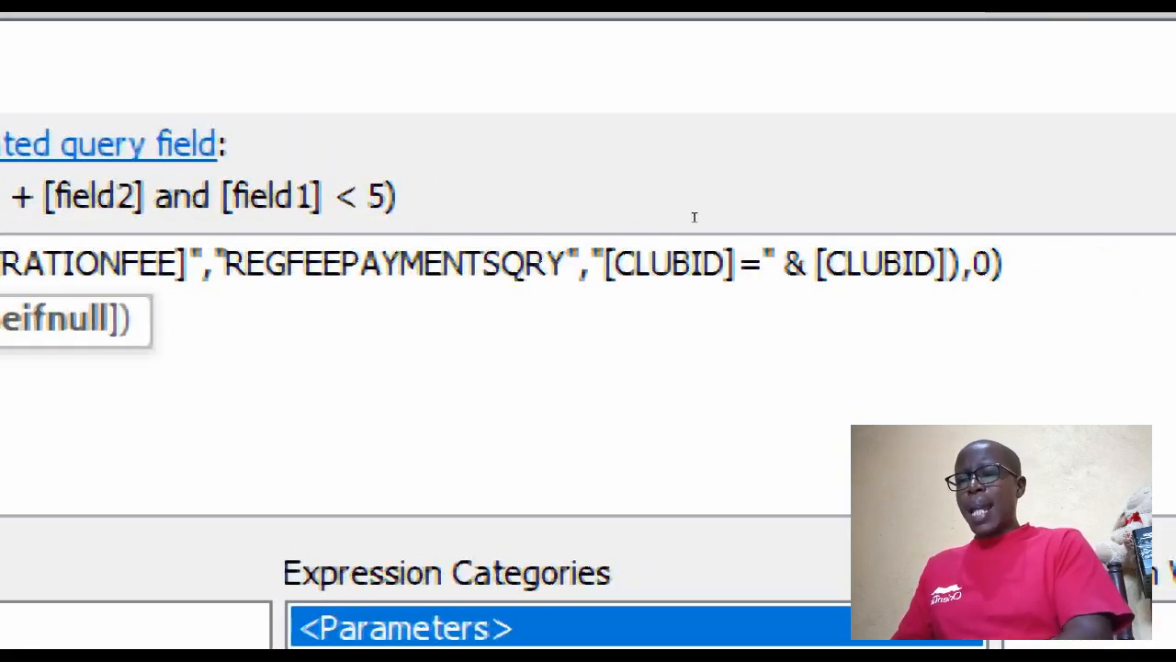
{"action": "type", "text": ")"}
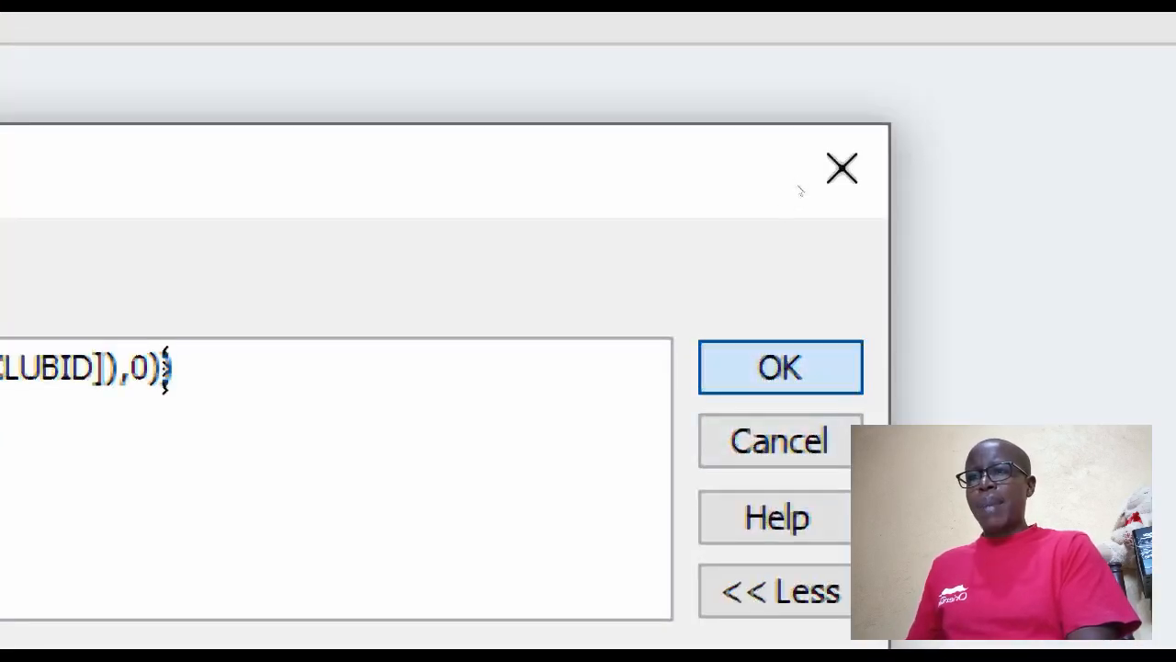
{"action": "key", "text": "Return"}
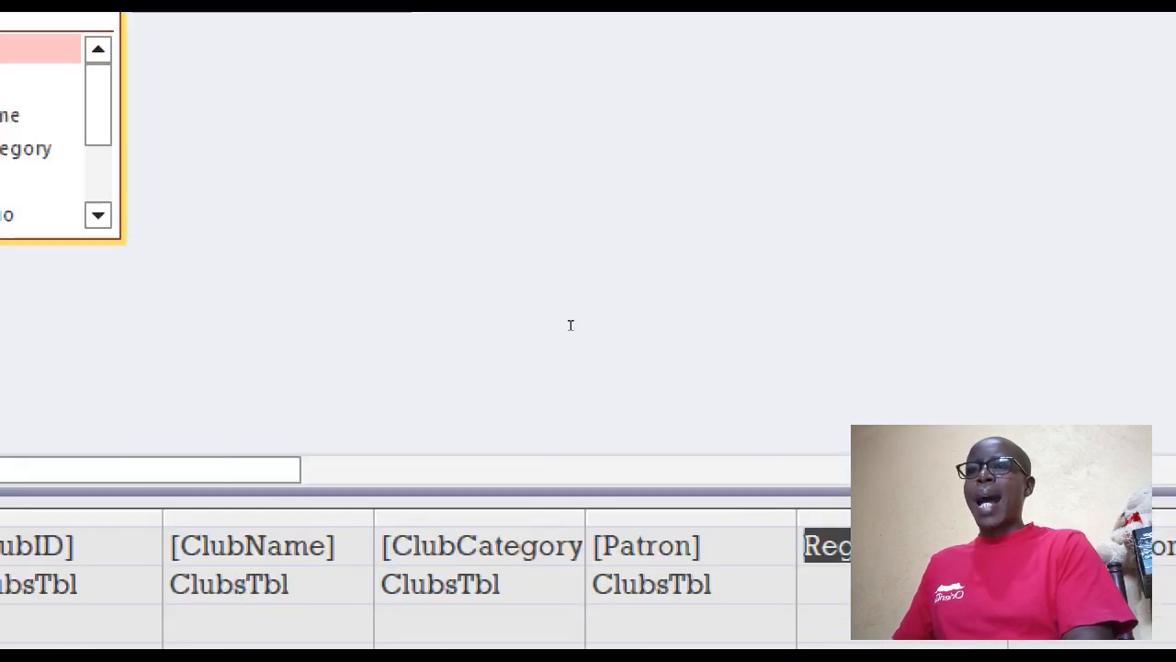
Step: Wrap the Contributions field's DSum call in NZ( ,0) inside its Val function using the Expression Builder and accept the expression
{"action": "key", "text": "Tab"}
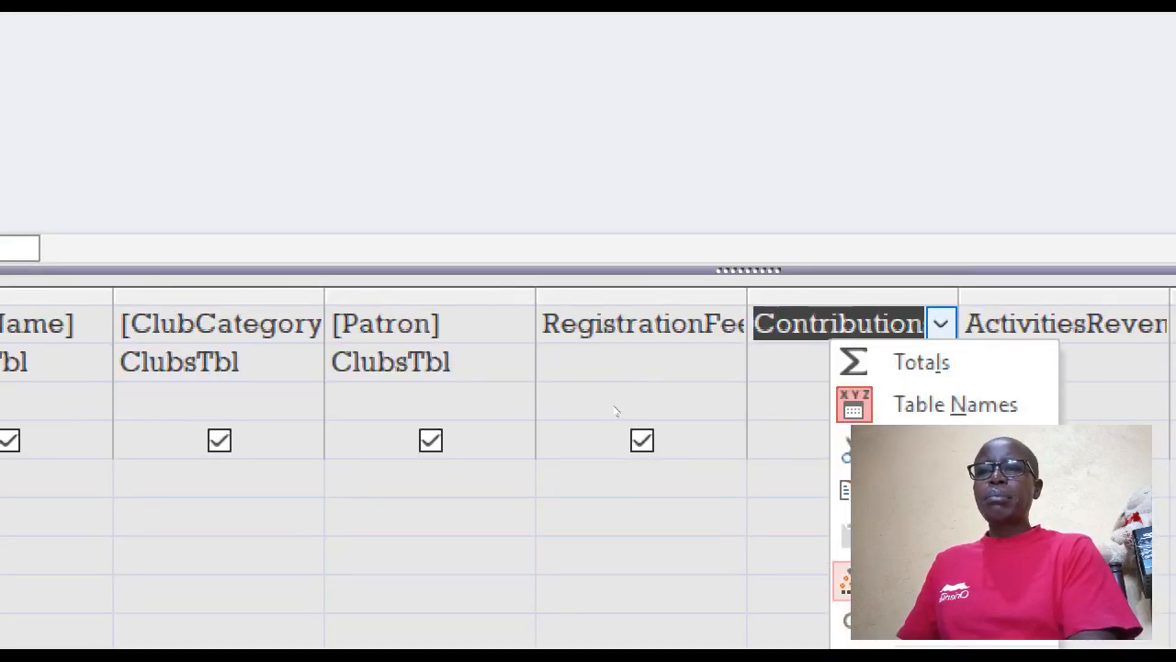
{"action": "key", "text": "Return"}
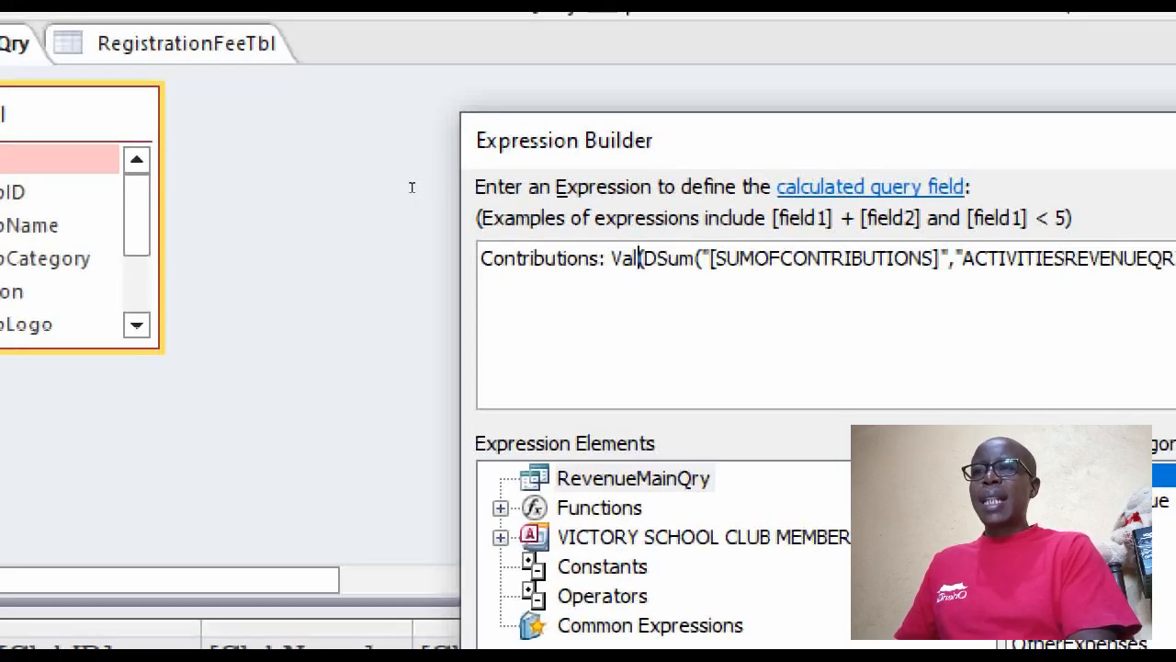
{"action": "type", "text": "("}
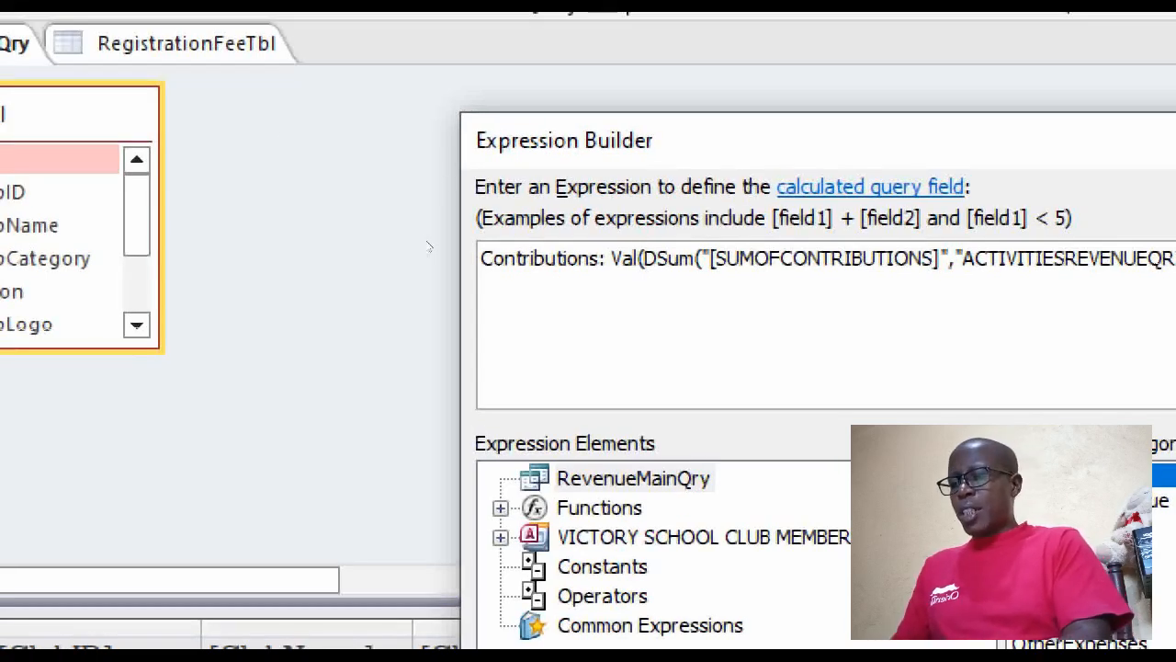
{"action": "type", "text": "NZ("}
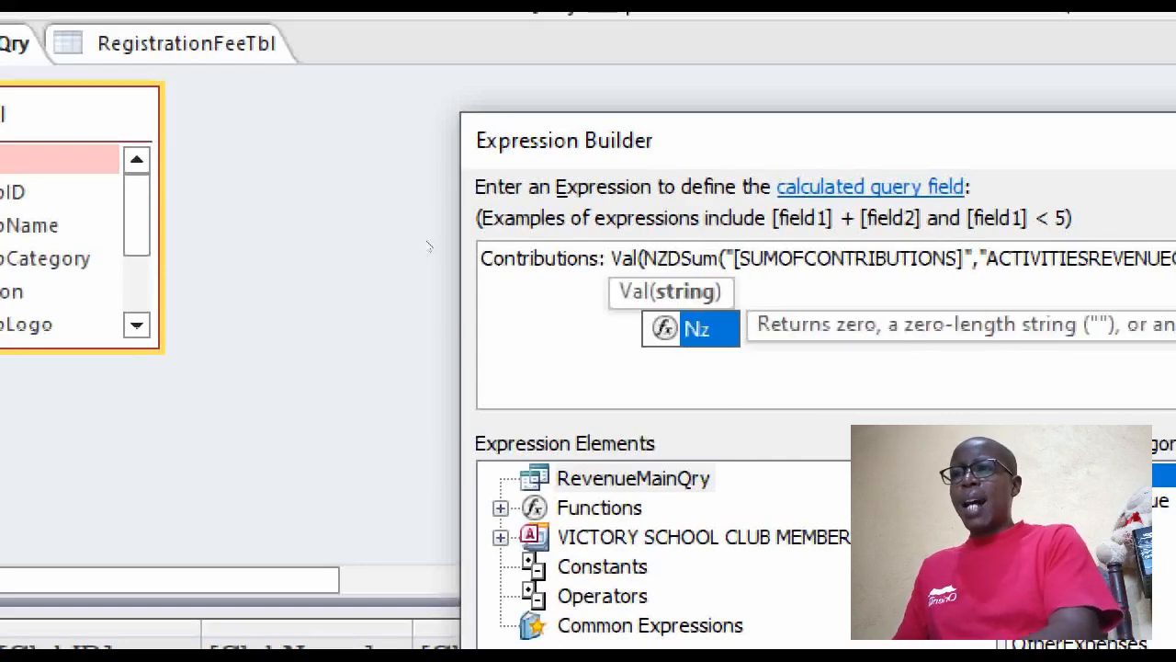
{"action": "key", "text": "Right"}
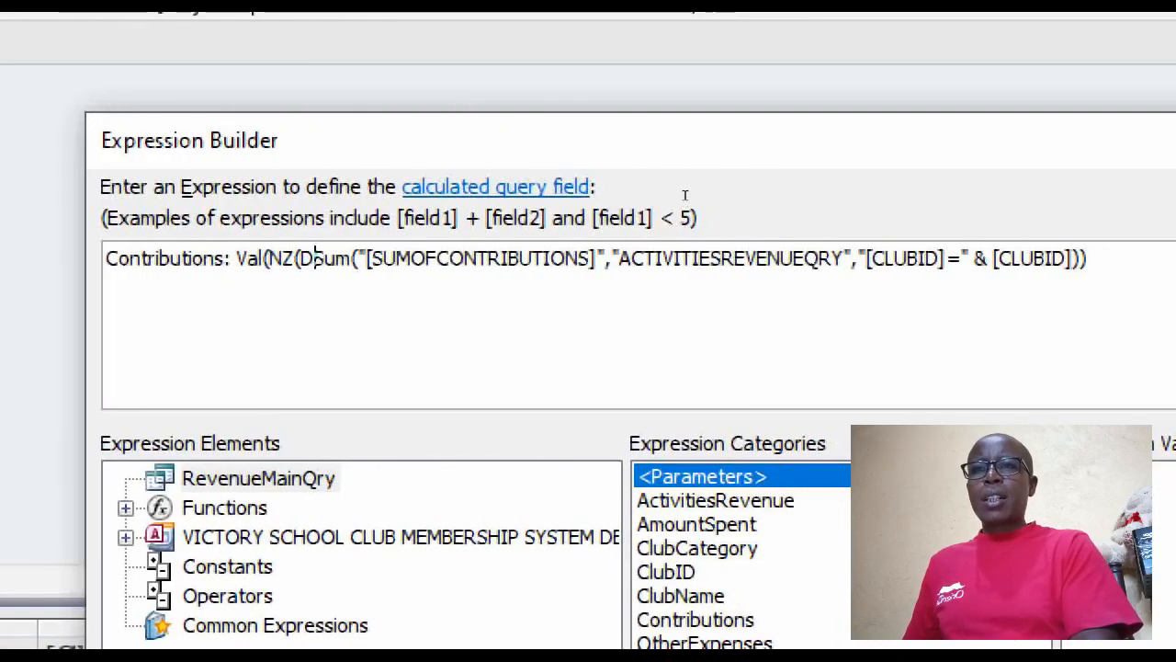
{"action": "key", "text": "End"}
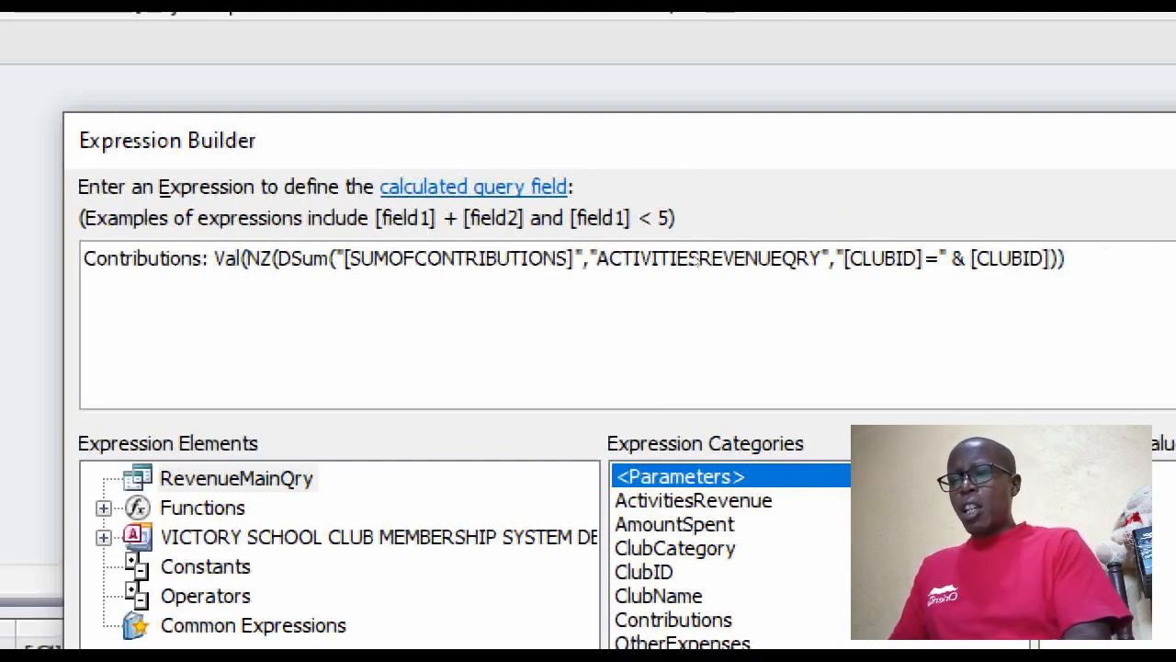
{"action": "type", "text": ",0"}
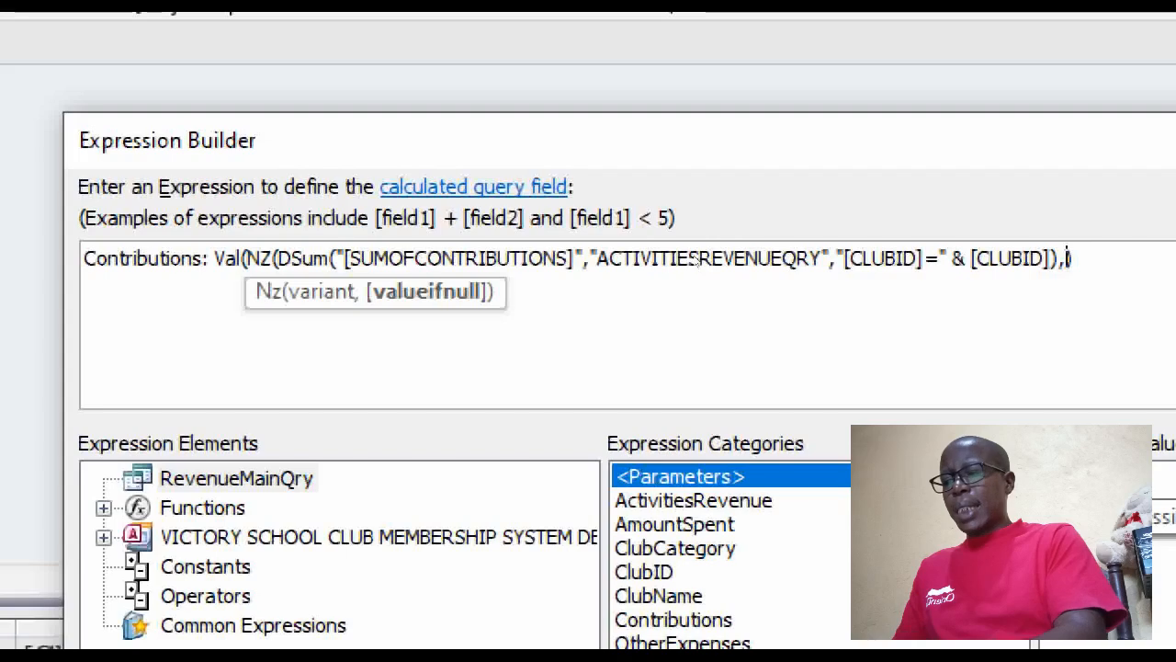
{"action": "type", "text": "))"}
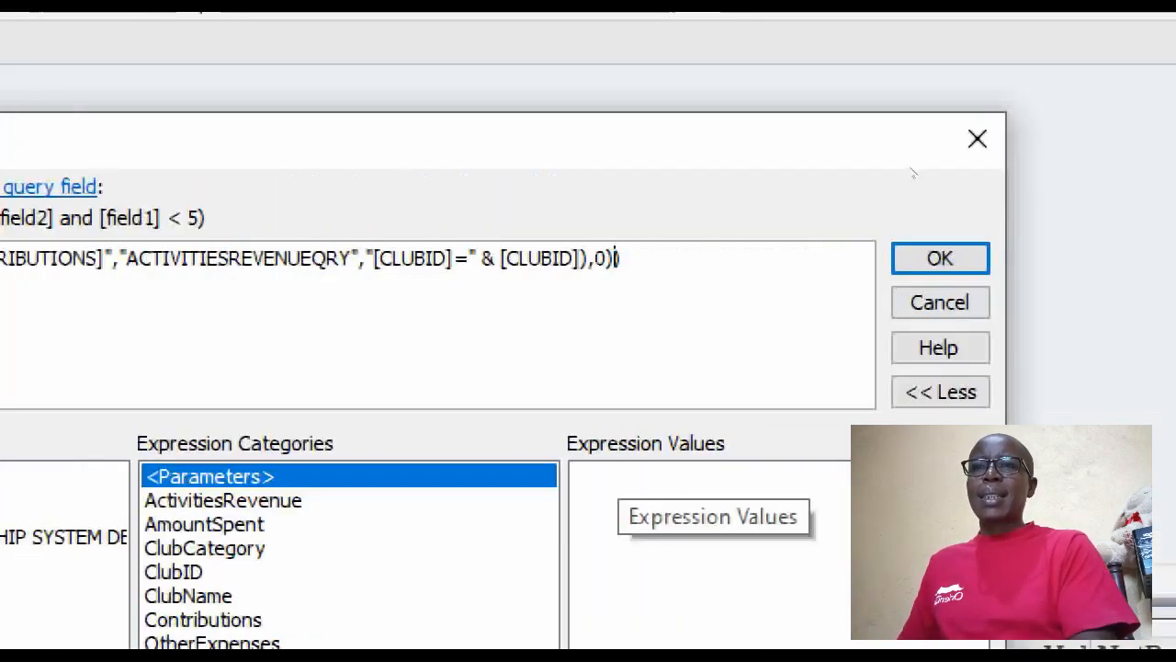
{"action": "key", "text": "Return"}
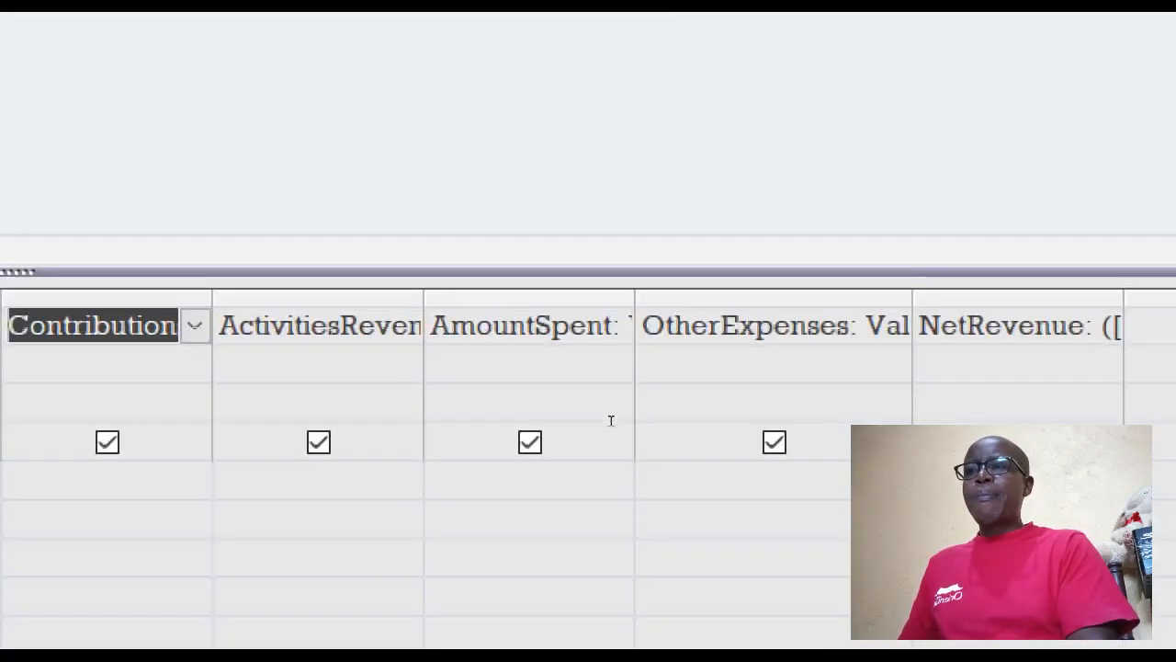
Step: Wrap the ActivitiesRevenue field's DSum call in NZ( ,0) inside its Val function using the Expression Builder and accept the expression
{"action": "right_click", "coordinate": [260, 322]}
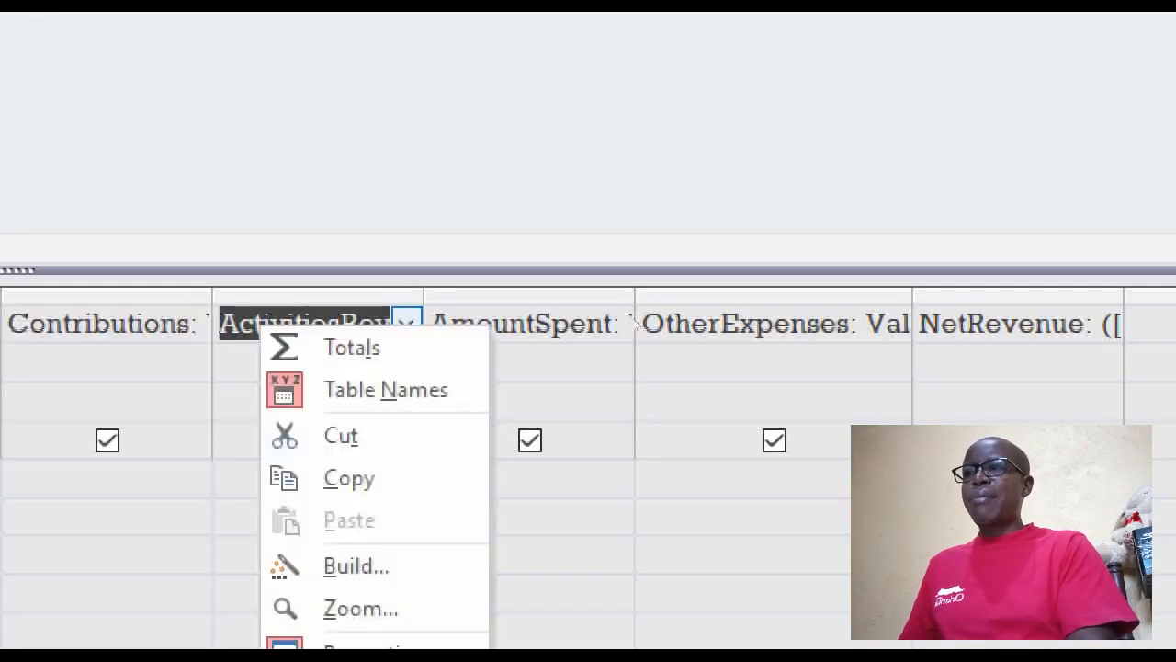
{"action": "left_click", "coordinate": [356, 527]}
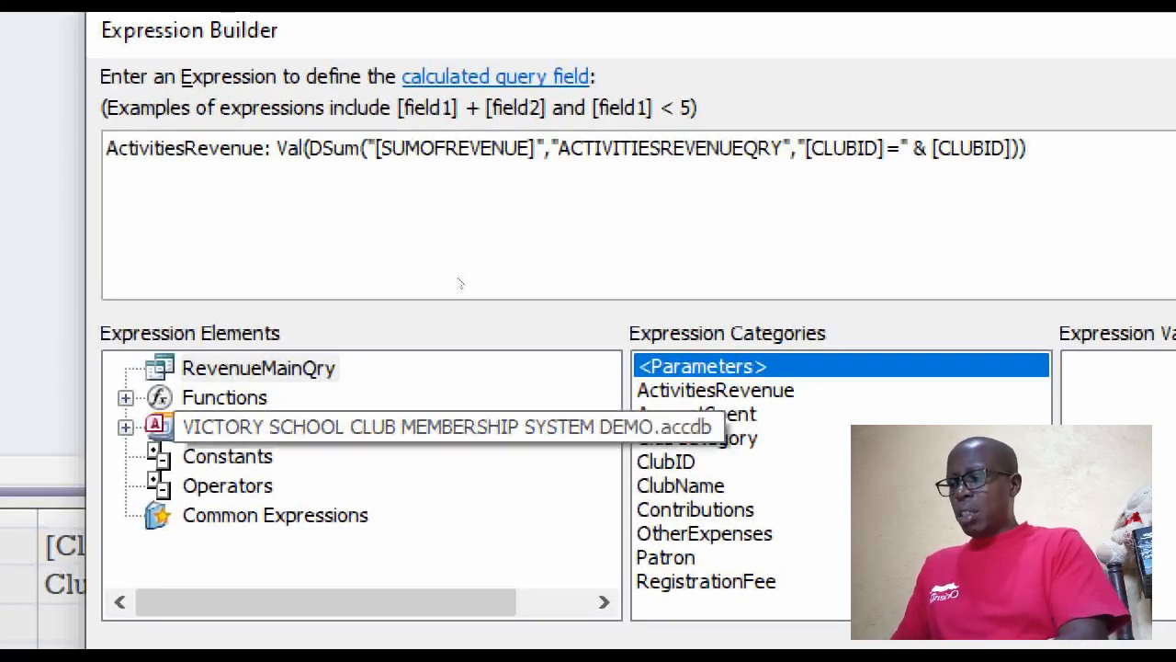
{"action": "type", "text": "NZ("}
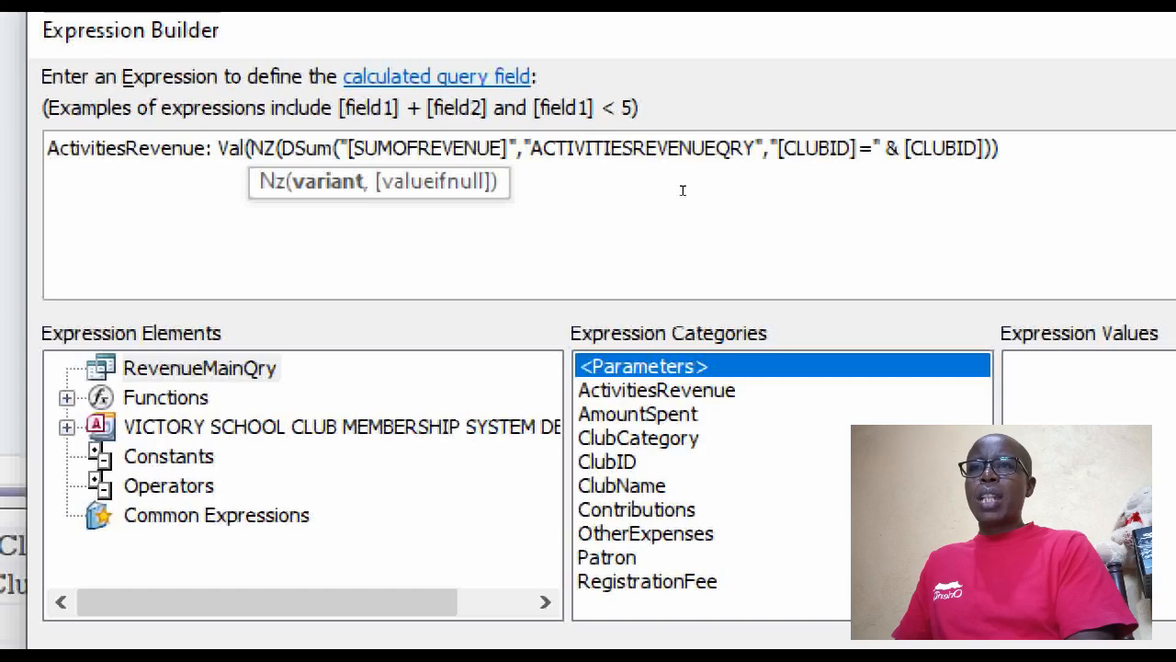
{"action": "key", "text": "End"}
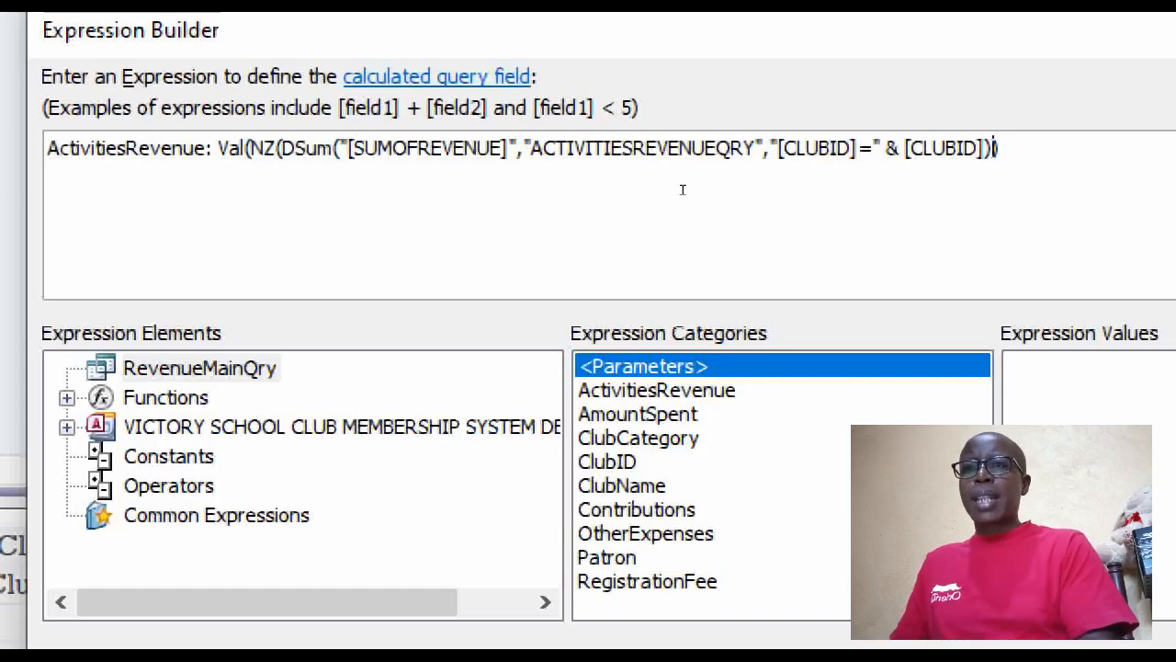
{"action": "type", "text": ","}
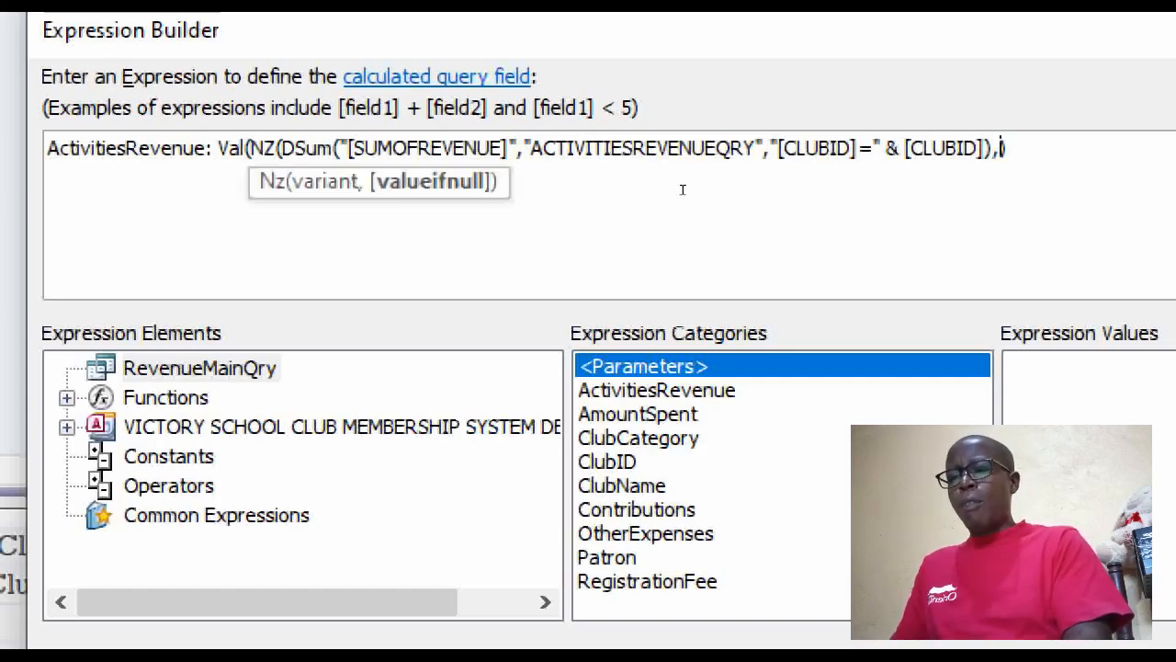
{"action": "type", "text": "0"}
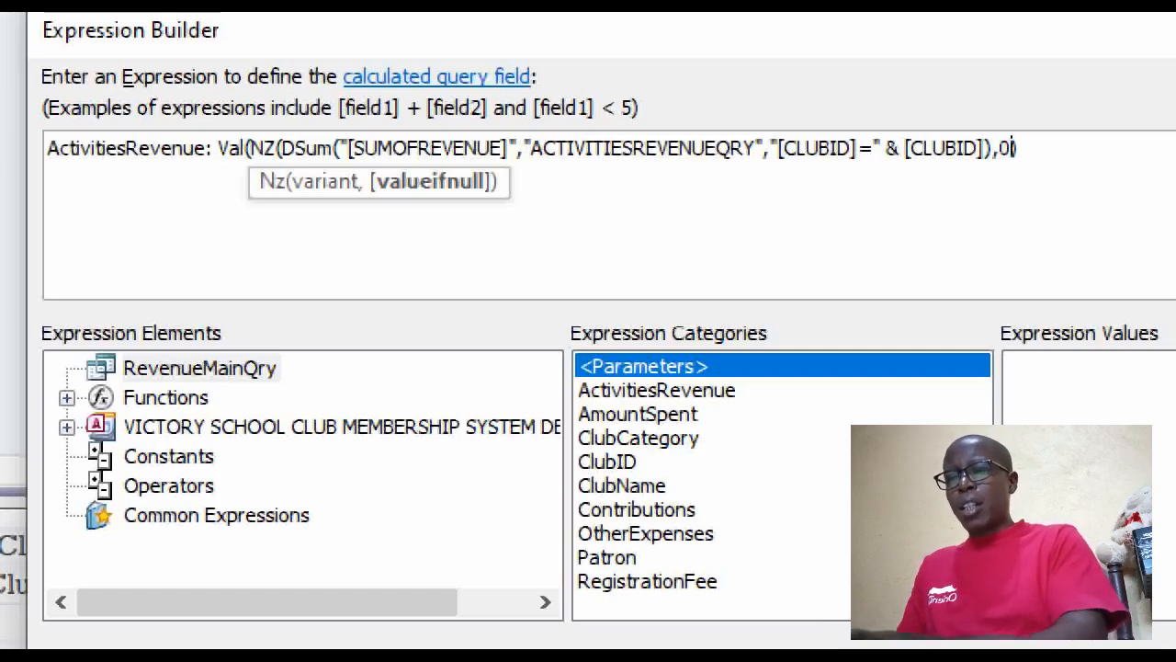
{"action": "type", "text": ")"}
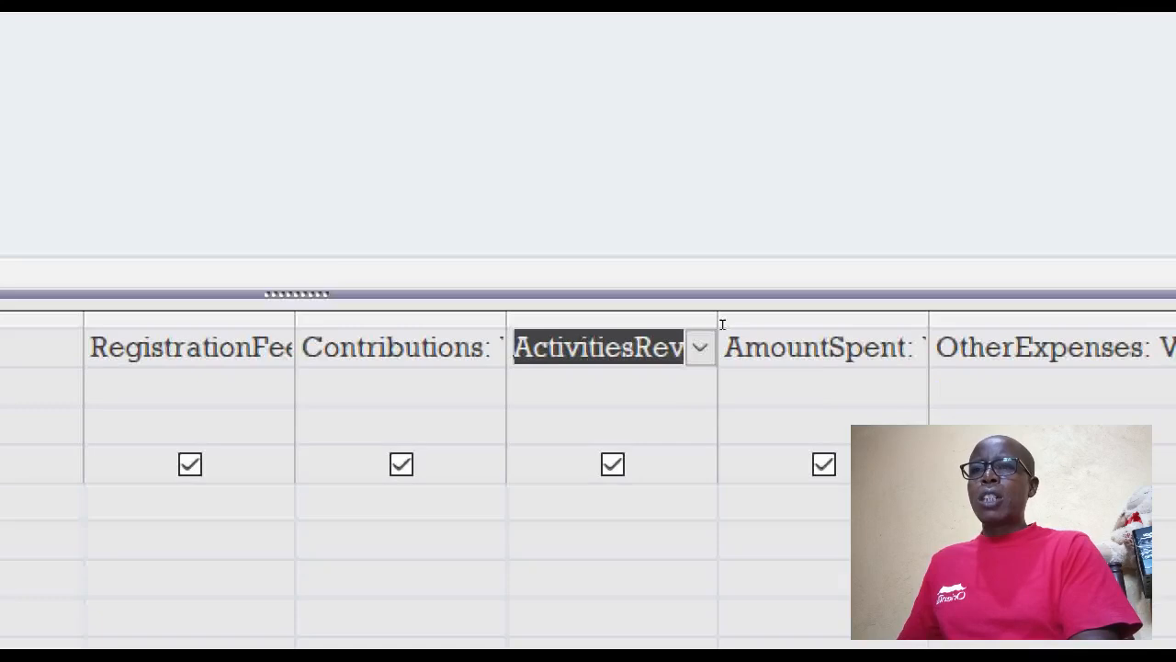
Step: Edit the AmountSpent expression in the Expression Builder so NZ( ,0) encloses its DSum call within Val, and accept it
{"action": "right_click", "coordinate": [722, 322]}
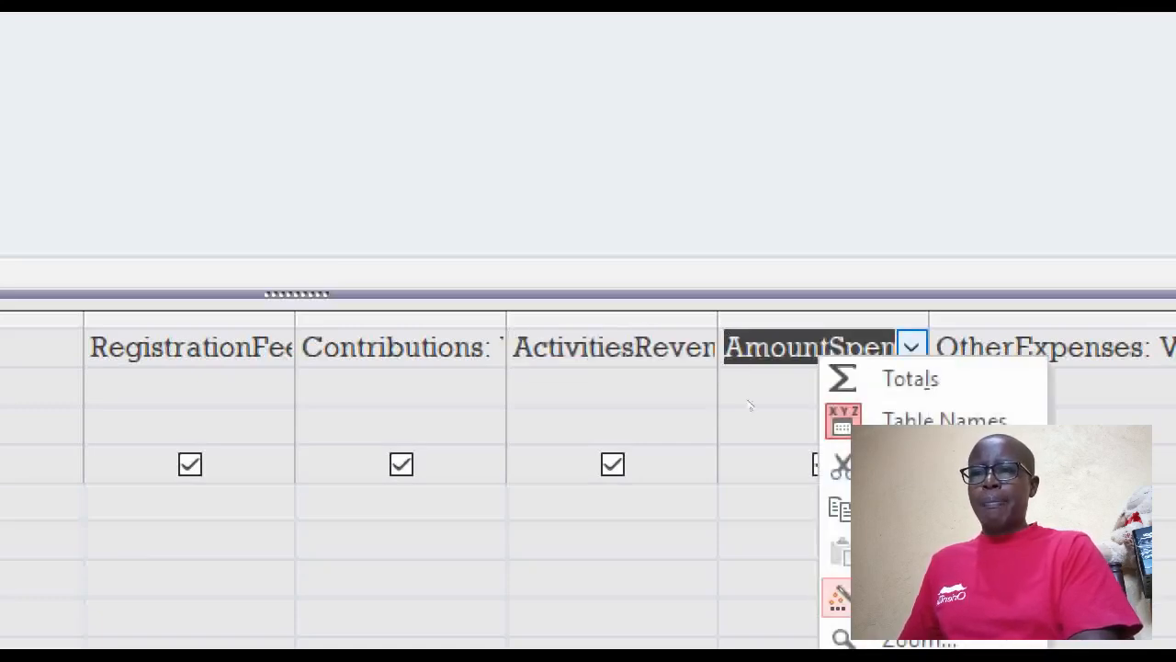
{"action": "key", "text": "Escape"}
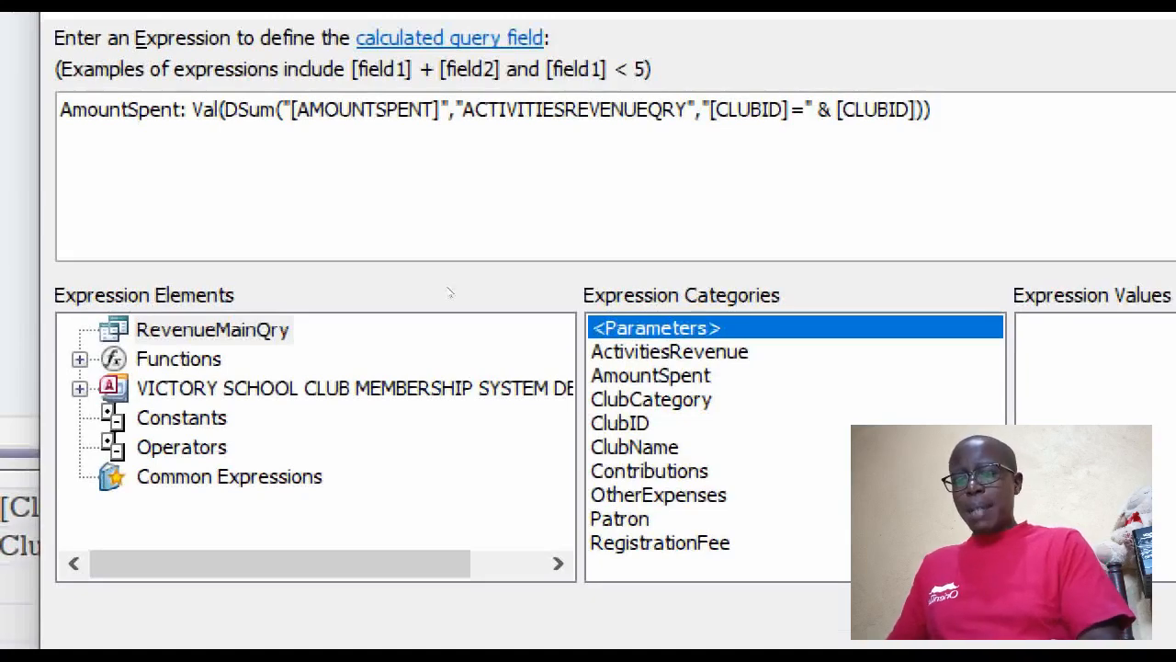
{"action": "type", "text": "NZ("}
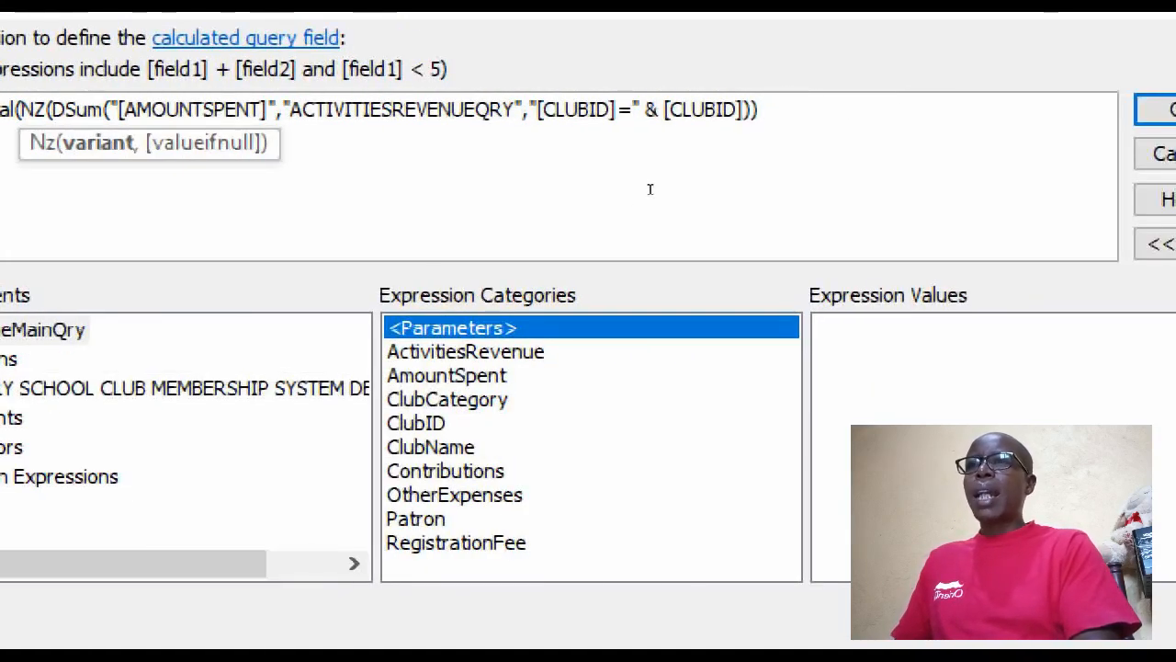
{"action": "left_click", "coordinate": [658, 187]}
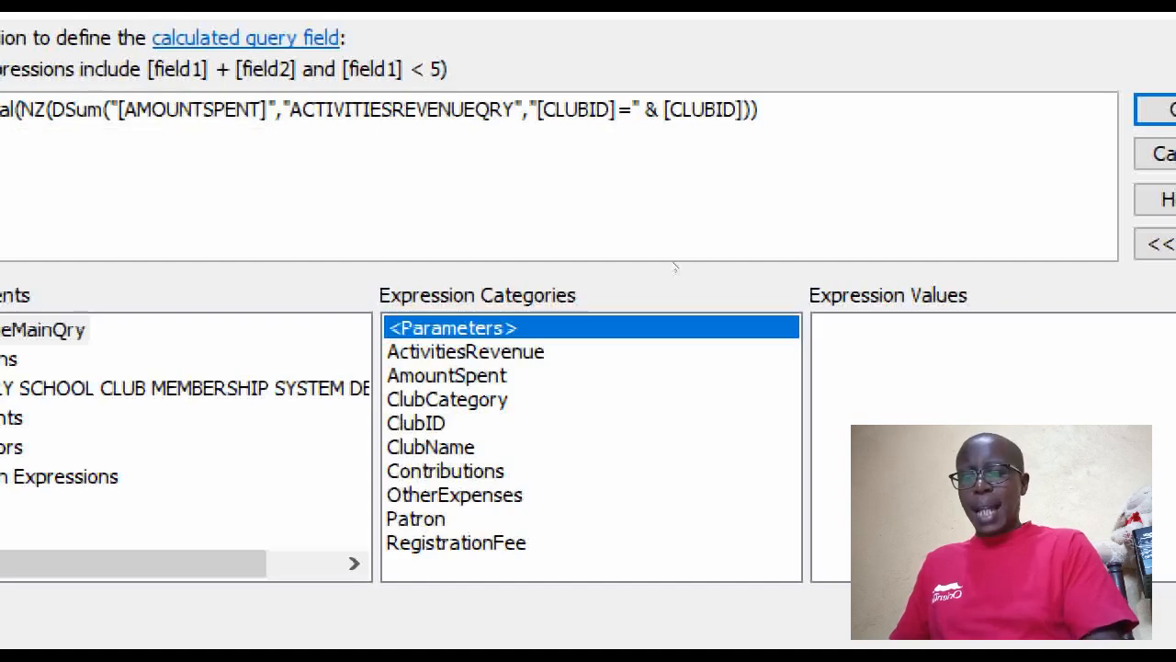
{"action": "type", "text": ","}
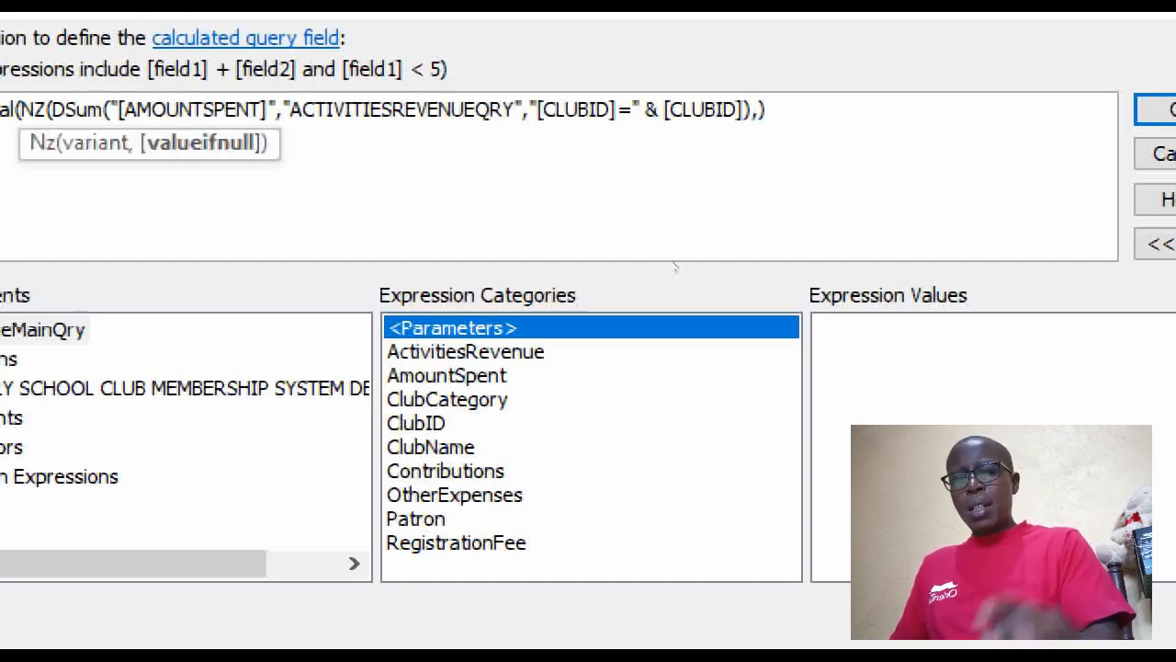
{"action": "type", "text": "0"}
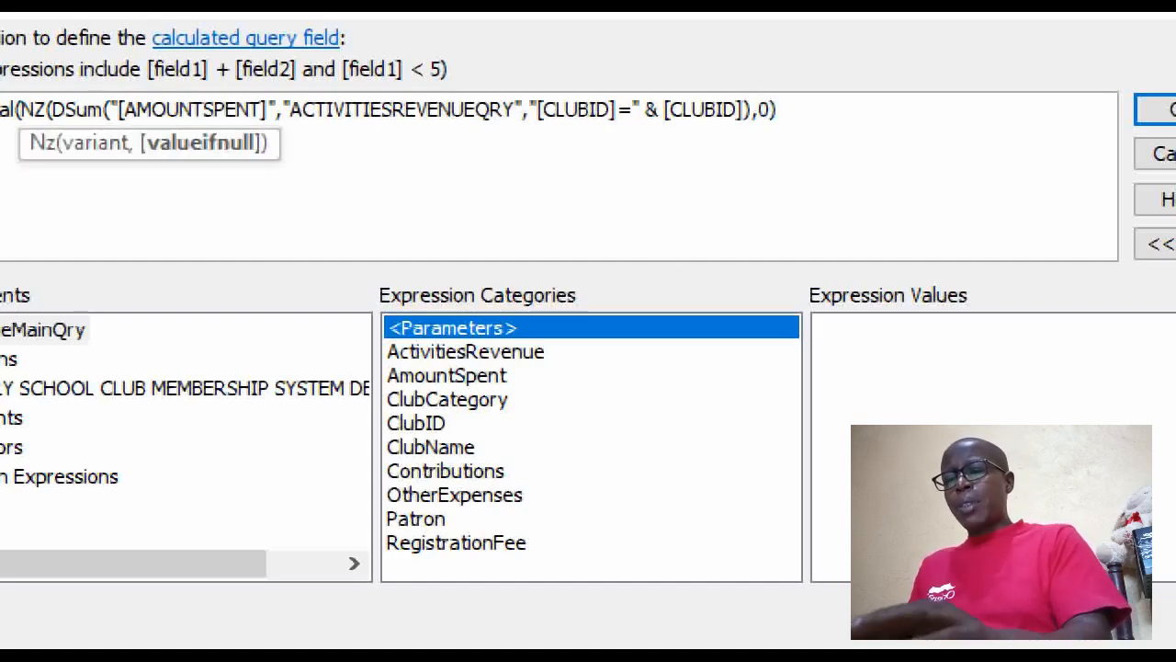
{"action": "type", "text": "))"}
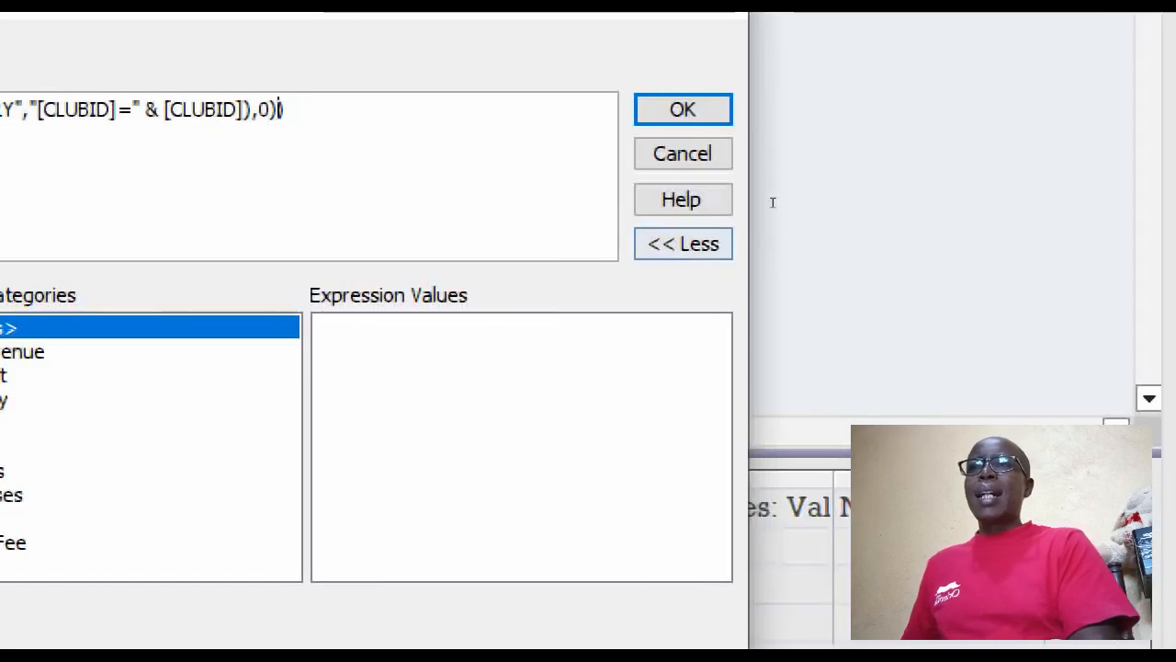
{"action": "key", "text": "Return"}
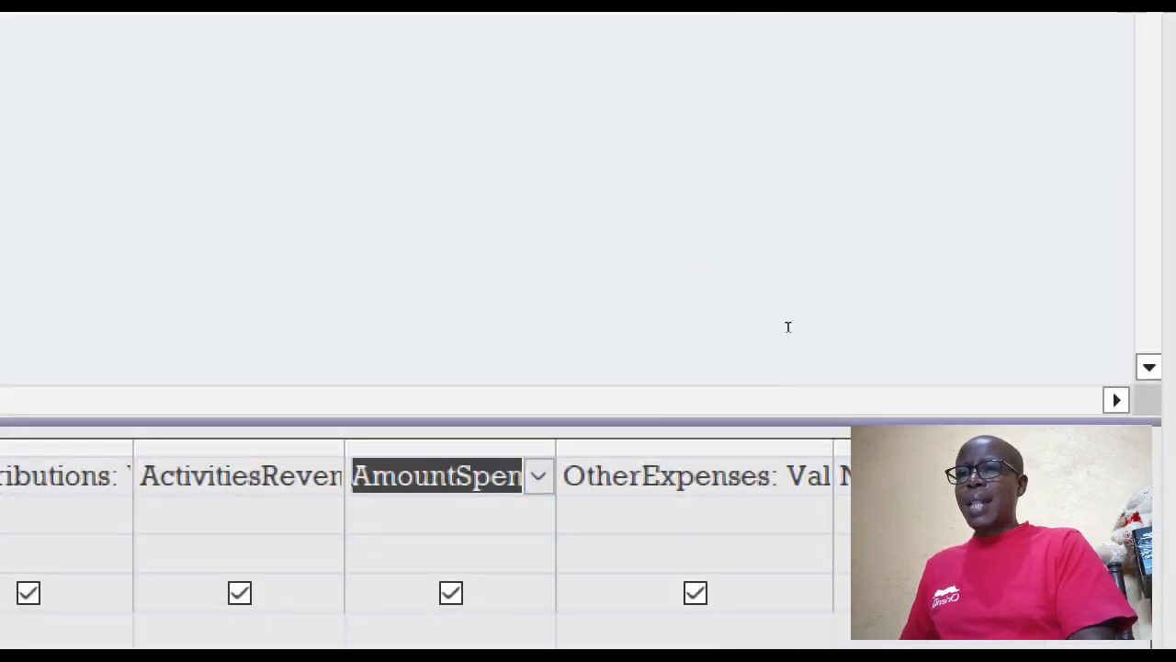
Step: Wrap the OtherExpenses field's DSum call in NZ( ,0) inside Val, accept the expression, and display the query results in Datasheet view
{"action": "right_click", "coordinate": [645, 476]}
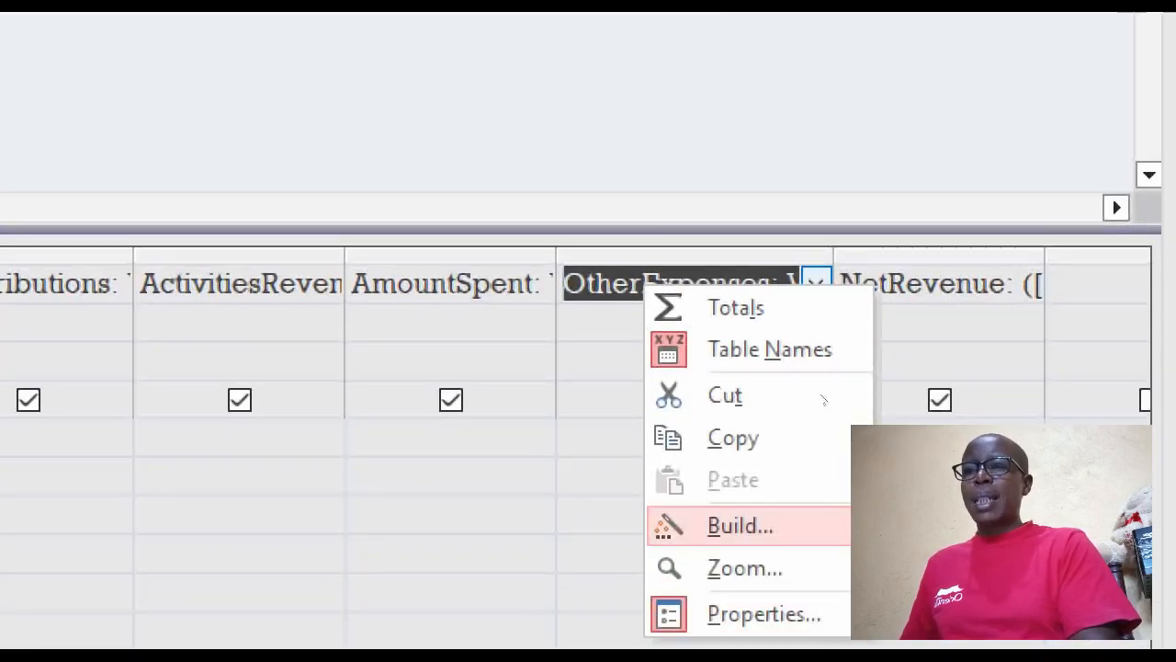
{"action": "left_click", "coordinate": [740, 589]}
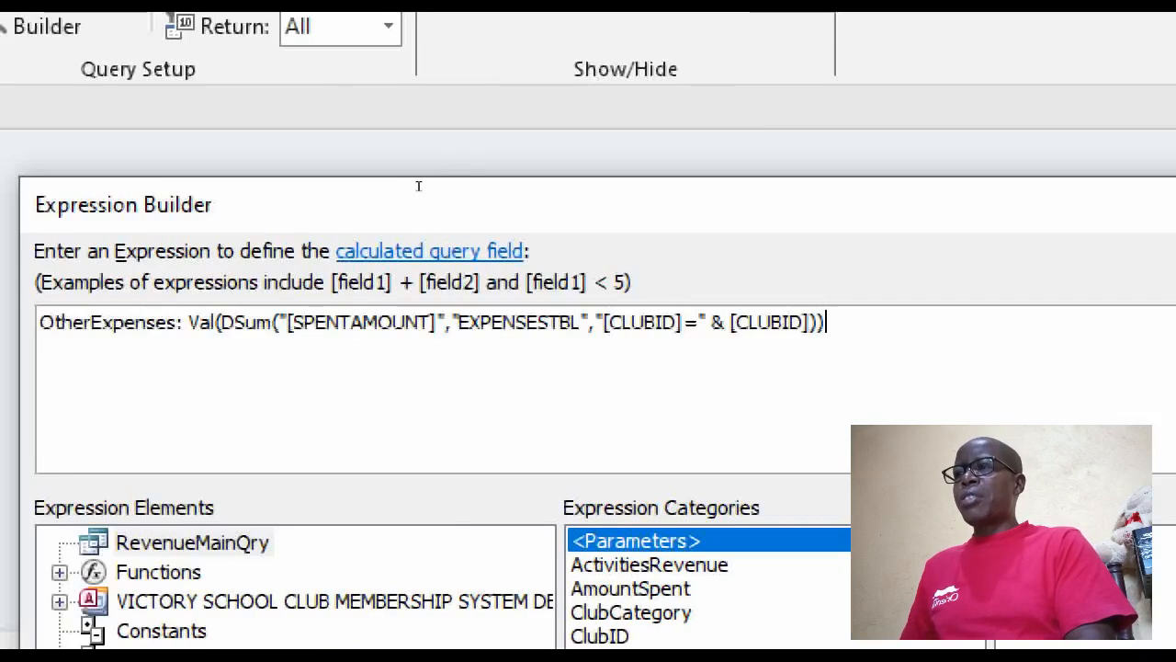
{"action": "left_click", "coordinate": [216, 322]}
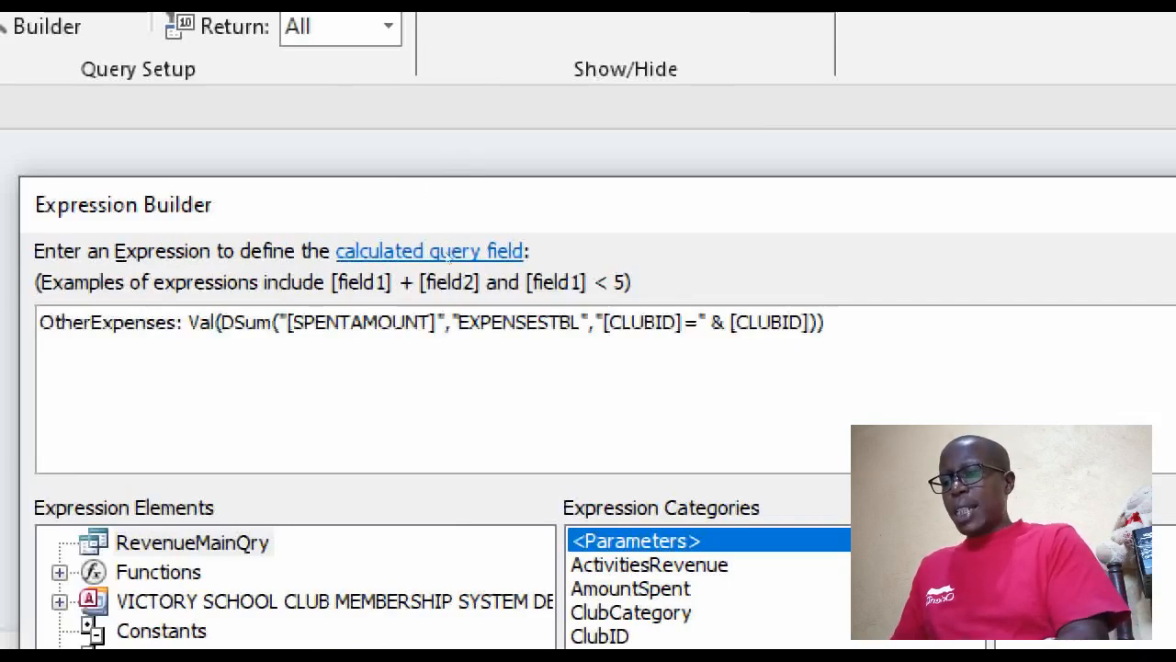
{"action": "type", "text": "NZ("}
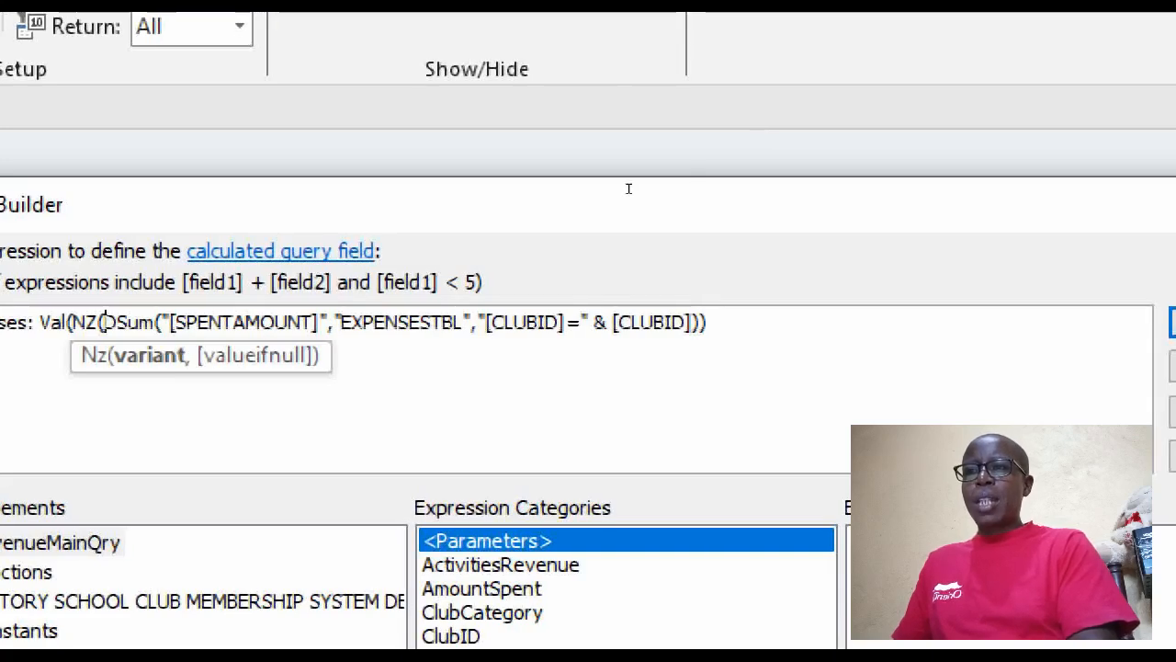
{"action": "left_click", "coordinate": [704, 323]}
{"action": "type", "text": ","}
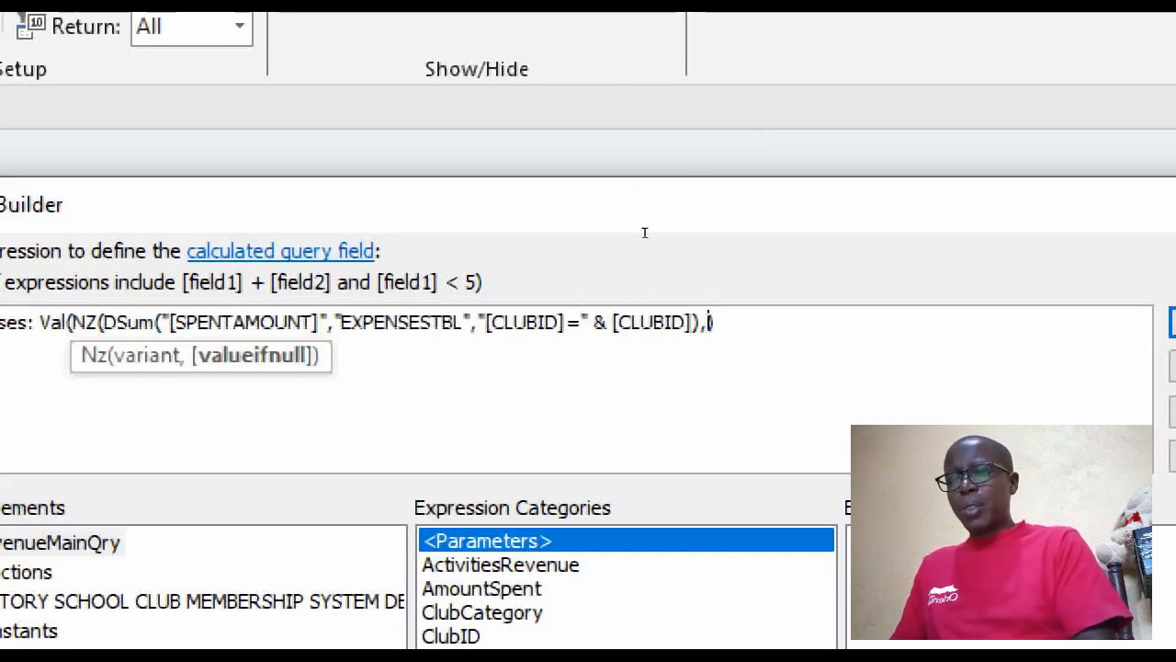
{"action": "type", "text": "0"}
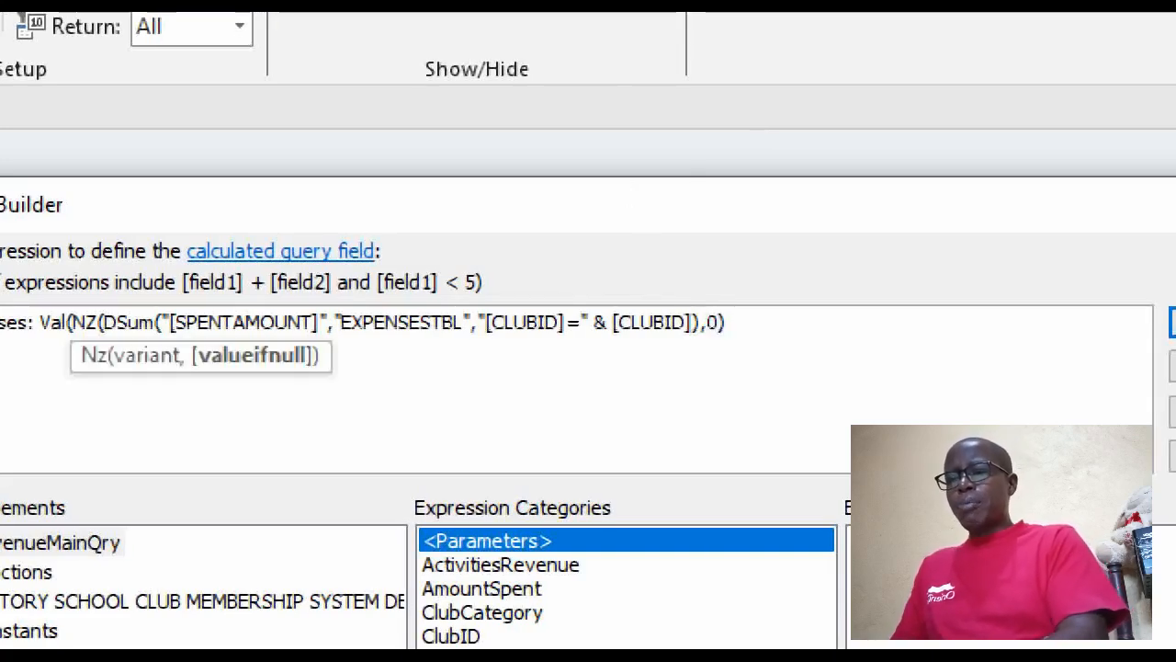
{"action": "type", "text": ")"}
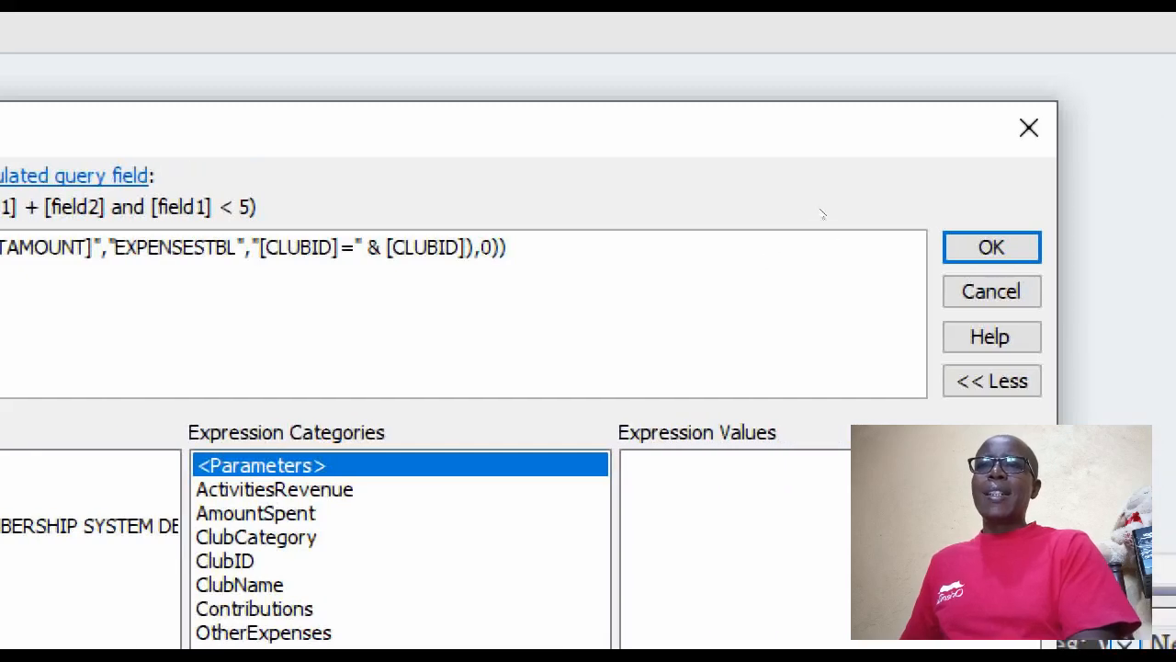
{"action": "key", "text": "Return"}
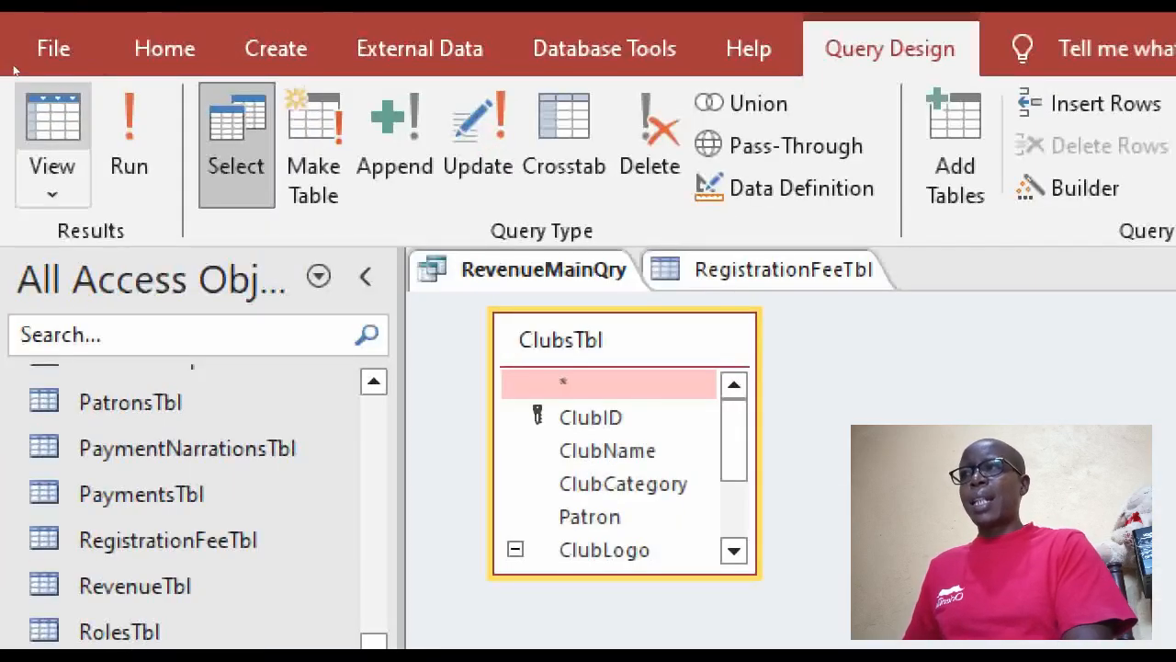
{"action": "left_click", "coordinate": [23, 90]}
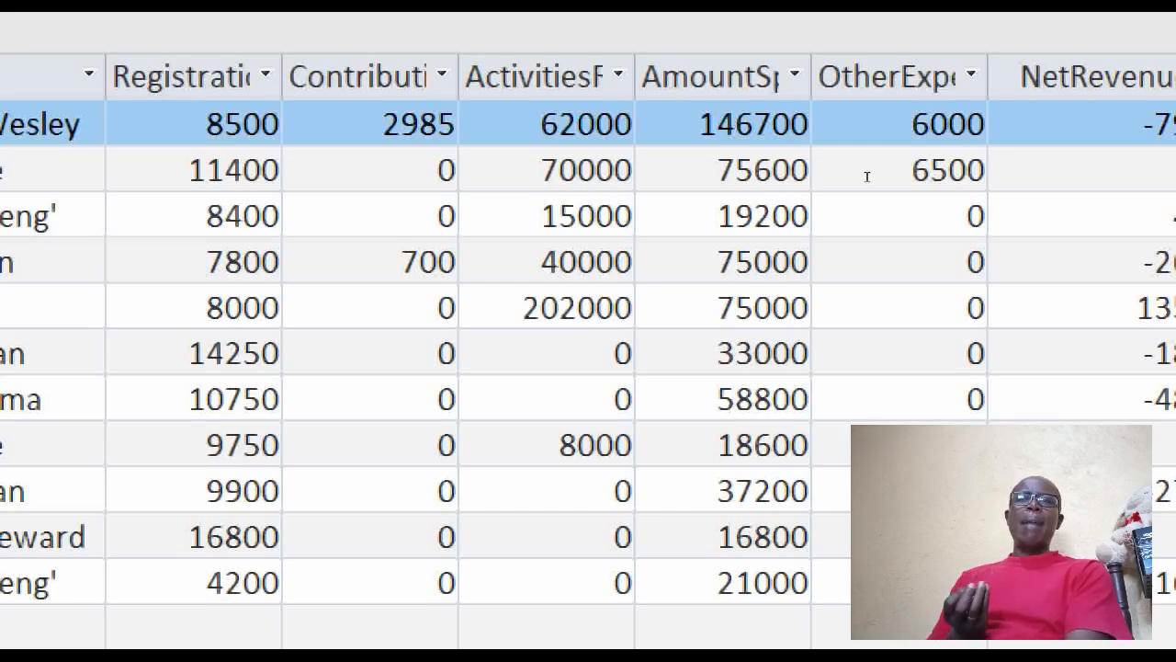
{"action": "key", "text": "Down"}
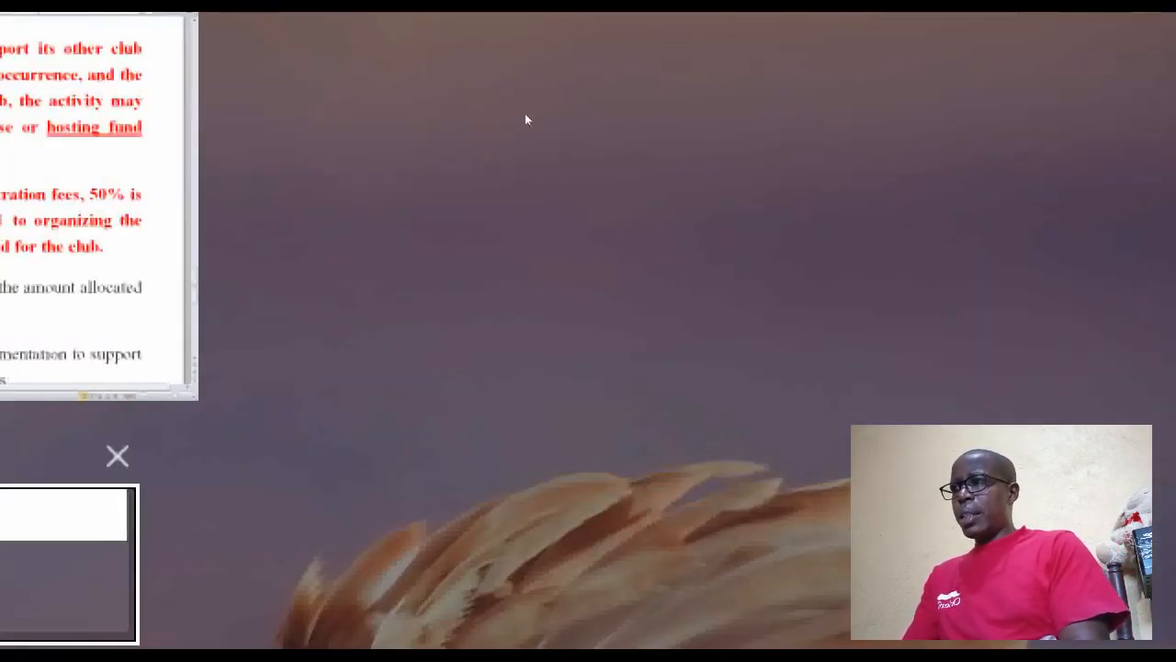
Step: Switch to the 451-3QP 2025 Word document, read the rules on allocating club revenue and the required system tasks, and return to Access
{"action": "key", "text": "alt+Tab"}
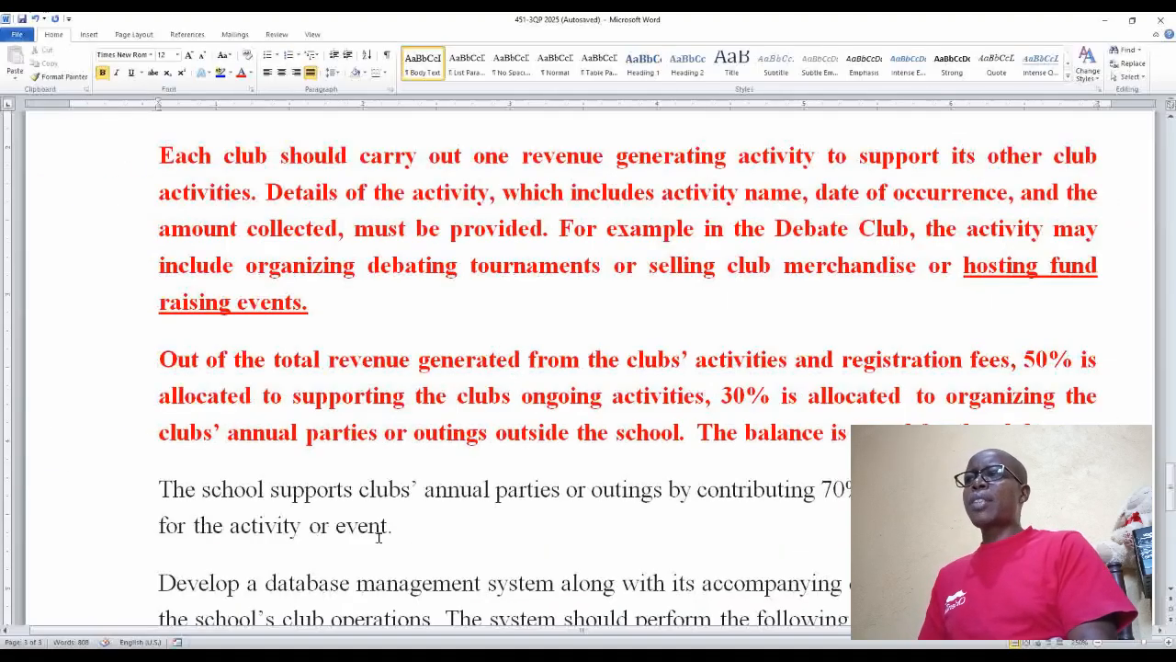
{"action": "left_click", "coordinate": [280, 434]}
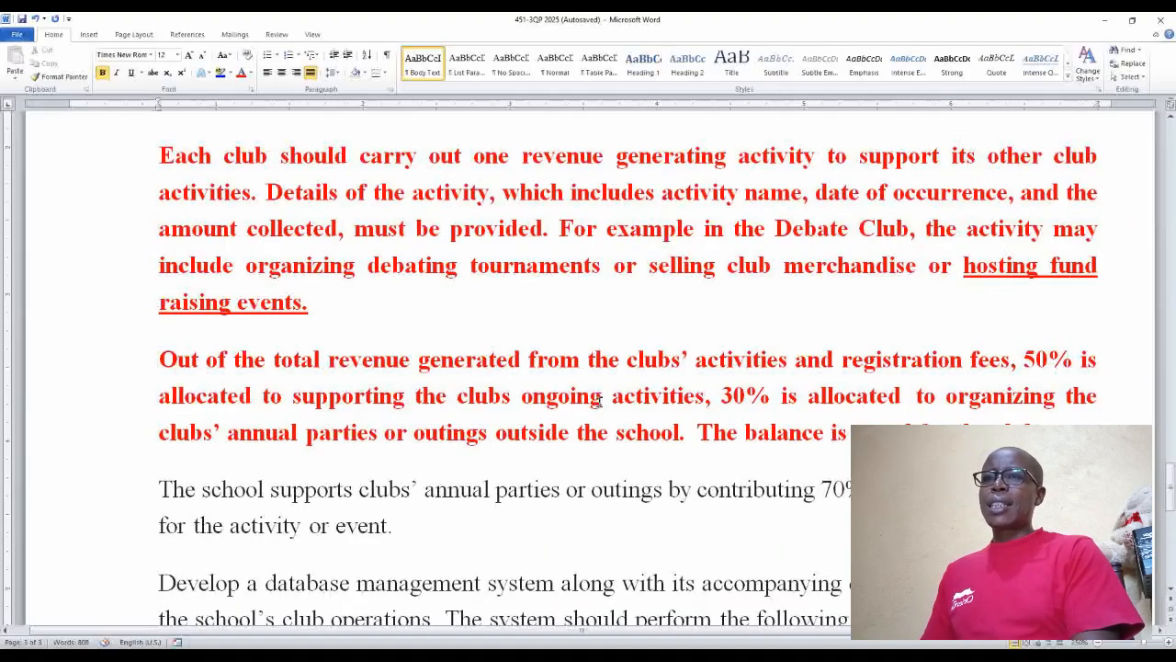
{"action": "key", "text": "Down"}
{"action": "key", "text": "Down"}
{"action": "key", "text": "Down"}
{"action": "key", "text": "Down"}
{"action": "key", "text": "Down"}
{"action": "key", "text": "Down"}
{"action": "key", "text": "Down"}
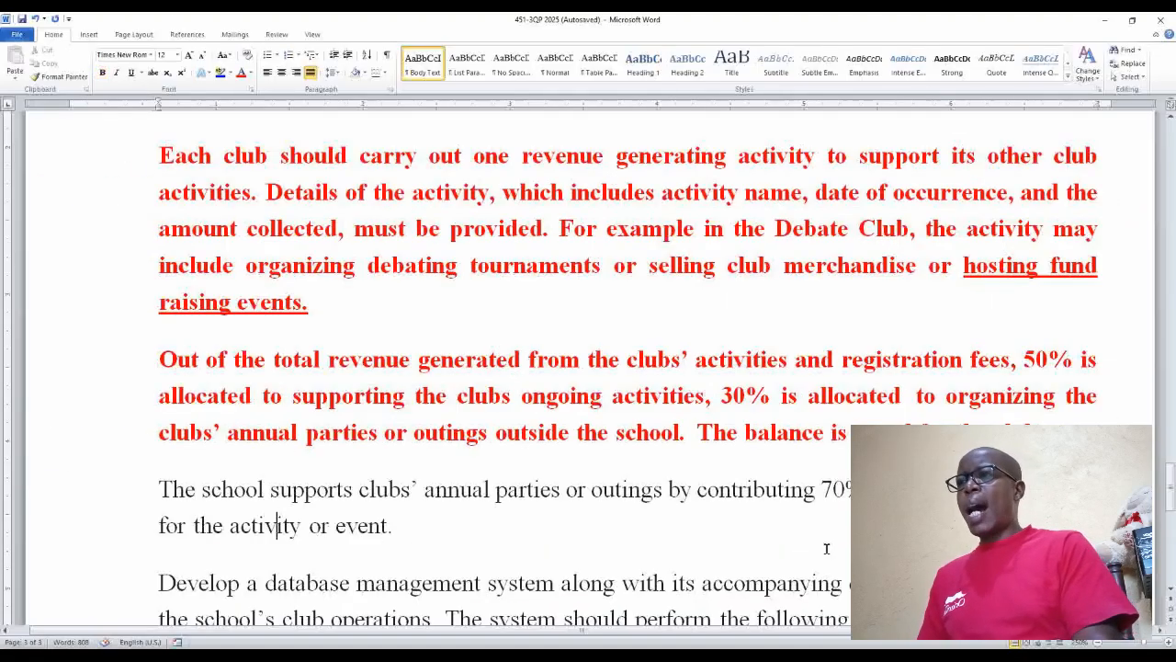
{"action": "key", "text": "Down"}
{"action": "key", "text": "Down"}
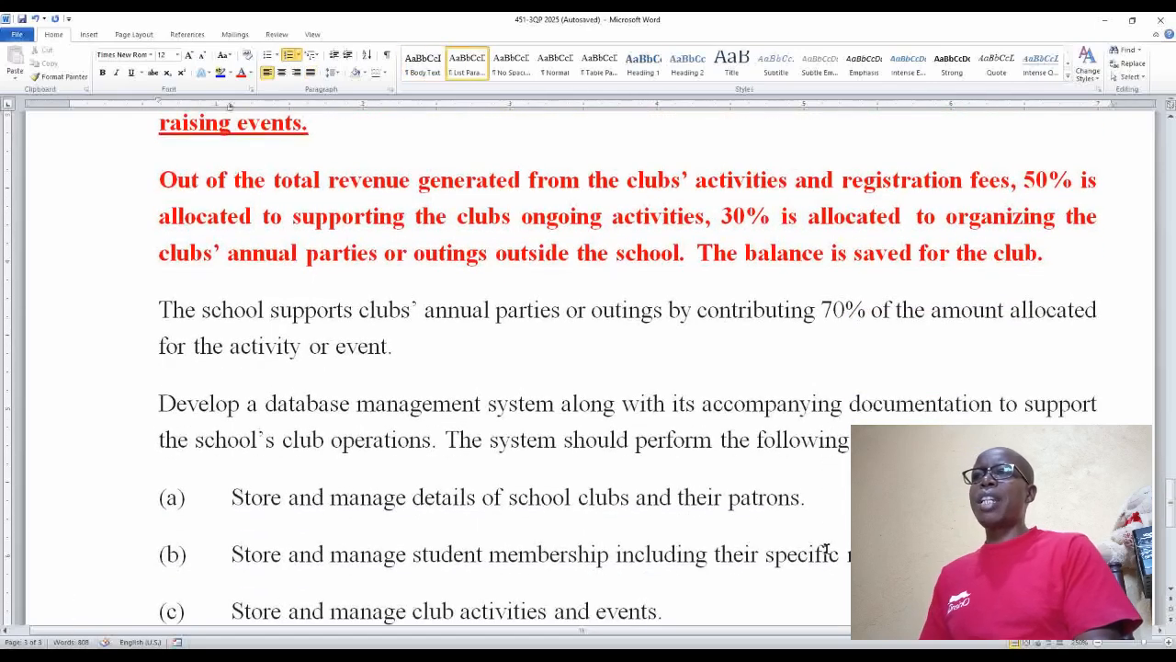
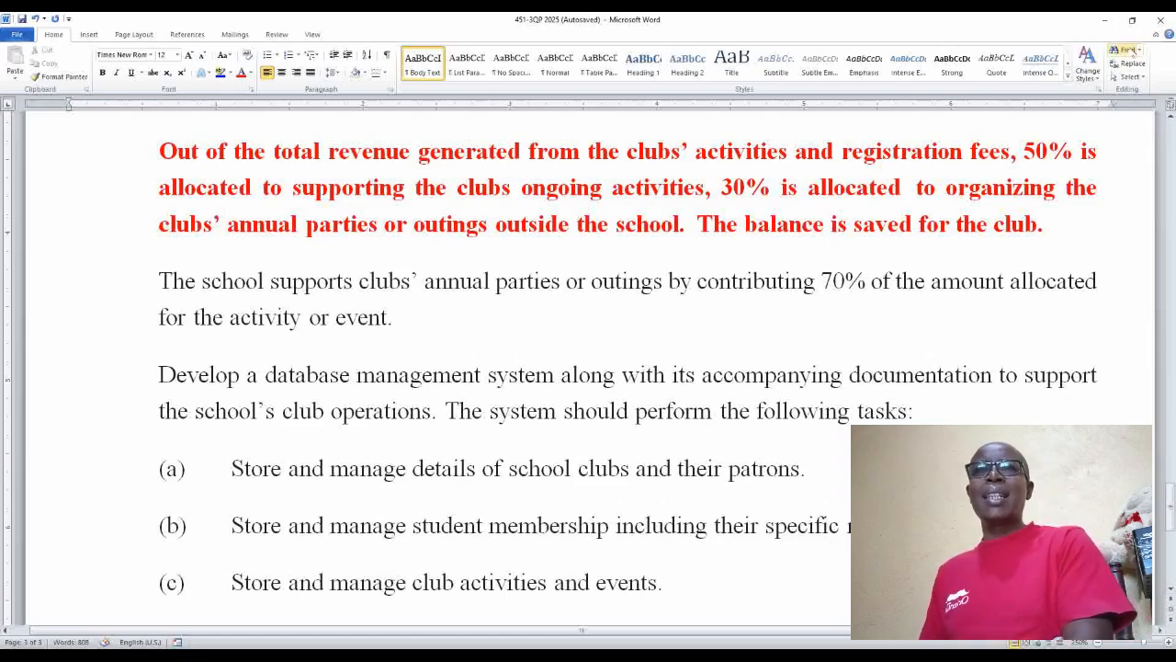
{"action": "left_click", "coordinate": [1105, 20]}
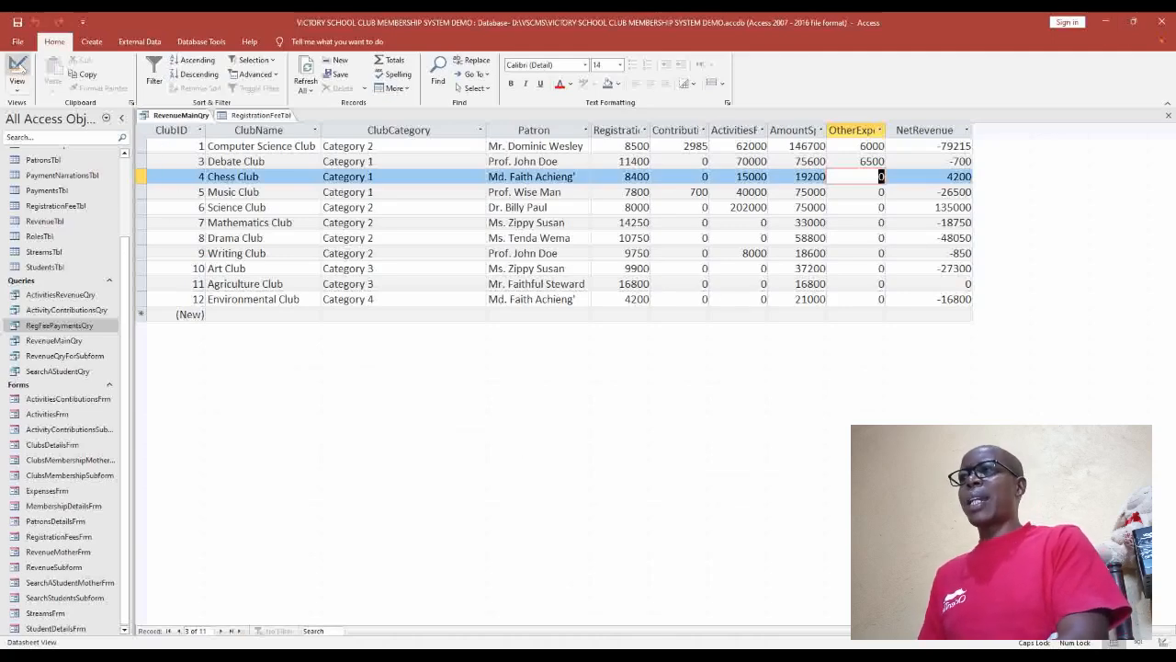
Step: In Design view, try to add a calculated field with the expression 50%*[NetRevenue] after the NetRevenue field
{"action": "left_click", "coordinate": [17, 66]}
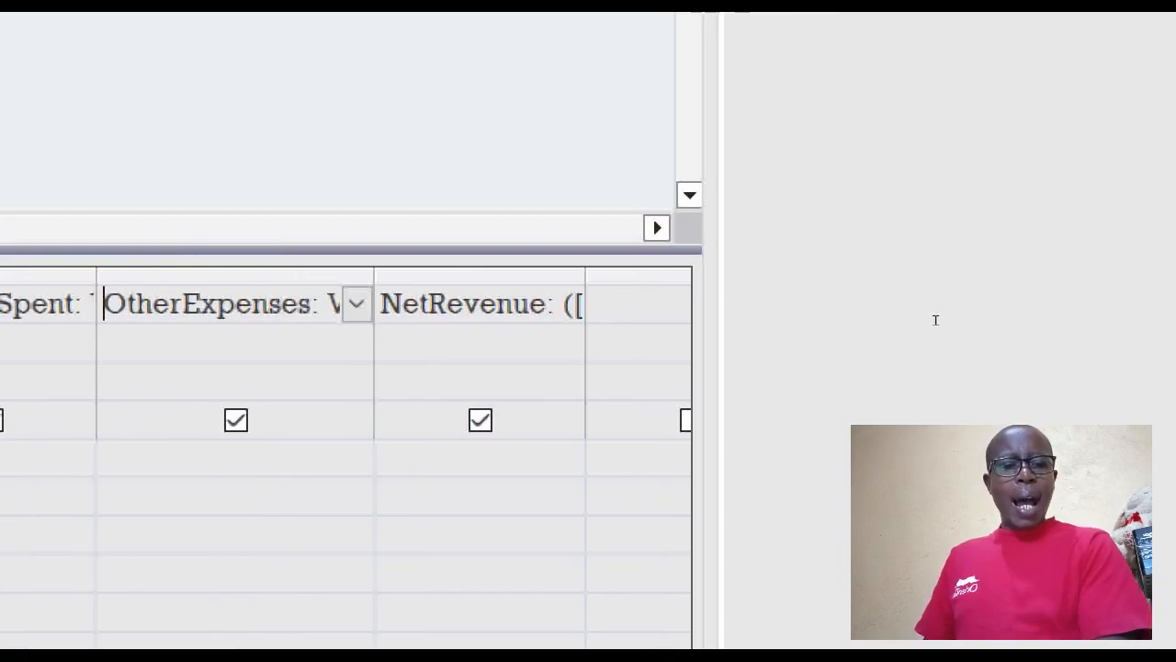
{"action": "left_click", "coordinate": [635, 304]}
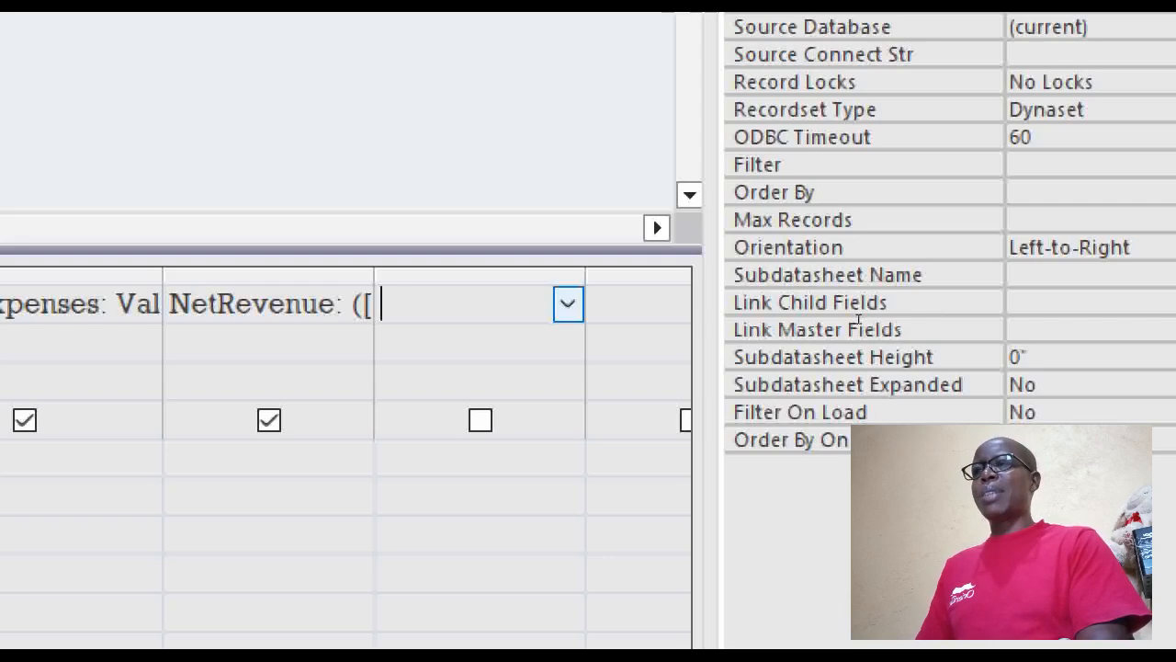
{"action": "right_click", "coordinate": [395, 302]}
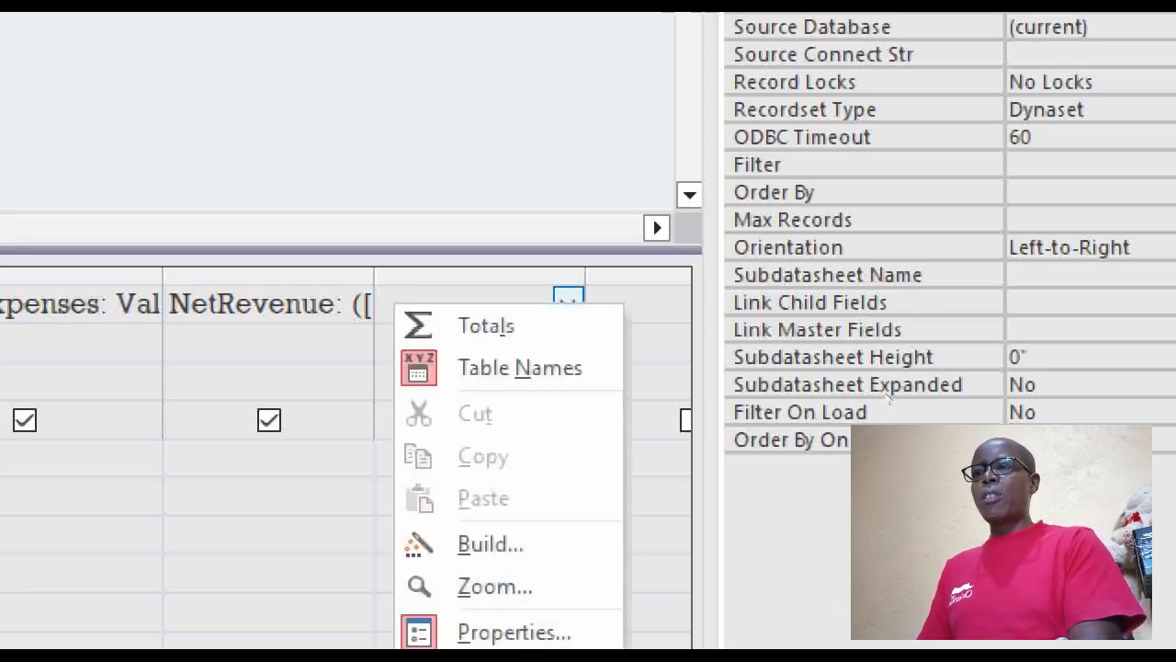
{"action": "left_click", "coordinate": [478, 544]}
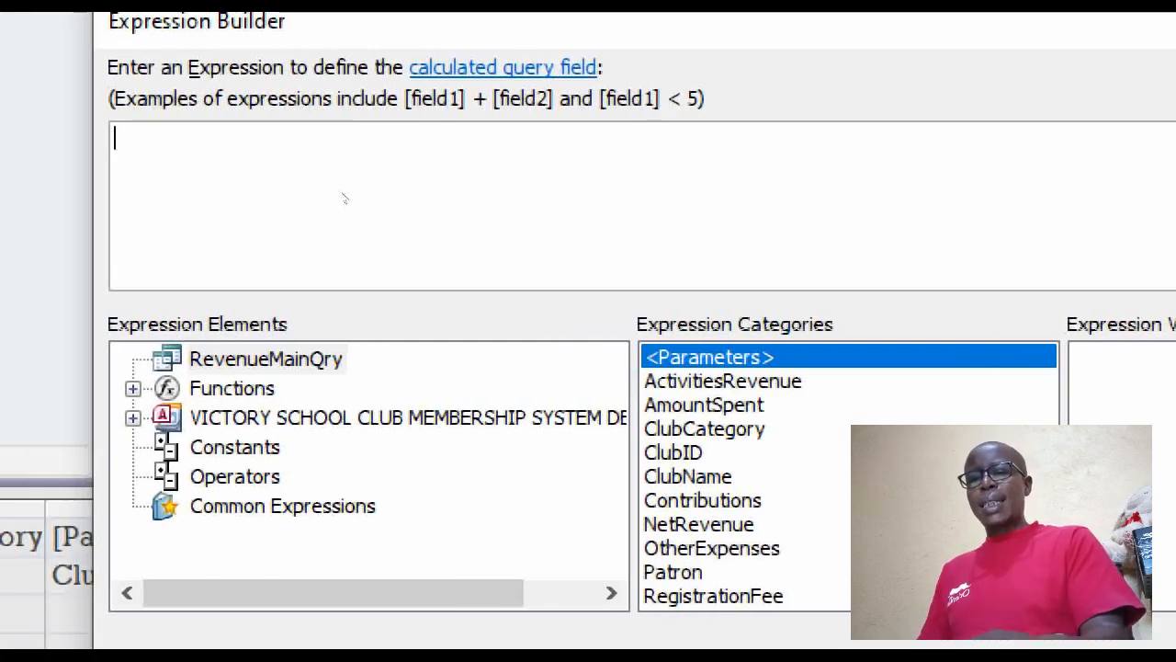
{"action": "type", "text": "50"}
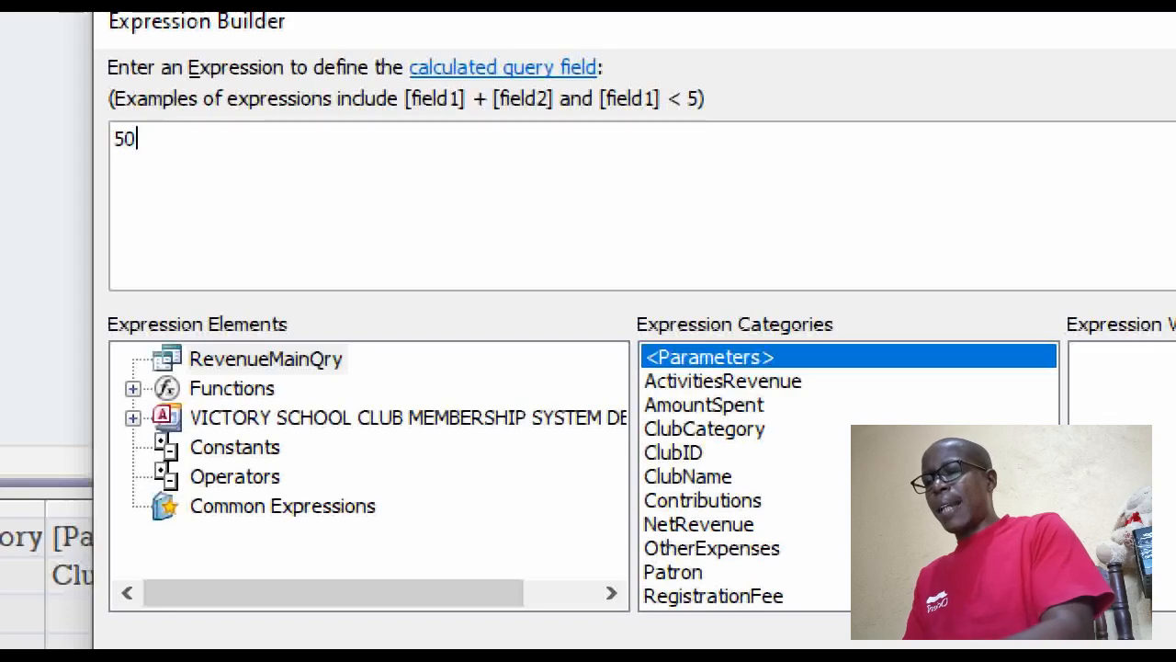
{"action": "type", "text": "%"}
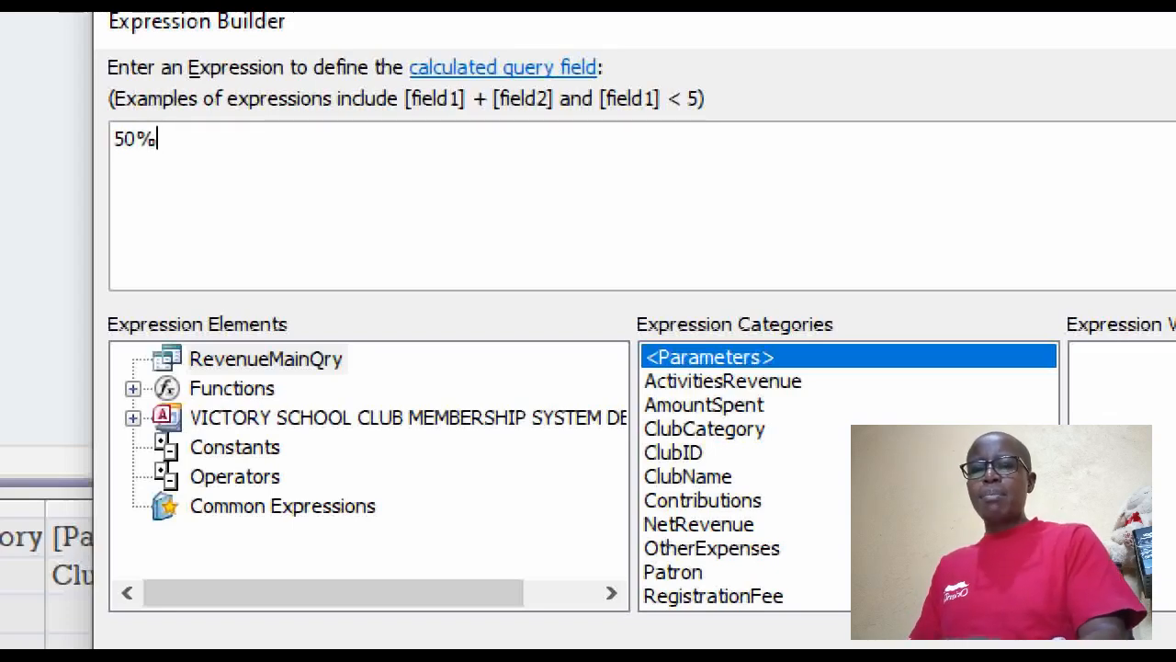
{"action": "type", "text": "*"}
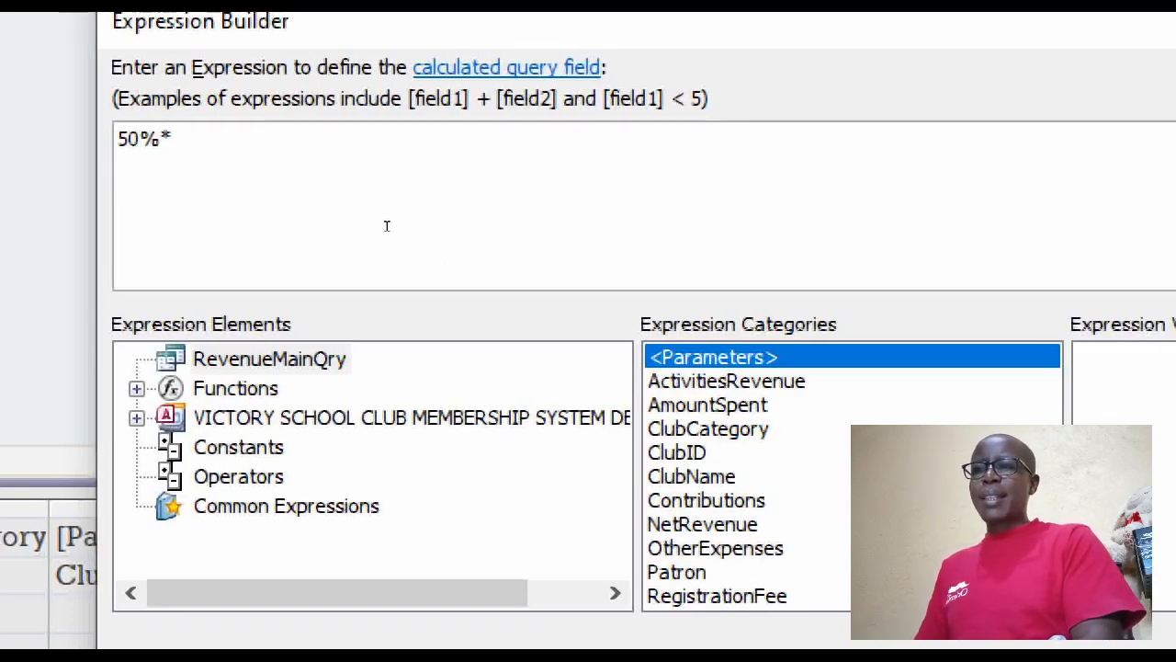
{"action": "left_click", "coordinate": [699, 525]}
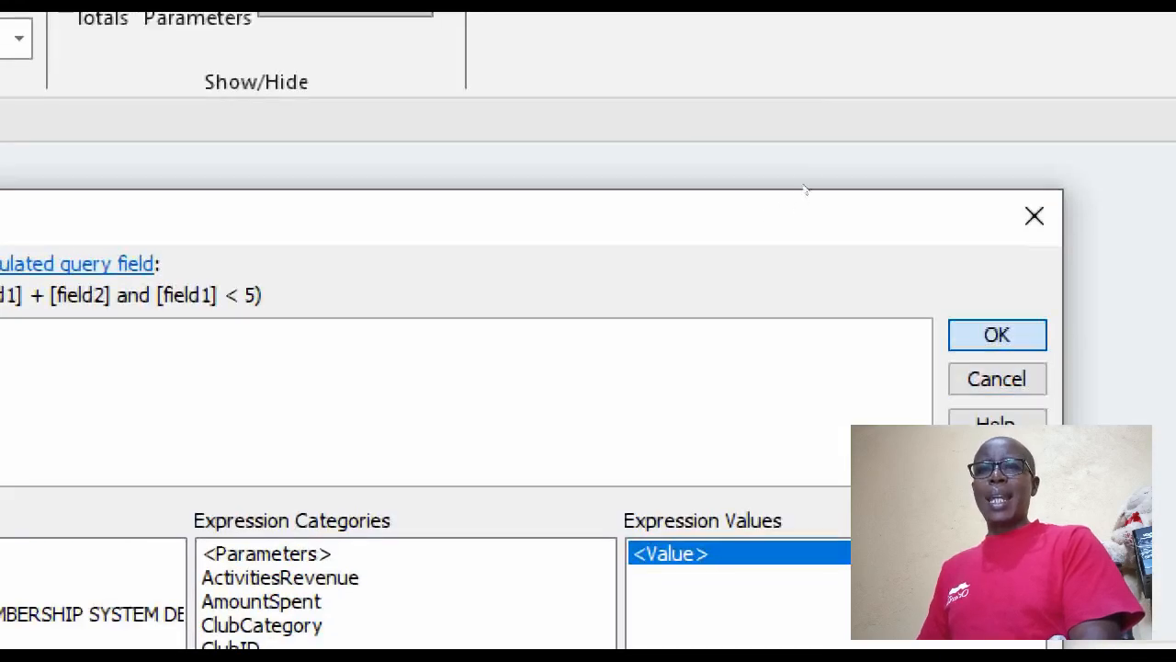
{"action": "key", "text": "Return"}
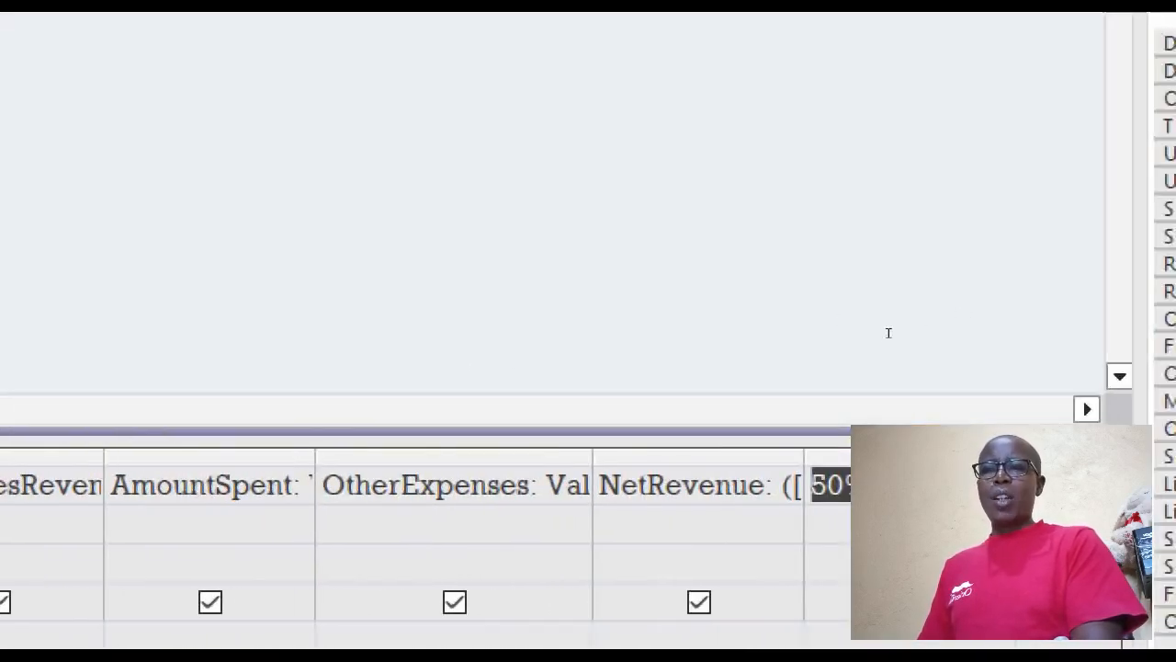
{"action": "key", "text": "Return"}
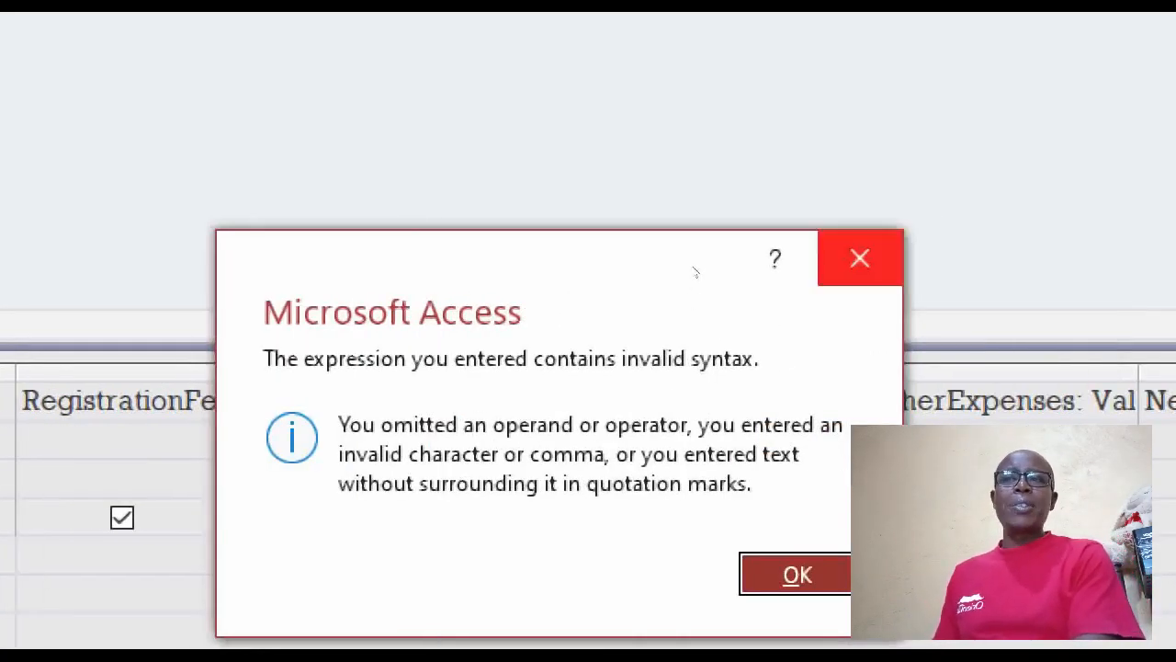
Step: Replace 50% with 0.5 in the new field's expression, accept it, and name the field SupportToClubsActivities
{"action": "key", "text": "Return"}
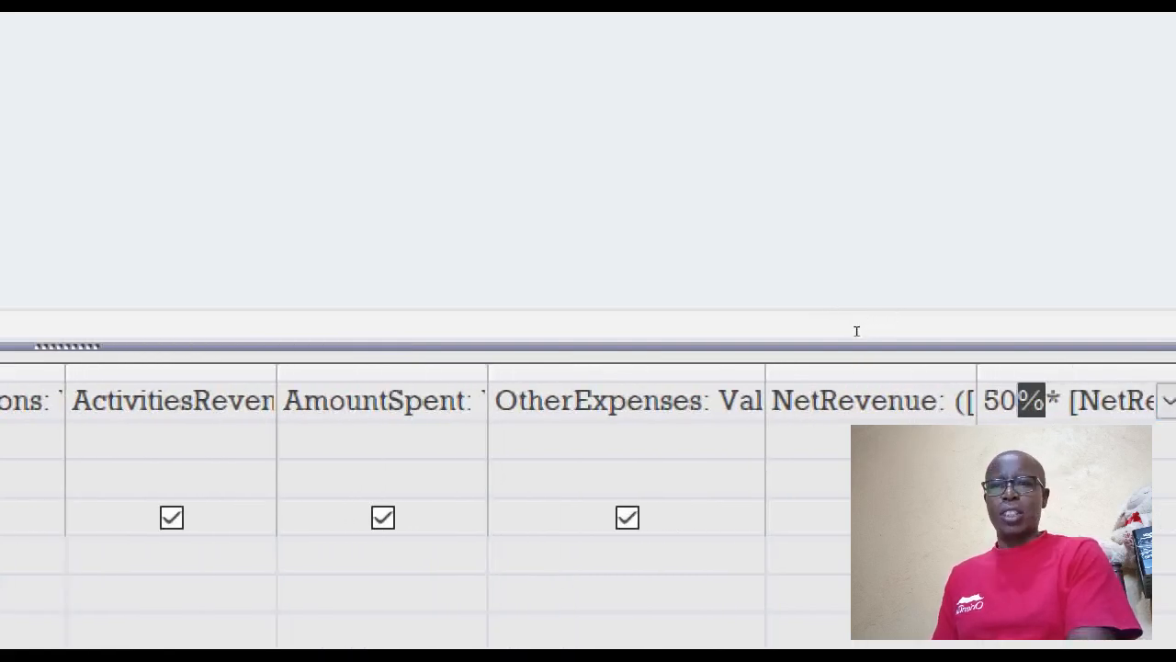
{"action": "key", "text": "Delete"}
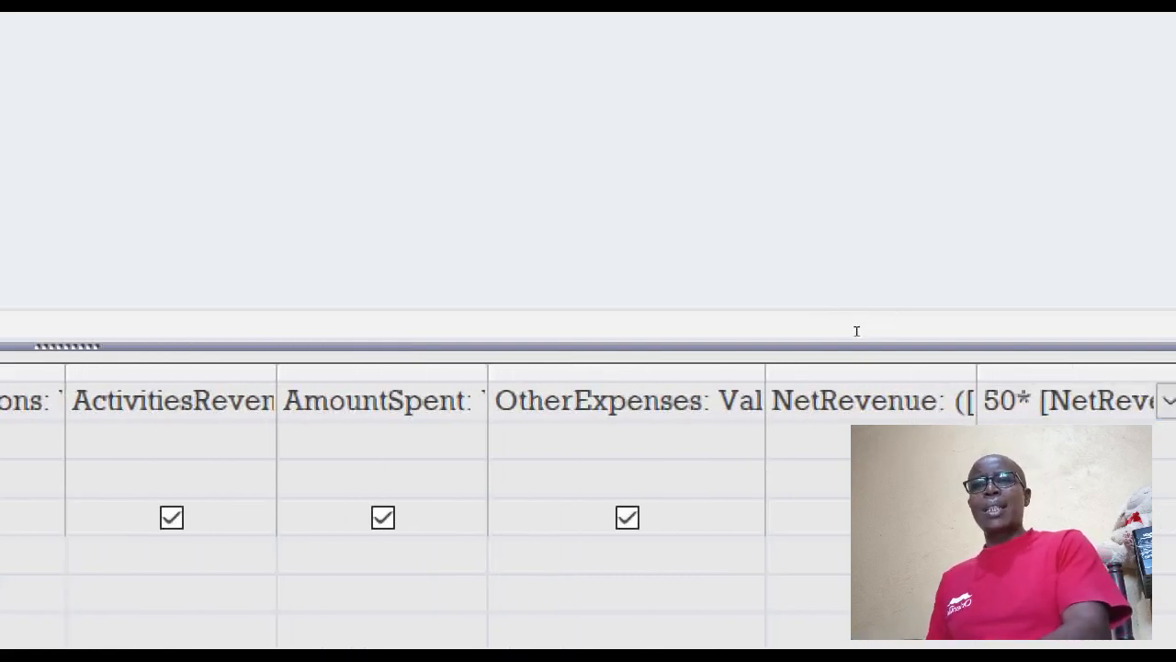
{"action": "key", "text": "BackSpace"}
{"action": "key", "text": "BackSpace"}
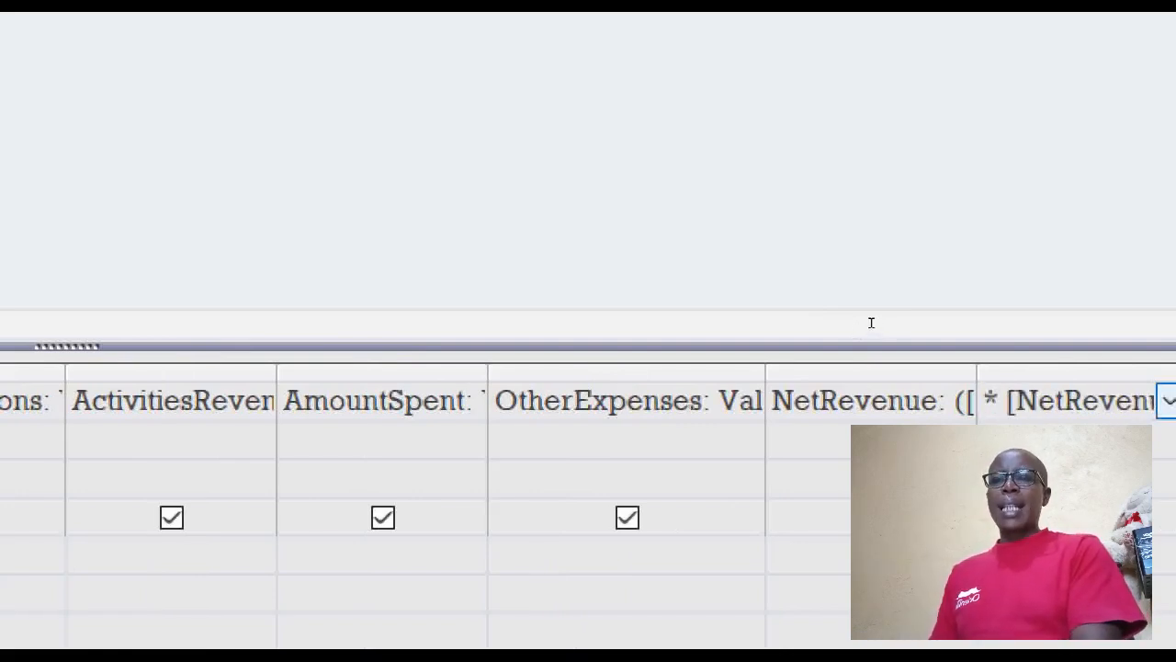
{"action": "right_click", "coordinate": [871, 323]}
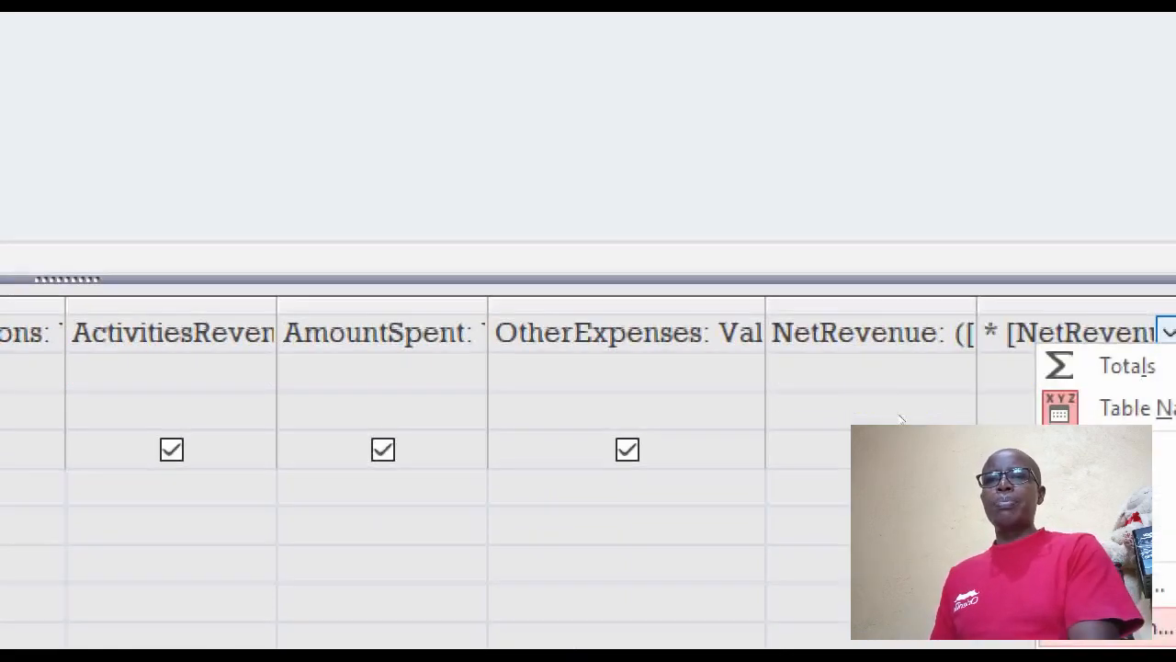
{"action": "left_click", "coordinate": [900, 403]}
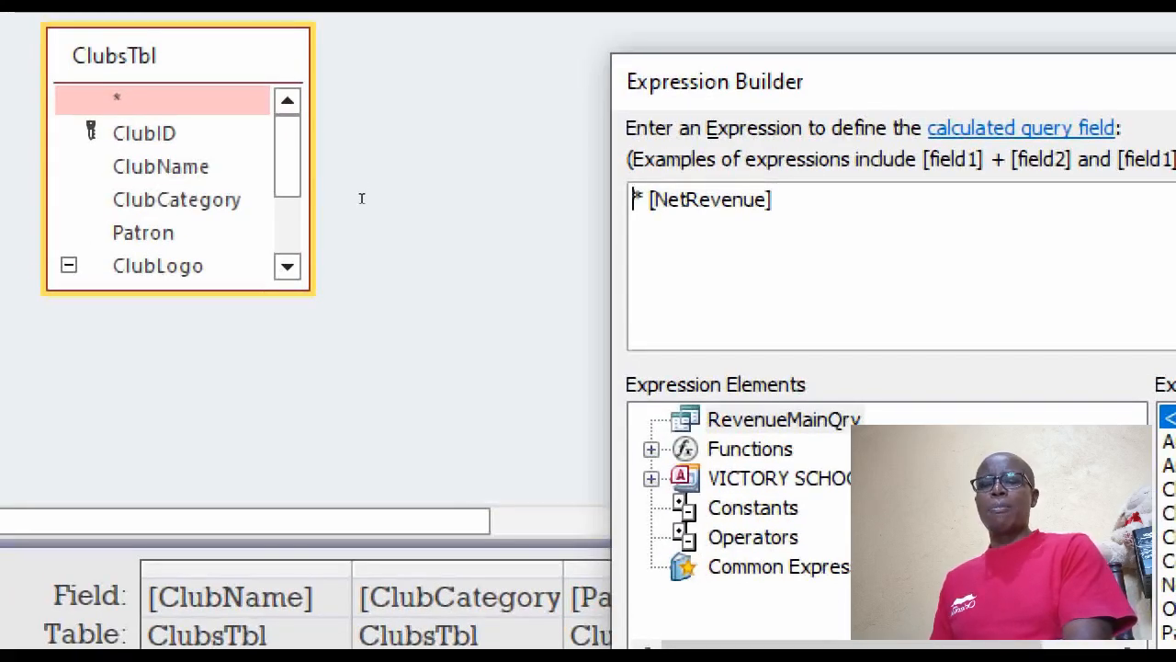
{"action": "type", "text": "0.5"}
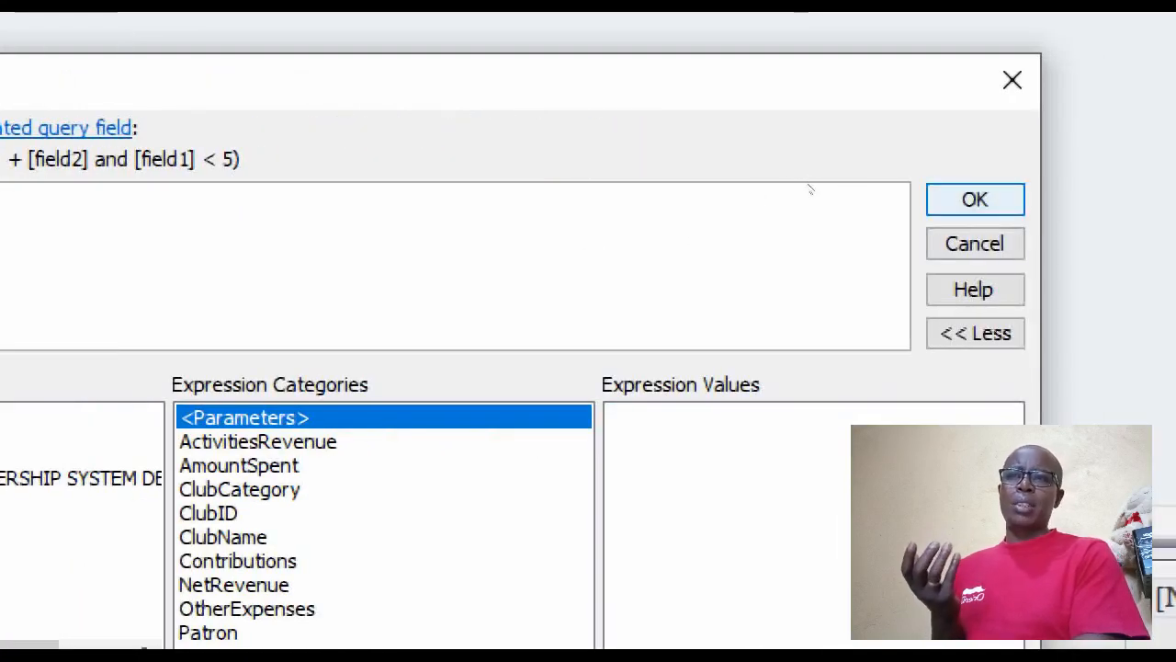
{"action": "key", "text": "Return"}
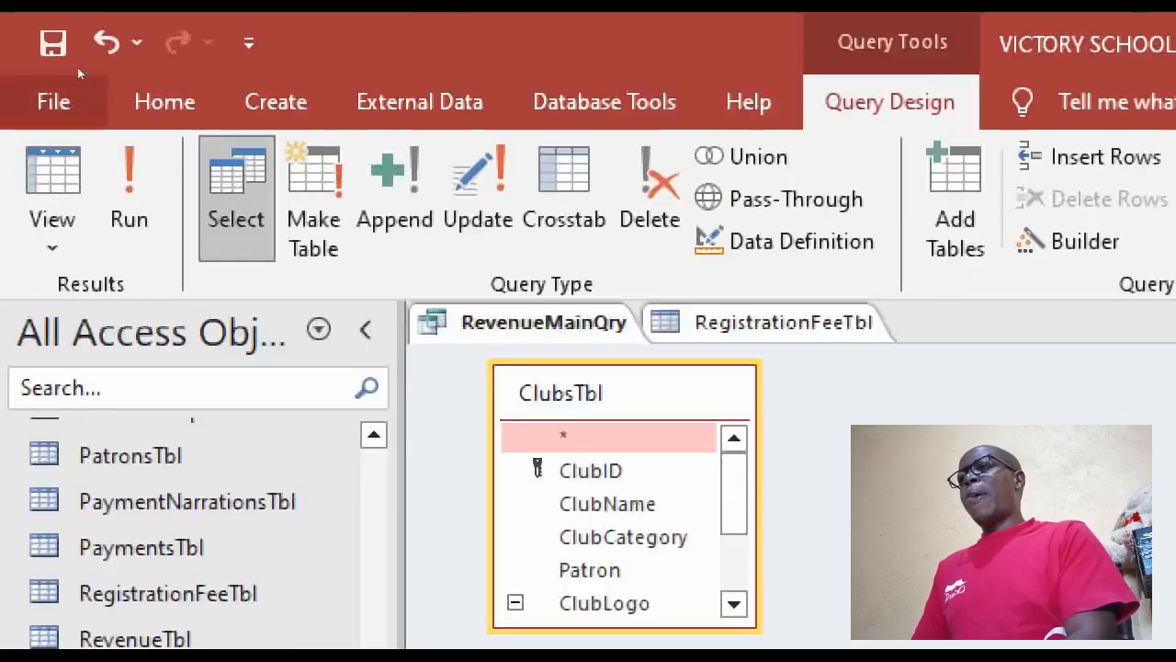
Step: Display the query results in Datasheet view and fit the SupportToClubsActivities column's width to its contents
{"action": "left_click", "coordinate": [52, 174]}
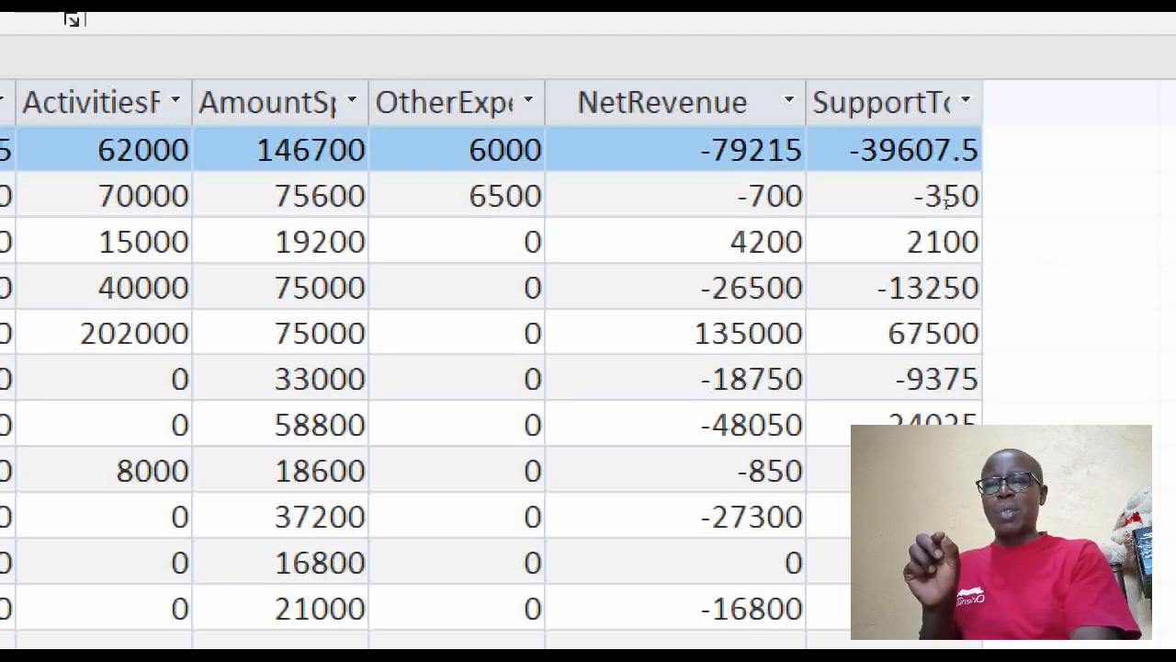
{"action": "double_click", "coordinate": [749, 334]}
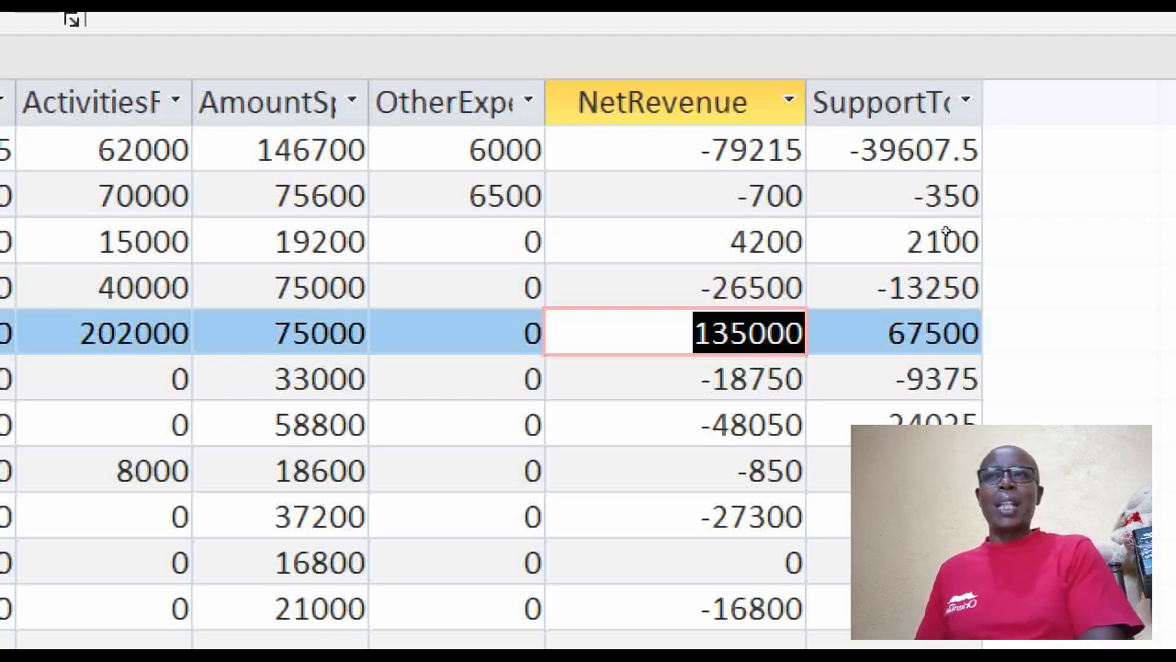
{"action": "double_click", "coordinate": [993, 130]}
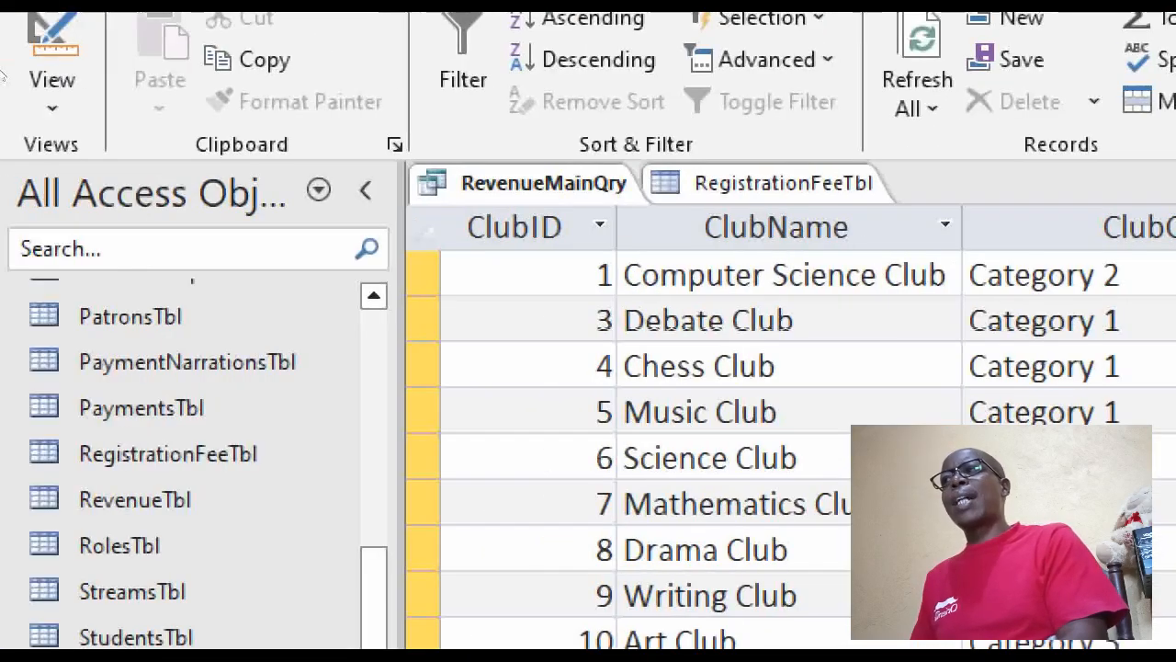
Step: Open the SupportToClubsActivities expression in the Expression Builder and insert IIF( before 0.5*[NetRevenue]
{"action": "left_click", "coordinate": [18, 65]}
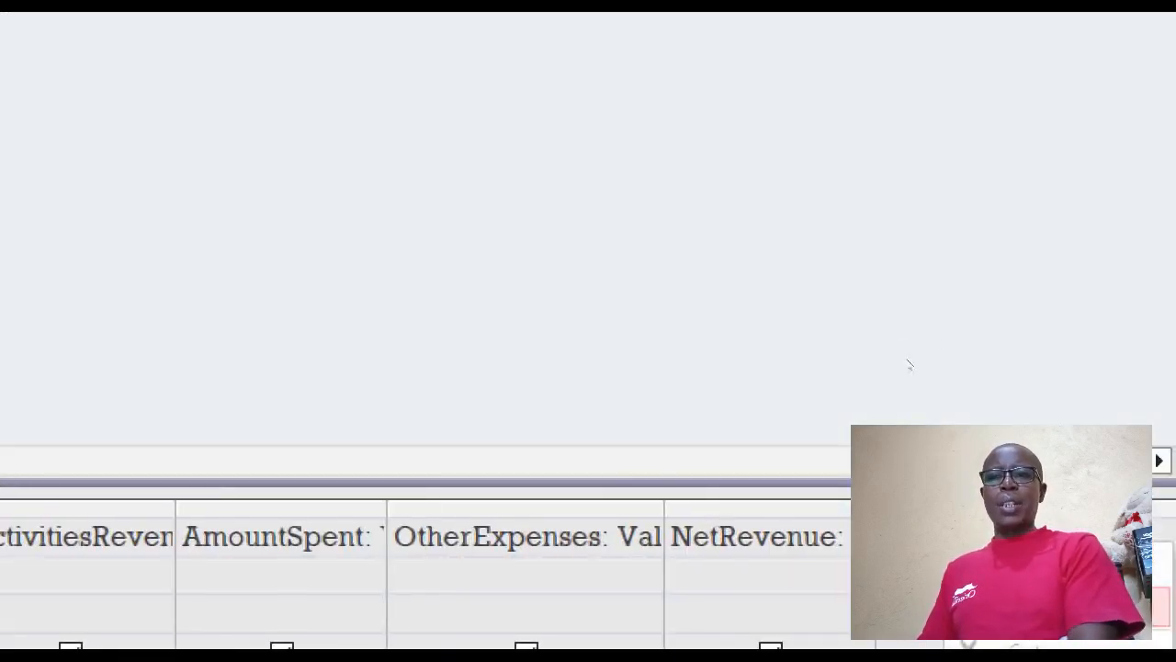
{"action": "left_click", "coordinate": [908, 406]}
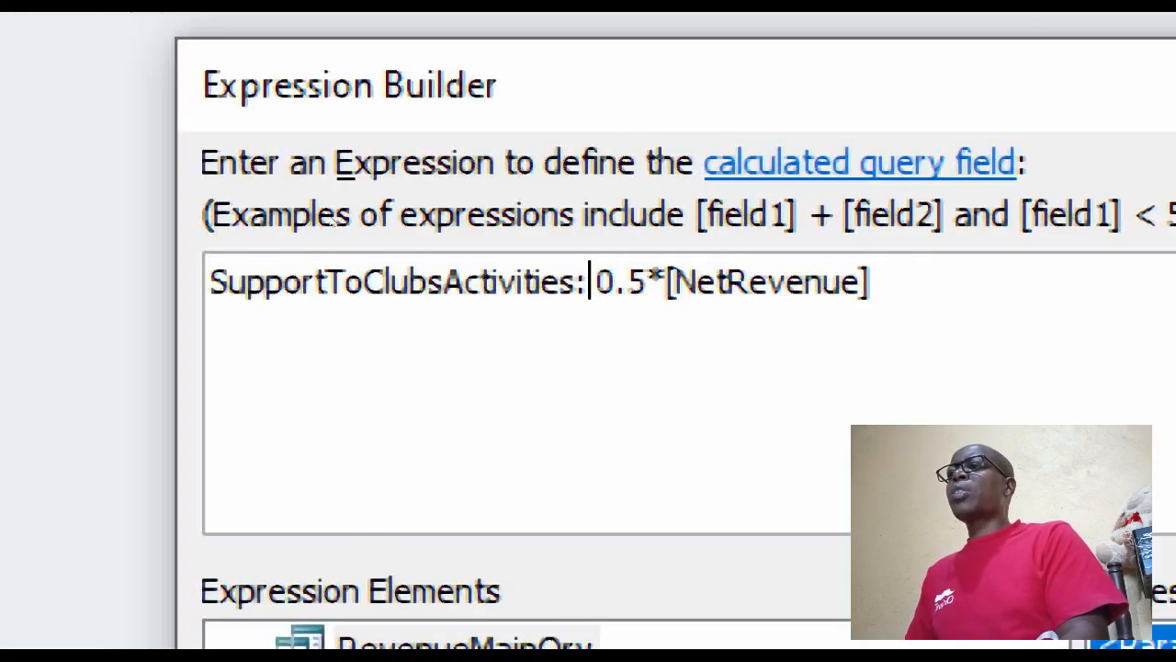
{"action": "key", "text": "End"}
{"action": "left_click_drag", "start_coordinate": [494, 188], "coordinate": [436, 188]}
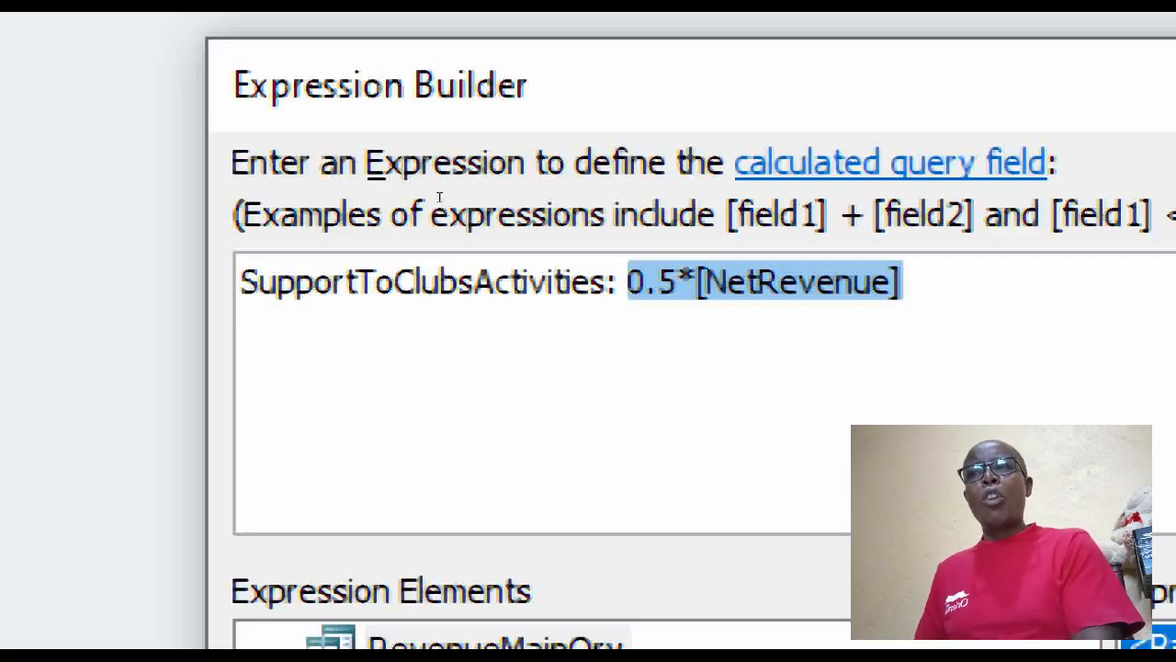
{"action": "key", "text": "Left"}
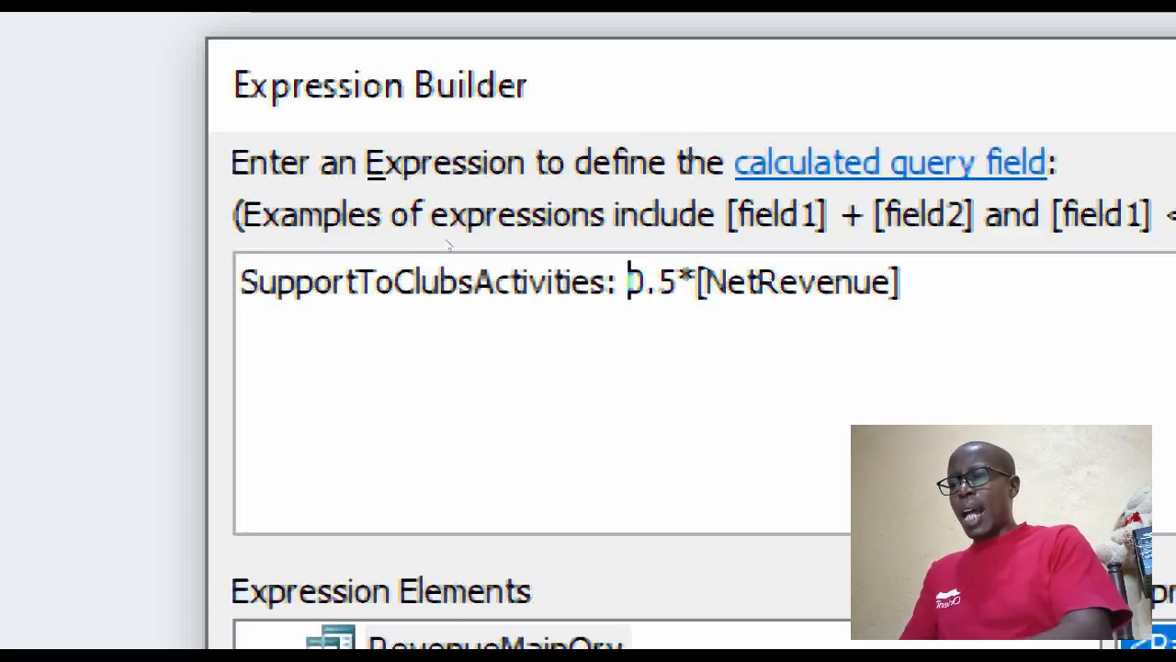
{"action": "type", "text": "iif"}
{"action": "key", "text": "BackSpace"}
{"action": "key", "text": "BackSpace"}
{"action": "key", "text": "BackSpace"}
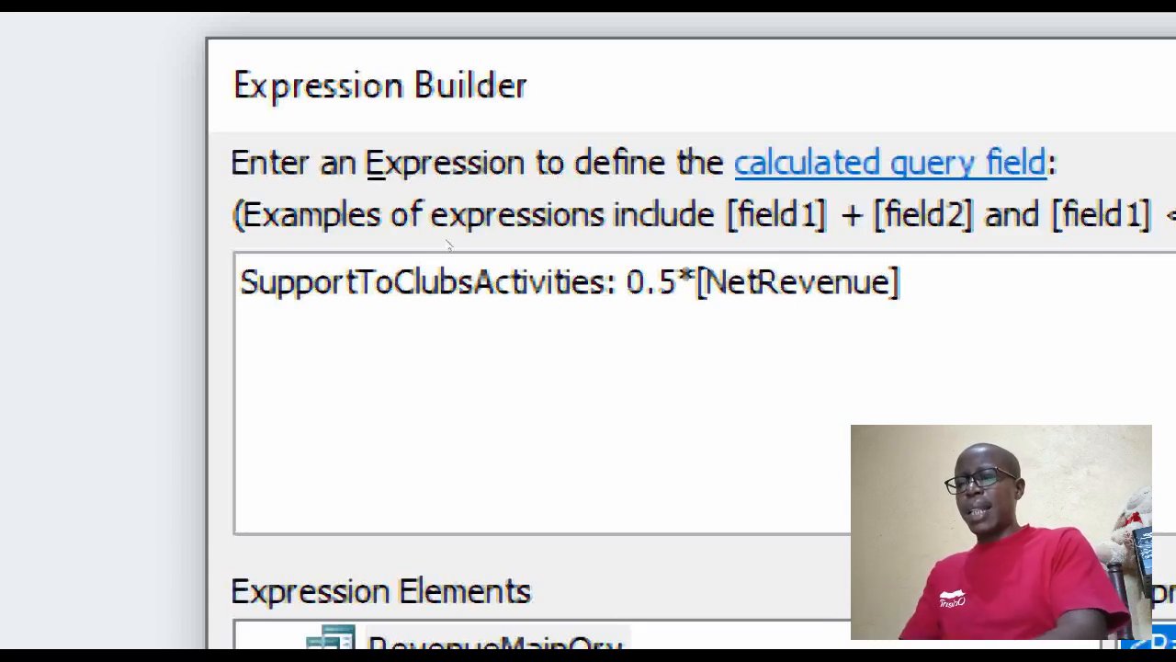
{"action": "type", "text": "IIF"}
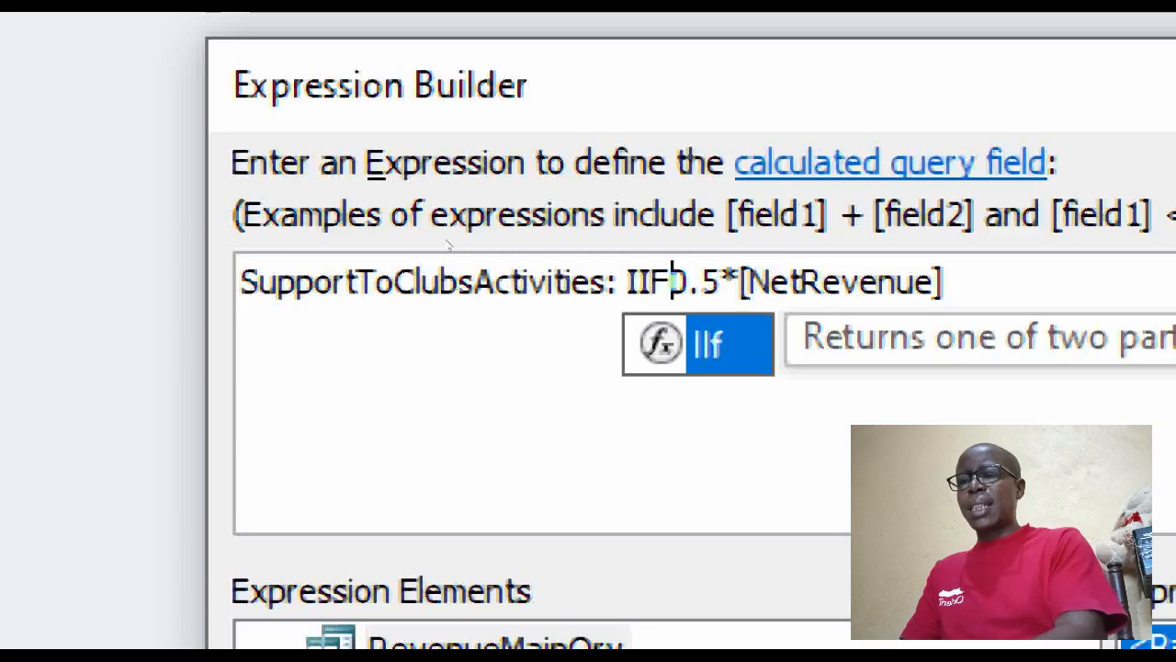
{"action": "type", "text": "("}
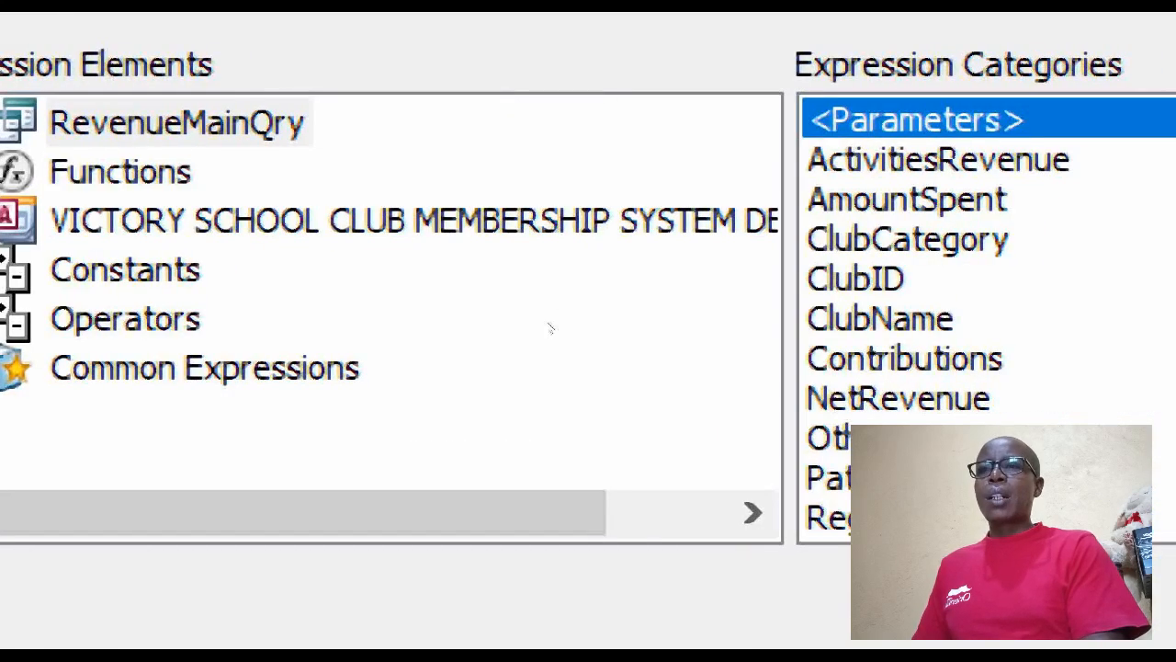
Step: Complete the SupportToClubsActivities expression as IIF([NetRevenue]<0,0,0.5*[NetRevenue]) and accept it
{"action": "double_click", "coordinate": [898, 398]}
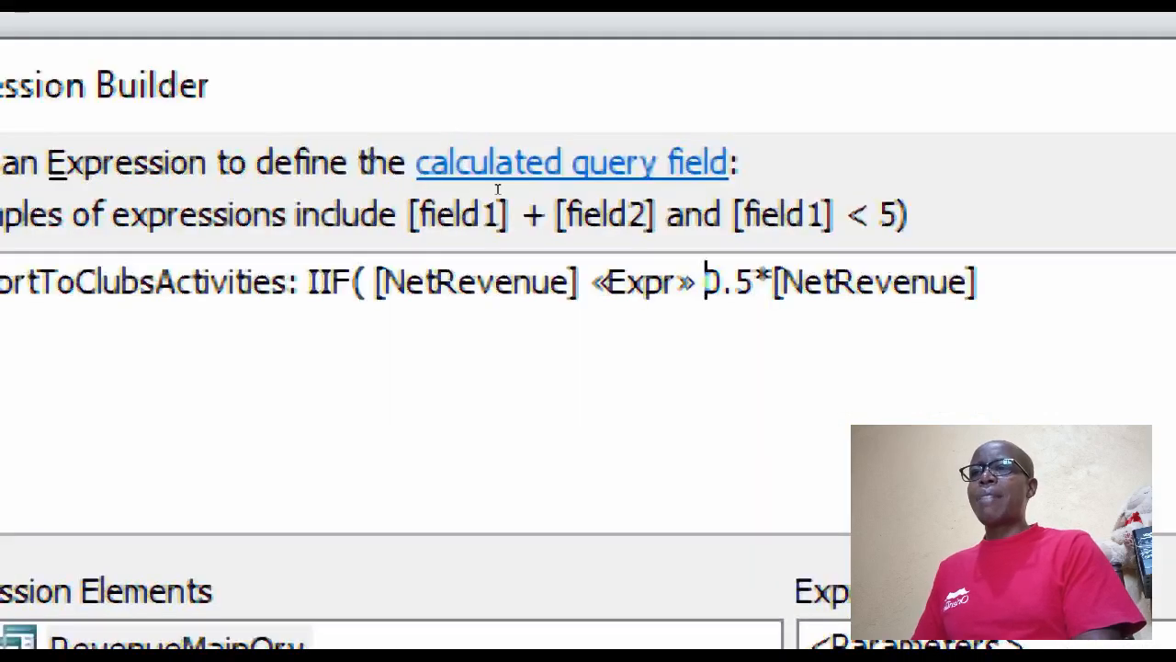
{"action": "left_click", "coordinate": [643, 282]}
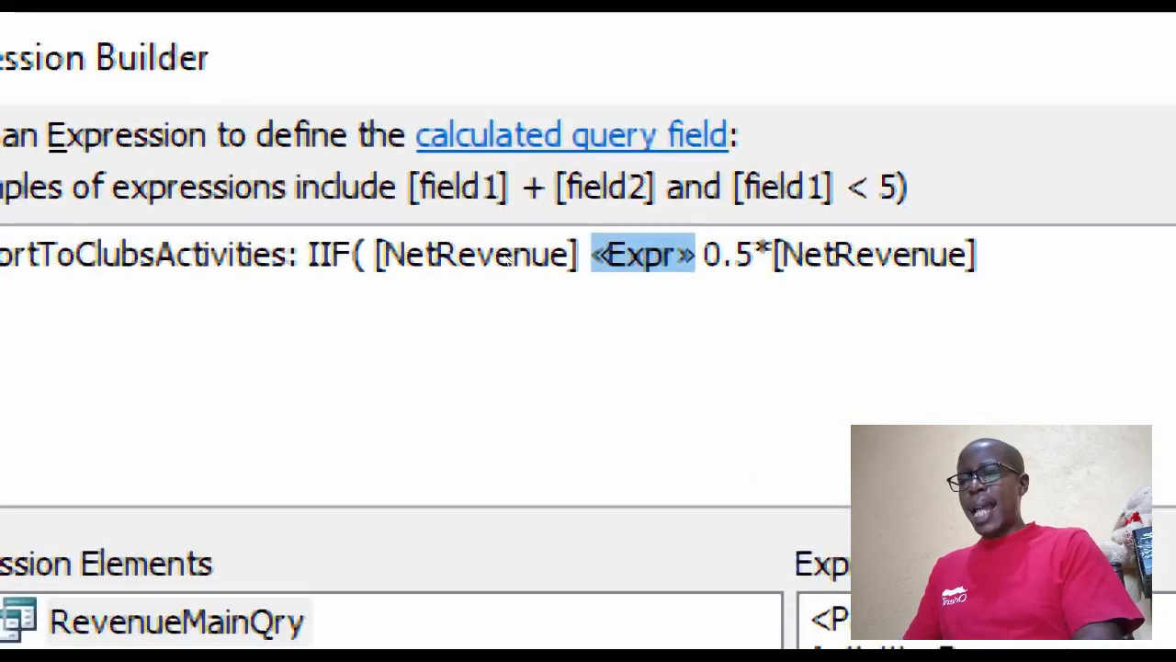
{"action": "type", "text": "<"}
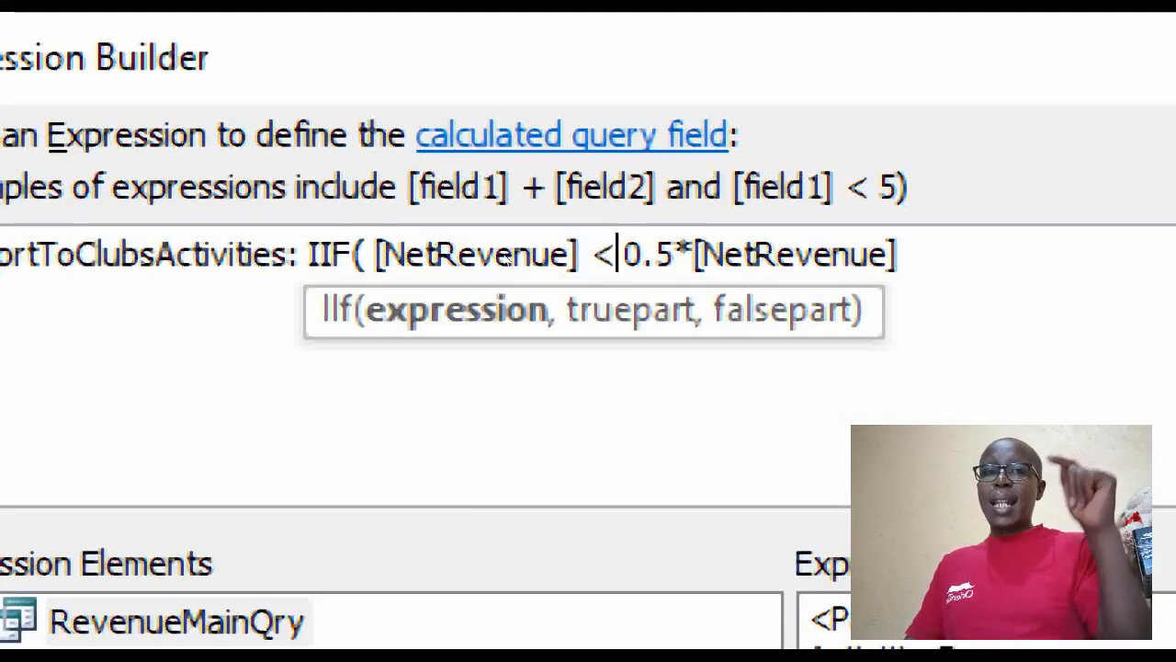
{"action": "type", "text": "0"}
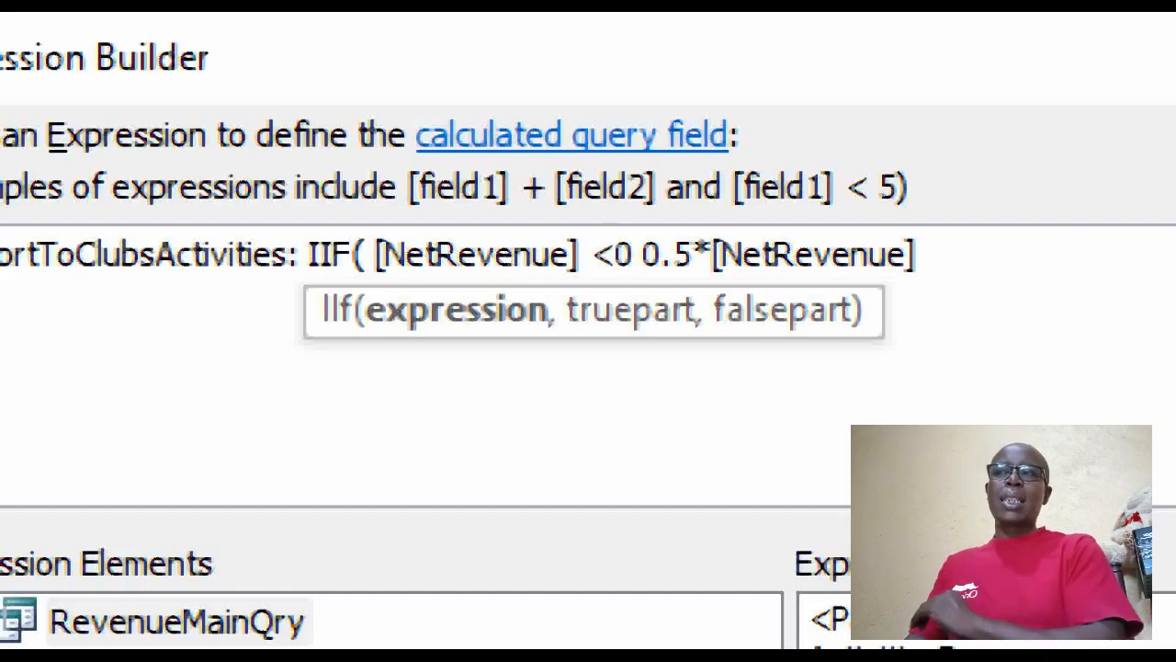
{"action": "type", "text": ","}
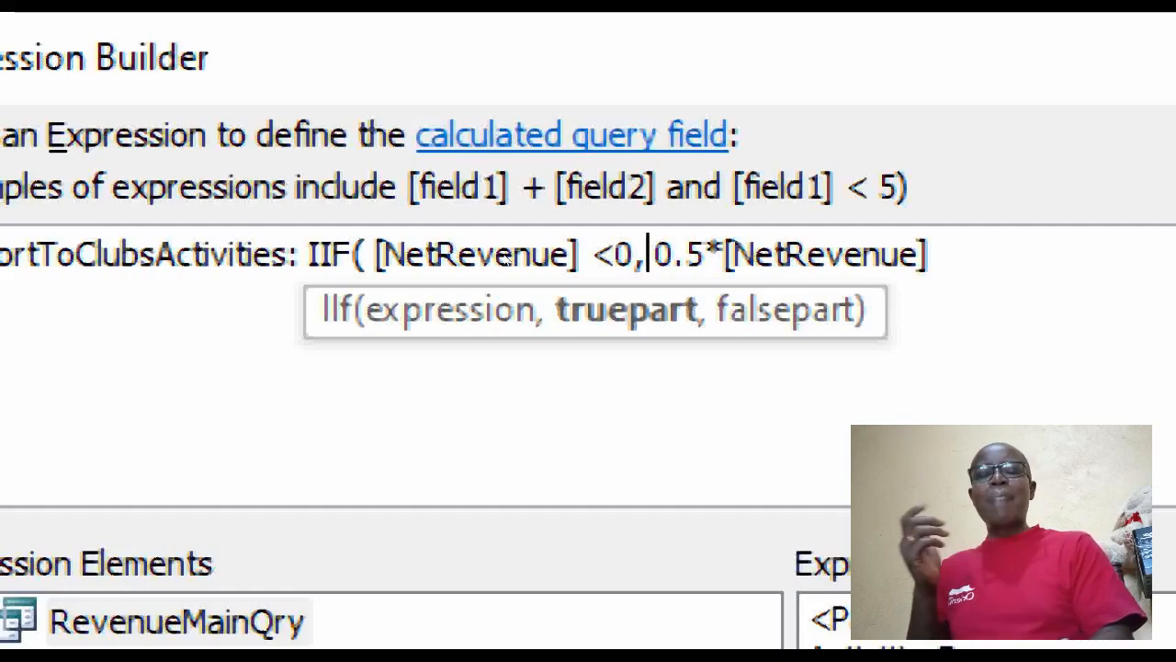
{"action": "type", "text": "0"}
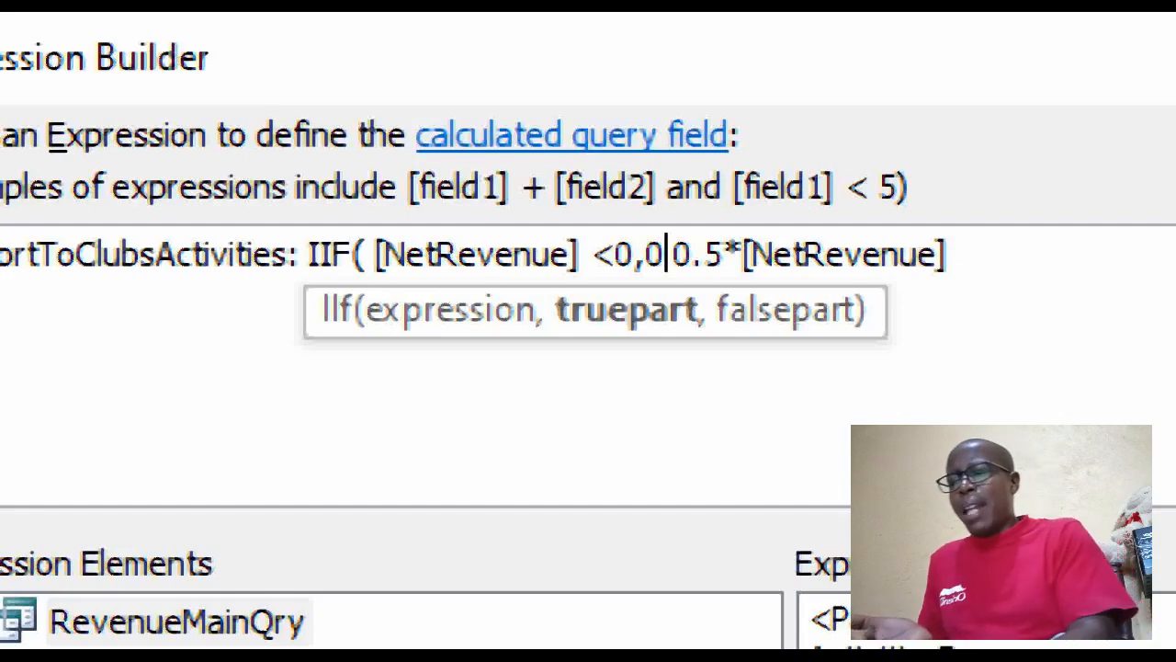
{"action": "type", "text": ","}
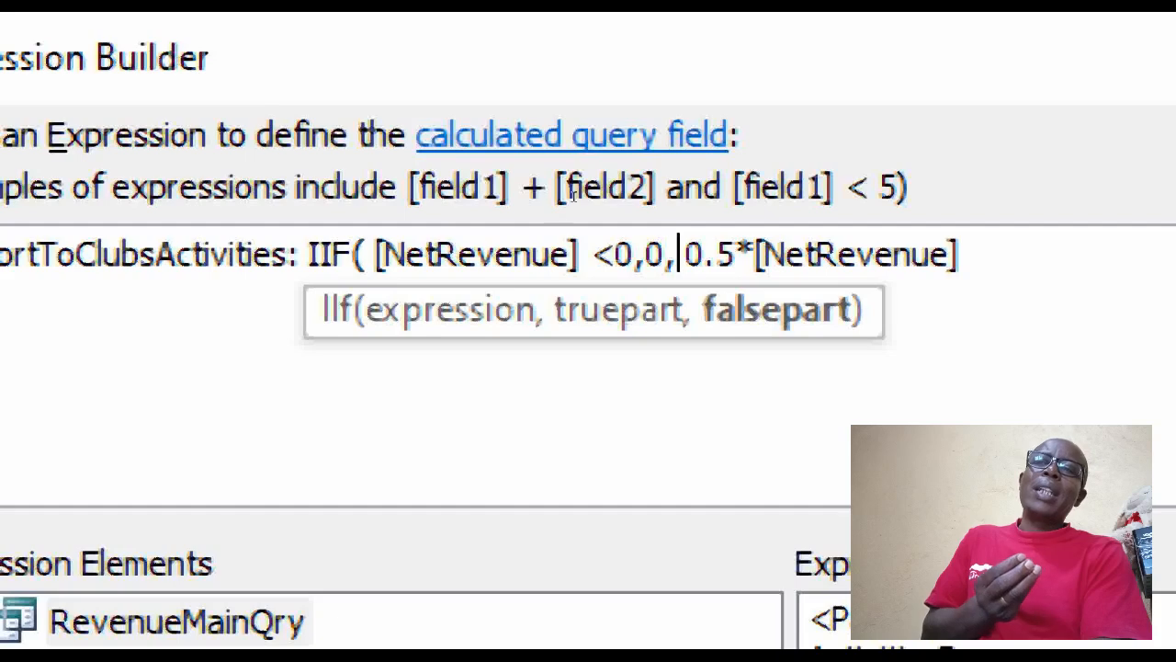
{"action": "key", "text": "End"}
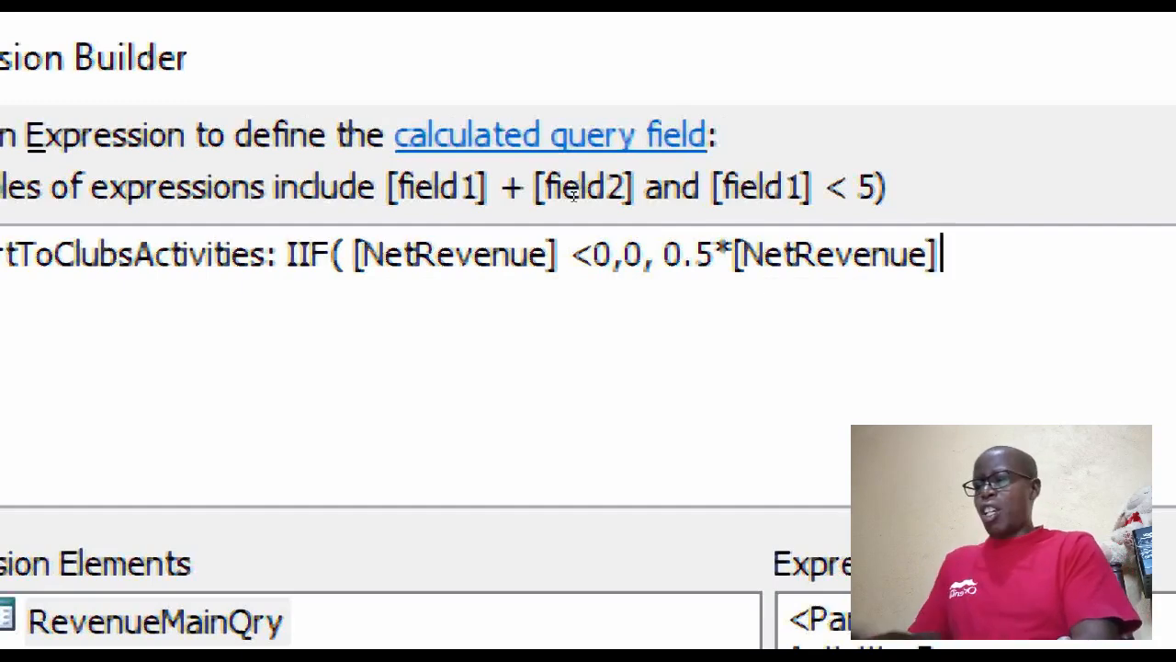
{"action": "type", "text": ")"}
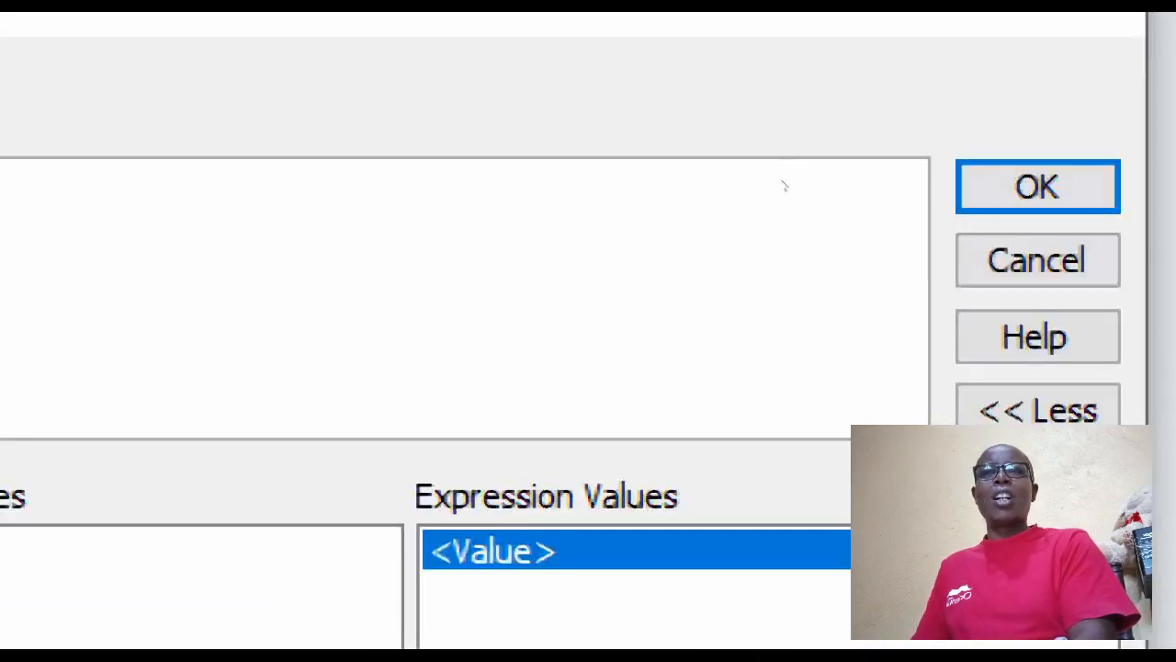
{"action": "left_click", "coordinate": [1037, 187]}
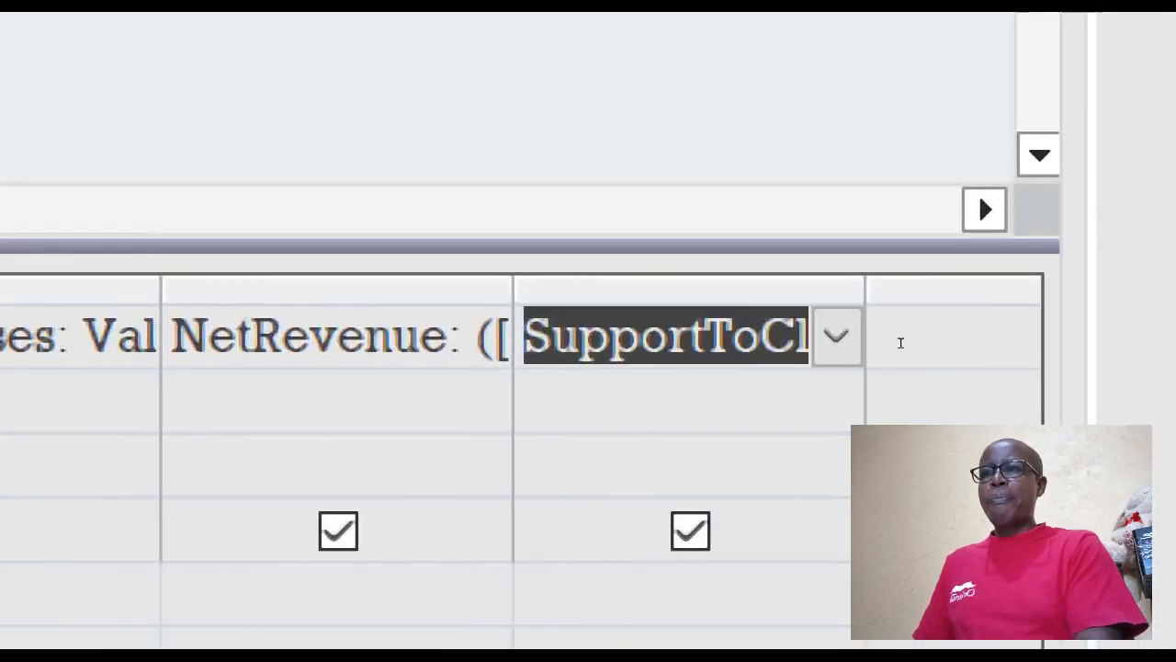
Step: Check the revised SupportToClubsActivities results in Datasheet view, and return to Design view
{"action": "key", "text": "Down"}
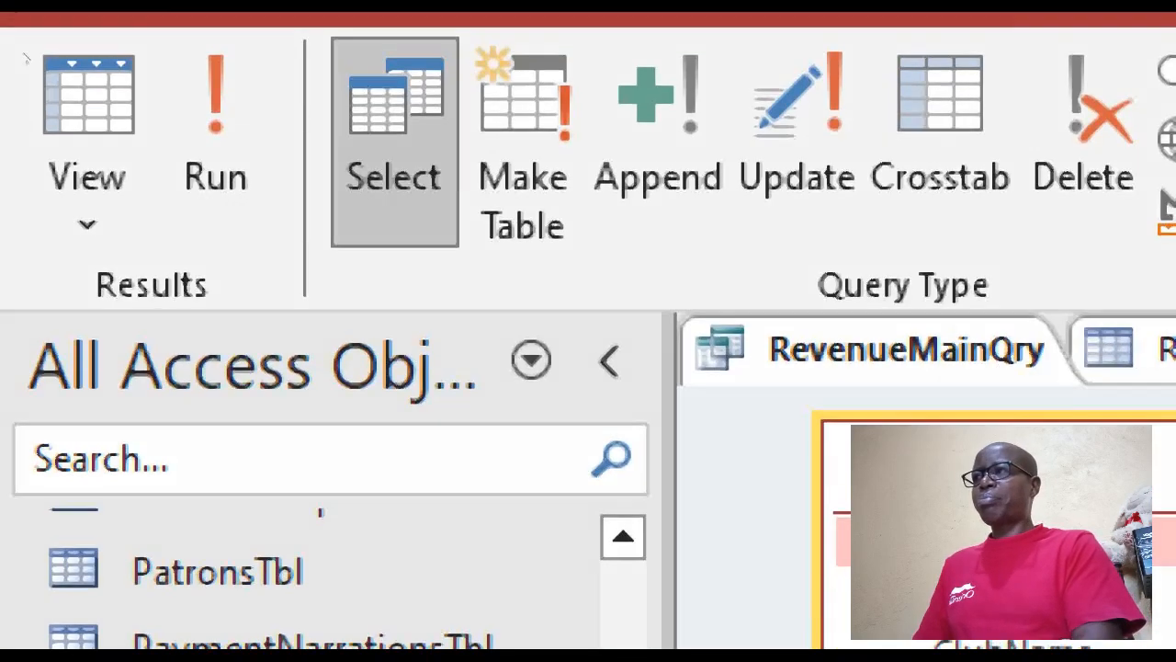
{"action": "left_click", "coordinate": [87, 101]}
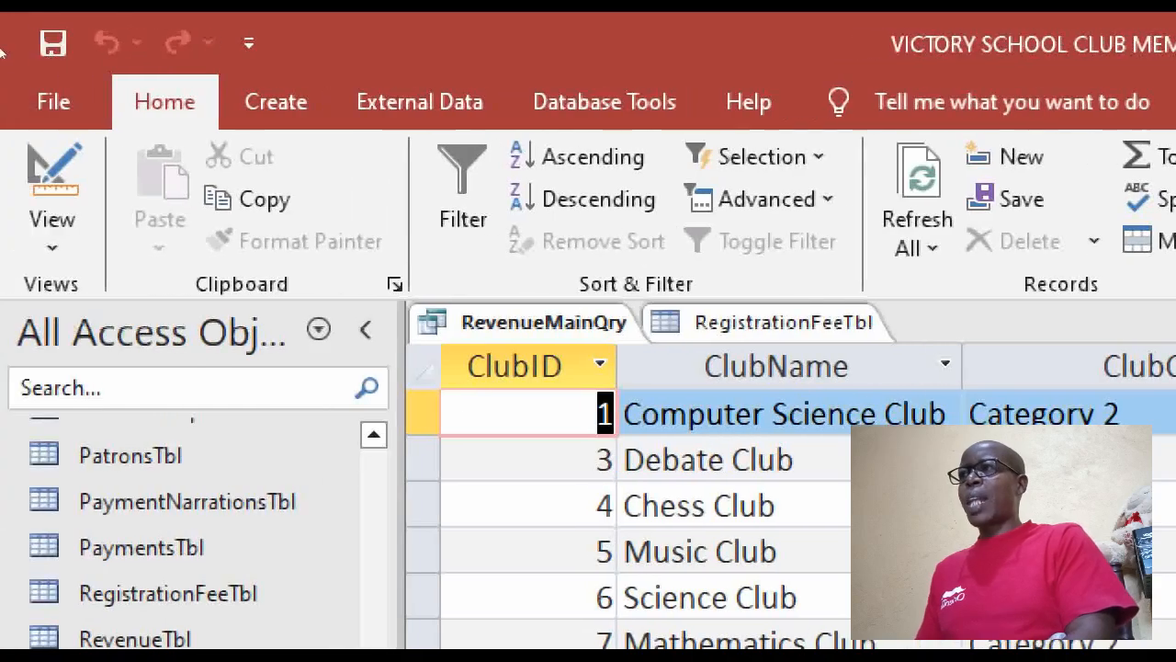
{"action": "left_click", "coordinate": [11, 175]}
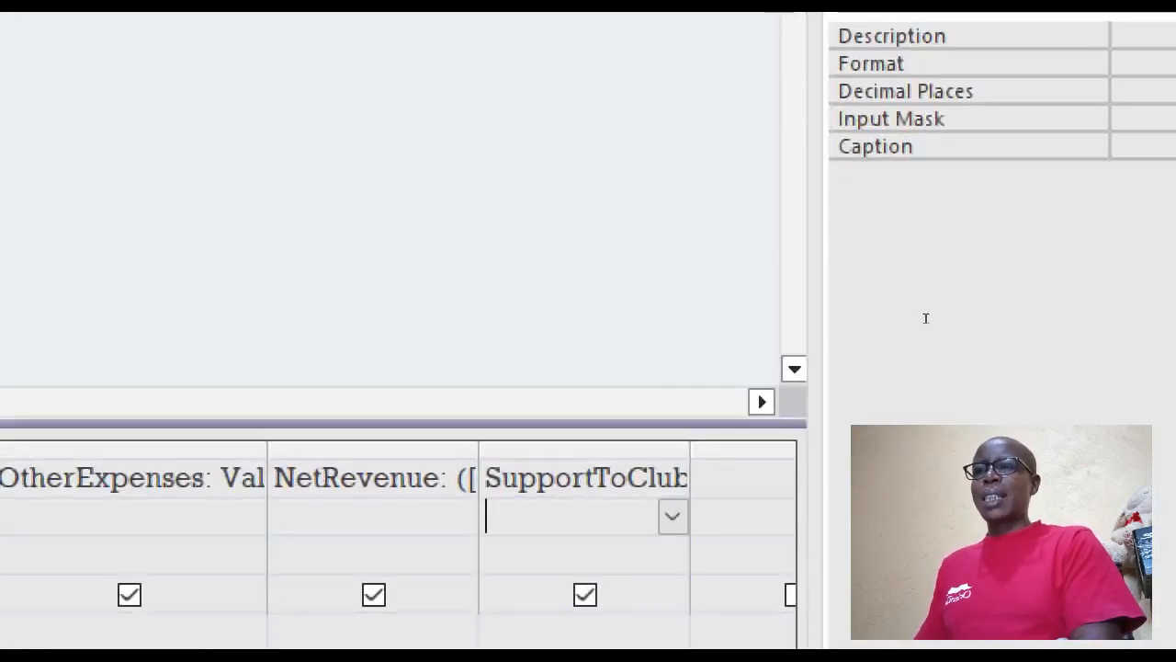
Step: Use the Expression Builder to add a calculated field after SupportToClubsActivities with the expression IIF([NetRevenue]<0,0,0.3*[NetRevenue])
{"action": "right_click", "coordinate": [702, 475]}
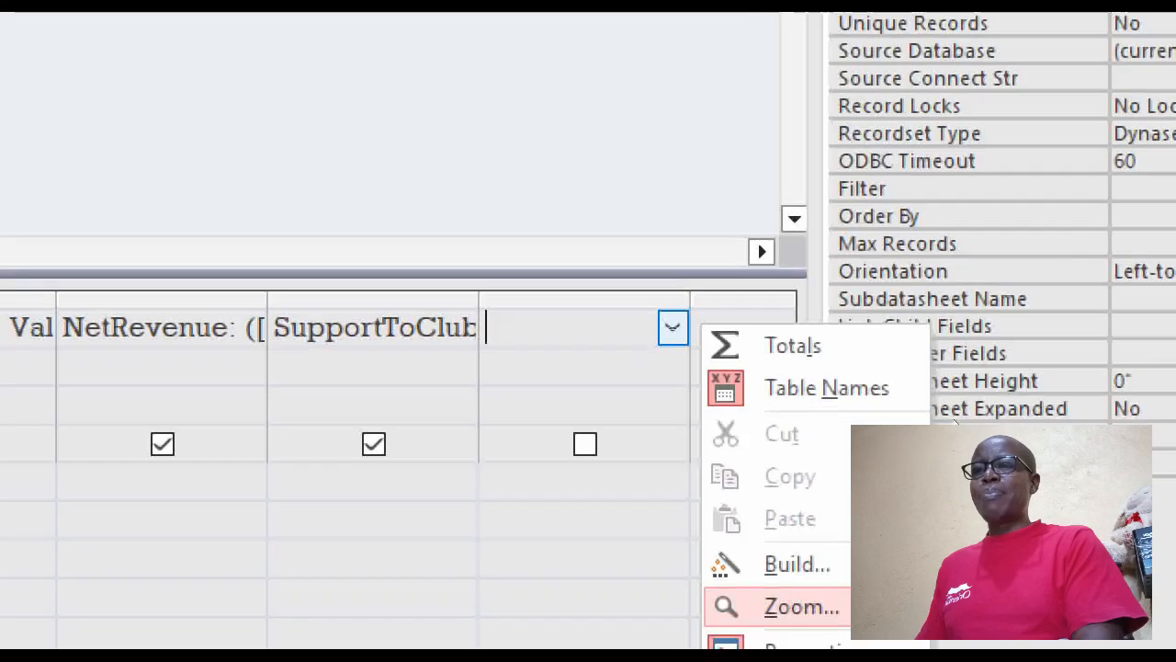
{"action": "left_click", "coordinate": [797, 564]}
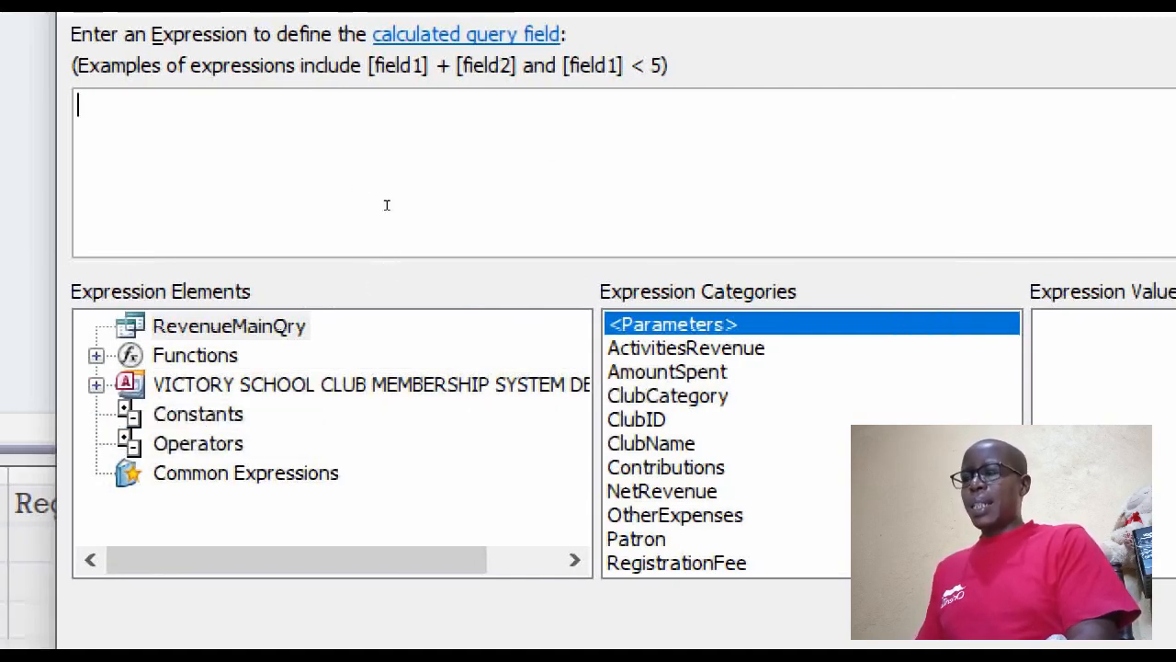
{"action": "type", "text": "IIF"}
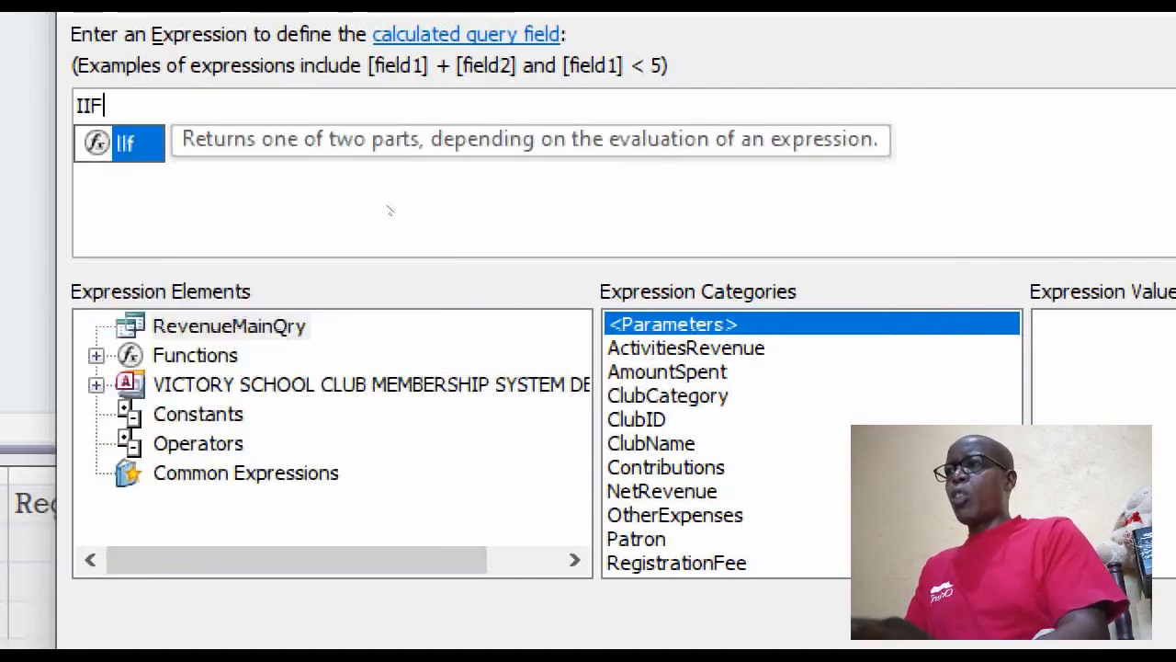
{"action": "type", "text": "("}
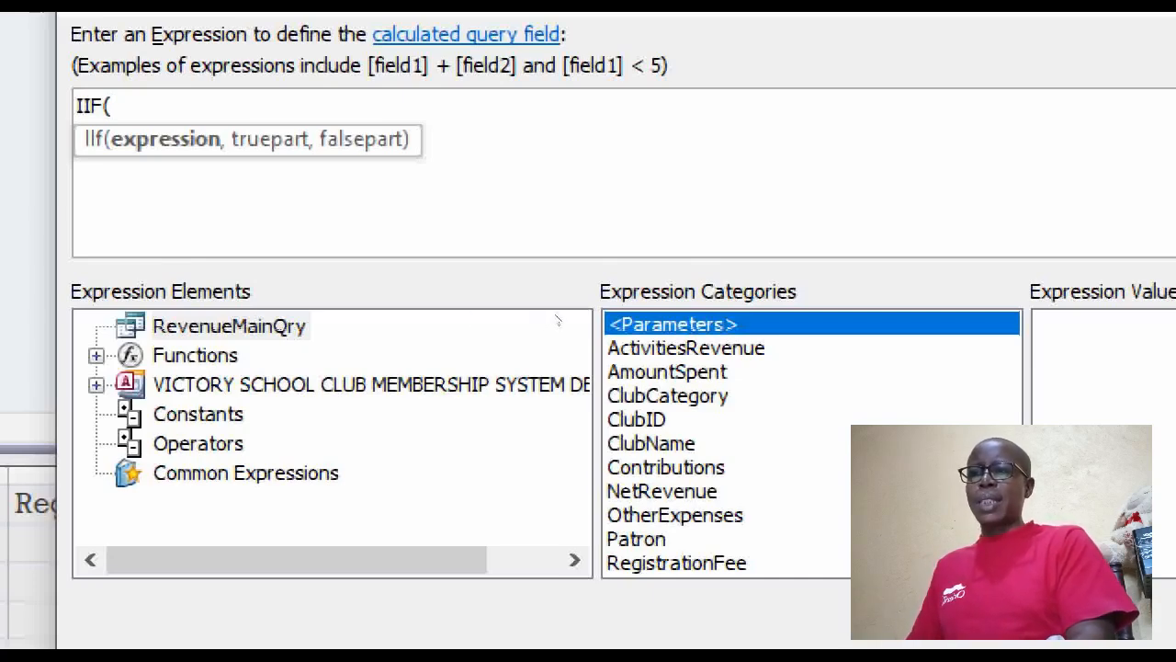
{"action": "double_click", "coordinate": [663, 491]}
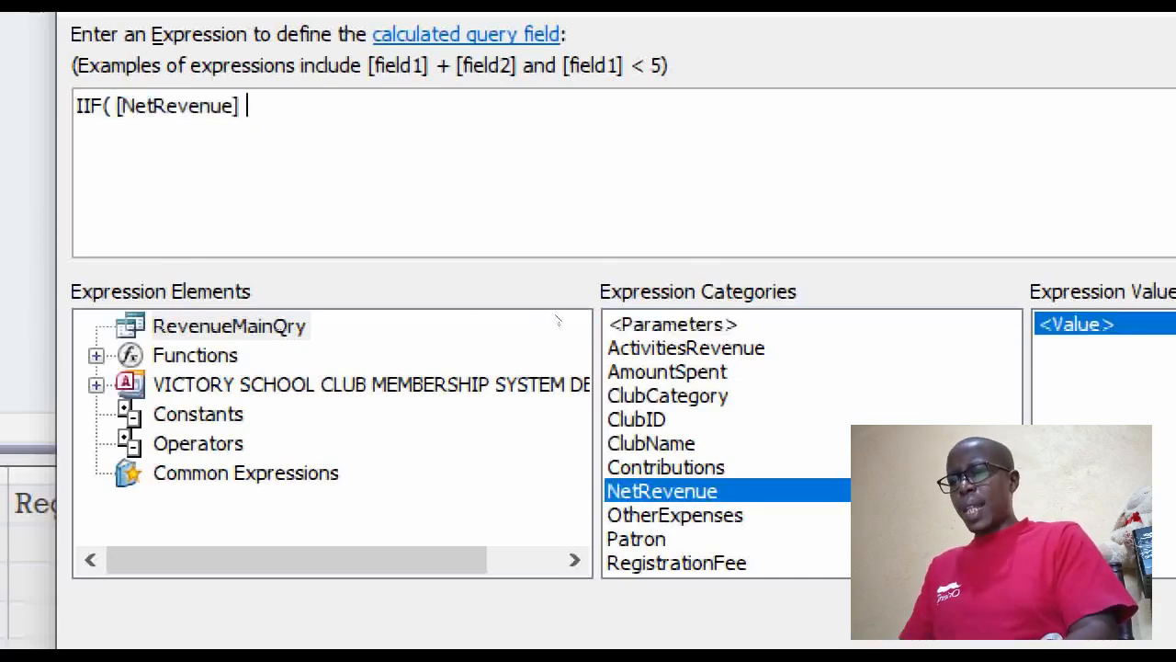
{"action": "type", "text": "<0"}
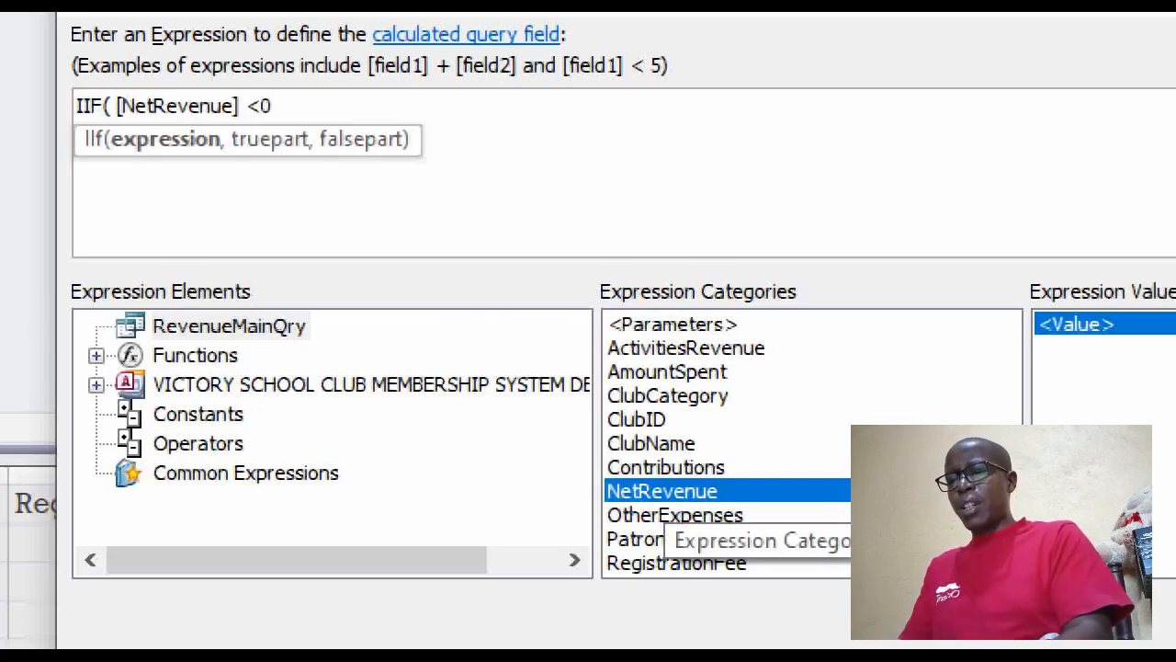
{"action": "type", "text": ",0"}
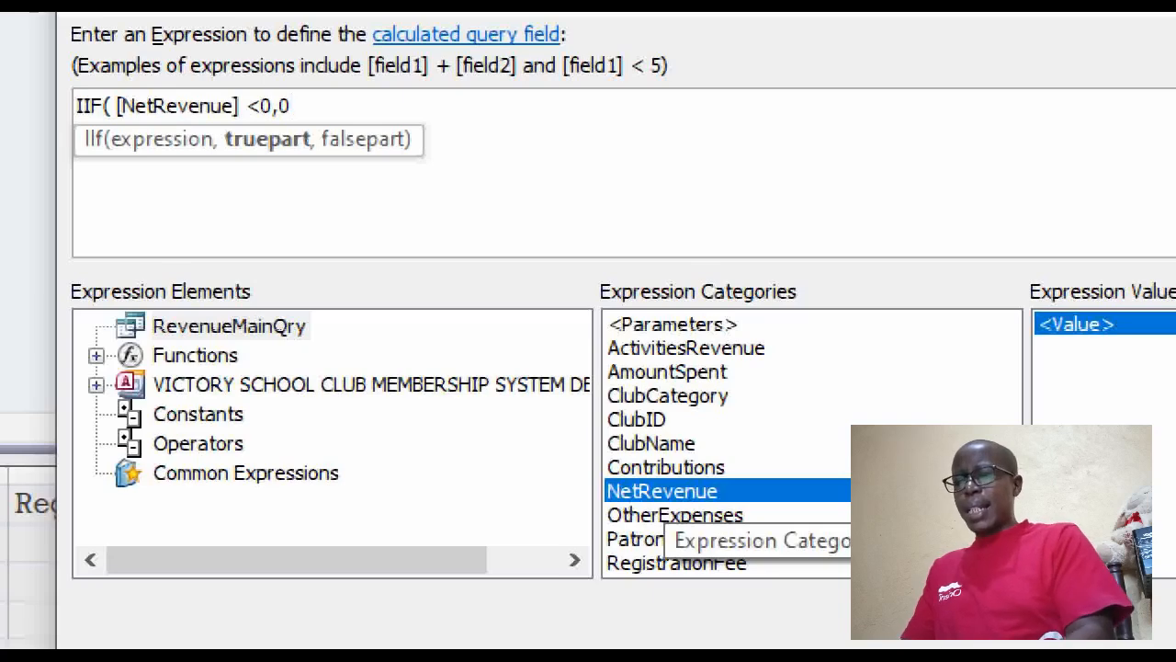
{"action": "type", "text": ","}
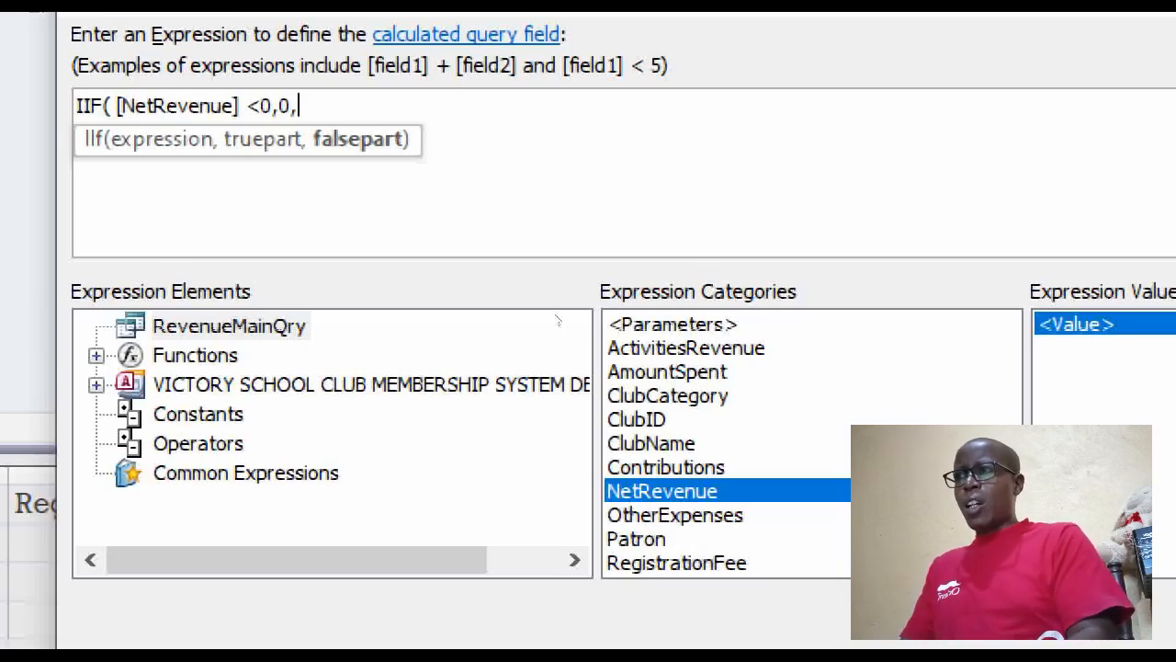
{"action": "type", "text": "0.3"}
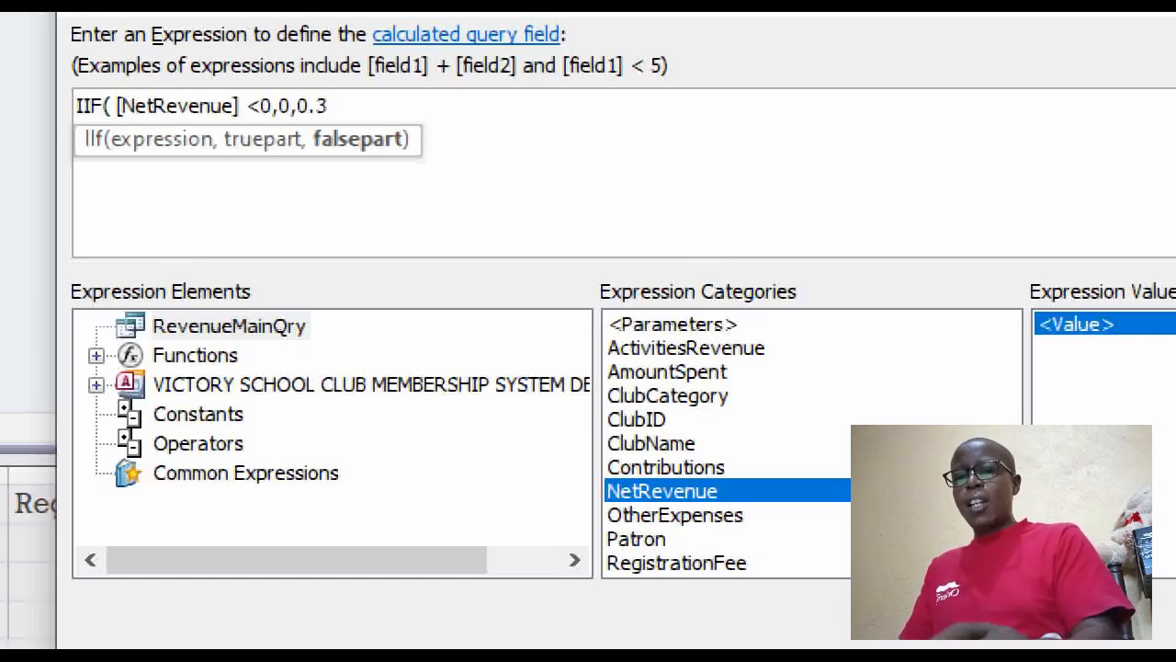
{"action": "type", "text": "*"}
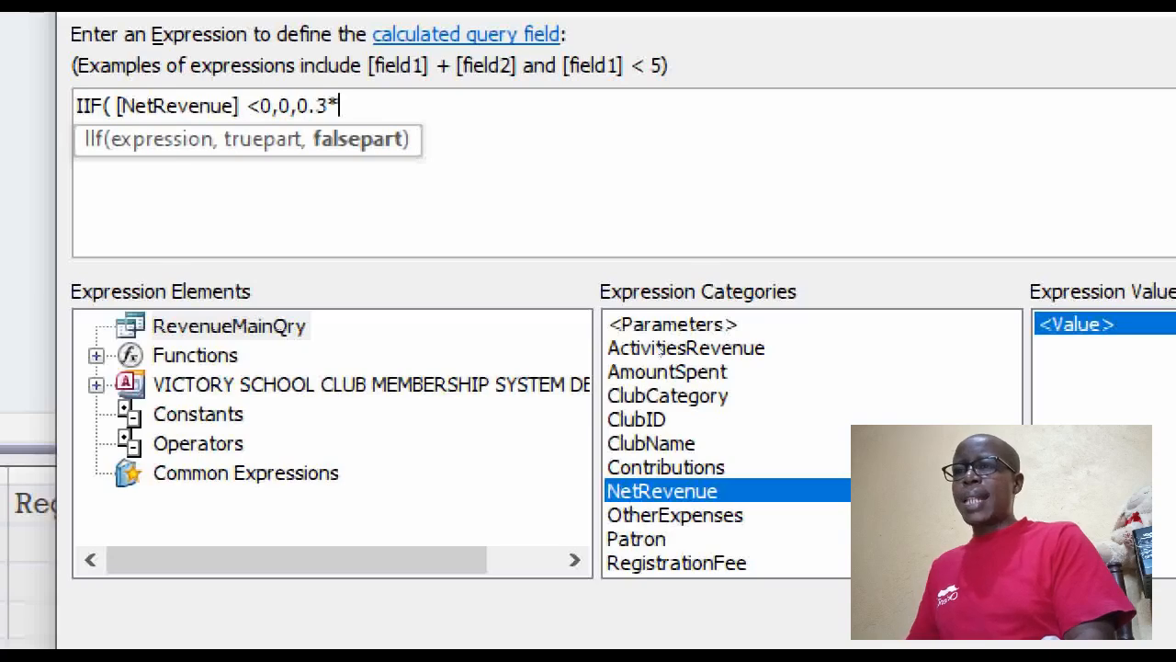
{"action": "double_click", "coordinate": [661, 479]}
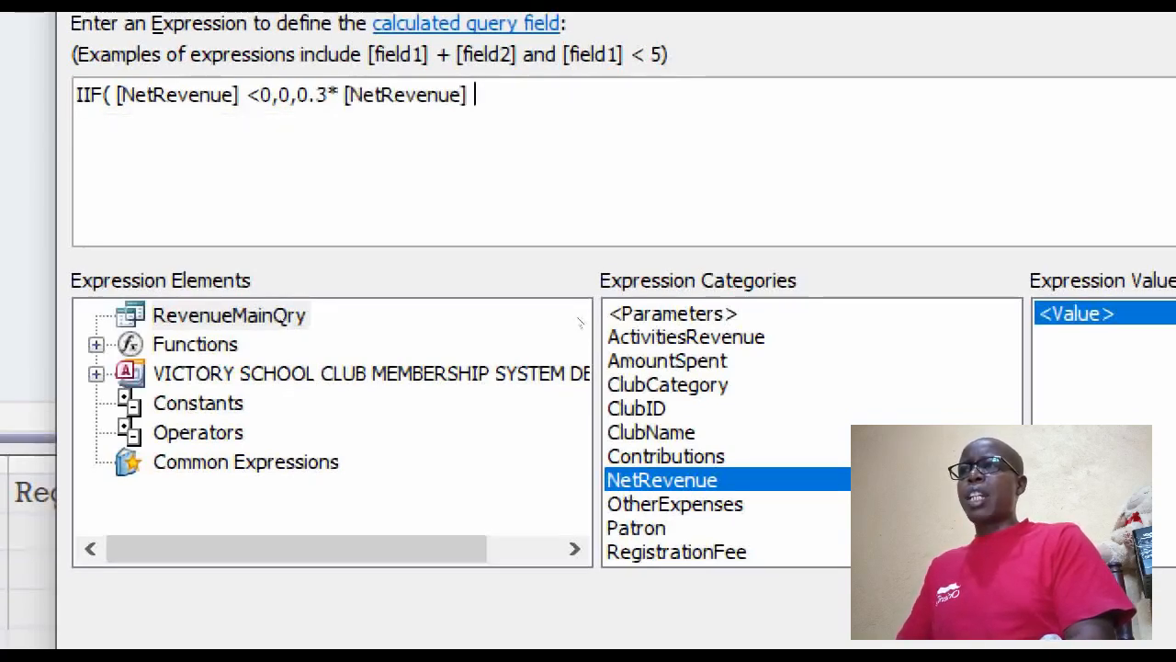
{"action": "type", "text": ")"}
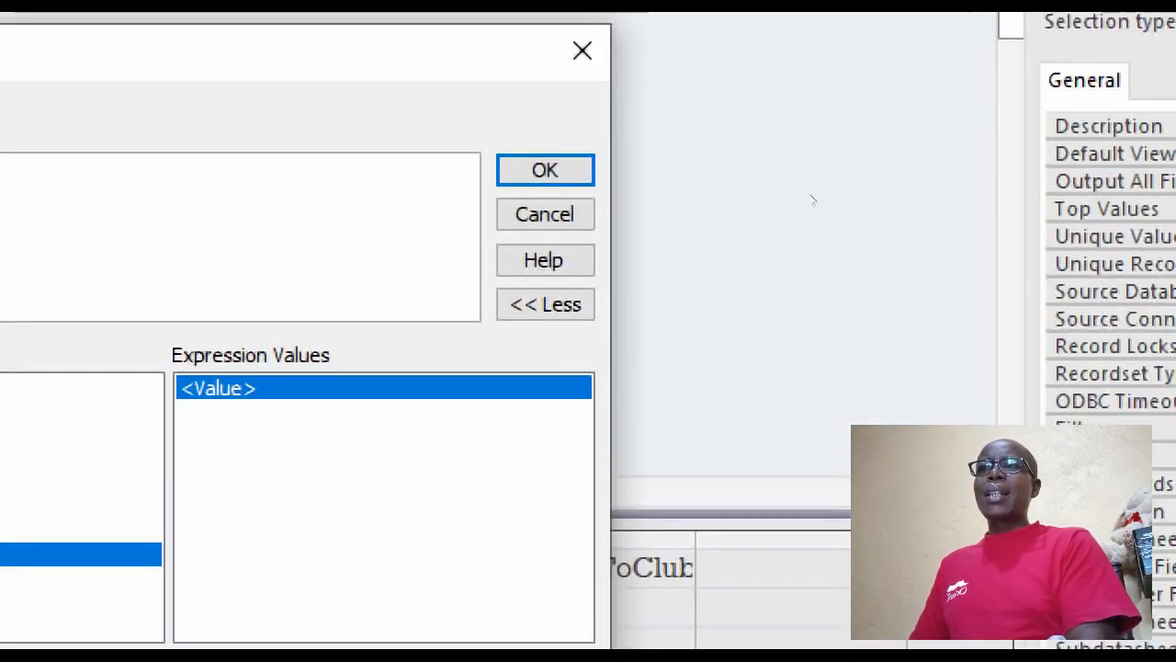
{"action": "key", "text": "Return"}
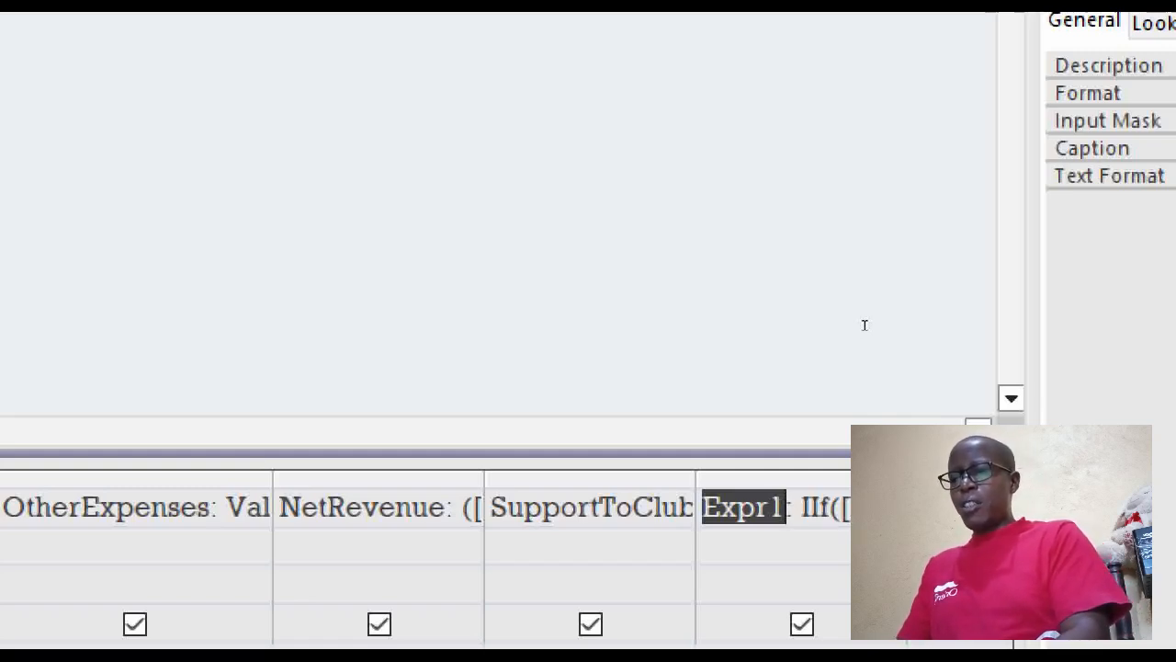
Step: Name the new calculated field PartyAmt and check the query results in Datasheet view before returning to Design view
{"action": "type", "text": "P"}
{"action": "type", "text": "arty"}
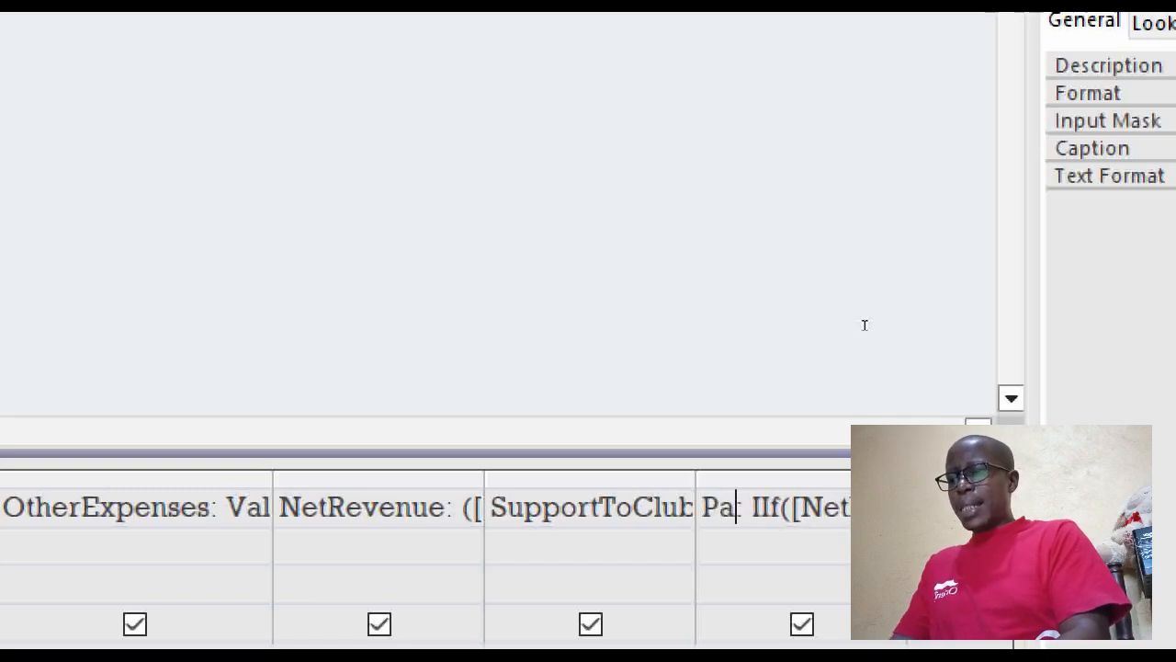
{"action": "type", "text": "Amt"}
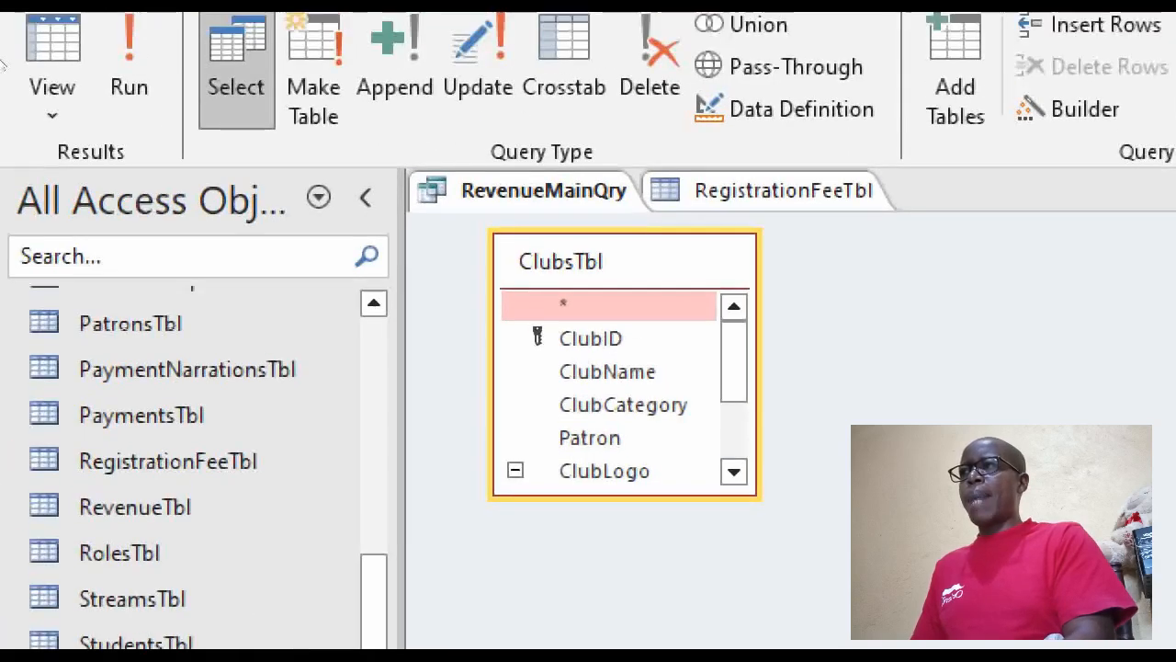
{"action": "left_click", "coordinate": [15, 73]}
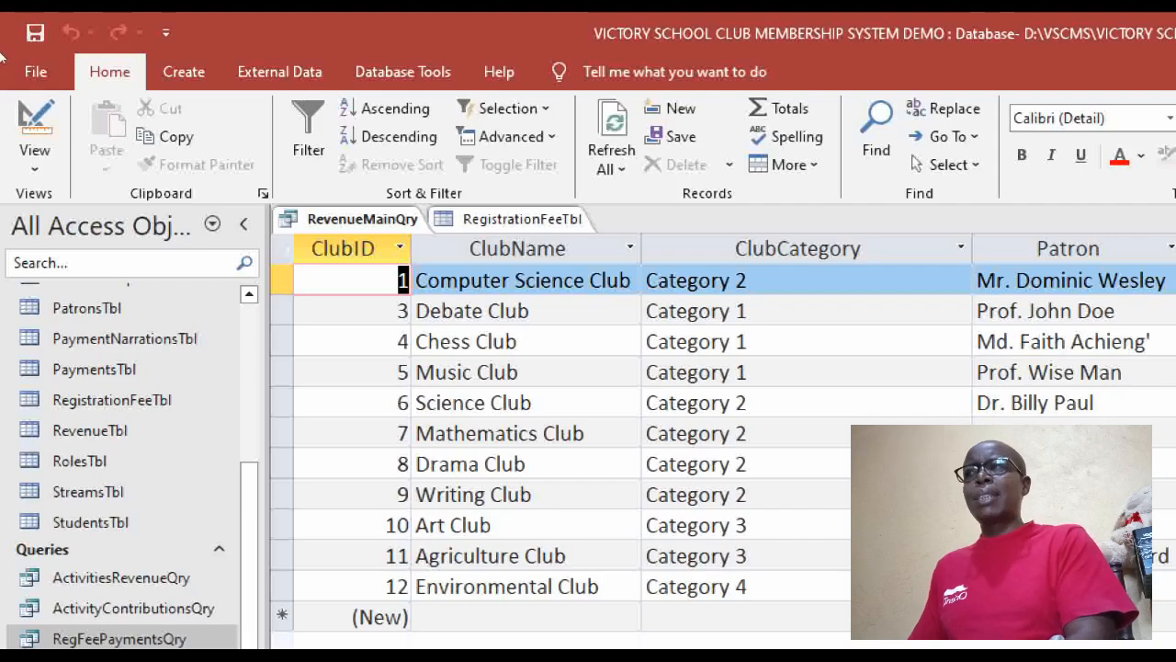
{"action": "left_click", "coordinate": [35, 124]}
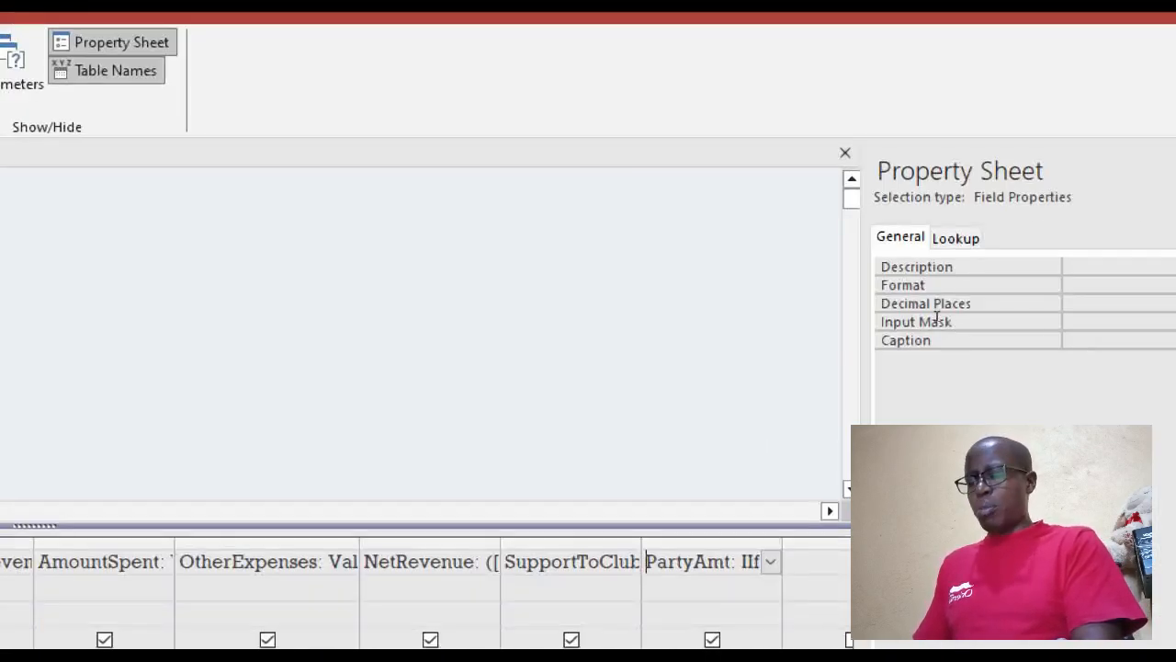
Step: Use the Expression Builder to add a calculated field after PartyAmt with the expression IIF([NetRevenue]<0,0,0.2*[NetRevenue])
{"action": "key", "text": "Tab"}
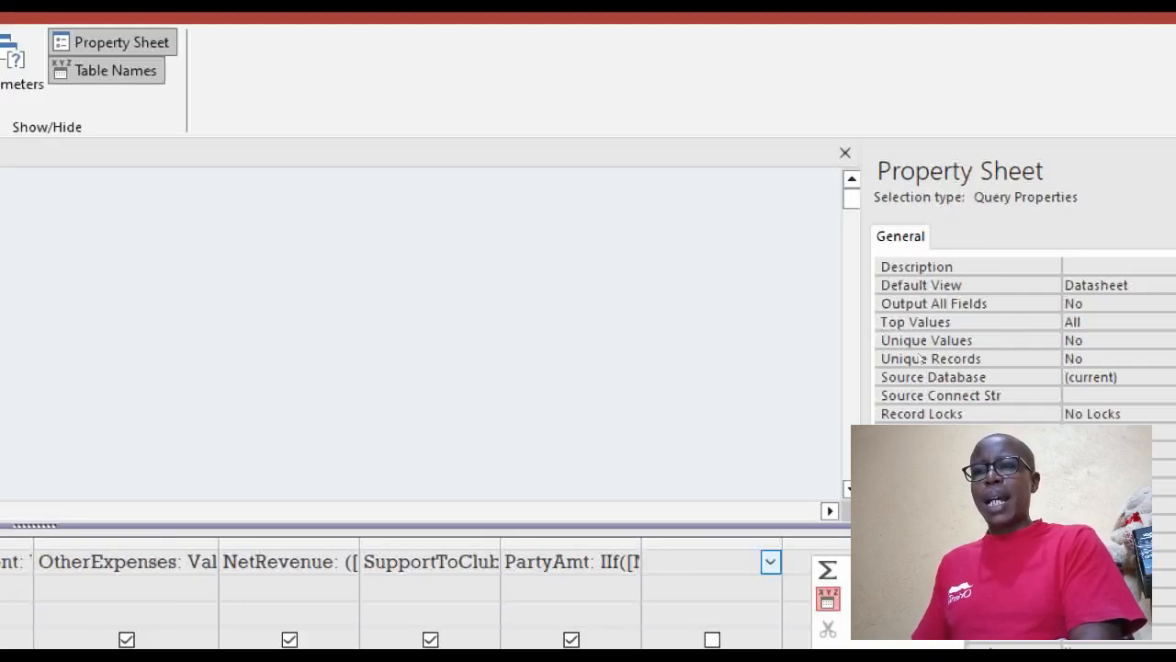
{"action": "key", "text": "ctrl+F2"}
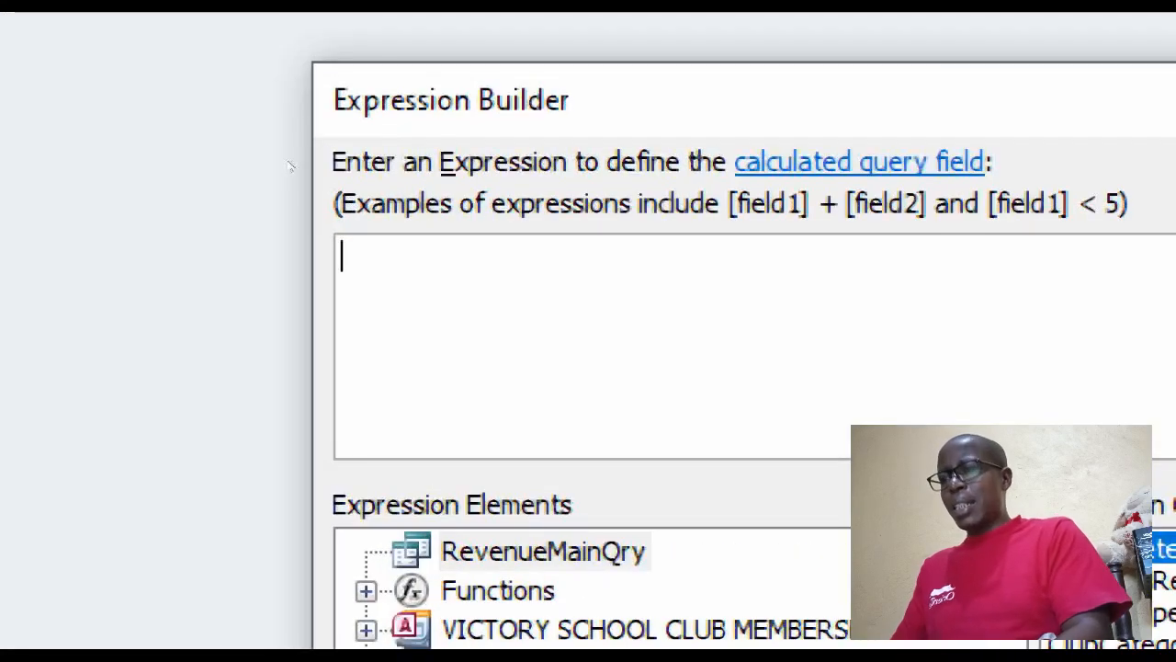
{"action": "type", "text": "iif("}
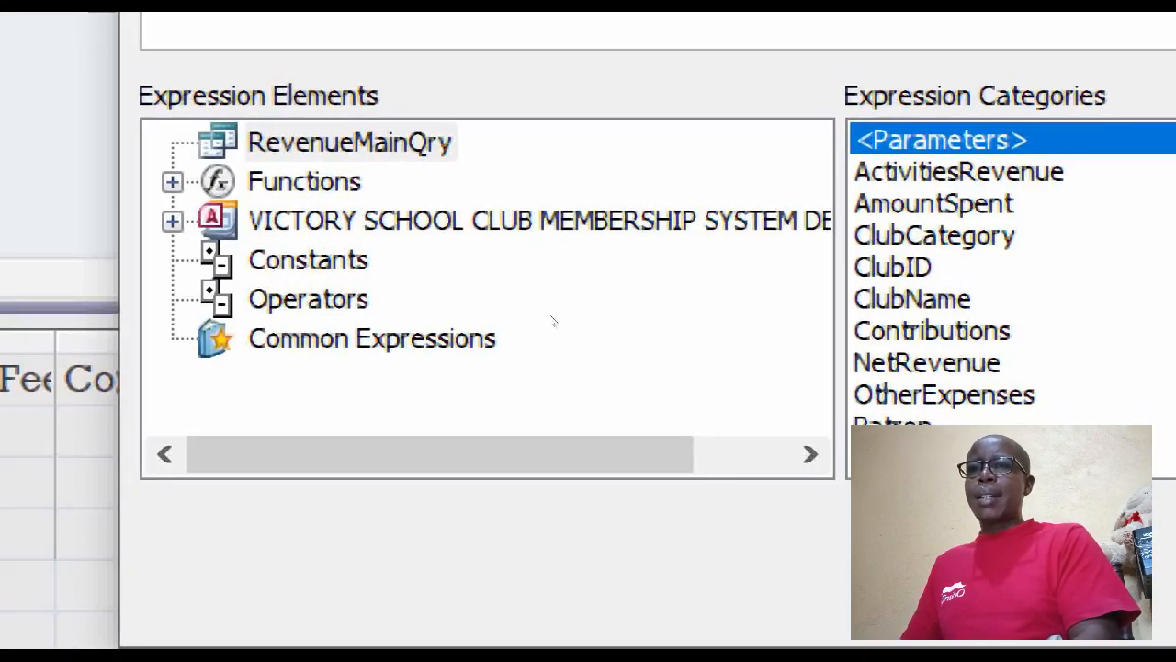
{"action": "double_click", "coordinate": [927, 363]}
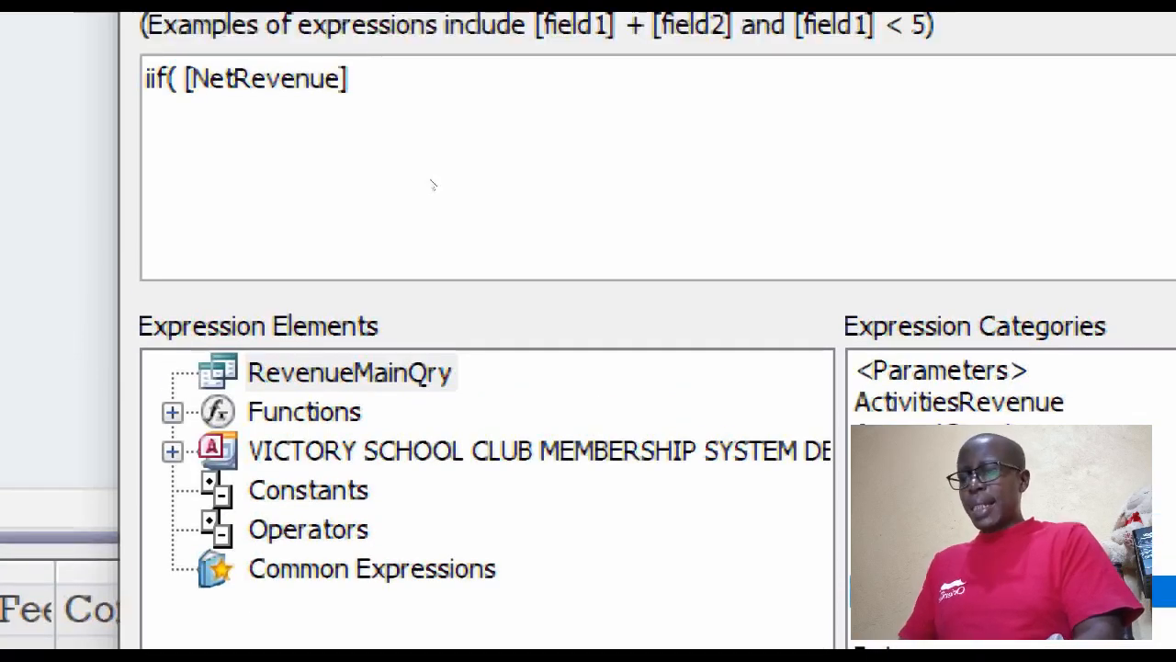
{"action": "type", "text": "<"}
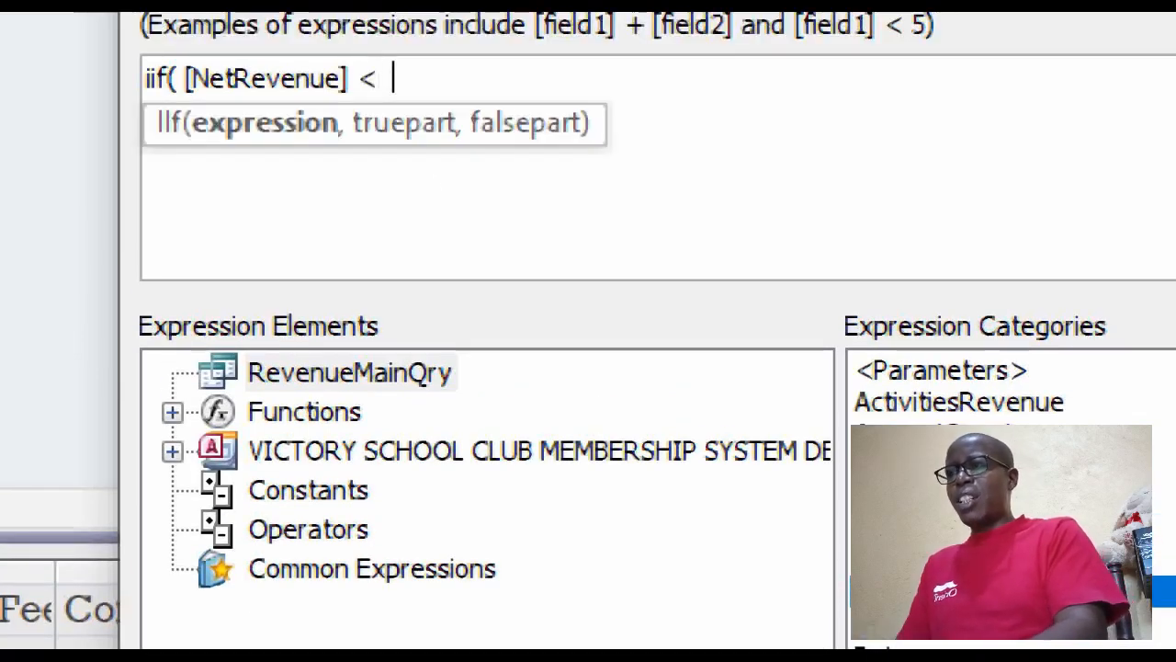
{"action": "key", "text": "BackSpace"}
{"action": "type", "text": "0,0"}
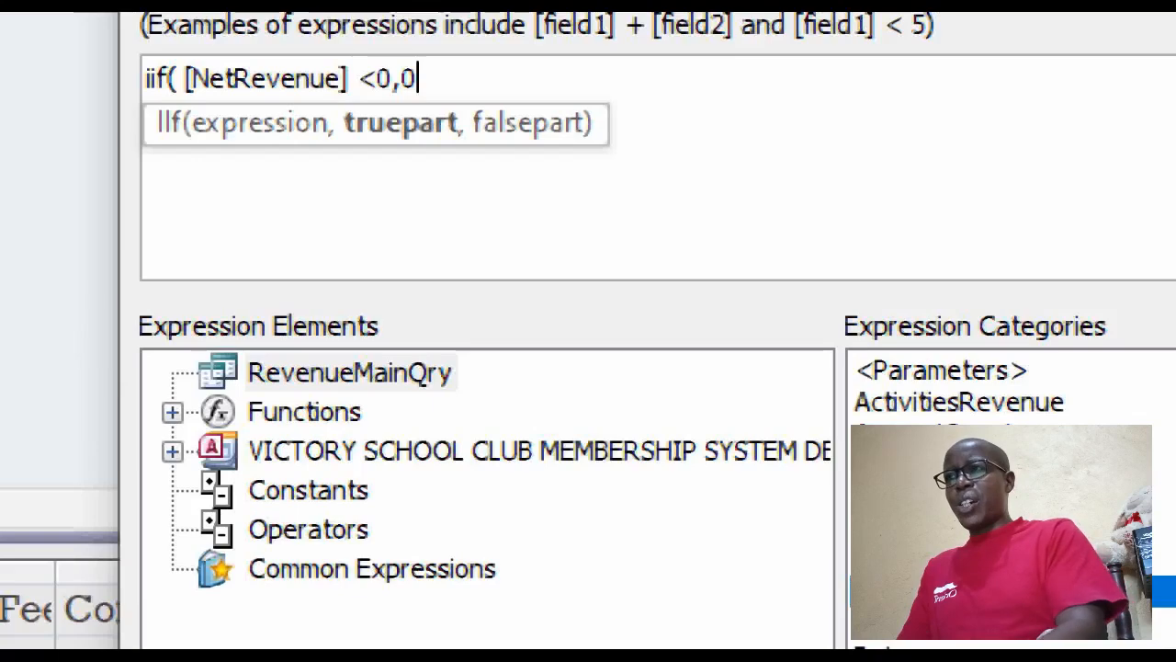
{"action": "type", "text": ","}
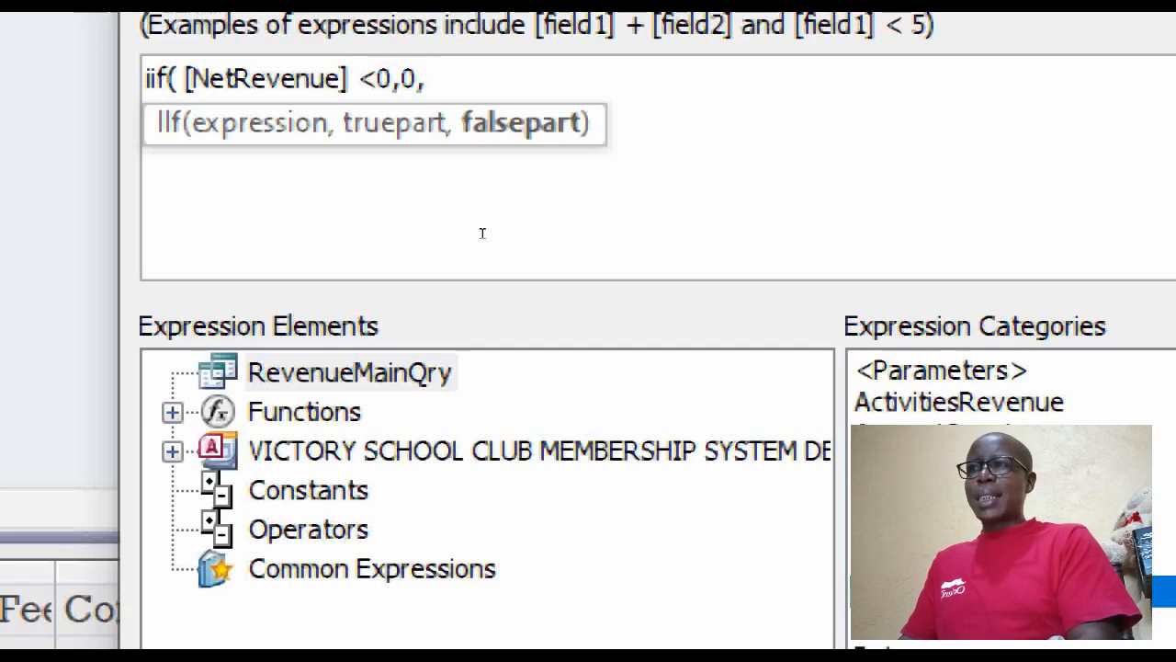
{"action": "type", "text": "0.2"}
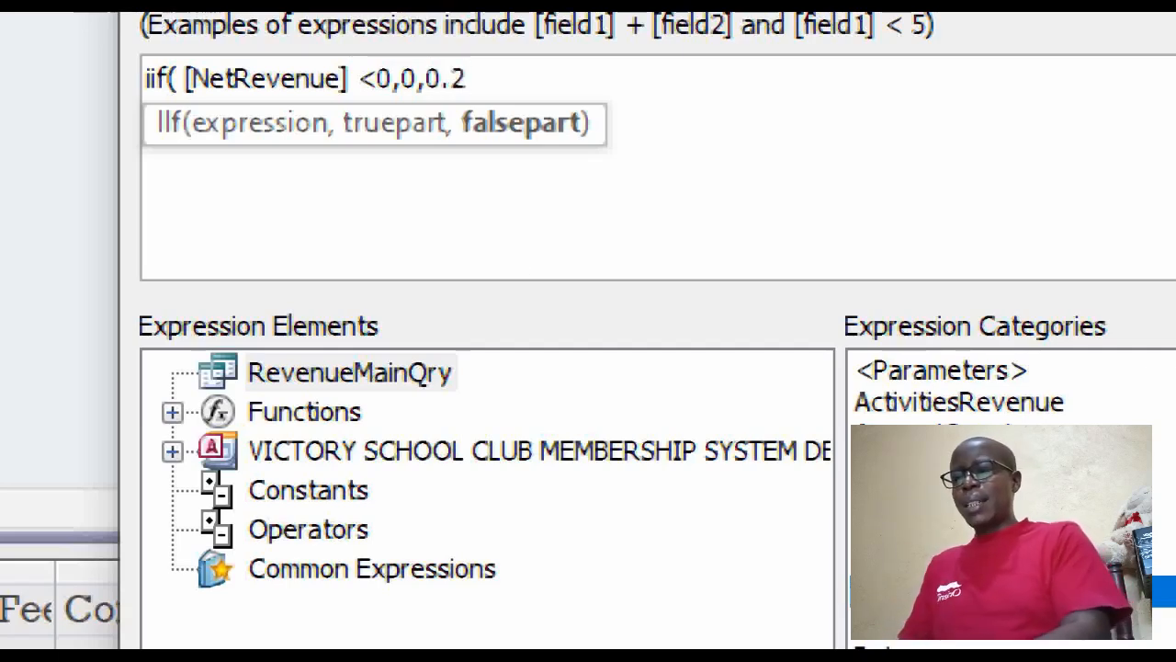
{"action": "type", "text": "*"}
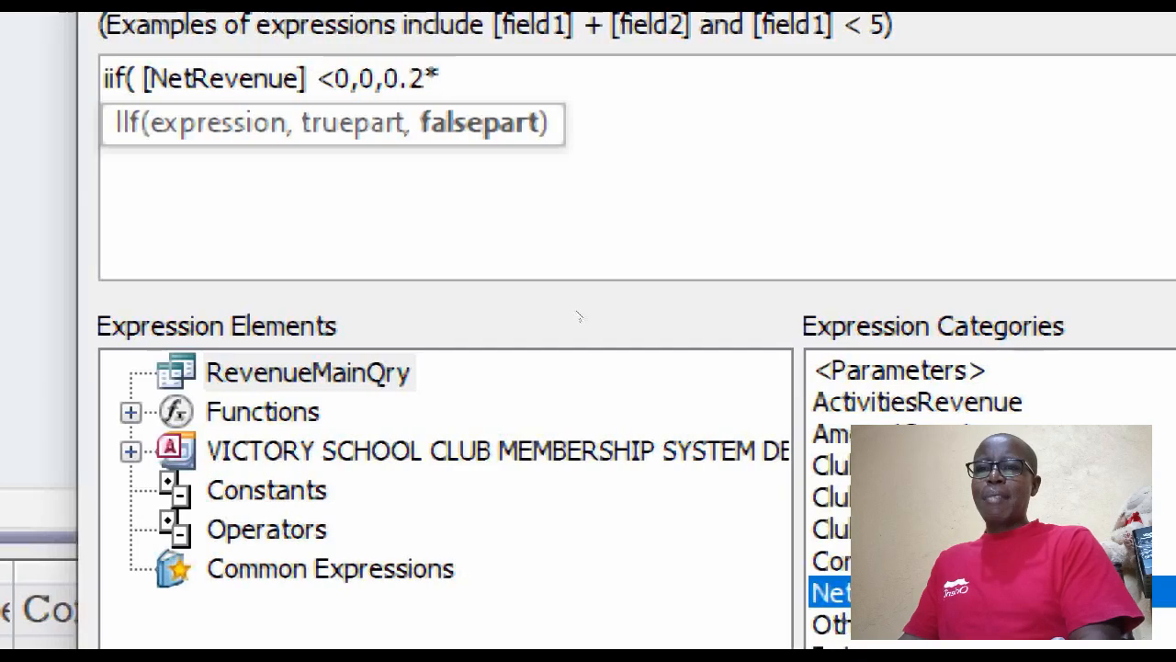
{"action": "double_click", "coordinate": [926, 592]}
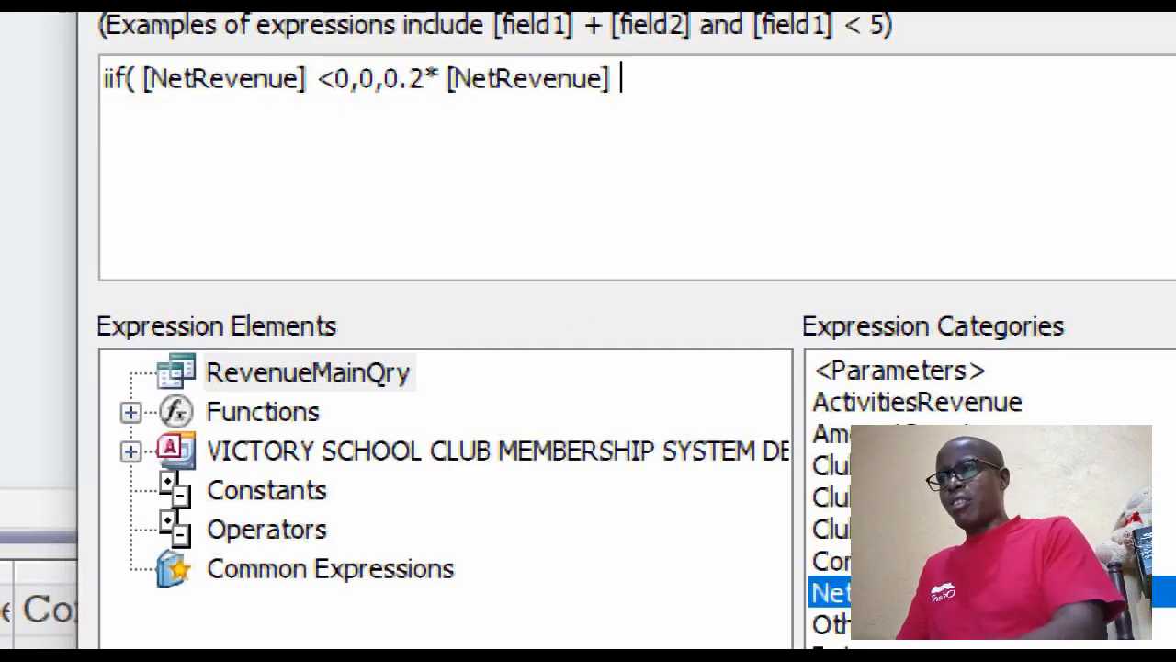
{"action": "type", "text": ")"}
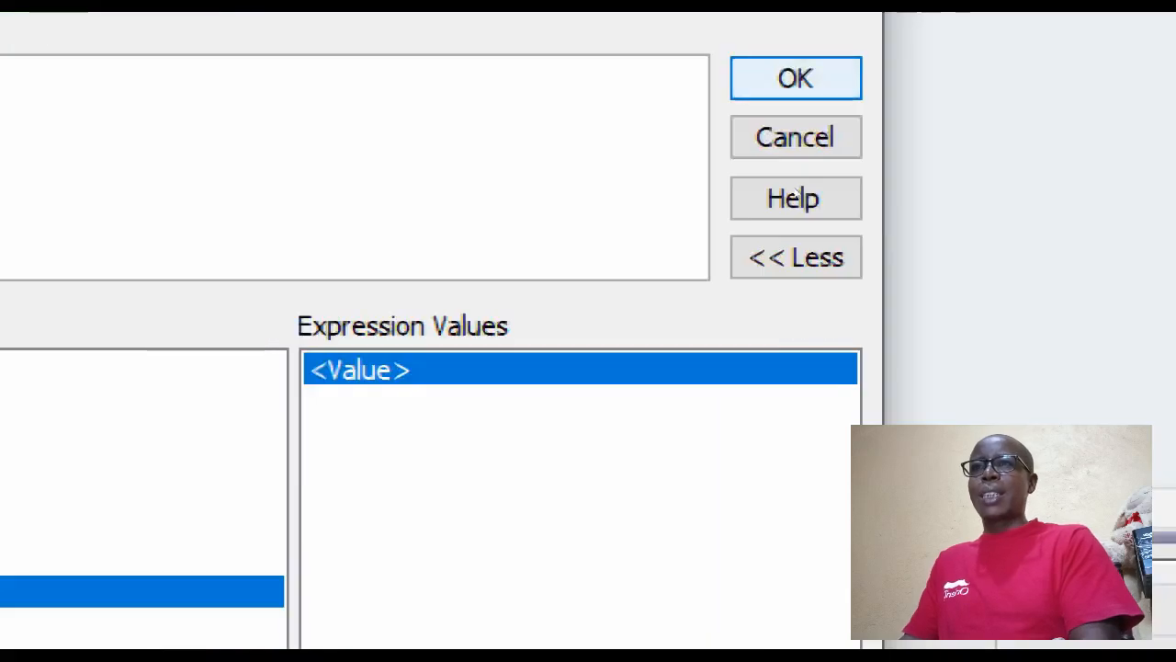
{"action": "key", "text": "Return"}
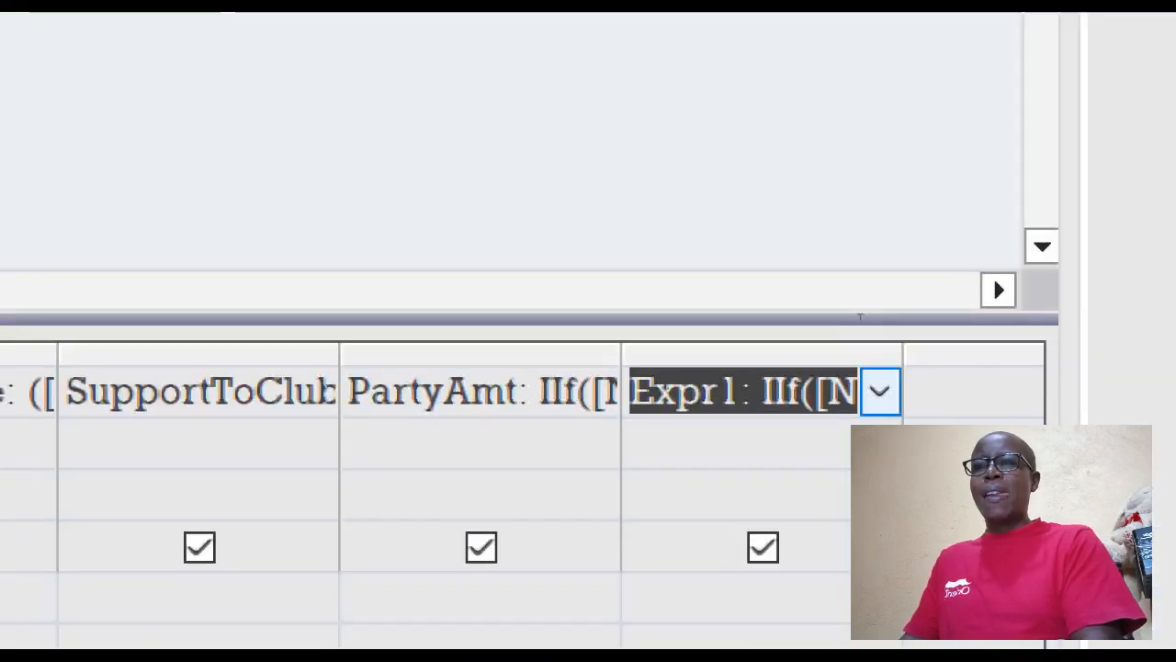
Step: Name the new 20% calculated field Savings
{"action": "double_click", "coordinate": [685, 391]}
{"action": "type", "text": "Savi"}
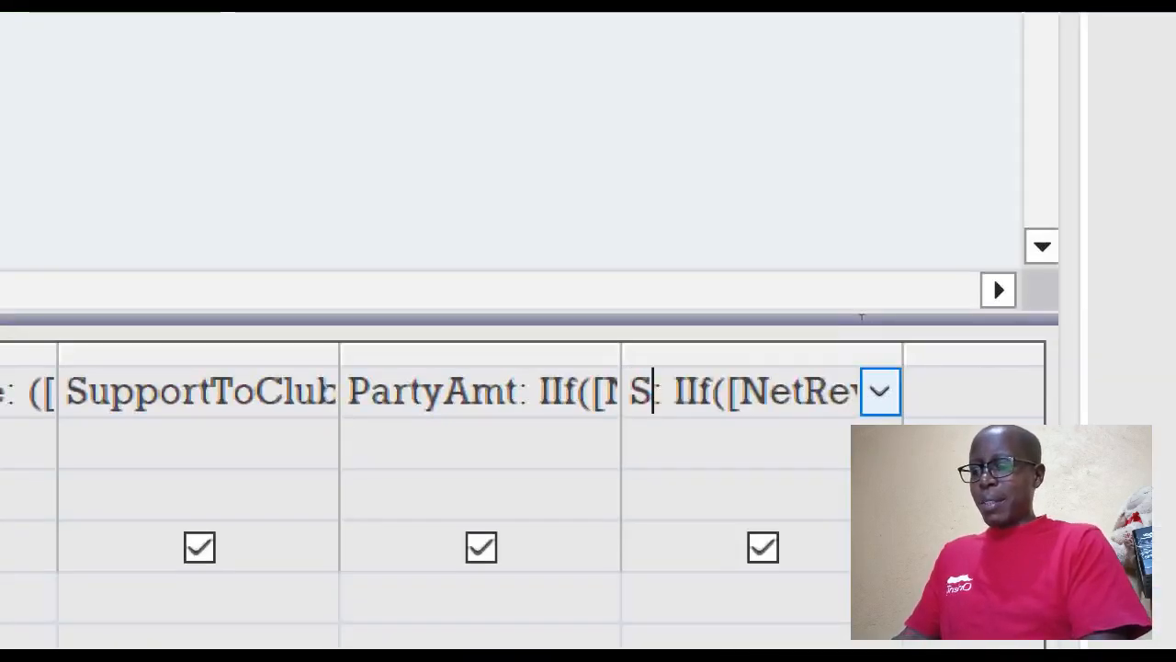
{"action": "type", "text": "ng"}
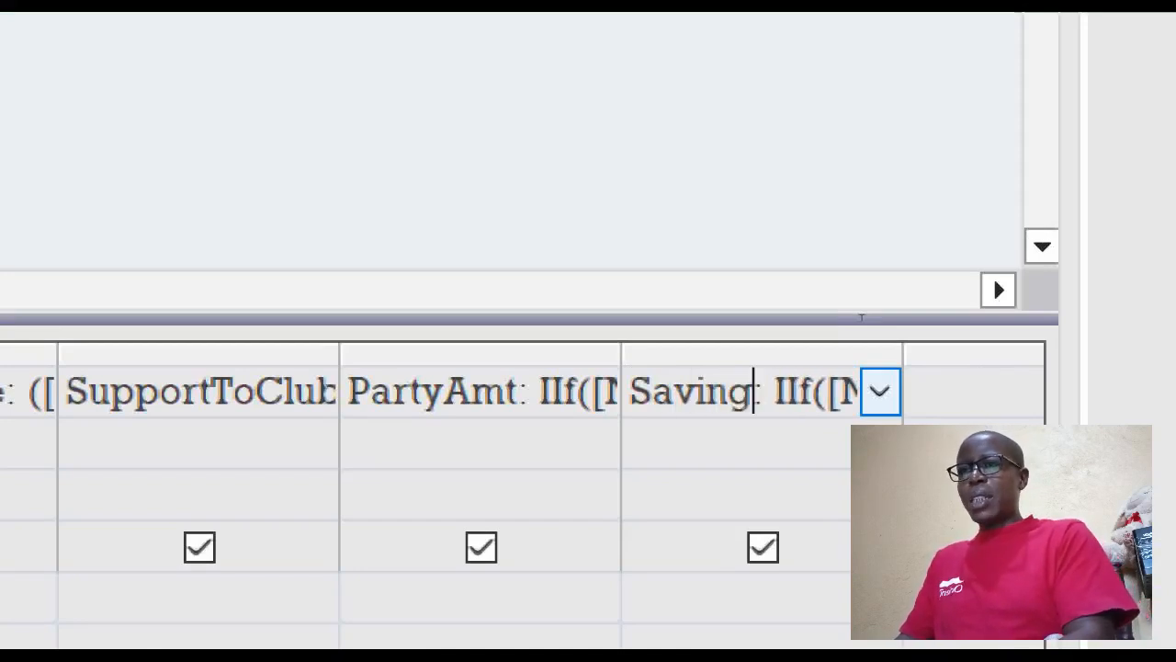
{"action": "type", "text": "s"}
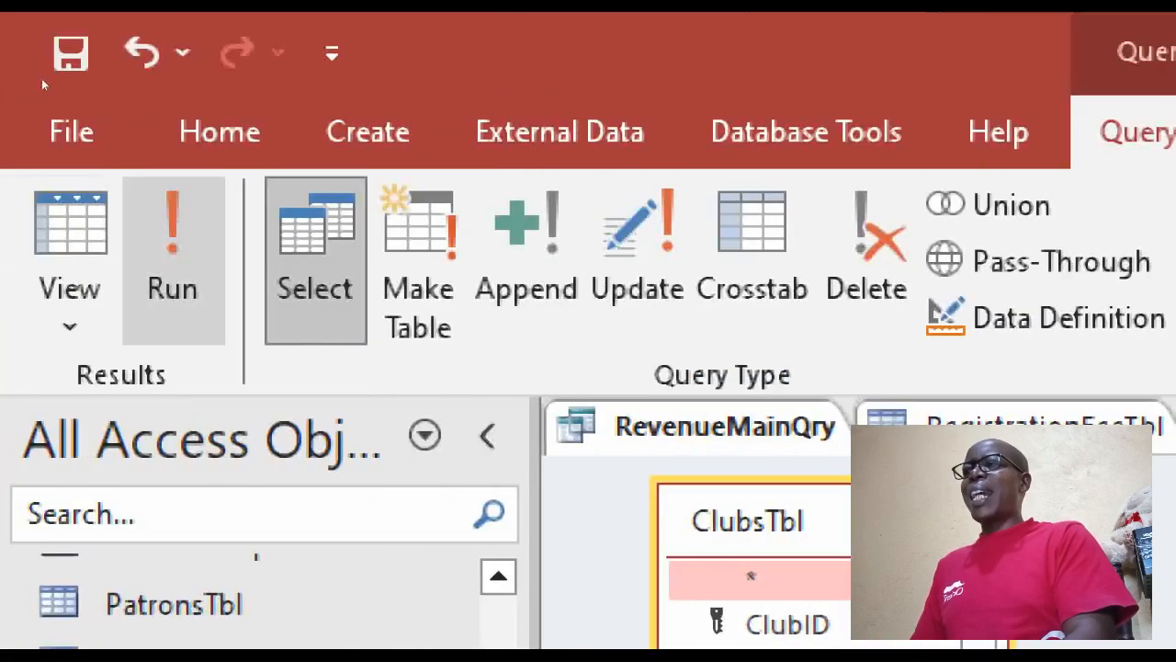
Step: Check the query results in Datasheet view against the allocation requirements in the Word document, and return to Design view
{"action": "left_click", "coordinate": [71, 221]}
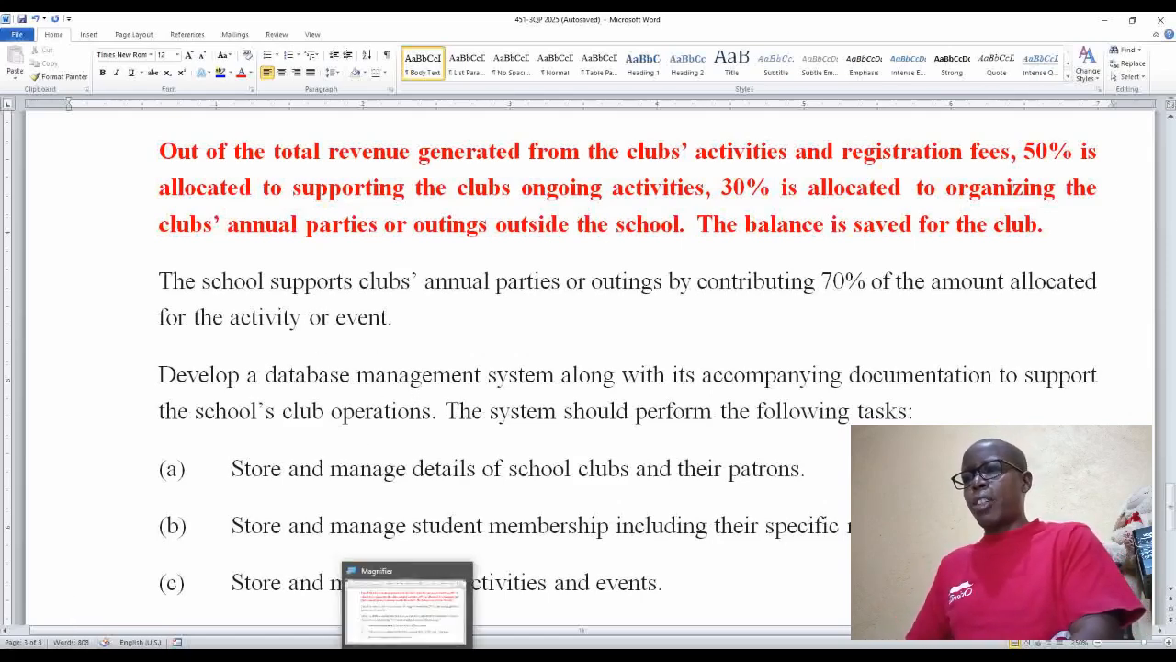
{"action": "left_click", "coordinate": [480, 655]}
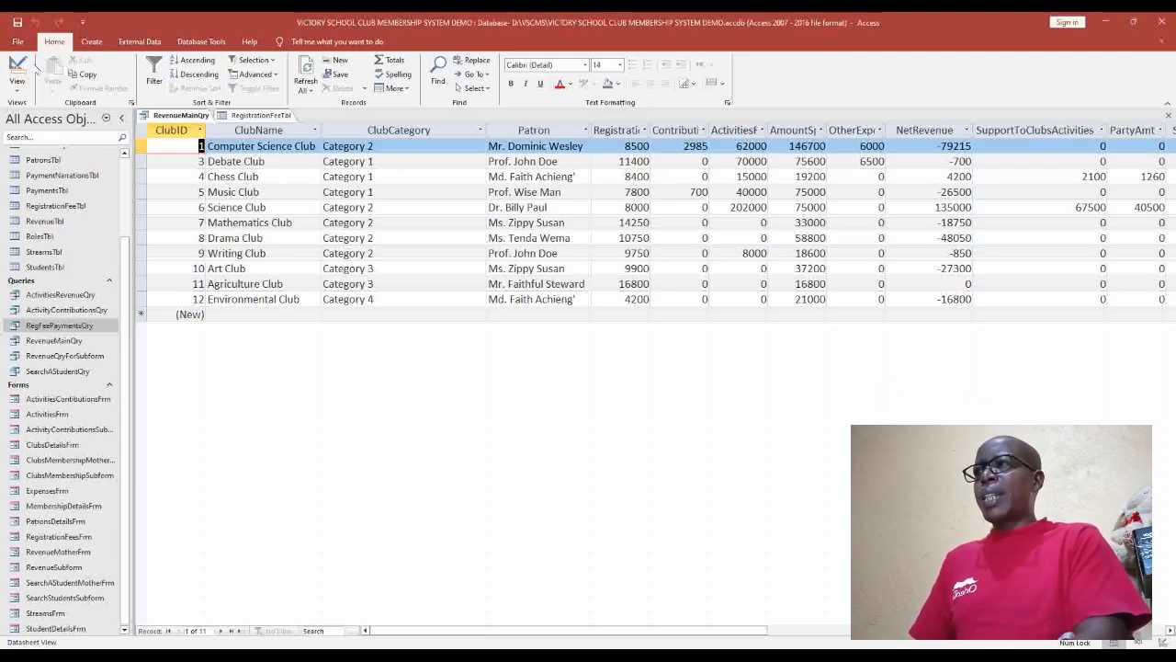
{"action": "left_click", "coordinate": [16, 68]}
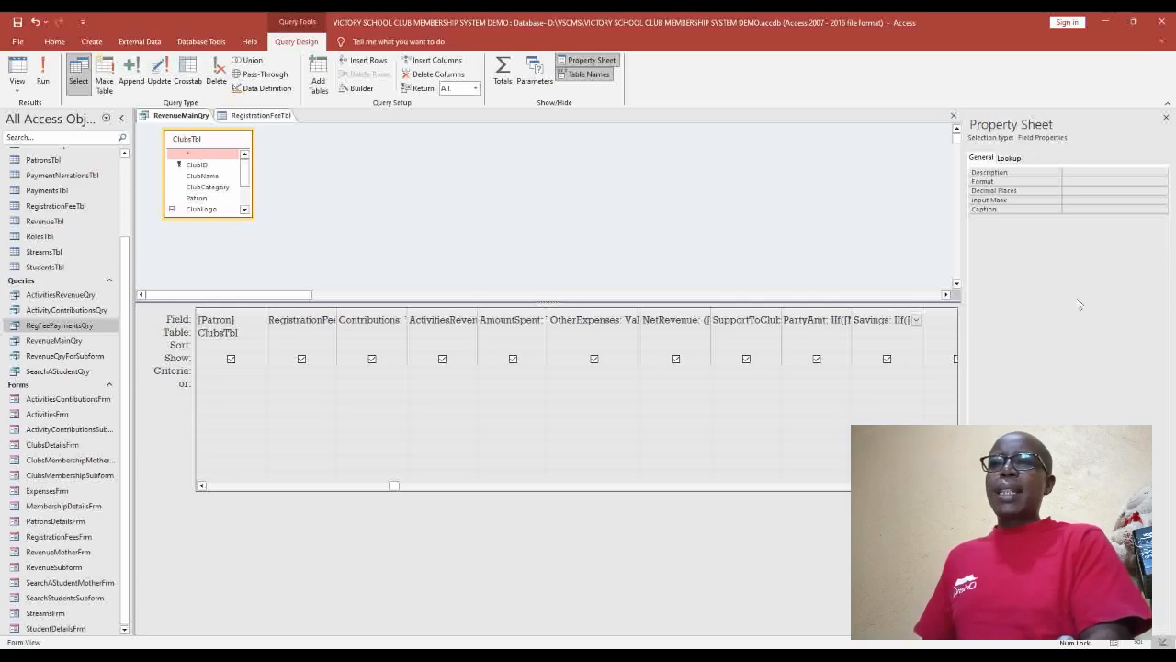
Step: Use the Expression Builder to add a calculated field after Savings with the expression IIF([PartyAmt]<>0,0.7*[PartyAmt],0)
{"action": "right_click", "coordinate": [941, 320]}
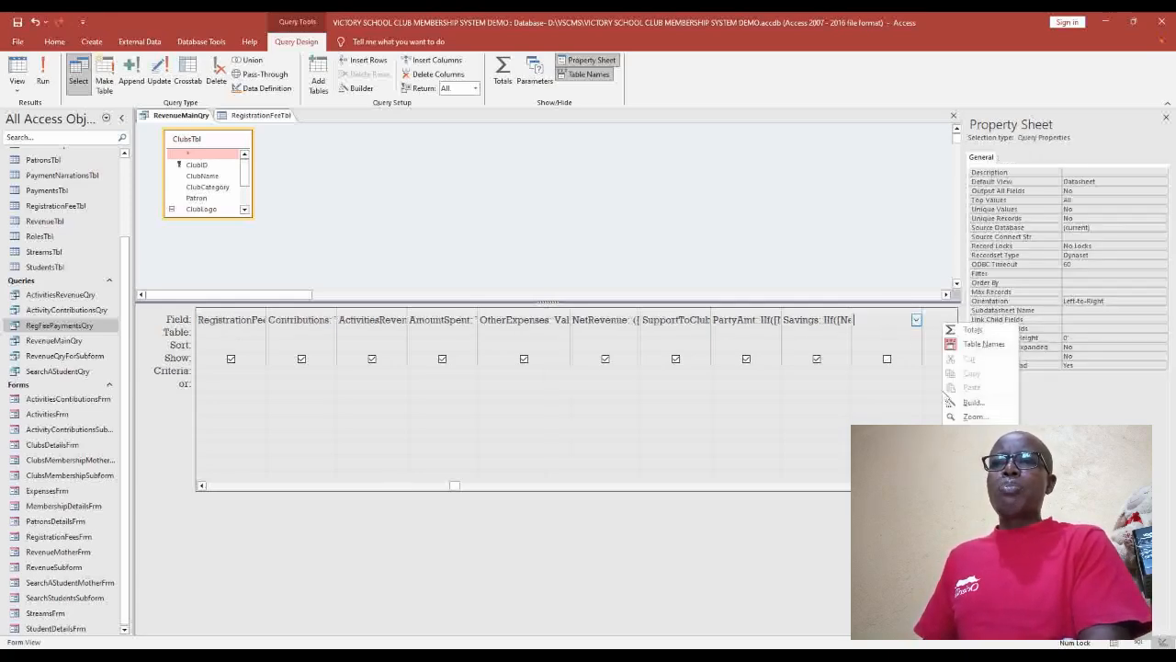
{"action": "left_click", "coordinate": [963, 404]}
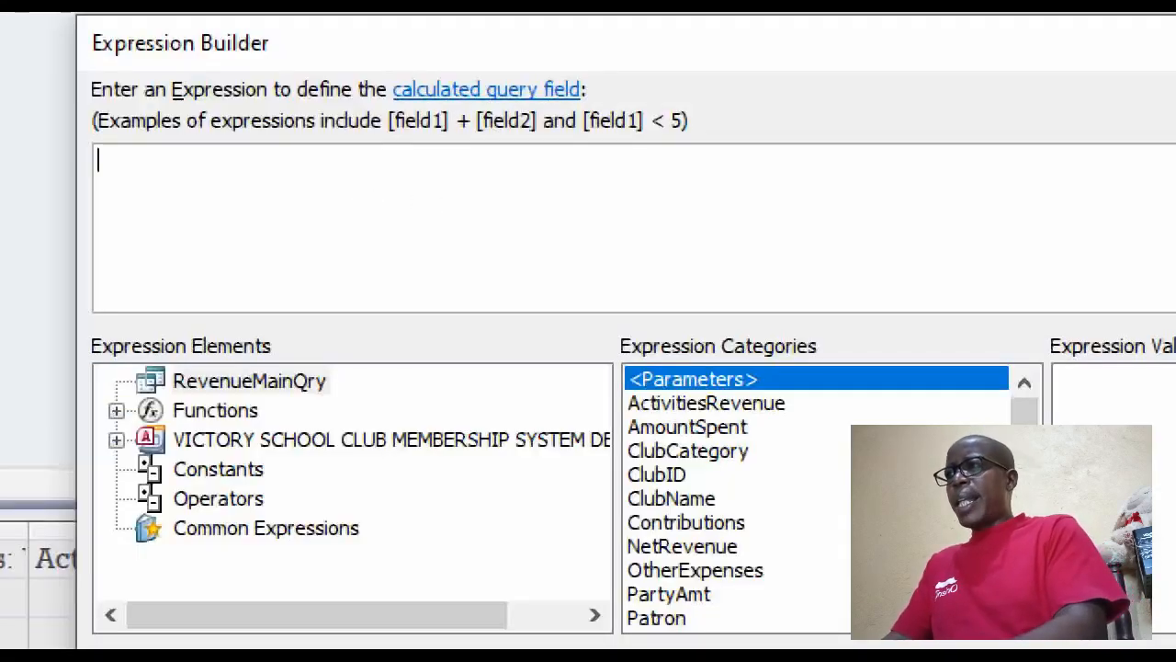
{"action": "type", "text": "i"}
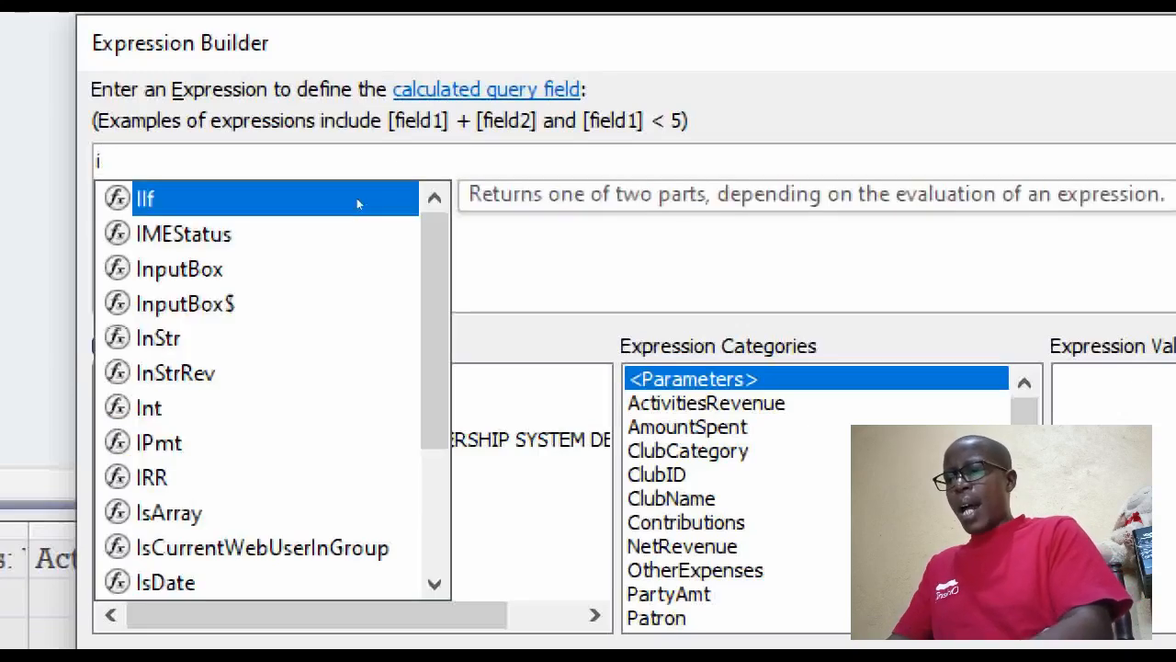
{"action": "type", "text": "if("}
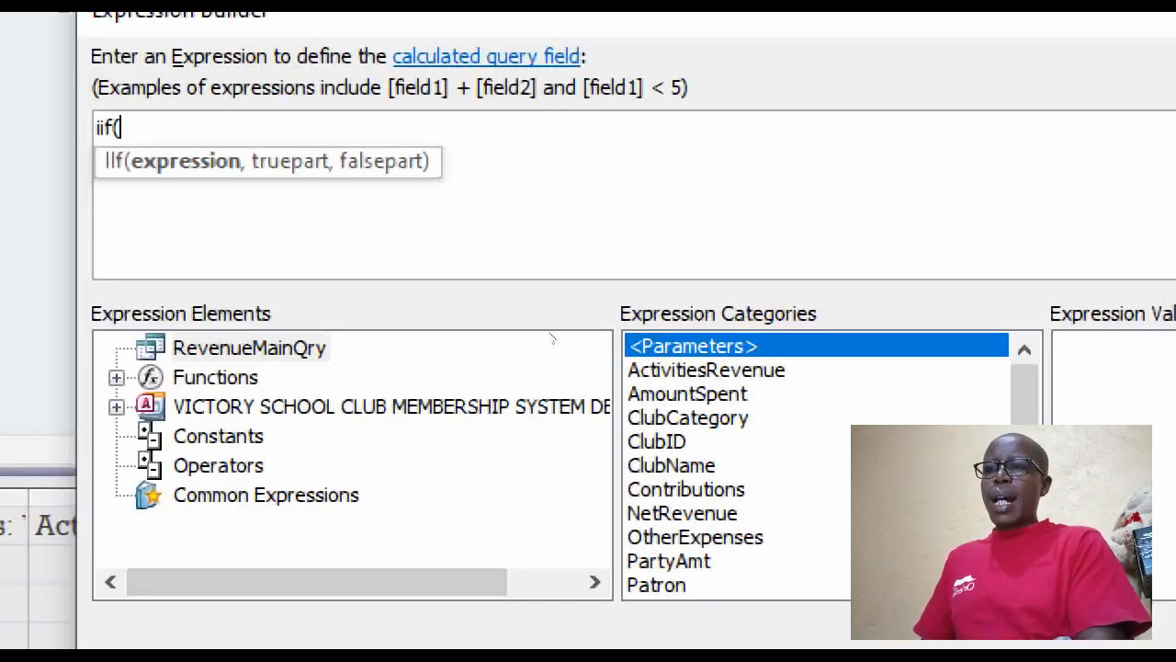
{"action": "double_click", "coordinate": [689, 561]}
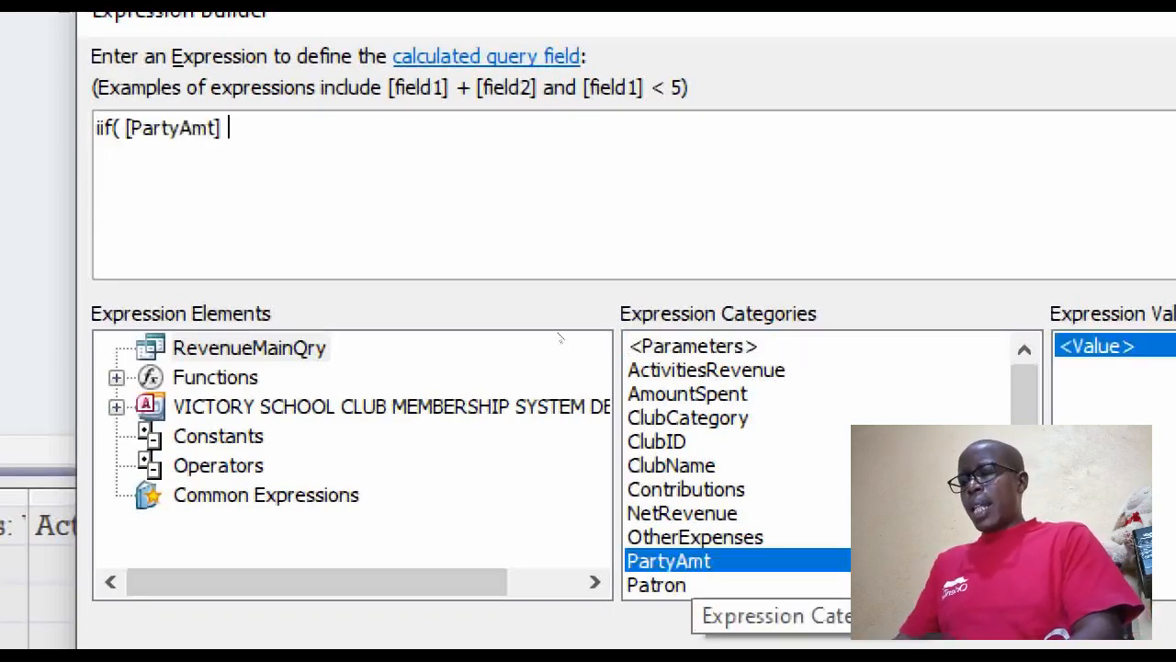
{"action": "type", "text": "<>"}
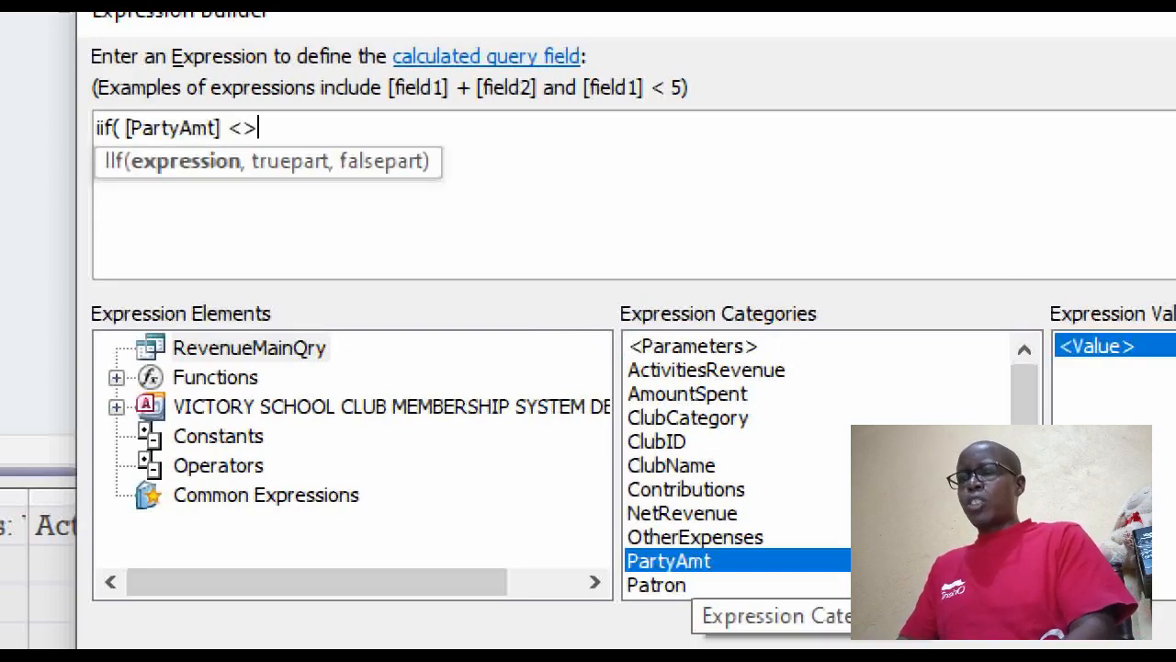
{"action": "type", "text": "0"}
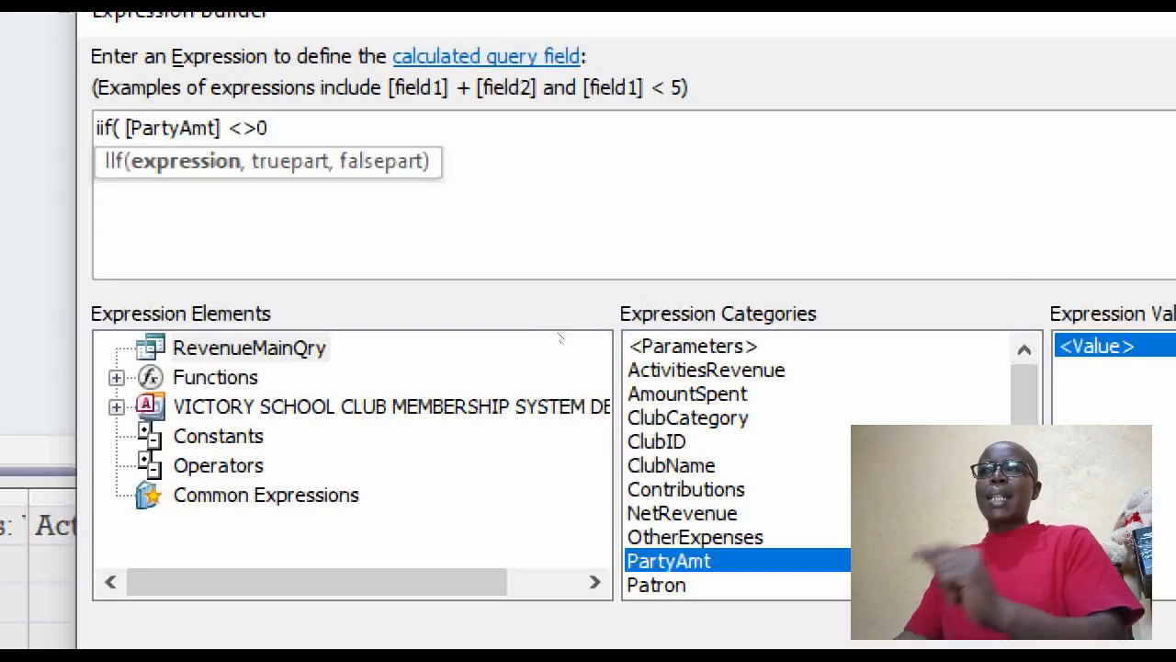
{"action": "type", "text": ","}
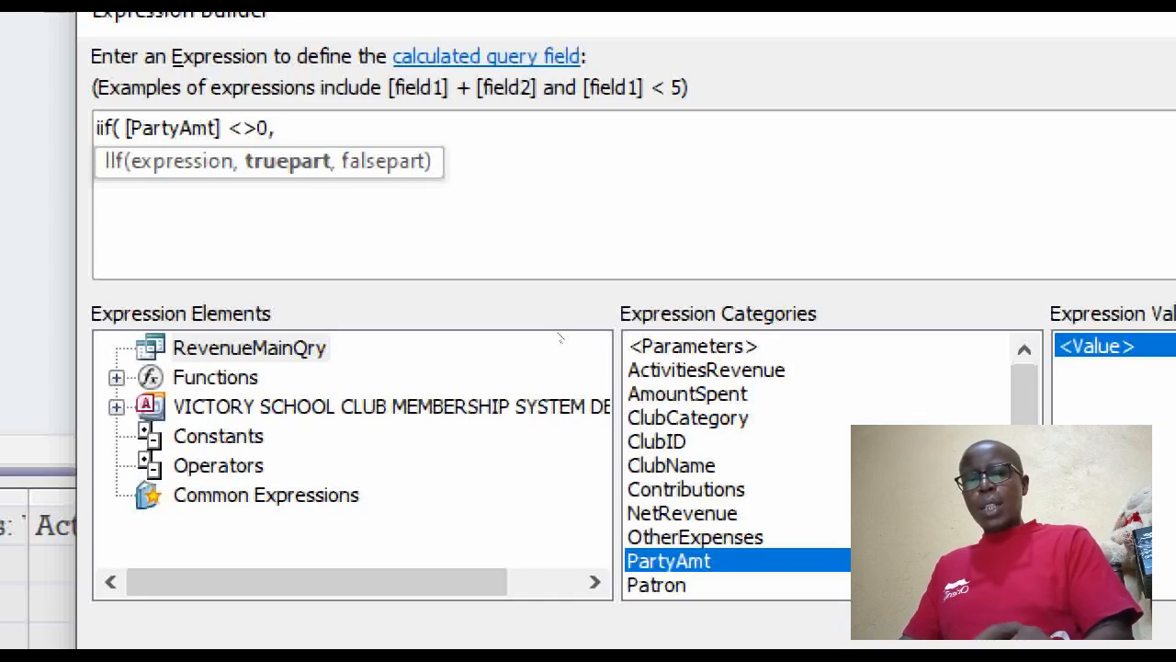
{"action": "type", "text": "0.7"}
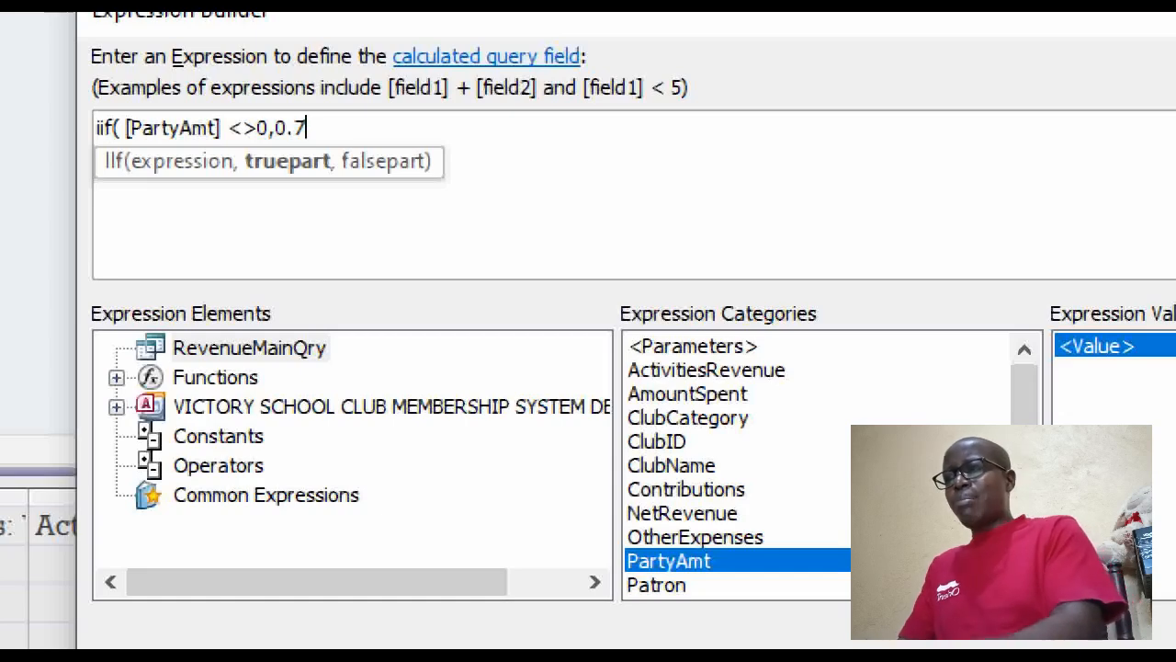
{"action": "type", "text": "*"}
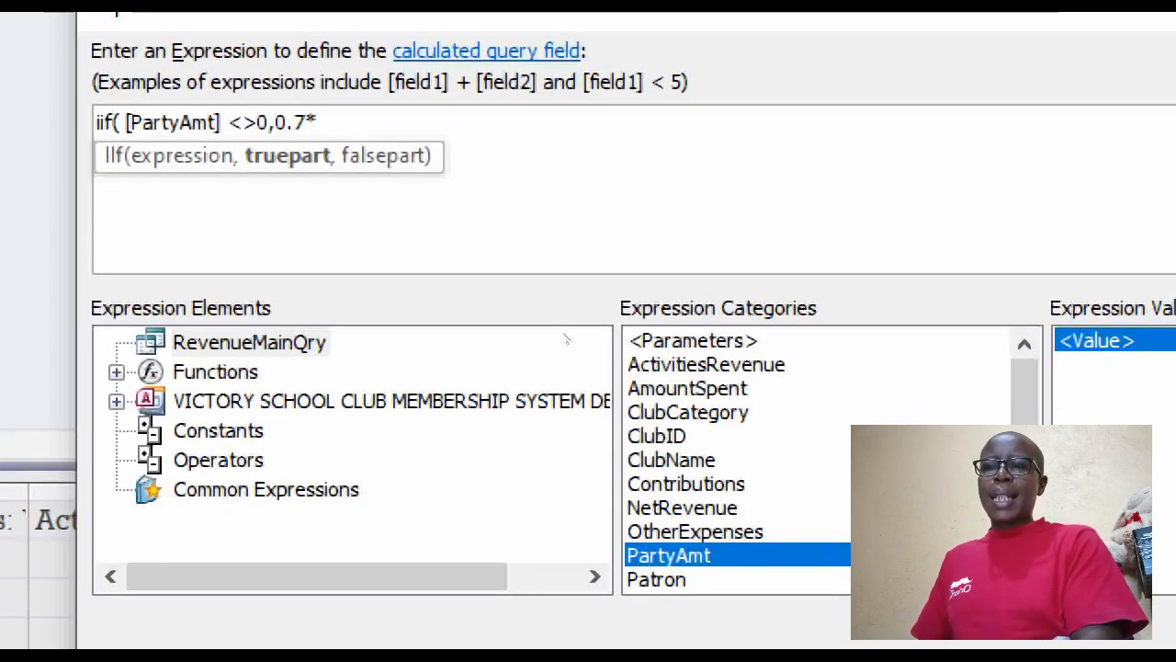
{"action": "type", "text": " [PartyAmt]"}
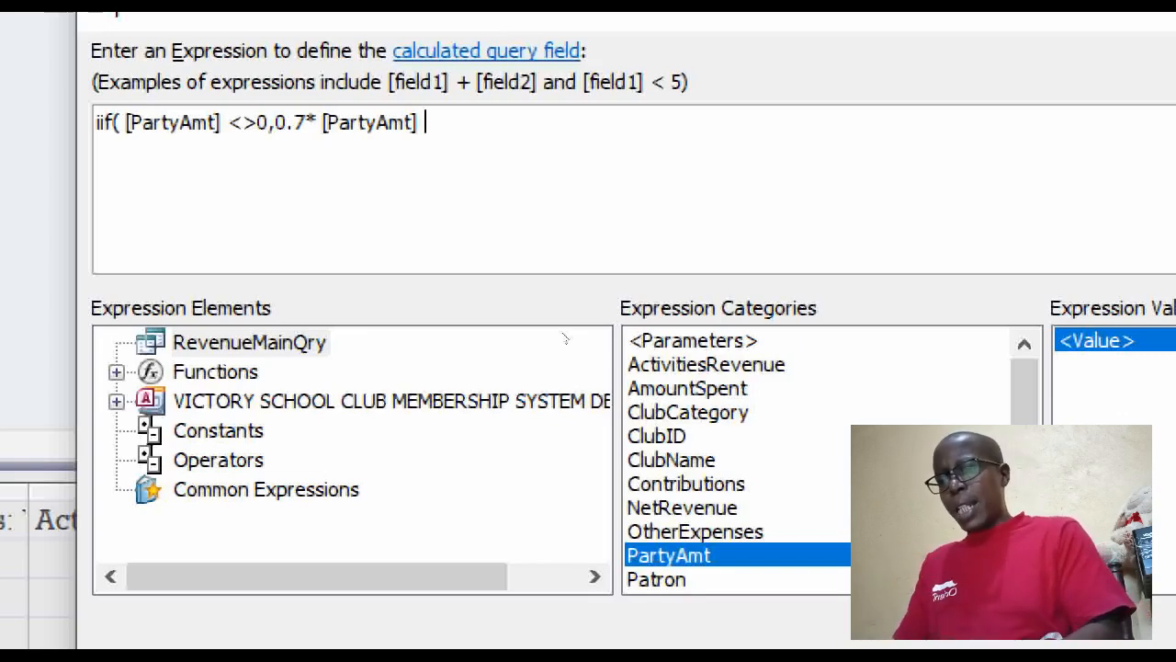
{"action": "type", "text": ","}
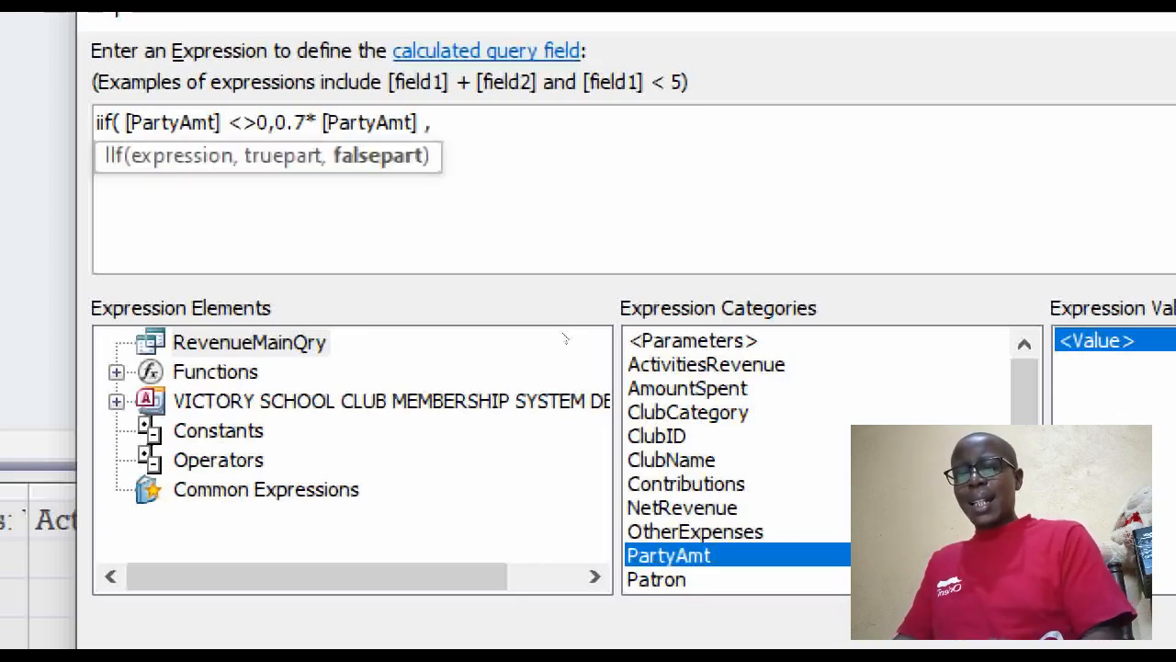
{"action": "type", "text": "0"}
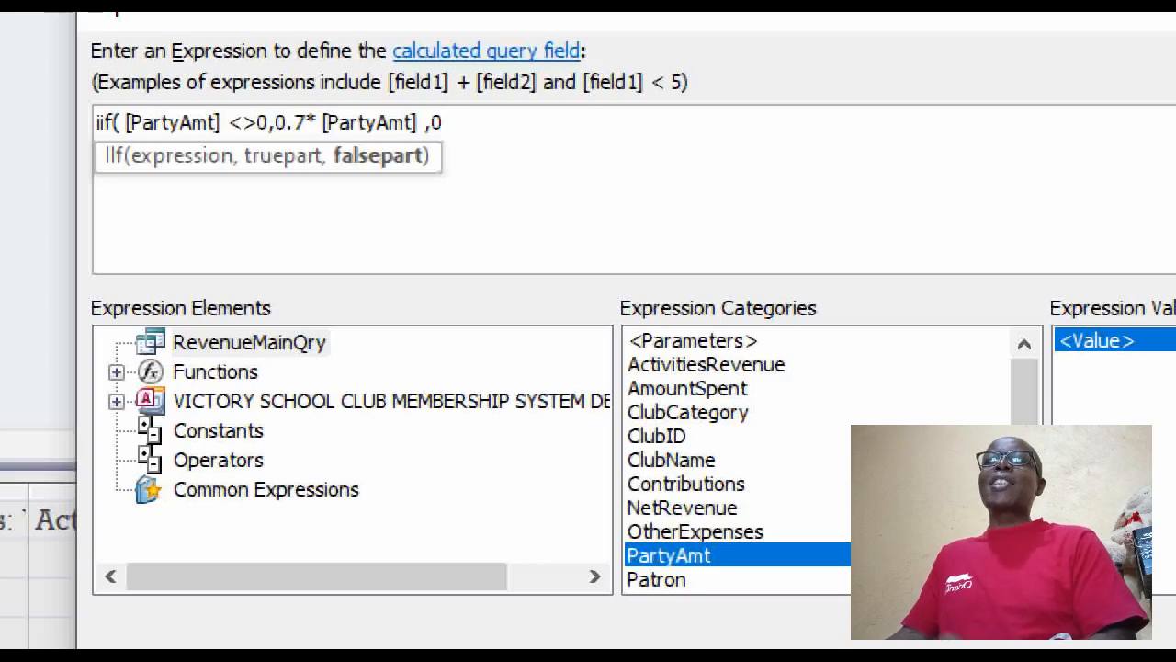
{"action": "type", "text": ")"}
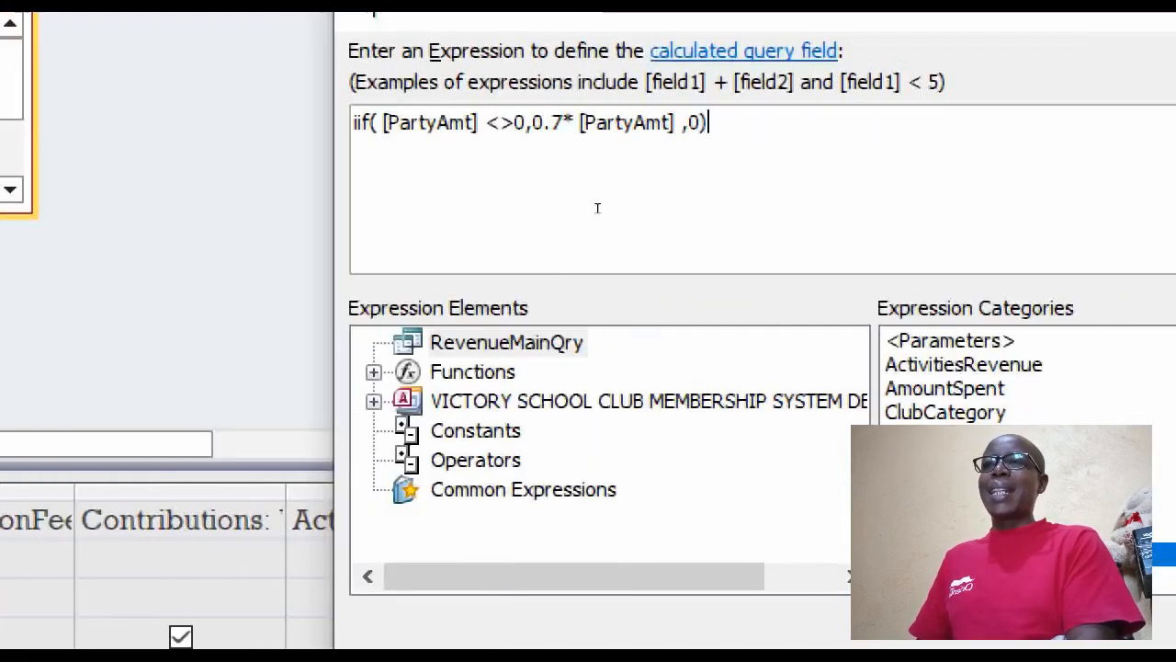
{"action": "key", "text": "Return"}
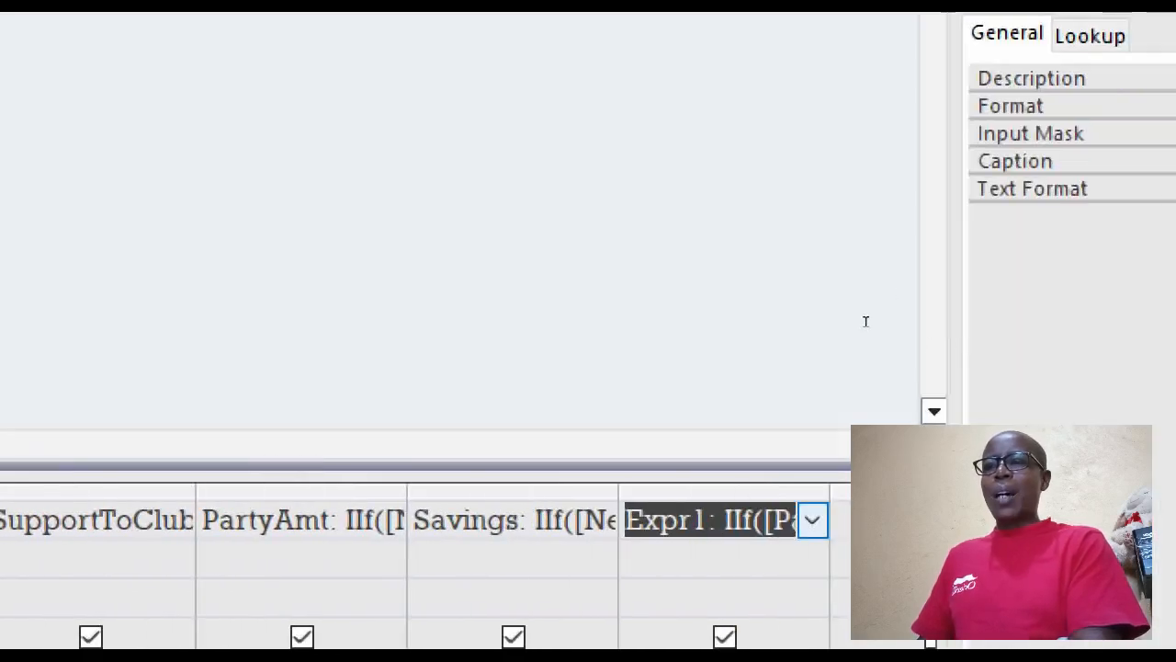
Step: Name the new calculated field based on PartyAmt SchoolFunding
{"action": "double_click", "coordinate": [717, 520]}
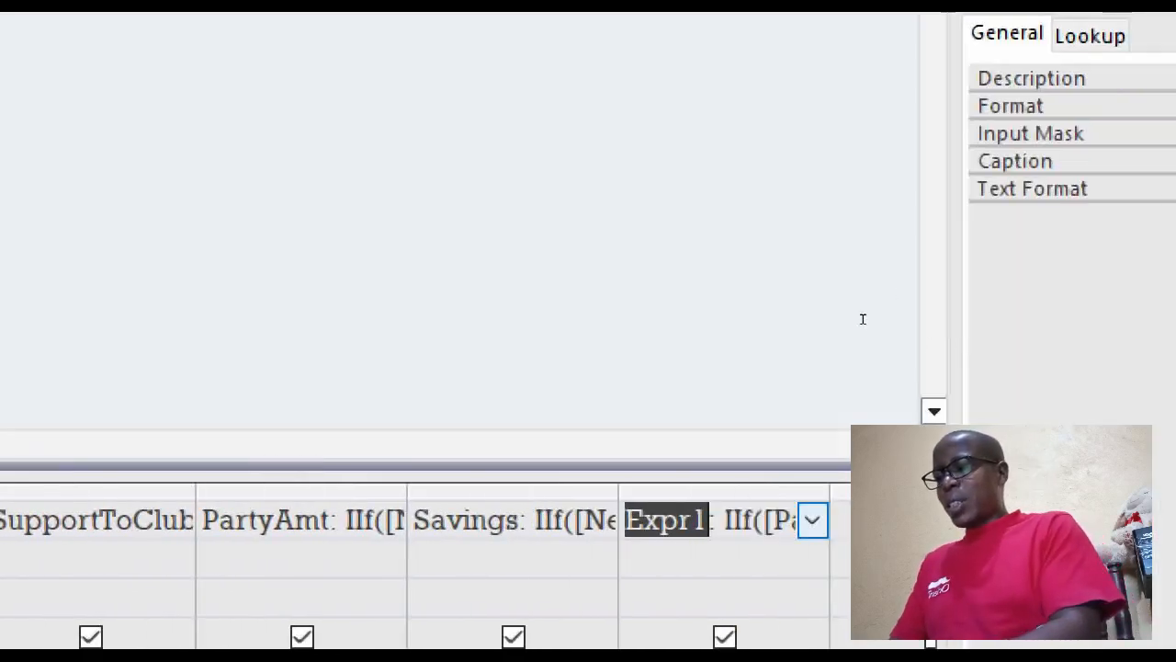
{"action": "type", "text": "School"}
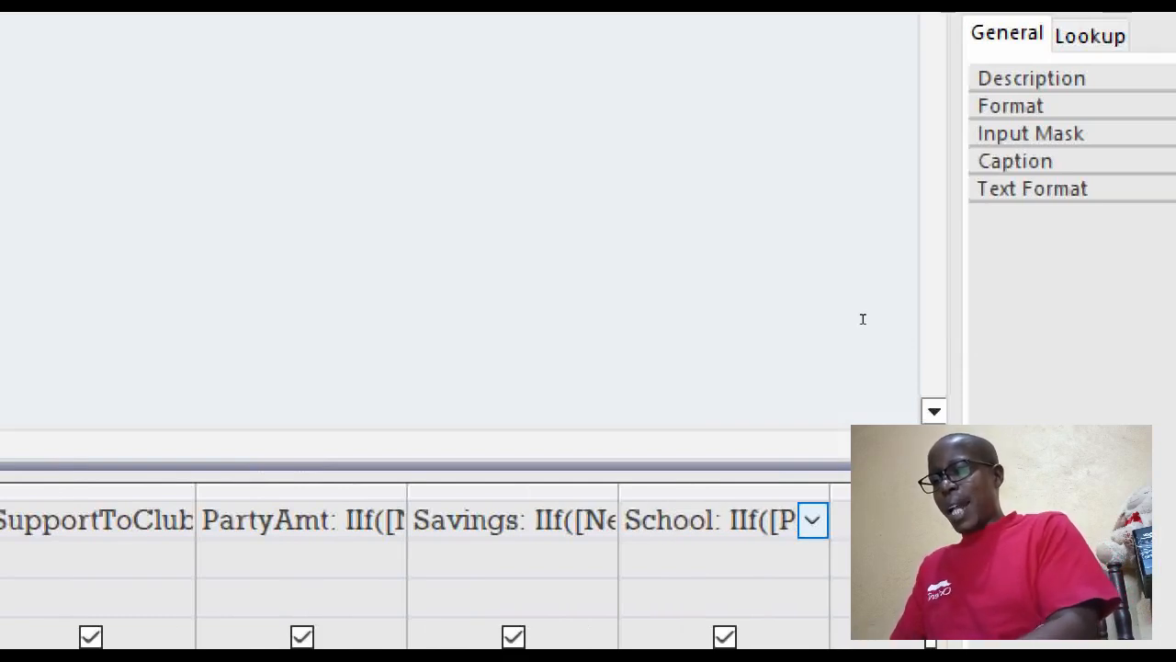
{"action": "type", "text": "Funding"}
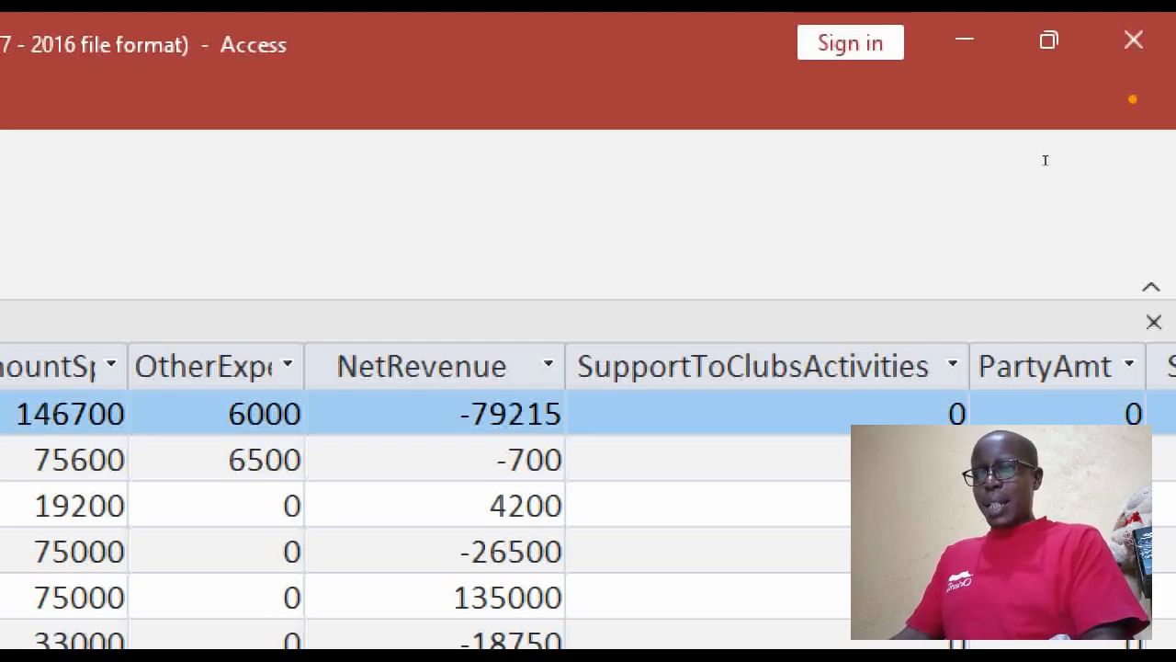
Step: Examine the Savings and SchoolFunding results in Datasheet view and select the SchoolFunding column
{"action": "left_click", "coordinate": [781, 458]}
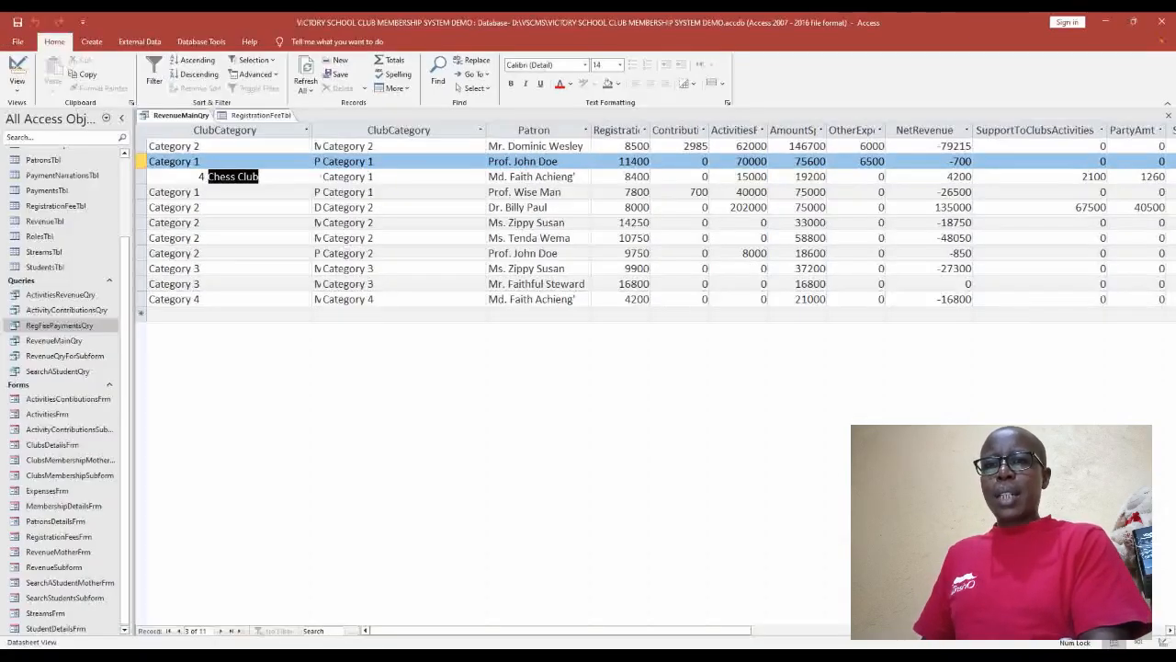
{"action": "left_click", "coordinate": [1170, 630]}
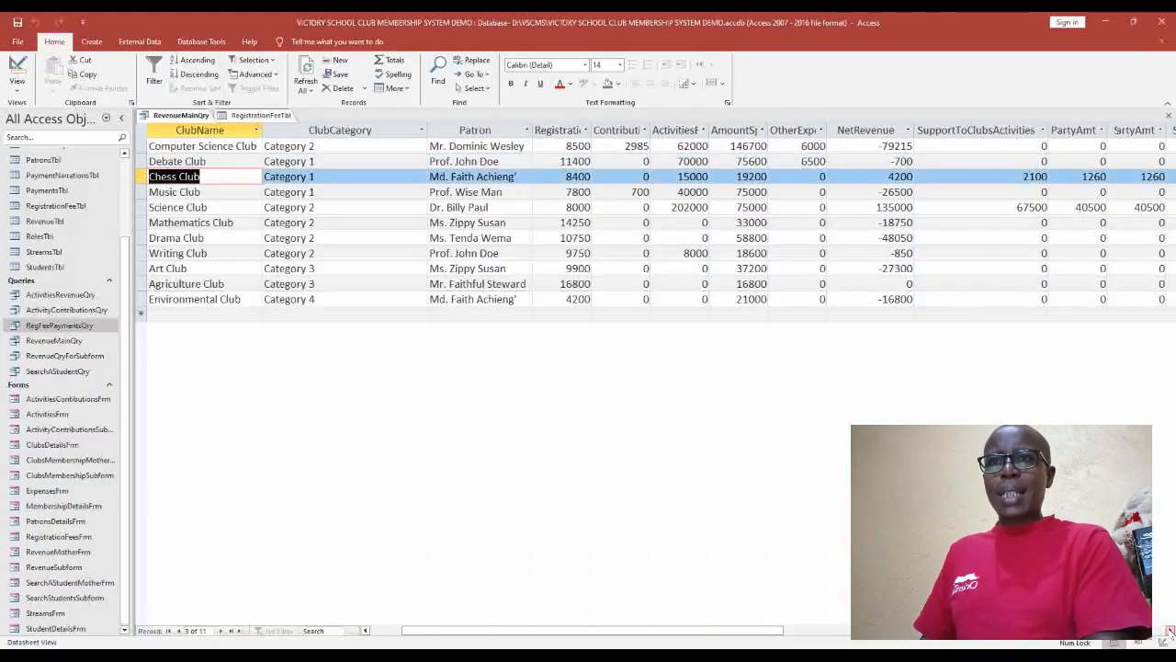
{"action": "left_click", "coordinate": [1170, 631]}
{"action": "left_click", "coordinate": [1170, 630]}
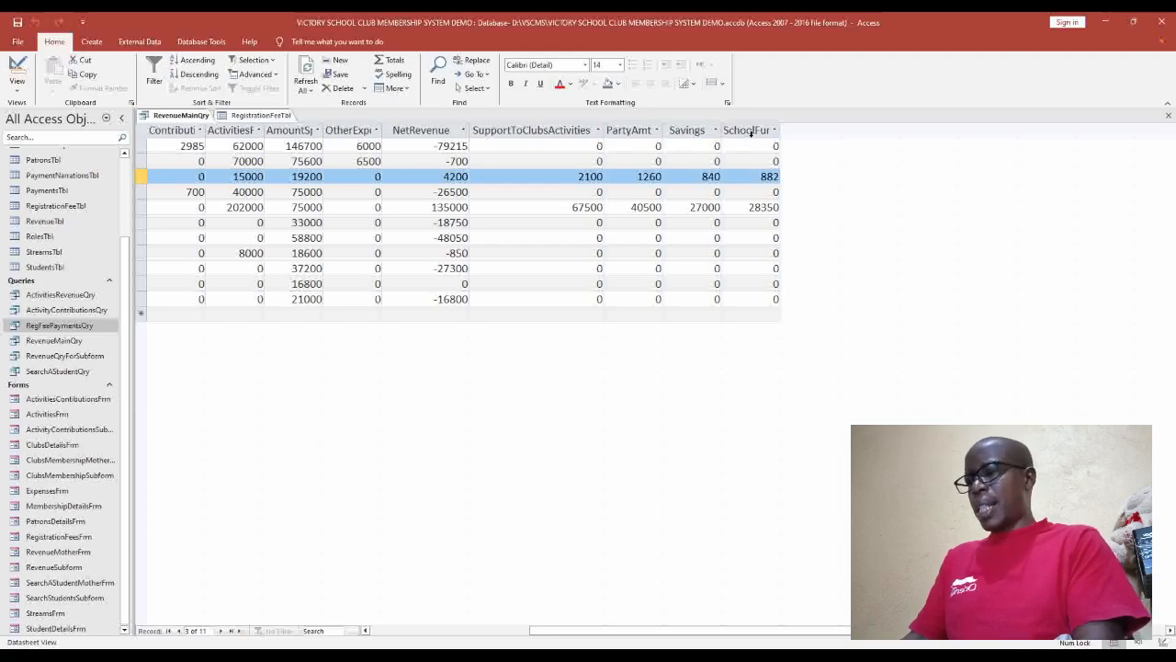
{"action": "left_click", "coordinate": [750, 131]}
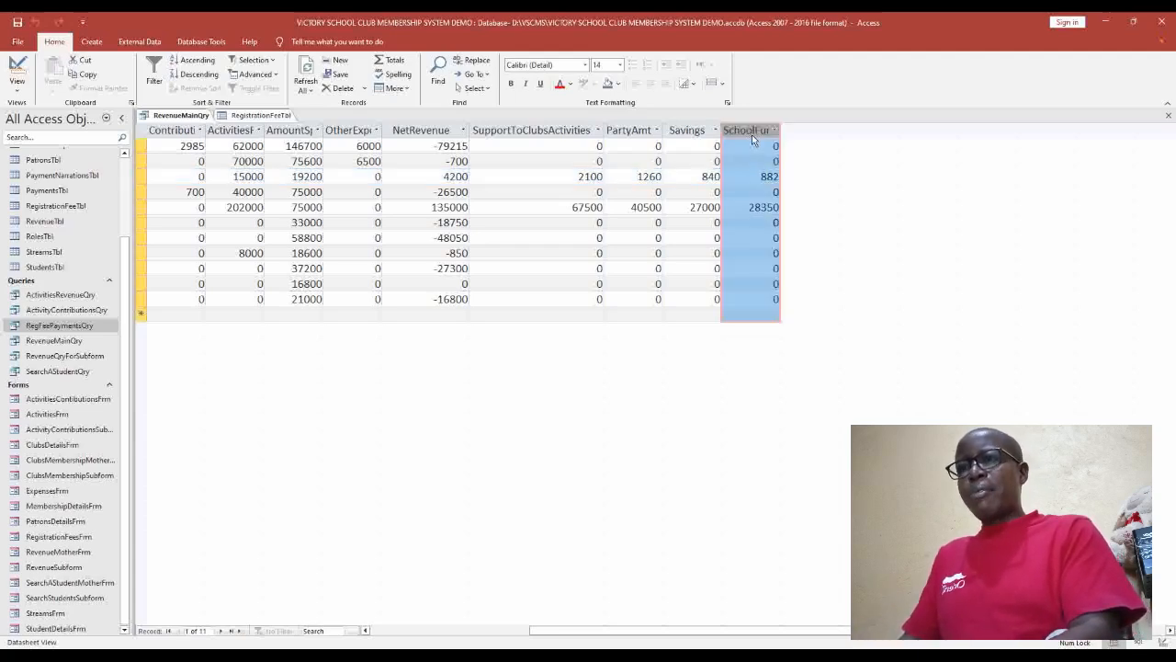